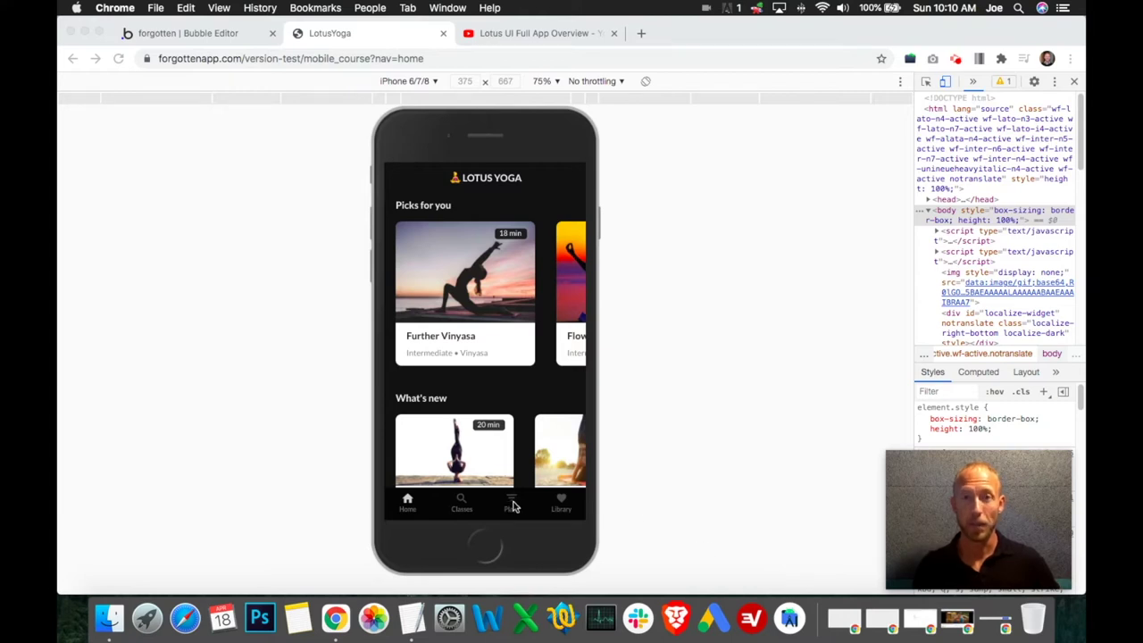
- Open the Classes page in the Lotus Yoga mobile preview and look over the class list
click(550, 543)
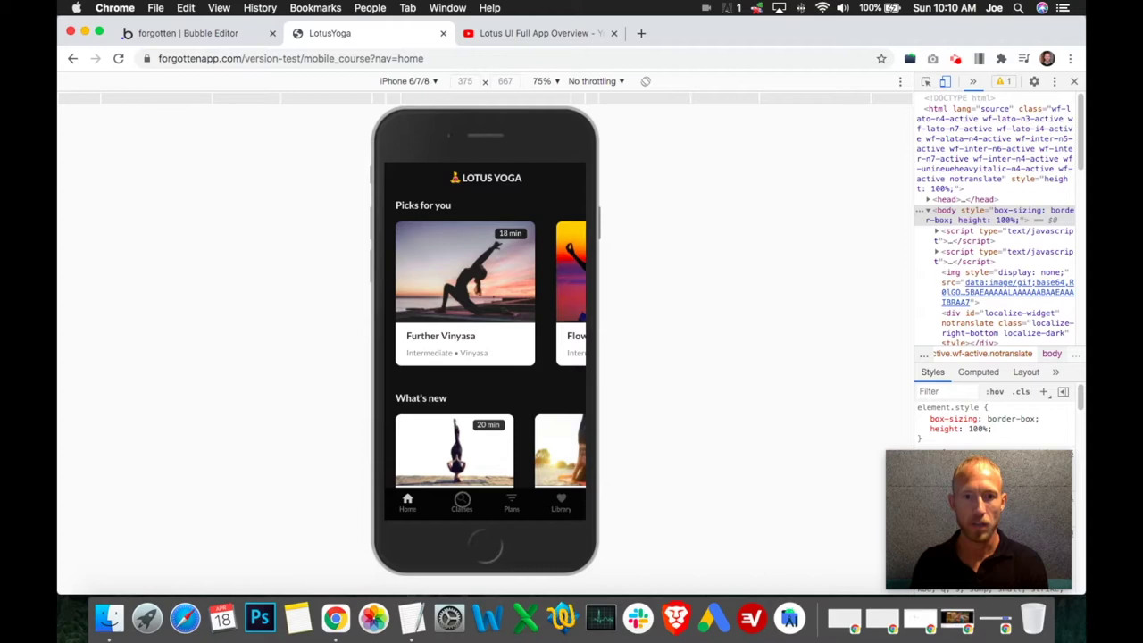
click(462, 500)
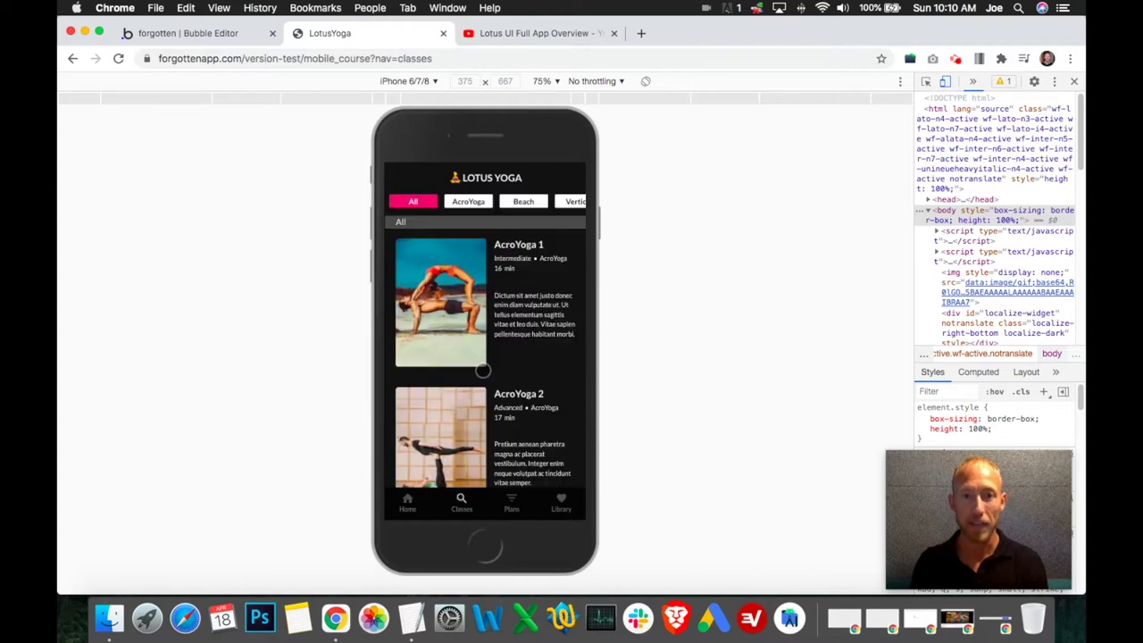
drag(485, 386, 520, 377)
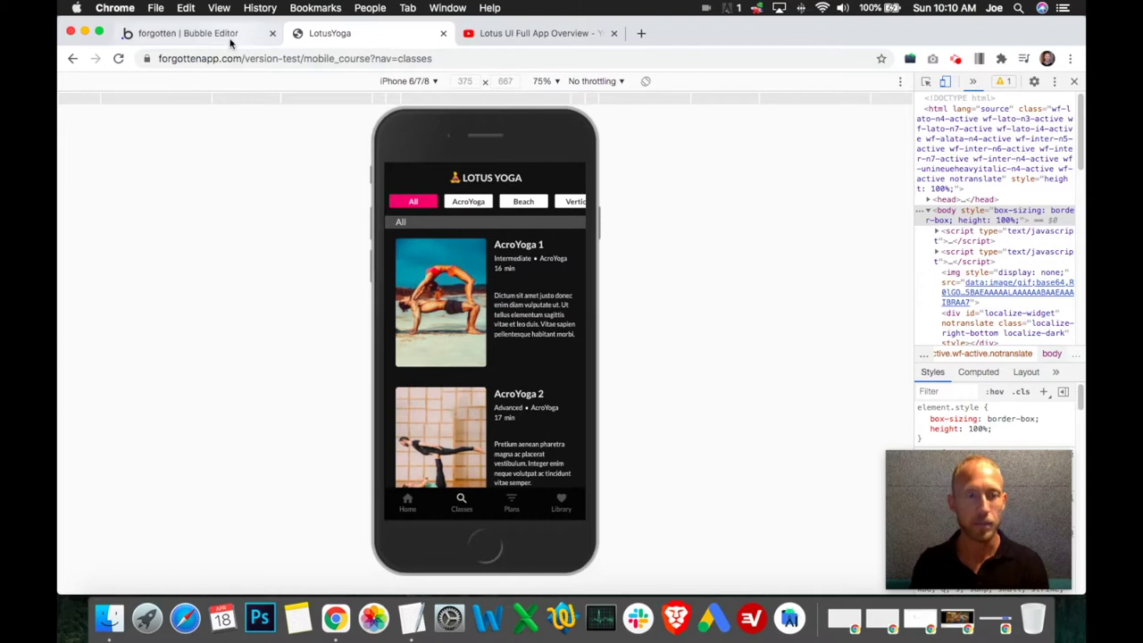
- Switch to the Bubble editor and open the BackToAMainPage set-state action in the "Page is loaded" workflow
click(227, 39)
click(80, 175)
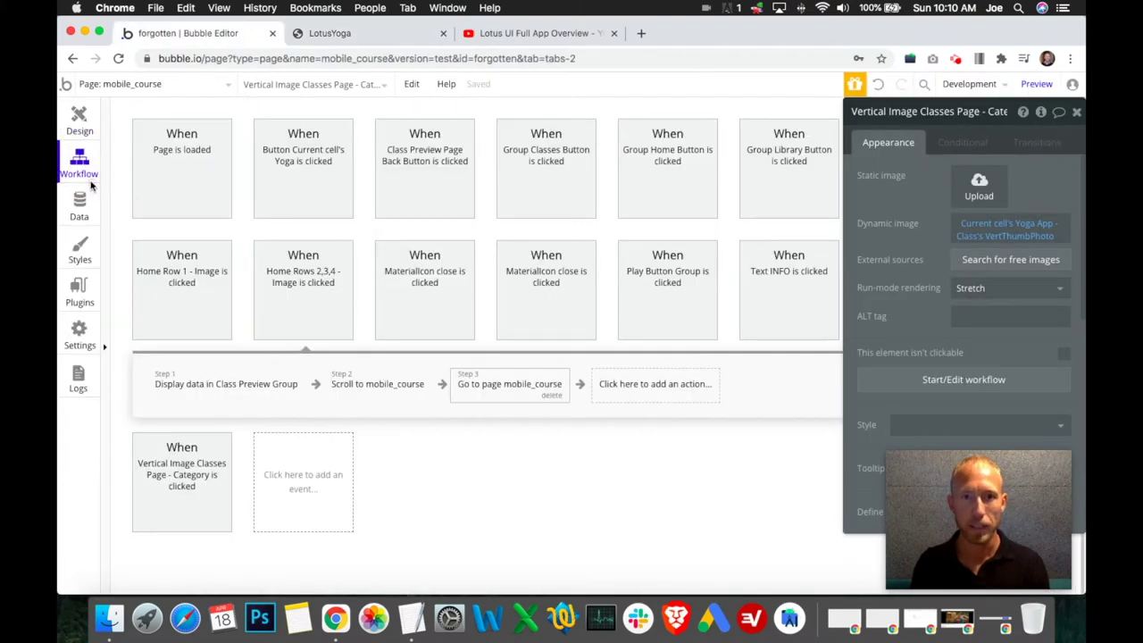
click(346, 261)
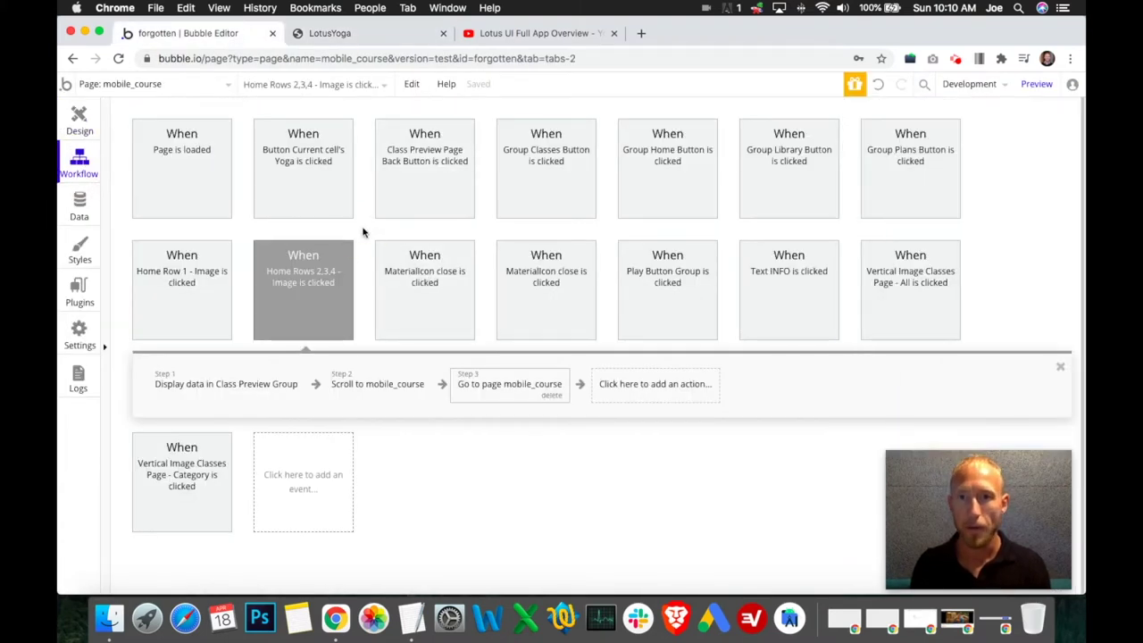
click(173, 192)
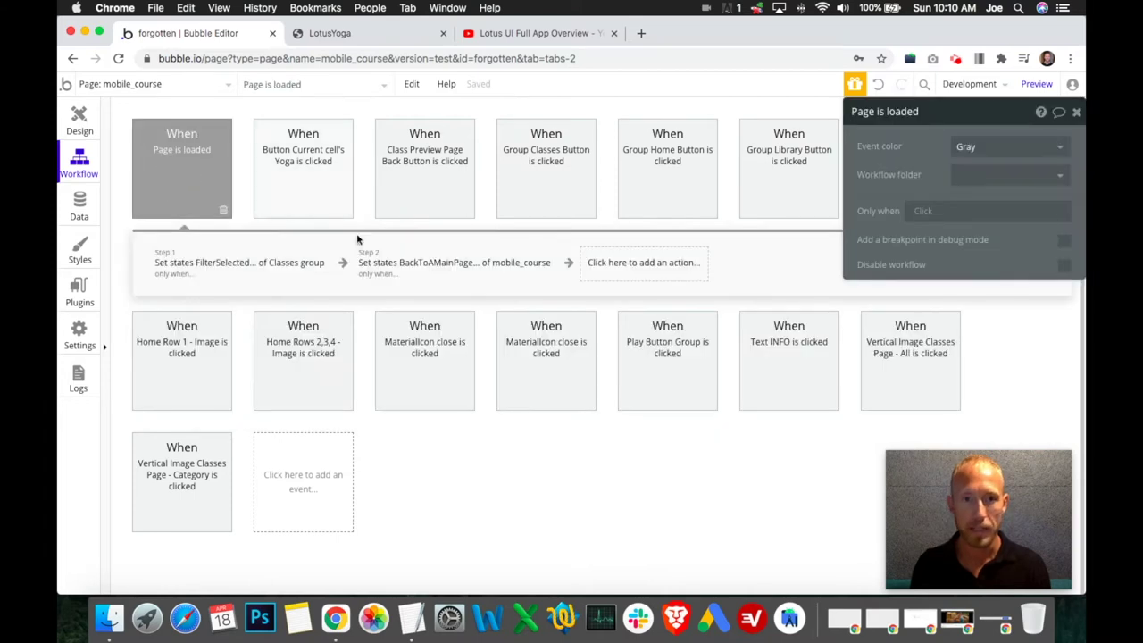
click(403, 266)
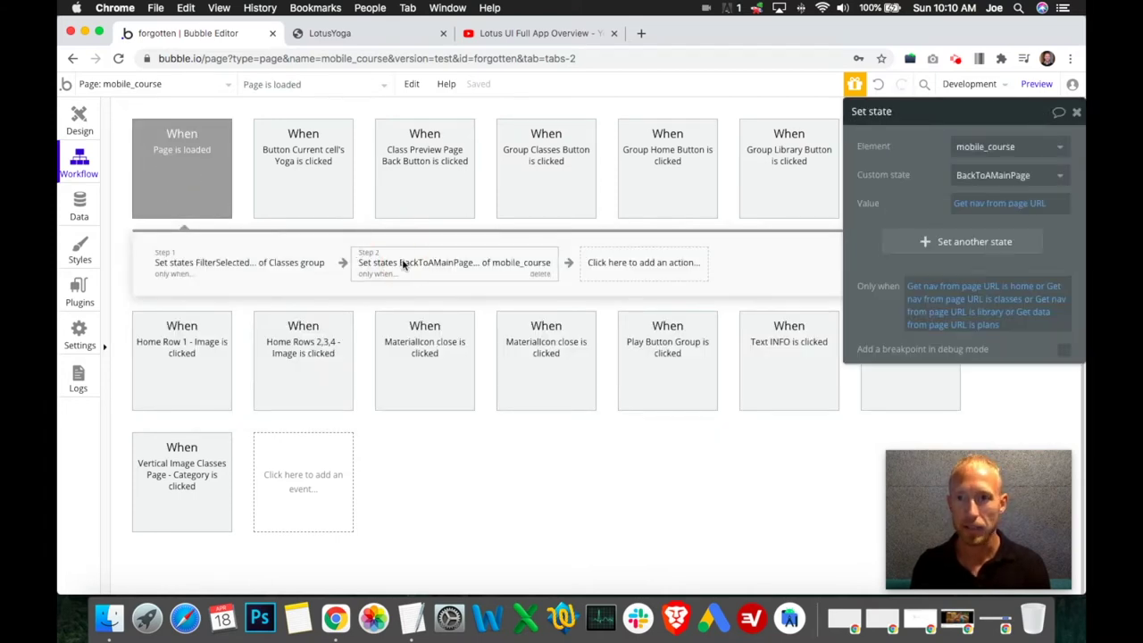
- Inspect the nav URL parameter that supplies the BackToAMainPage state's value, leaving its settings as they are
click(1011, 204)
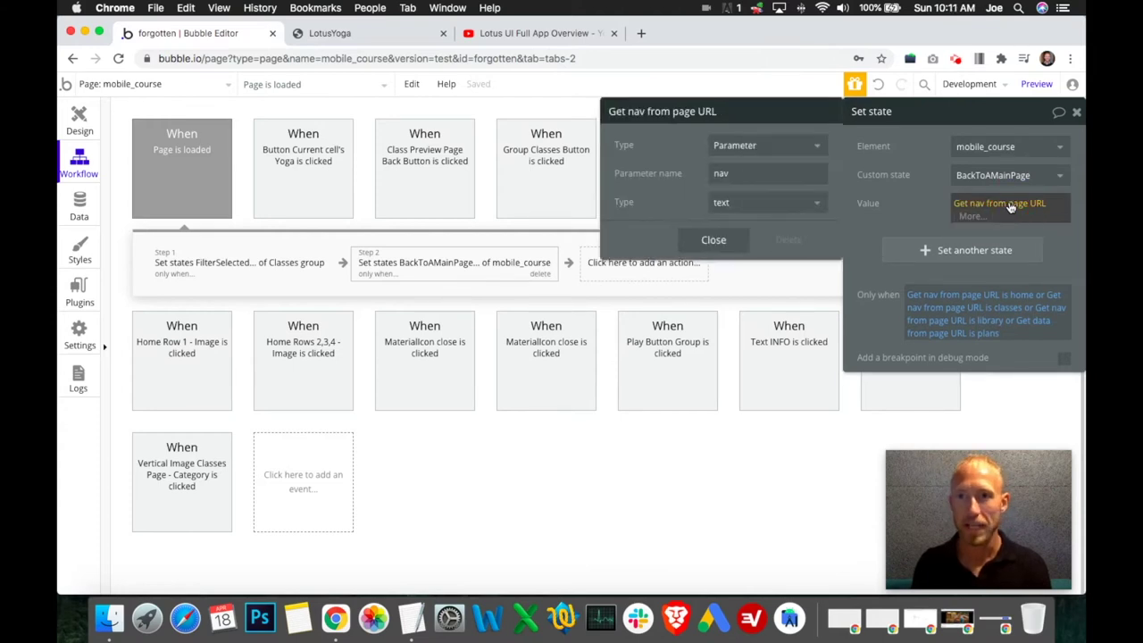
click(740, 172)
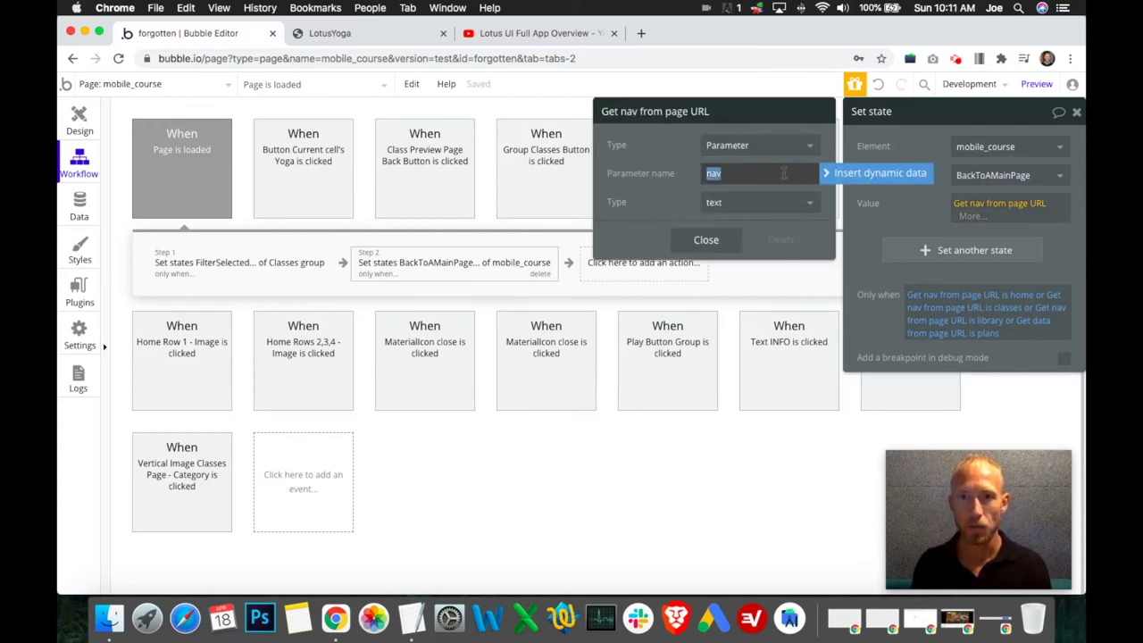
click(665, 189)
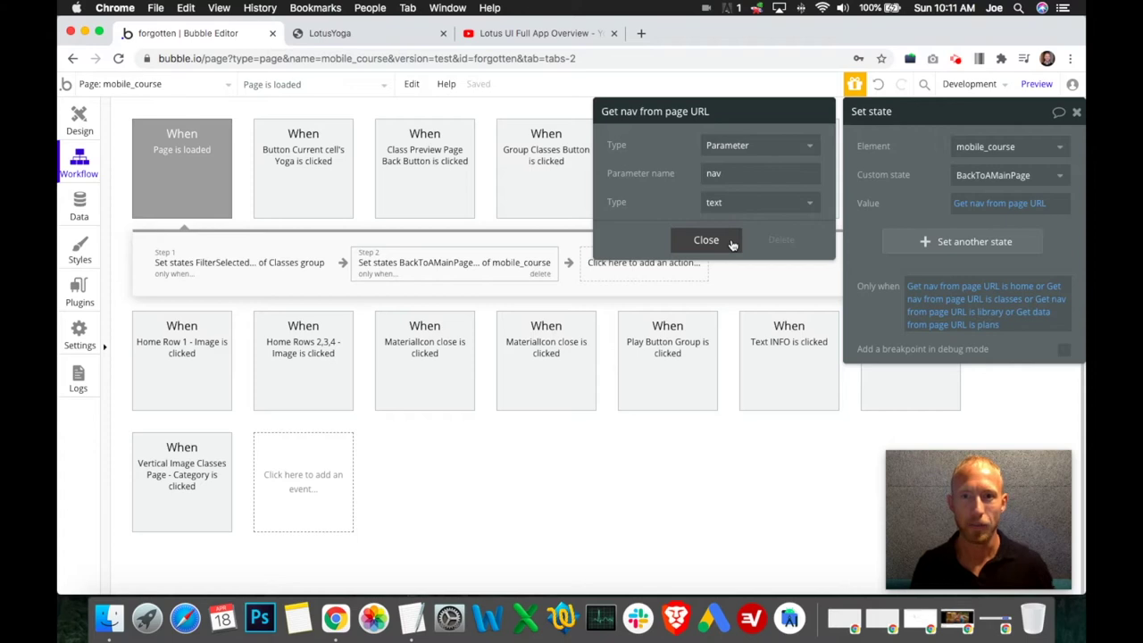
click(732, 175)
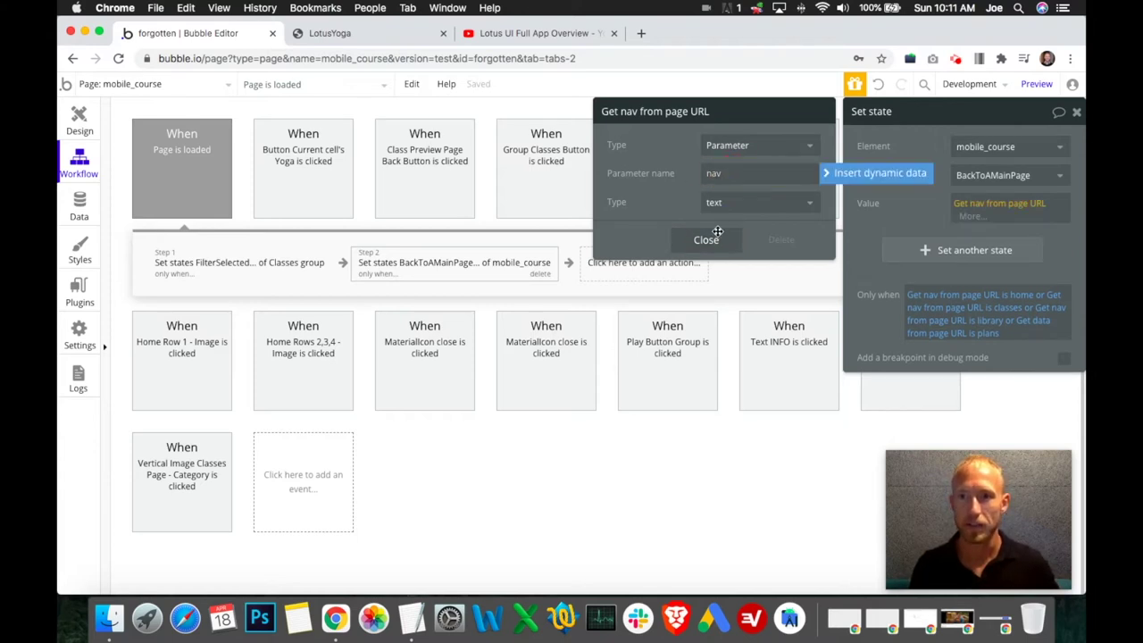
click(878, 317)
click(718, 248)
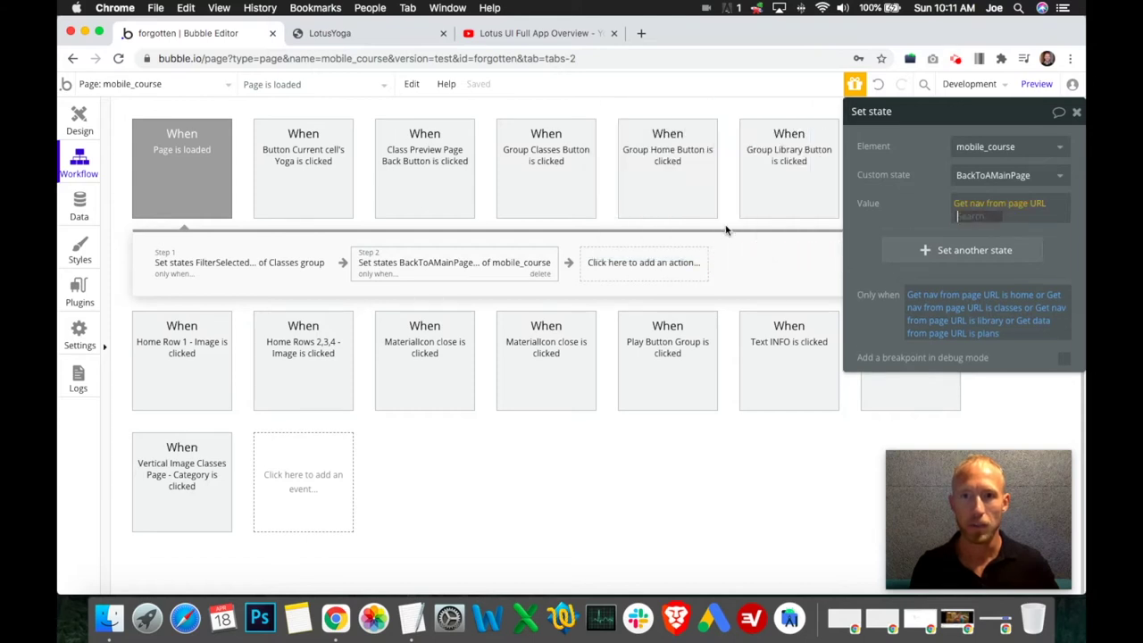
click(840, 333)
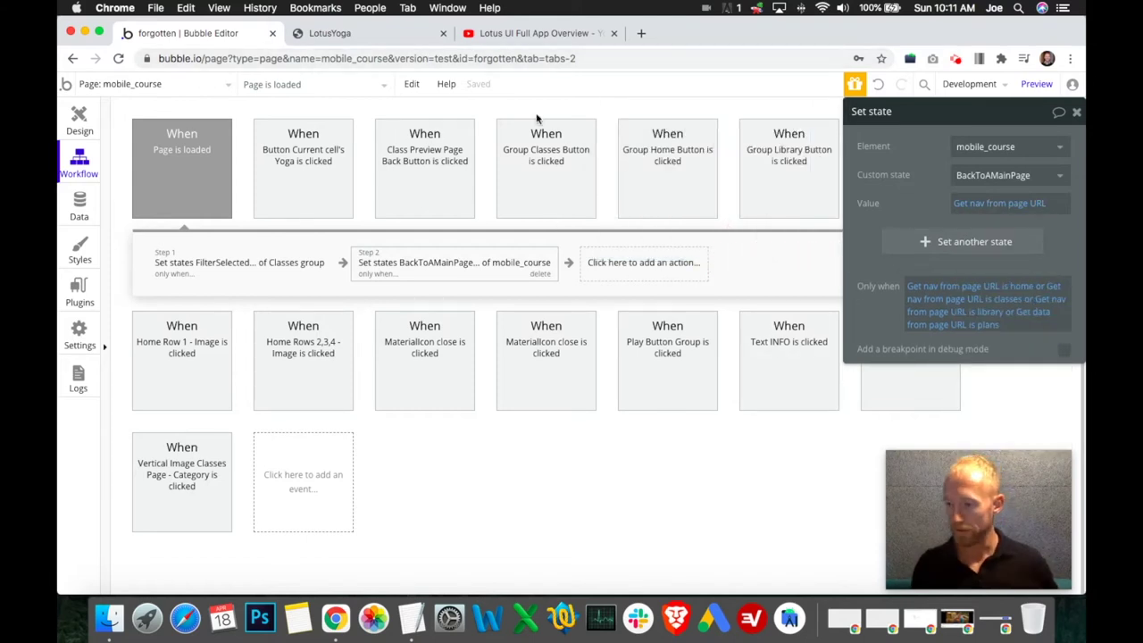
- Open the app's database and look over the entries in the All Yoga App - Classes view
click(80, 211)
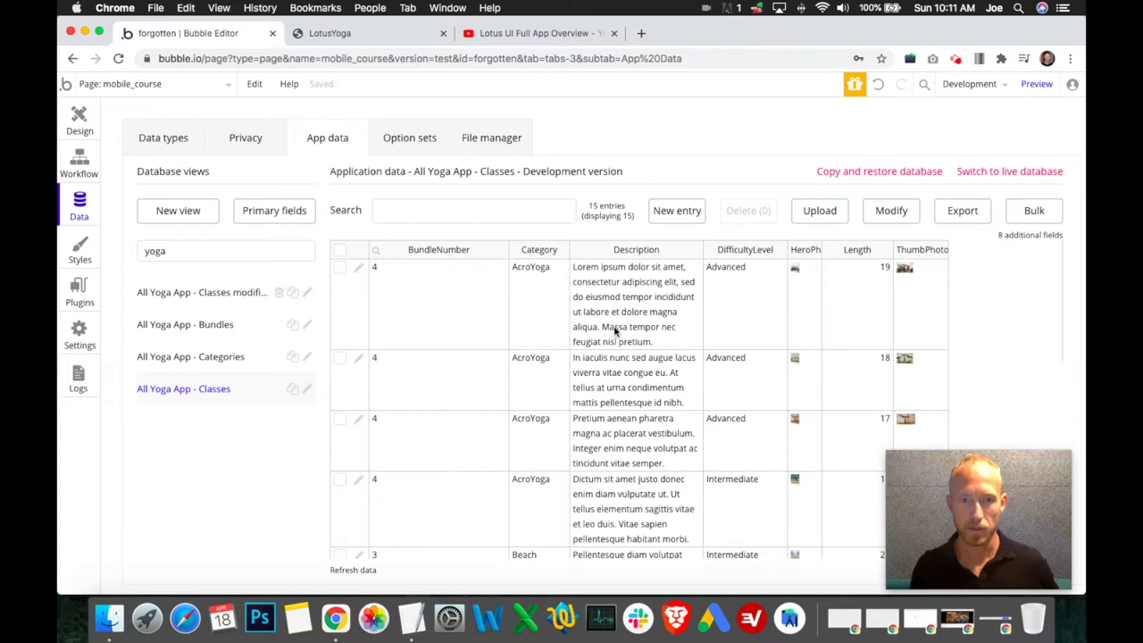
drag(906, 286, 842, 375)
click(755, 384)
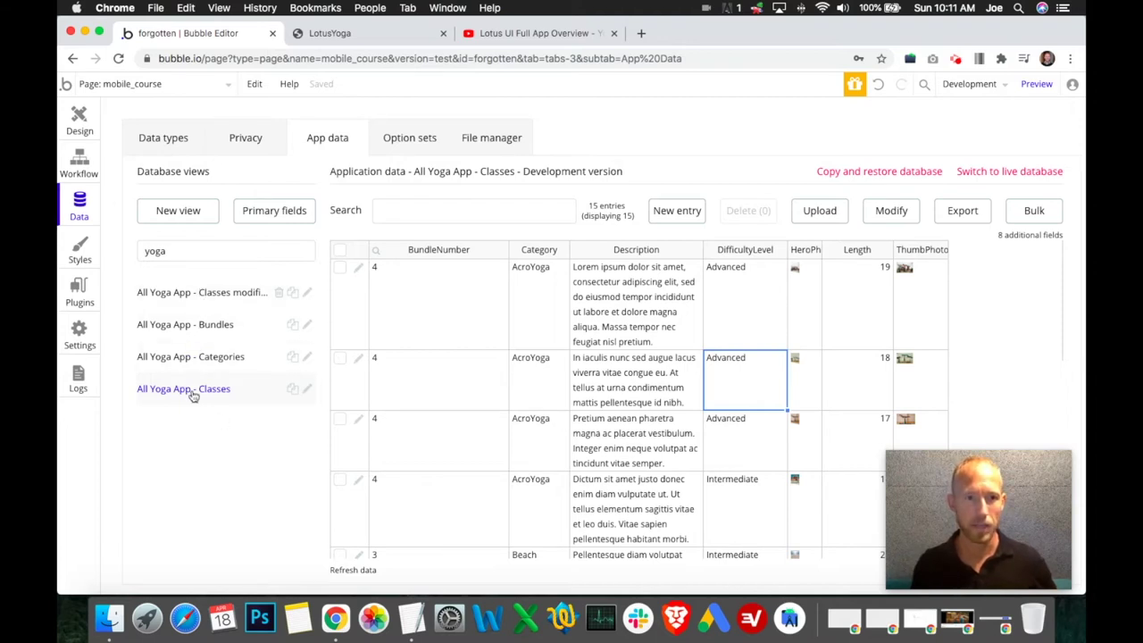
- Look through the Categories, Bundles, modified Classes and Classes database views of the yoga app
click(205, 356)
click(217, 391)
click(211, 325)
click(205, 355)
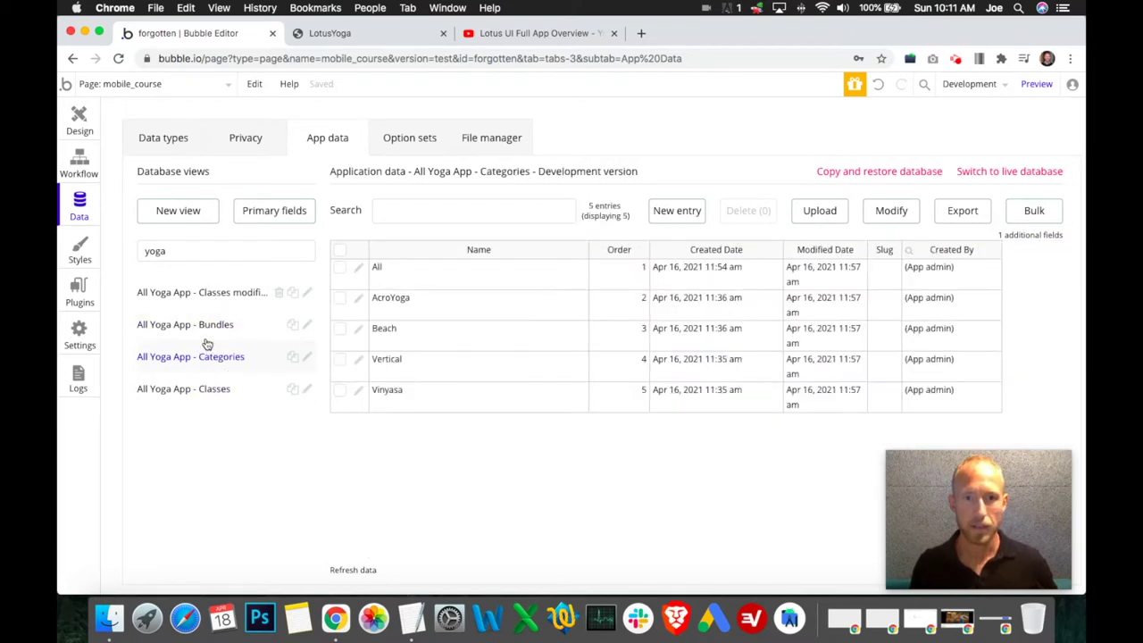
click(204, 332)
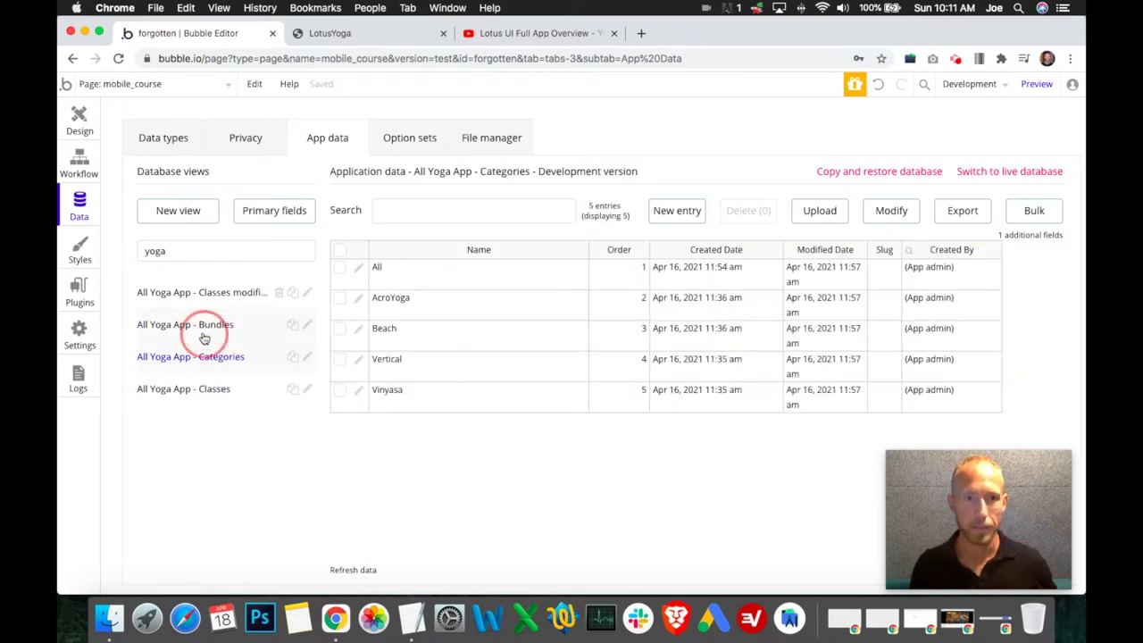
click(230, 291)
click(225, 389)
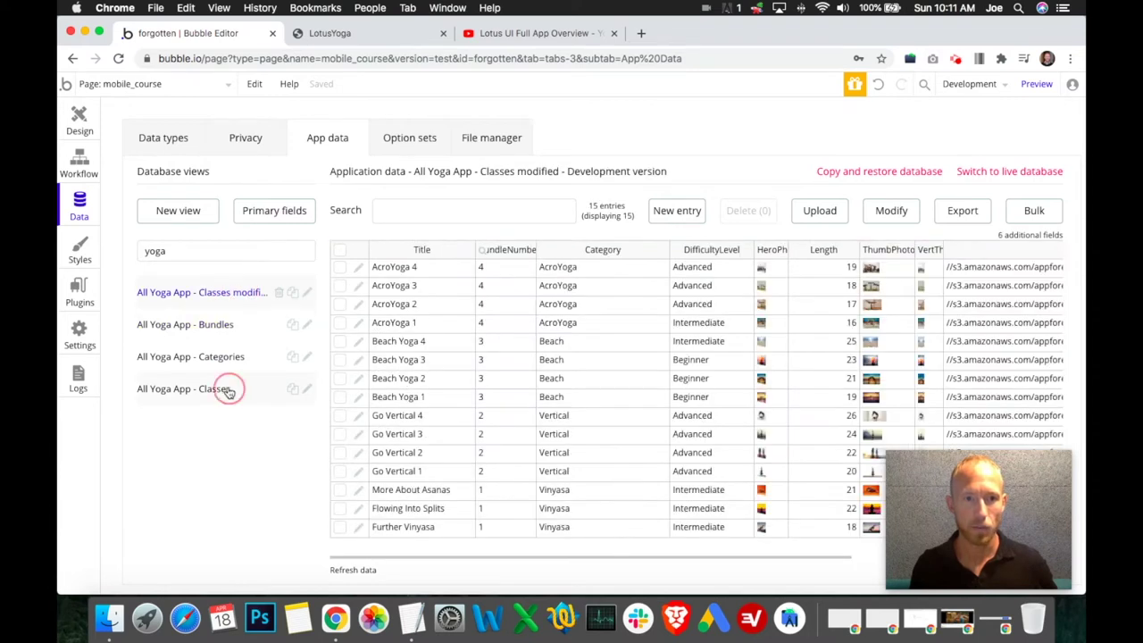
- Add the Title, VertThumbPhoto, Video, Created By and Unique id fields to the All Yoga App - Classes view and save it
click(306, 389)
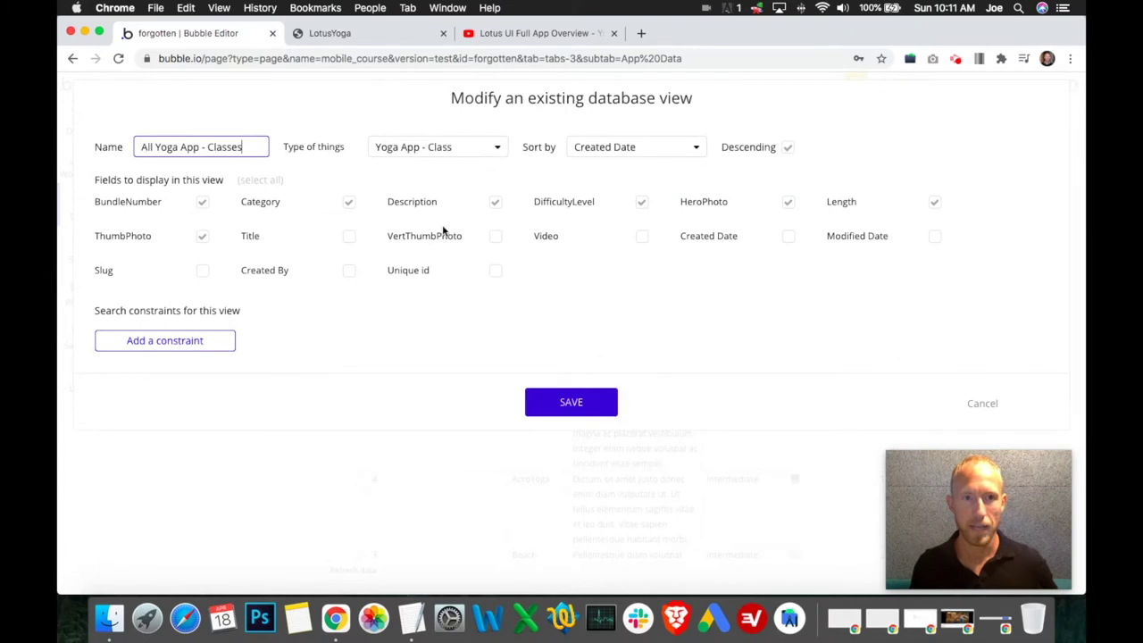
click(640, 238)
click(496, 237)
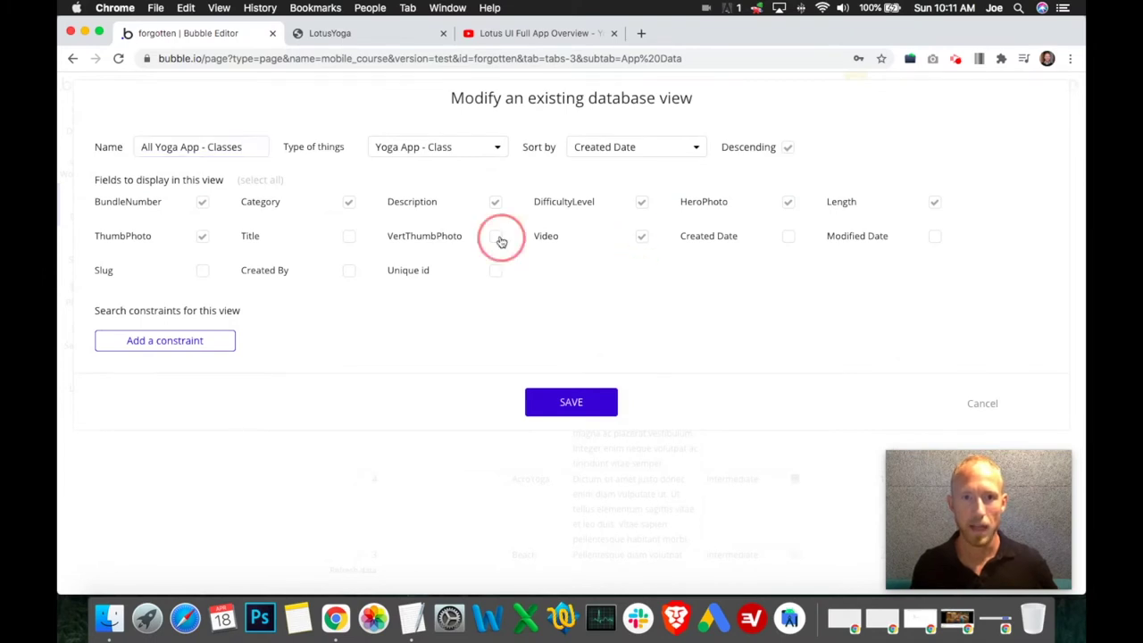
click(348, 271)
click(349, 237)
click(497, 271)
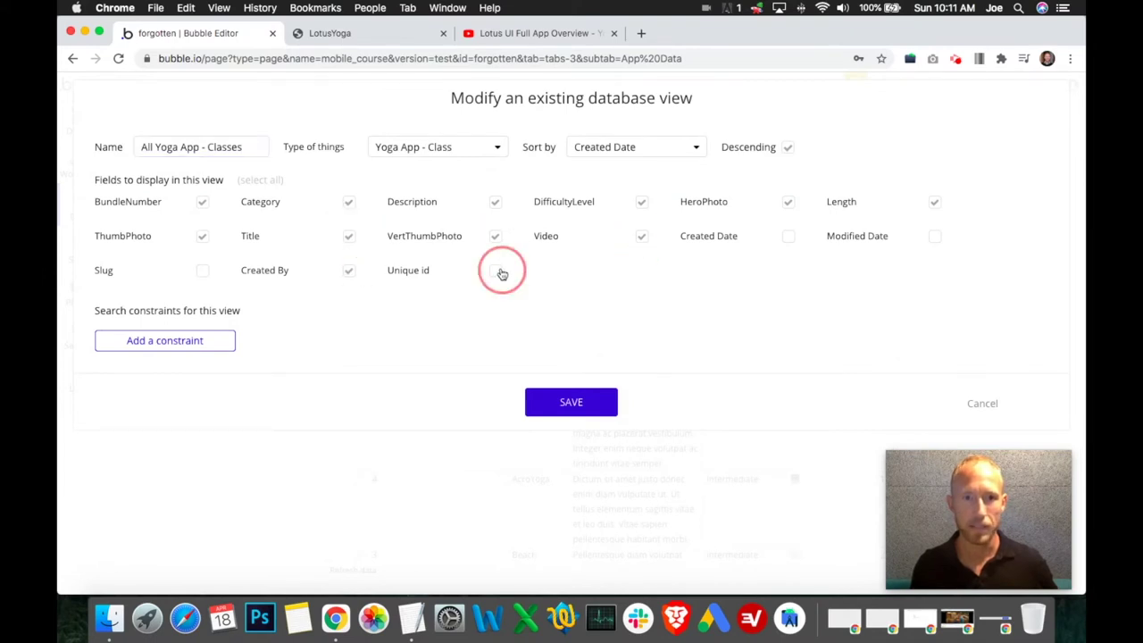
click(570, 402)
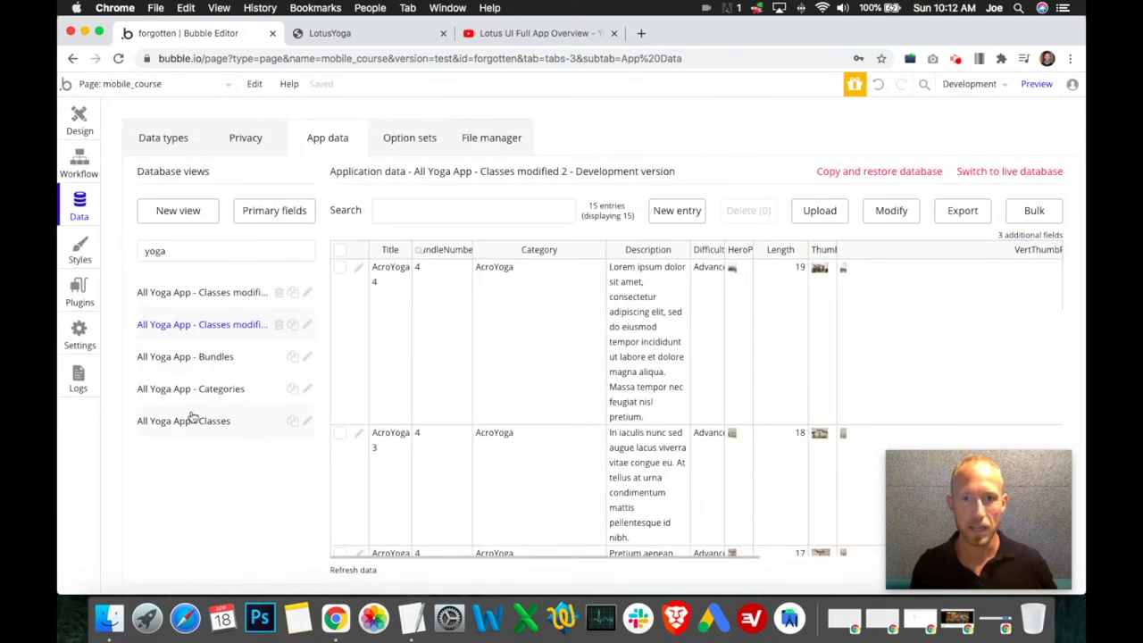
- Delete the "All Yoga App - Classes modified 2" database view
click(278, 327)
click(549, 234)
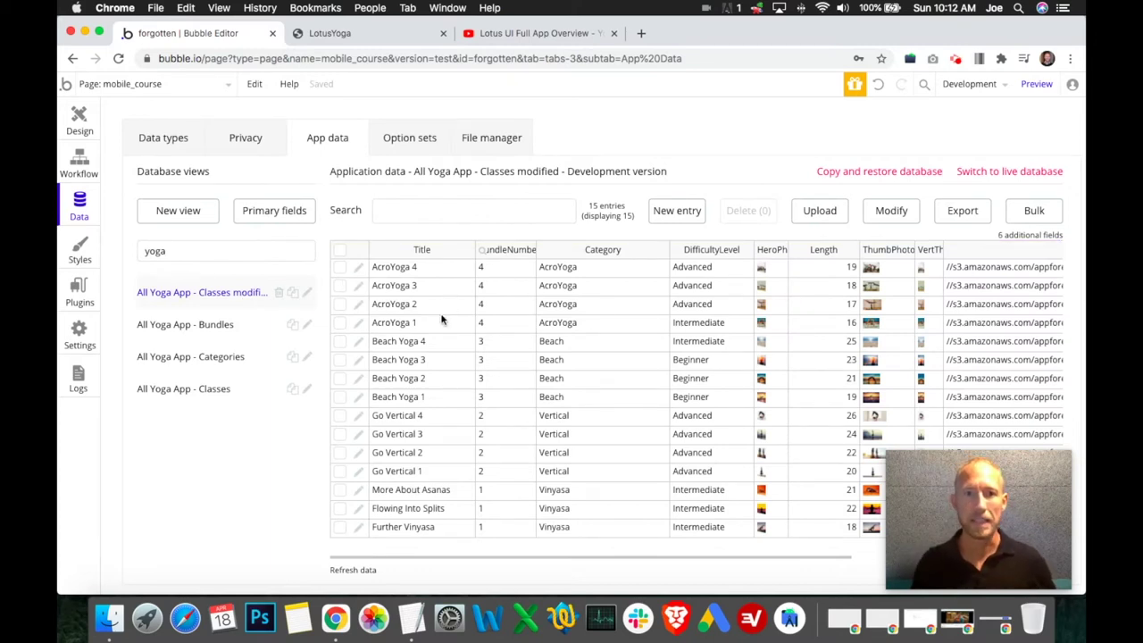
- Examine the uploaded video links in the Video column of the modified Classes view
mouse_move(930, 477)
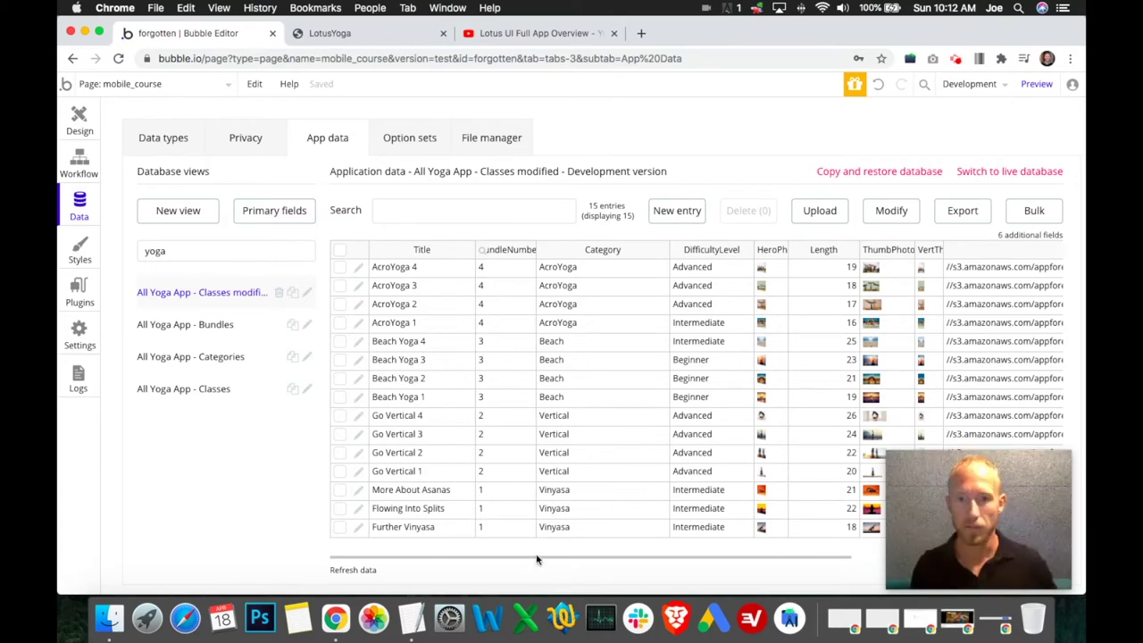
drag(564, 557, 819, 569)
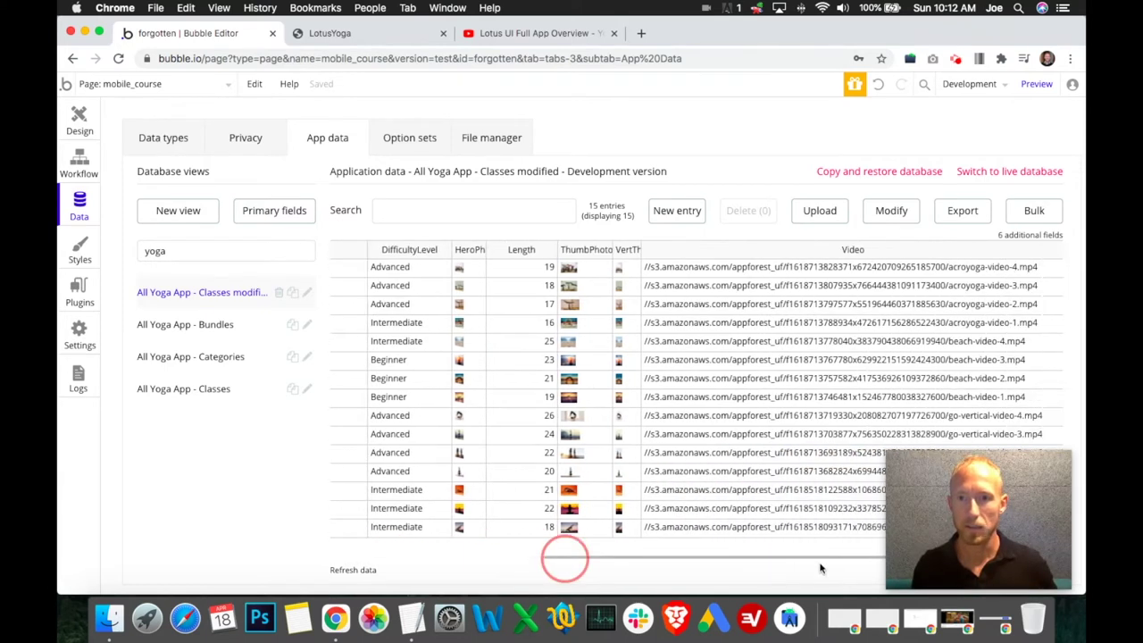
drag(743, 505, 742, 527)
drag(731, 476, 689, 273)
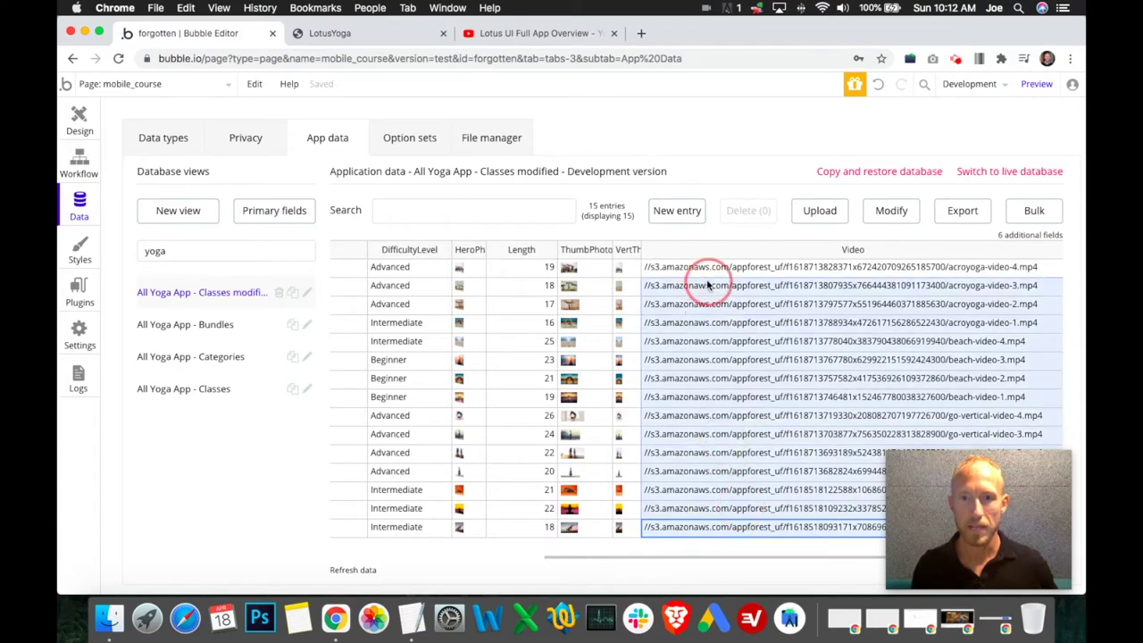
- Widen the VertThumbPhoto and ThumbPhoto columns in the modified Classes view
drag(622, 527, 694, 250)
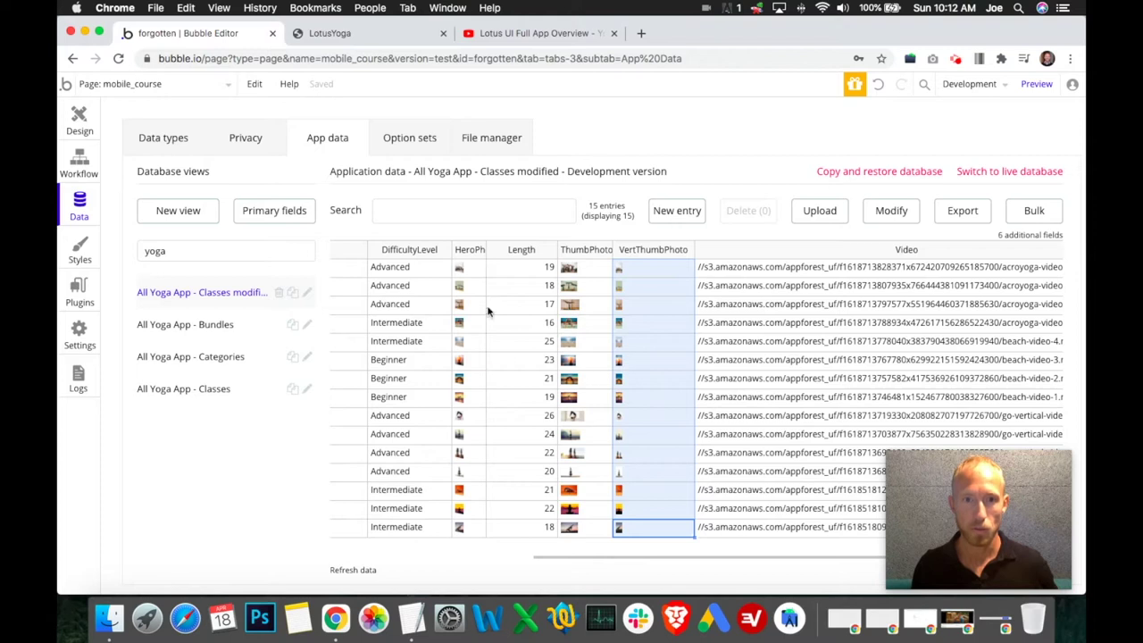
drag(611, 250, 654, 251)
click(602, 509)
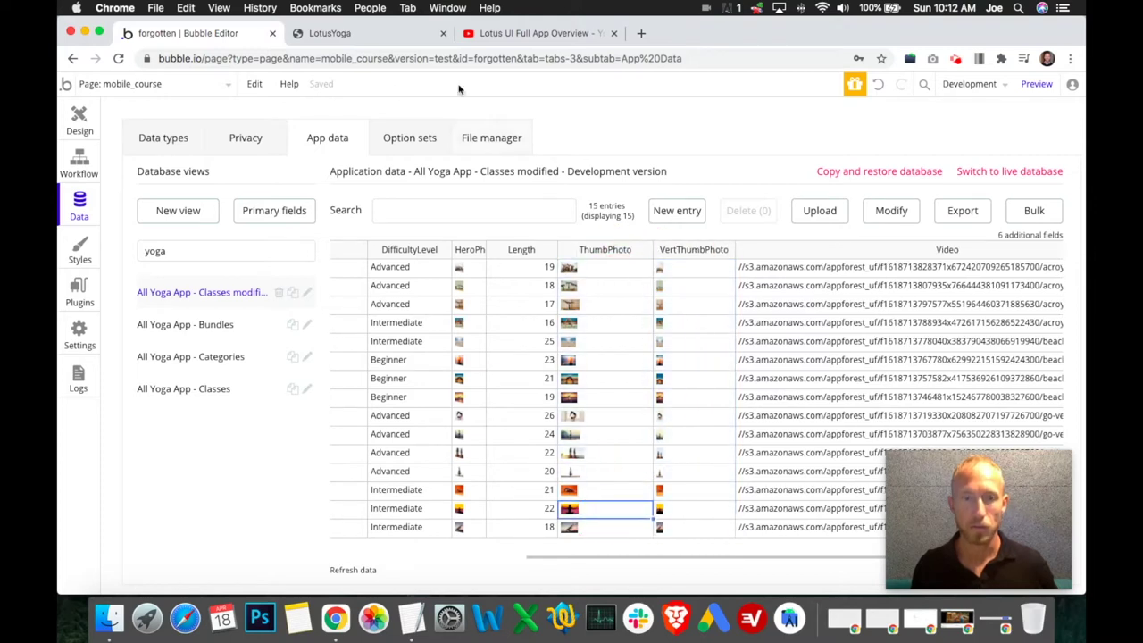
- Return to the LotusYoga preview and look over the class thumbnails on its Home page
click(345, 34)
key(super+alt+i)
click(409, 503)
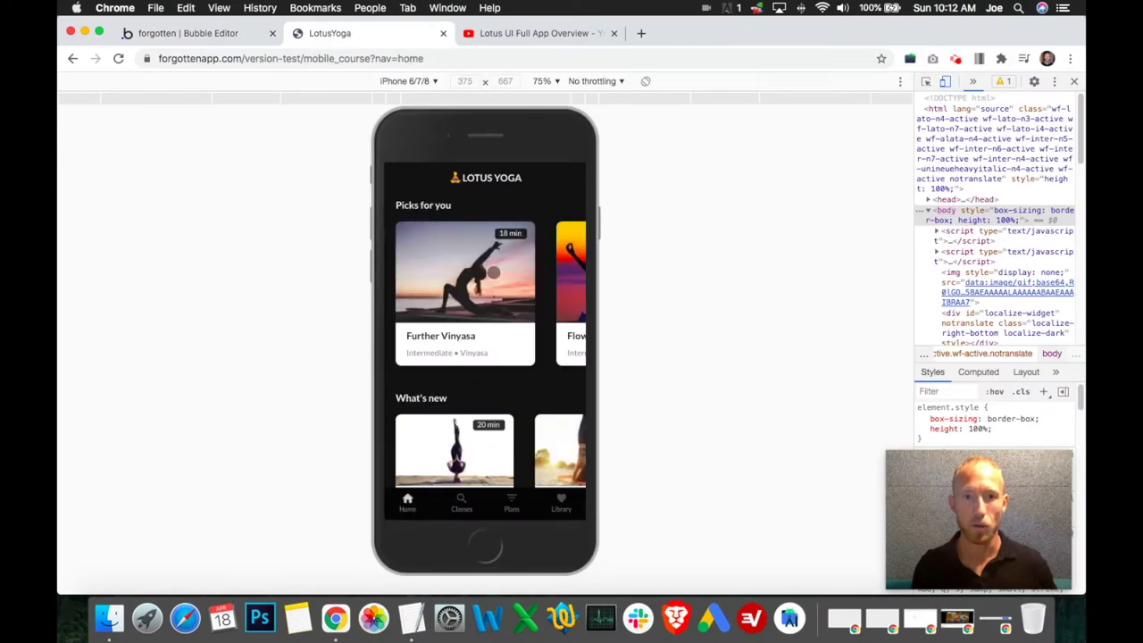
scroll(459, 288, down, 3)
- Open the Classes page and try its AcroYoga, Beach and All category filters
click(459, 502)
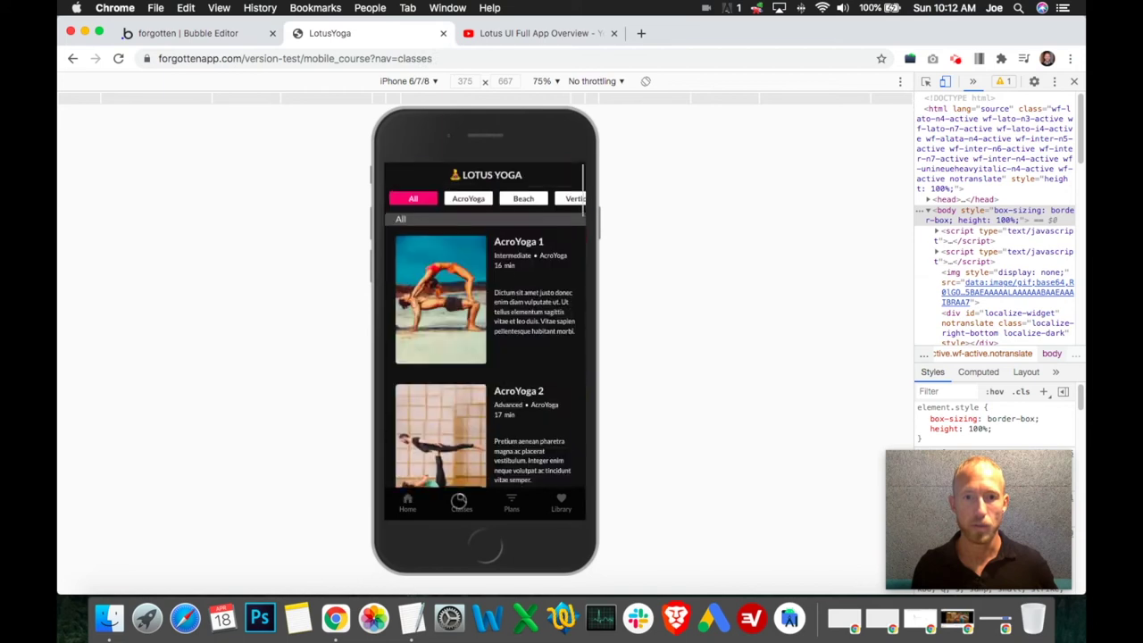
click(479, 202)
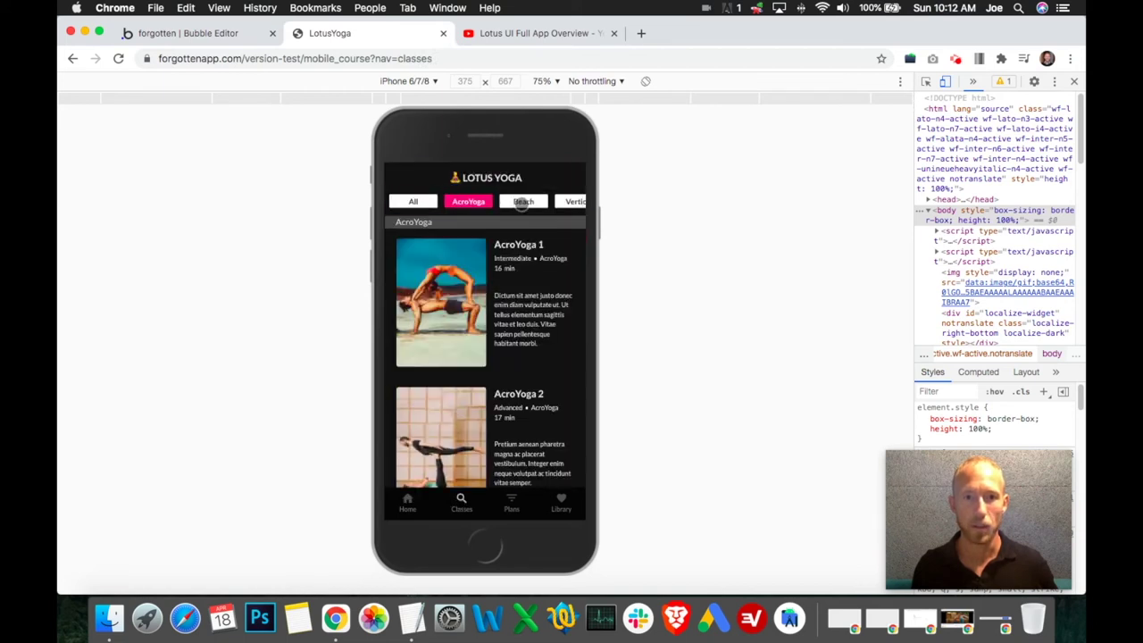
click(523, 201)
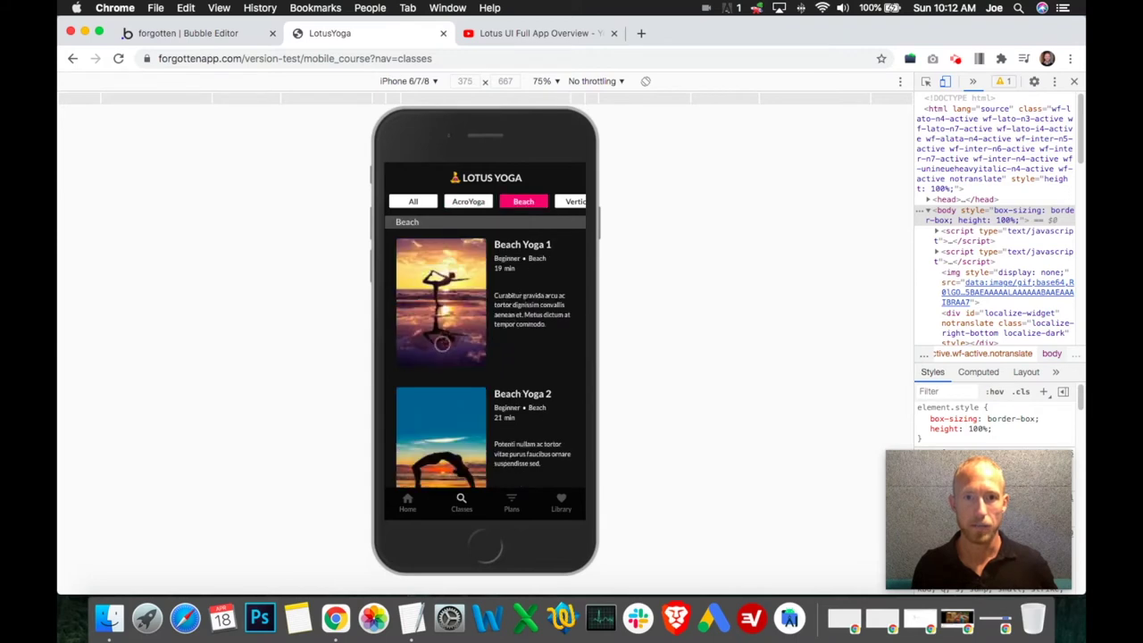
click(458, 202)
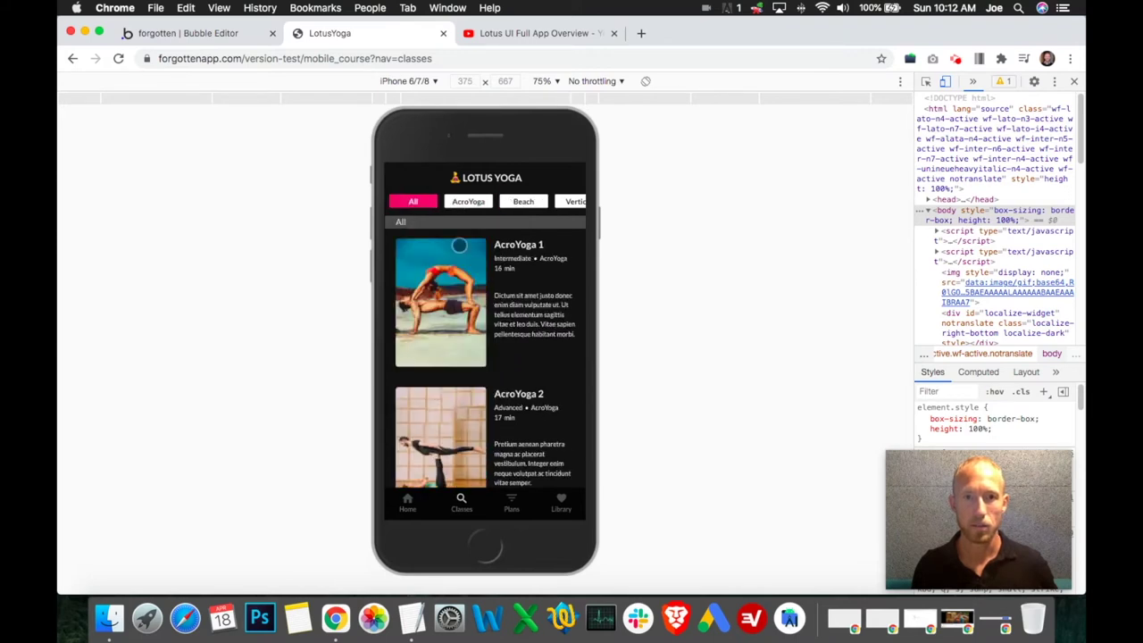
- Switch back to the Bubble editor and widen the HeroPhoto column in the modified Classes view
click(205, 34)
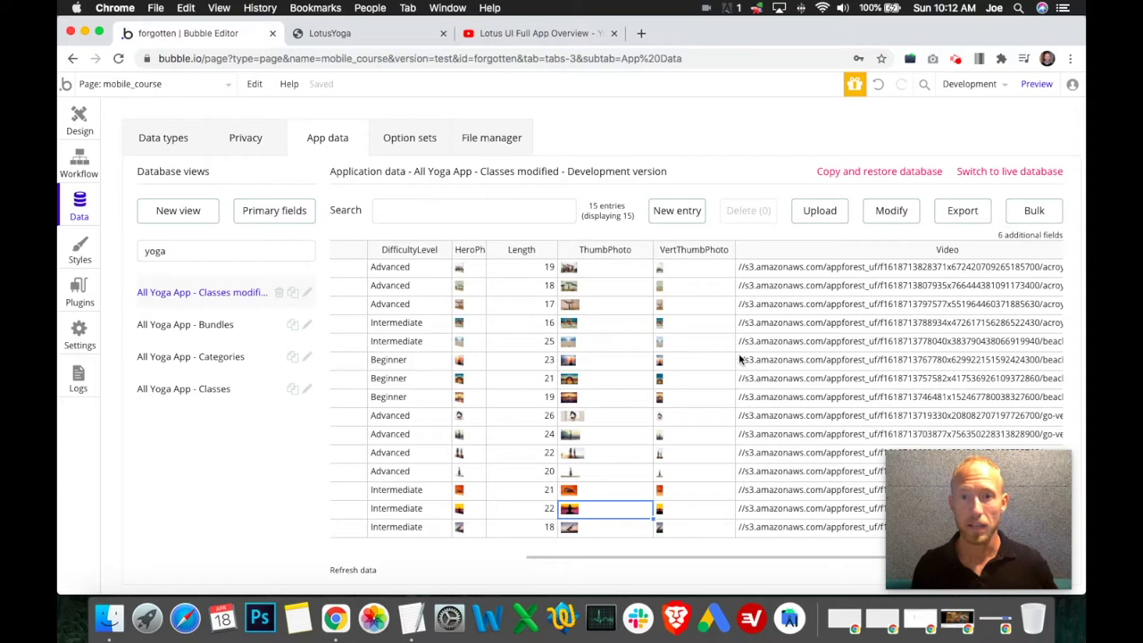
click(778, 344)
drag(608, 556, 457, 547)
drag(625, 249, 677, 250)
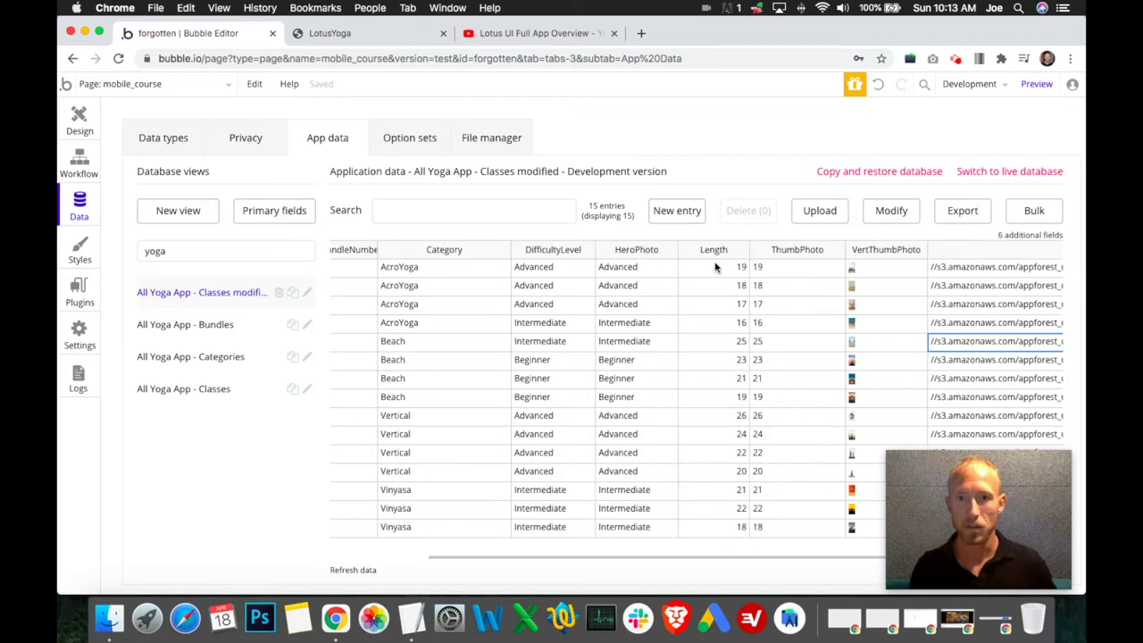
- Narrow the HeroPhoto column in the modified Classes view and check the entries listed in it
drag(650, 273, 625, 471)
drag(677, 250, 637, 252)
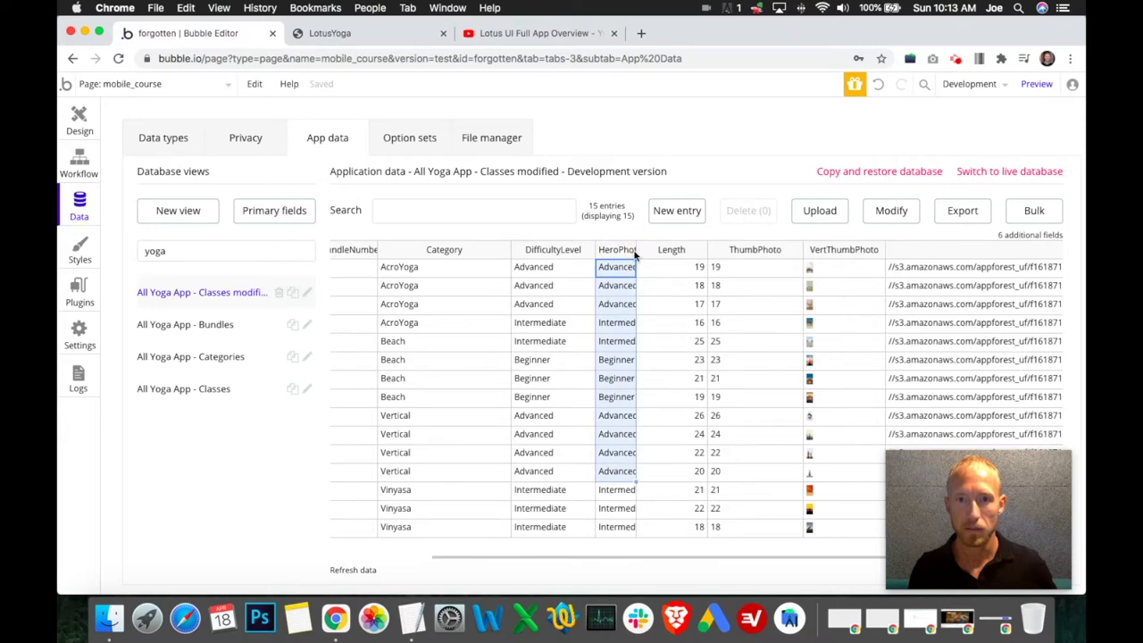
click(660, 235)
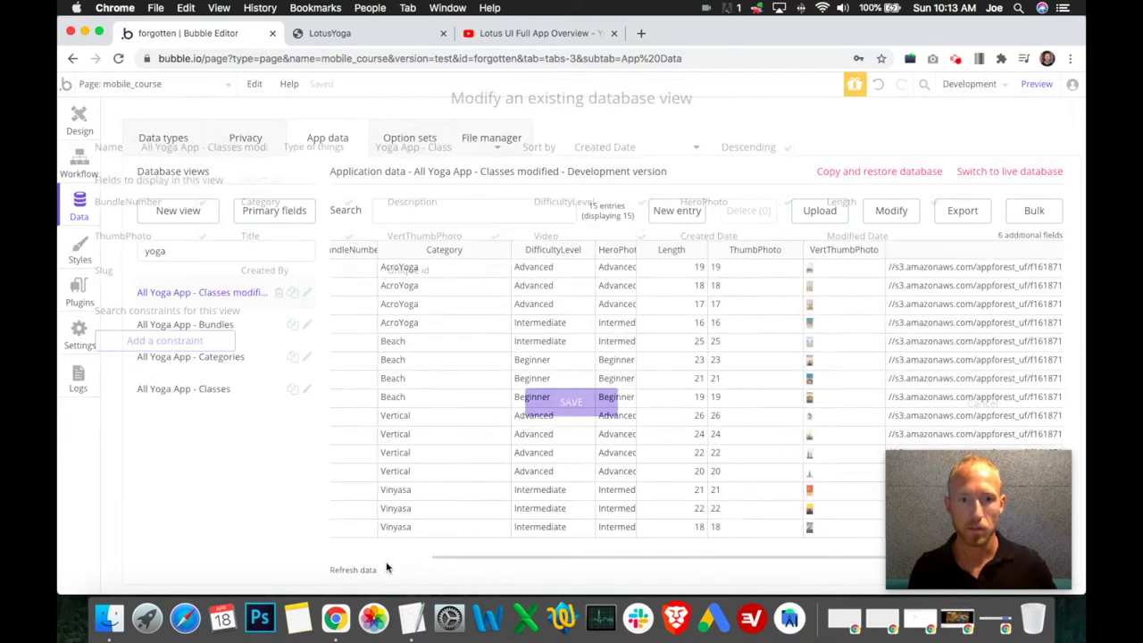
drag(622, 267, 616, 526)
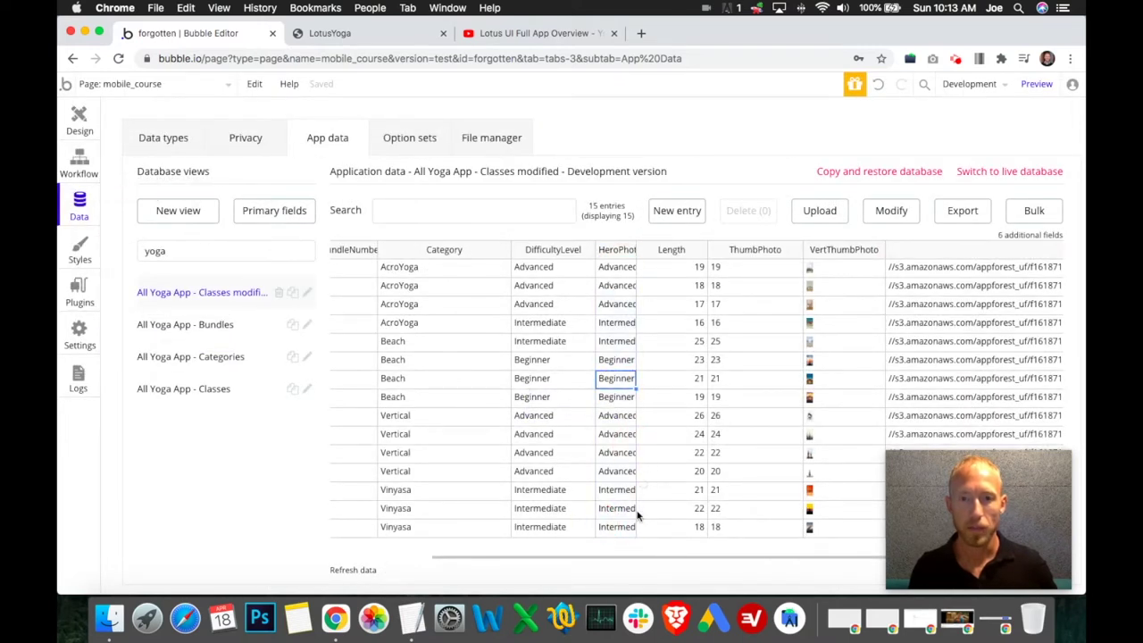
drag(613, 411, 614, 307)
- Reload the modified Classes view by switching to the Bundles view and back, and widen HeroPhoto to fit its header
click(240, 321)
click(235, 297)
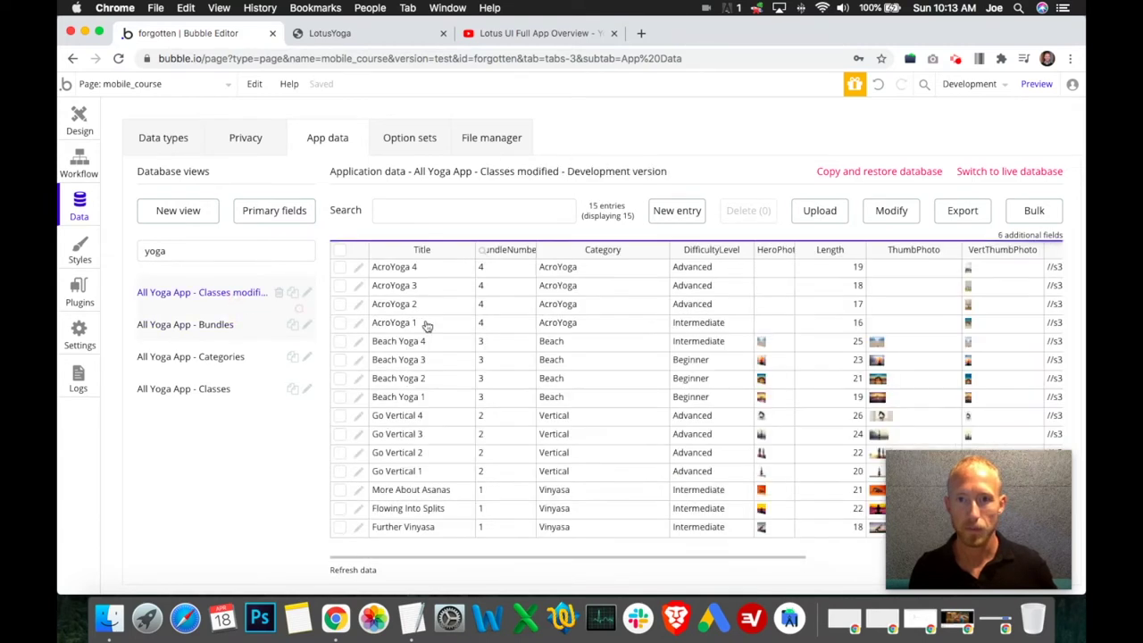
drag(773, 274, 788, 361)
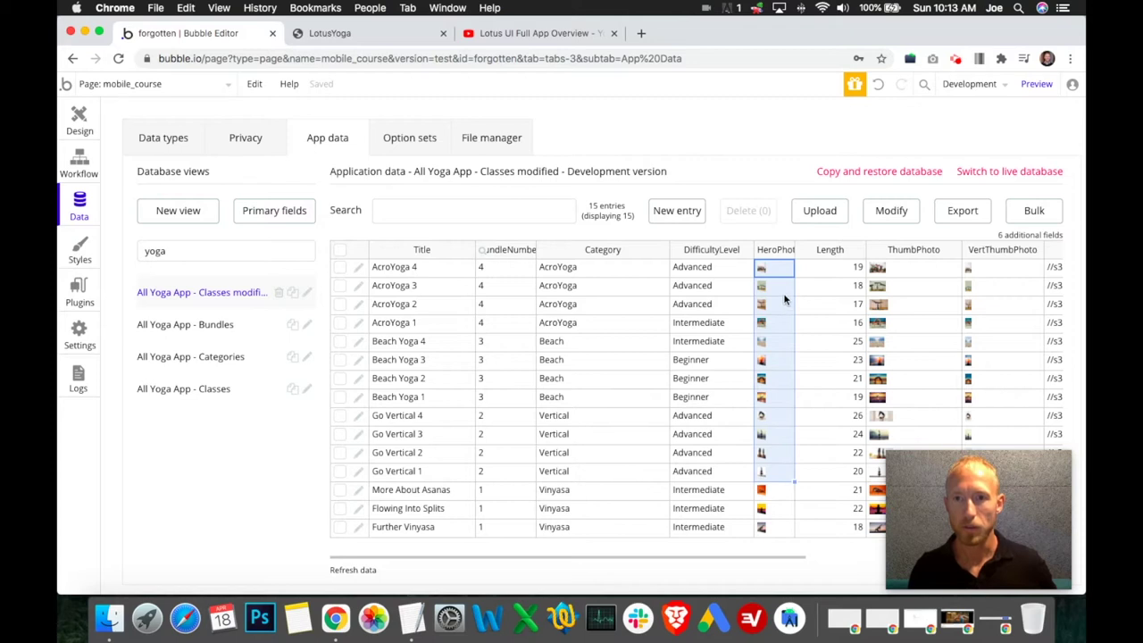
drag(793, 249, 805, 249)
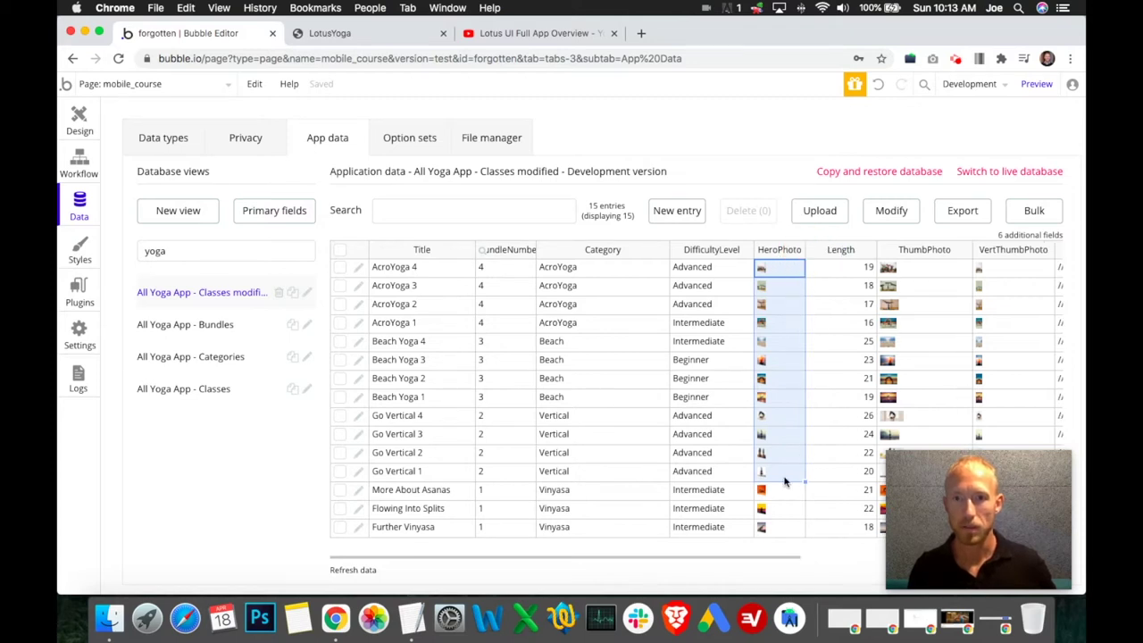
- Switch to the LotusYoga preview, look over the AcroYoga 1 class preview with its hero photo, and return to the Classes page
click(408, 33)
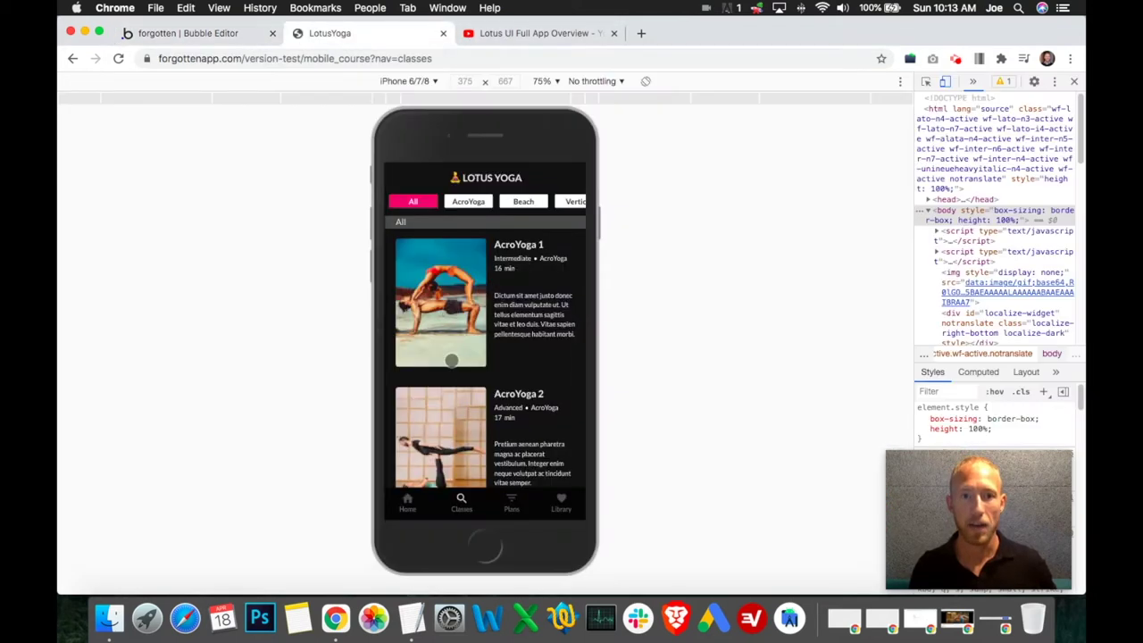
click(425, 304)
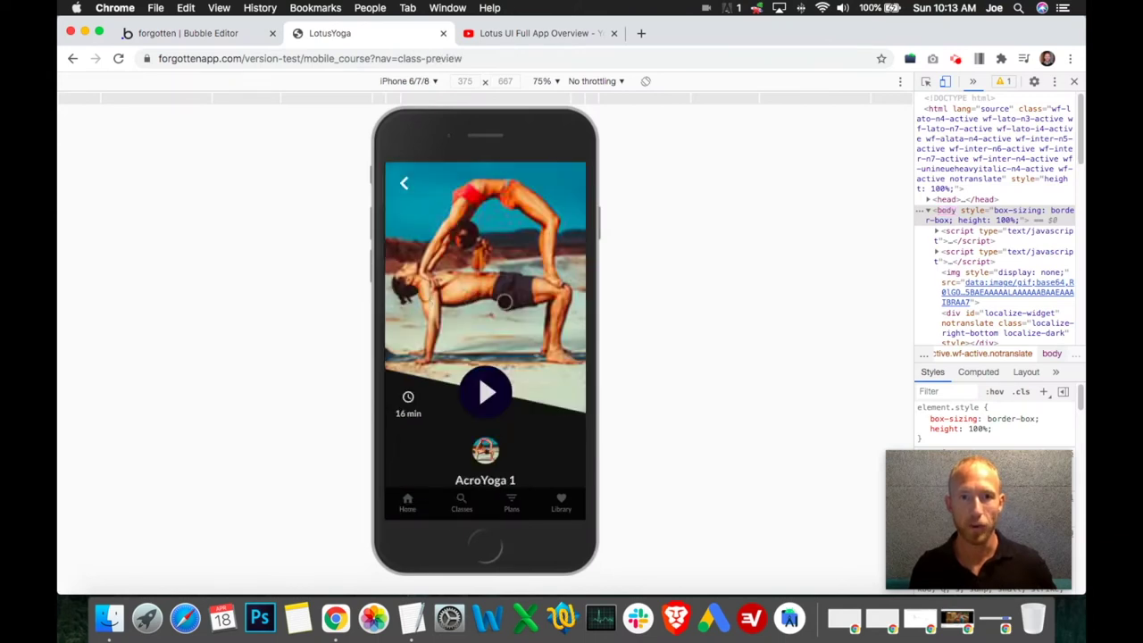
scroll(513, 326, down, 2)
scroll(483, 295, up, 2)
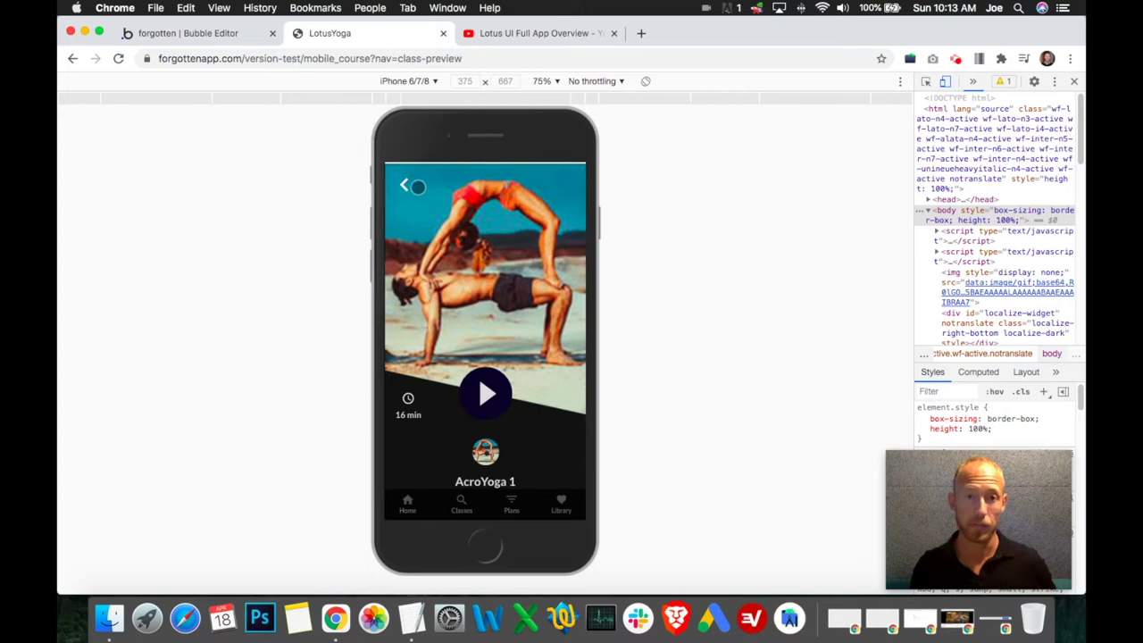
click(404, 184)
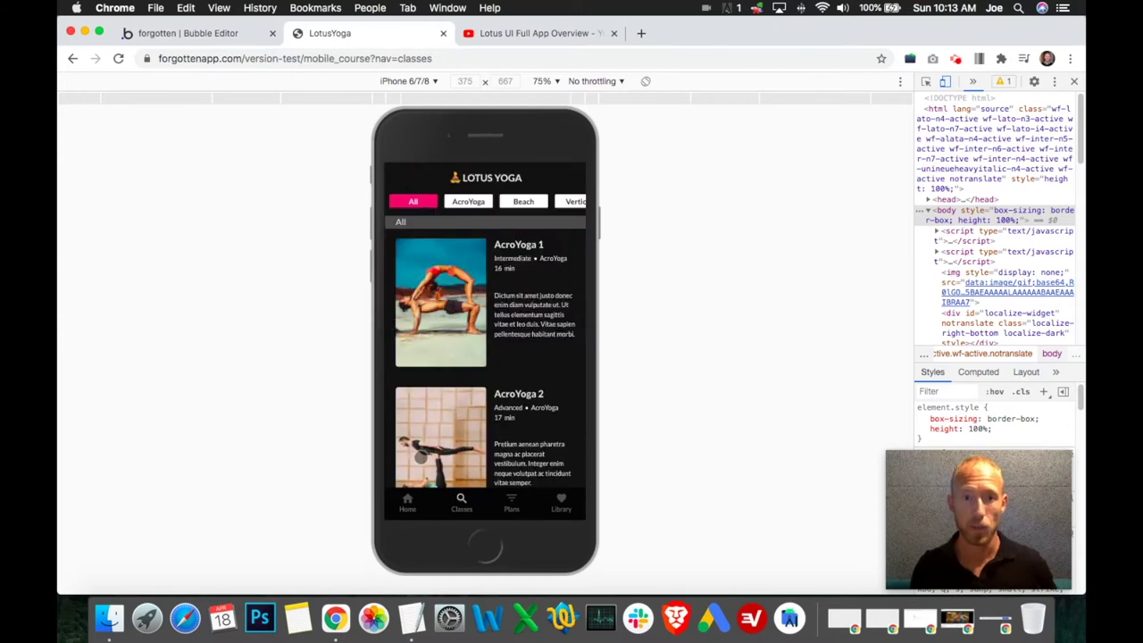
- Open the Further Vinyasa class from the Home page, look at its hero photo, and return to Home
click(407, 503)
click(491, 273)
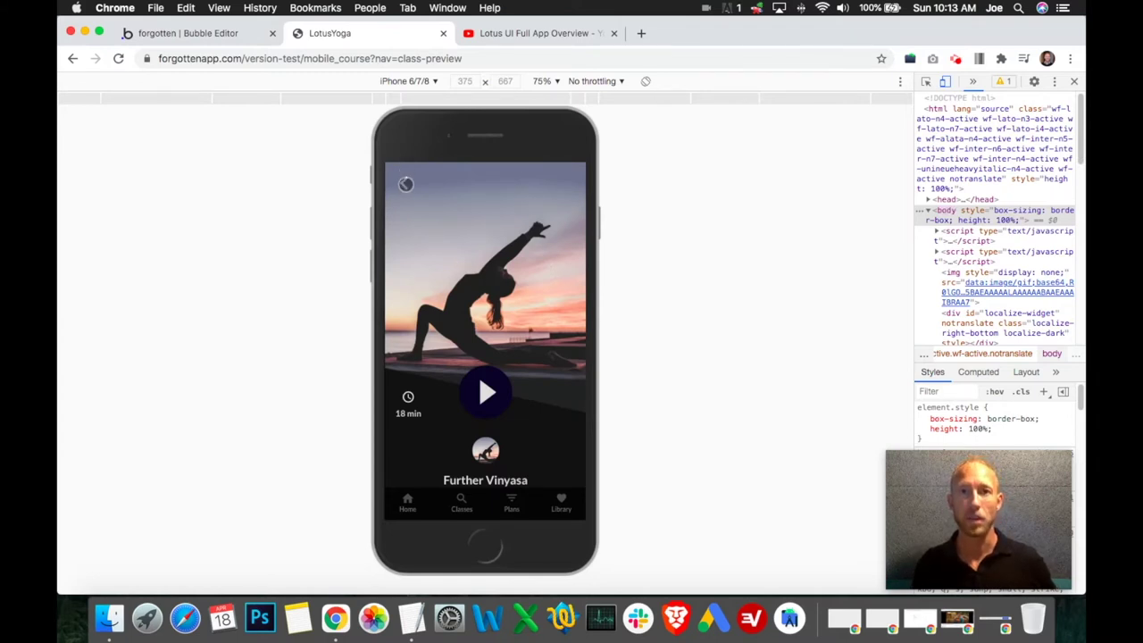
click(406, 184)
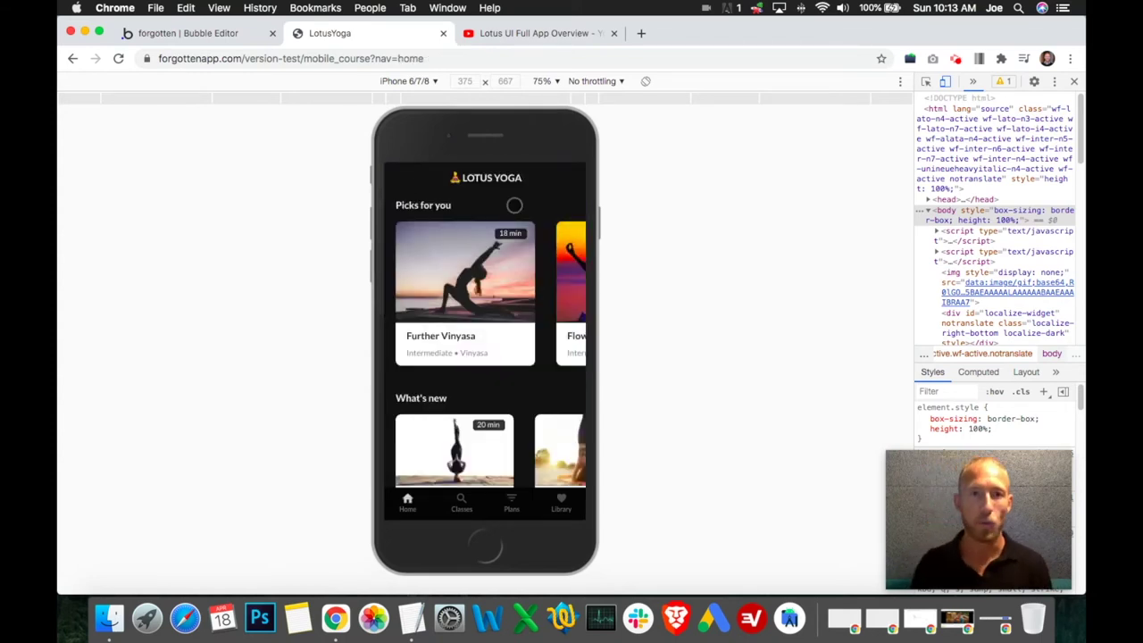
- Switch back to the Bubble editor and examine the VertThumbPhoto images in the modified Classes view
click(163, 36)
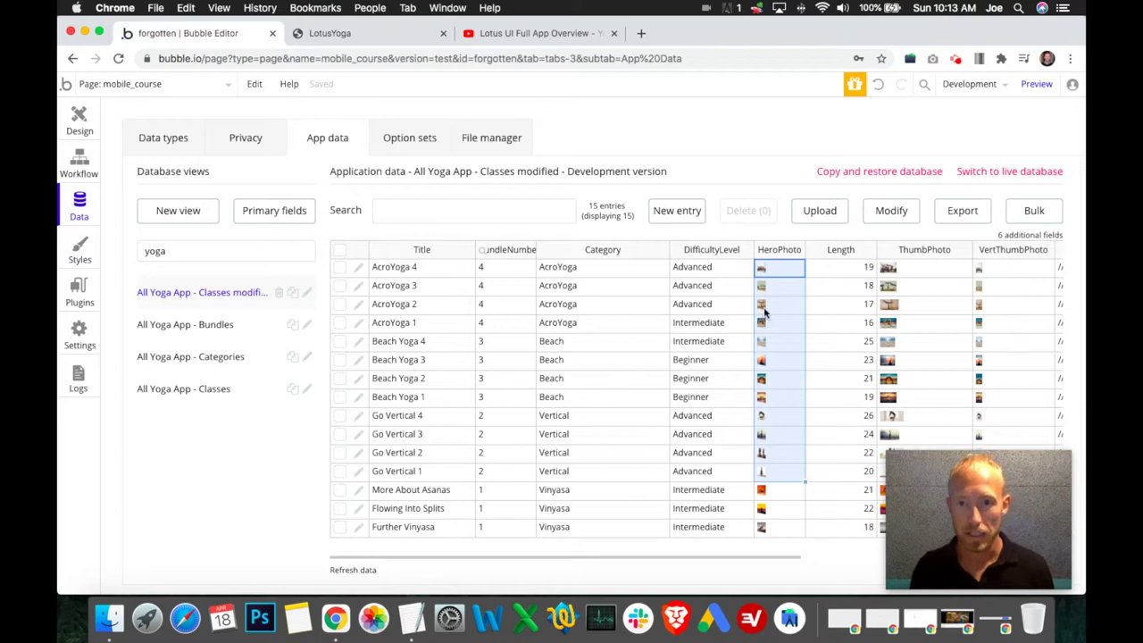
drag(1003, 303, 999, 430)
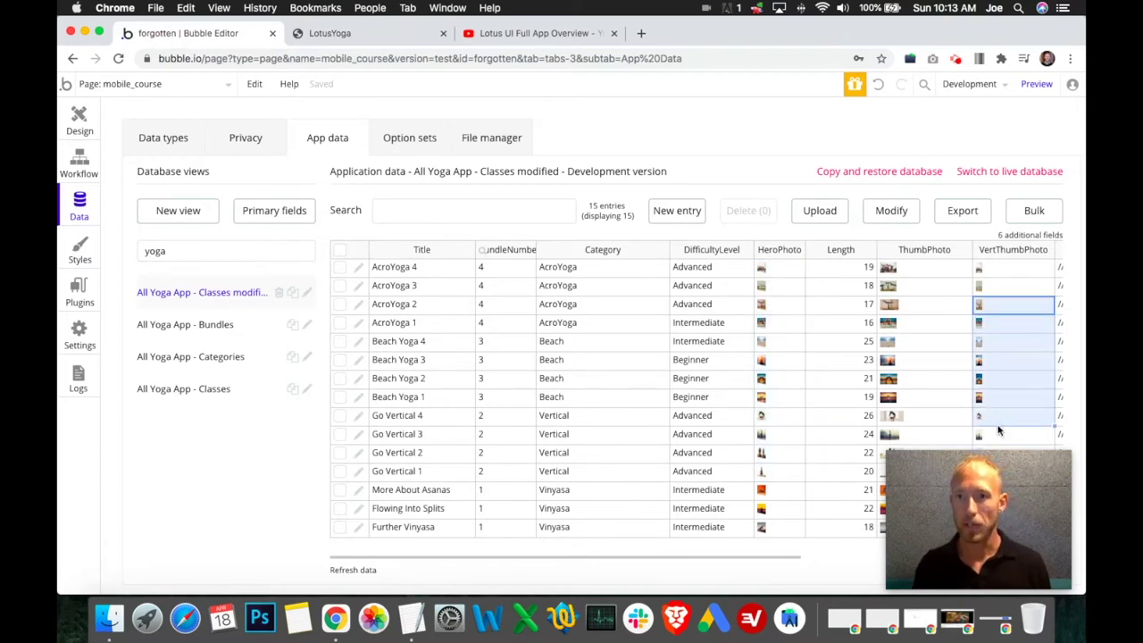
drag(991, 293, 1013, 378)
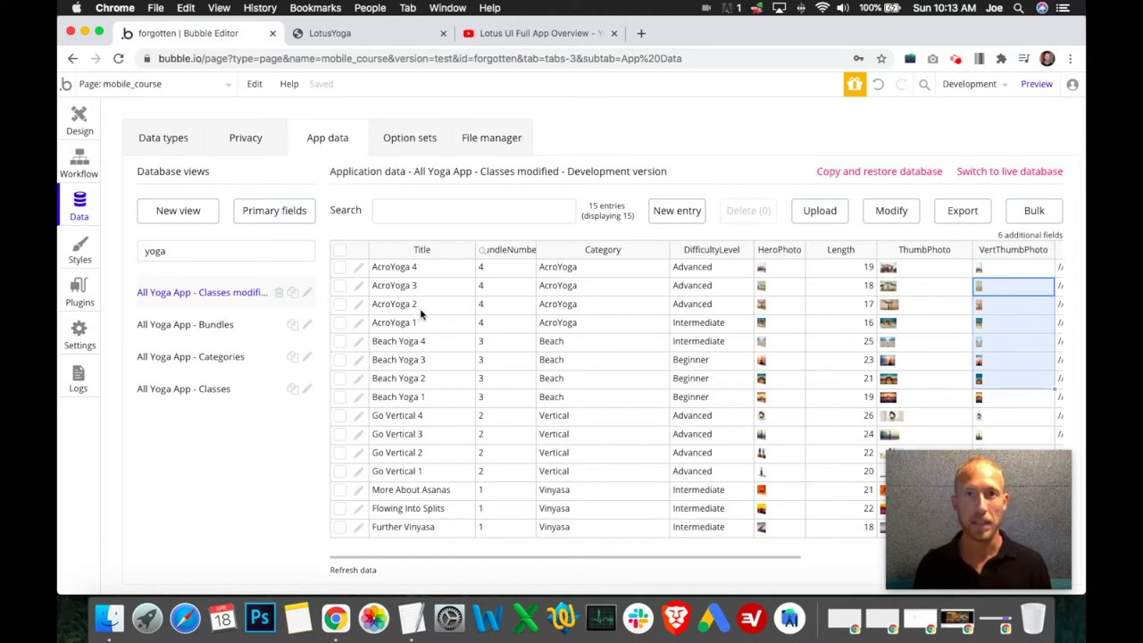
- In the page design, hide the Home group and show the Classes group with its All - RepeatingGroup
click(80, 119)
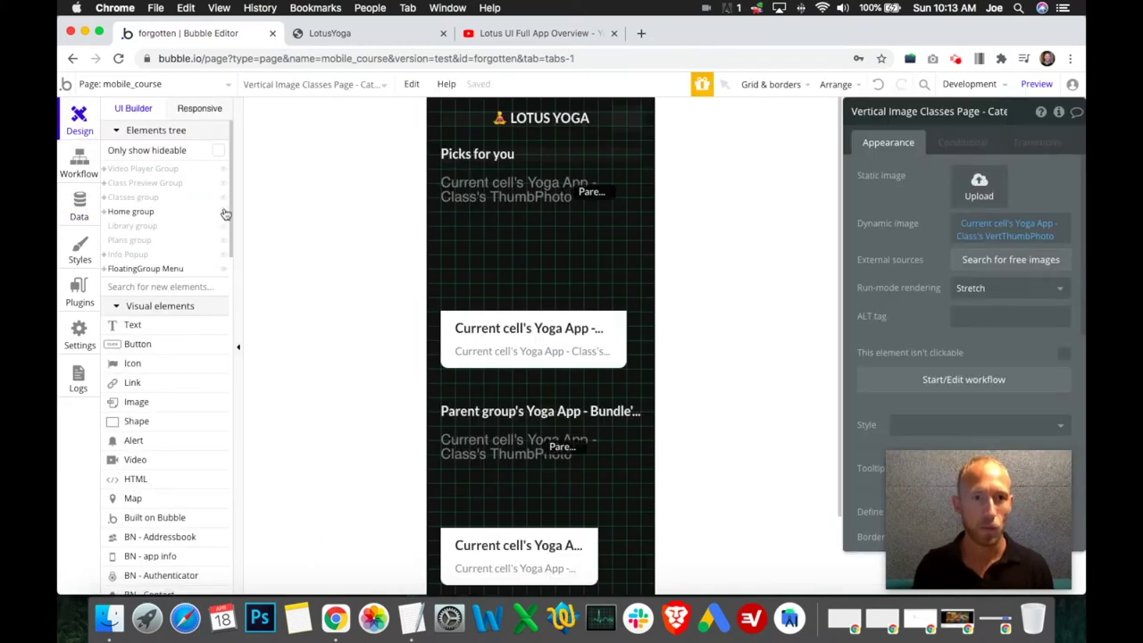
click(225, 212)
click(224, 198)
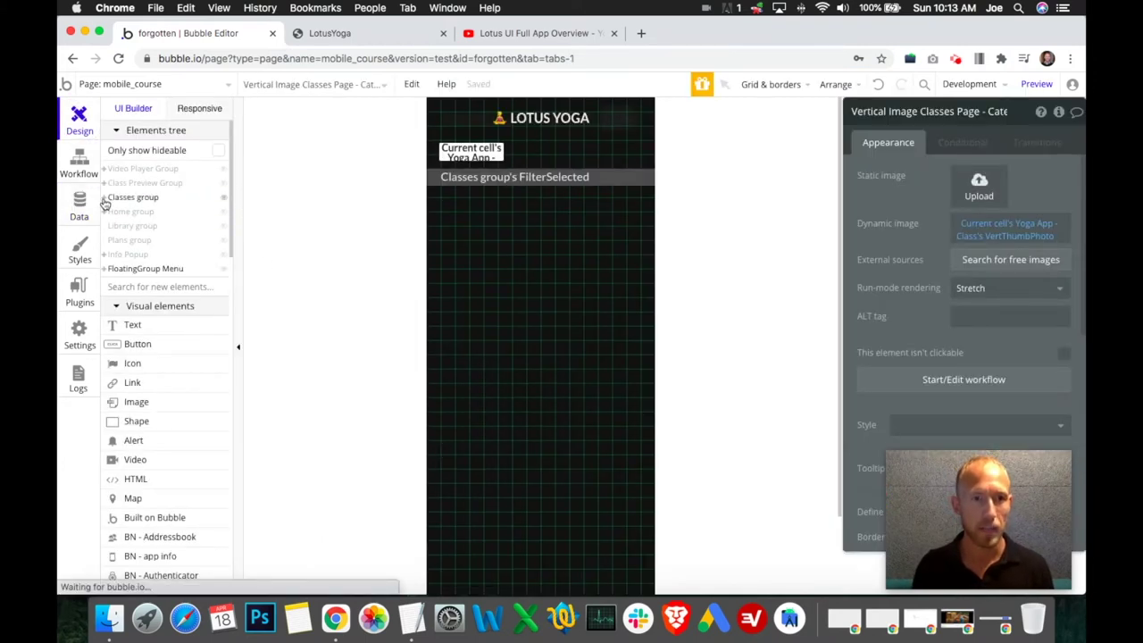
click(103, 198)
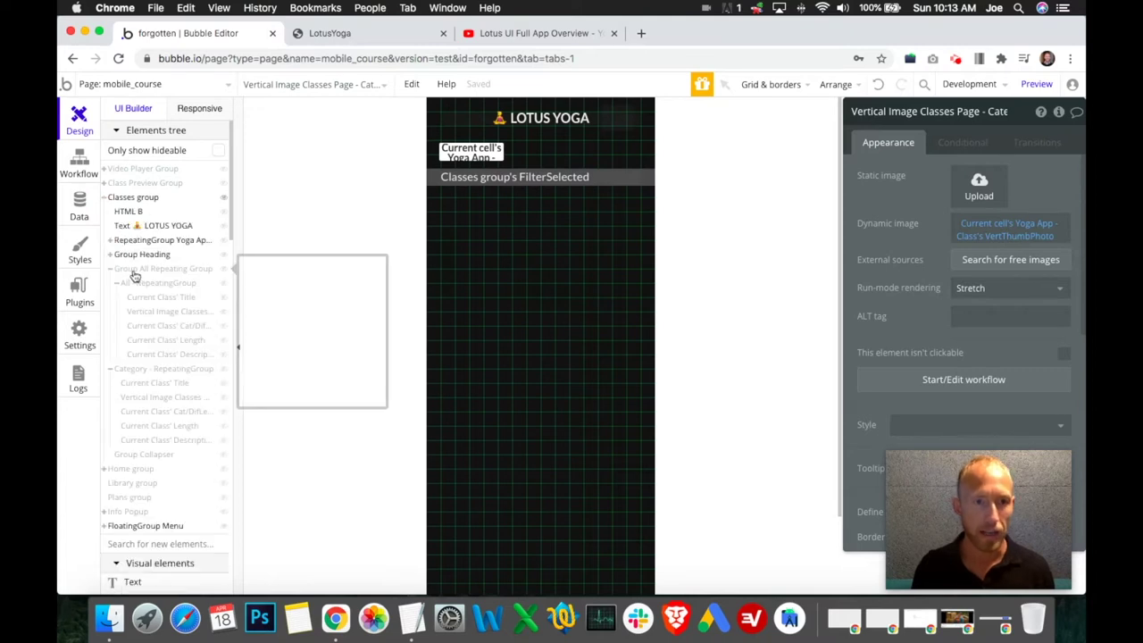
click(116, 283)
click(222, 285)
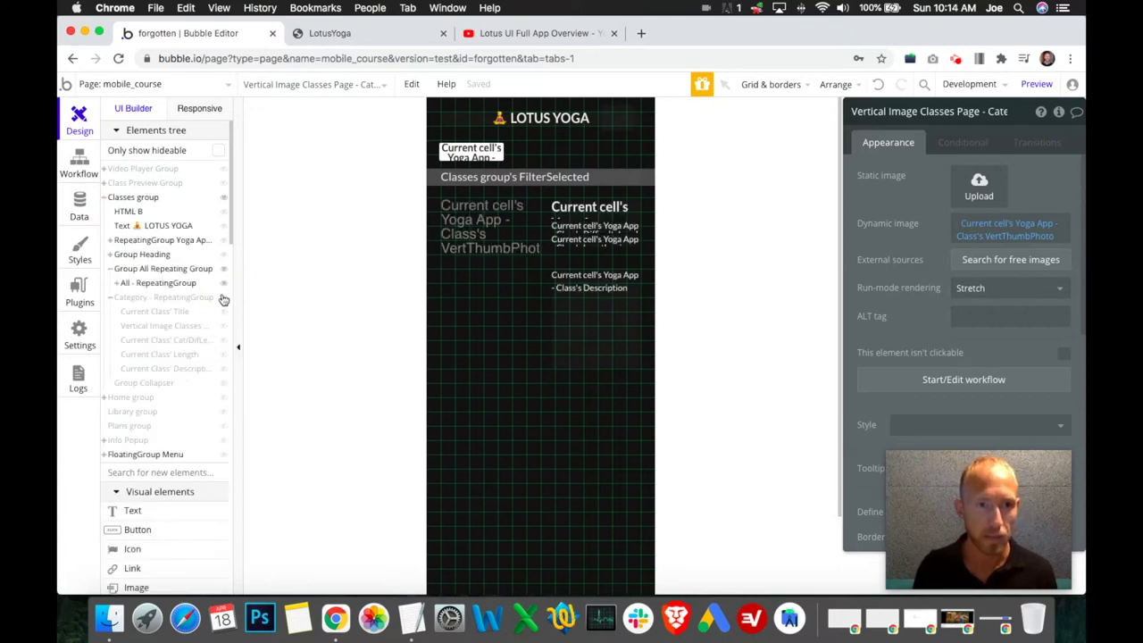
- Show the Category - RepeatingGroup and review the class fields available for its vertical image's dynamic source, leaving the source unchanged
click(109, 299)
click(224, 299)
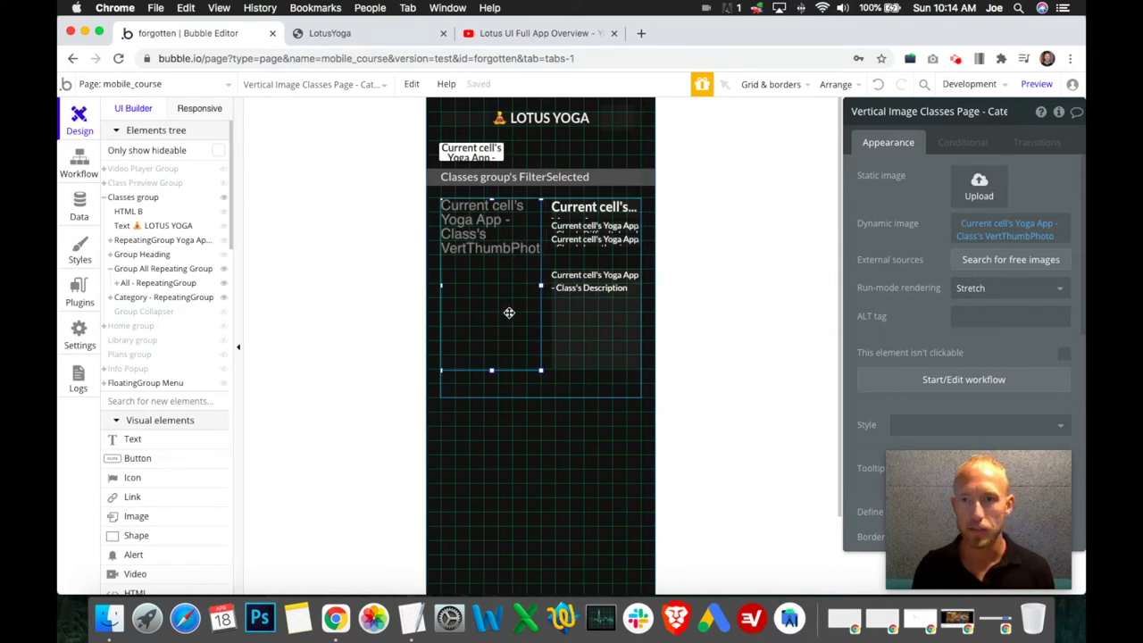
click(1042, 239)
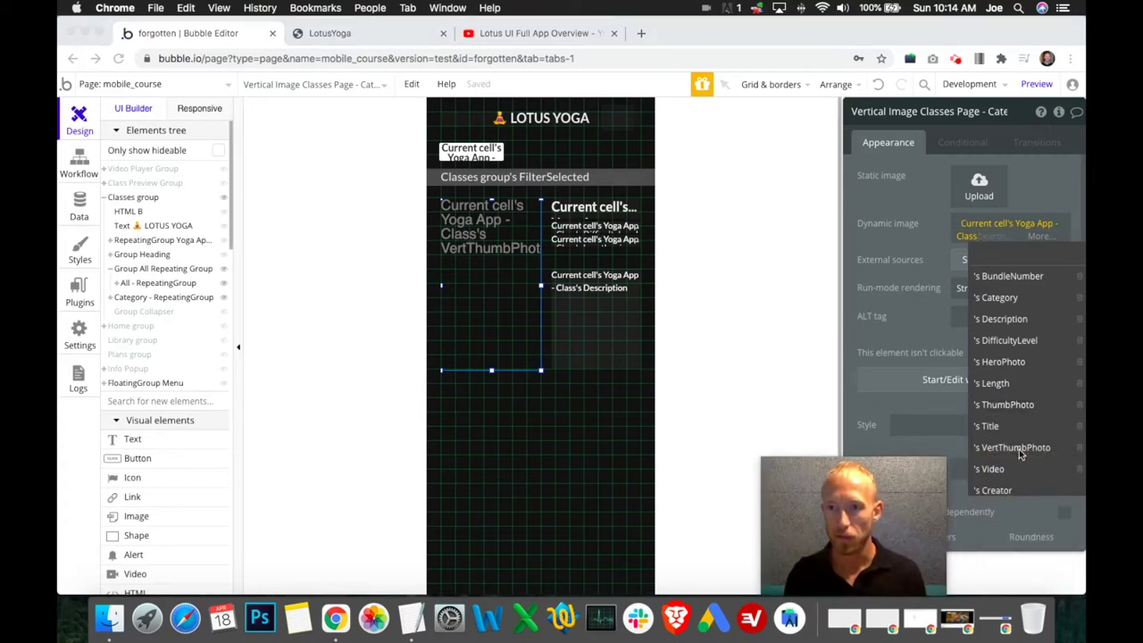
click(936, 204)
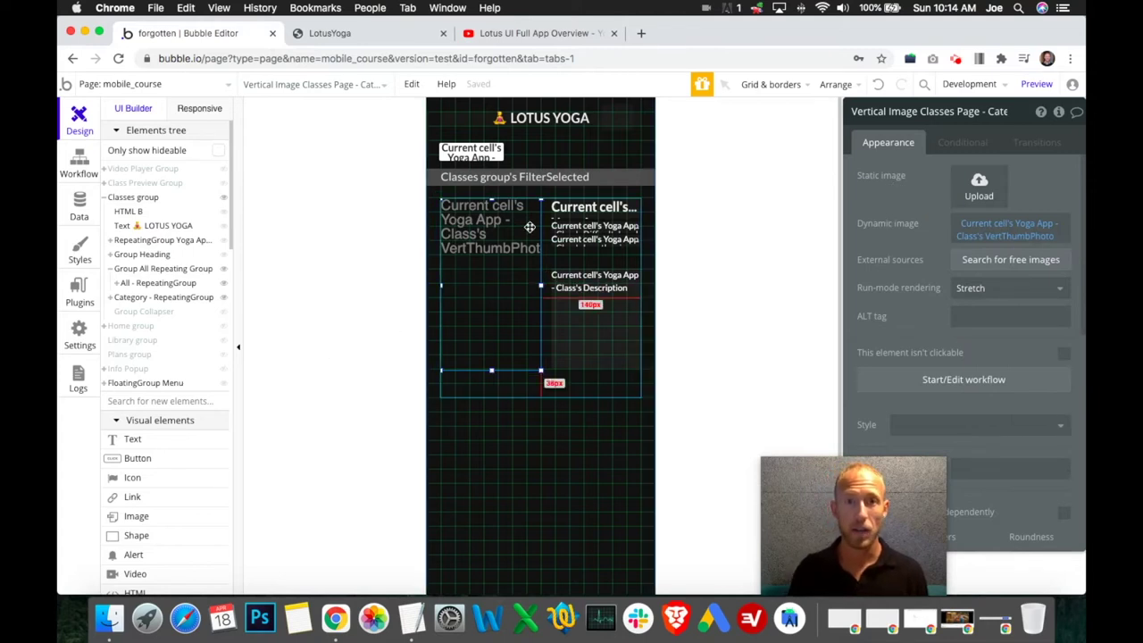
- Compare the Home and Classes page images in the LotusYoga preview, and return to the Bubble editor
click(370, 34)
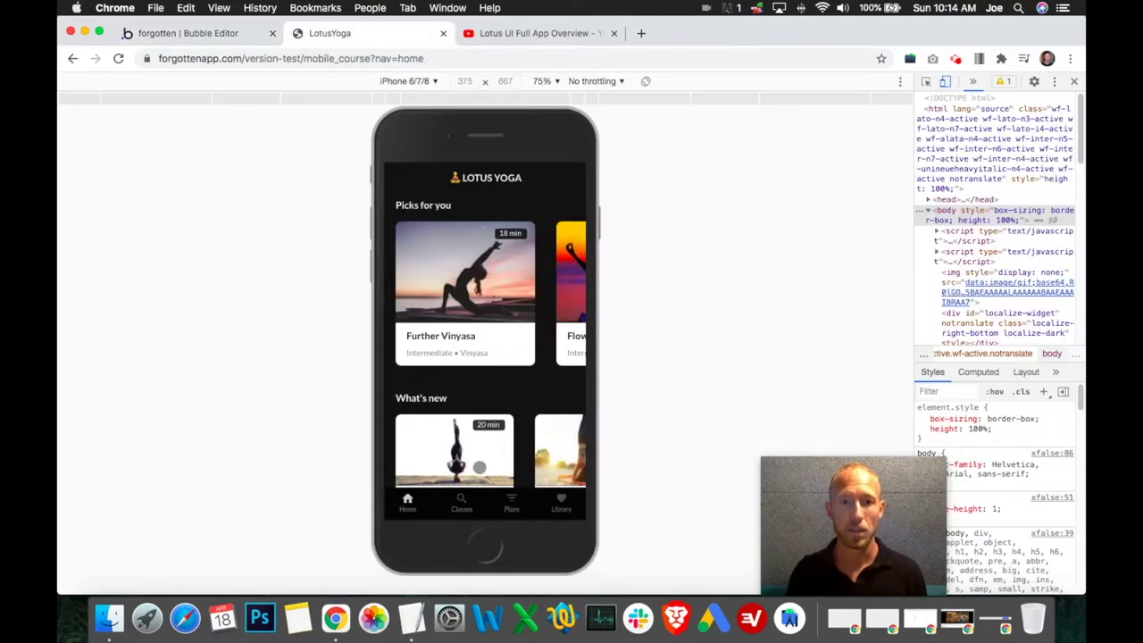
click(459, 498)
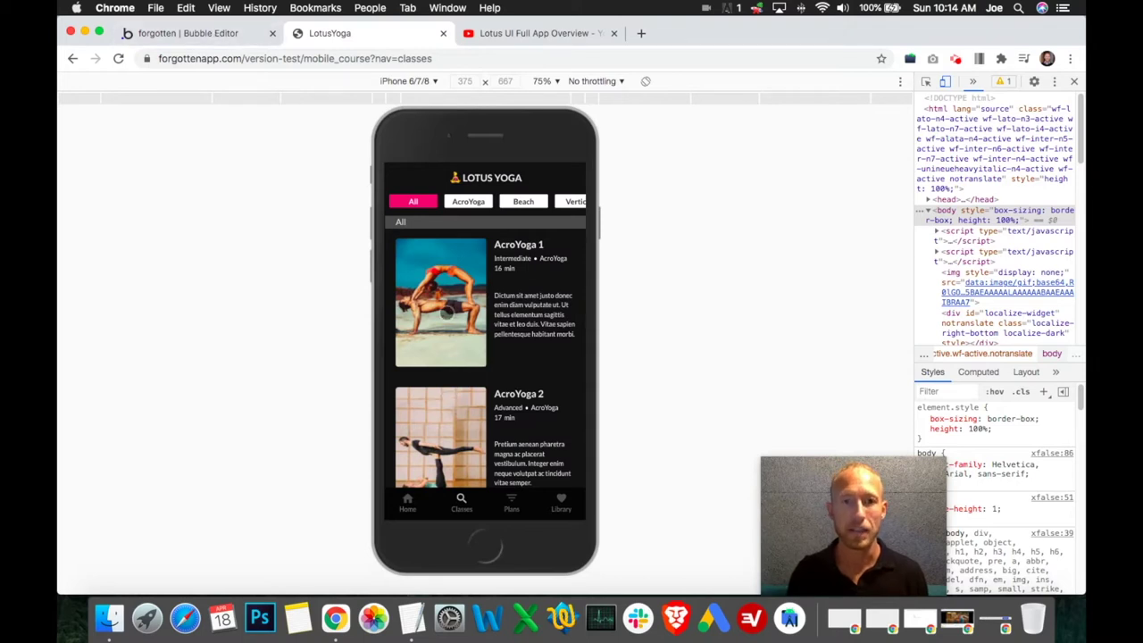
click(234, 35)
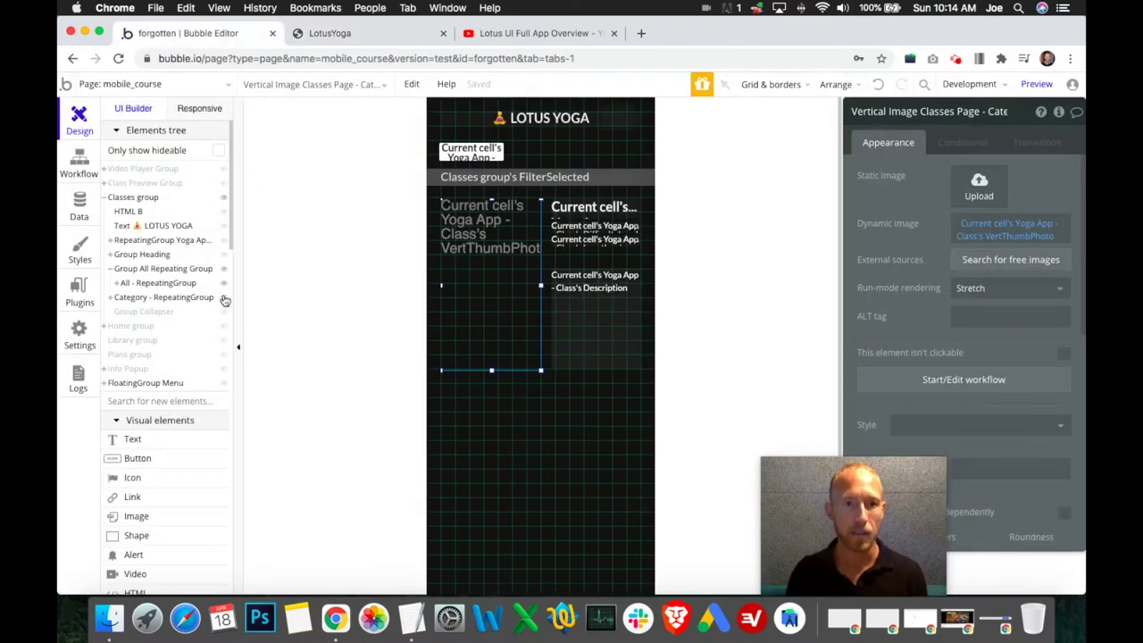
- Hide the Category - RepeatingGroup, and collapse and hide the whole Classes group
mouse_move(225, 301)
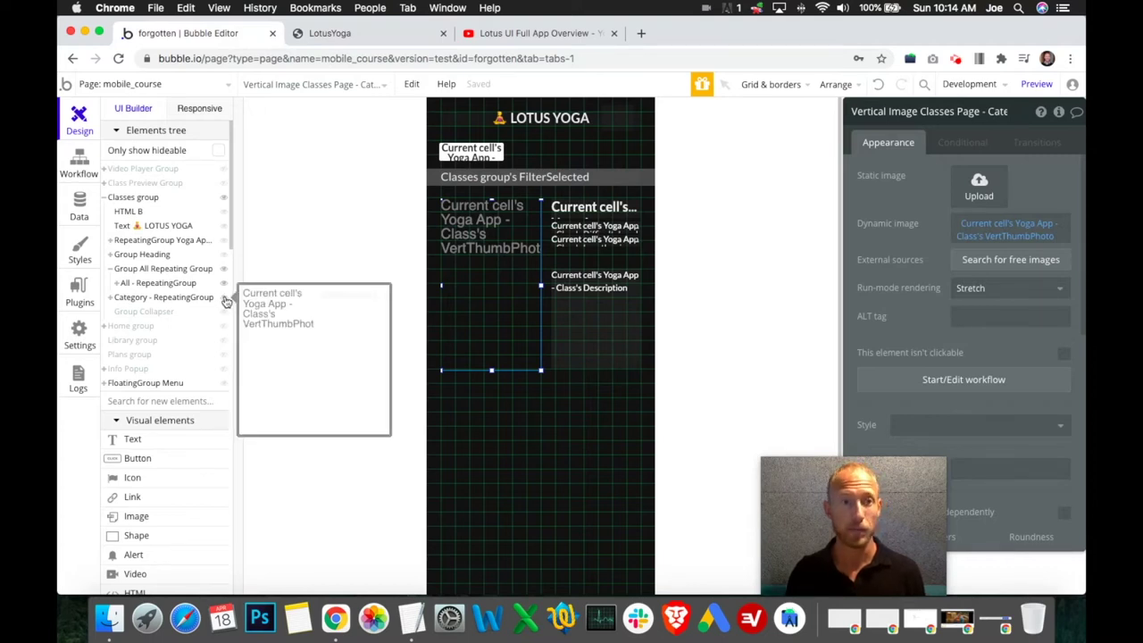
click(226, 301)
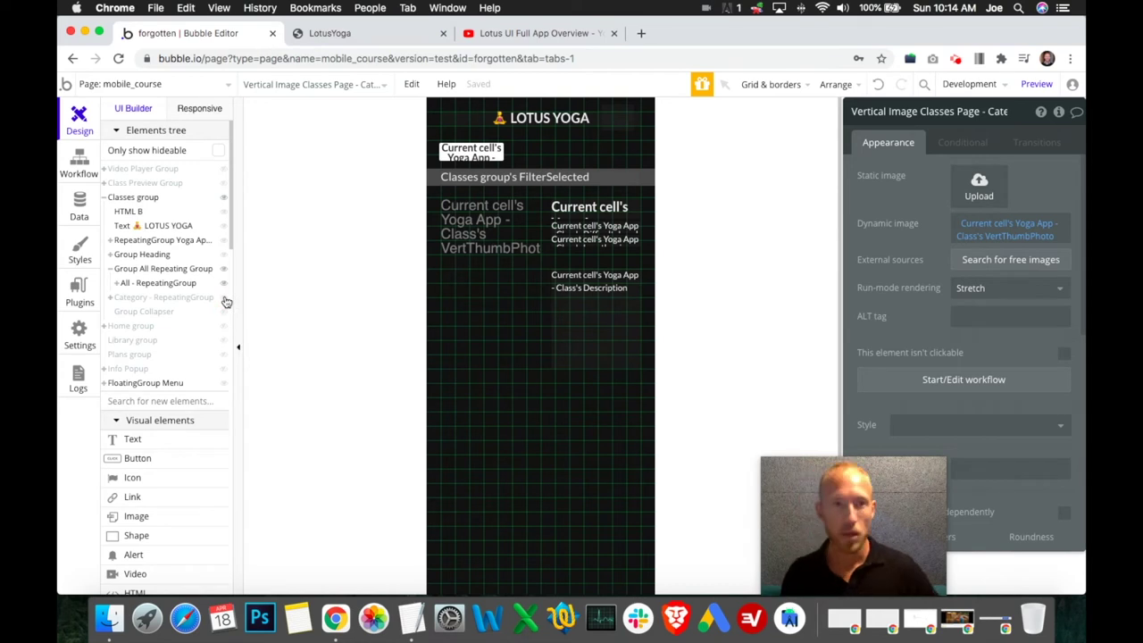
click(224, 197)
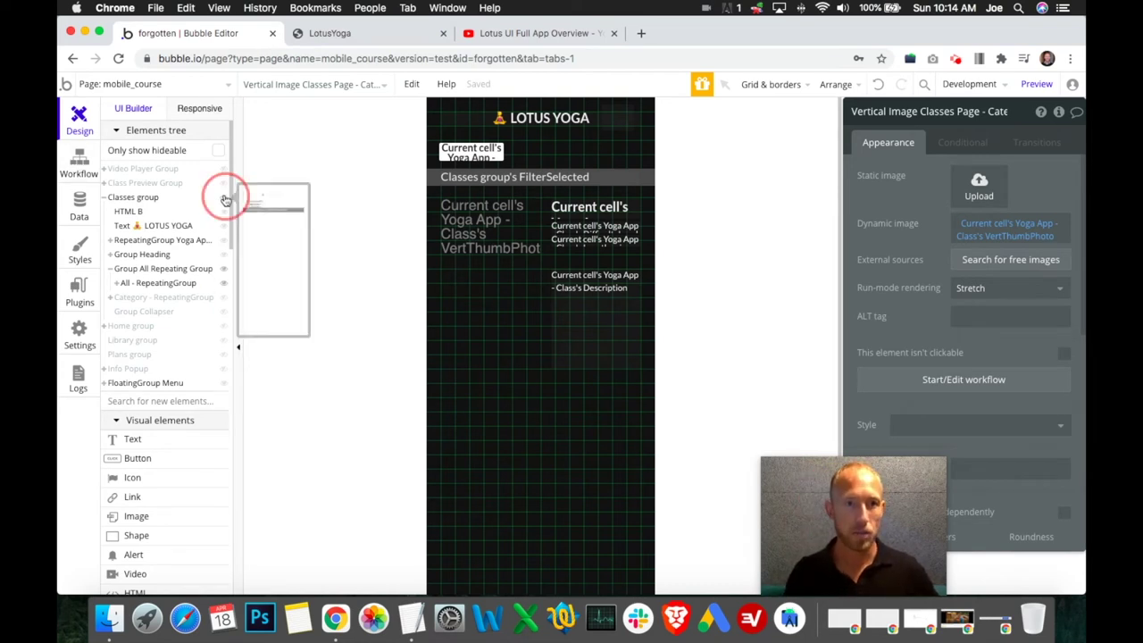
click(121, 198)
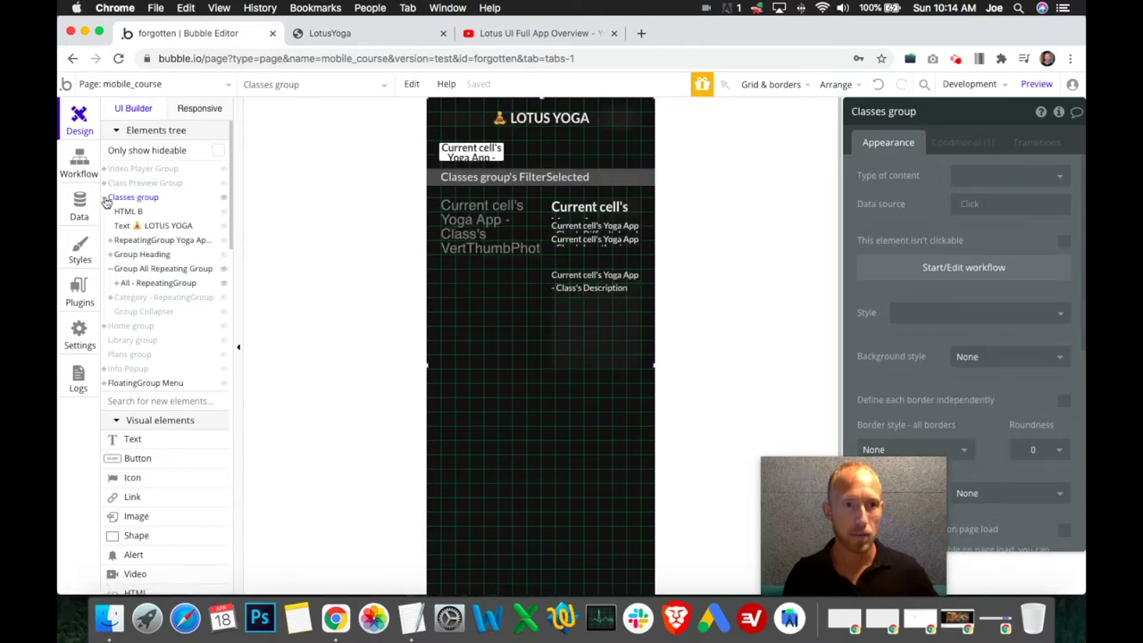
click(105, 198)
click(225, 198)
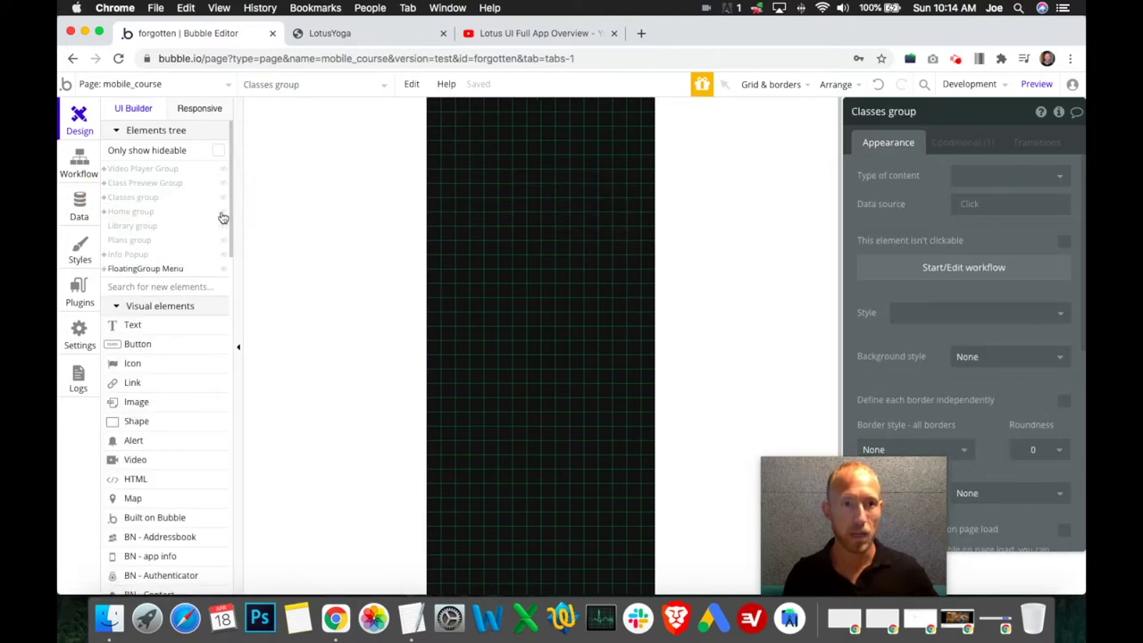
- Show the Home group and inspect the dynamic image sources of the Picks for you and bundle row images
click(223, 214)
click(521, 270)
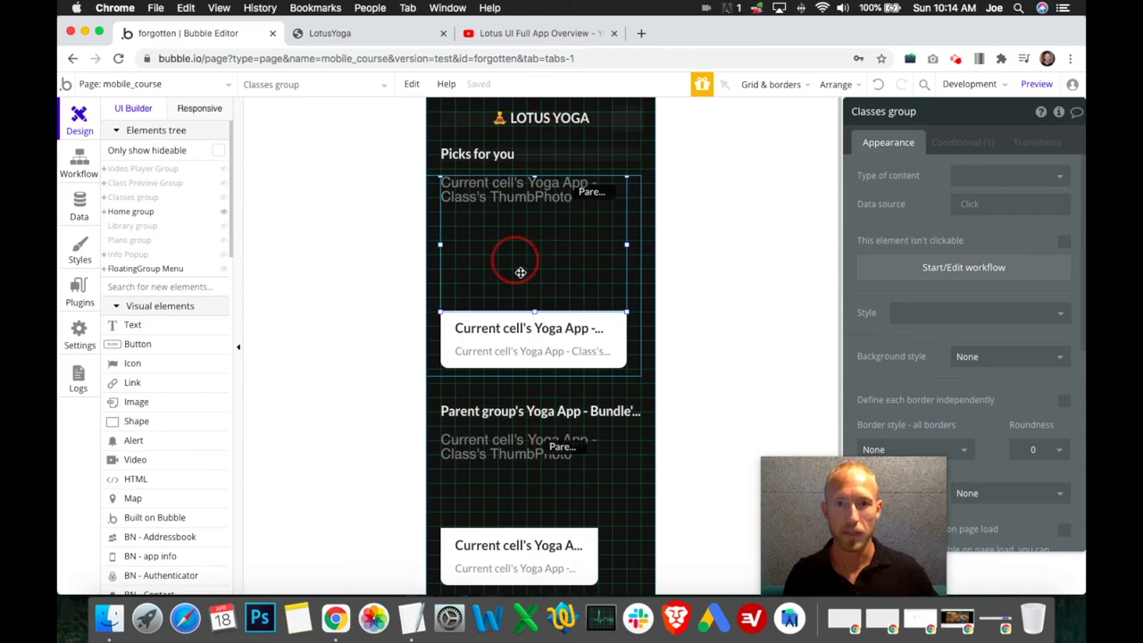
click(552, 461)
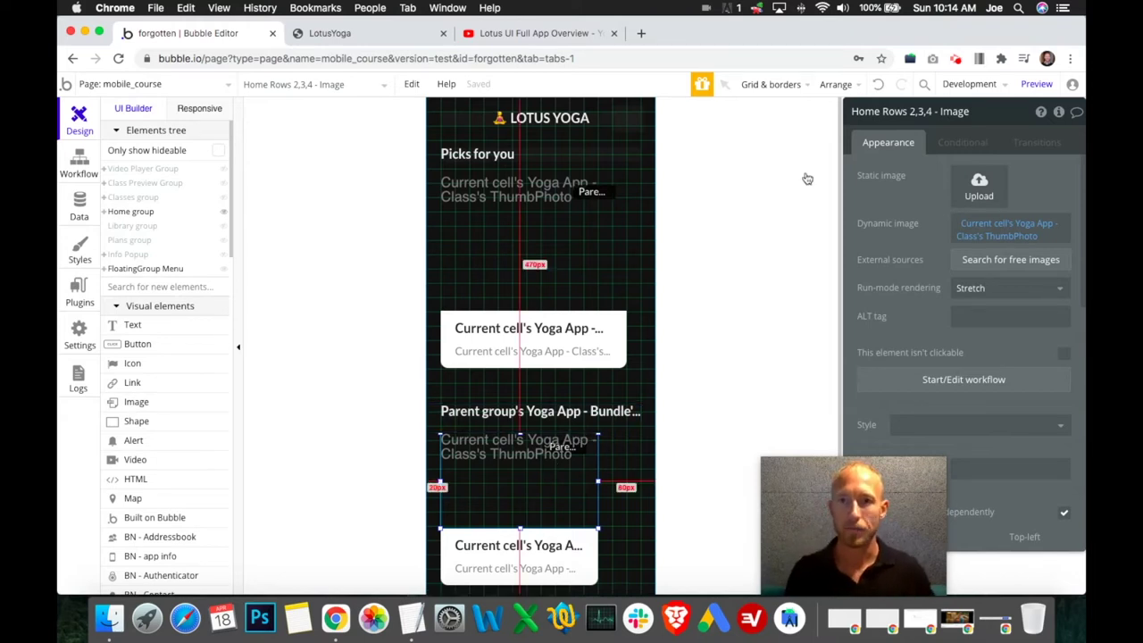
click(545, 242)
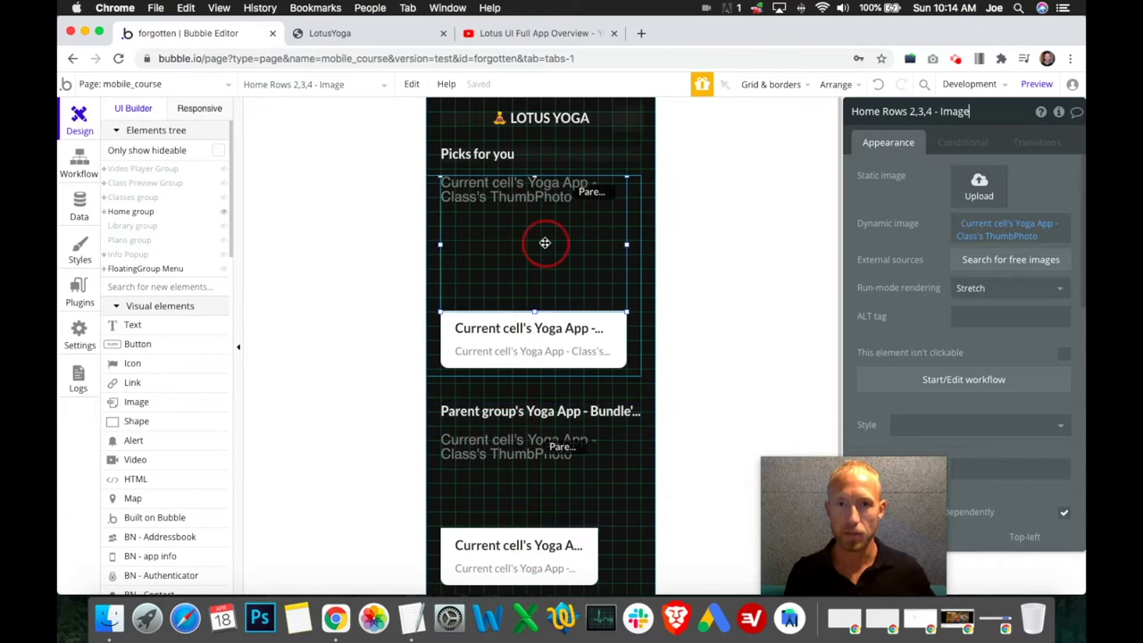
- Open the workflow of the Home Rows 2,3,4 - Image element
click(576, 471)
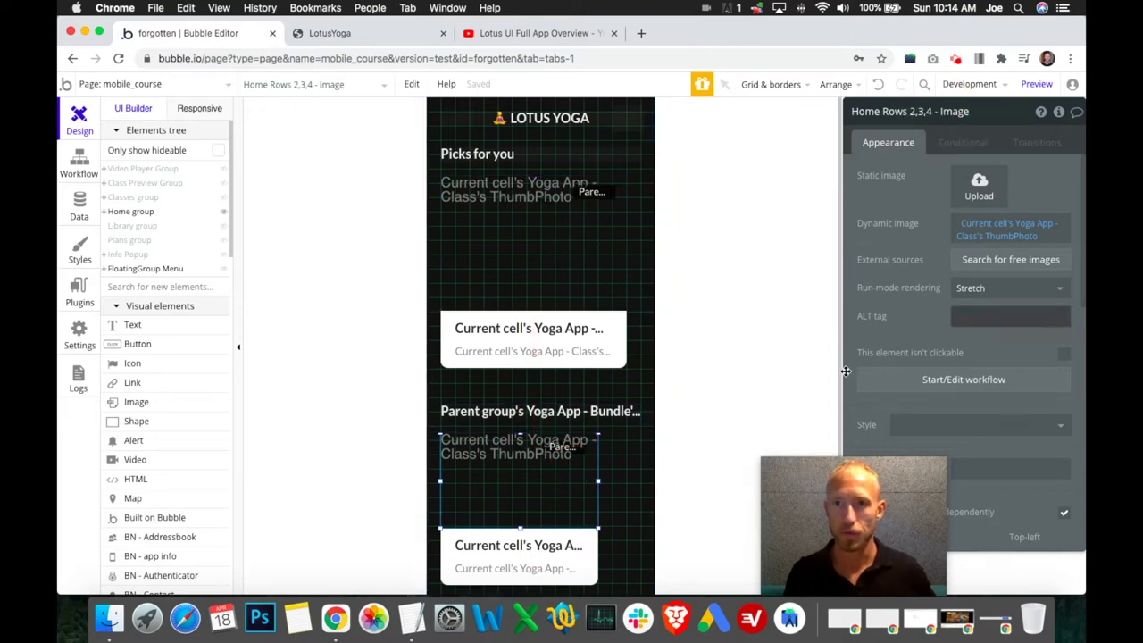
click(935, 382)
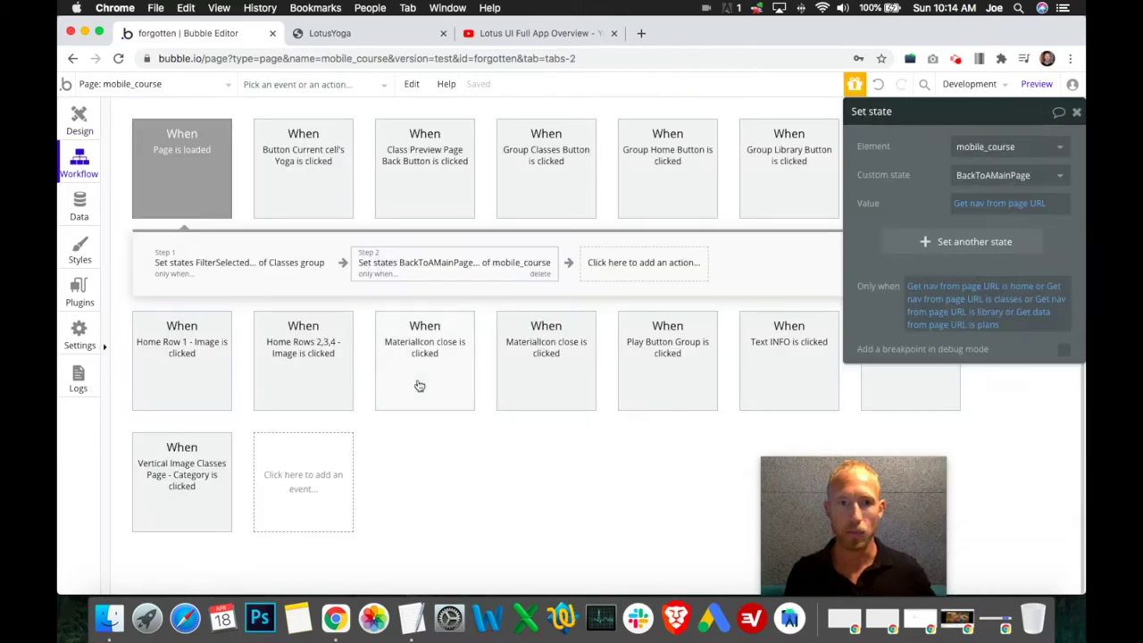
- Inspect the display data, scroll and go-to-page actions of the Home Rows 2,3,4 - Image workflow
click(183, 382)
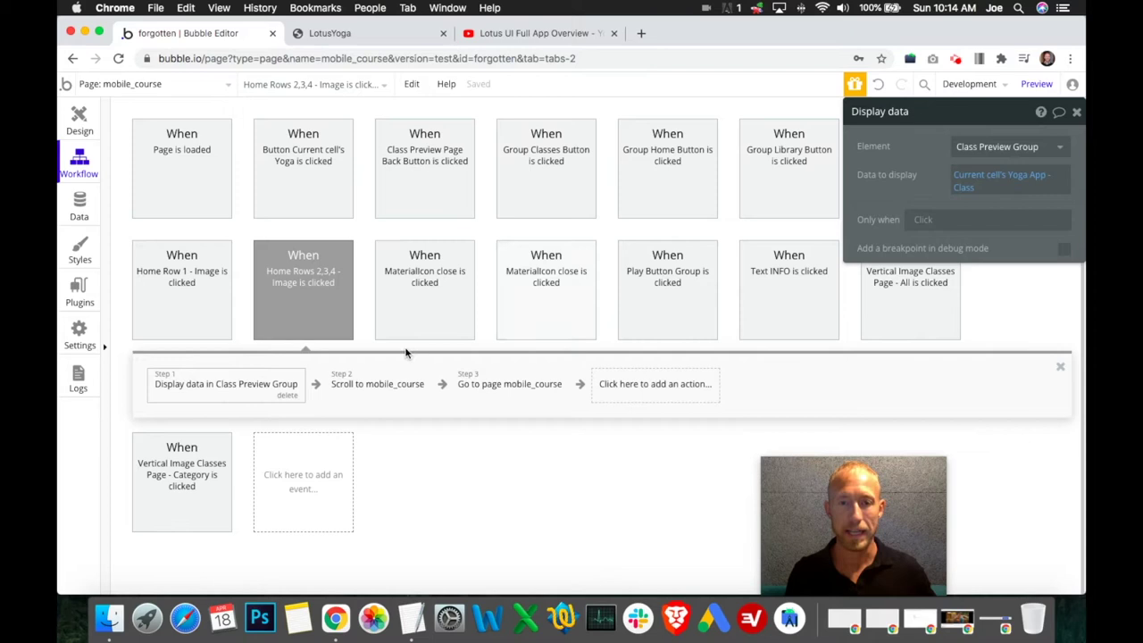
click(376, 384)
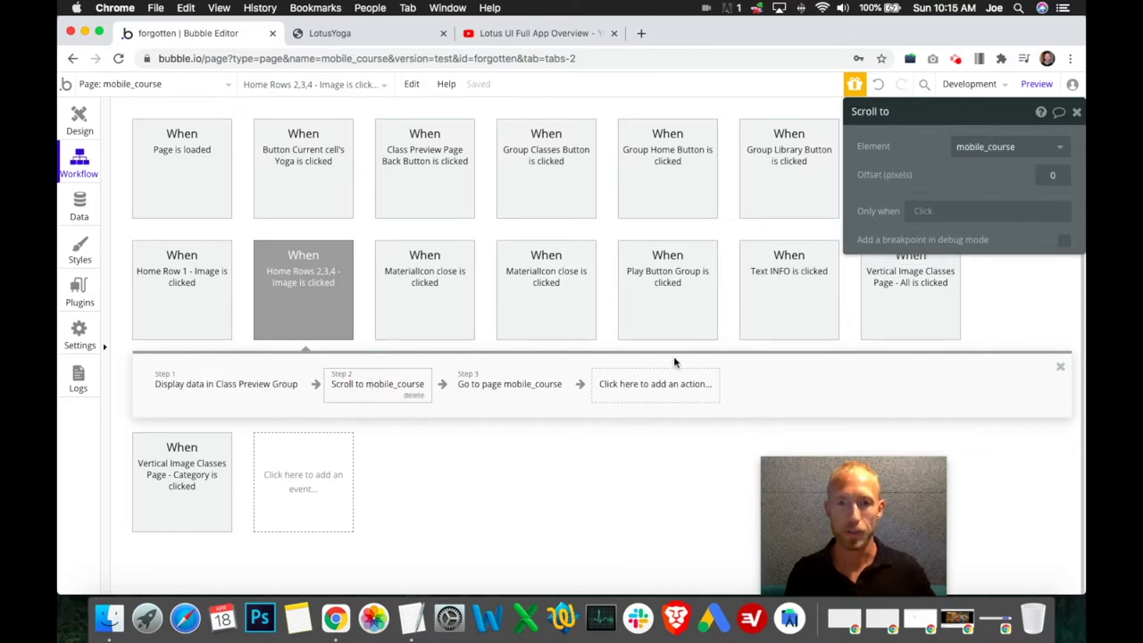
click(516, 382)
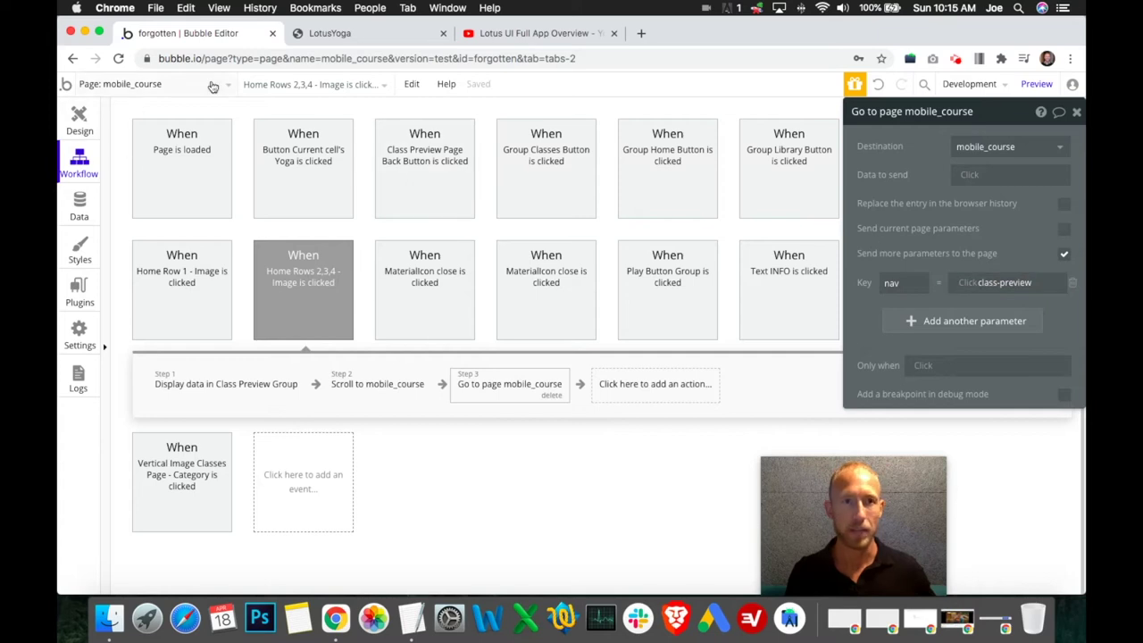
- Switch to the LotusYoga preview, browse the Home page rows, open the Beach Yoga 3 class preview and go back
click(378, 34)
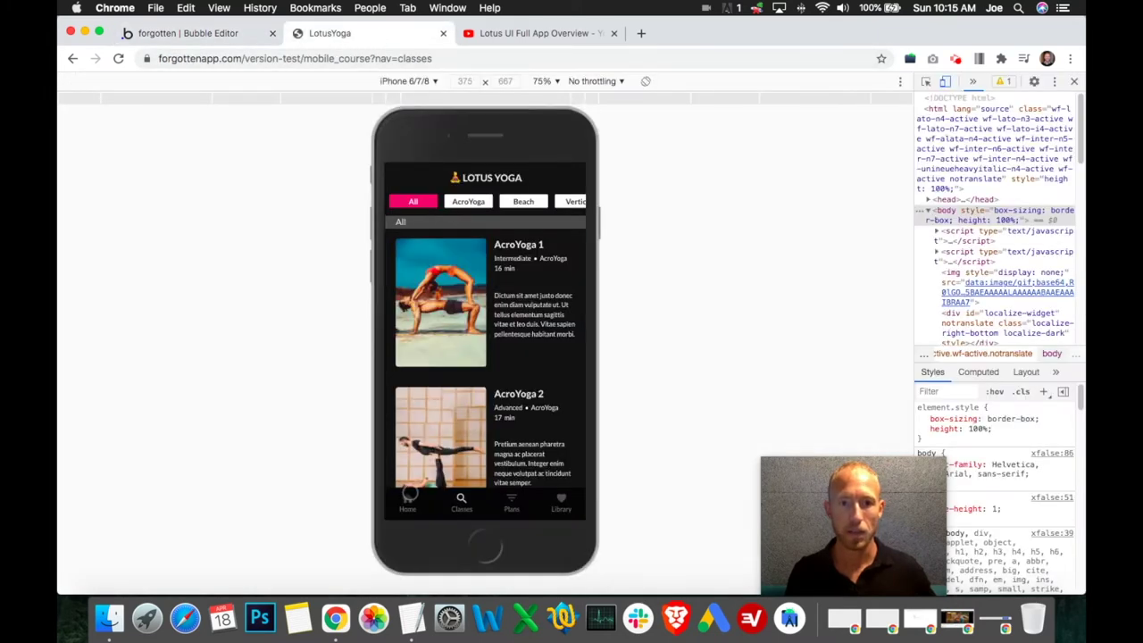
click(408, 498)
drag(499, 439, 490, 294)
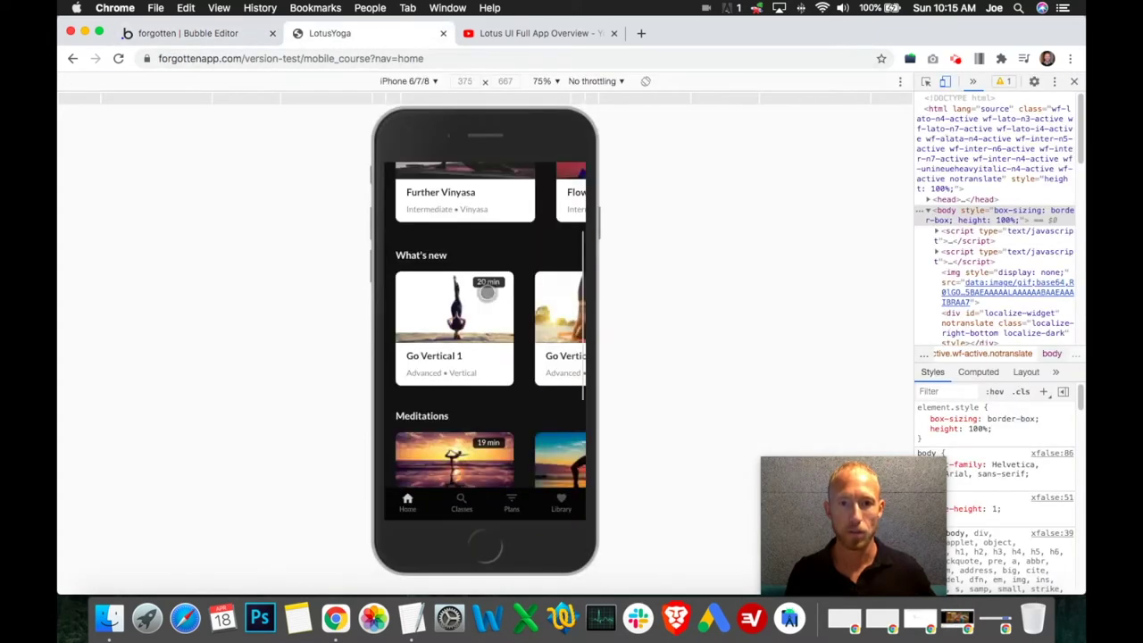
drag(504, 381, 506, 270)
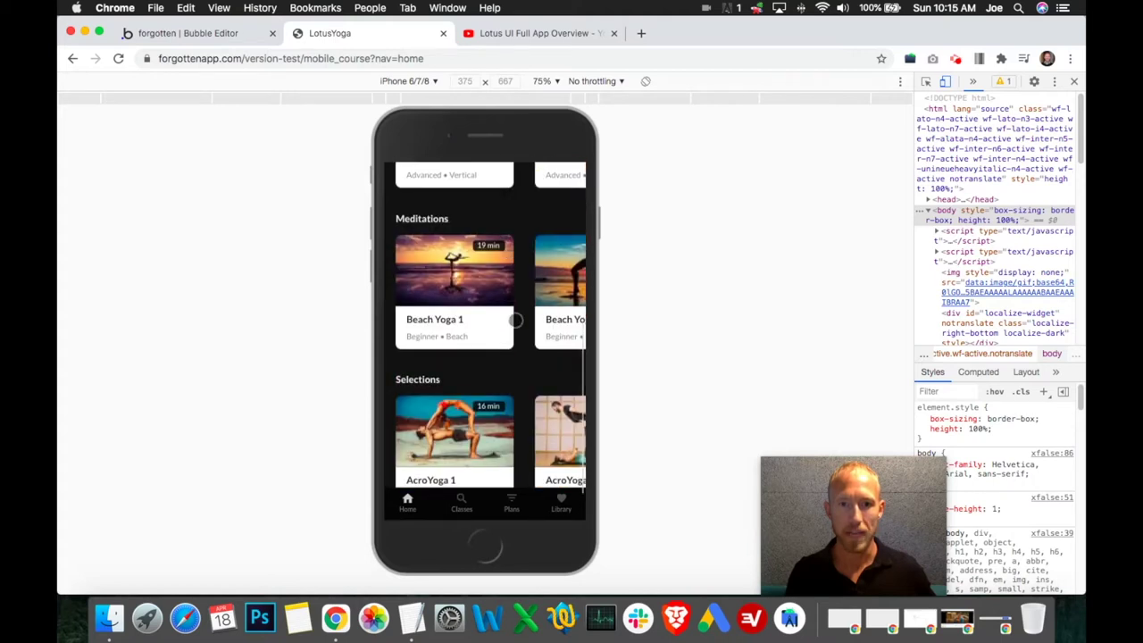
drag(539, 399, 474, 407)
drag(572, 407, 454, 407)
drag(545, 266, 442, 268)
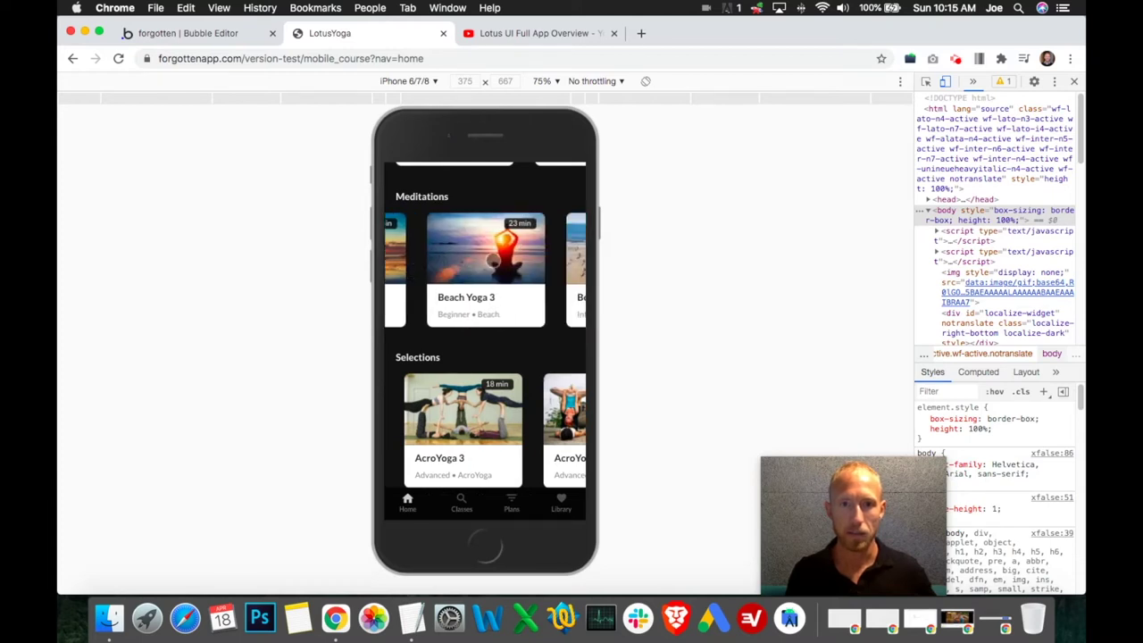
click(492, 259)
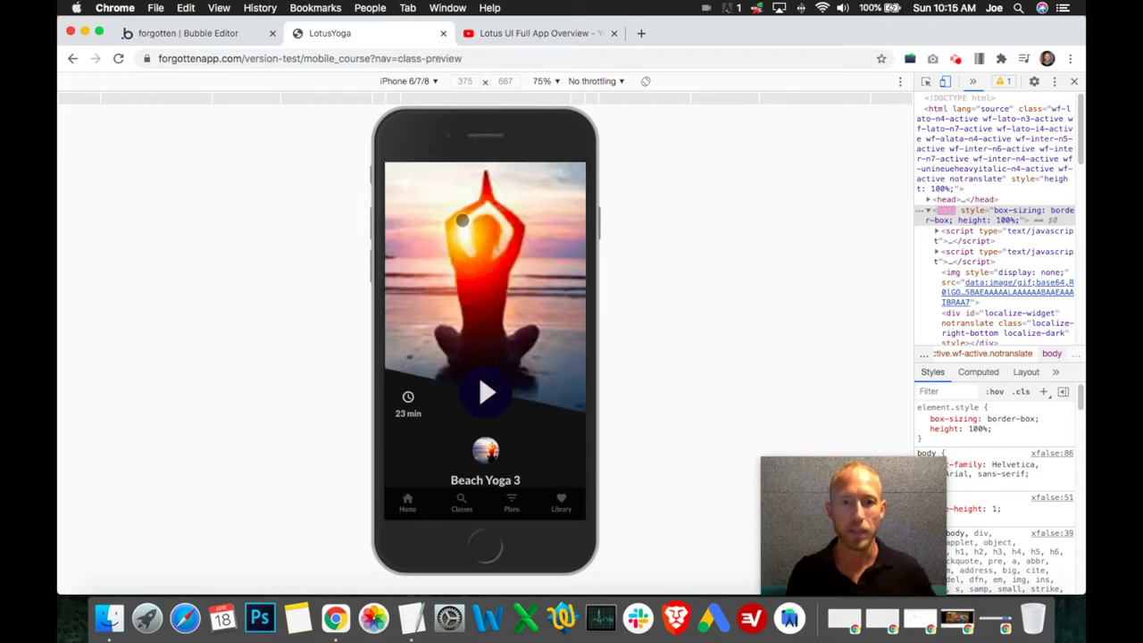
click(412, 198)
- Open the Flowing Into Splits class preview from Picks for you, go back, and browse that row
drag(503, 334, 448, 291)
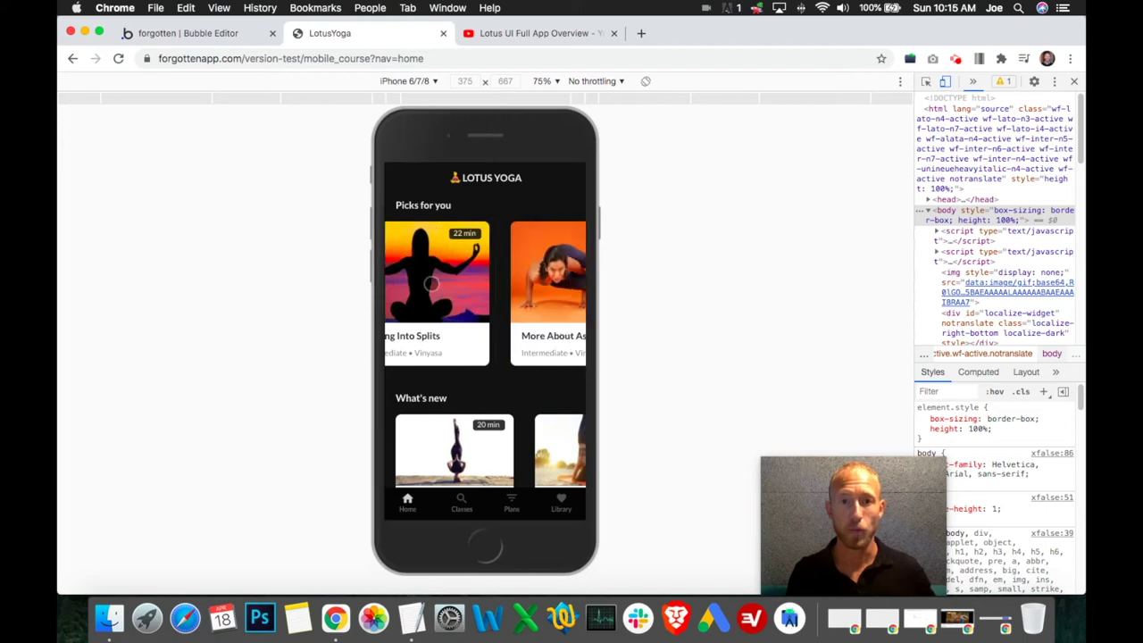
click(470, 279)
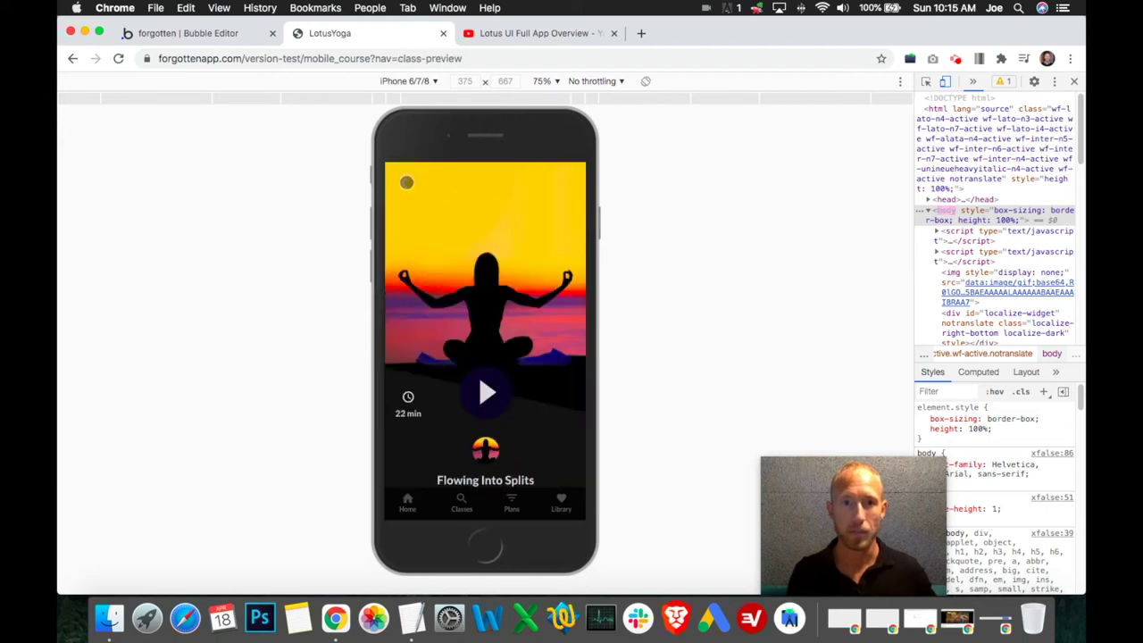
click(407, 182)
drag(485, 284, 633, 258)
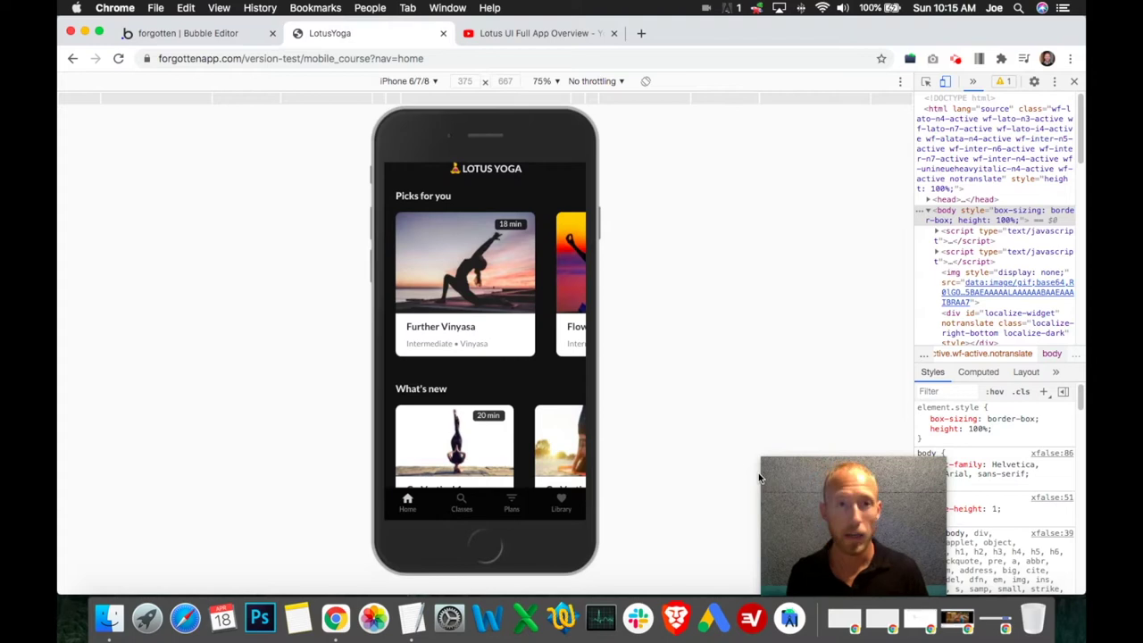
- Return to the Bubble editor's design view, hide the Home group and show the Classes group
click(228, 34)
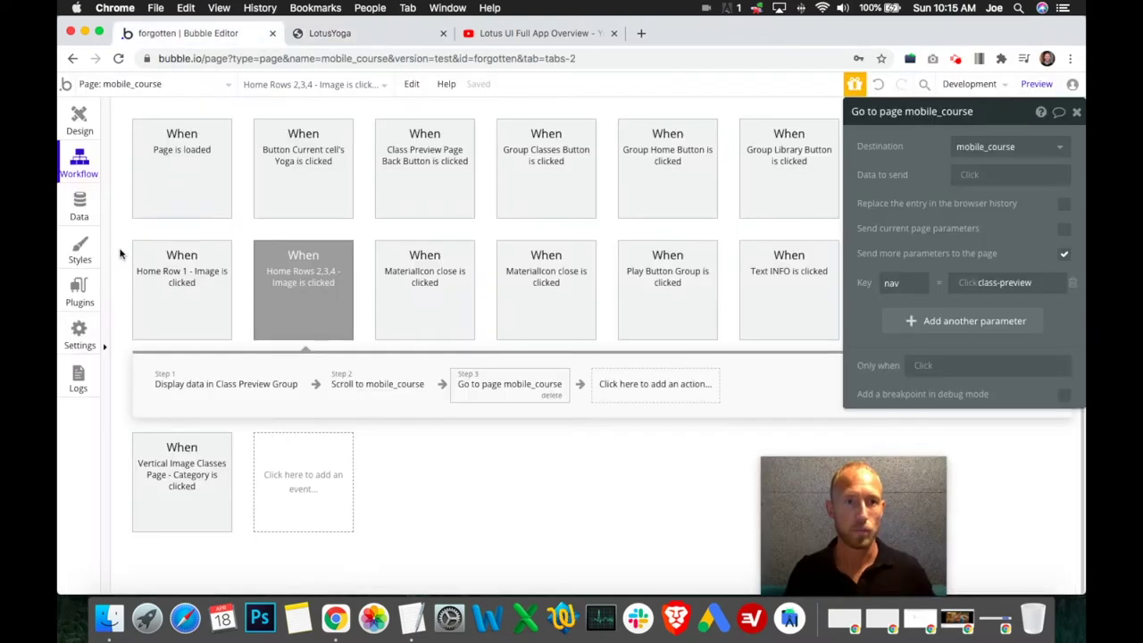
click(78, 121)
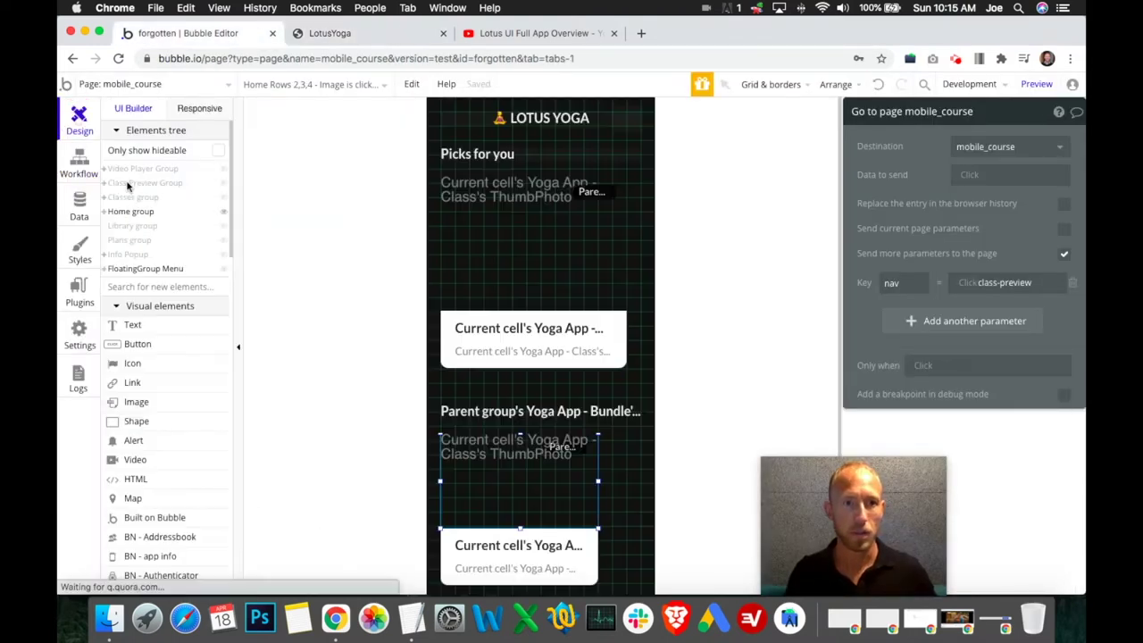
click(224, 215)
click(223, 198)
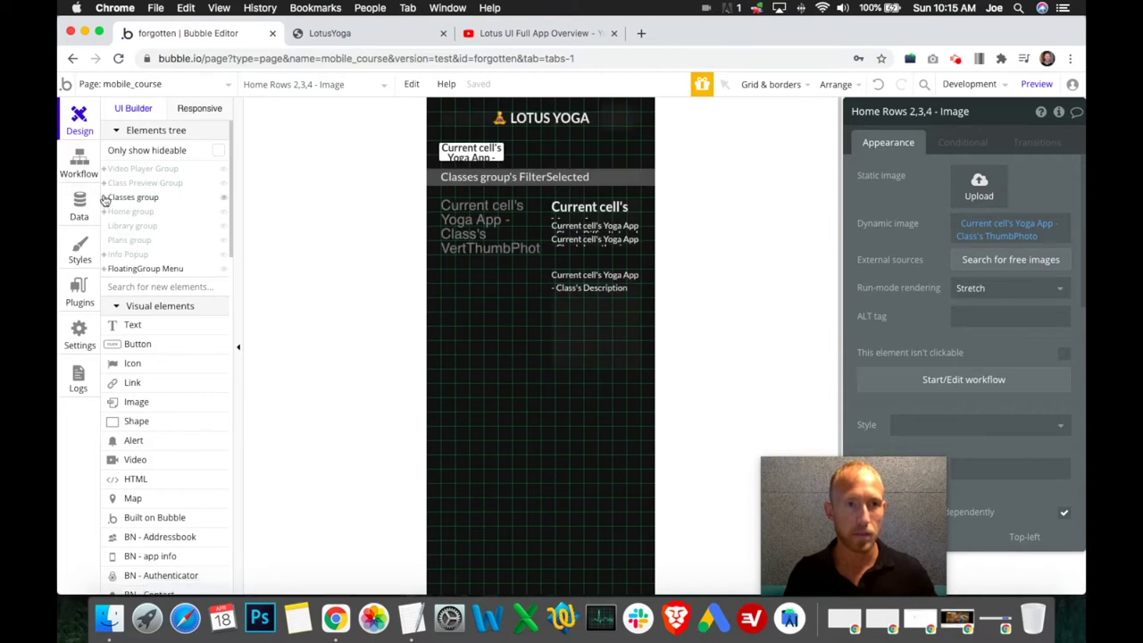
- Expand the Classes group and inspect the properties of the vertical class image in the All - RepeatingGroup
click(104, 198)
click(167, 284)
click(516, 251)
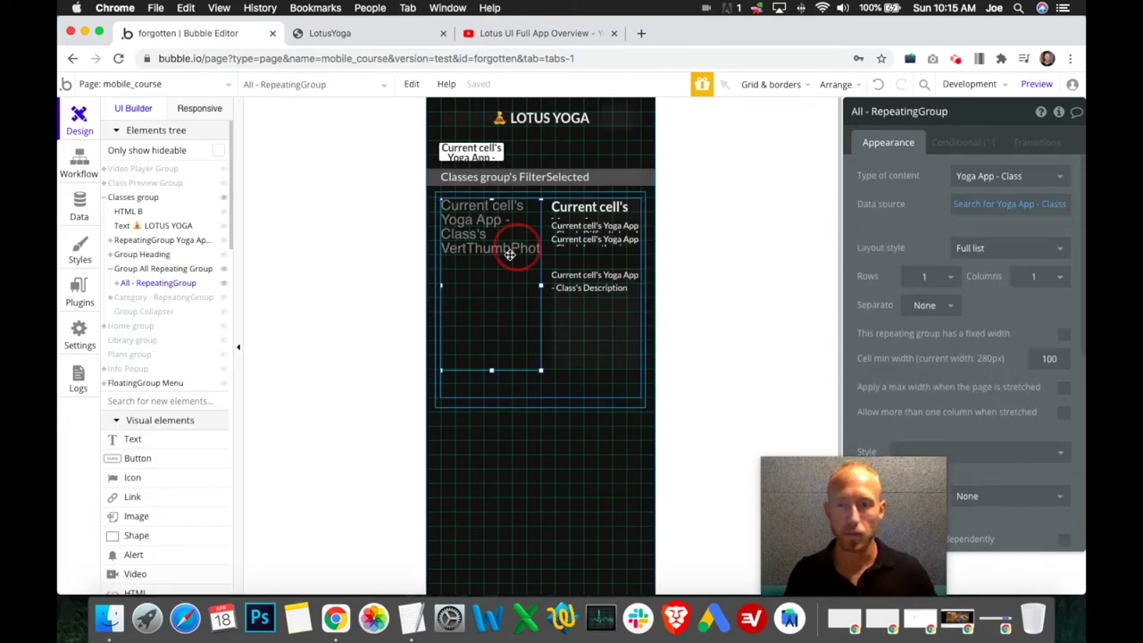
scroll(1026, 334, down, 5)
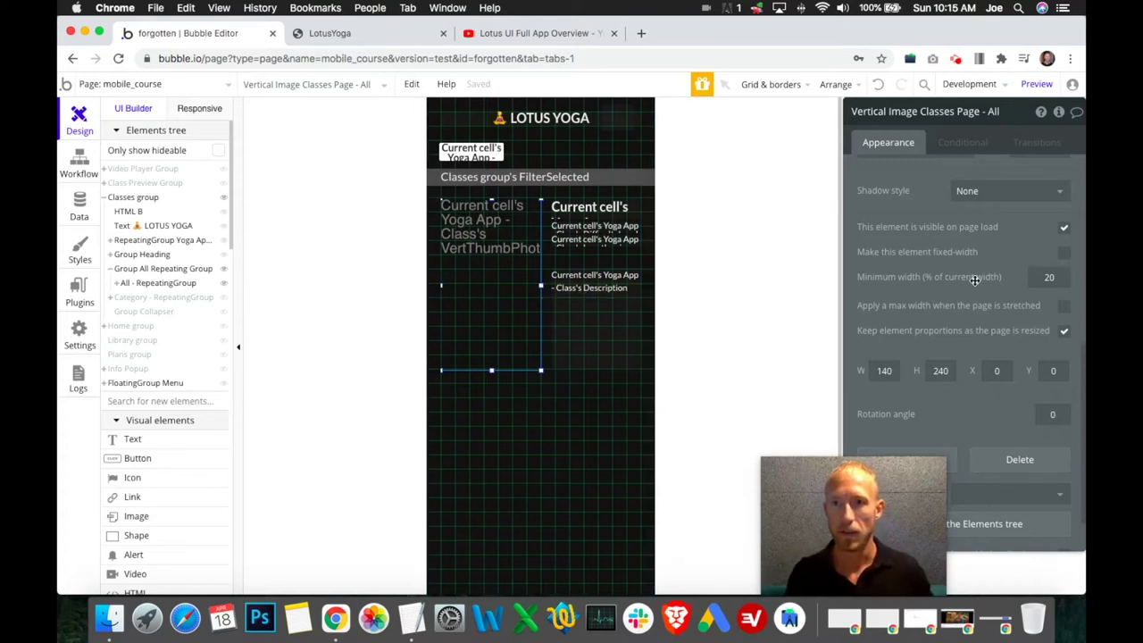
- Hide the Group All Repeating Group, and briefly show the Category - RepeatingGroup to inspect its vertical class image
click(224, 269)
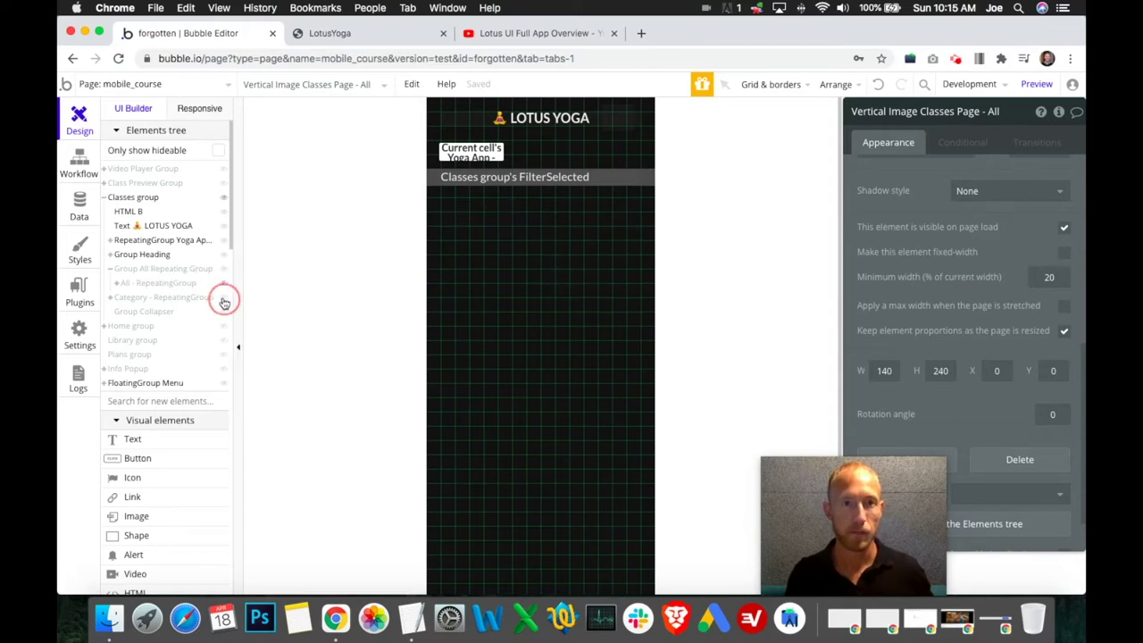
click(223, 297)
click(498, 298)
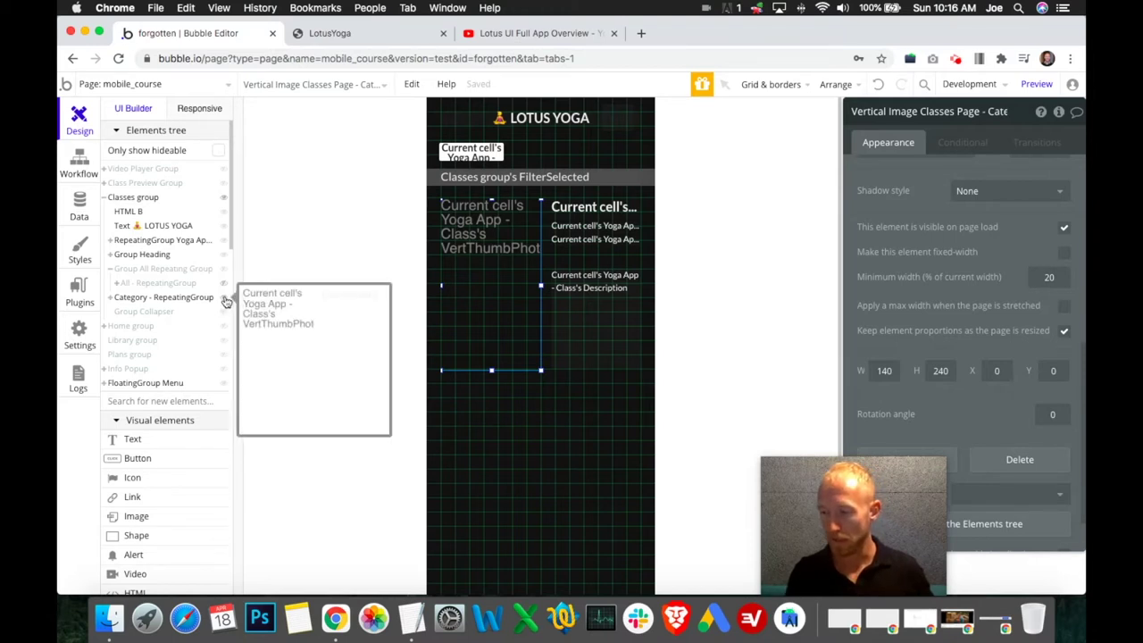
click(226, 300)
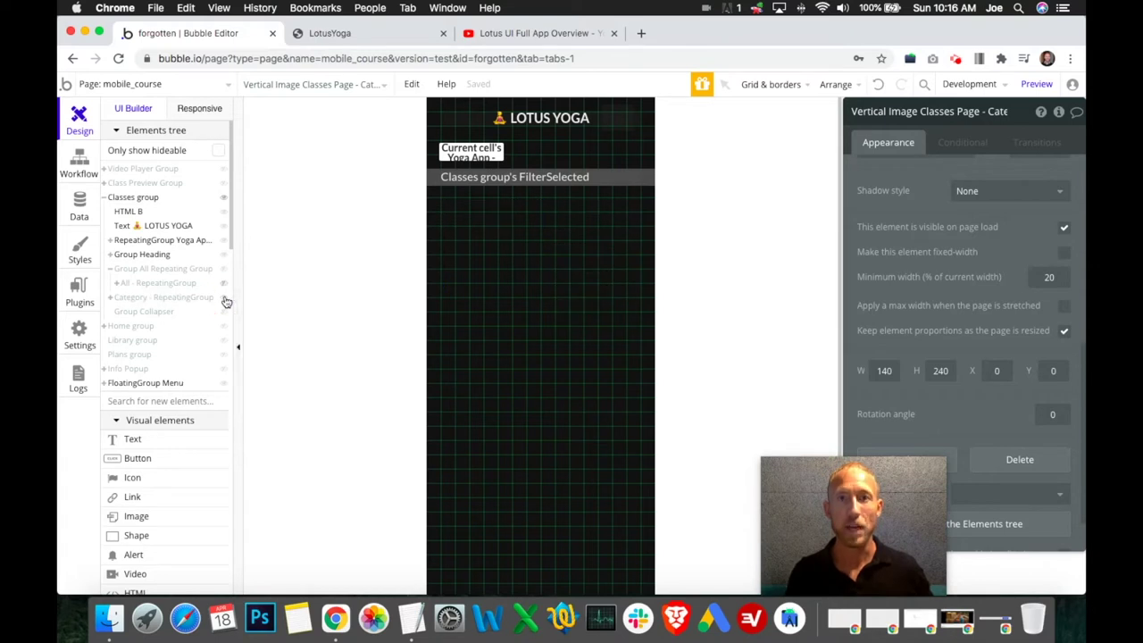
- Switch to the LotusYoga preview, open the Beach Yoga 2 class preview, and reload the app to its latest version
click(366, 34)
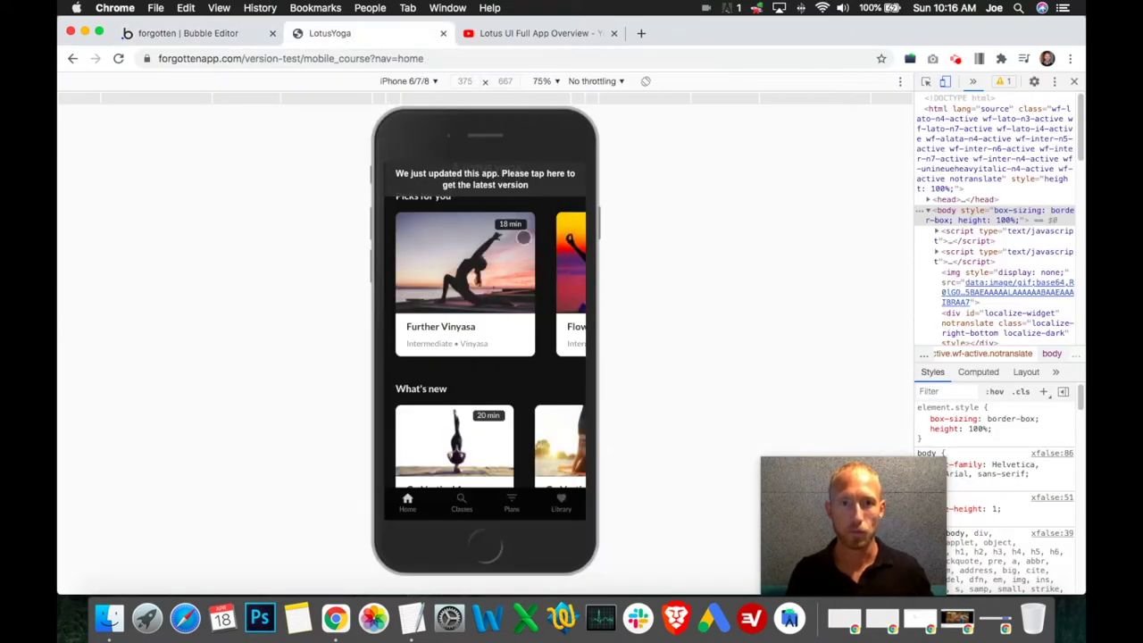
scroll(499, 457, down, 5)
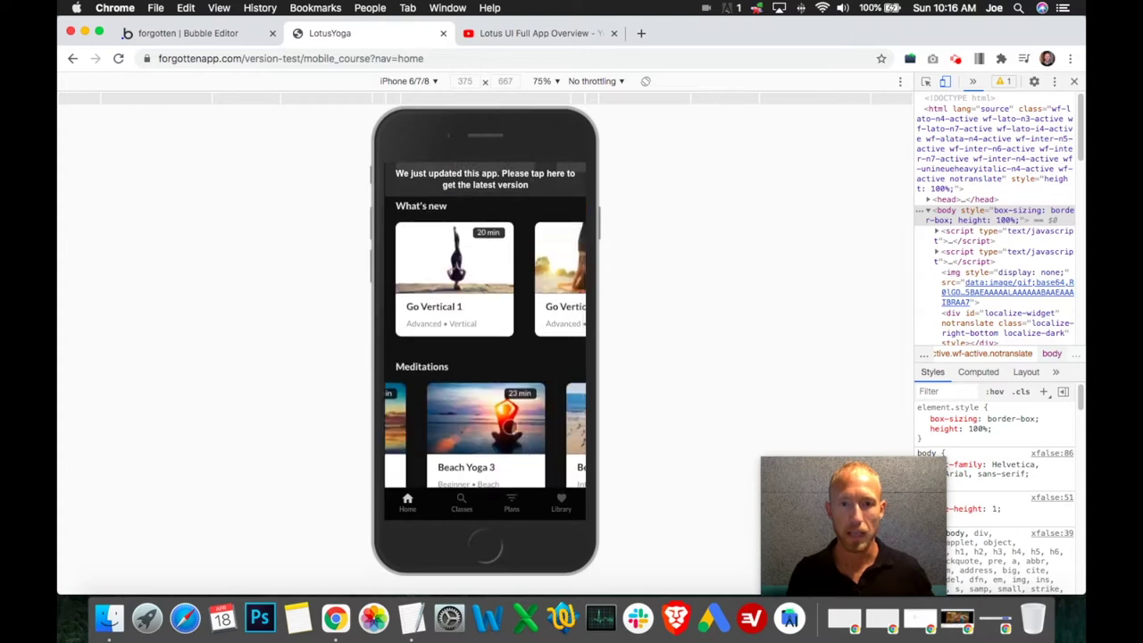
click(470, 434)
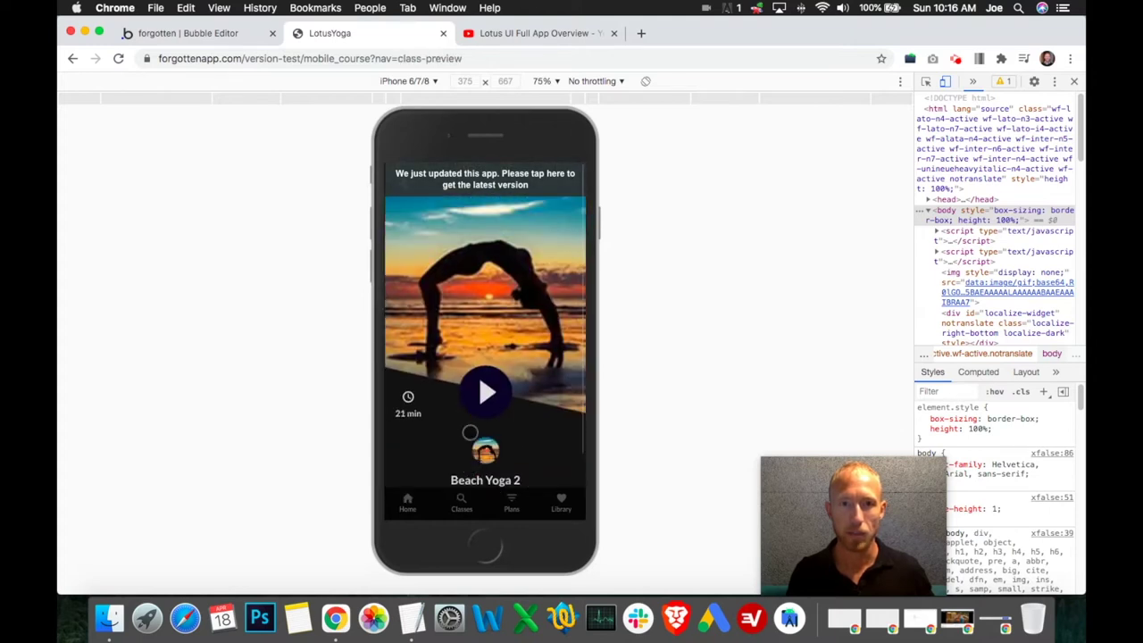
click(413, 187)
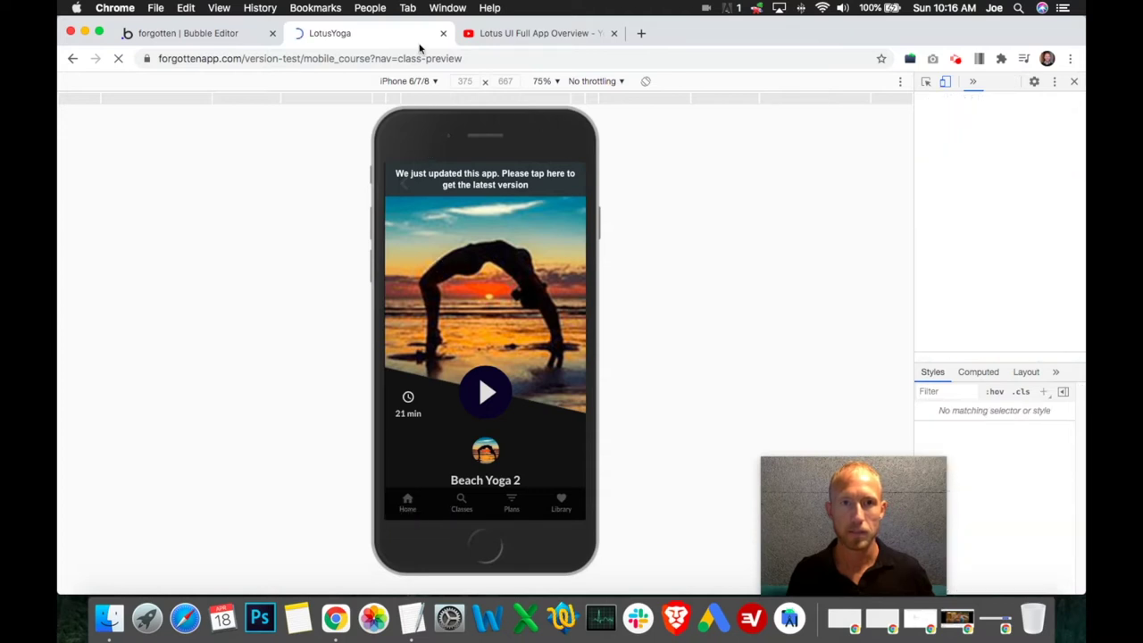
- Load the app's Home page by changing the nav parameter in the page URL to home
drag(397, 58, 572, 74)
text(home)
key(Return)
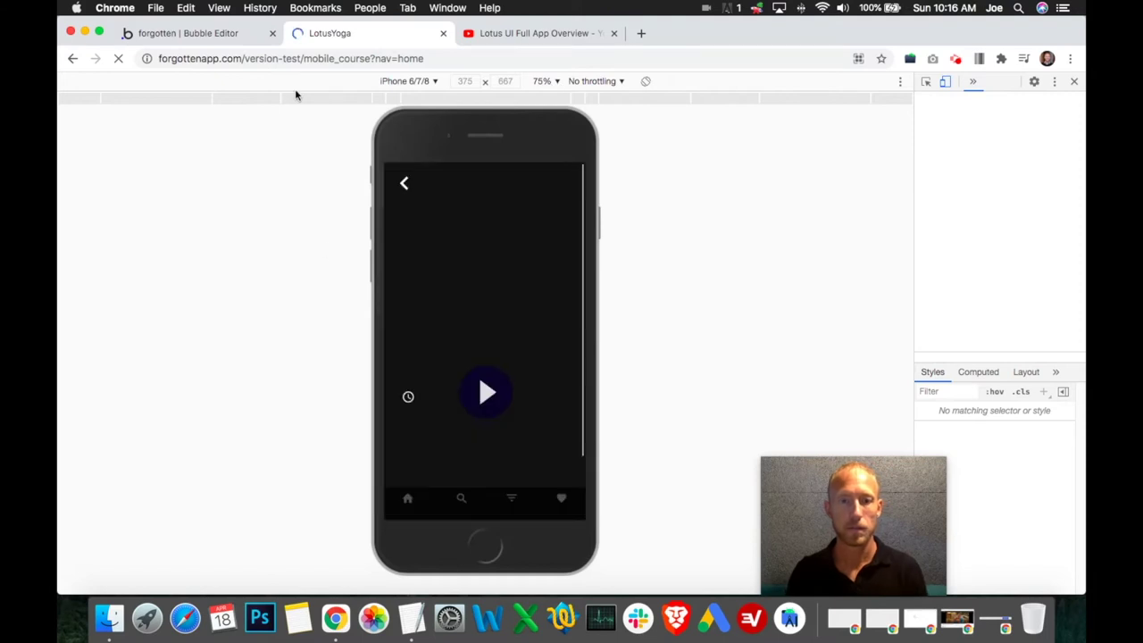
click(404, 190)
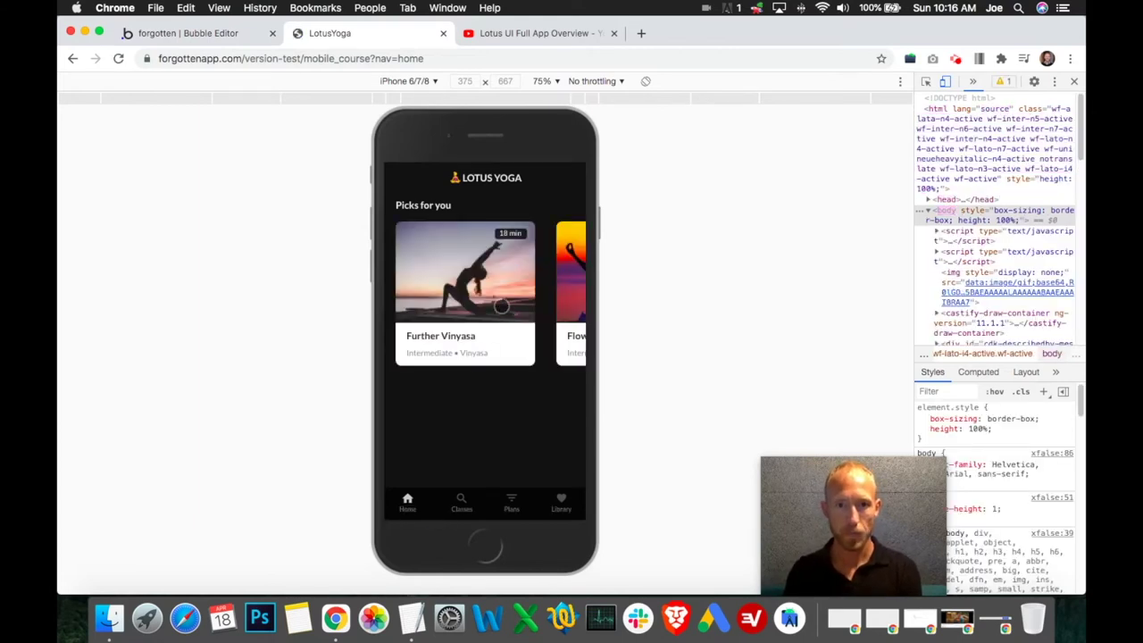
- Open the Flowing Into Splits and Further Vinyasa class previews from Picks for you, going back after each
click(564, 285)
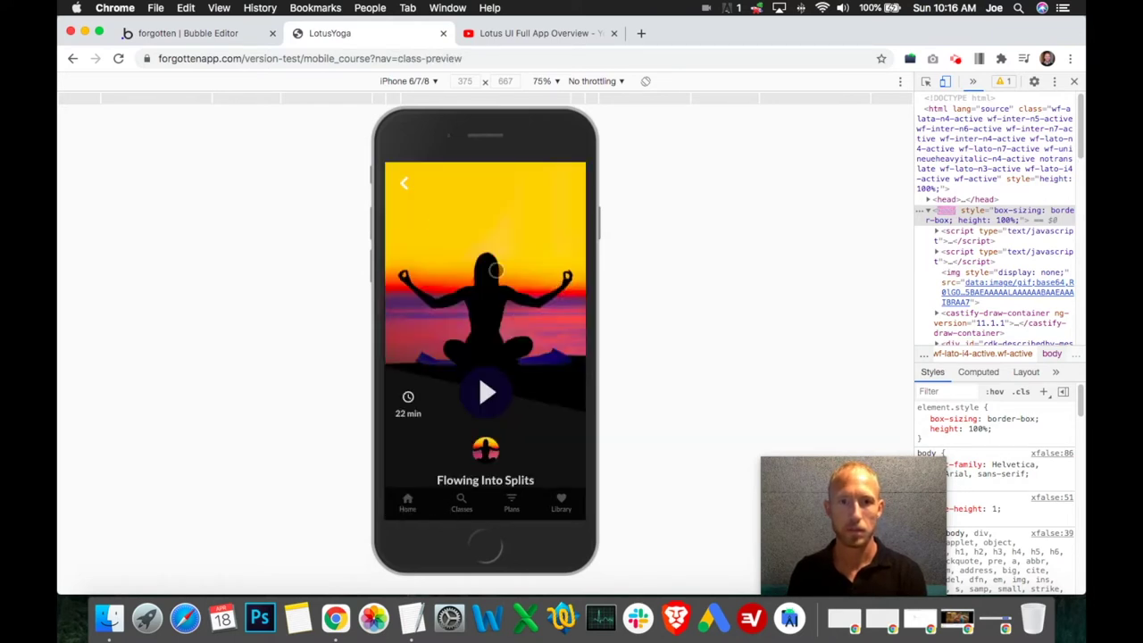
click(403, 184)
click(454, 297)
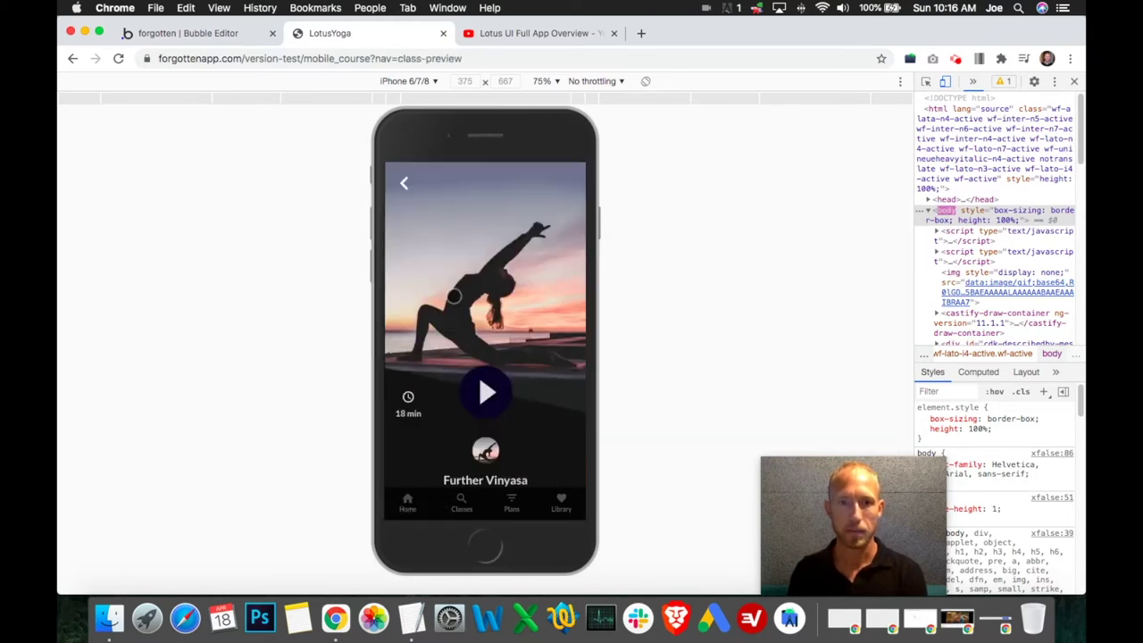
click(403, 186)
- Return to the Bubble editor, hide the Classes group, and inspect the data source of the Home Rows 2,3,4 workflow's Display data action
click(224, 34)
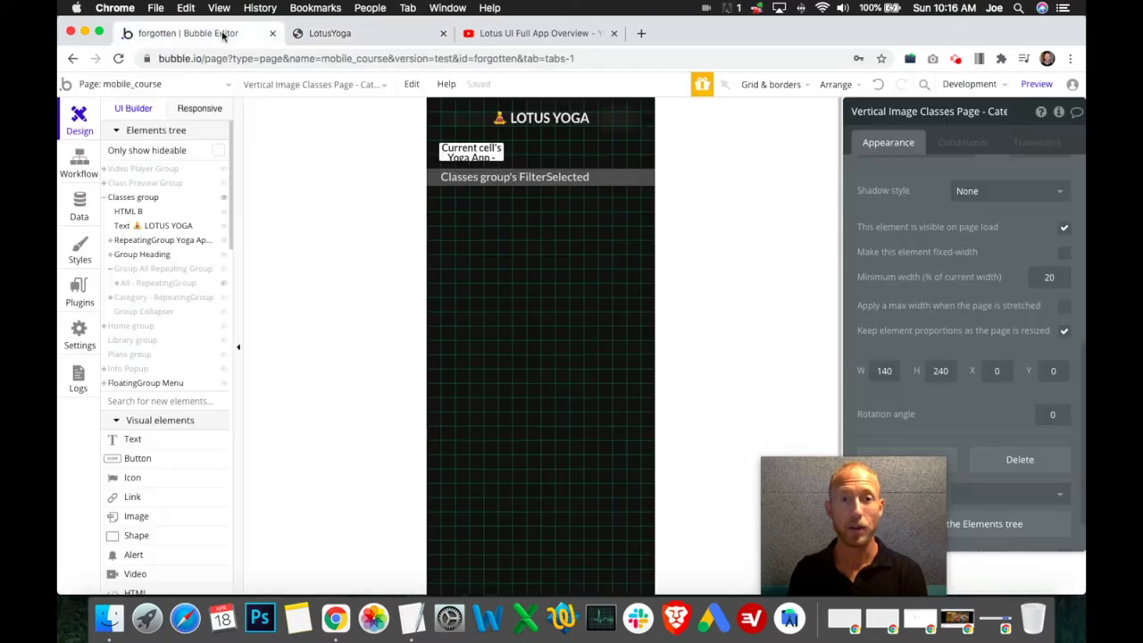
click(224, 197)
click(79, 164)
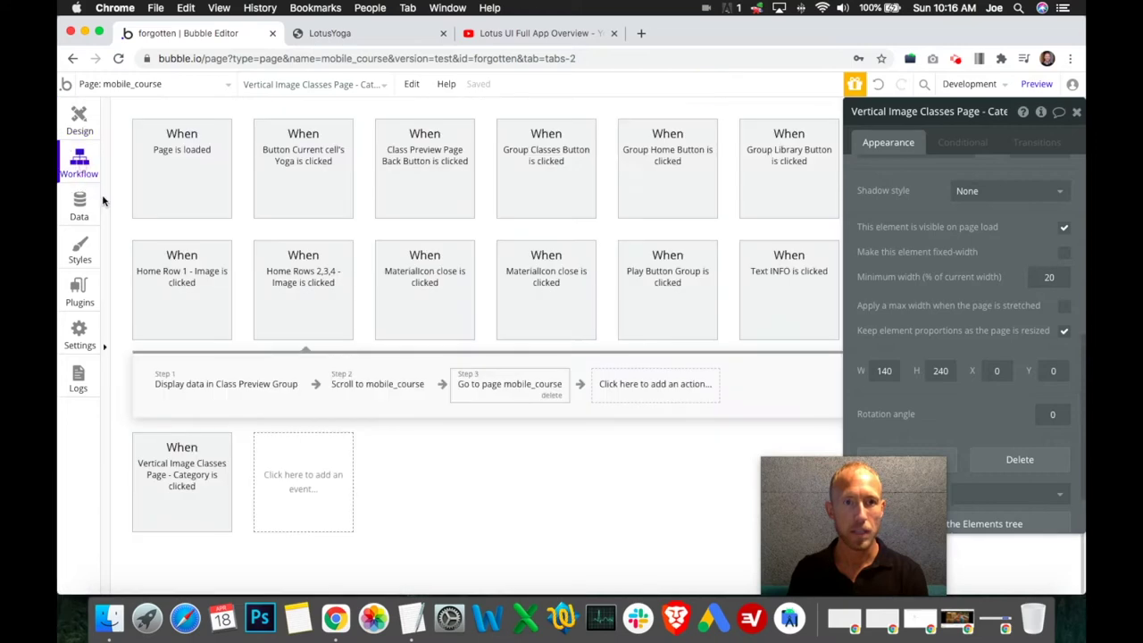
click(196, 389)
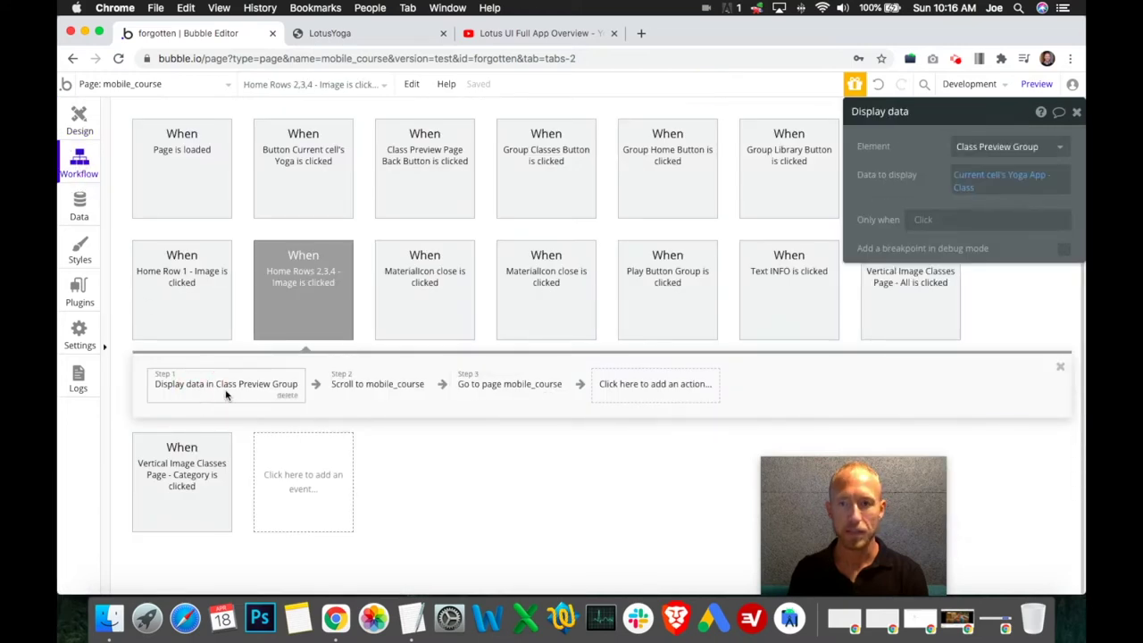
click(963, 183)
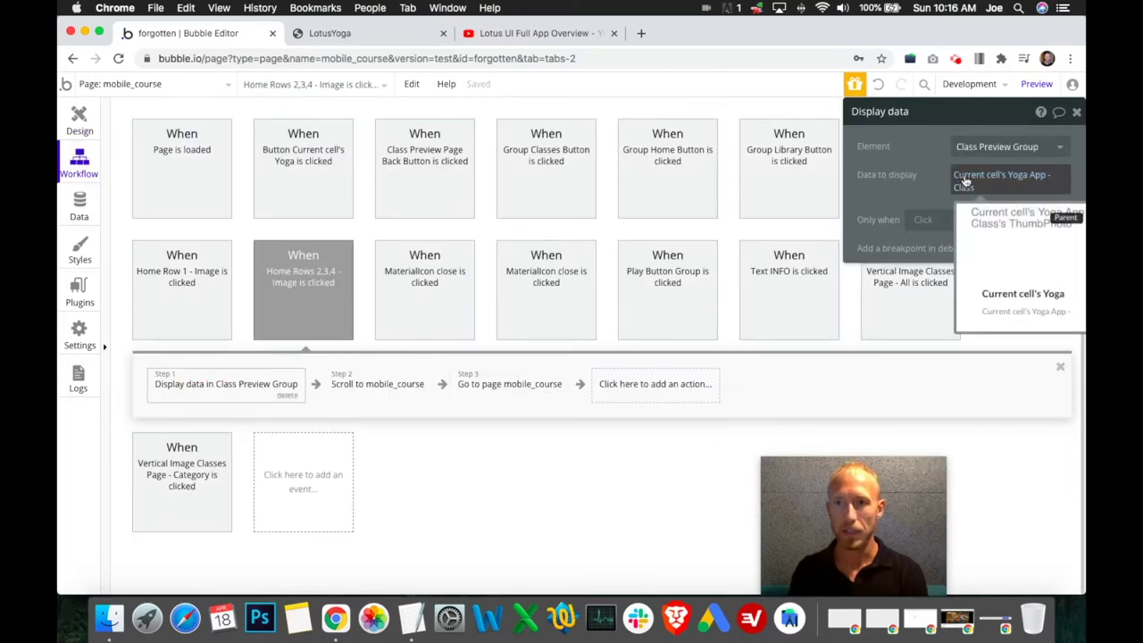
key(Escape)
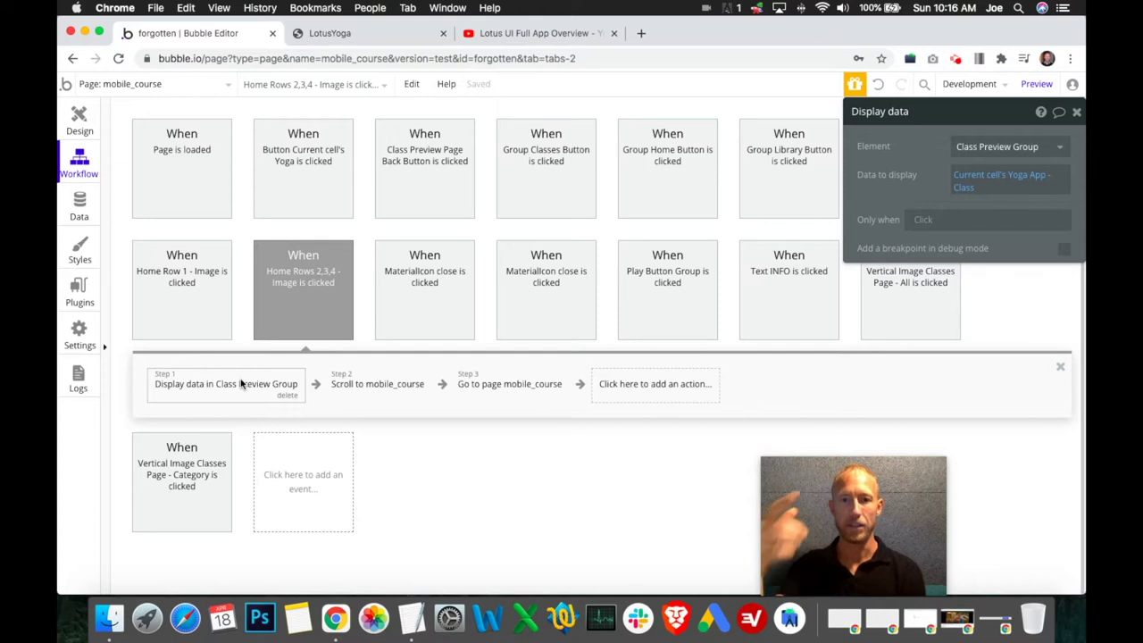
- Show the Class Preview Group in the design view and open the workflow of its back button
click(79, 119)
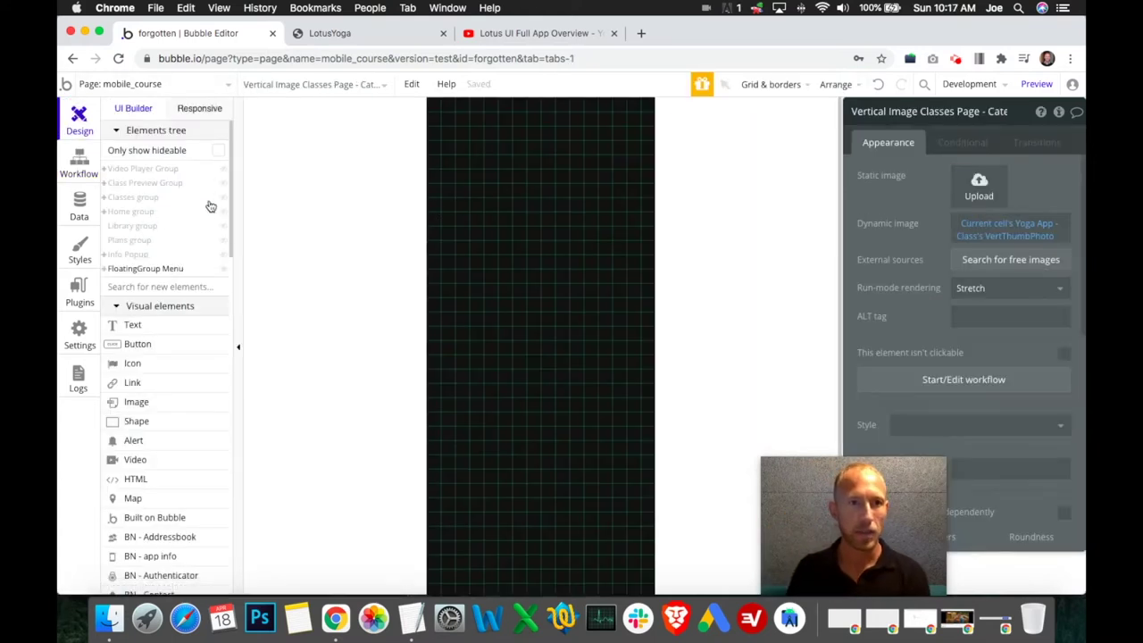
click(452, 125)
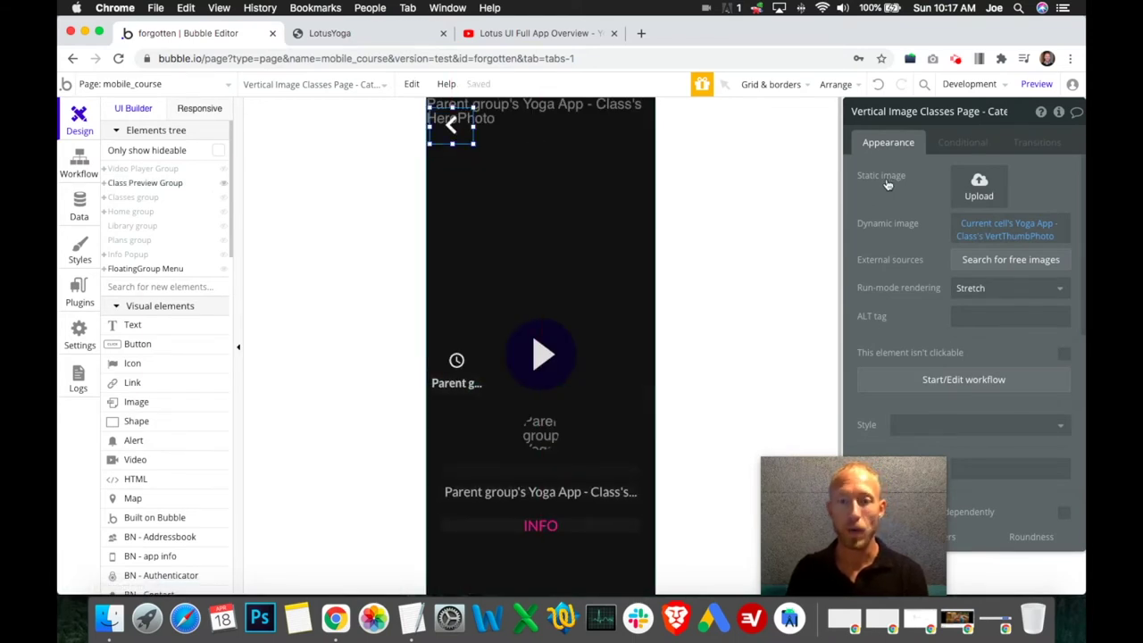
click(935, 266)
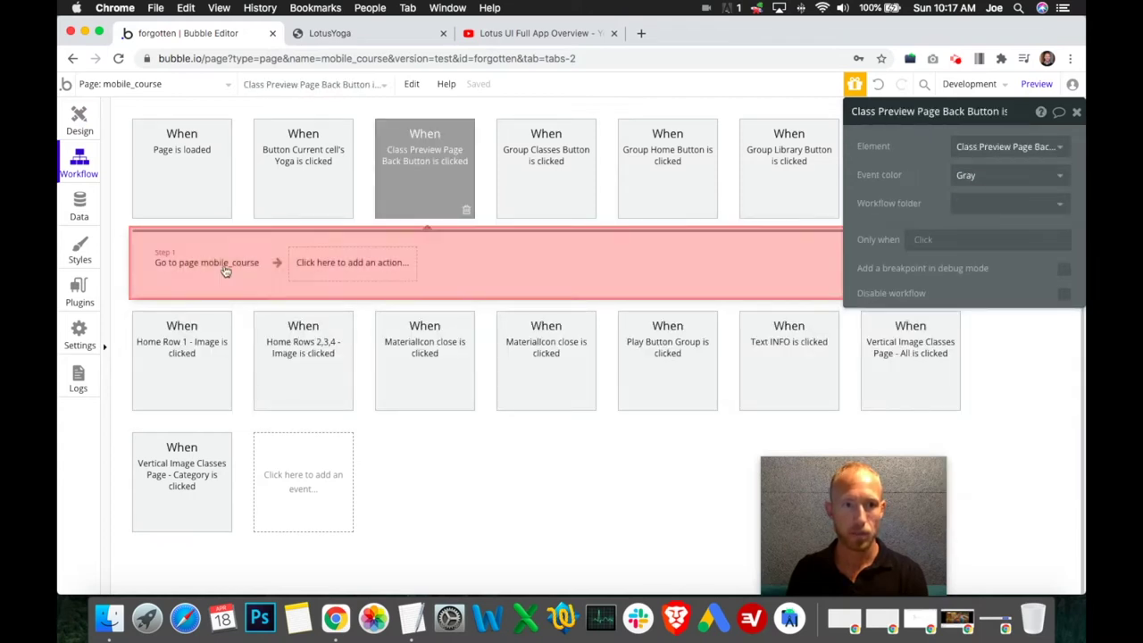
- Inspect the back button workflow's Go to page action and the Display data action of the Vertical Image Classes Page - Category workflow
click(204, 266)
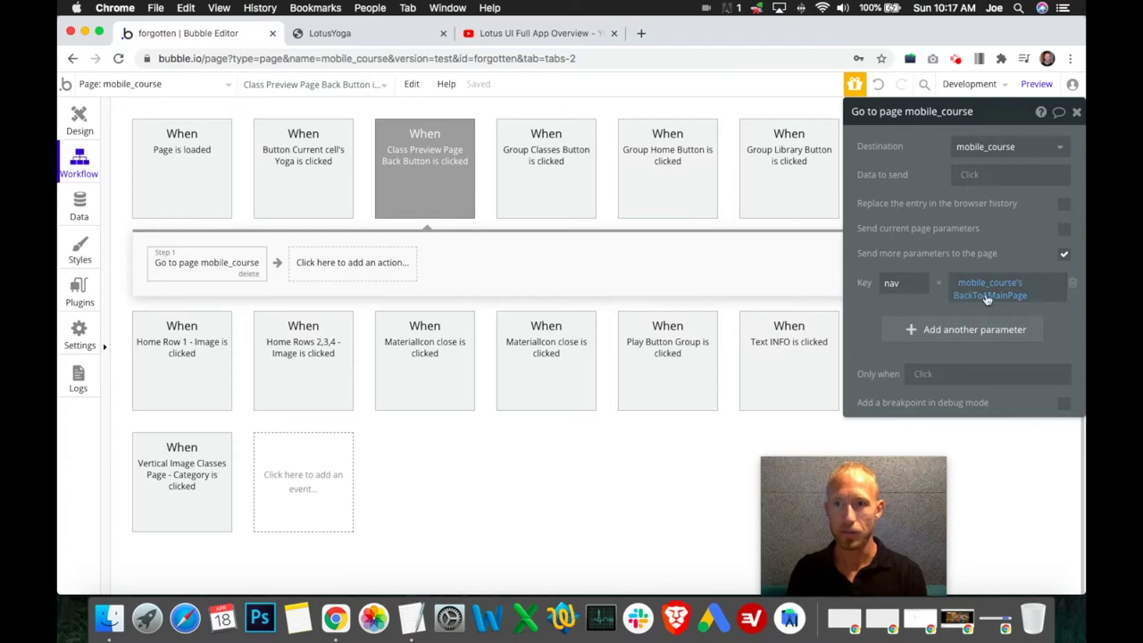
click(302, 274)
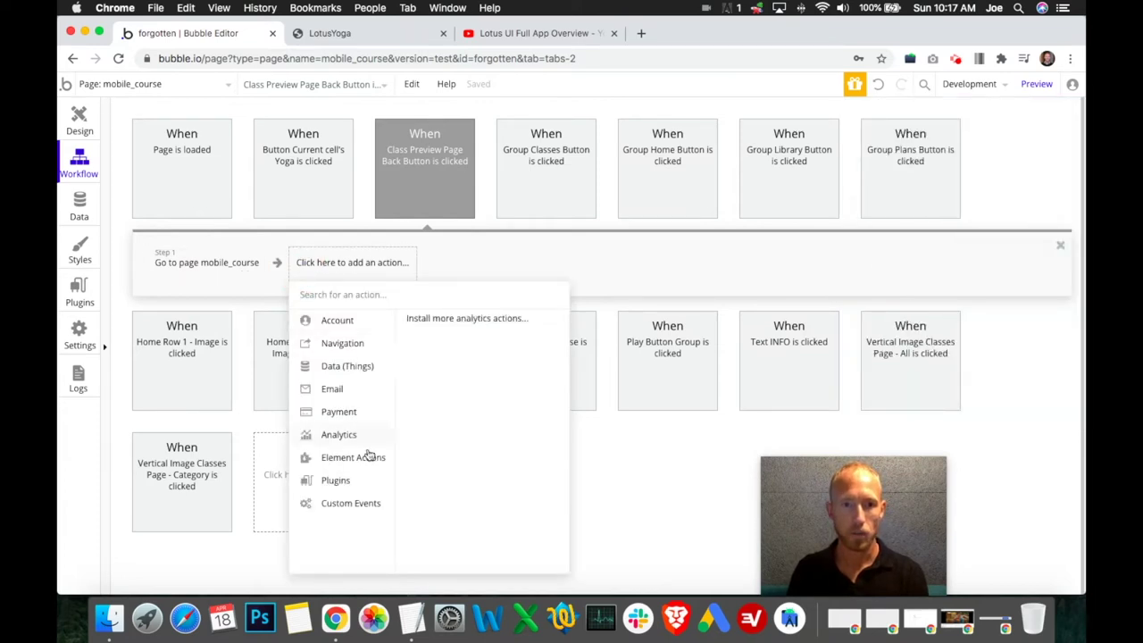
mouse_move(378, 460)
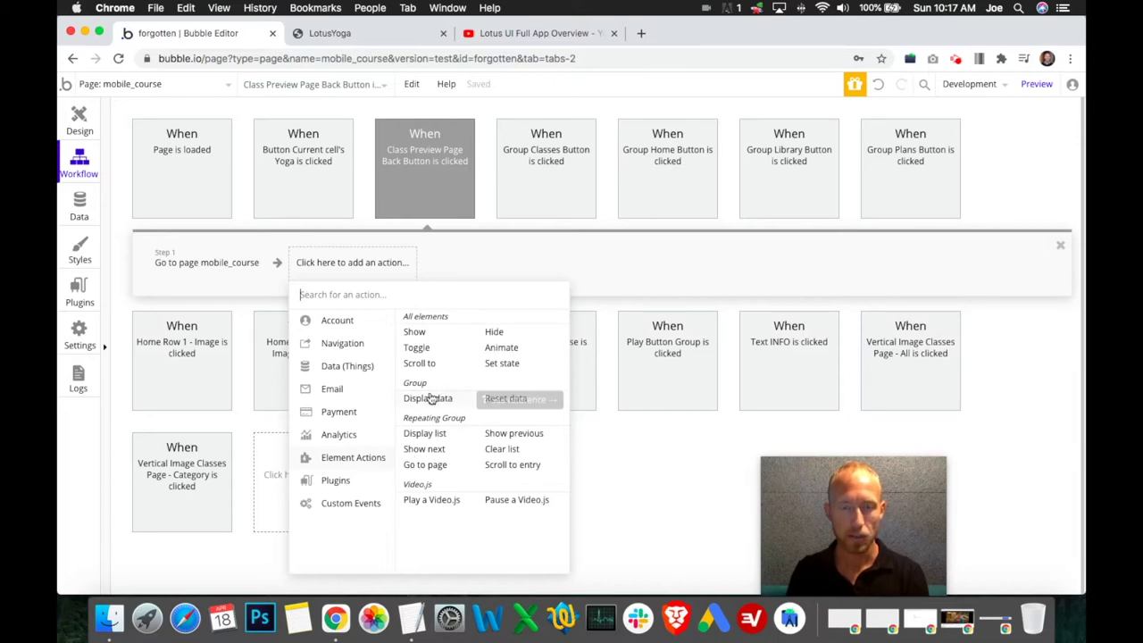
click(484, 229)
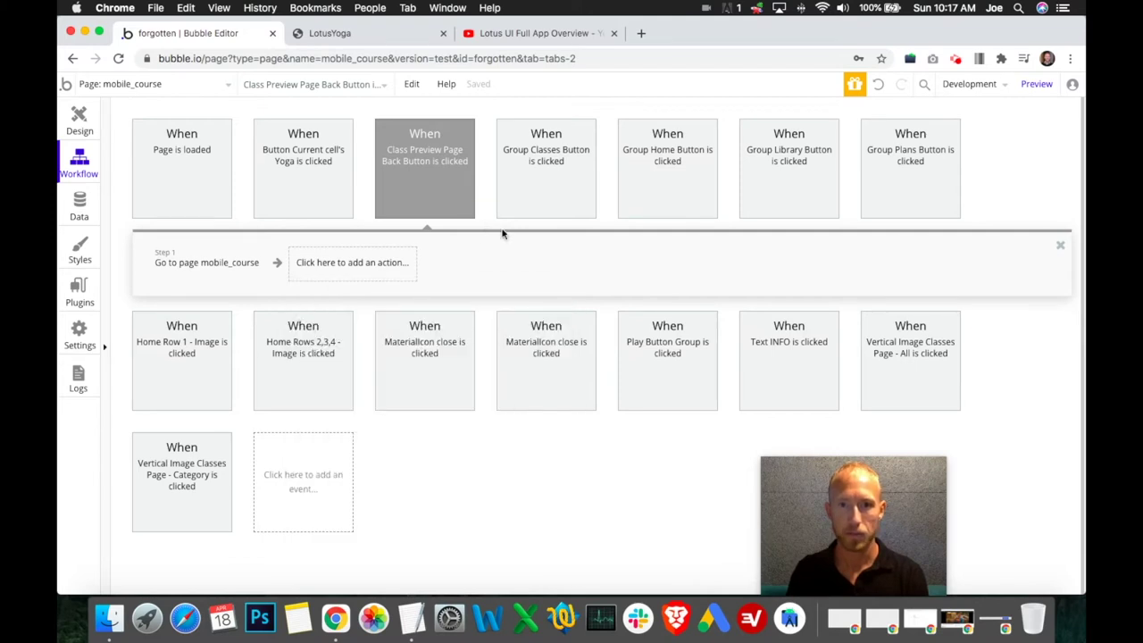
click(188, 496)
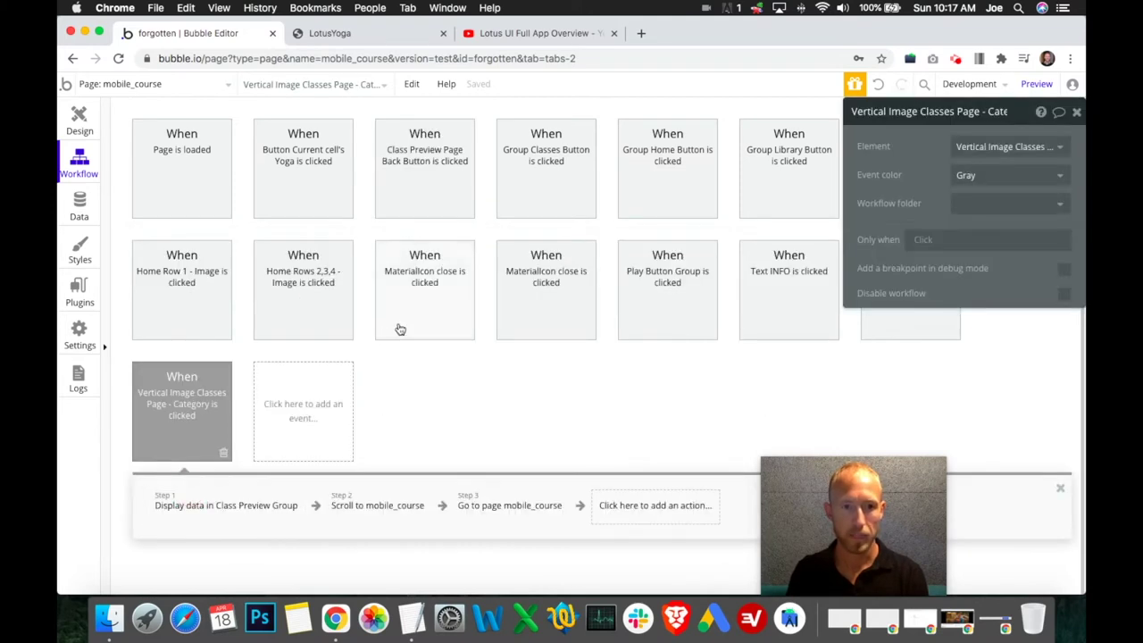
click(206, 507)
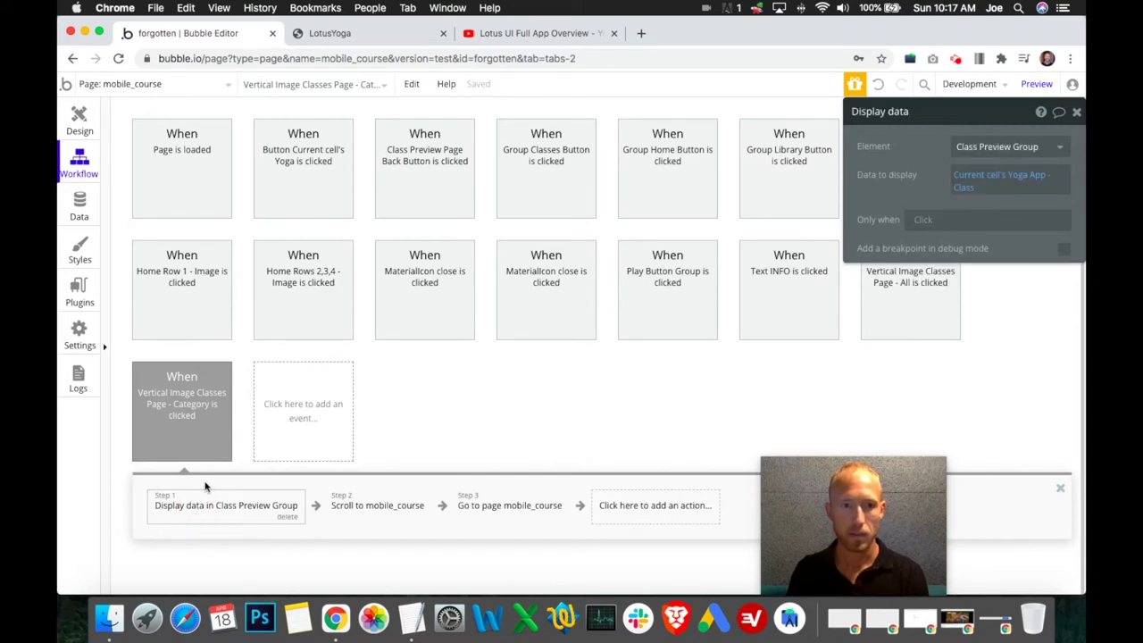
click(625, 500)
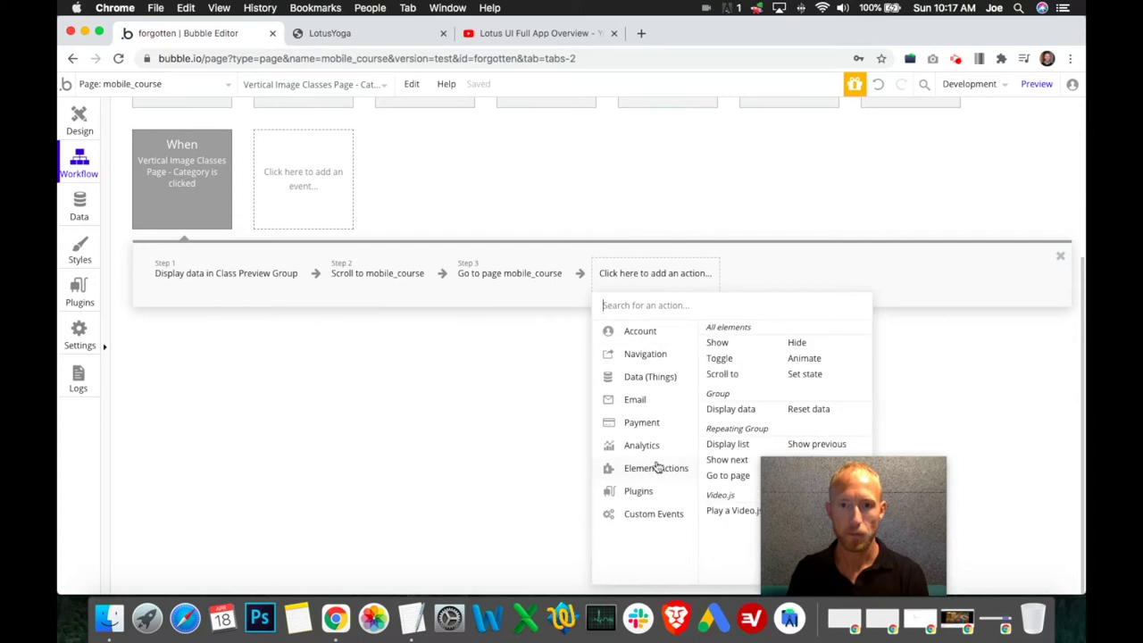
click(726, 411)
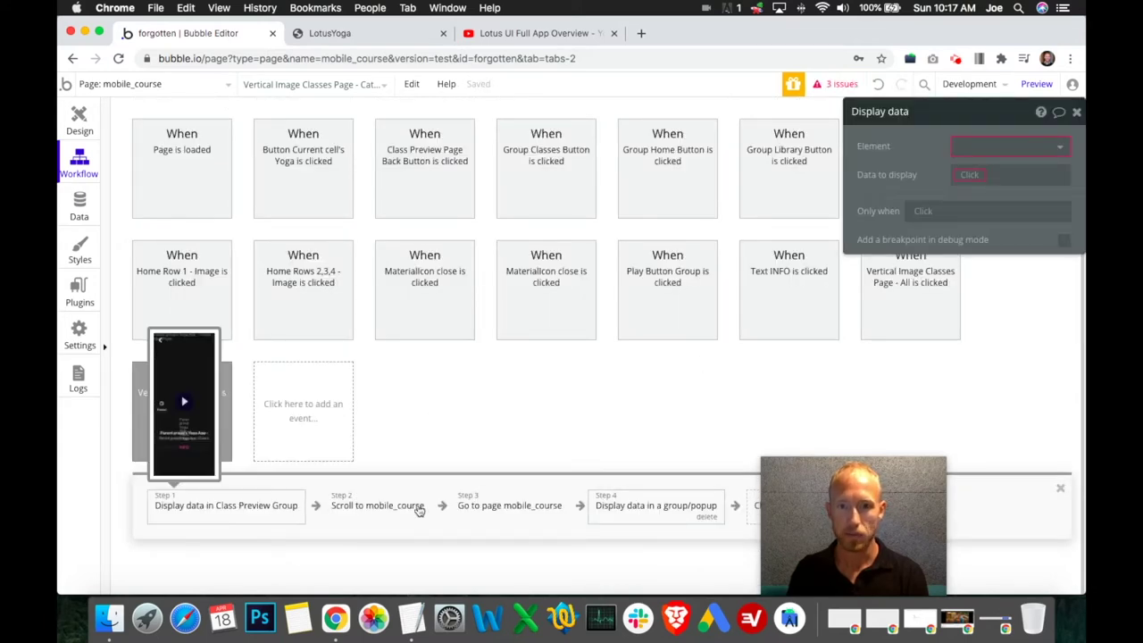
click(707, 516)
- Check which element and data source the Category workflow's Display data action uses
click(252, 520)
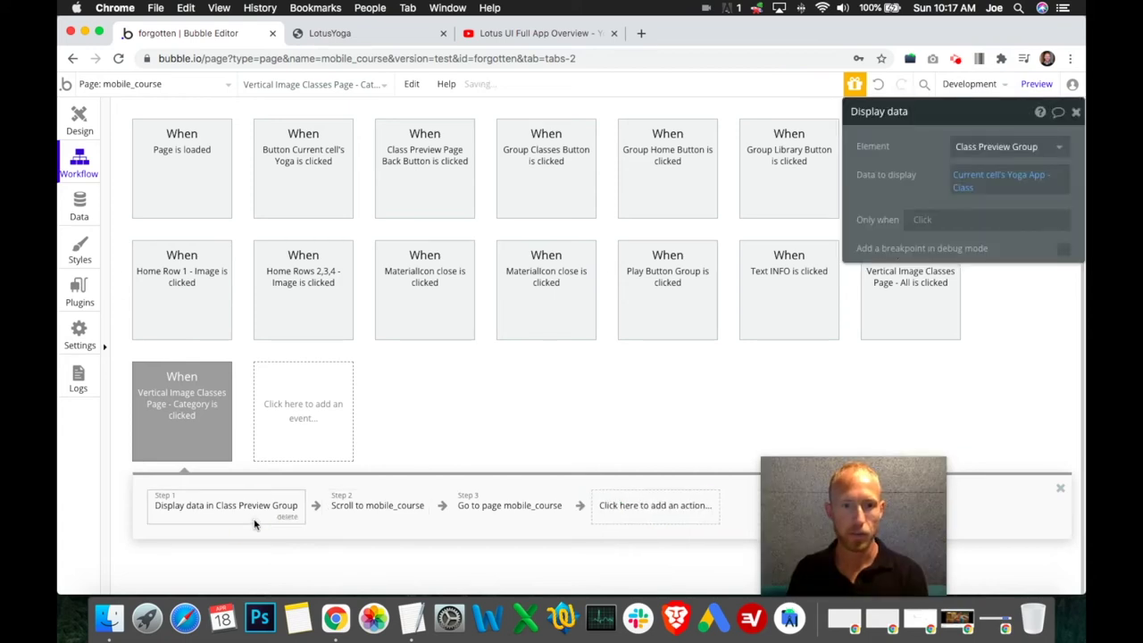
click(966, 197)
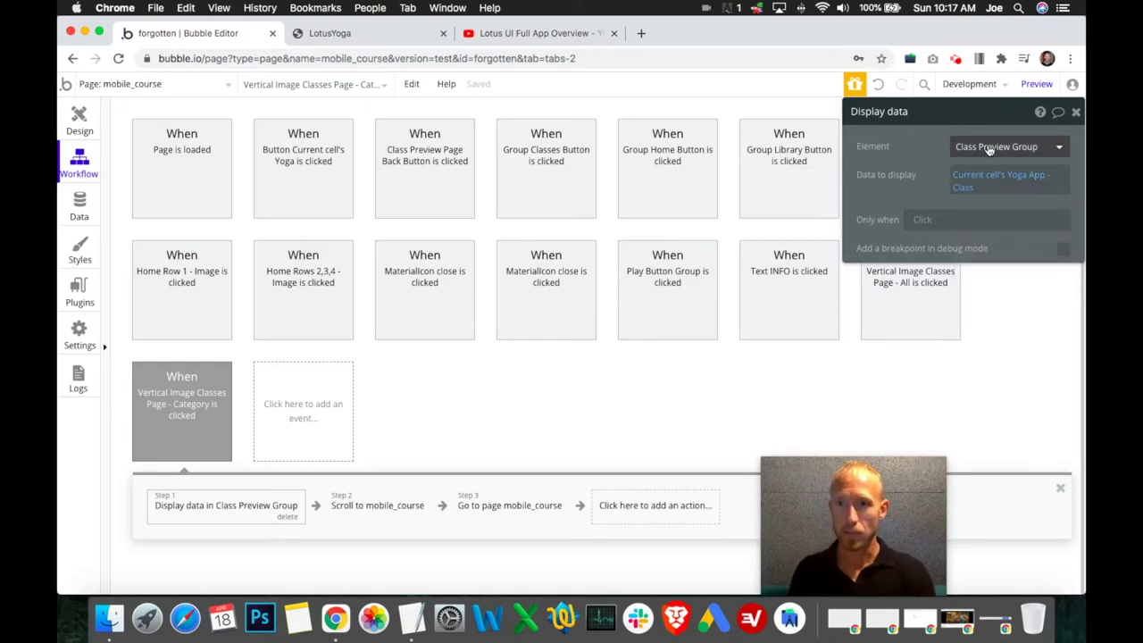
click(981, 175)
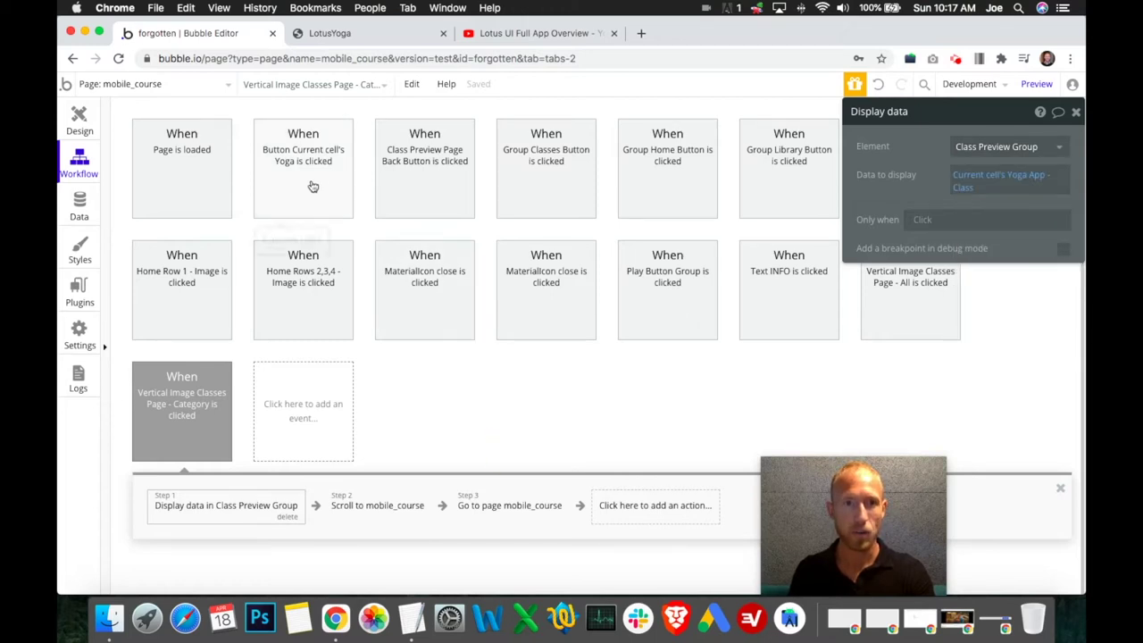
- Add a Reset data action for the Class Preview Group to the Class Preview Page Back Button workflow
click(441, 202)
click(324, 264)
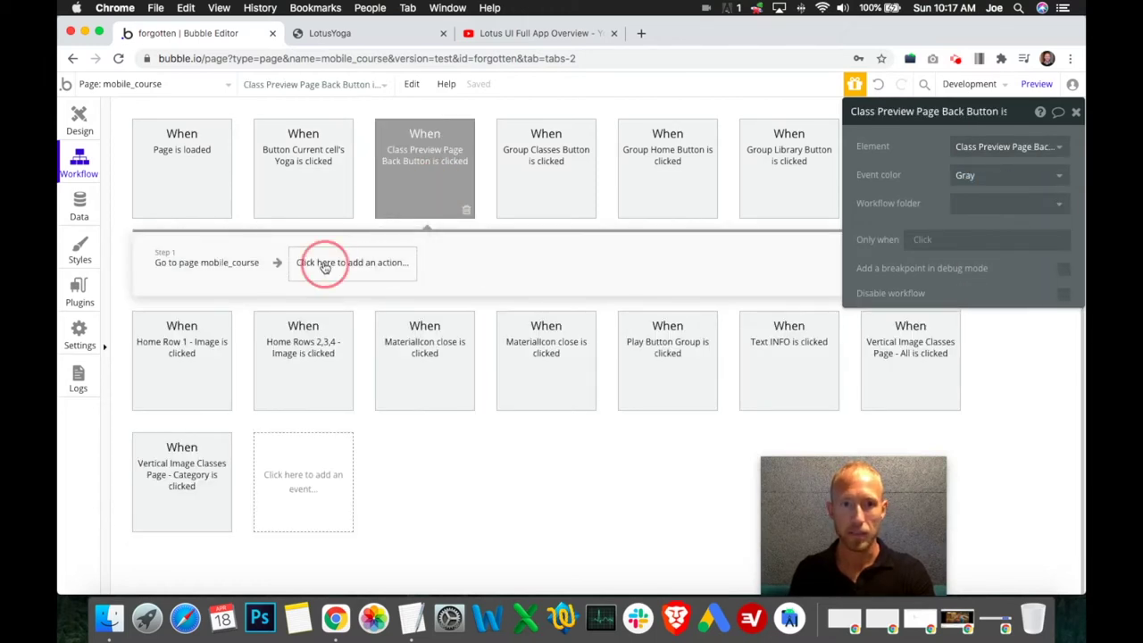
mouse_move(373, 463)
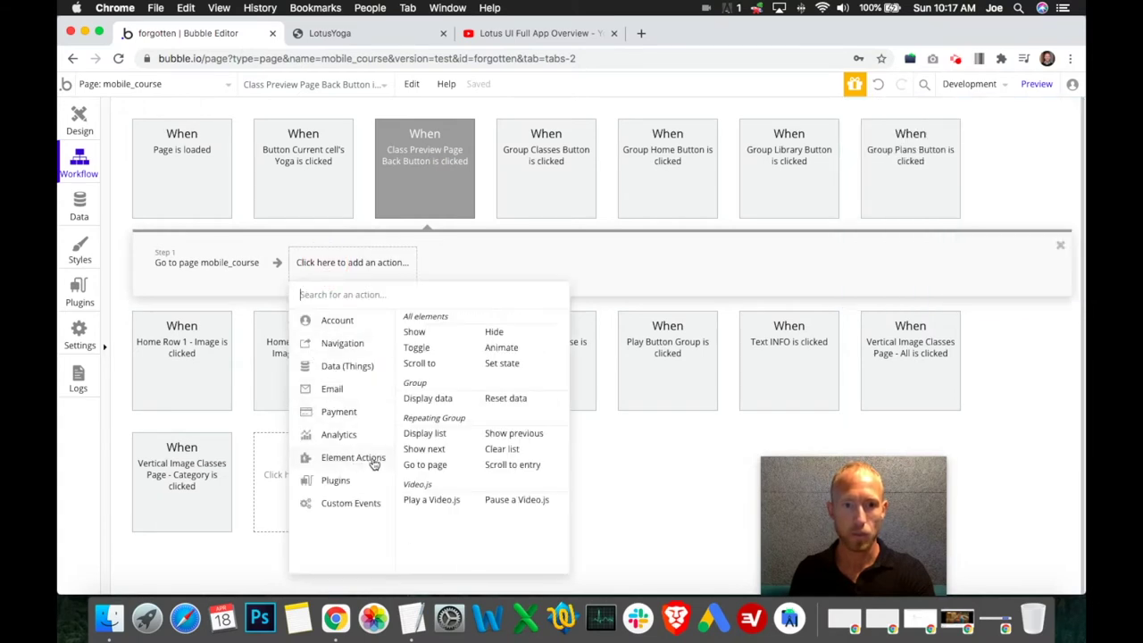
click(503, 401)
click(1007, 148)
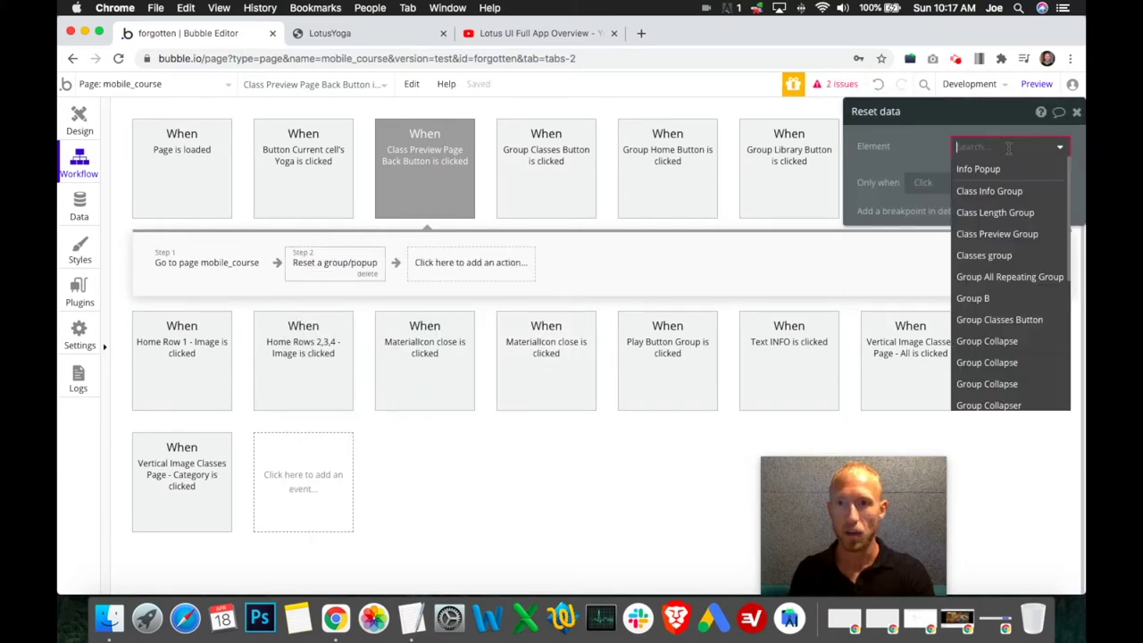
text(clas)
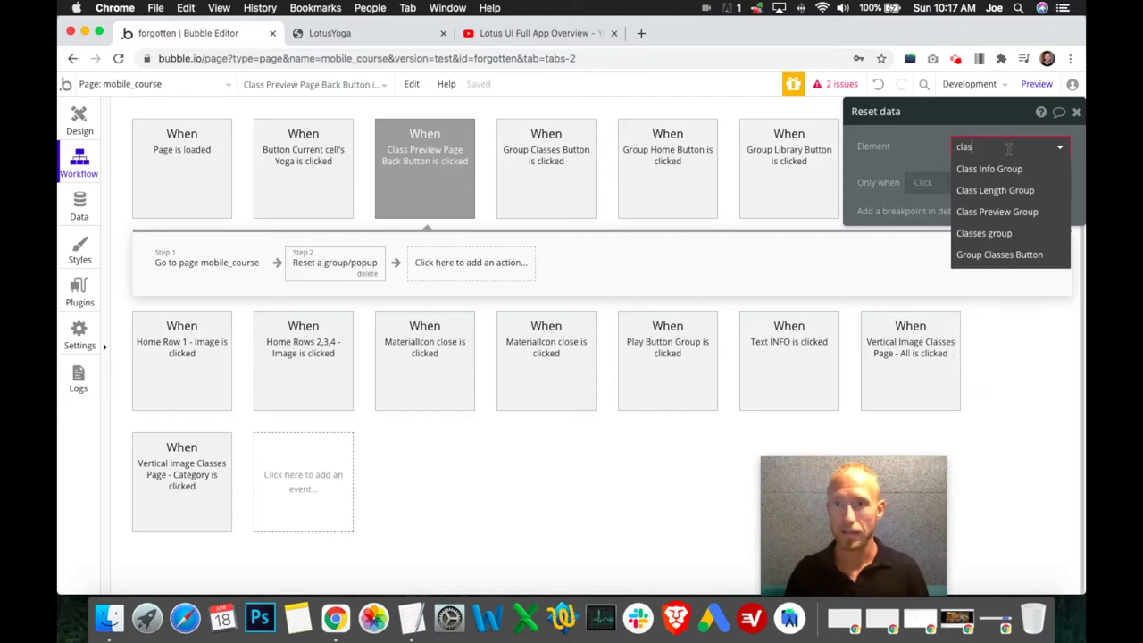
click(1005, 211)
- Move the Reset Class Preview Group action ahead of the Go to page action in the back button workflow
click(184, 273)
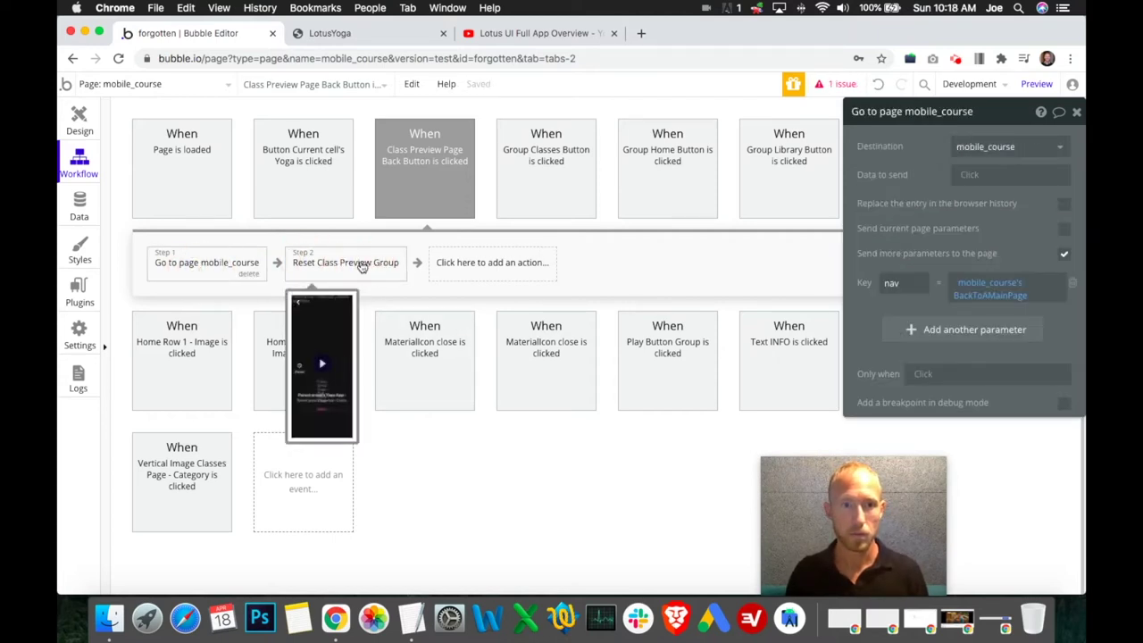
click(319, 263)
drag(327, 262, 184, 268)
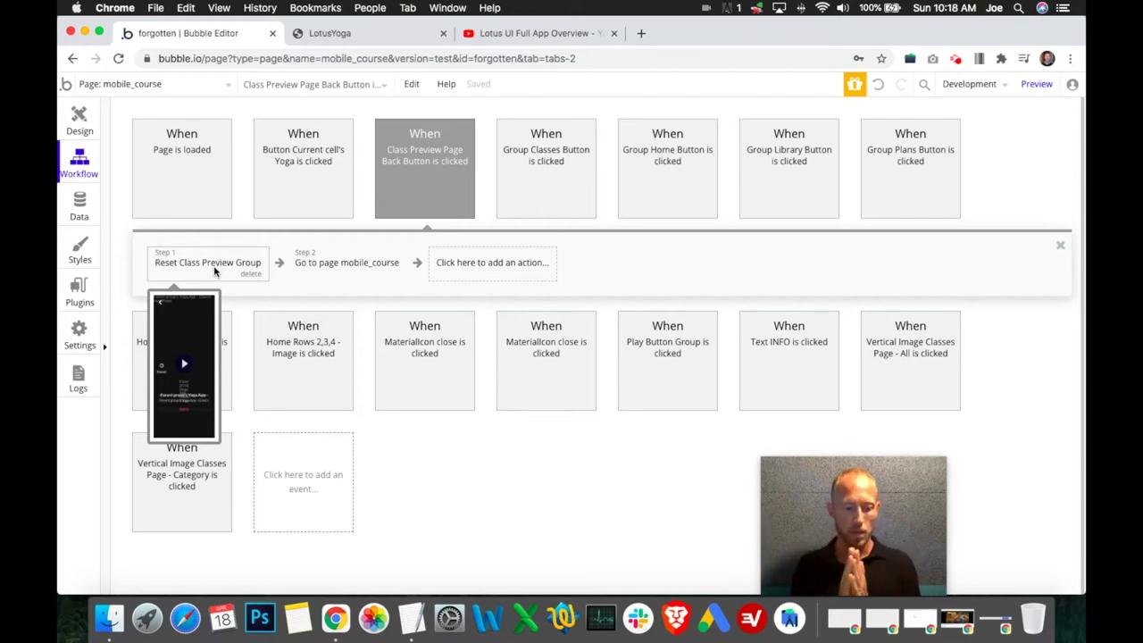
- Load the latest version of the LotusYoga app and test the Further Vinyasa and Flowing Into Splits previews, going back after each
click(330, 33)
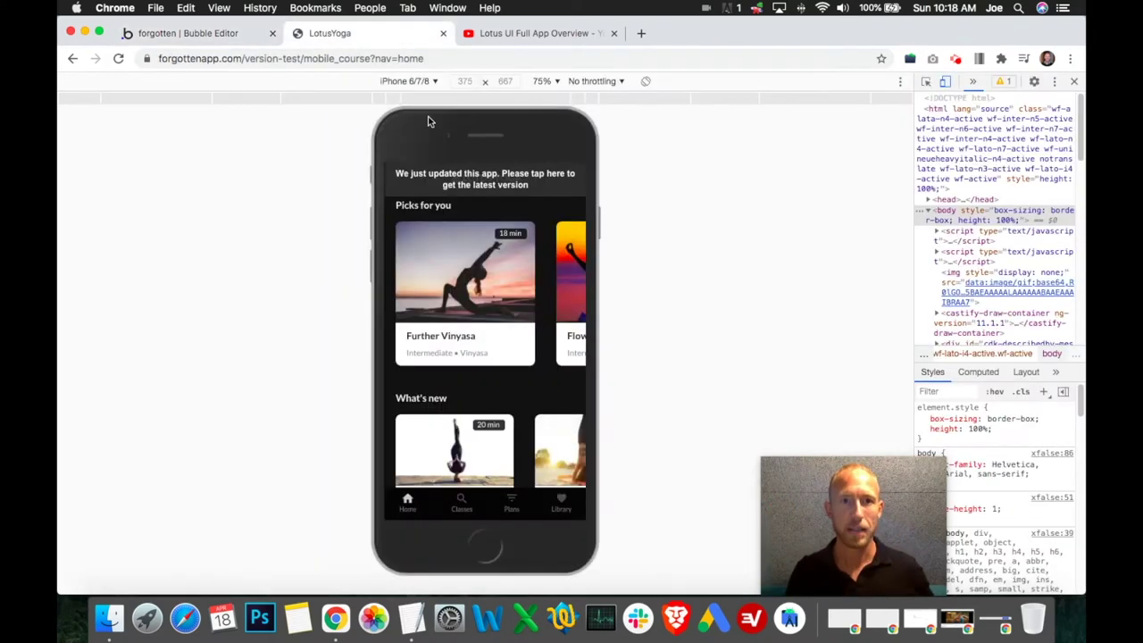
click(471, 184)
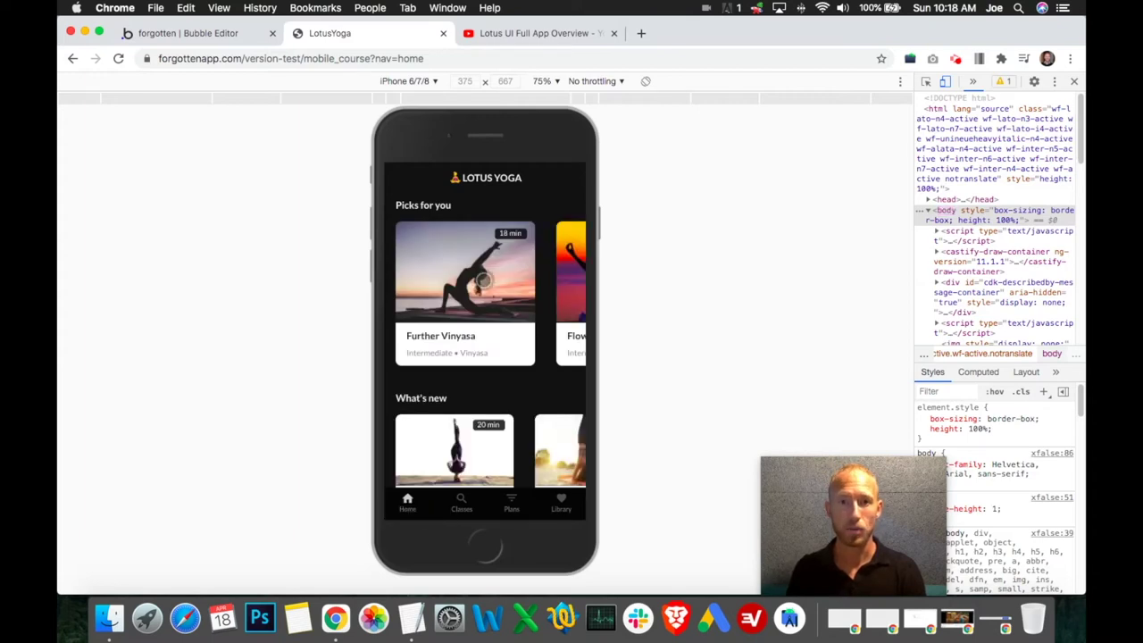
click(482, 279)
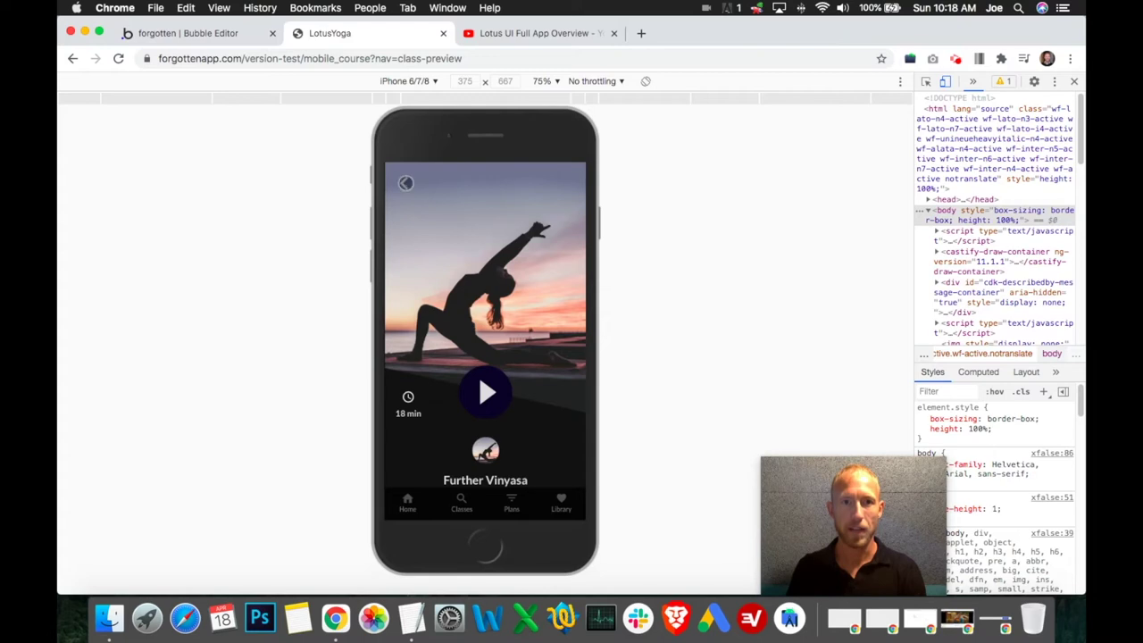
click(403, 184)
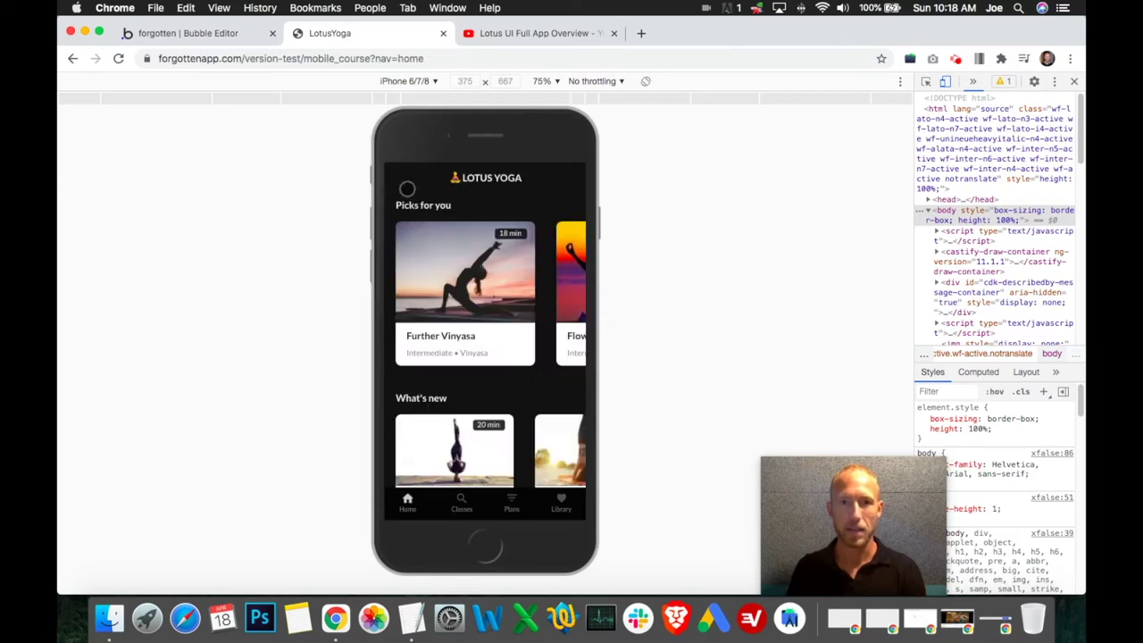
click(563, 258)
click(403, 184)
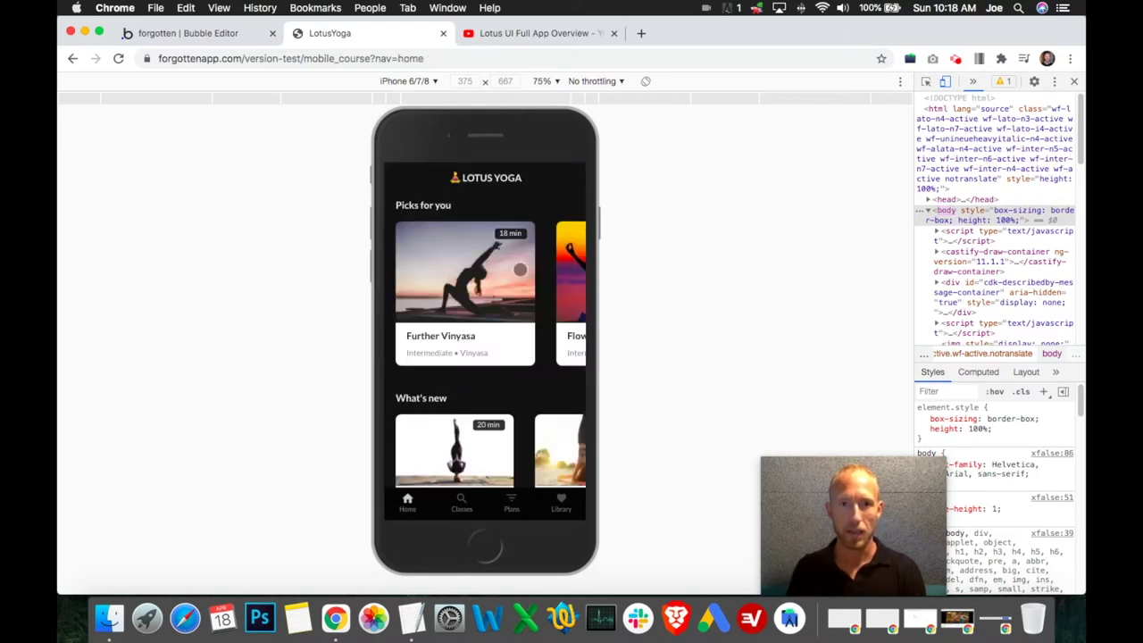
click(498, 287)
click(411, 185)
- Open the third Picks for you class and the Beach Yoga 1 class previews from Home, going back after each
drag(541, 298, 416, 301)
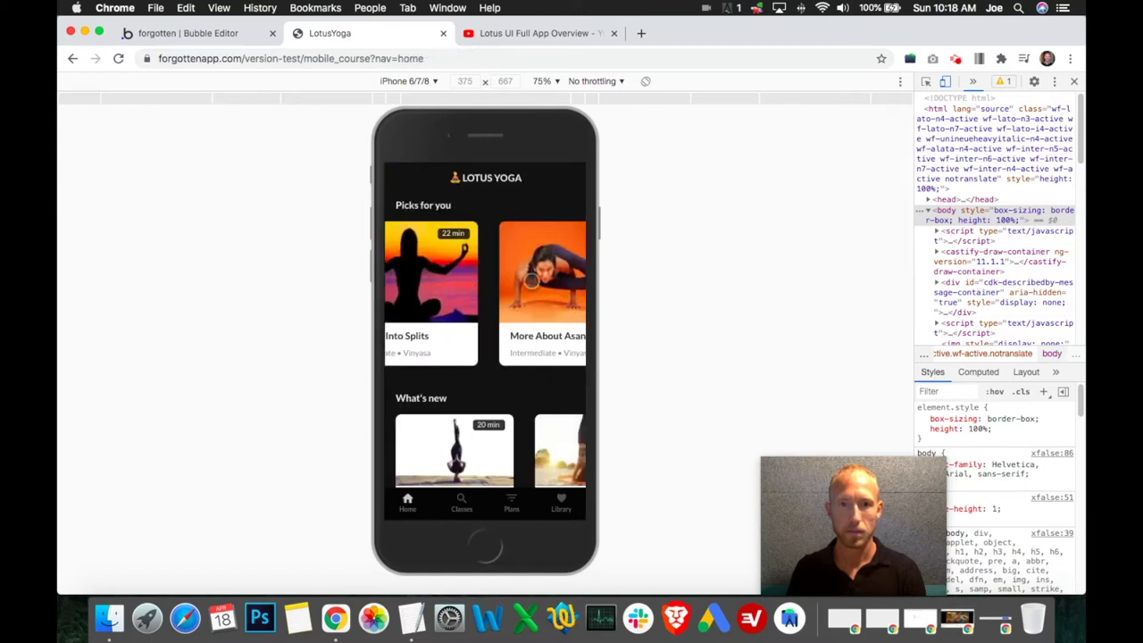
click(533, 281)
click(404, 185)
scroll(492, 329, down, 5)
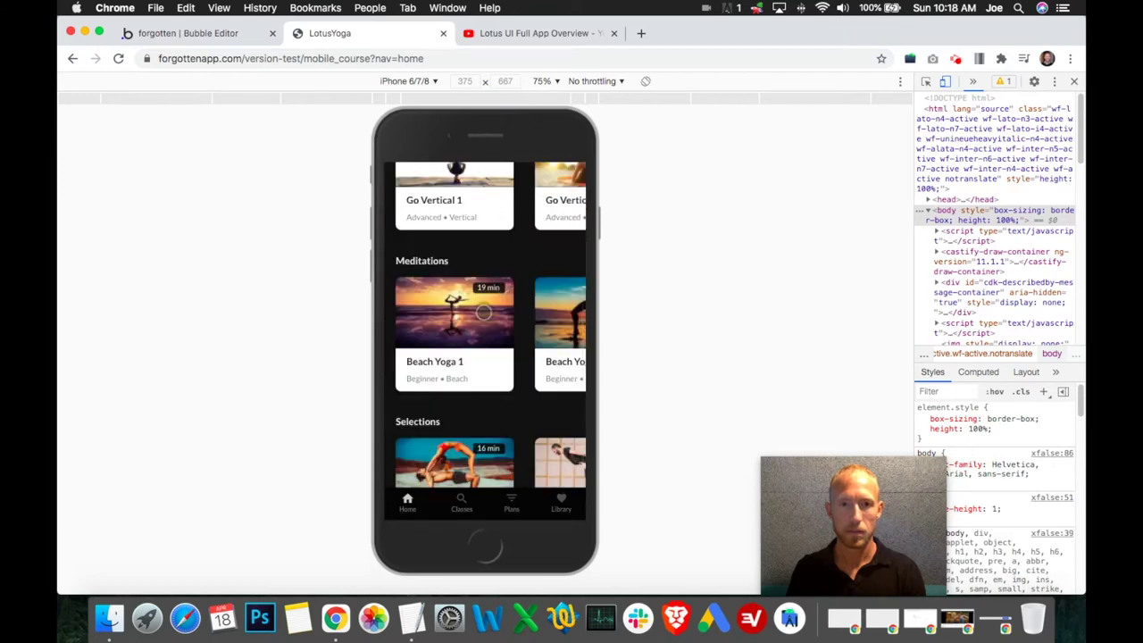
click(484, 312)
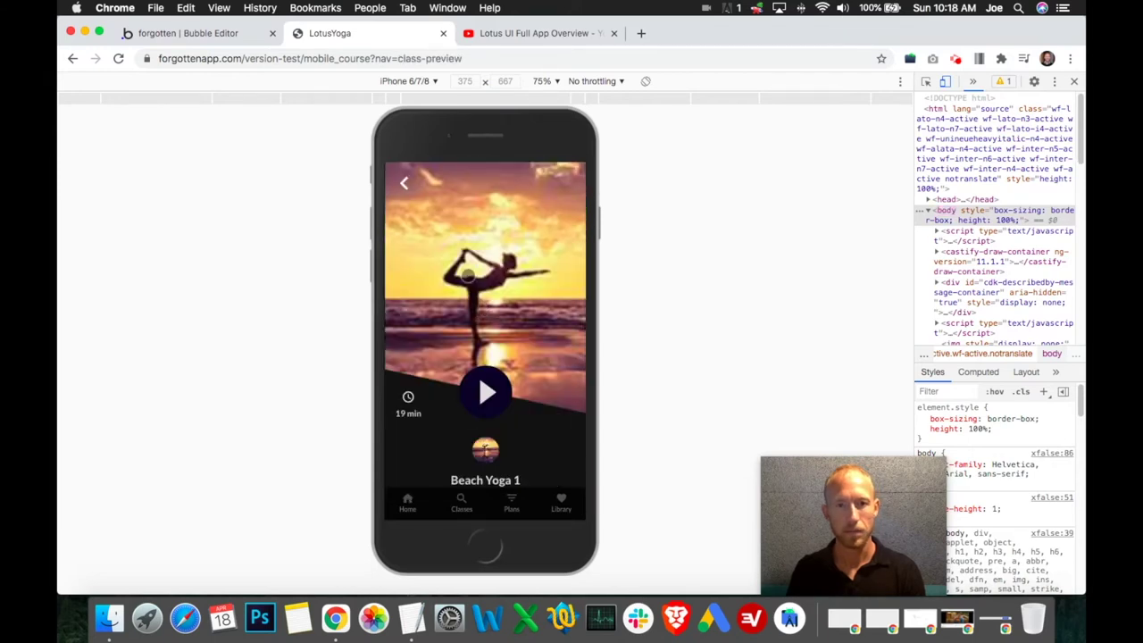
click(409, 185)
- Go to the Classes page and open the AcroYoga 1 and AcroYoga 2 previews, going back after each
click(460, 504)
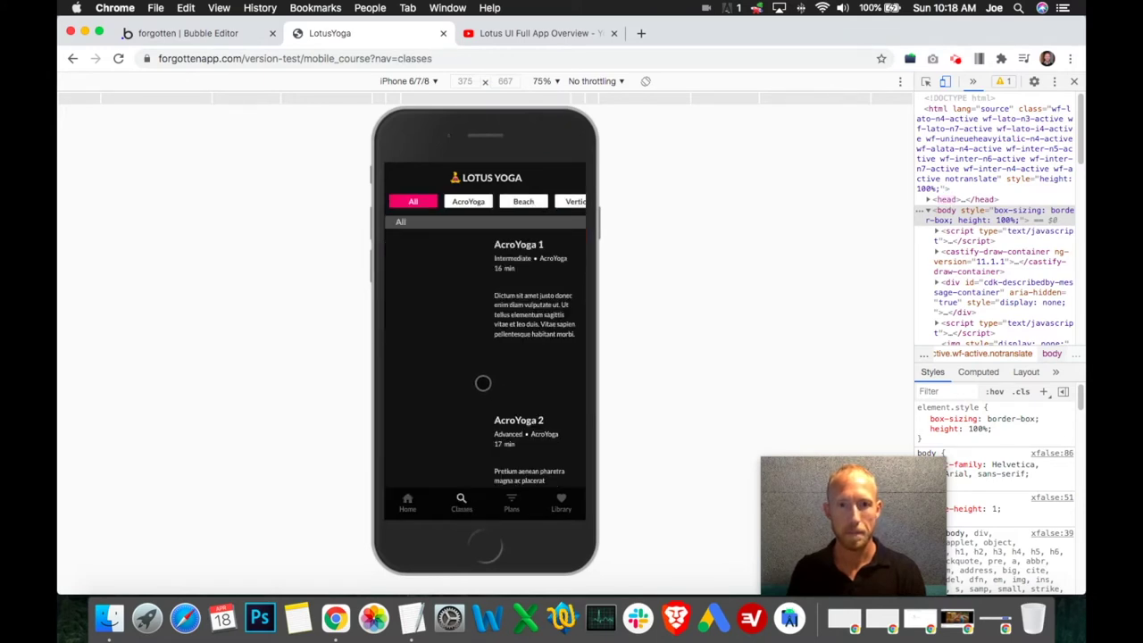
click(456, 322)
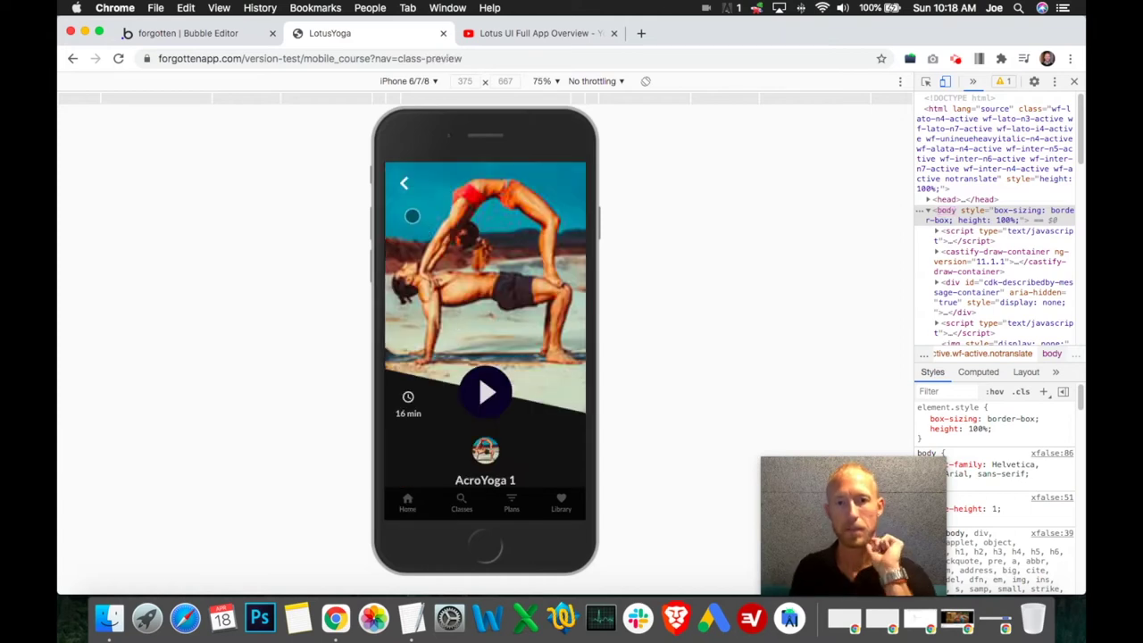
click(405, 185)
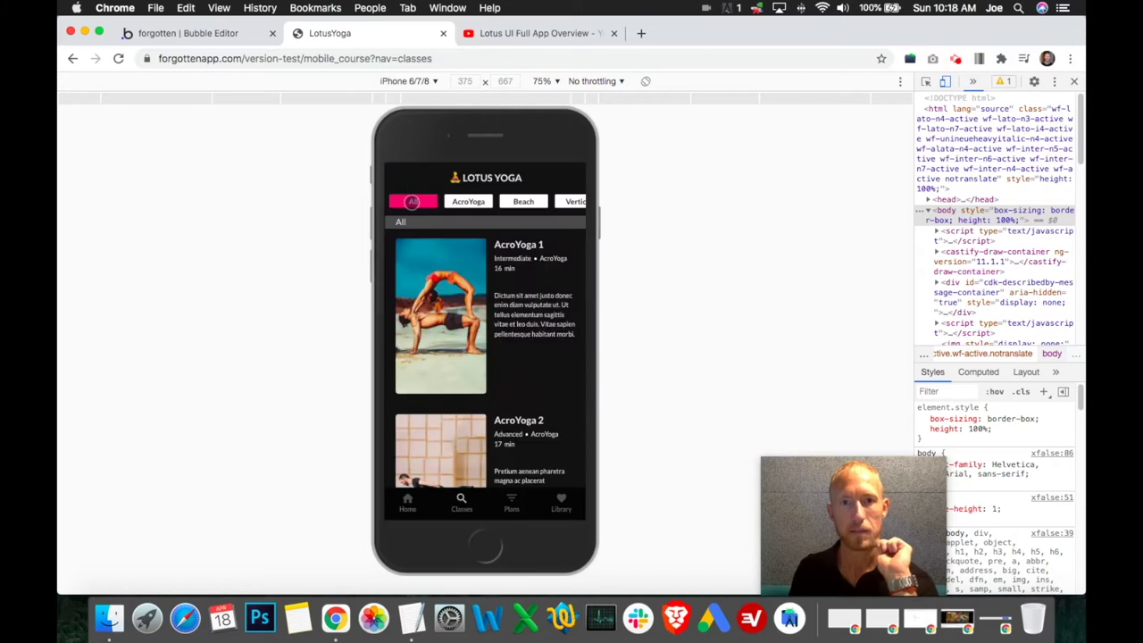
scroll(461, 341, down, 3)
click(442, 333)
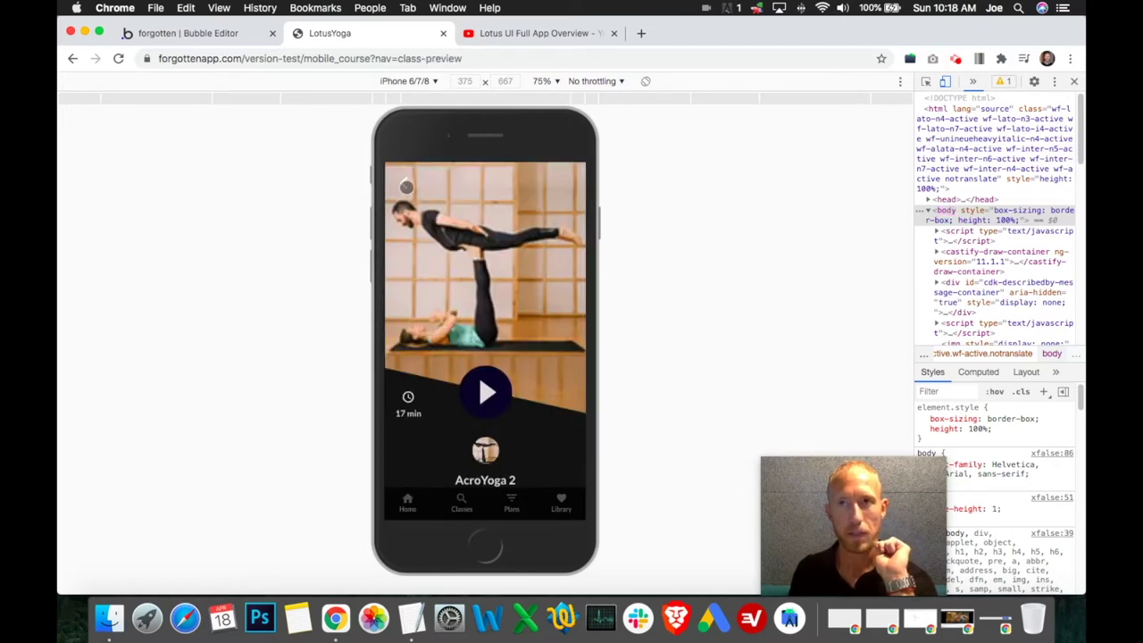
click(407, 187)
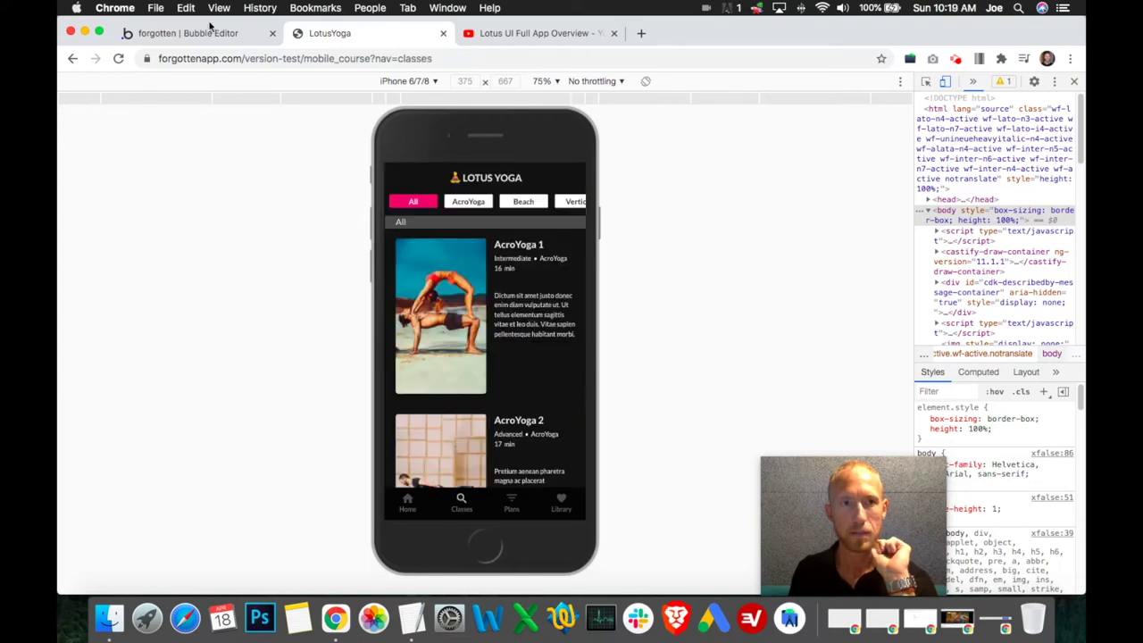
- Return to the Bubble editor and inspect the back button workflow's Reset data action and the preview hero image's dynamic source
click(189, 33)
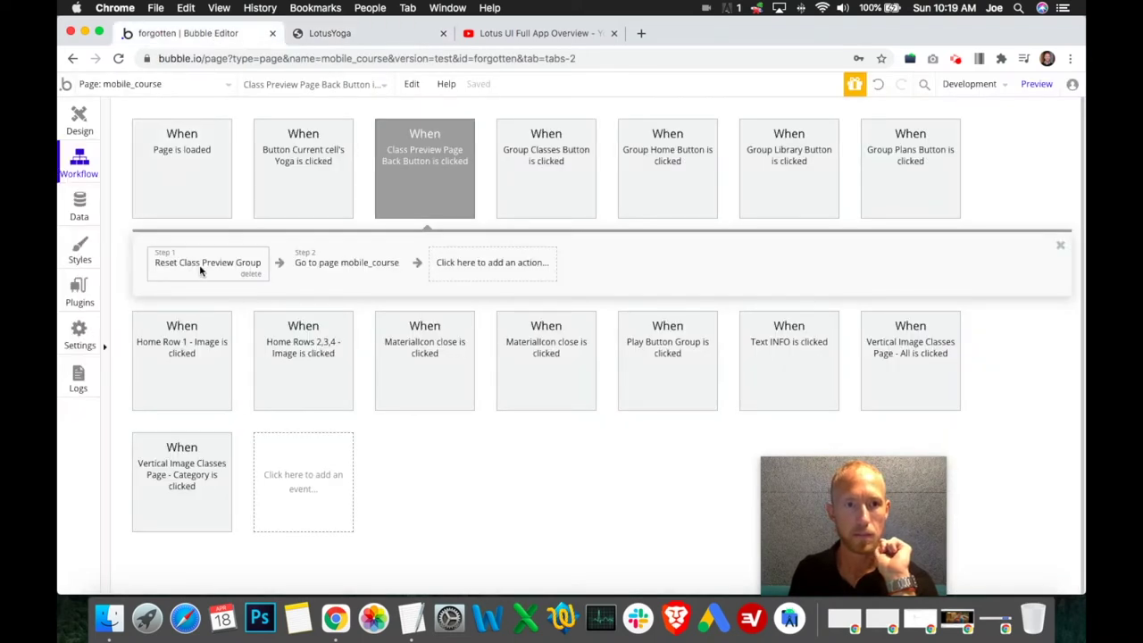
click(223, 271)
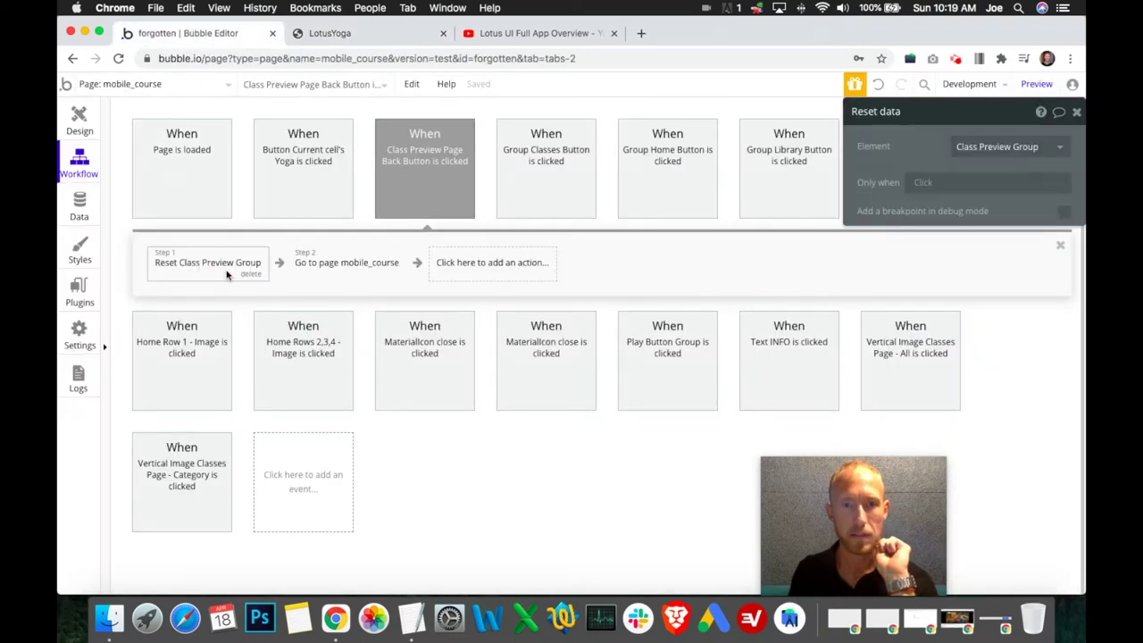
click(924, 182)
click(921, 162)
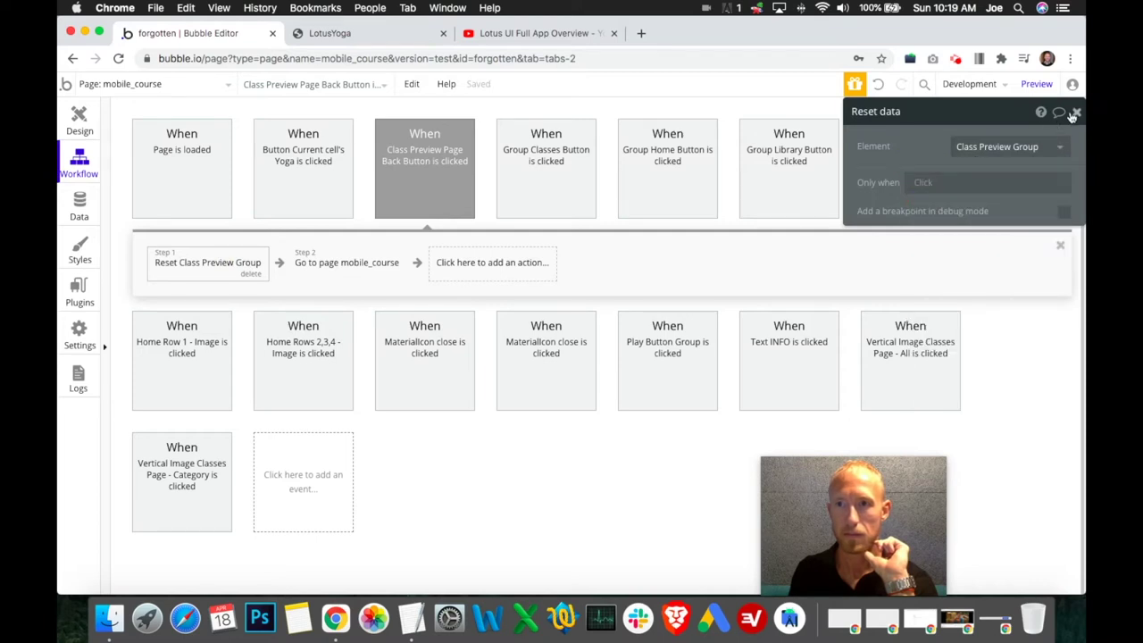
click(79, 119)
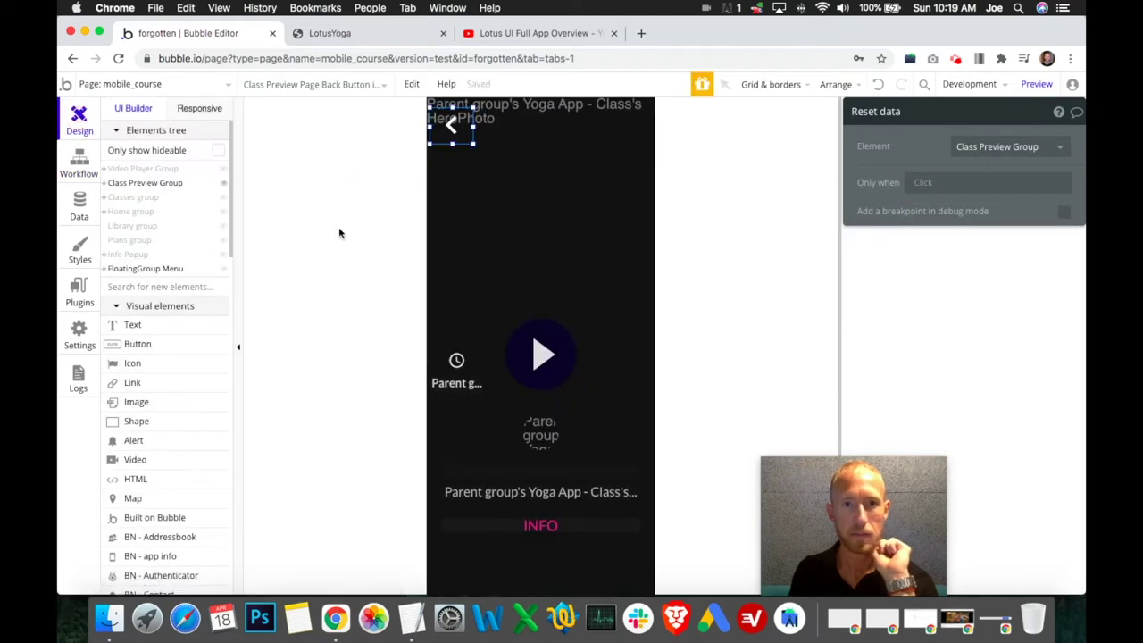
click(543, 208)
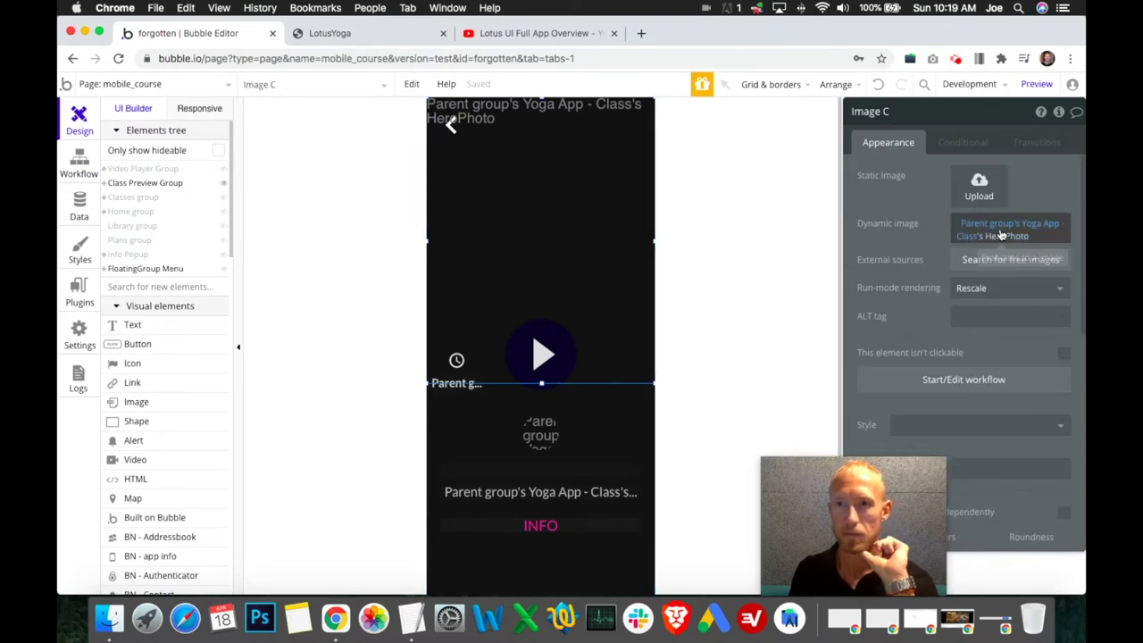
- Select the Class Preview Group on the canvas and examine its content type, data source, visibility and layout settings
click(587, 450)
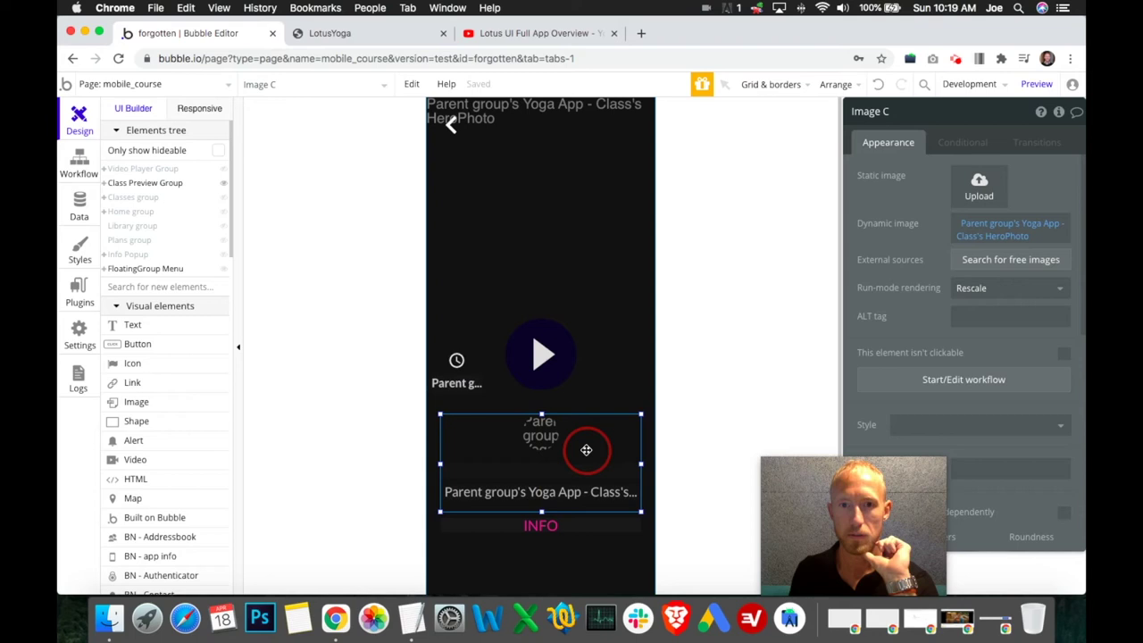
click(625, 415)
click(643, 400)
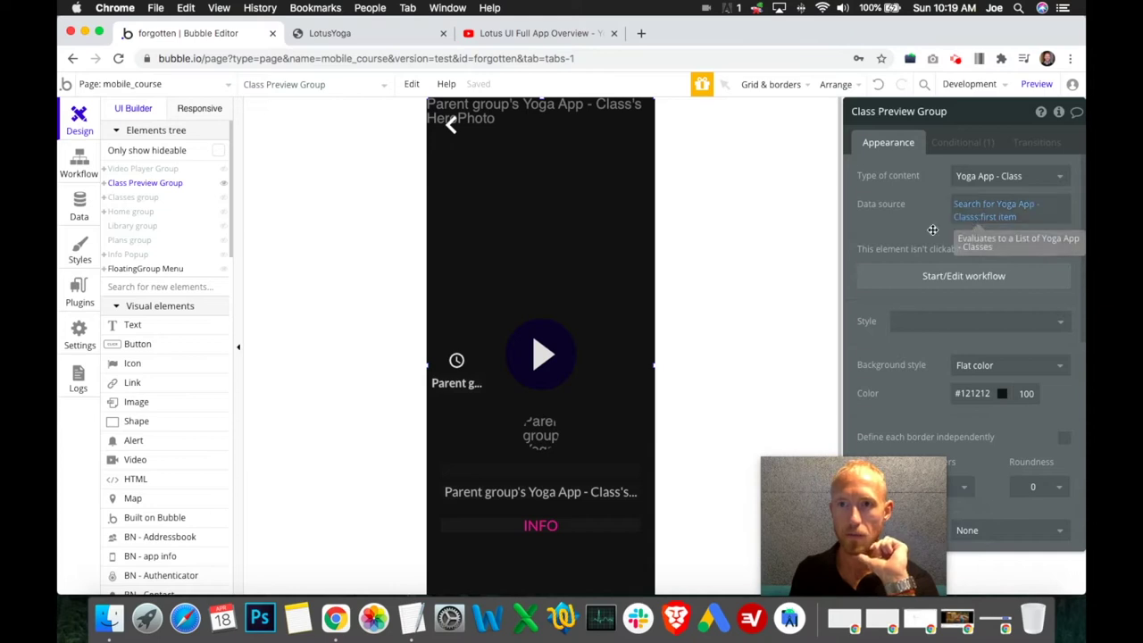
scroll(925, 297, down, 5)
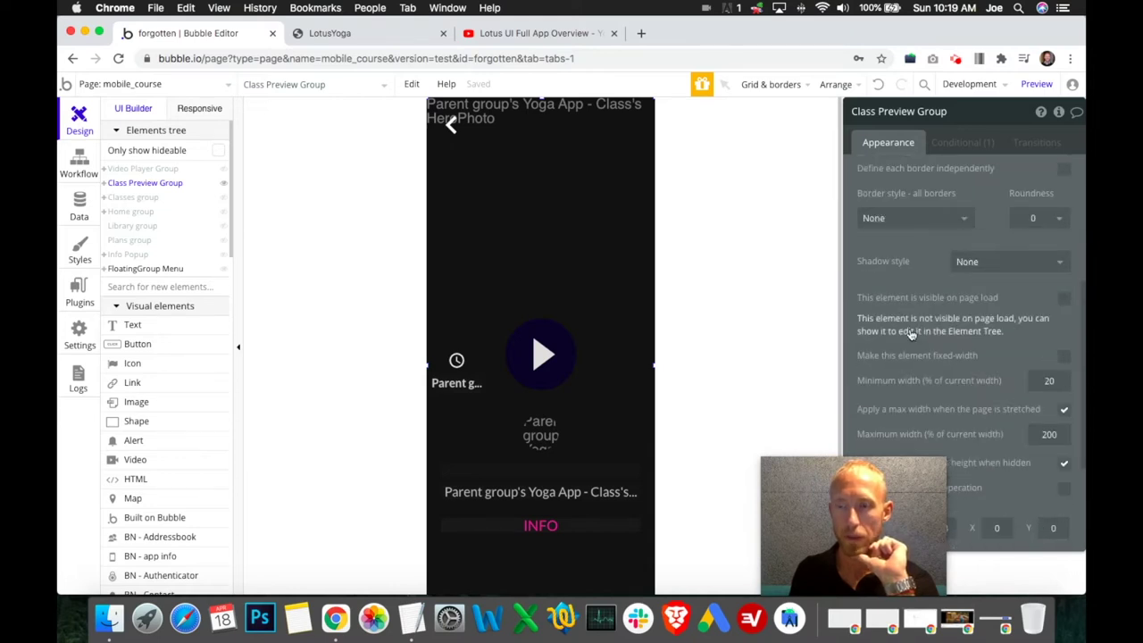
scroll(911, 333, down, 1)
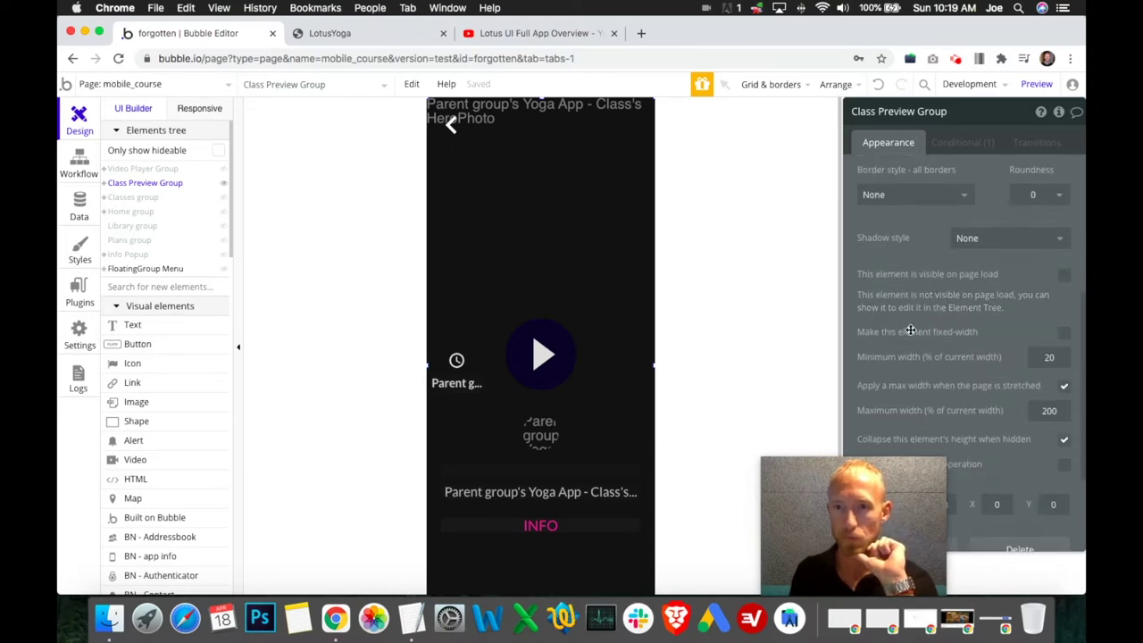
scroll(910, 330, up, 6)
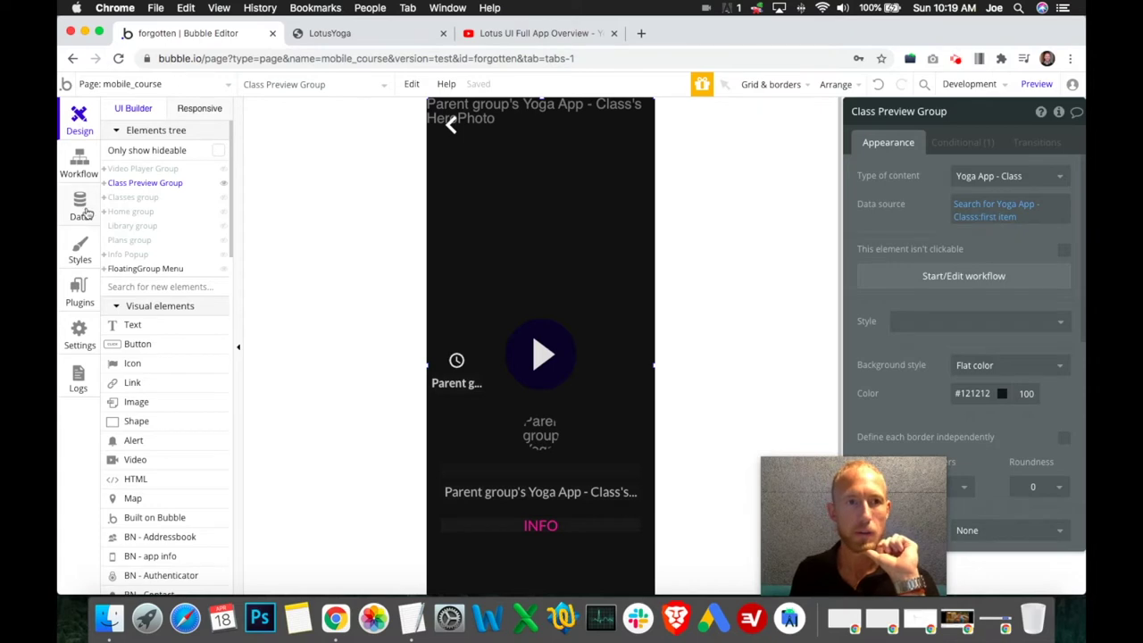
- Check the element choices of the preview back button's Reset data action, keep Class Preview Group selected, and close the workflow
click(78, 166)
click(222, 265)
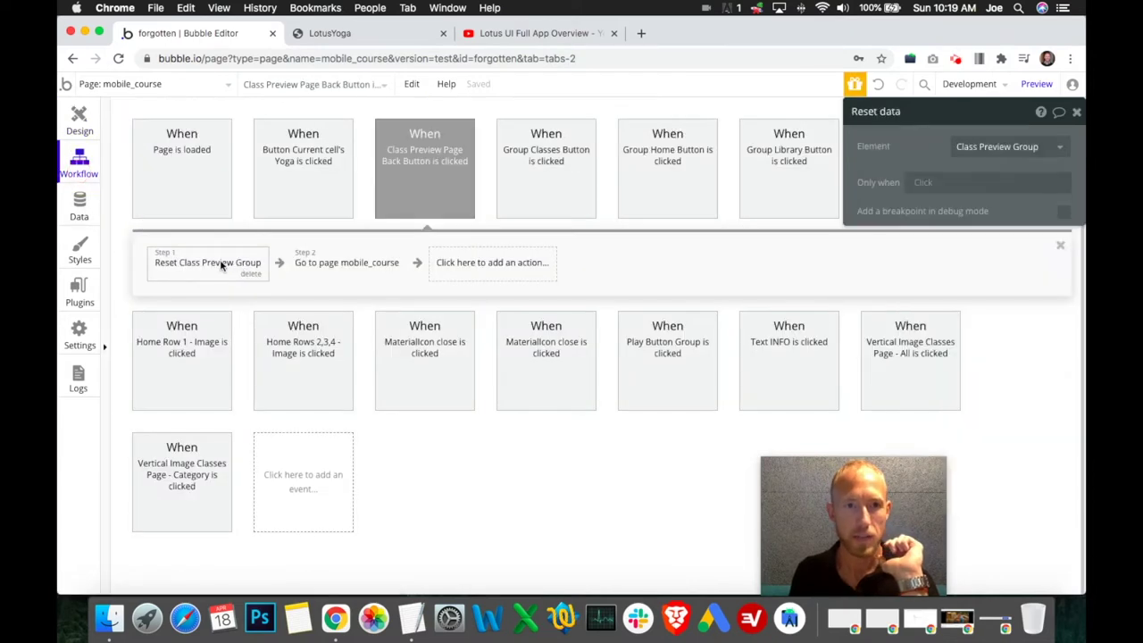
click(1031, 146)
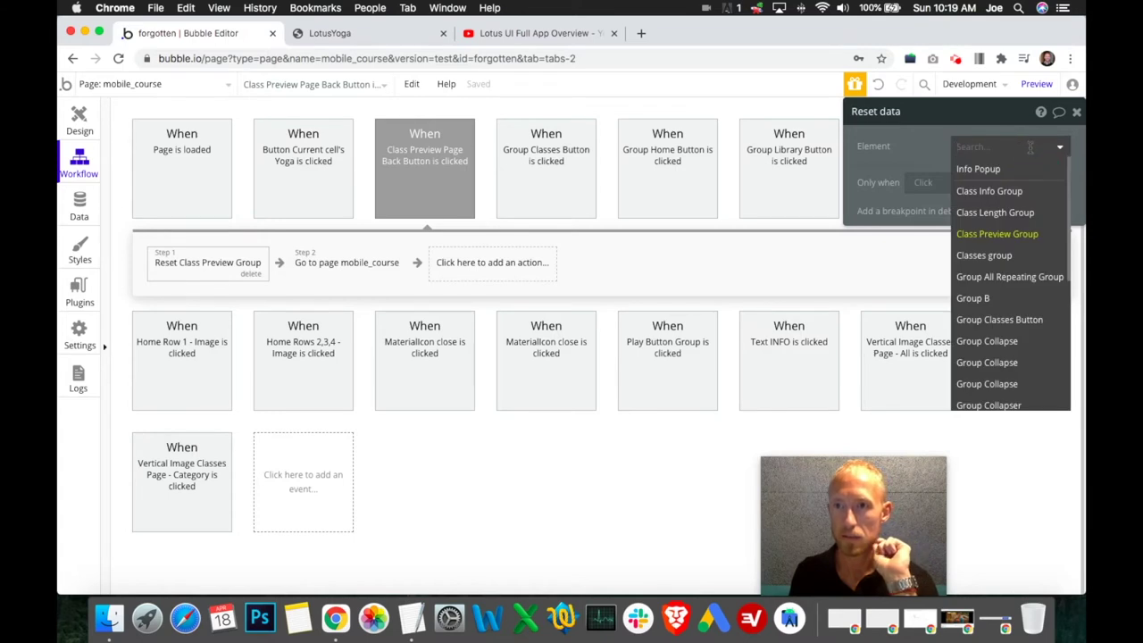
scroll(1032, 210, down, 3)
scroll(1032, 211, down, 3)
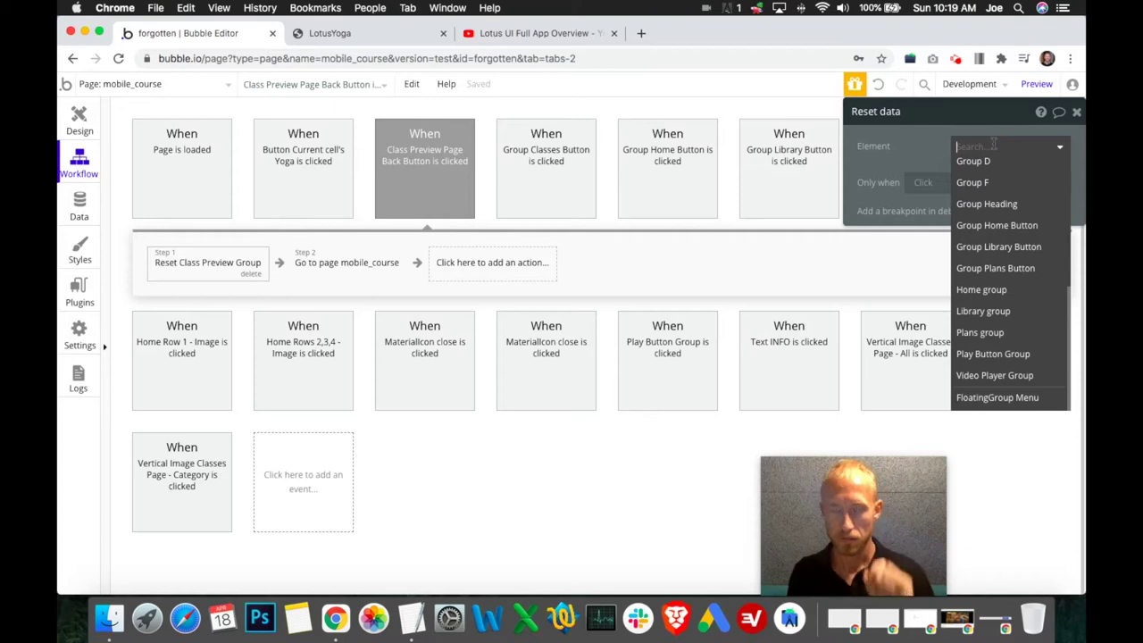
text(pre)
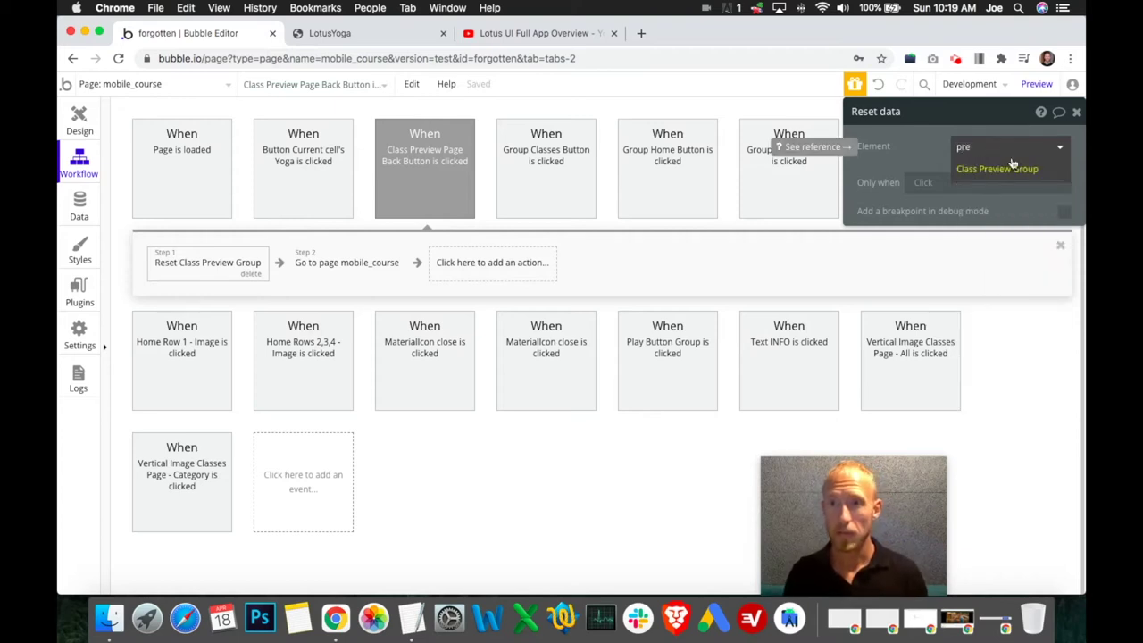
click(1005, 167)
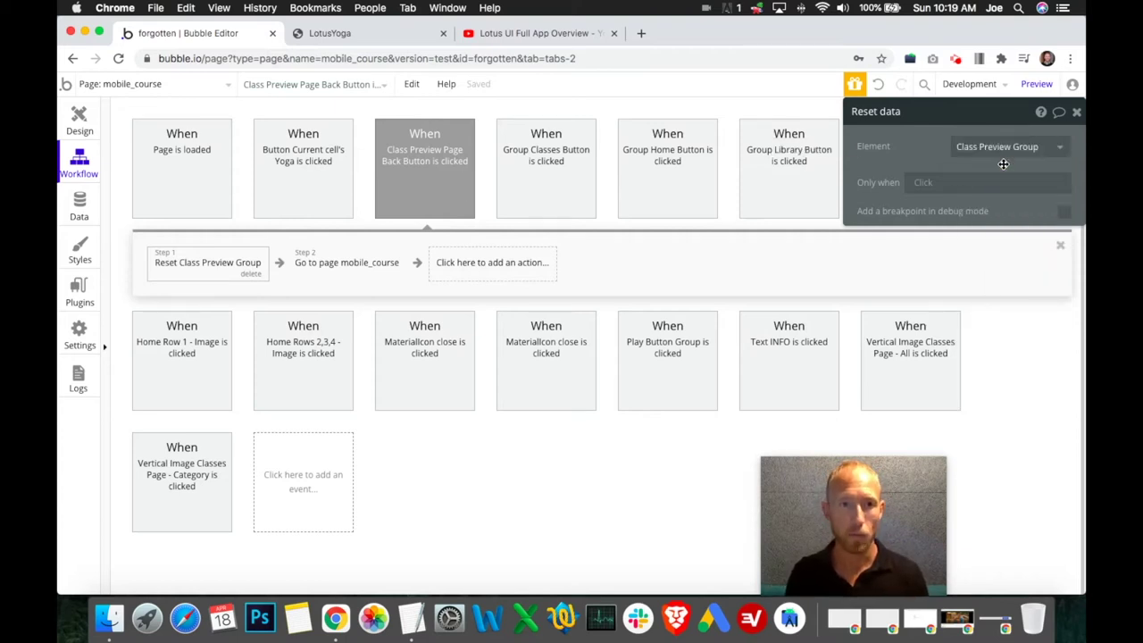
click(1078, 115)
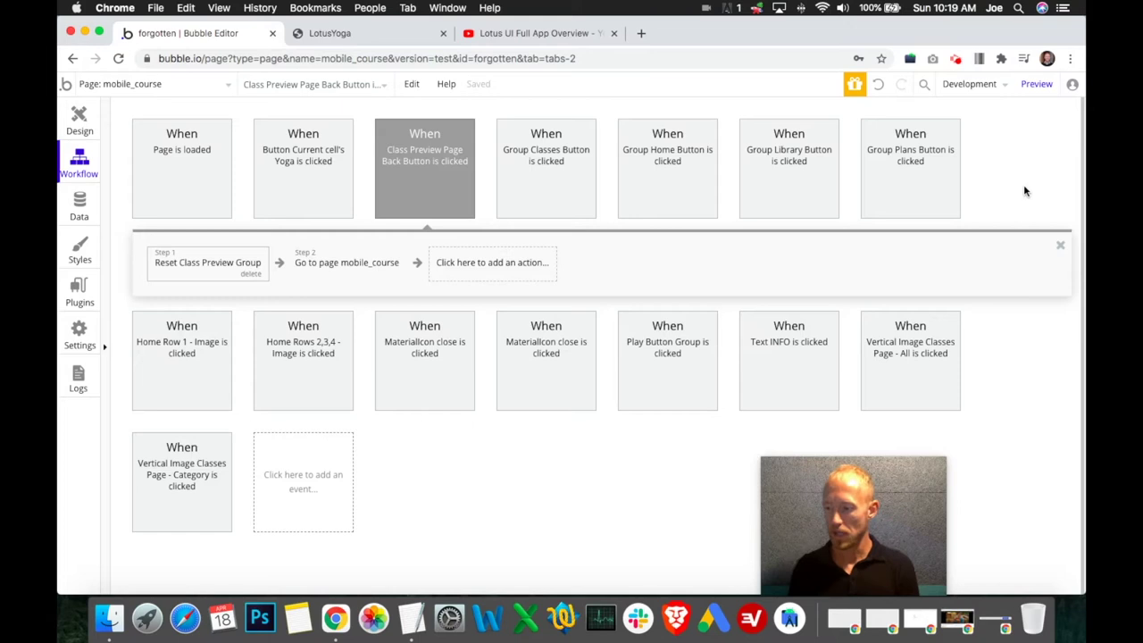
click(1060, 245)
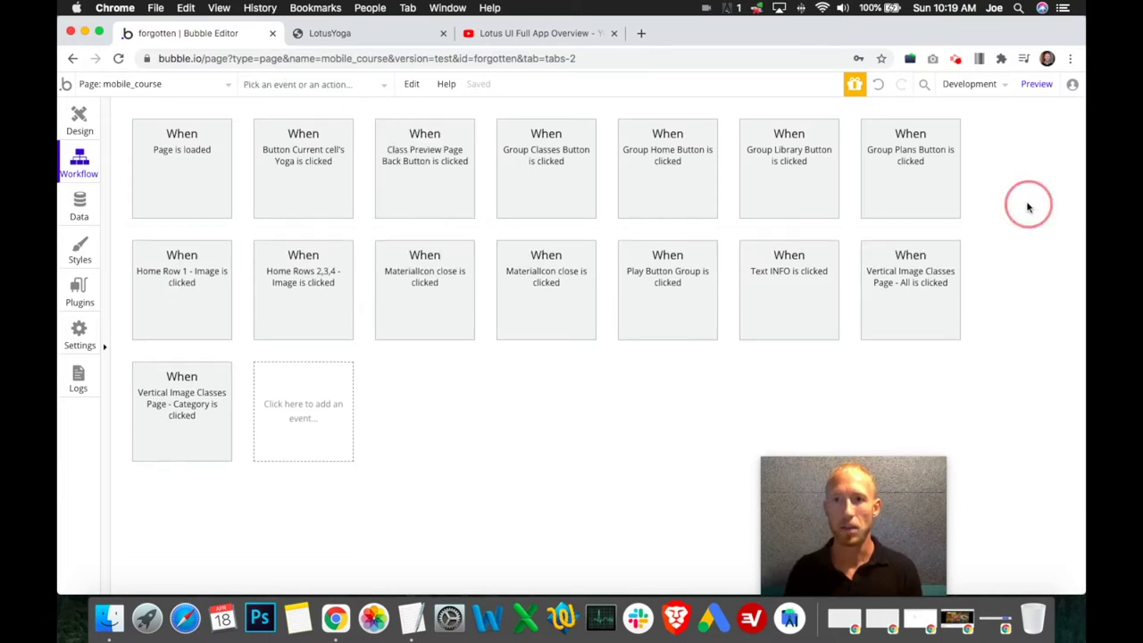
- Return to the page design and hide the Class Preview Group on the canvas
click(79, 119)
click(183, 182)
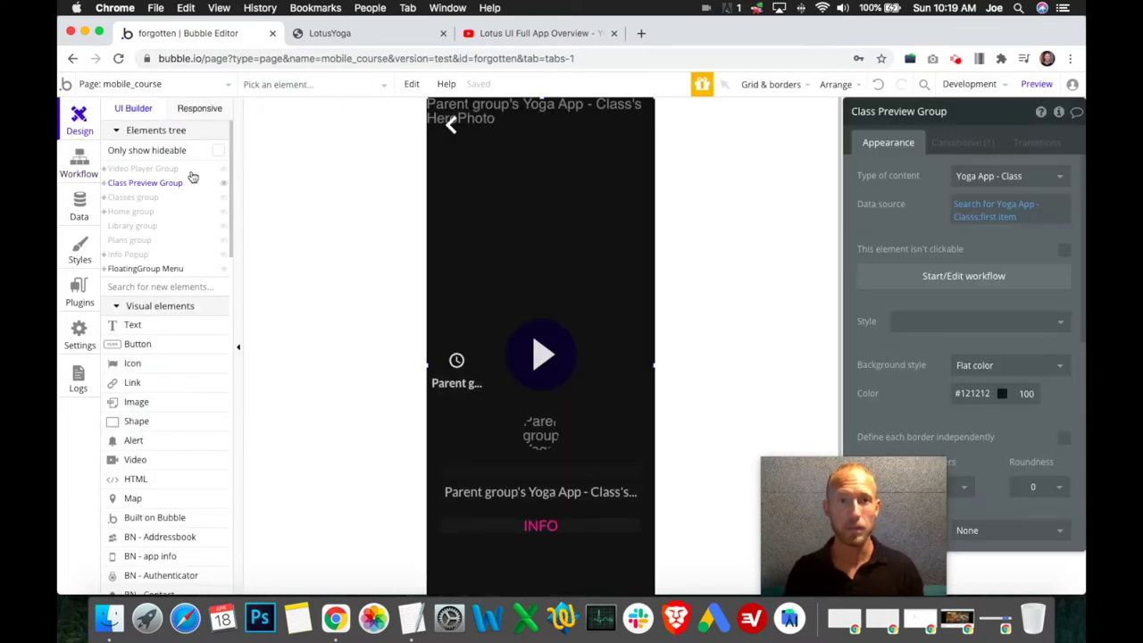
click(224, 182)
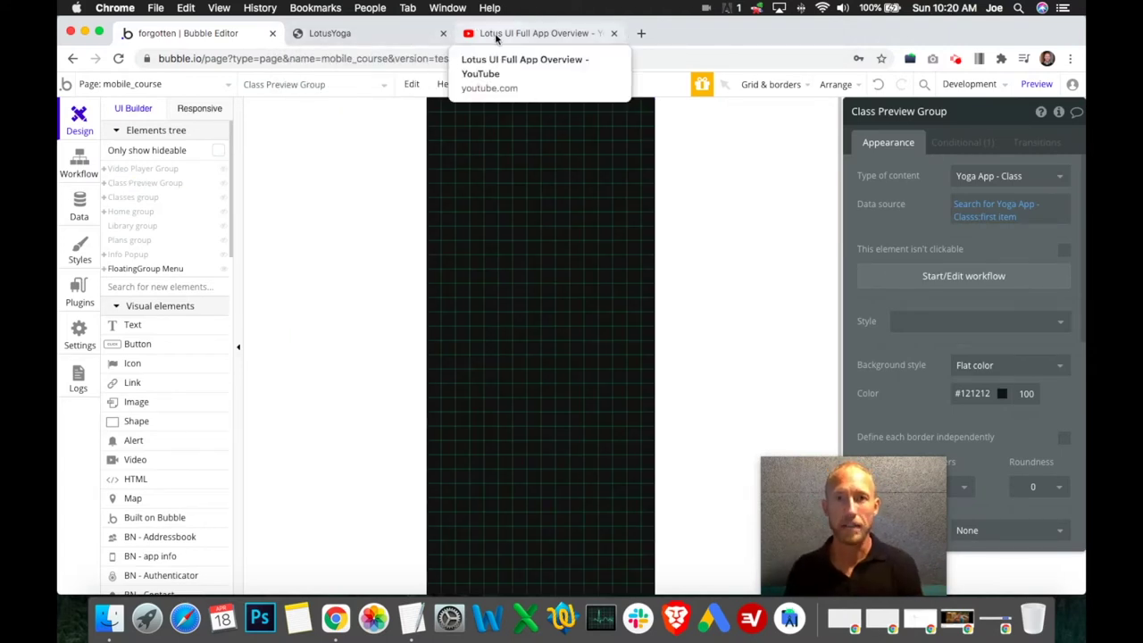
- View the Plans page in the LotusYoga app preview, and play the Lotus UI Full App Overview video on YouTube
click(385, 36)
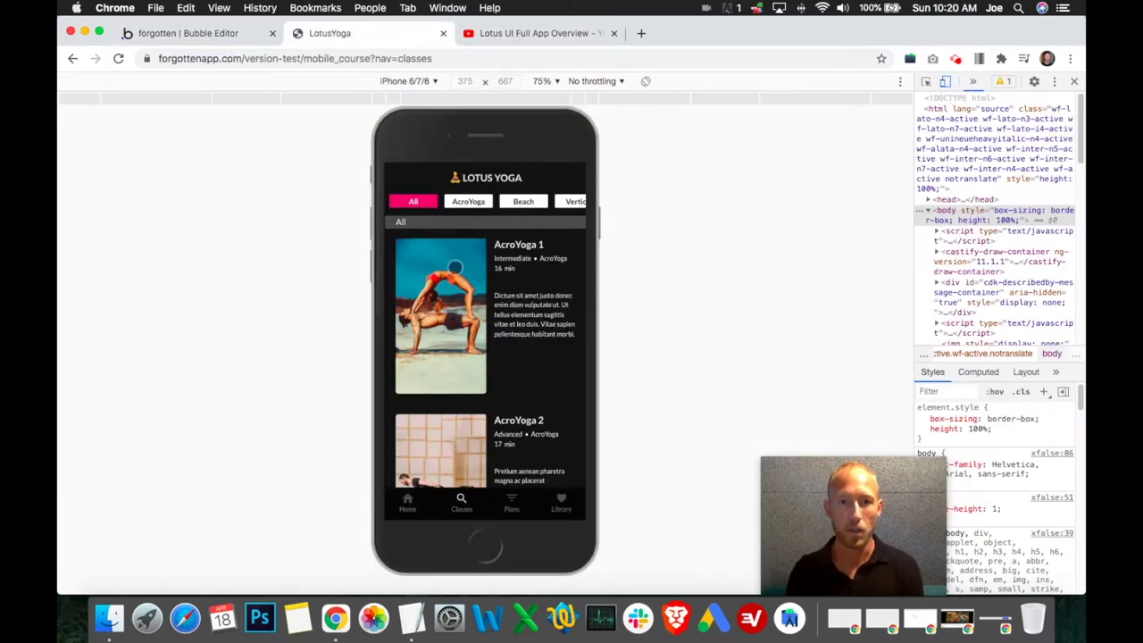
click(513, 500)
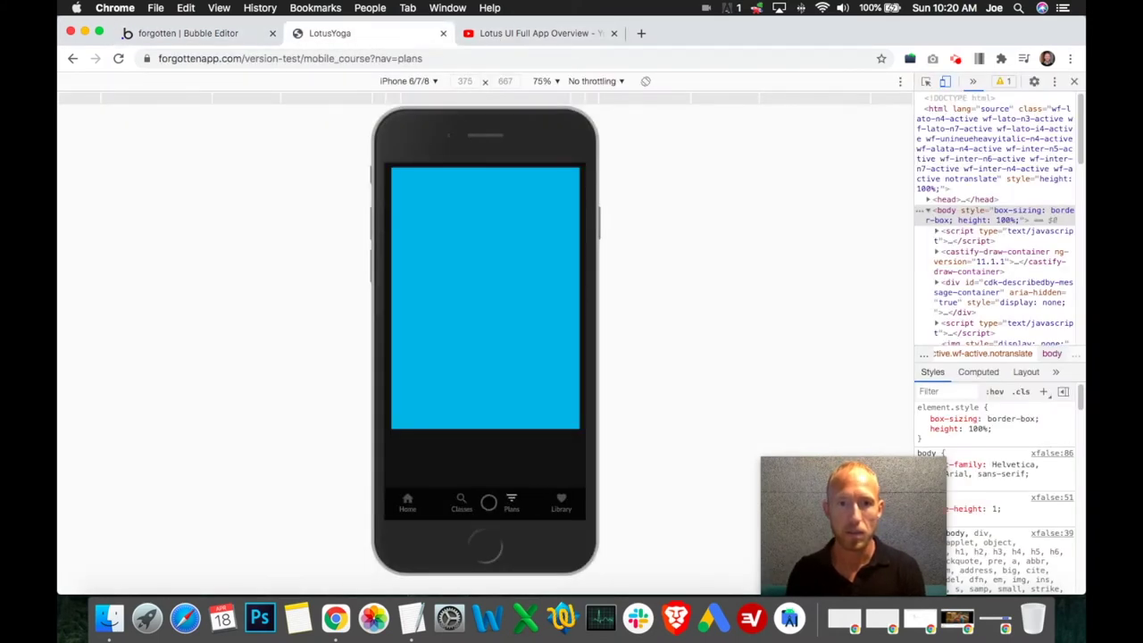
click(545, 36)
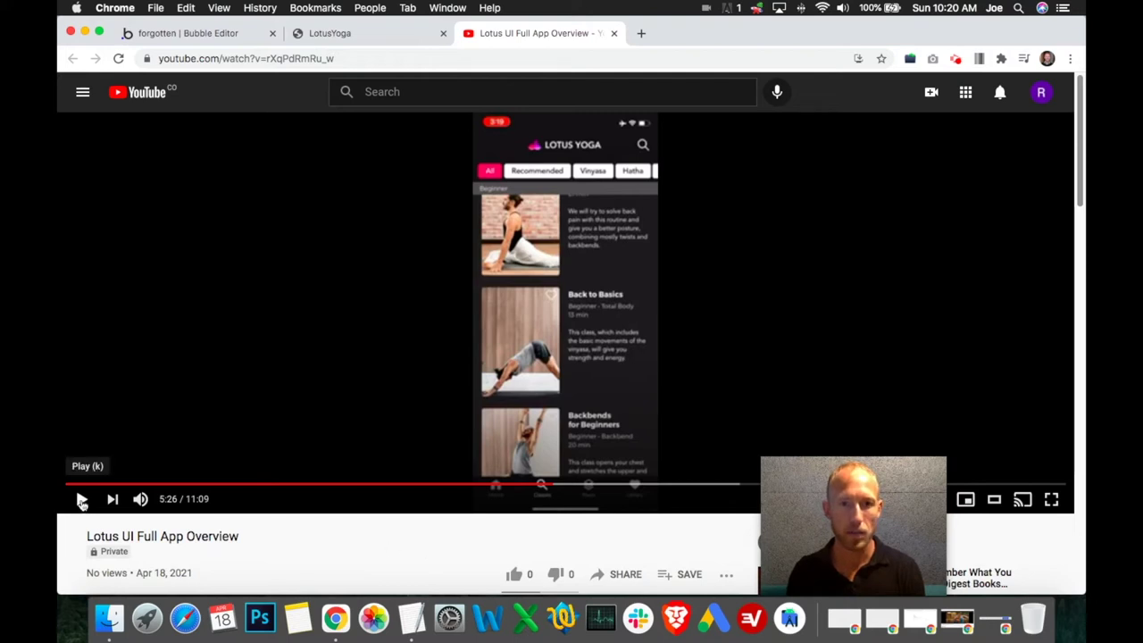
click(82, 502)
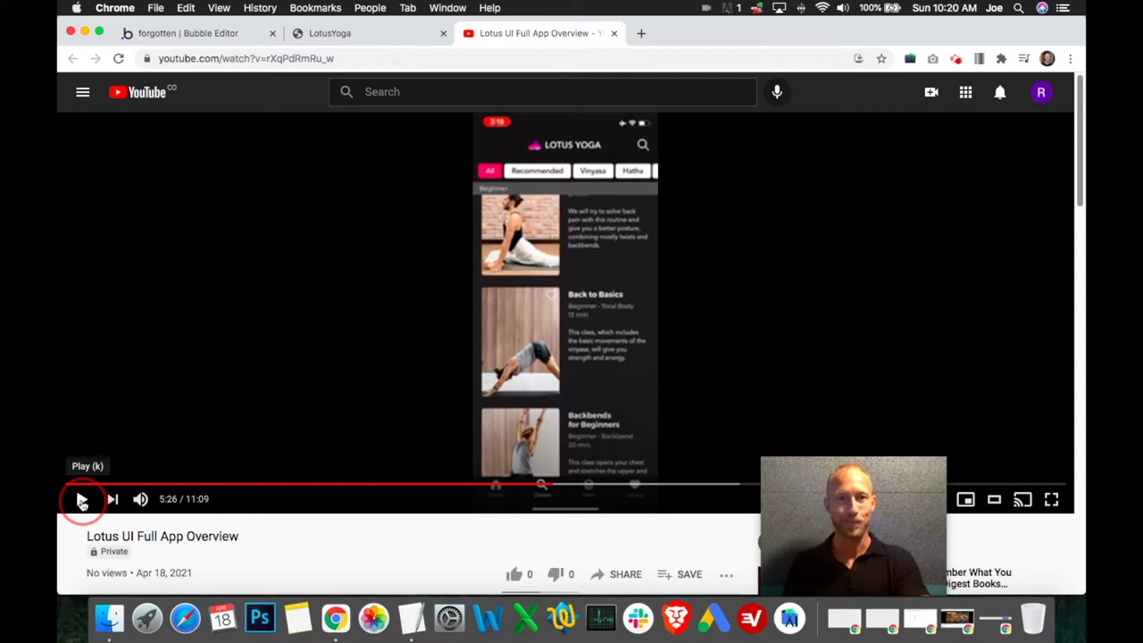
click(81, 500)
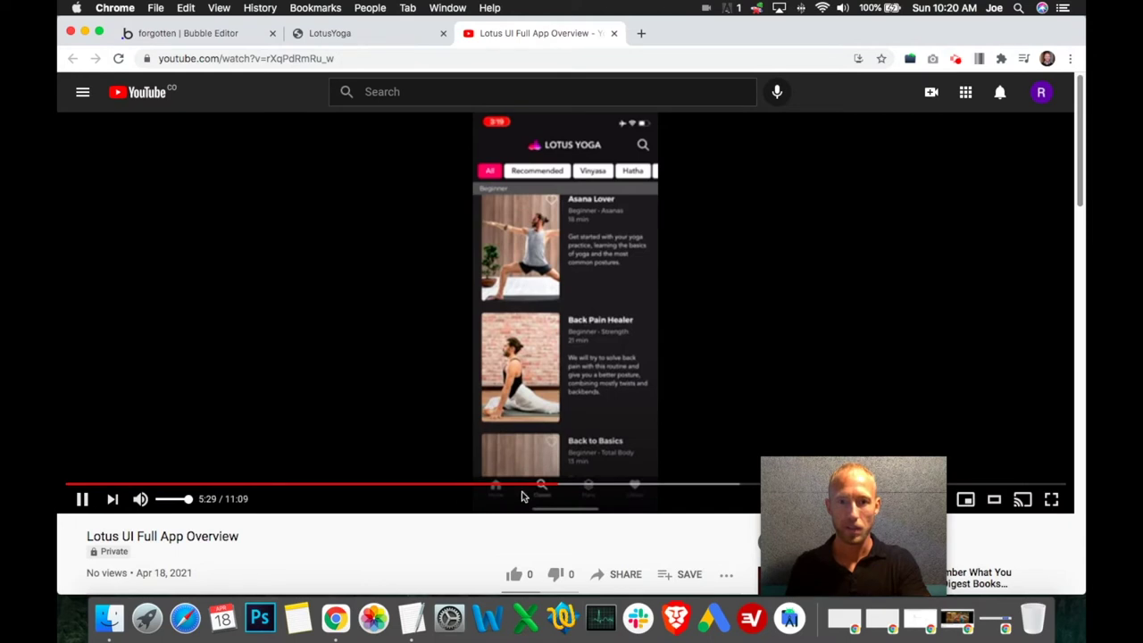
- Rewind the overview video to the reference app's yoga program list and pause at 5:31 to examine the Plans layout
mouse_move(902, 511)
drag(901, 511, 936, 515)
click(694, 543)
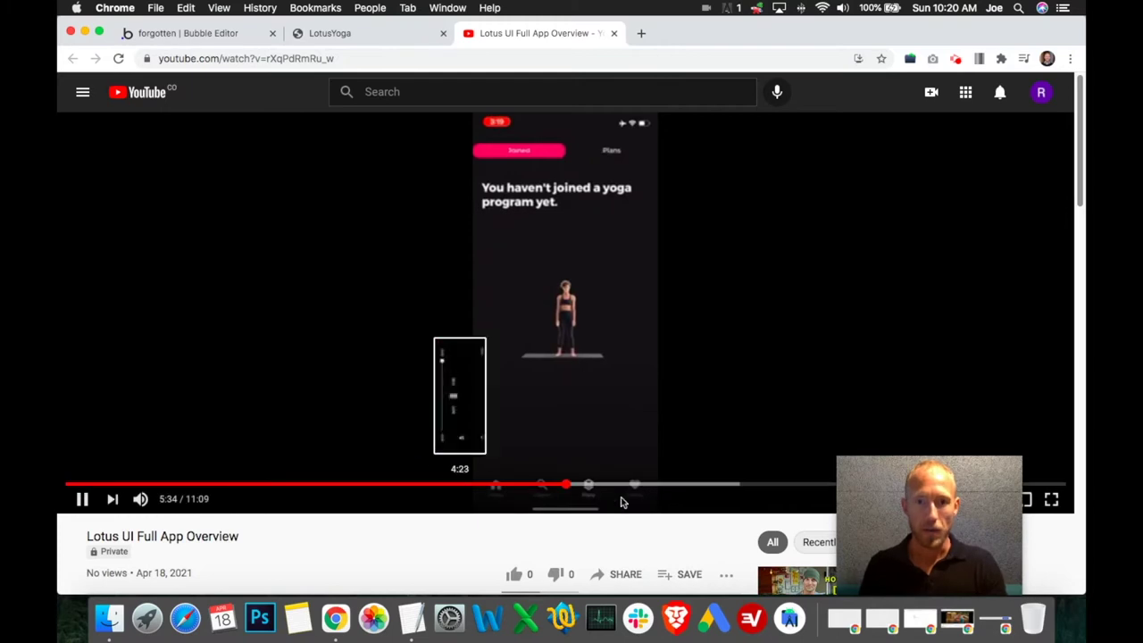
click(564, 485)
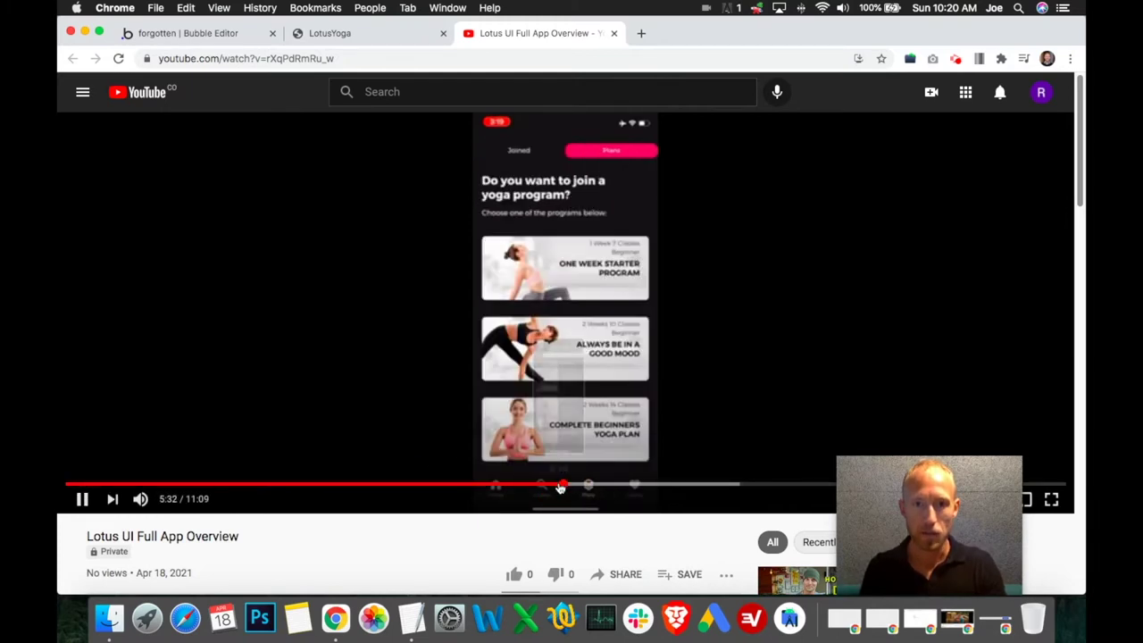
click(561, 485)
click(82, 498)
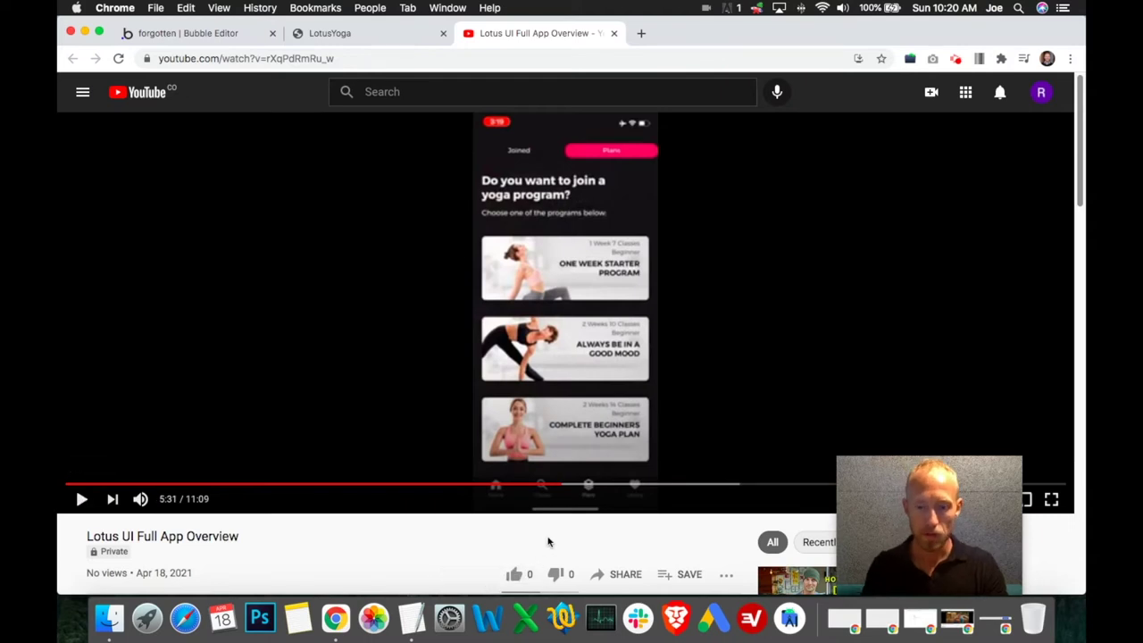
scroll(603, 485, up, 3)
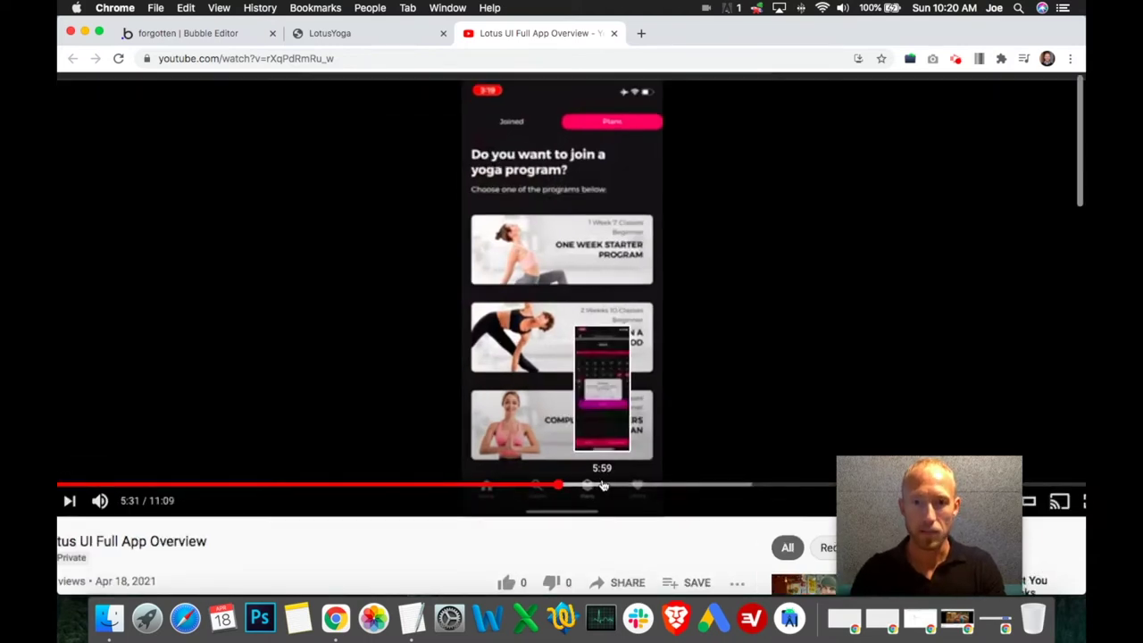
scroll(603, 485, down, 3)
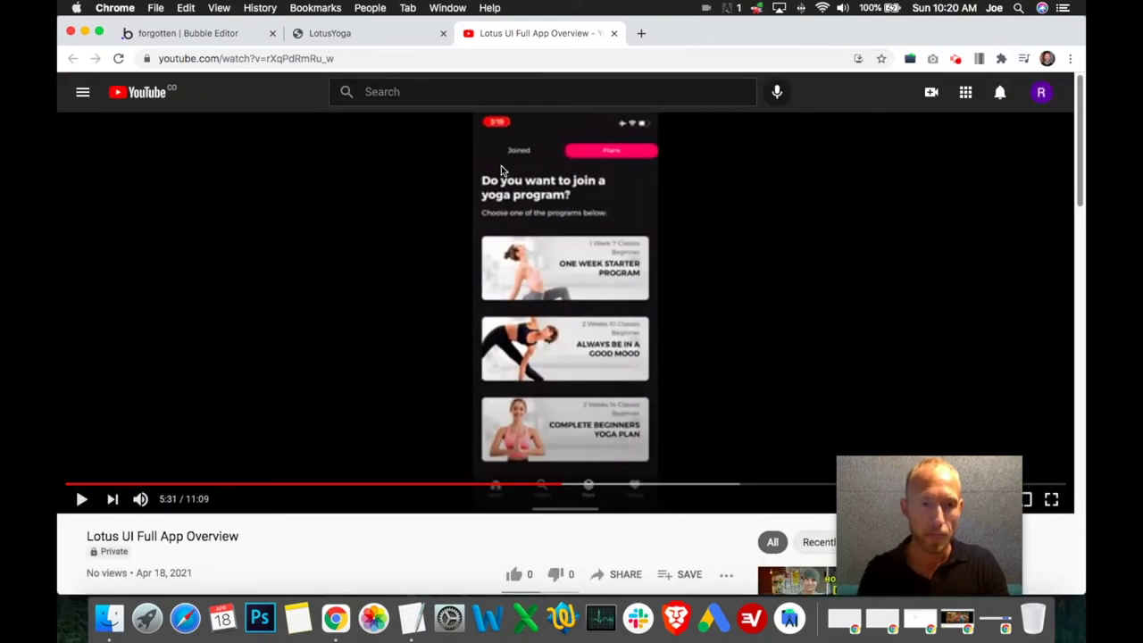
- Play the video in short stretches, examining the Joined and Plans views, and pause on the One Week Starter Program page
click(80, 499)
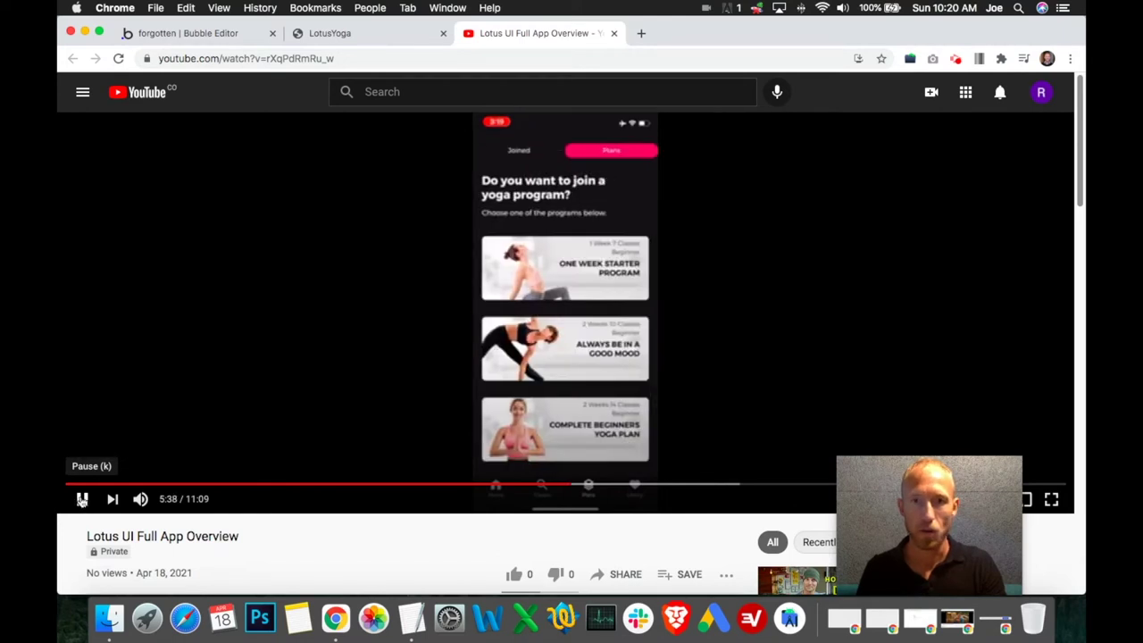
click(82, 499)
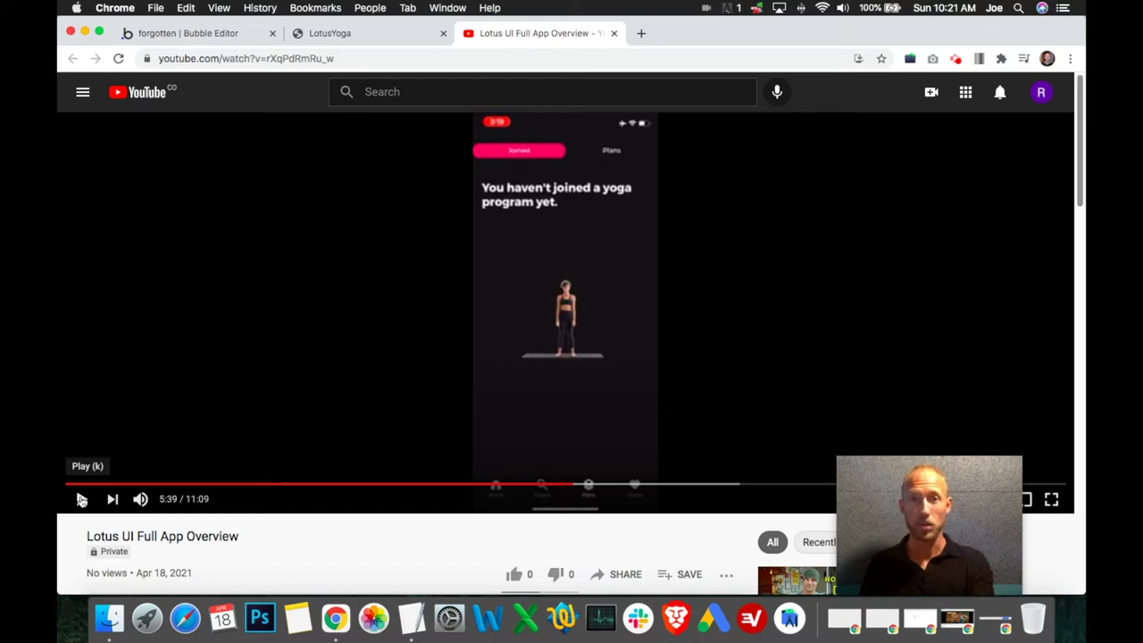
click(82, 500)
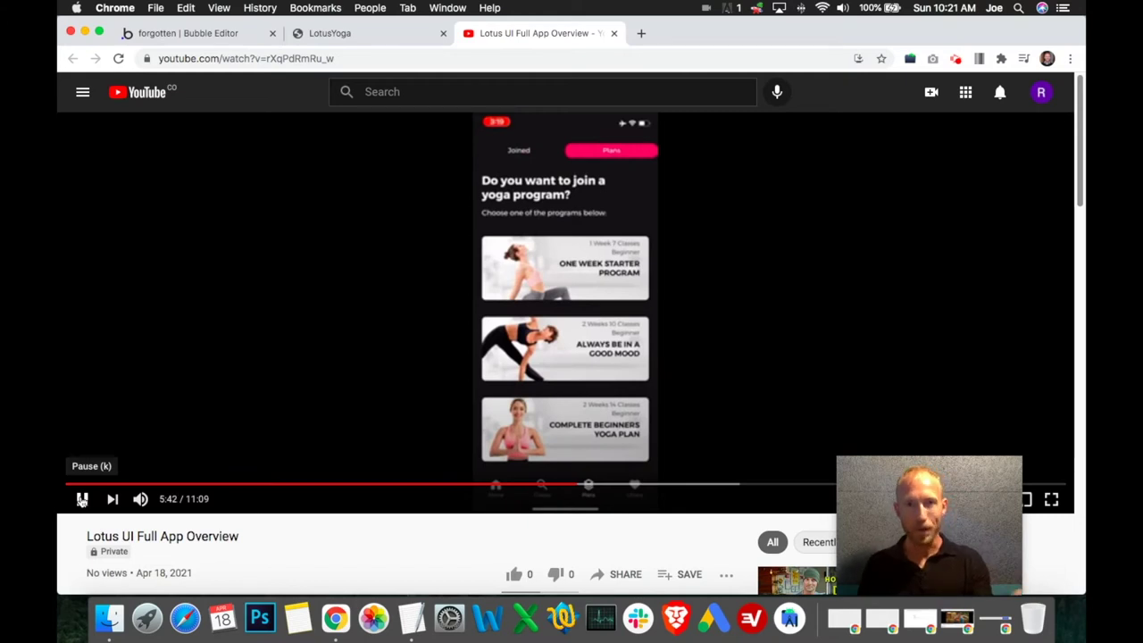
click(81, 499)
click(82, 500)
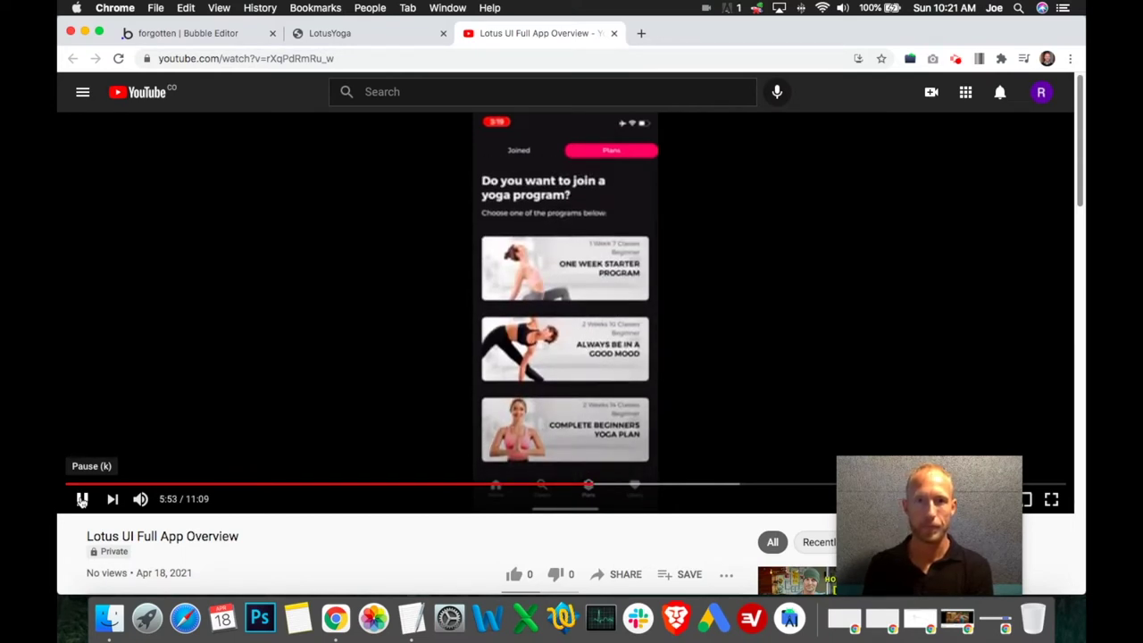
click(81, 500)
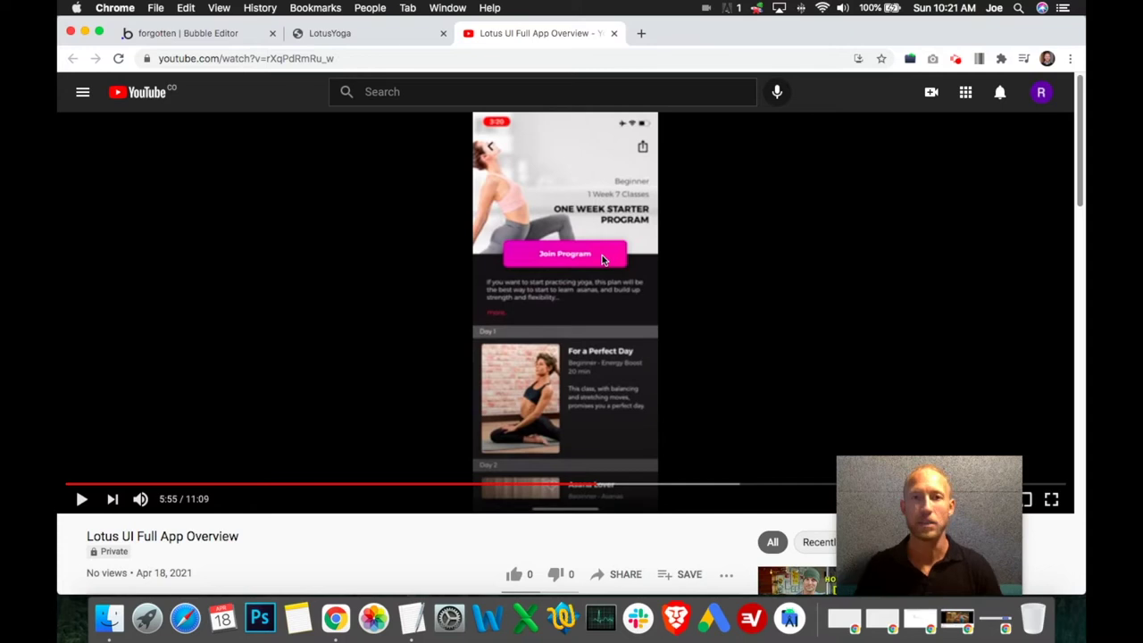
- Switch to the LotusYoga app preview and open the AcroYoga 1 class preview from the Classes page
click(385, 33)
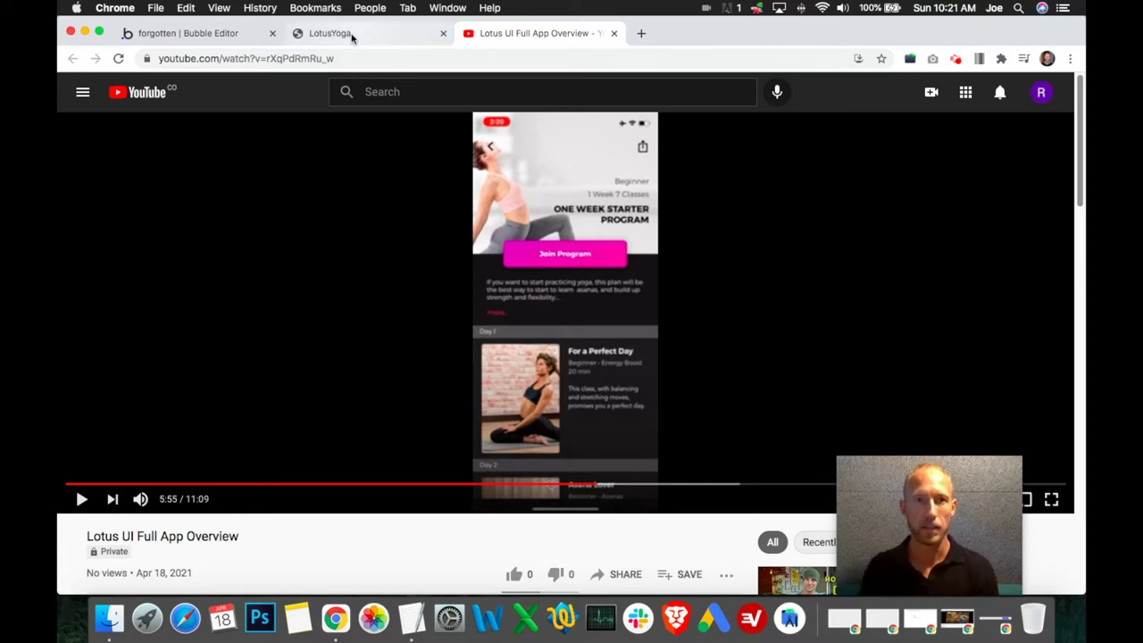
click(453, 498)
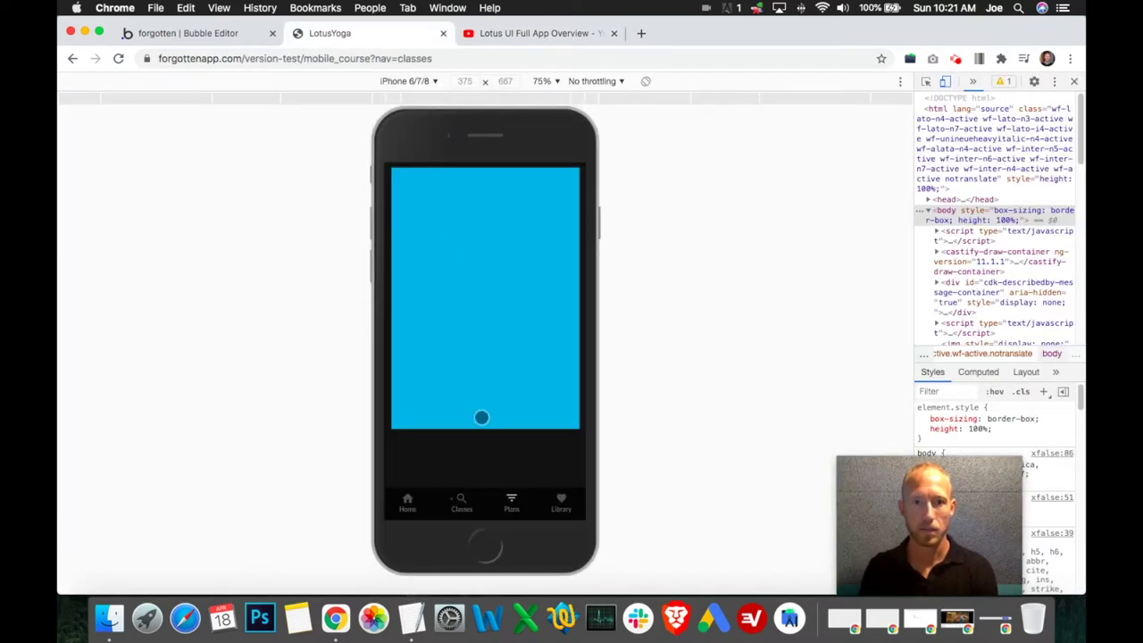
click(444, 347)
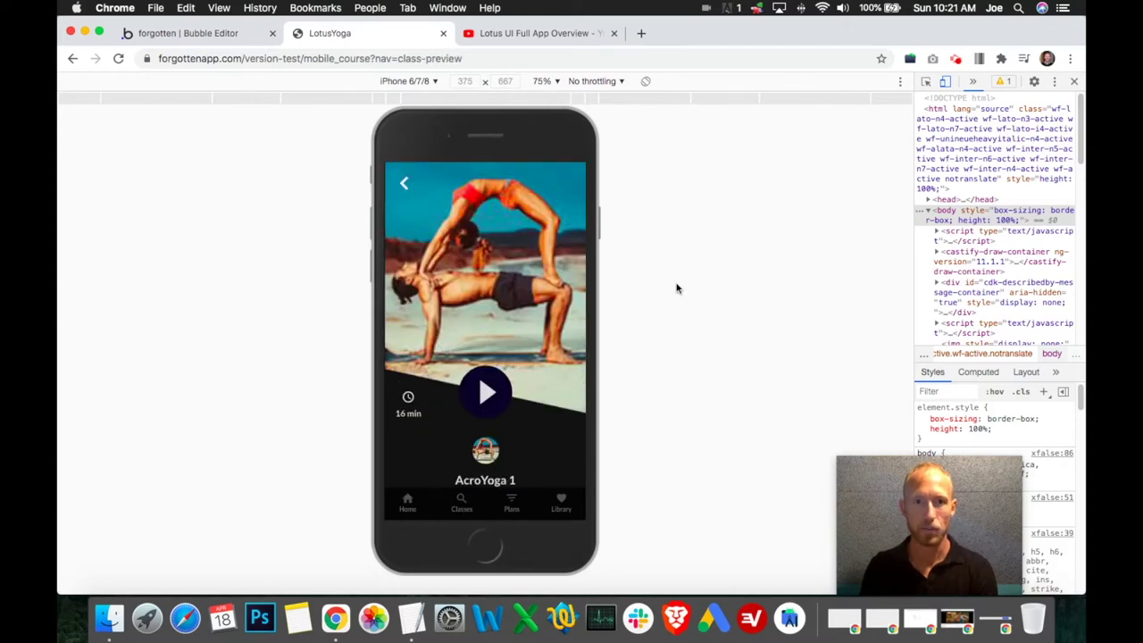
- Return to the YouTube video and examine the One Week Starter Program page's join button, description and more link
click(536, 34)
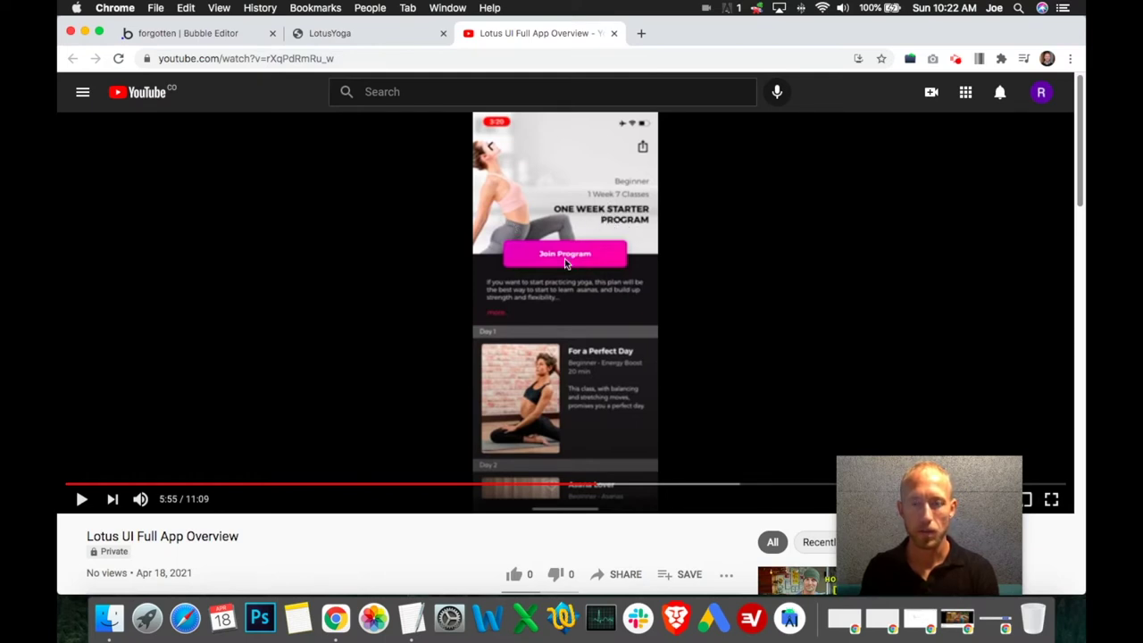
click(532, 308)
click(509, 304)
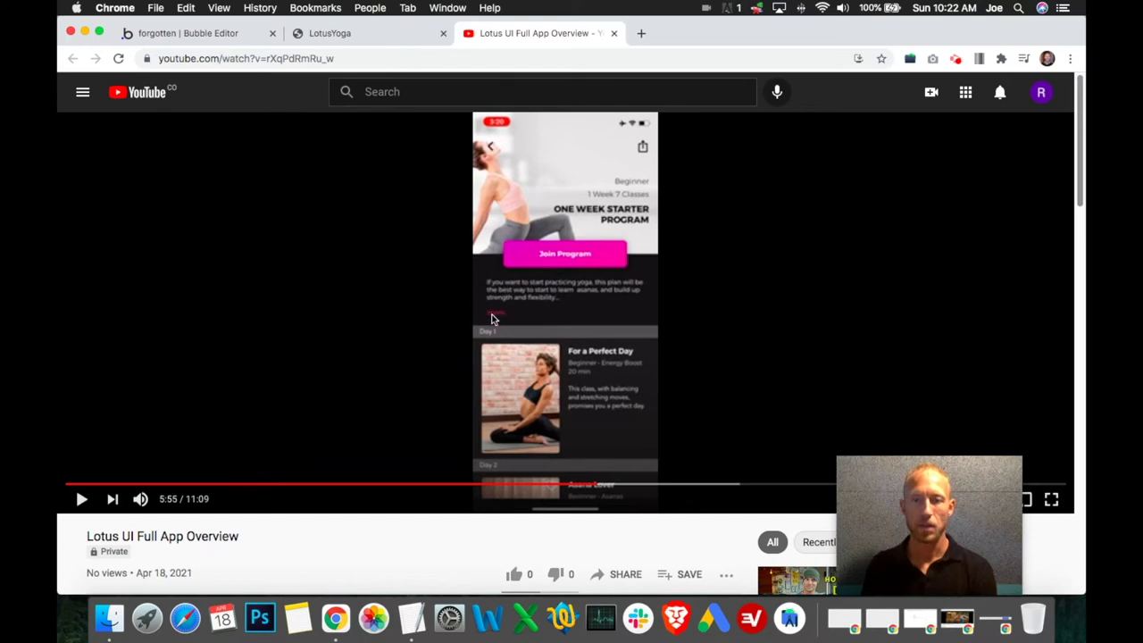
click(489, 322)
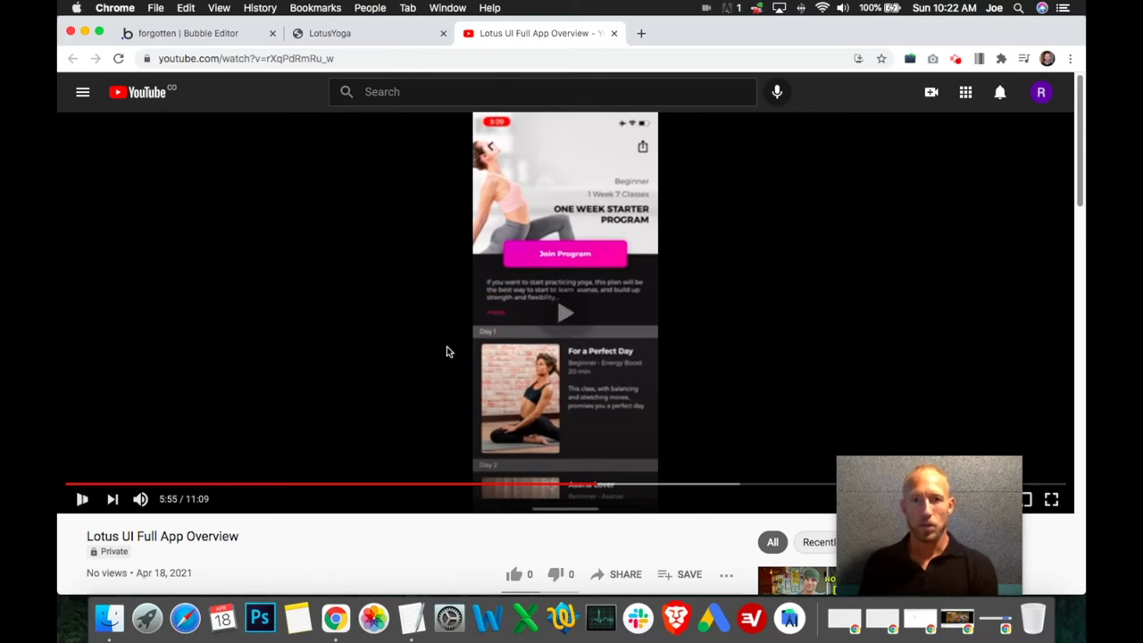
- Play the video through the Schedule Program page in short stretches and pause at 6:00 to examine the calendar and access prompt
click(448, 367)
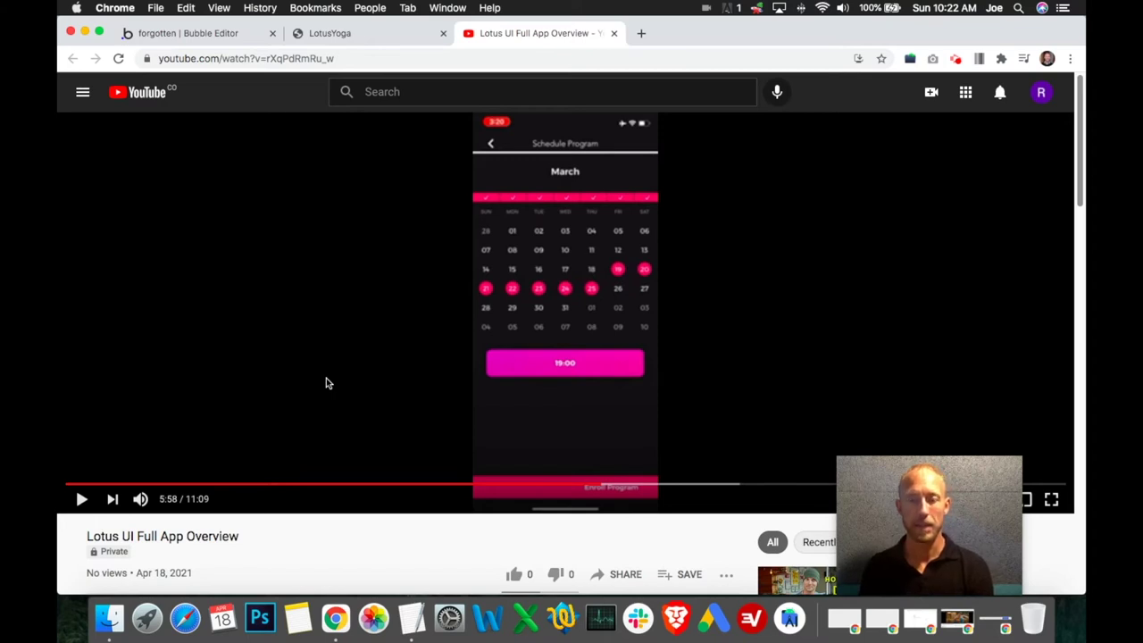
click(326, 383)
click(328, 380)
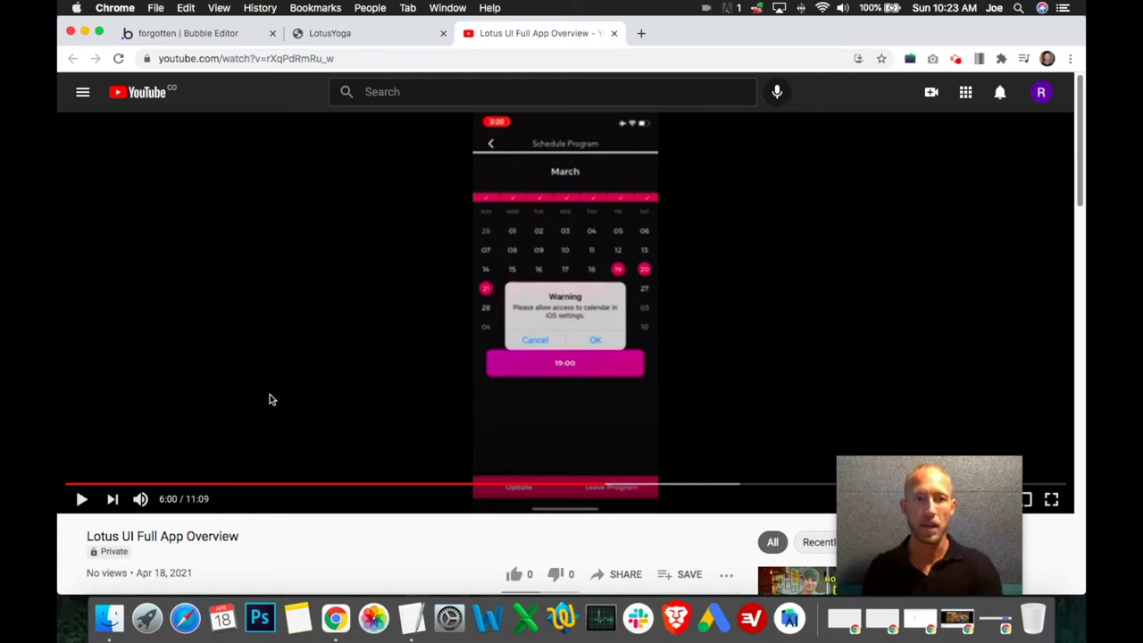
- Continue the video to 6:15 and pause to examine the Joined view's day-by-day class list for the One Week Starter Program
click(82, 500)
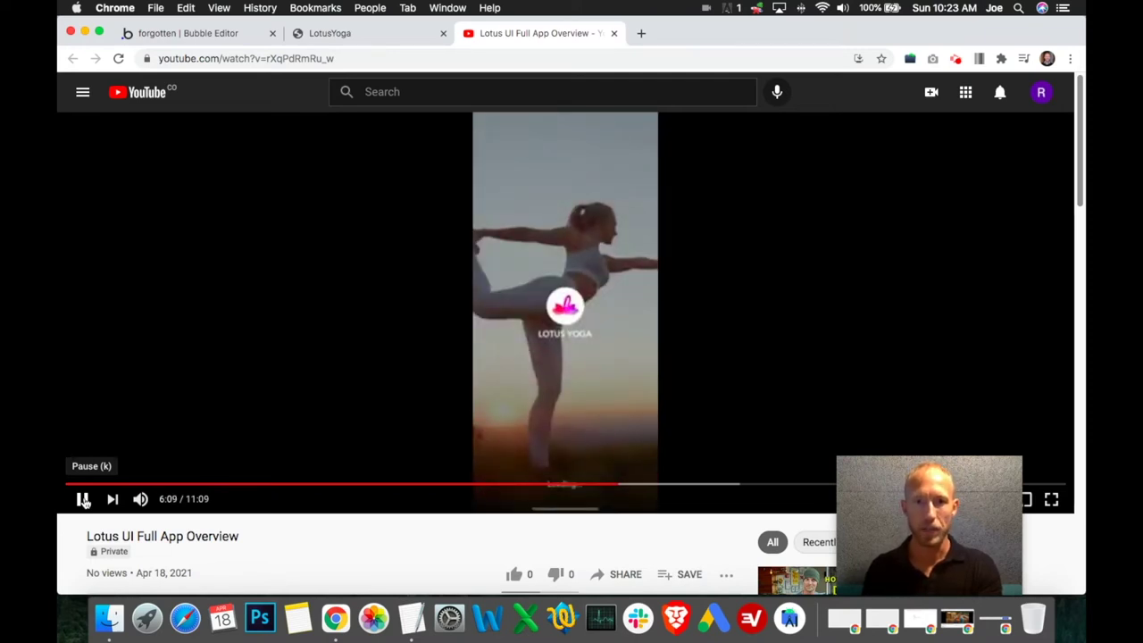
click(83, 500)
click(83, 501)
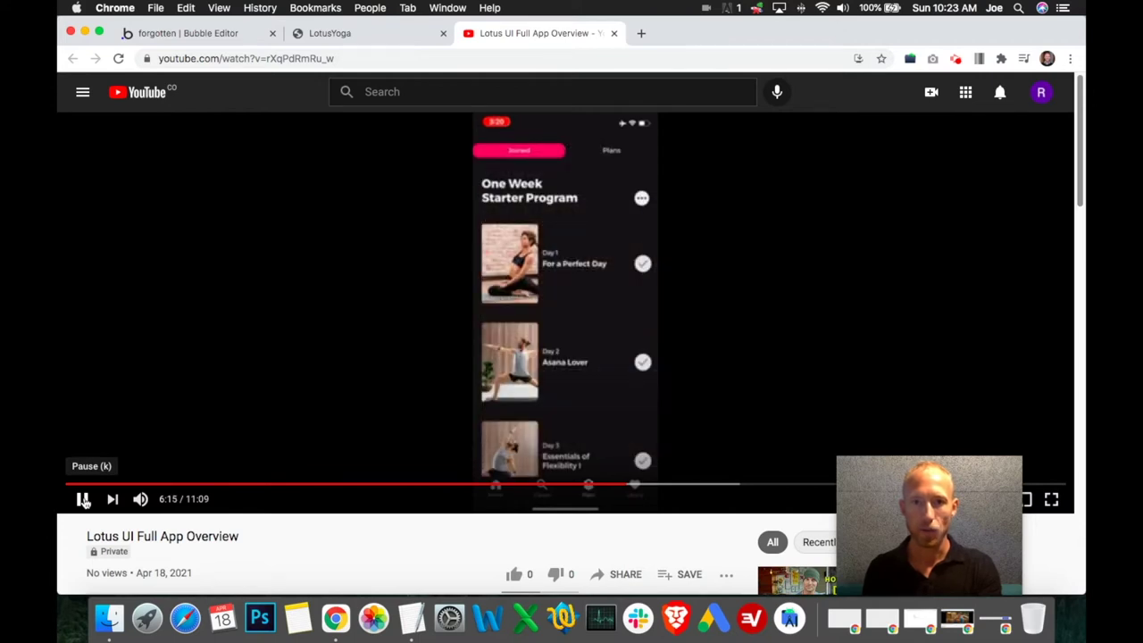
click(83, 501)
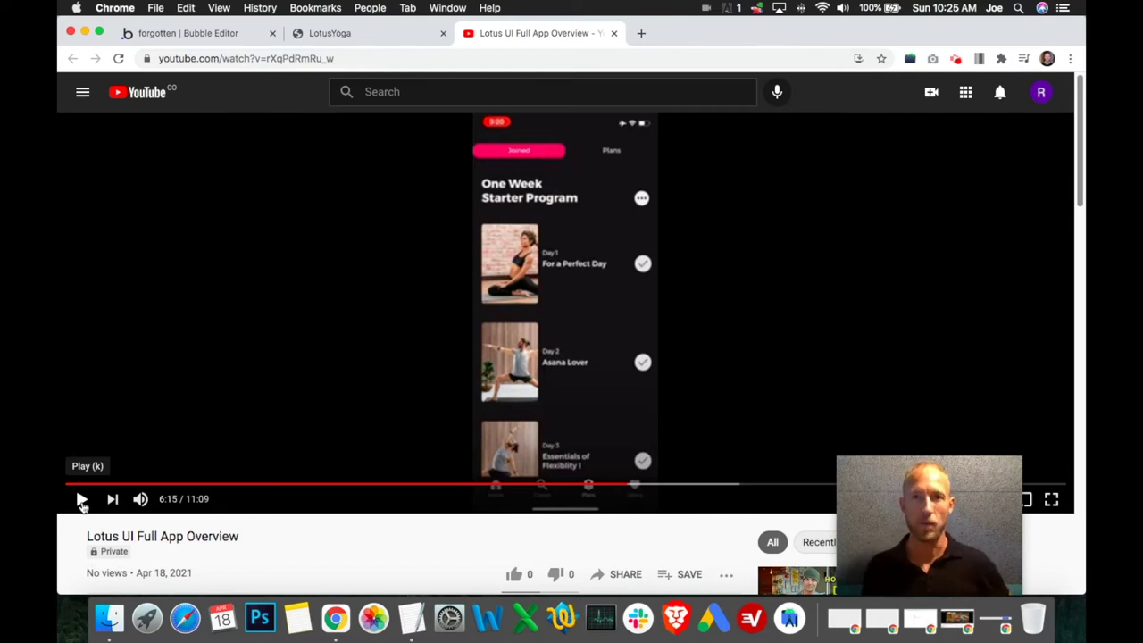
- Advance the video to 6:18 and examine the Program Menu's Update Program and Cancel options up close
click(81, 501)
click(81, 502)
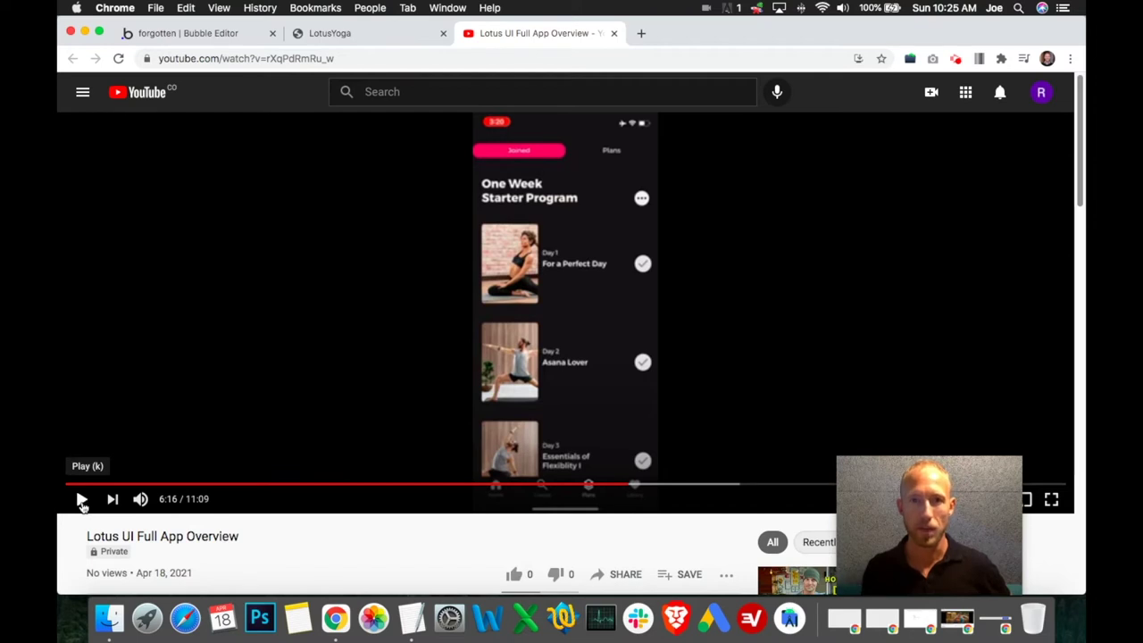
click(82, 501)
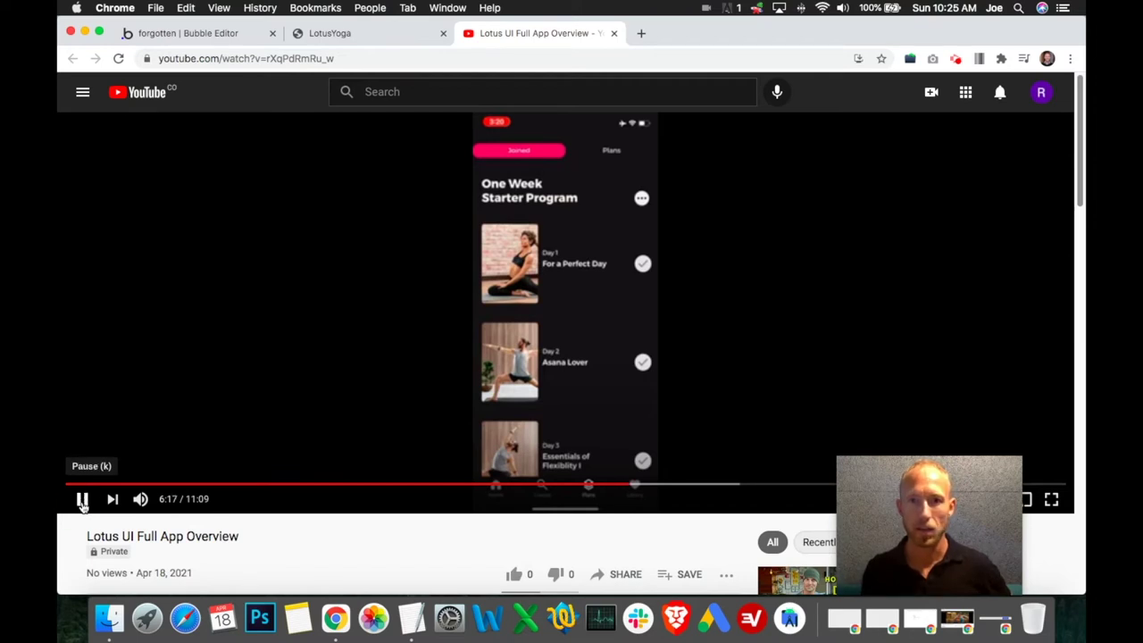
click(82, 501)
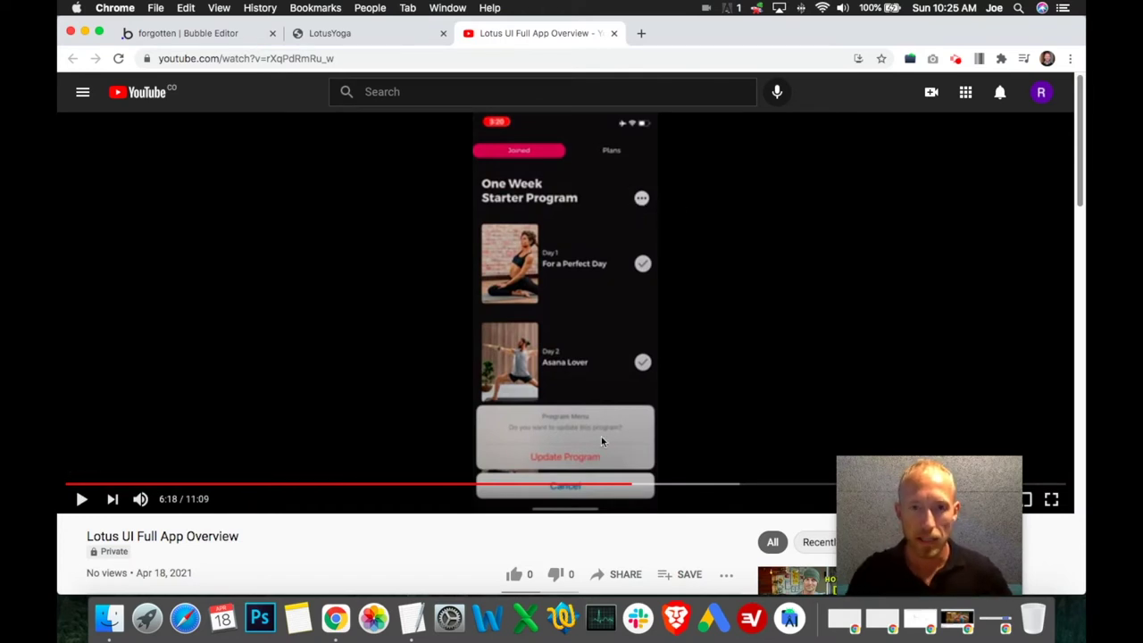
scroll(601, 436, up, 5)
scroll(601, 439, up, 1)
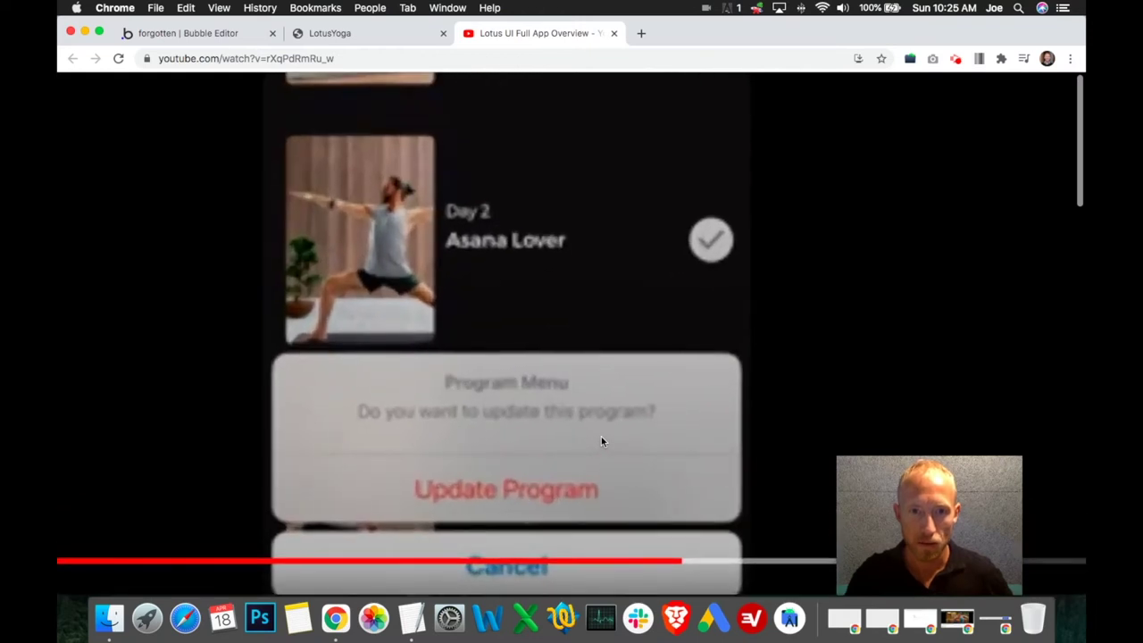
scroll(601, 441, down, 6)
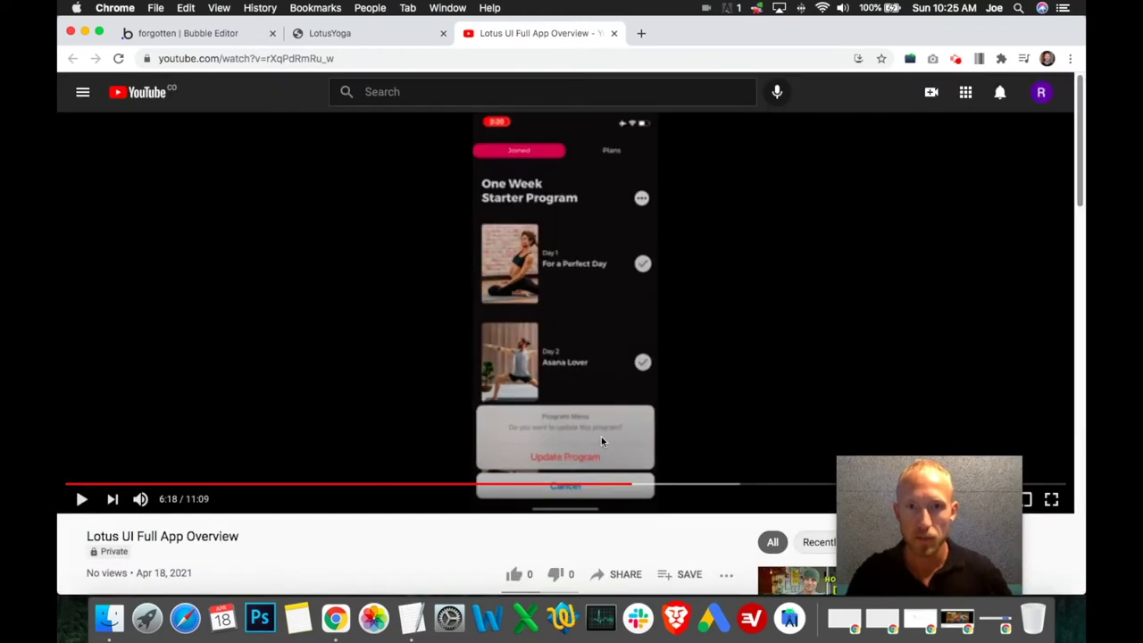
- Play the video in short stretches from the Program Menu to the list of programs in the Plans view, pausing at 6:23
click(80, 502)
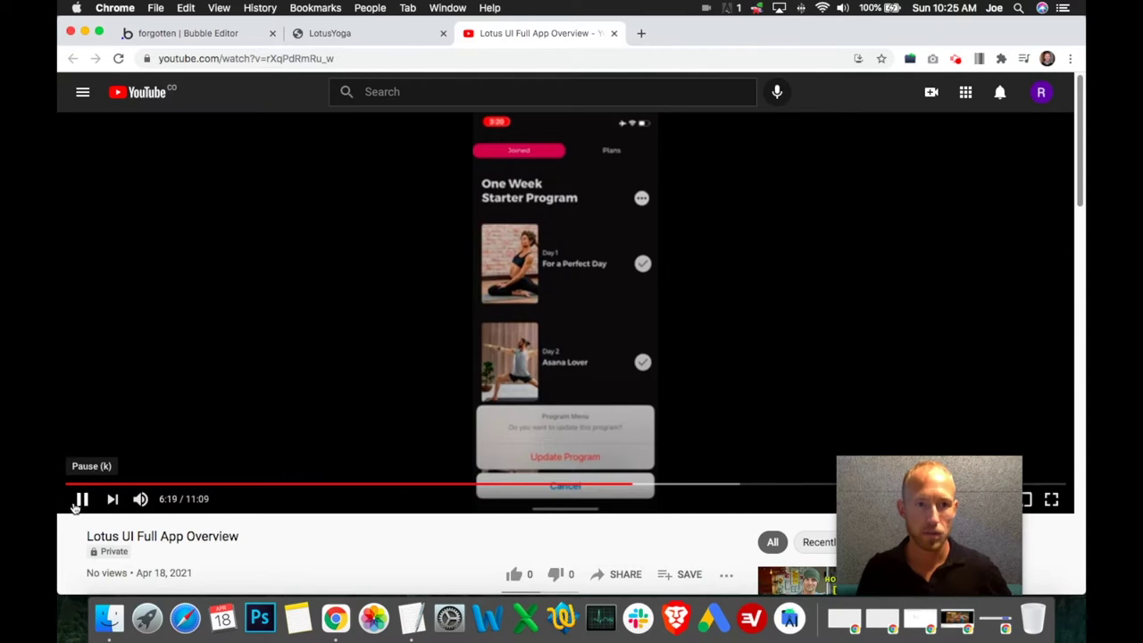
click(80, 502)
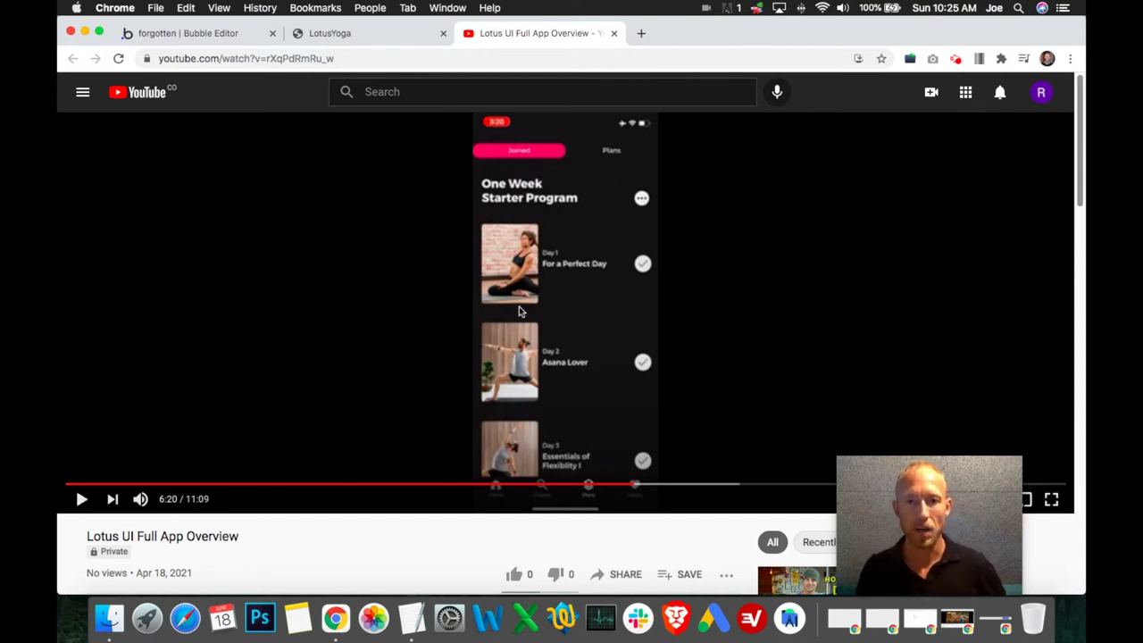
click(81, 501)
click(81, 501)
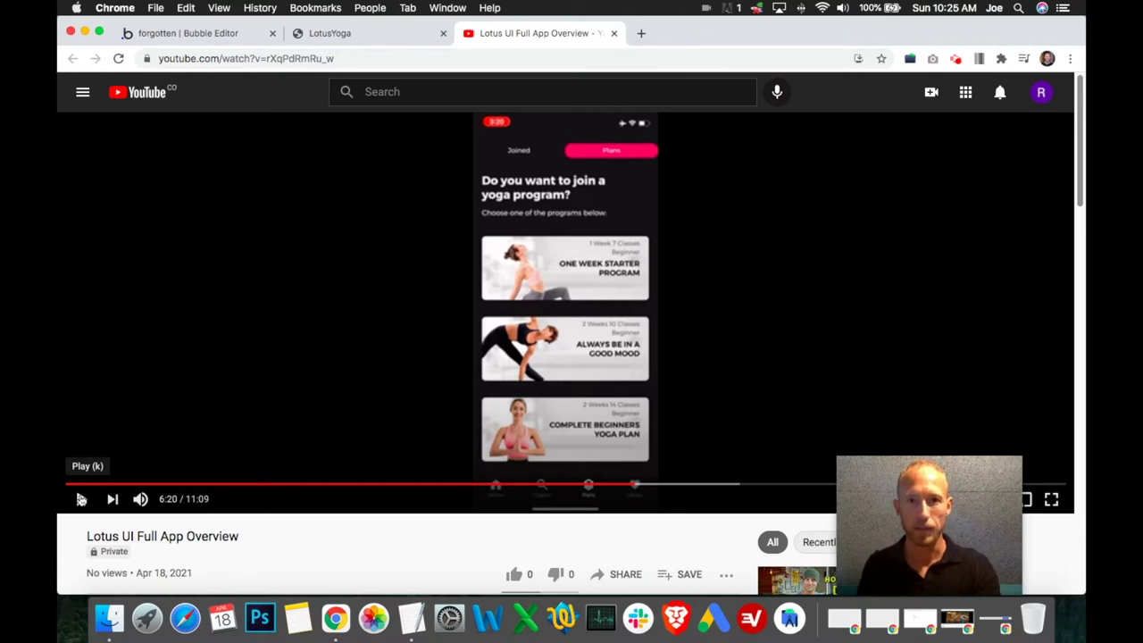
click(81, 500)
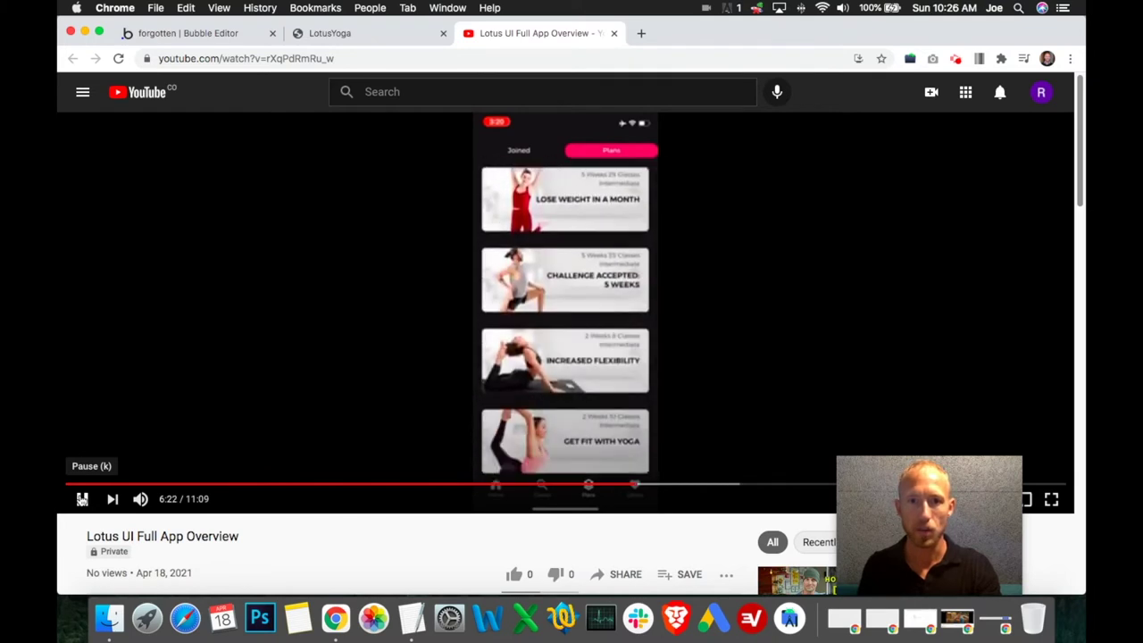
click(81, 499)
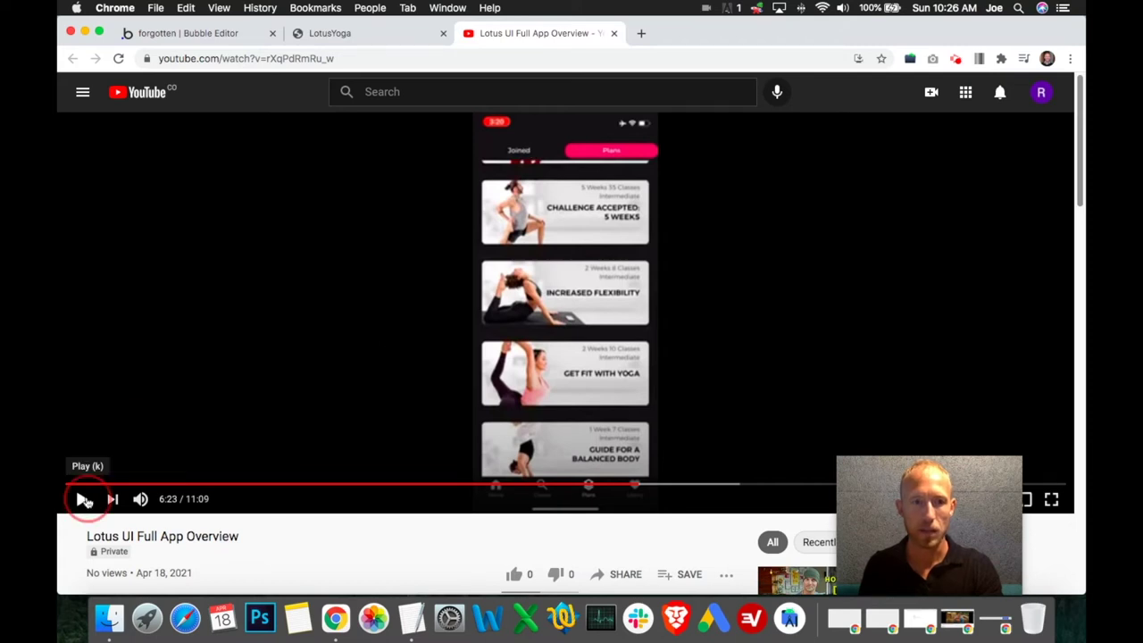
- Play on to examine the Always Be in a Good Mood program page, and pause at 6:43 on the Library section's Profile page
click(84, 500)
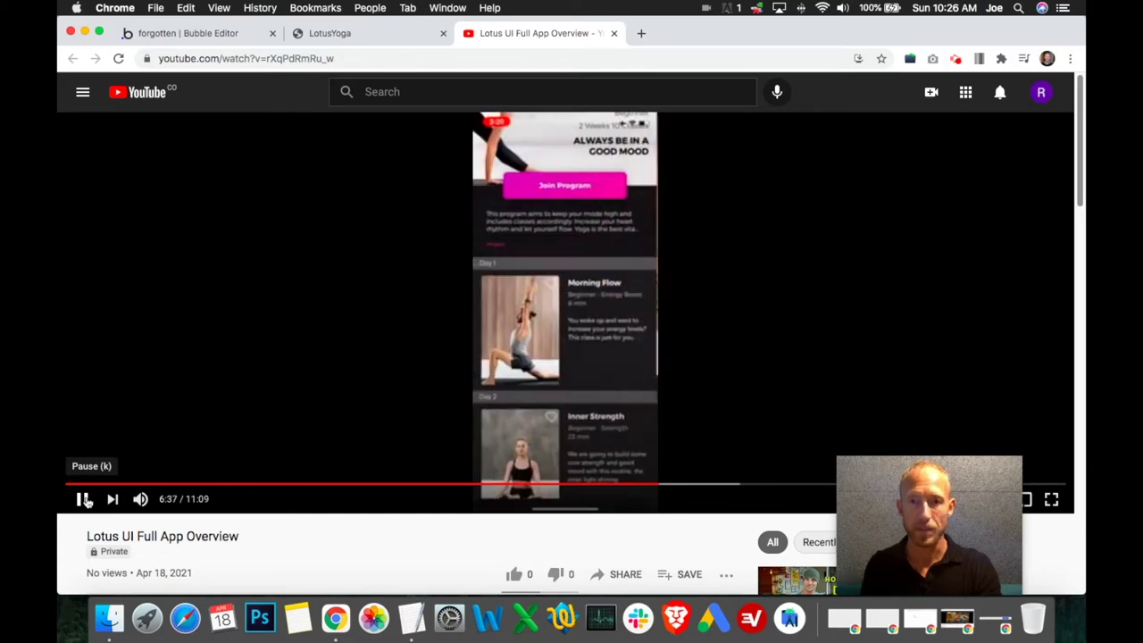
click(84, 501)
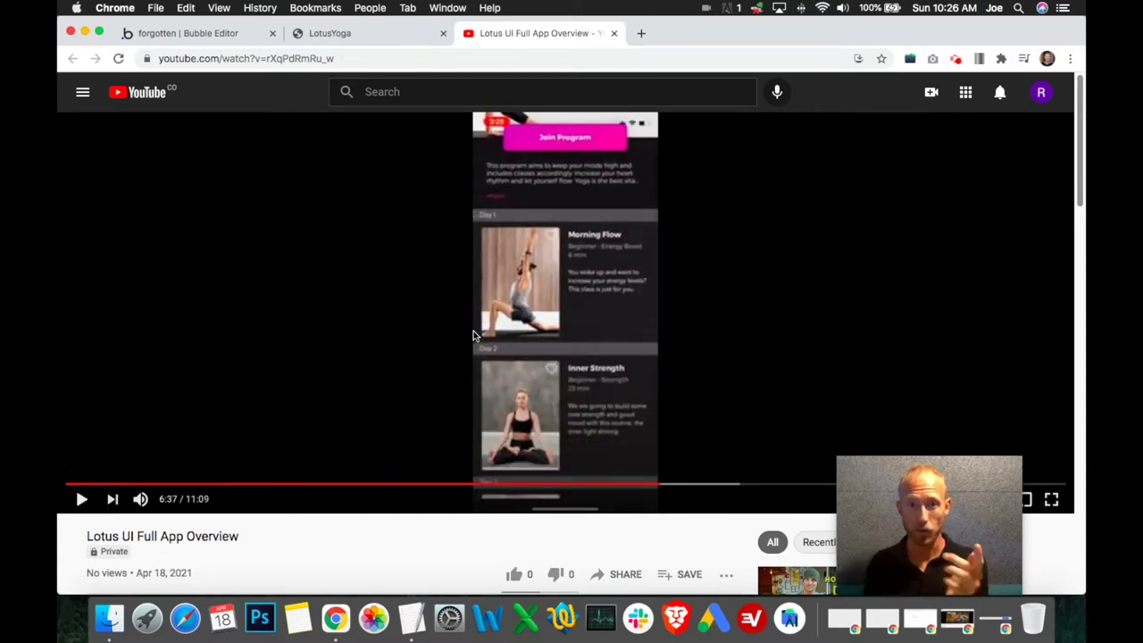
click(83, 500)
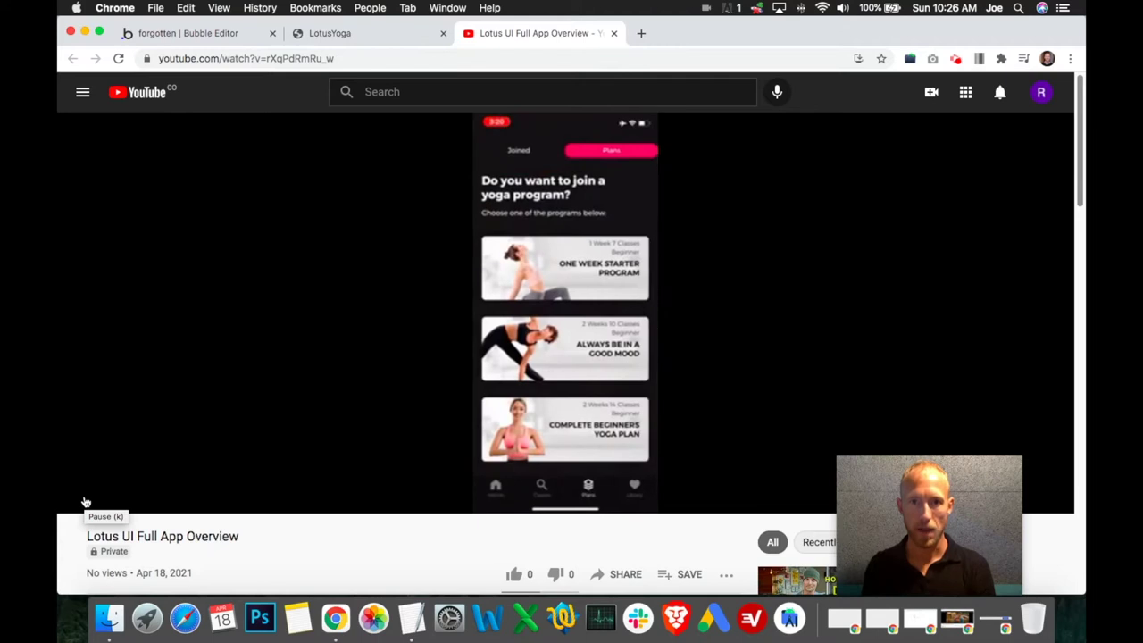
click(85, 500)
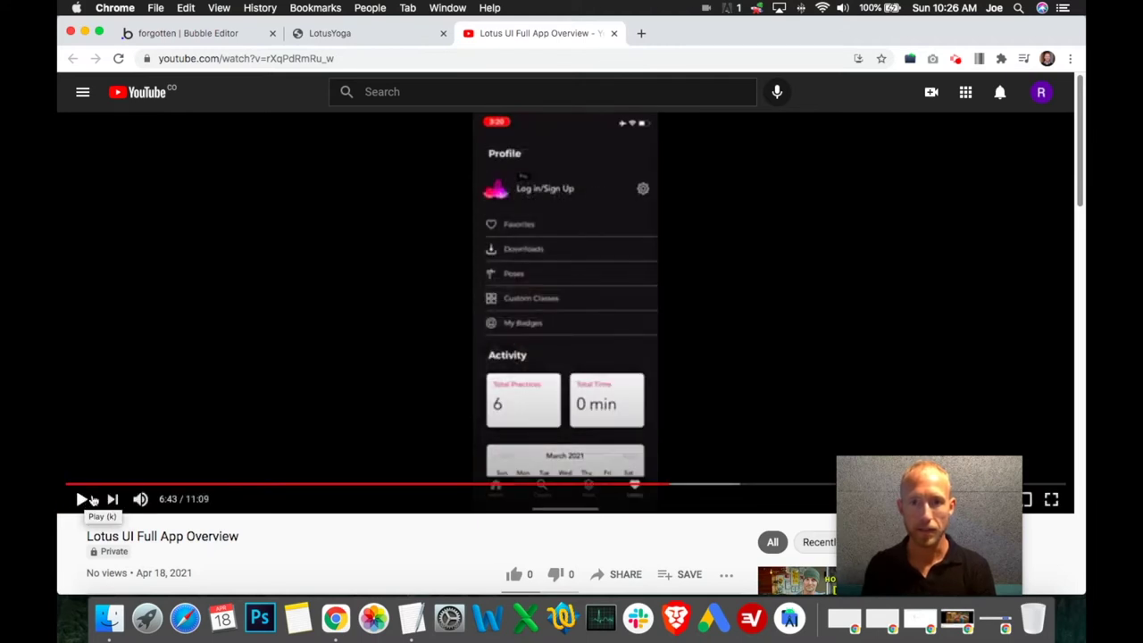
click(637, 488)
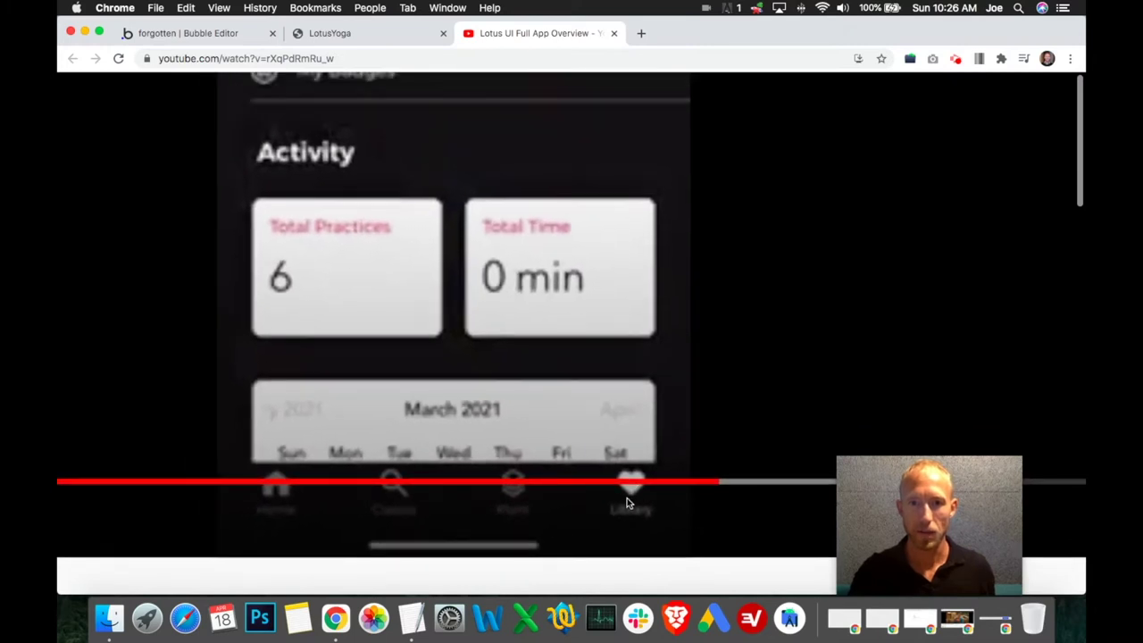
scroll(627, 504, down, 5)
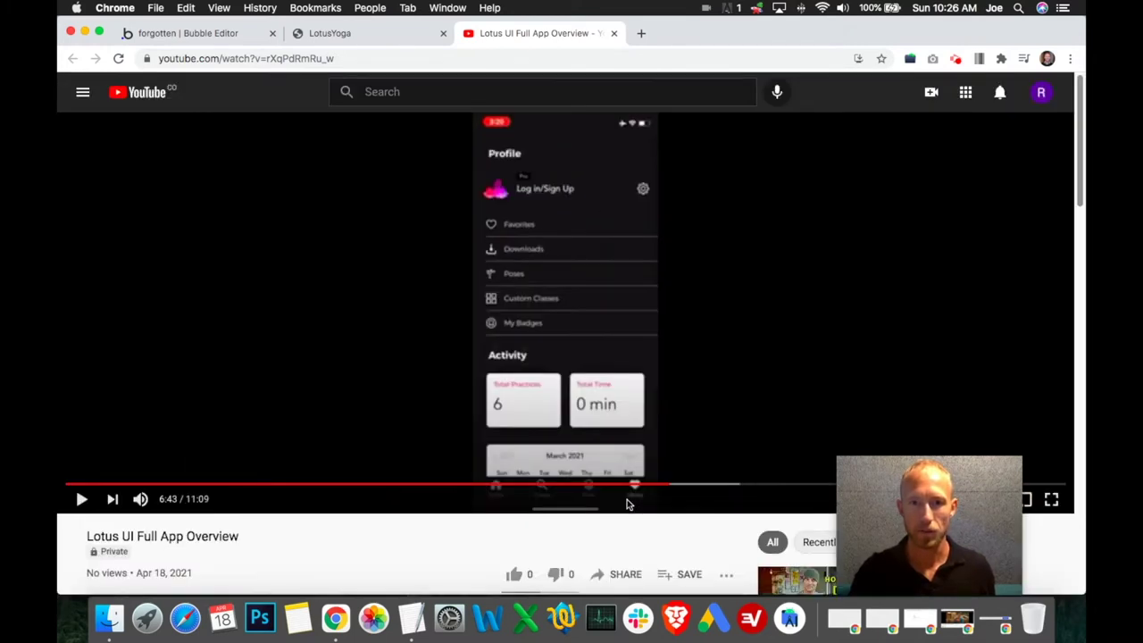
- Rewind the video to the start of the Plans section, review the empty Joined view, and pause on the Plans list at 5:37
click(560, 487)
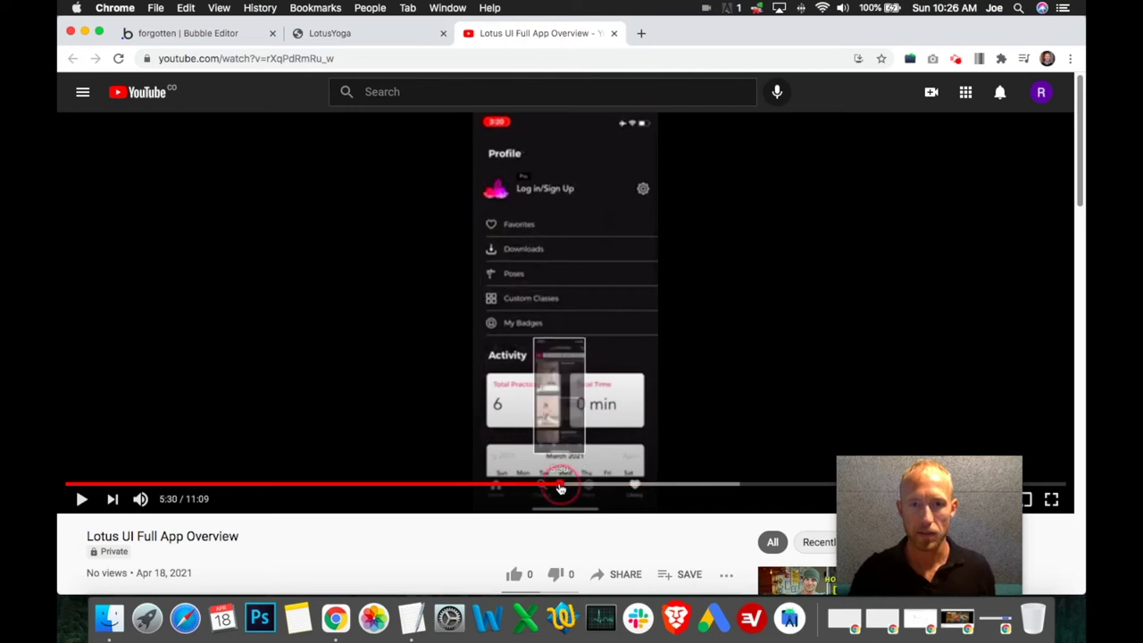
click(579, 487)
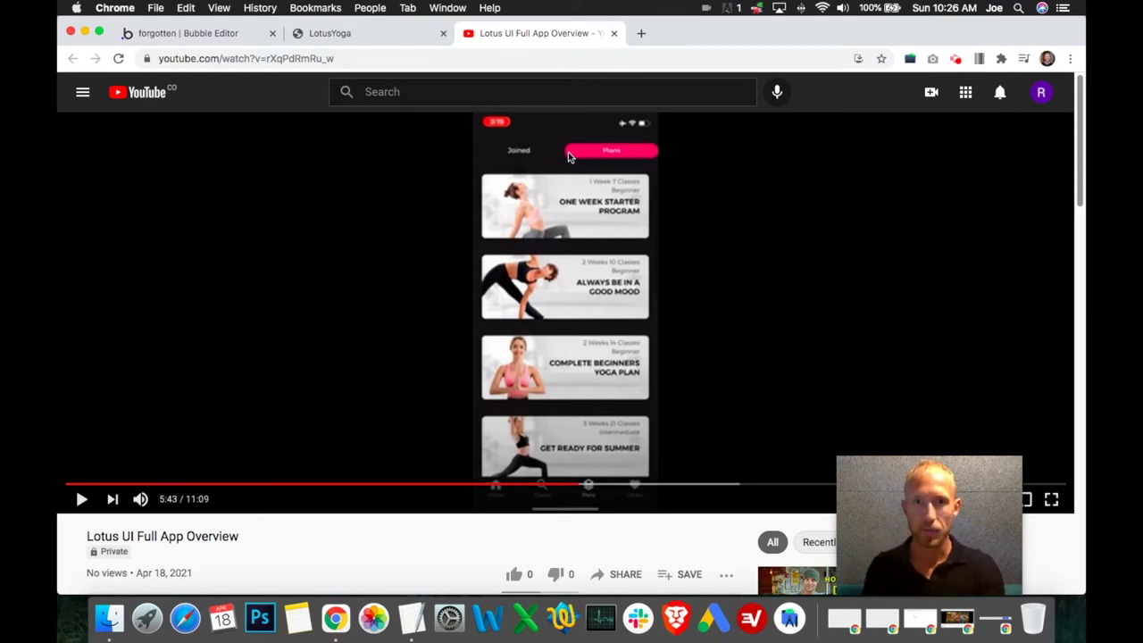
click(83, 502)
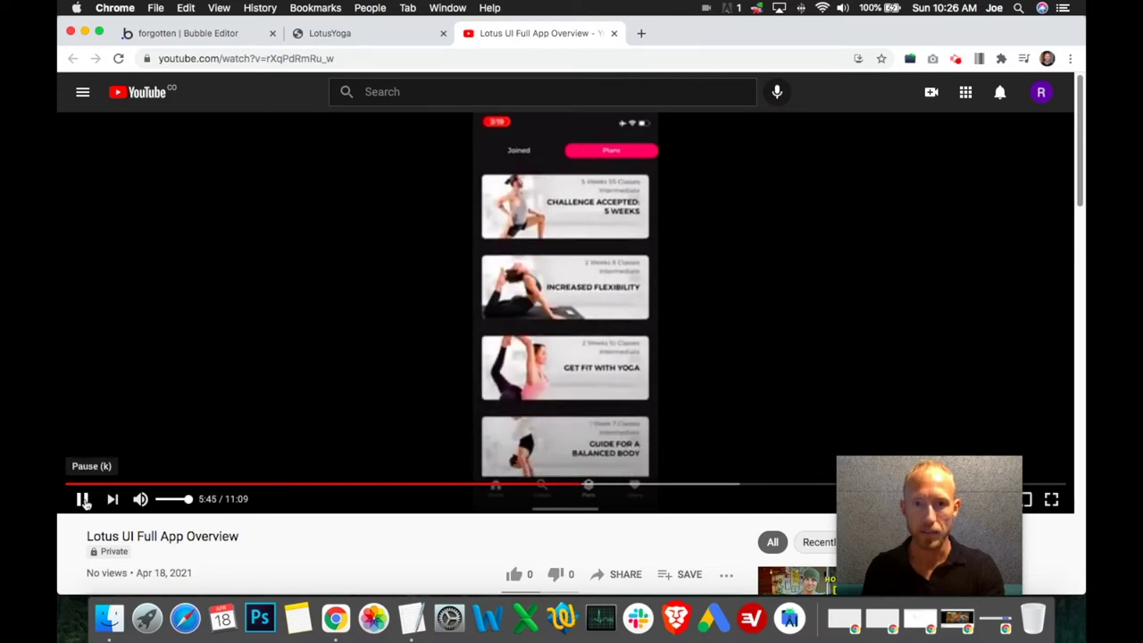
click(569, 485)
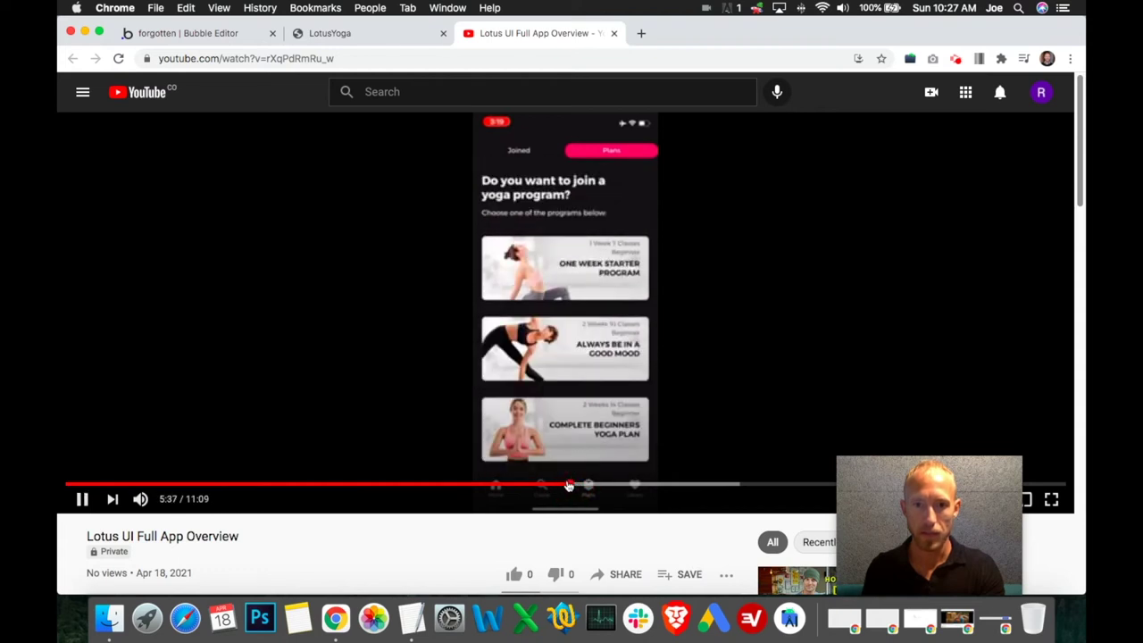
click(556, 486)
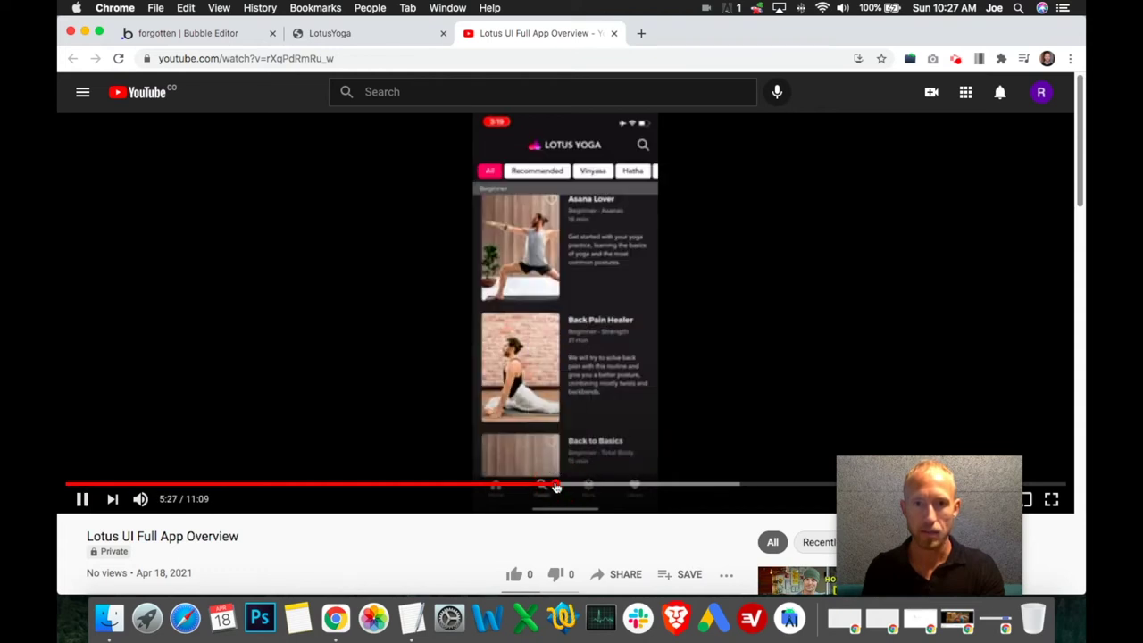
click(83, 503)
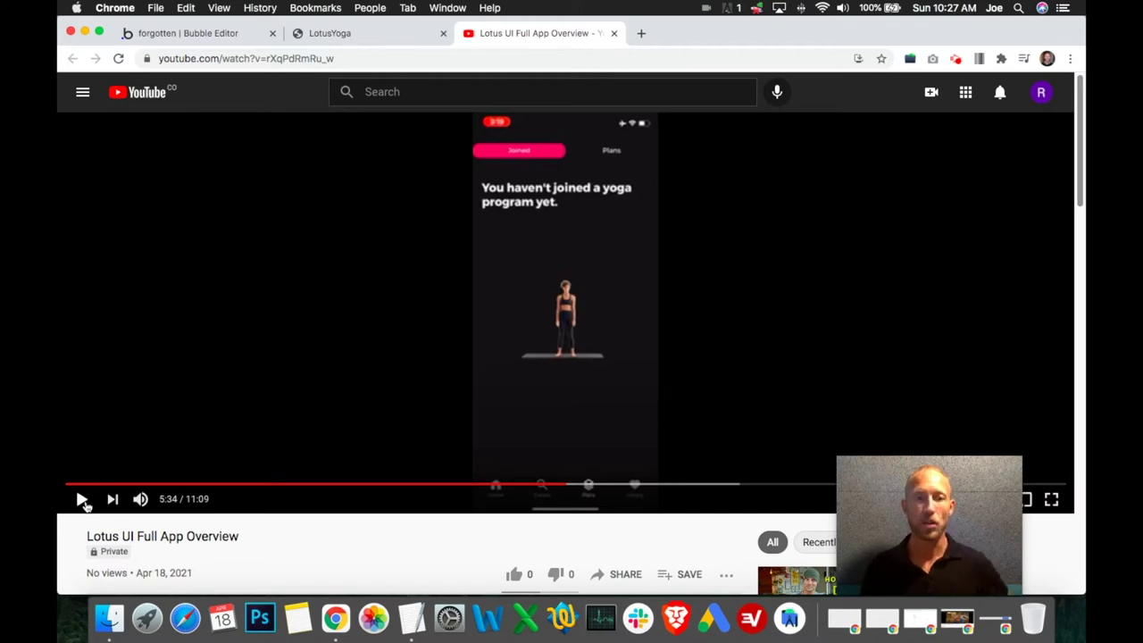
click(81, 501)
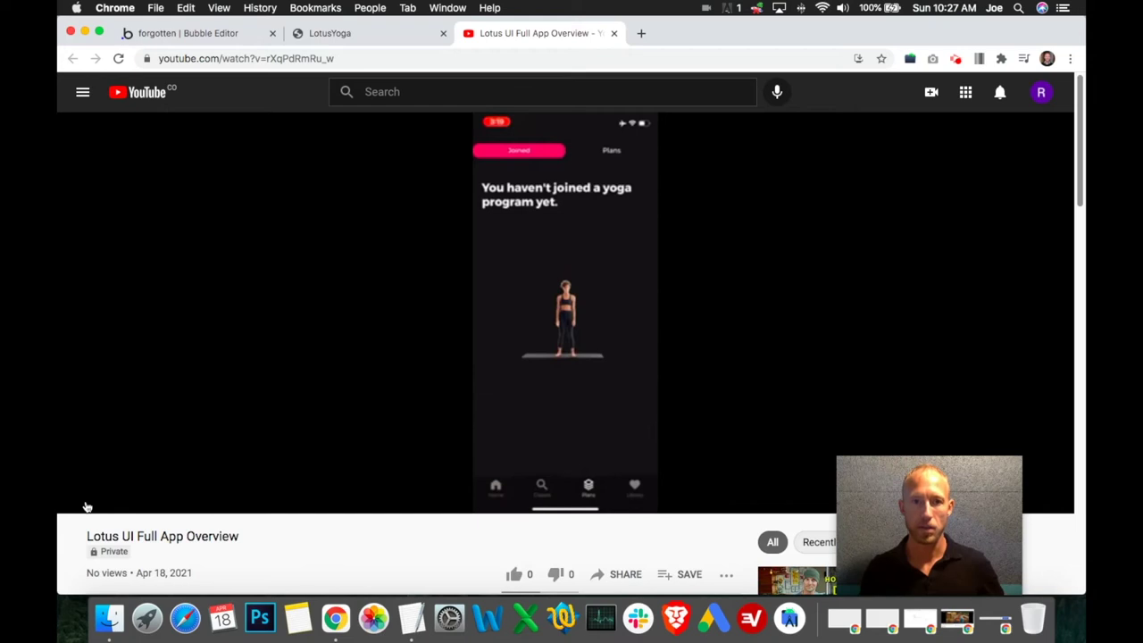
click(81, 502)
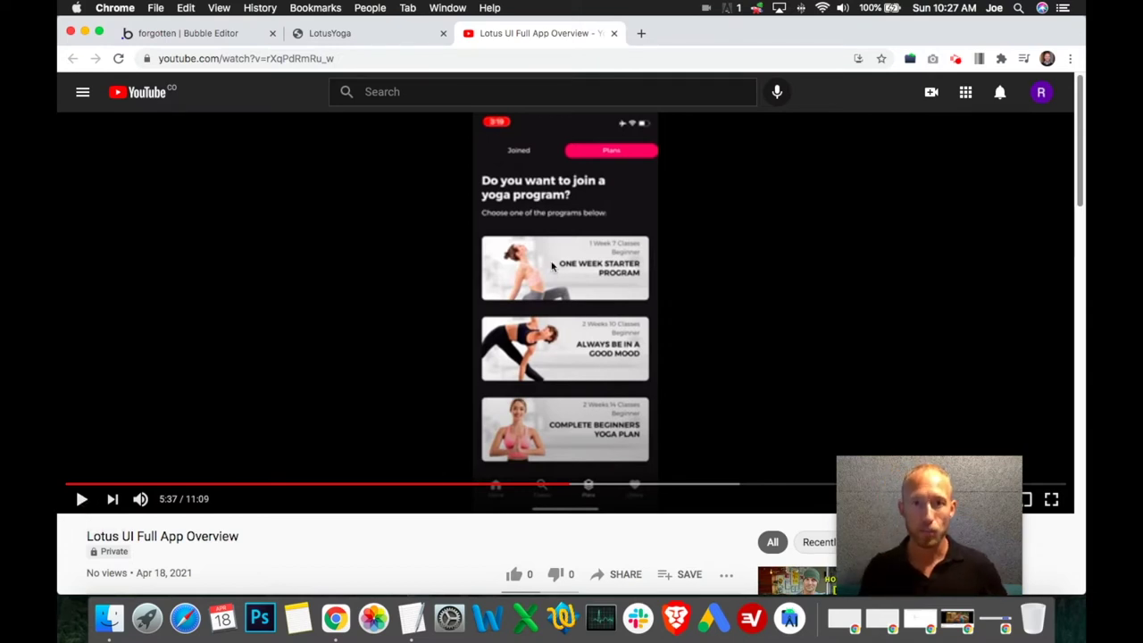
- Switch to the Bubble editor's app data, show All Yoga App - Bundles, and widen the ClassList column to examine each bundle's classes
click(159, 33)
click(80, 206)
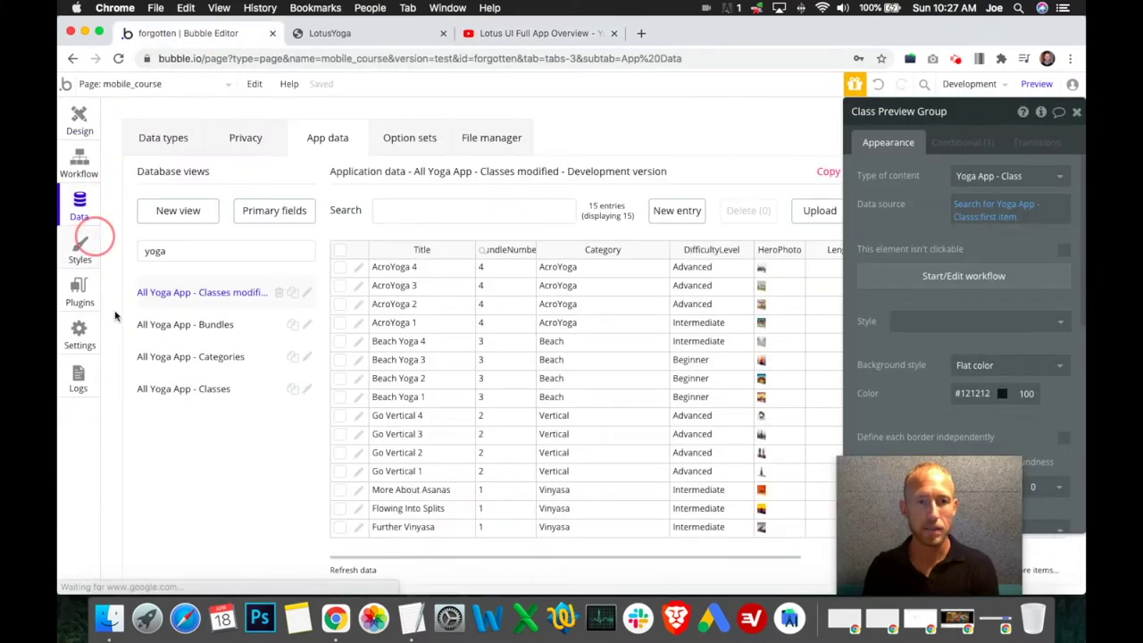
click(203, 327)
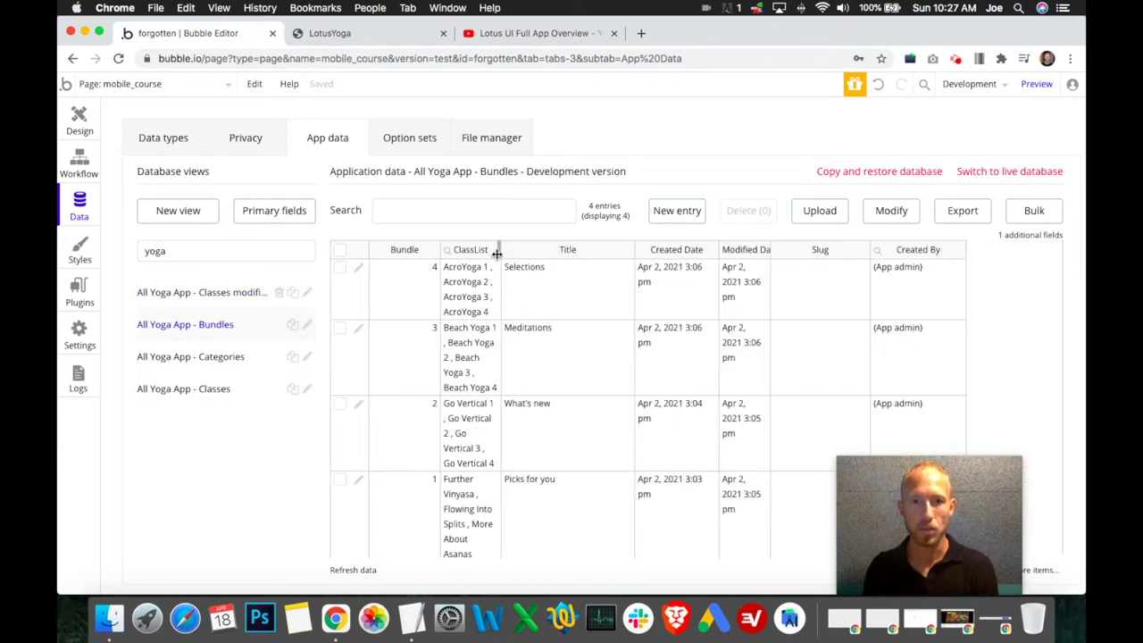
drag(496, 251, 565, 264)
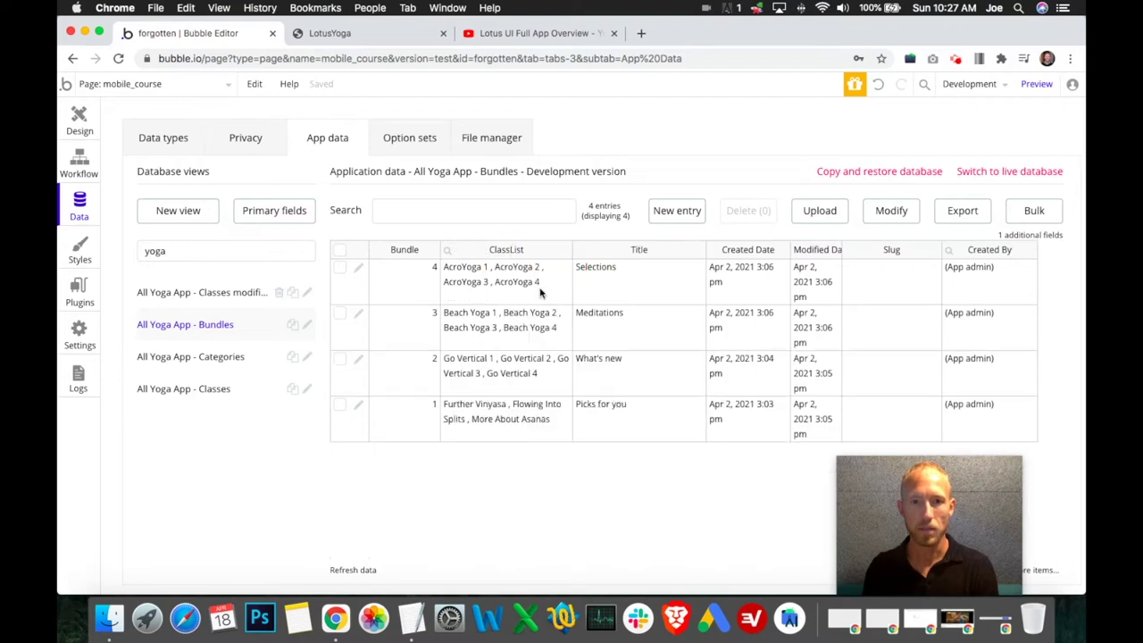
drag(498, 286, 514, 427)
click(518, 434)
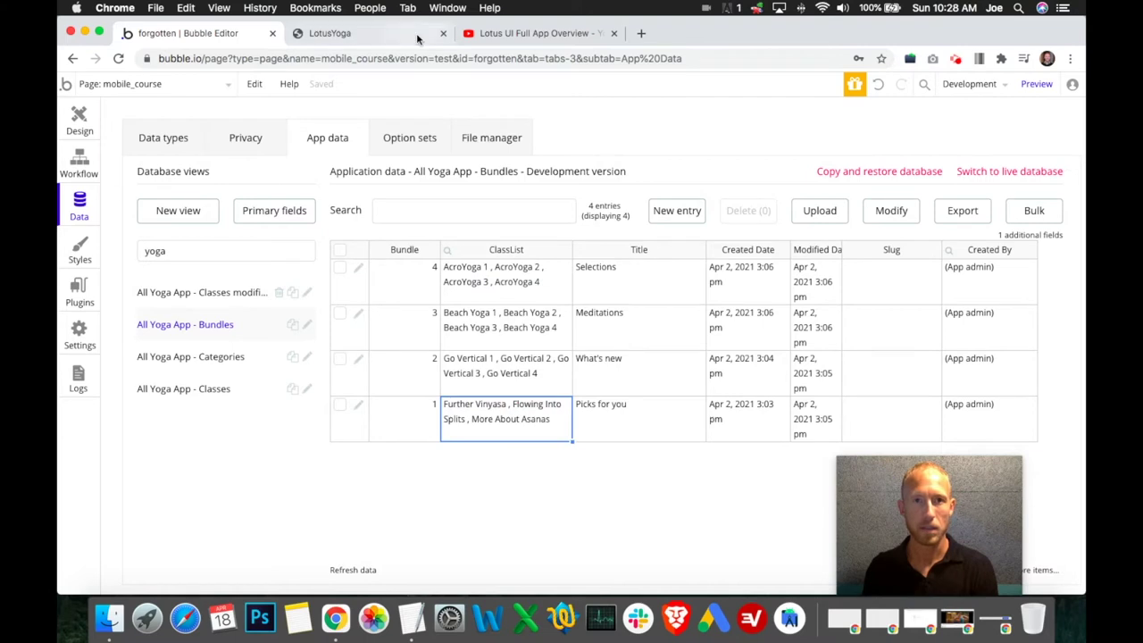
- Check the LotusYoga app preview briefly and return to the YouTube video's Plans list
click(375, 34)
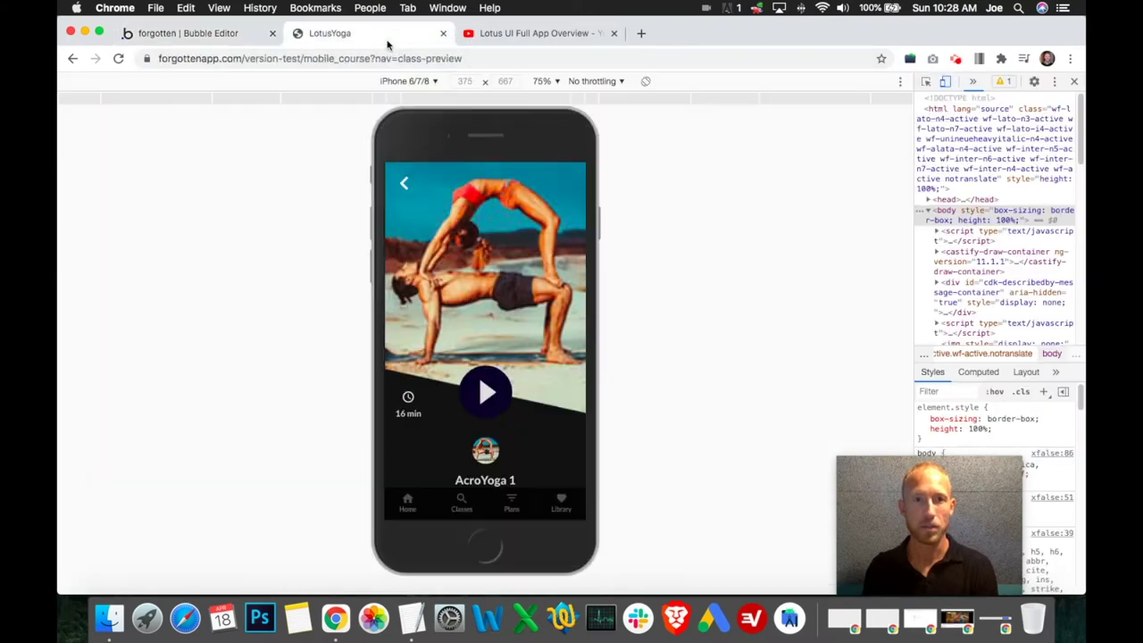
click(534, 33)
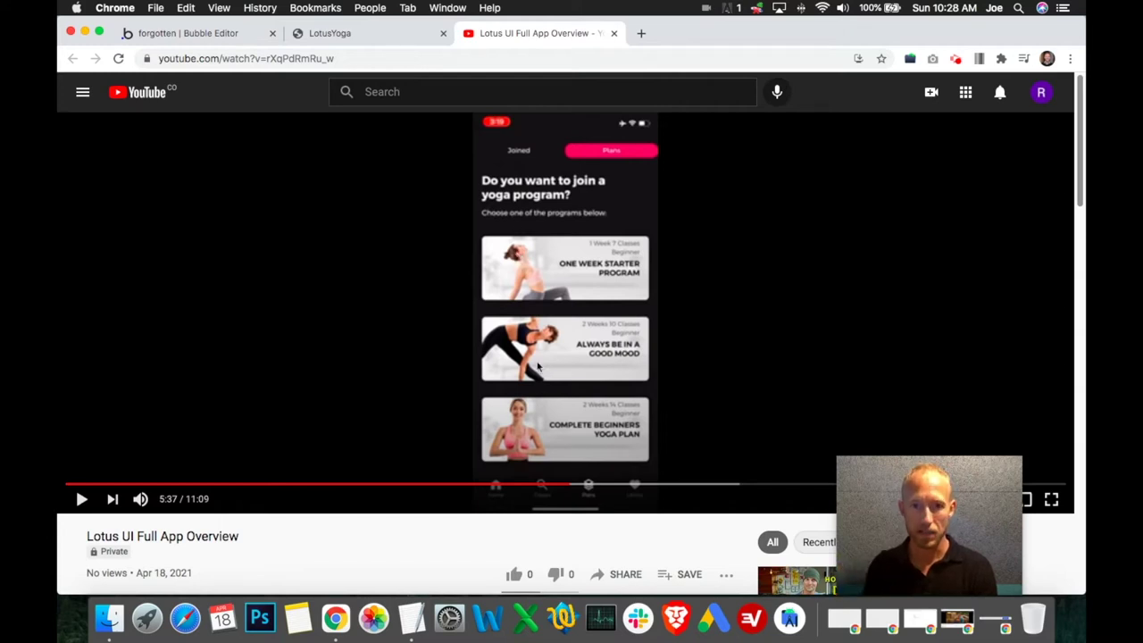
- Play the reference video from the Plans list past the Joined view and pause on the One Week Starter Program page at 5:55
click(81, 500)
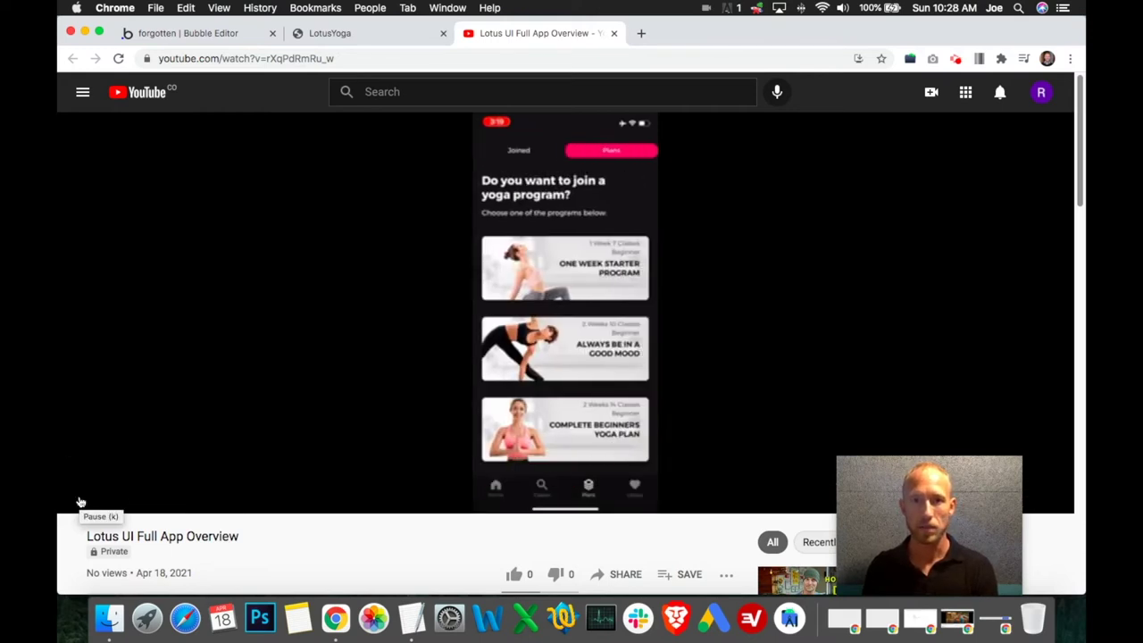
click(80, 500)
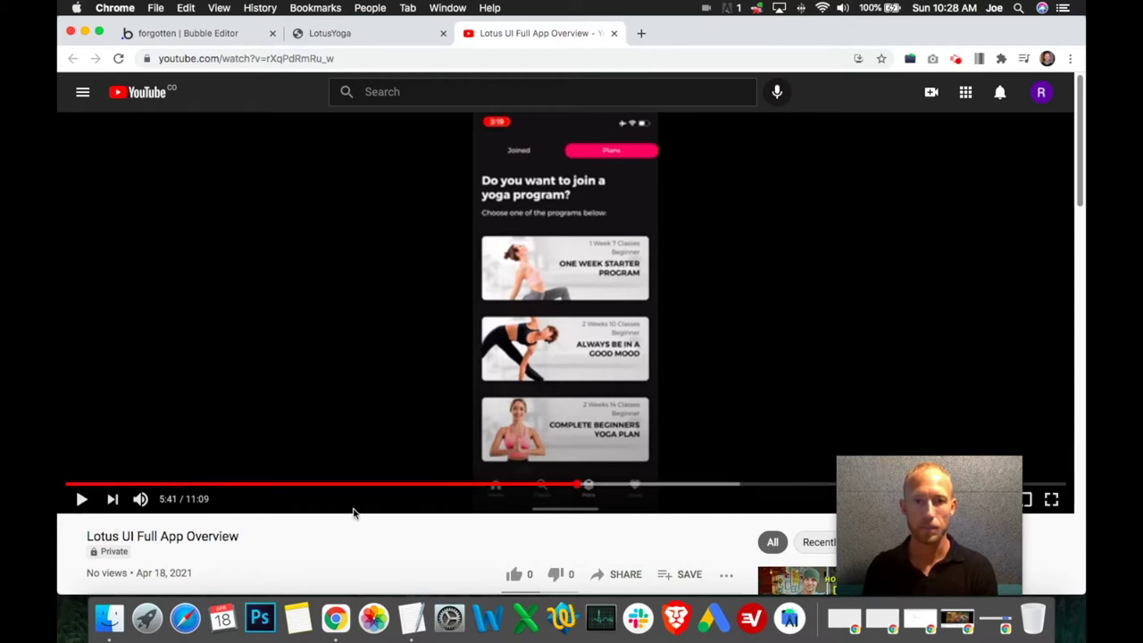
click(576, 485)
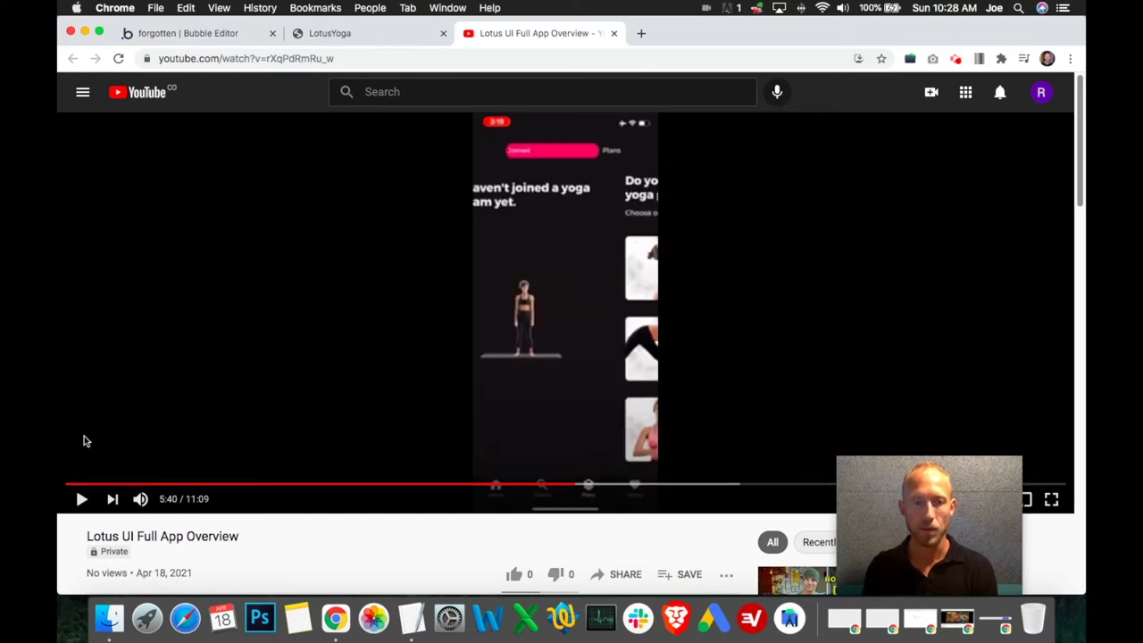
click(82, 499)
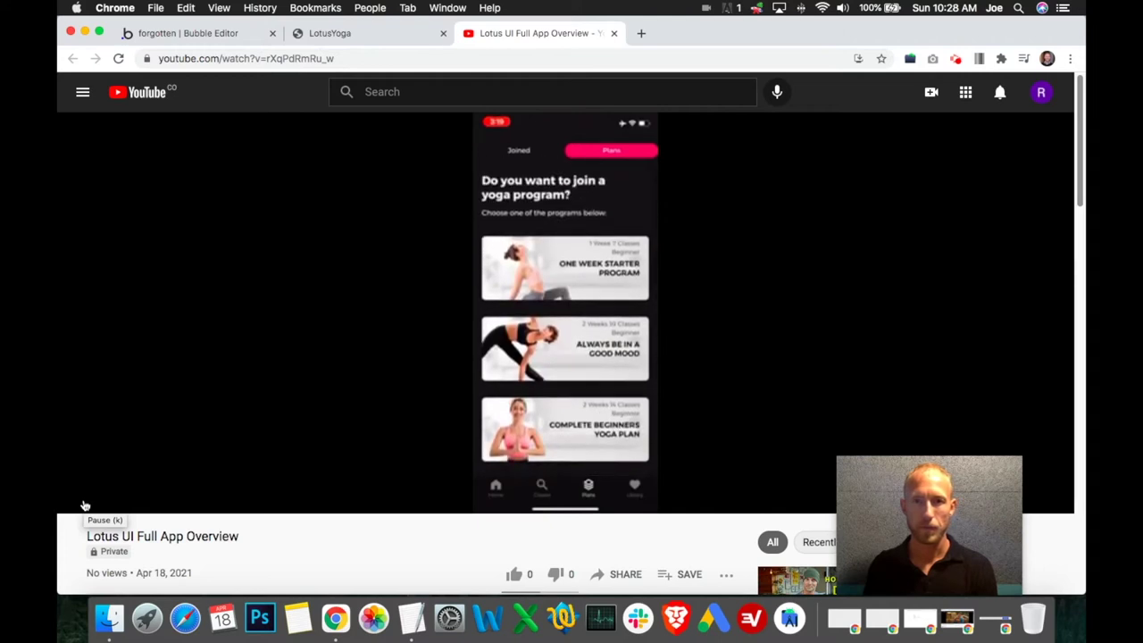
click(84, 504)
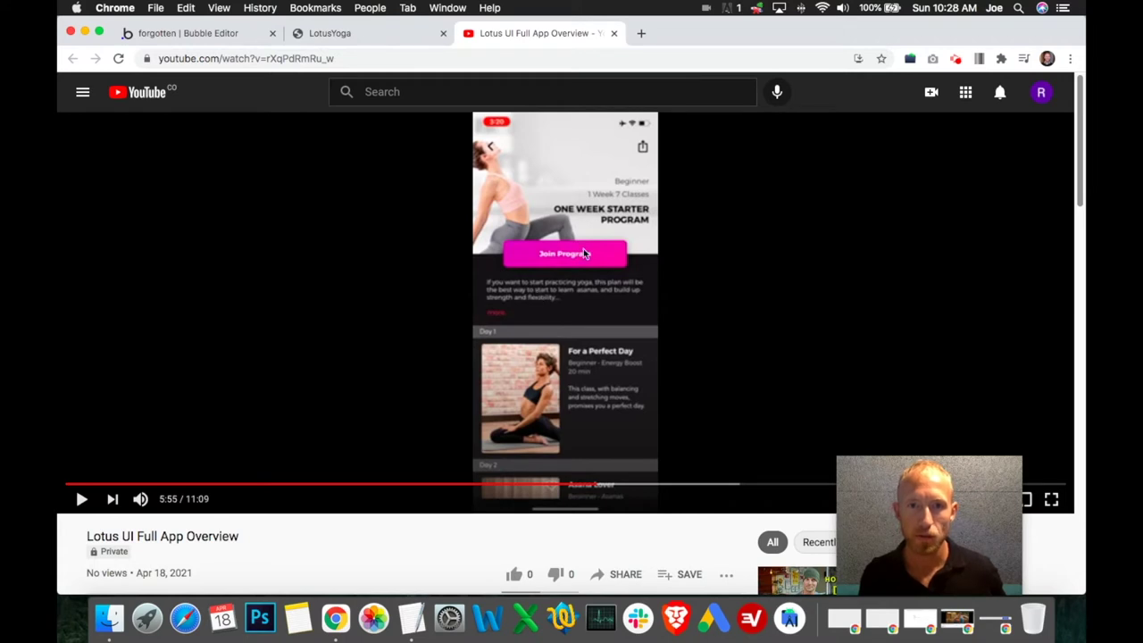
- Switch to the Bubble editor's data types and add a text field named Description to the Yoga App - Bundle type
click(234, 36)
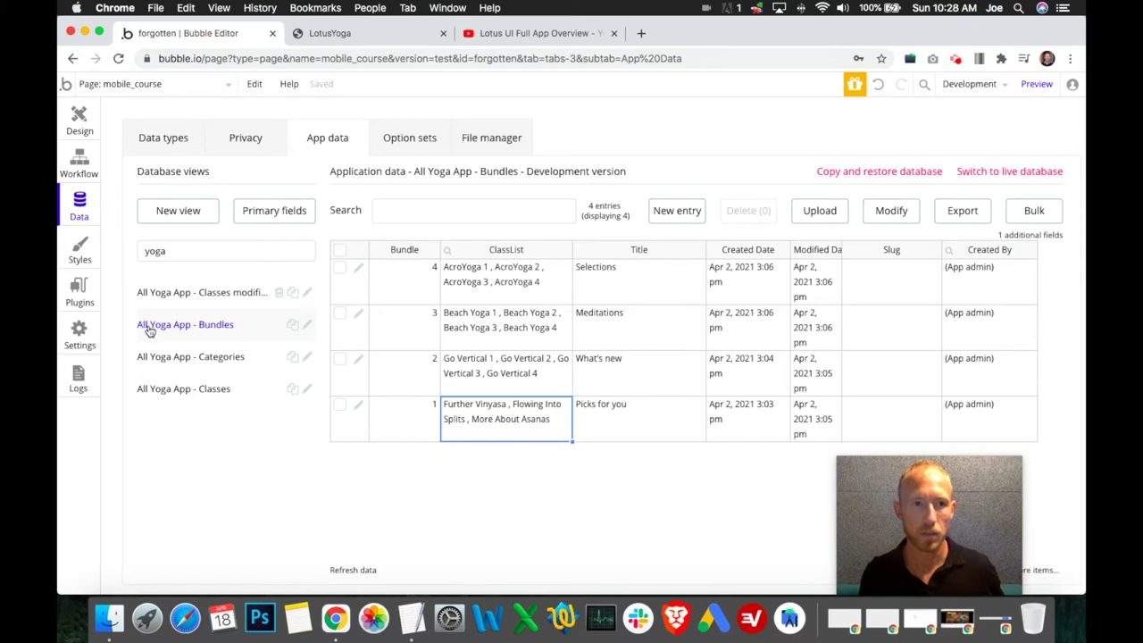
click(179, 141)
click(227, 451)
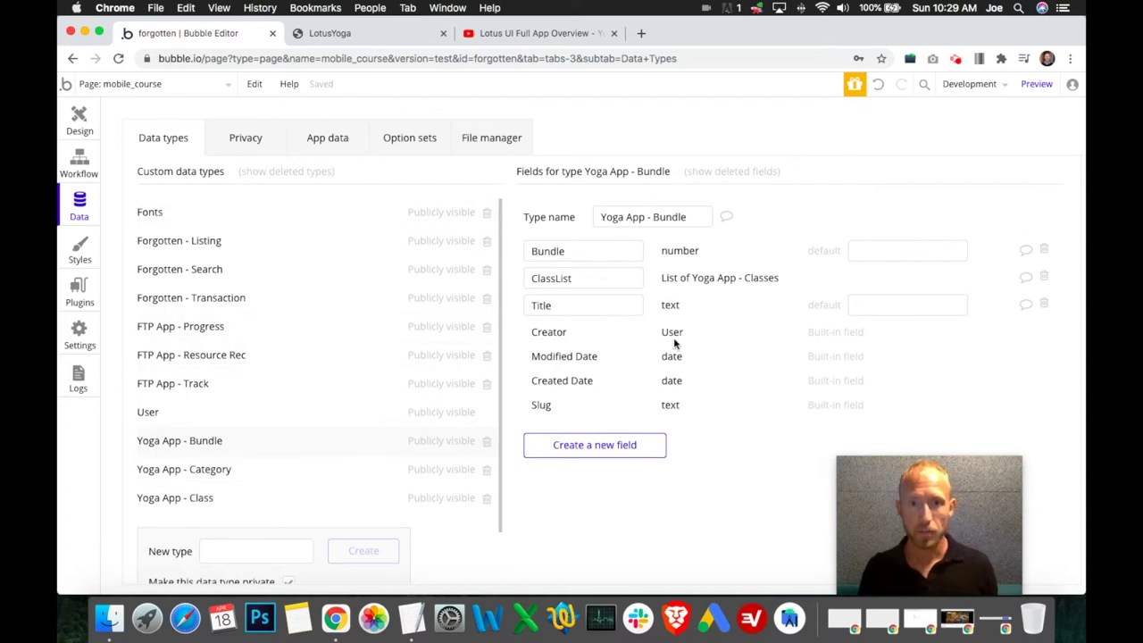
click(576, 305)
click(593, 485)
click(586, 453)
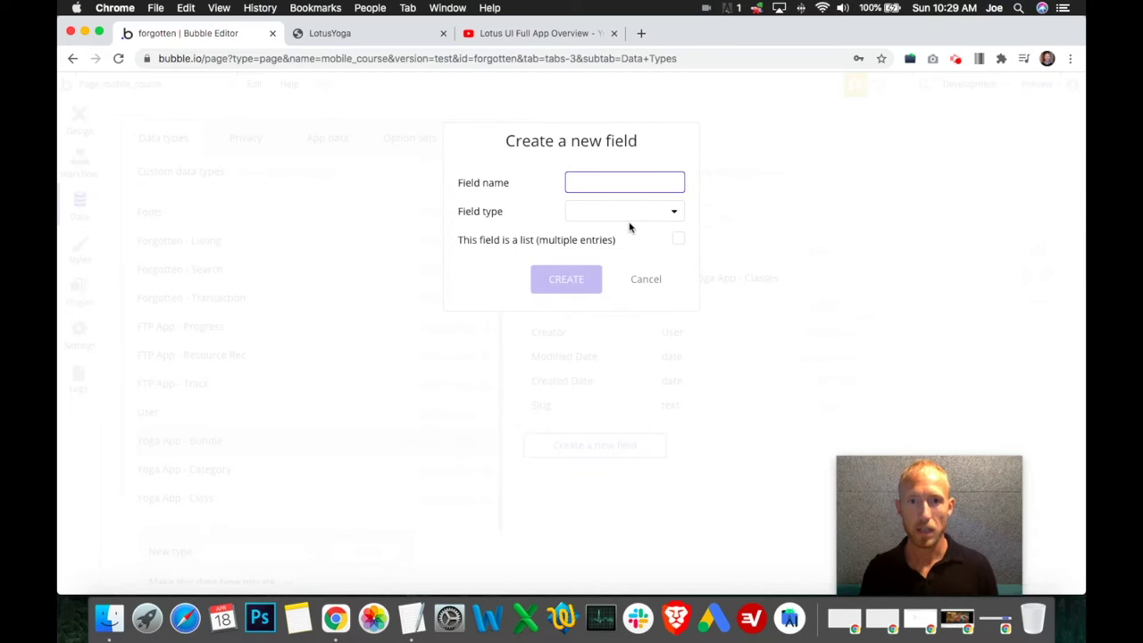
text(Description)
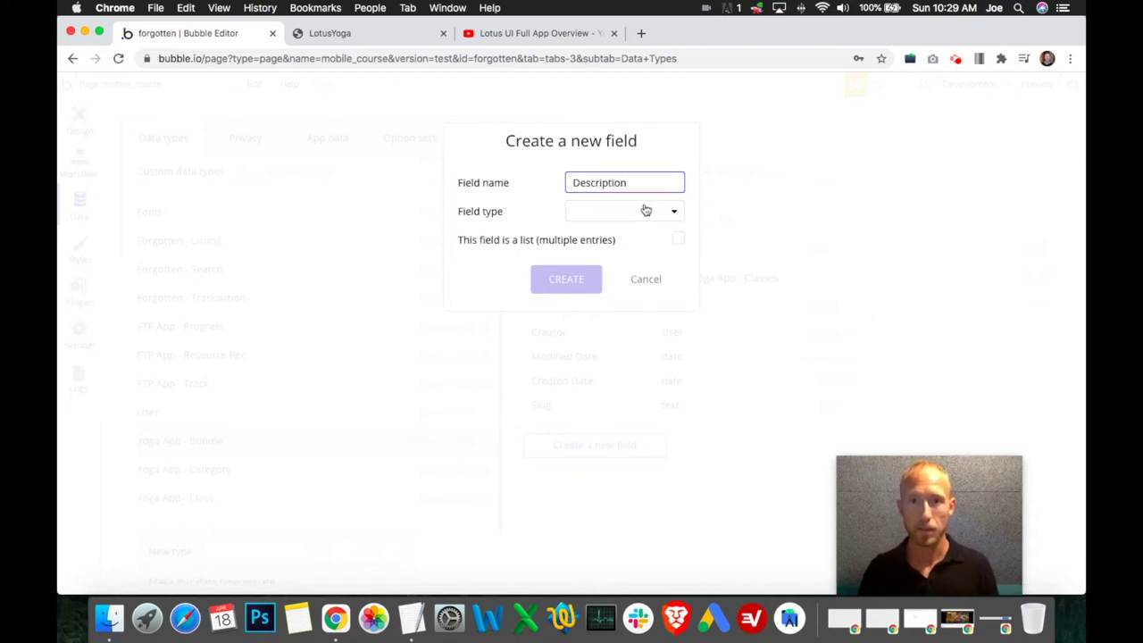
click(645, 210)
click(612, 236)
click(560, 280)
- Switch to the LotusYoga preview, open its home page, and look over the Picks for you, What's new and Meditations bundles
click(375, 33)
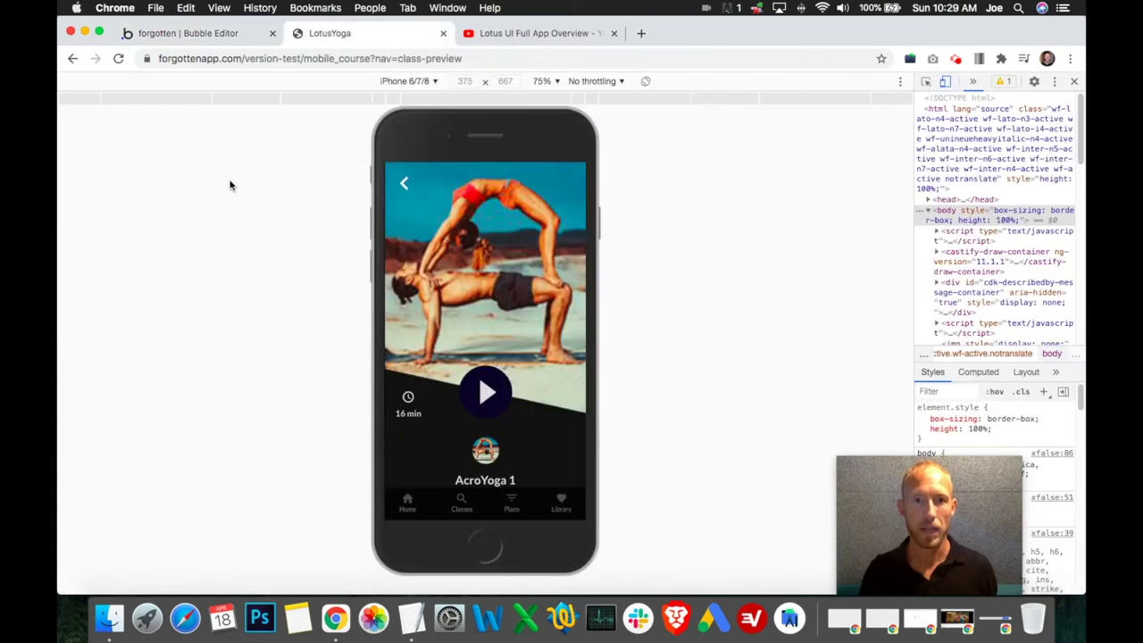
click(407, 502)
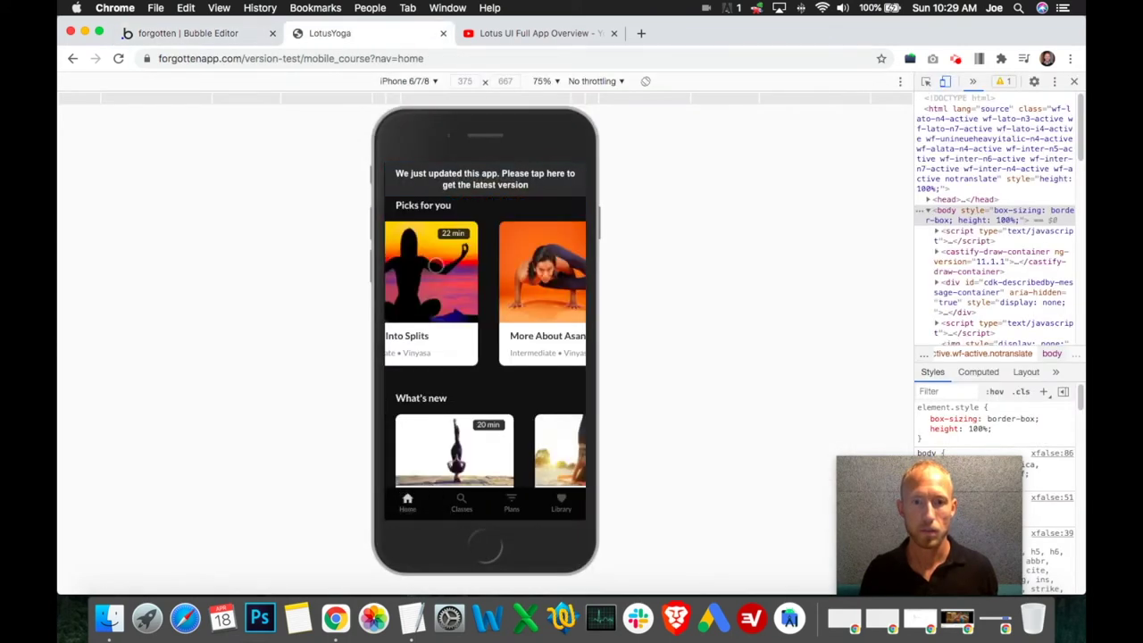
scroll(435, 265, left, 5)
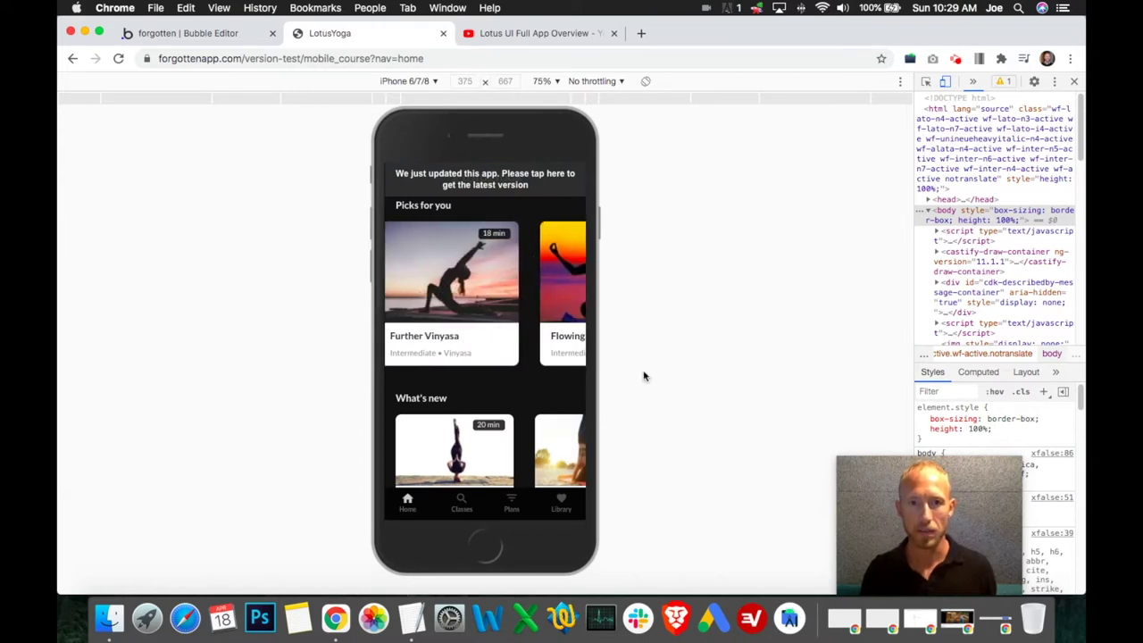
scroll(495, 391, down, 3)
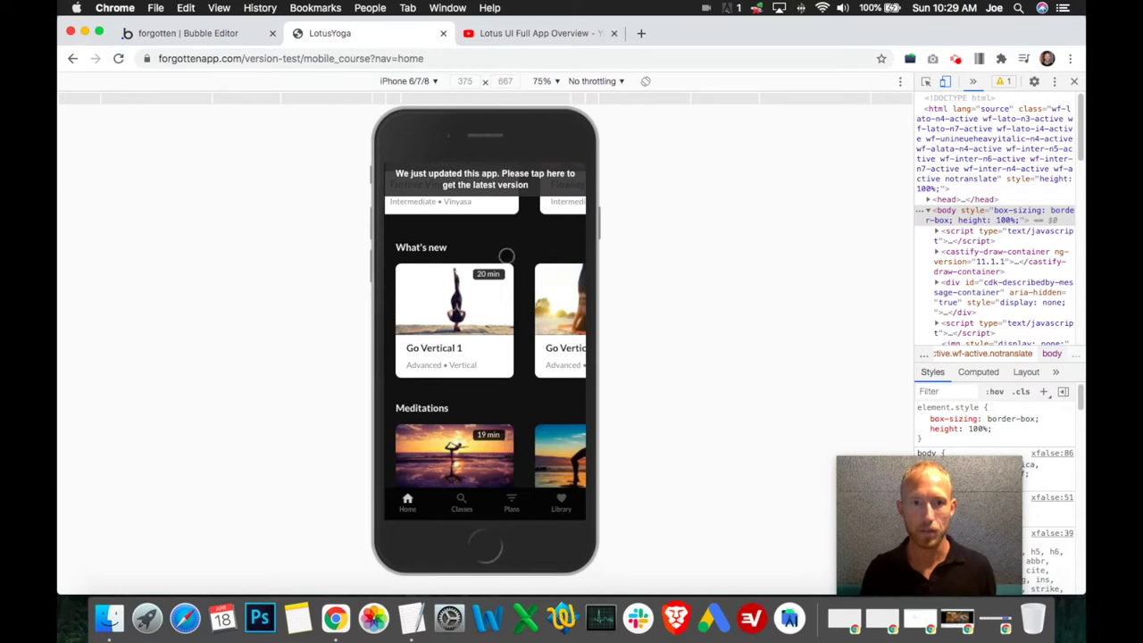
- Return to the Bubble editor and start a new Yoga App - Bundle field named ThumbPhoto
key(ctrl+shift+Tab)
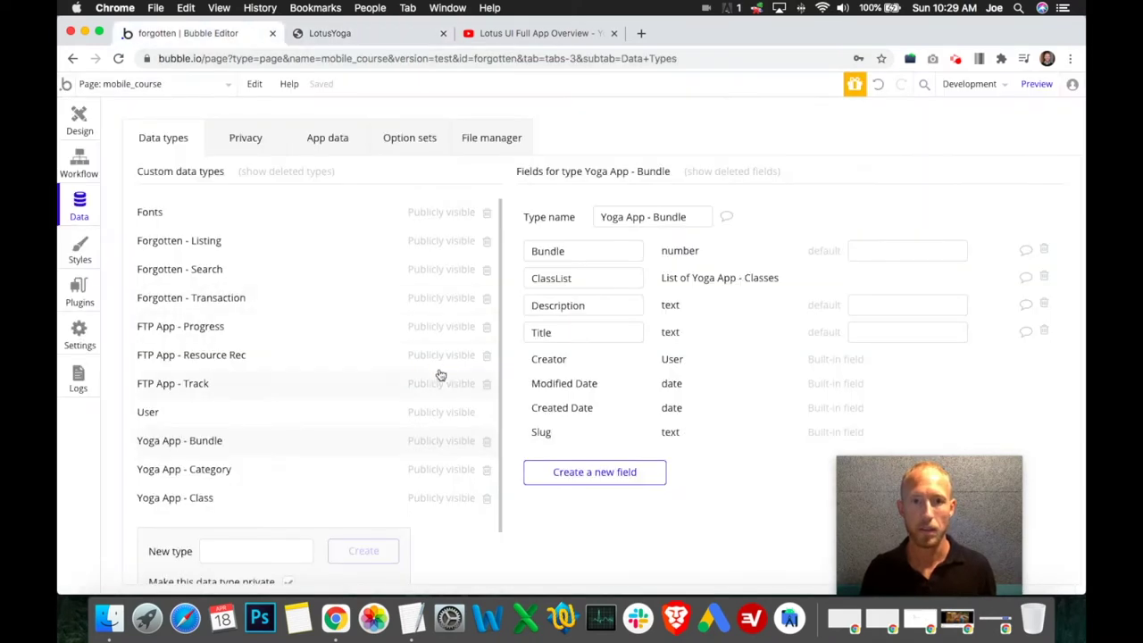
click(555, 474)
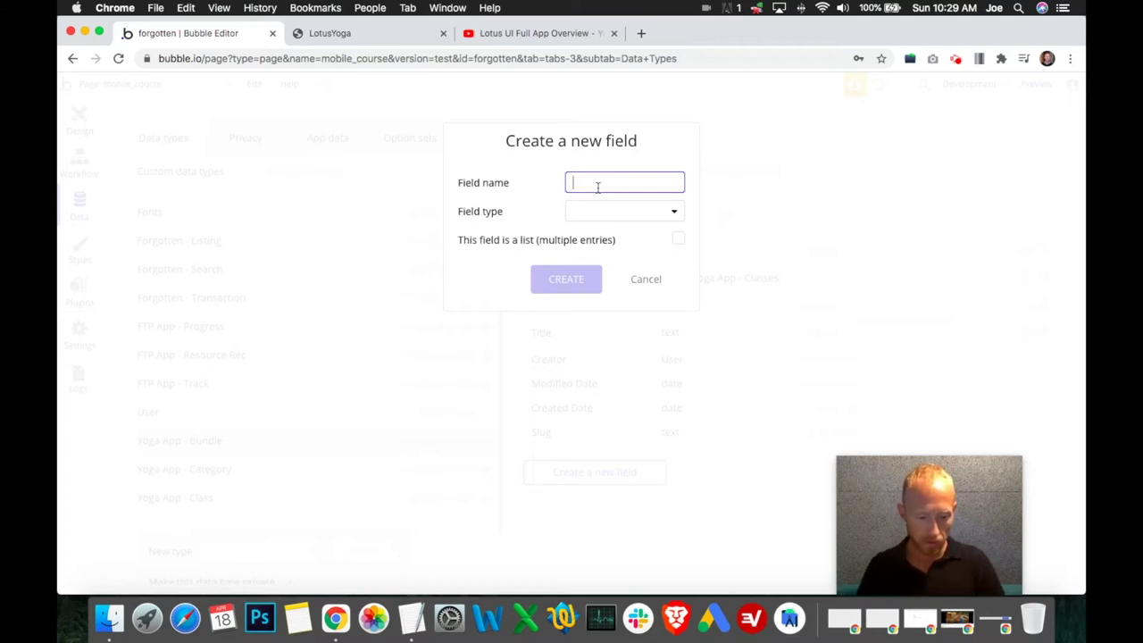
text(ThumbPhoto)
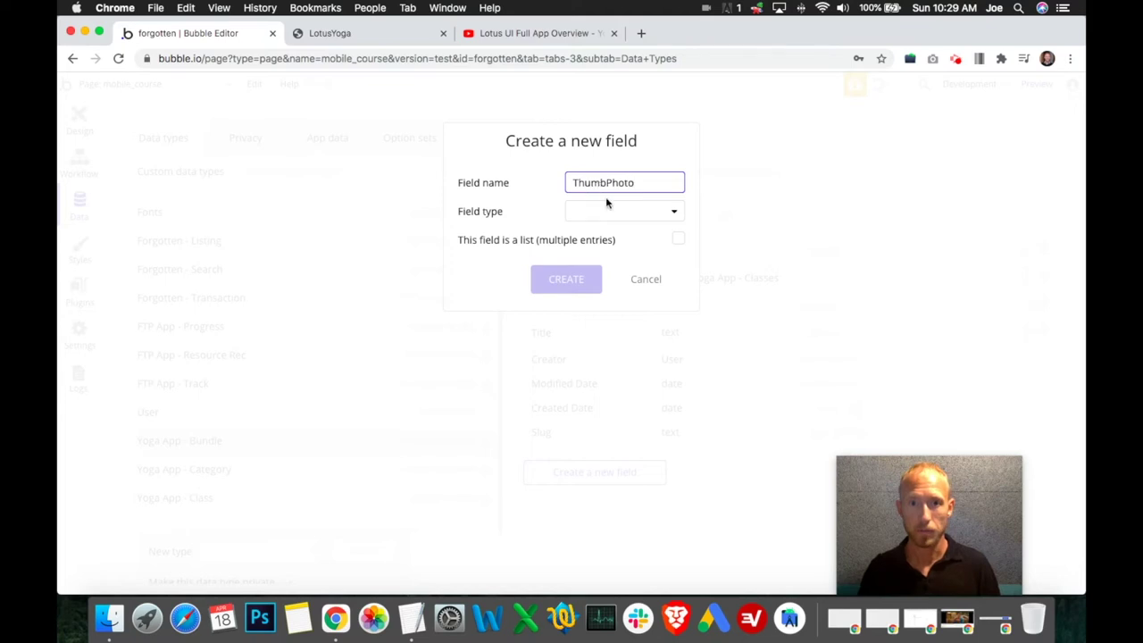
click(610, 211)
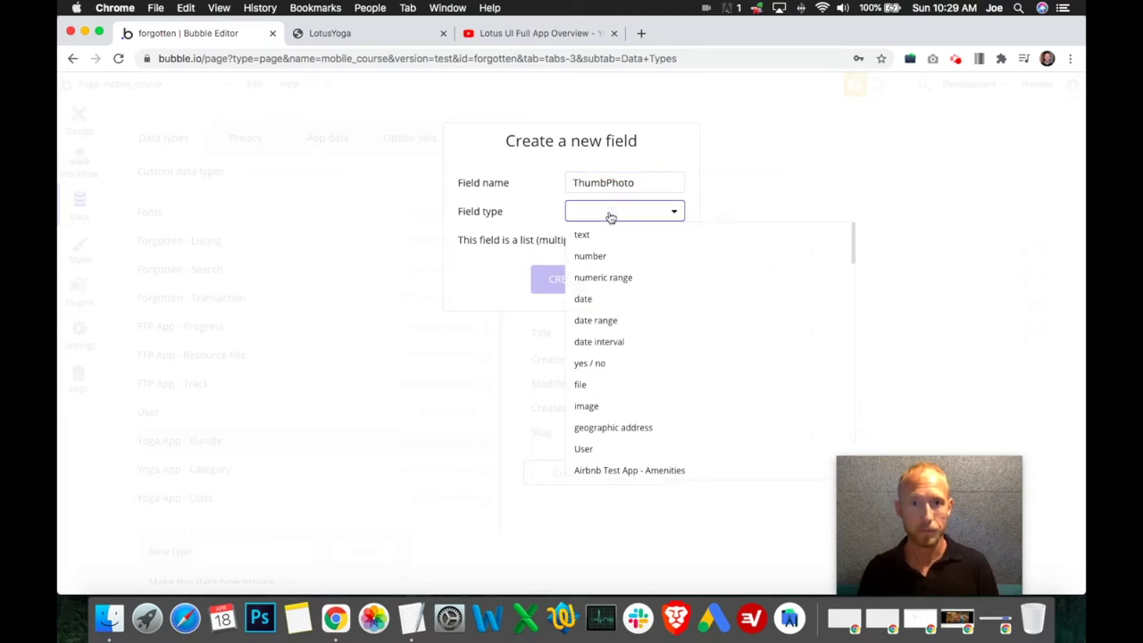
click(607, 183)
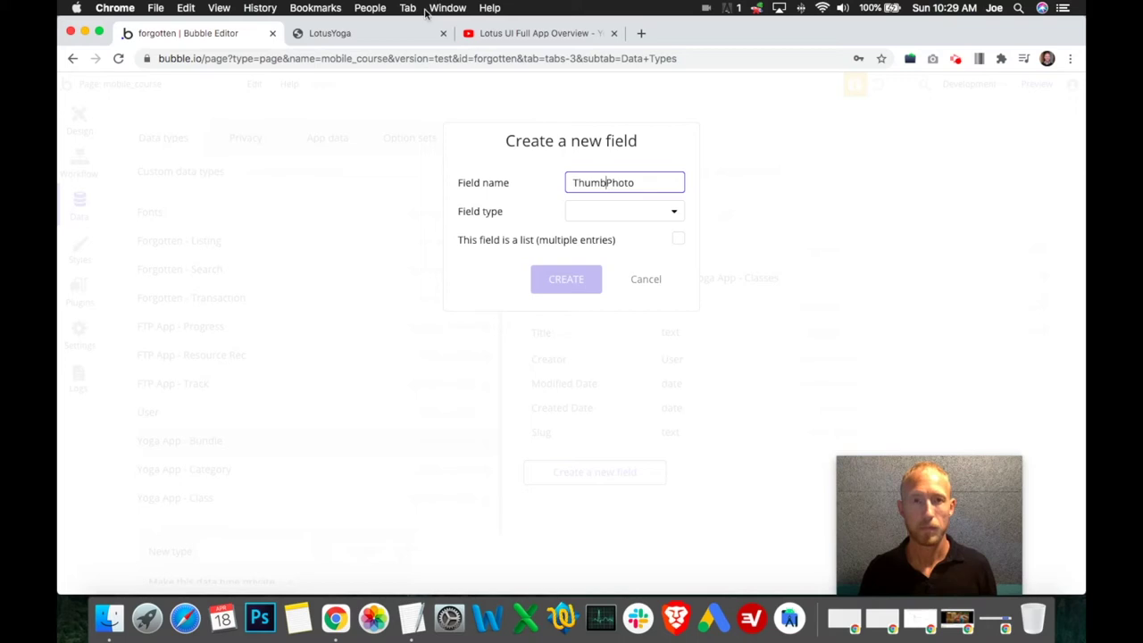
- Check the plan cards' photos in the YouTube video at 5:46 and return to Bubble's new field dialog
click(498, 35)
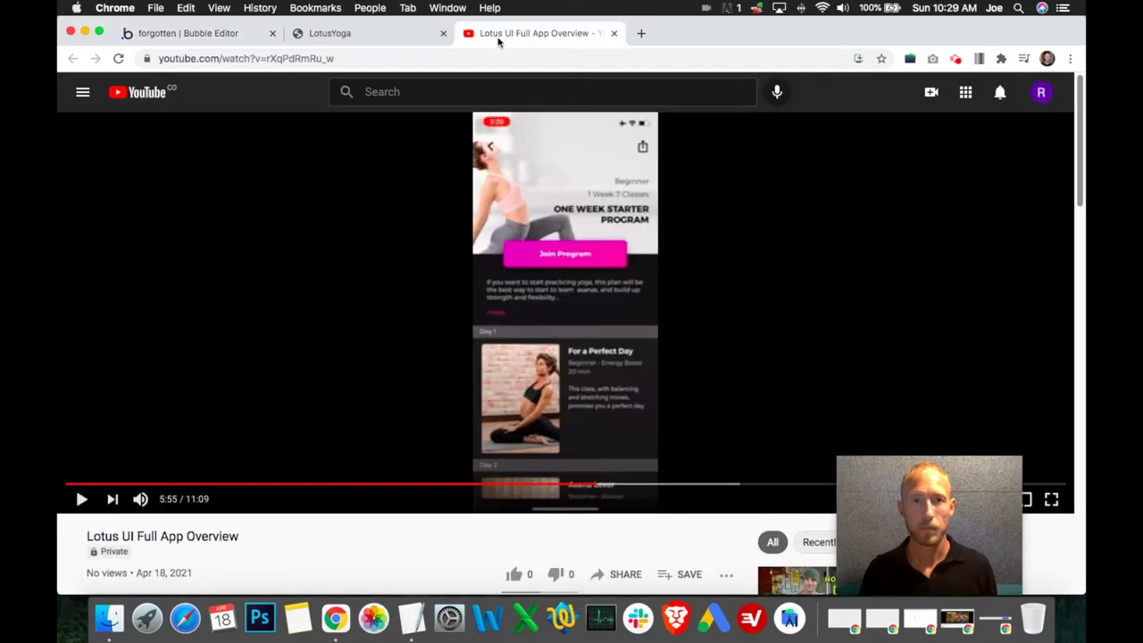
click(581, 484)
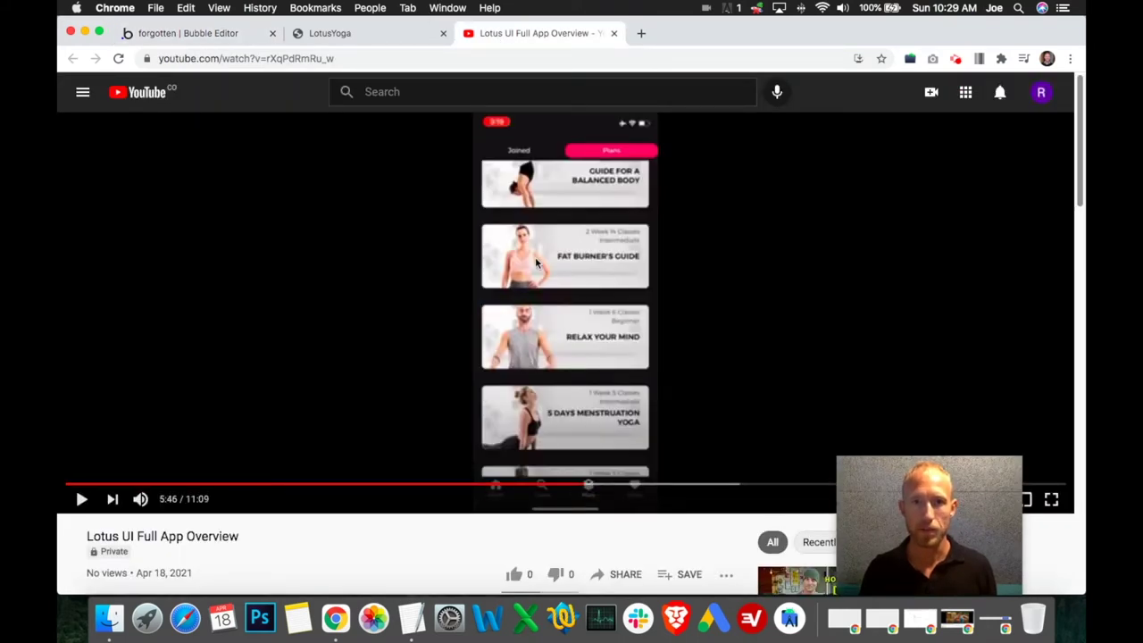
click(385, 33)
key(ctrl+shift+Tab)
- Shorten the new field's name to Photo, set its type to image, and create it
drag(608, 184, 575, 184)
key(BackSpace)
click(611, 212)
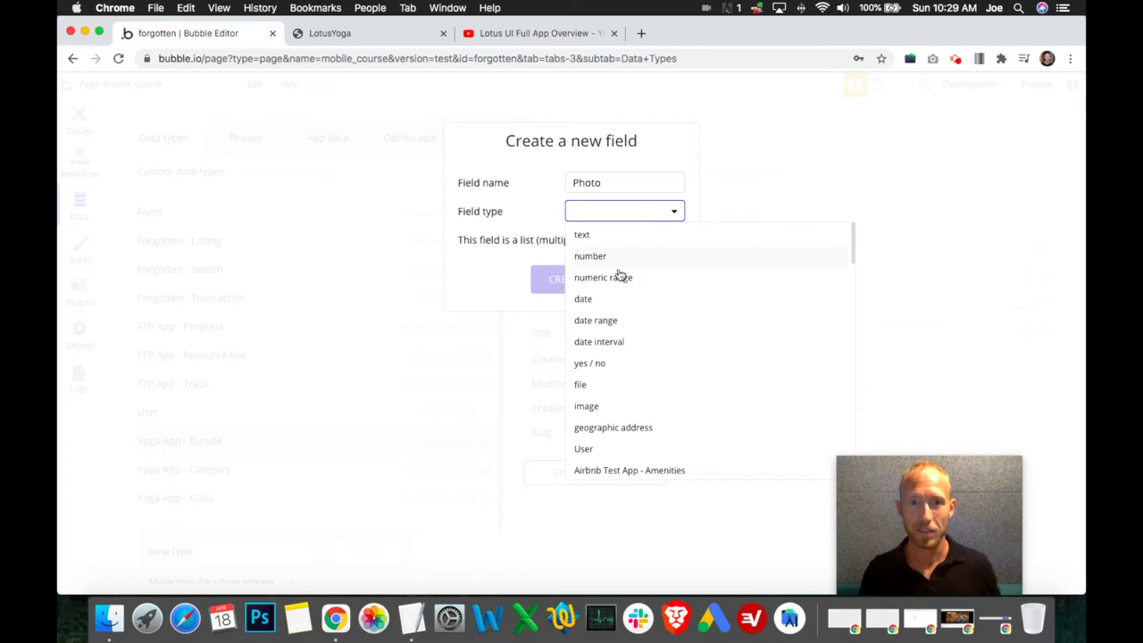
click(607, 406)
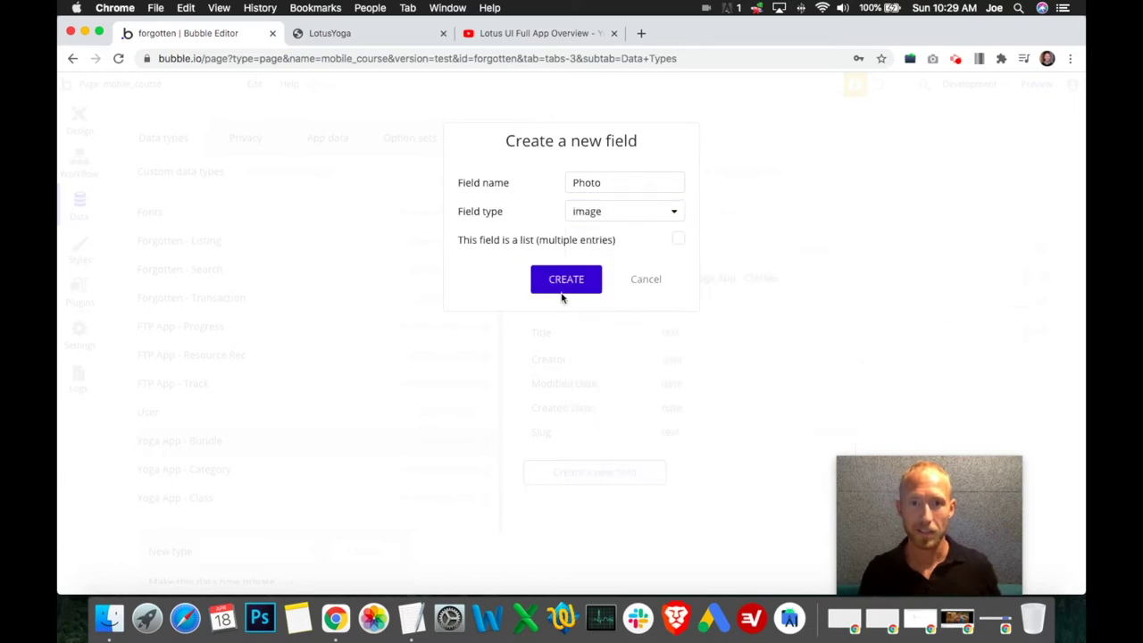
click(566, 284)
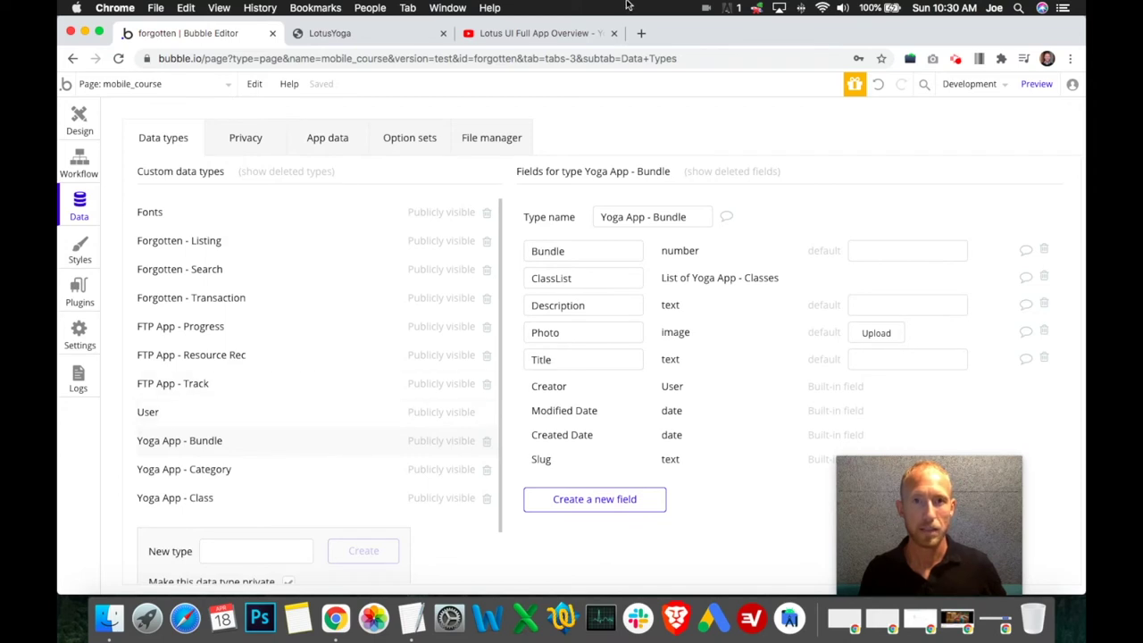
- Rewind the YouTube video to the empty Joined view at 5:39, examine it, and return to the Bubble editor
click(534, 33)
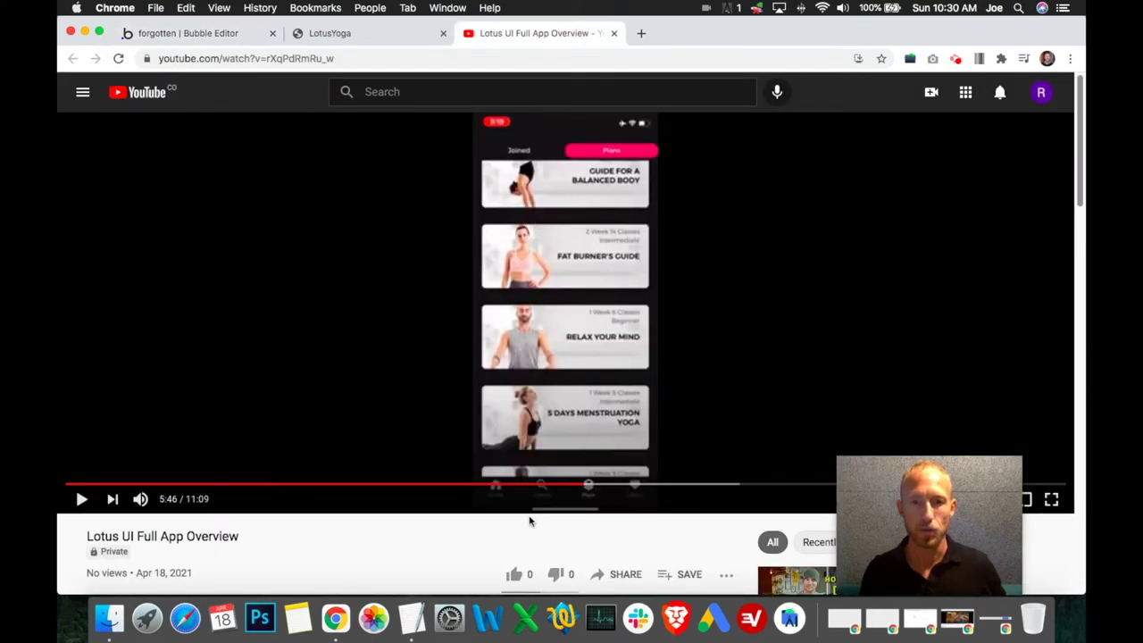
drag(581, 488, 572, 490)
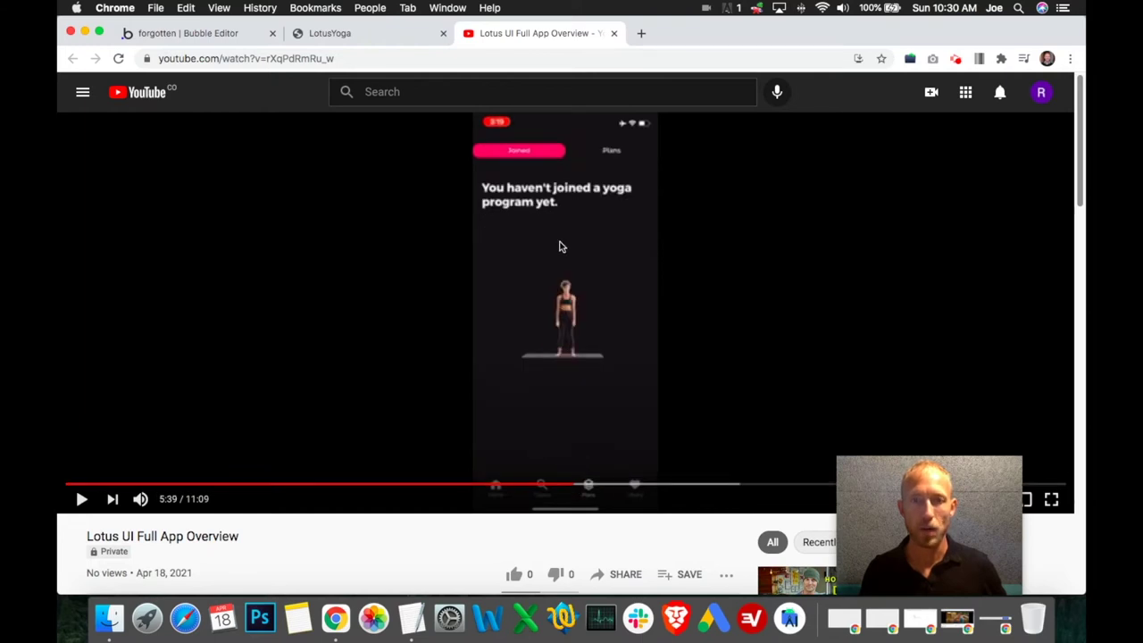
click(212, 34)
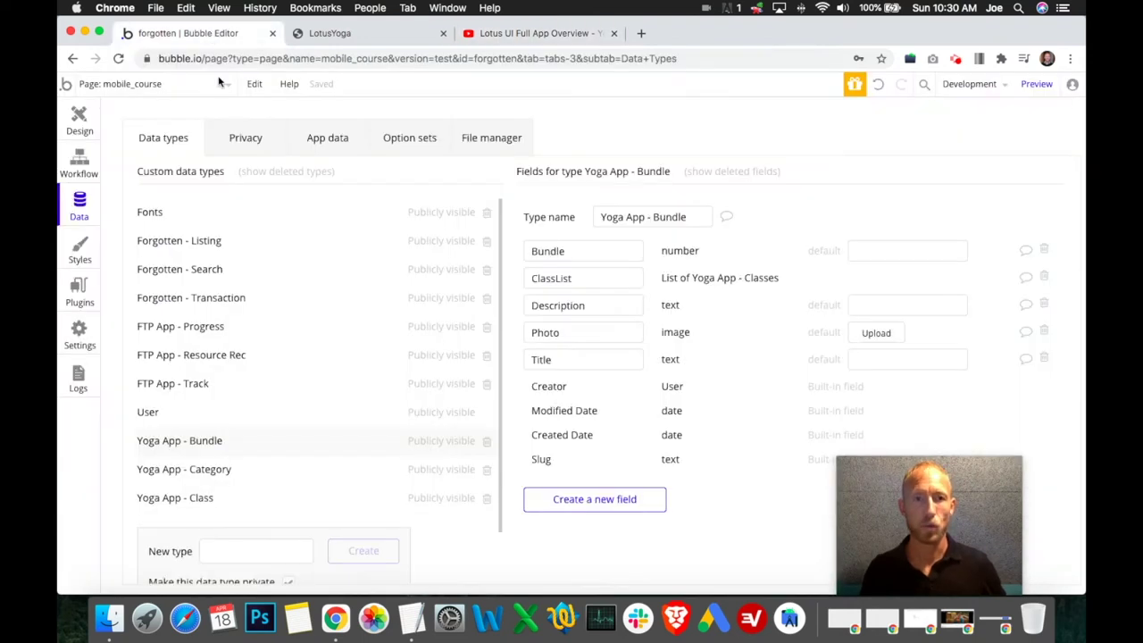
- Open the User data type and examine its existing fields
scroll(215, 411, down, 2)
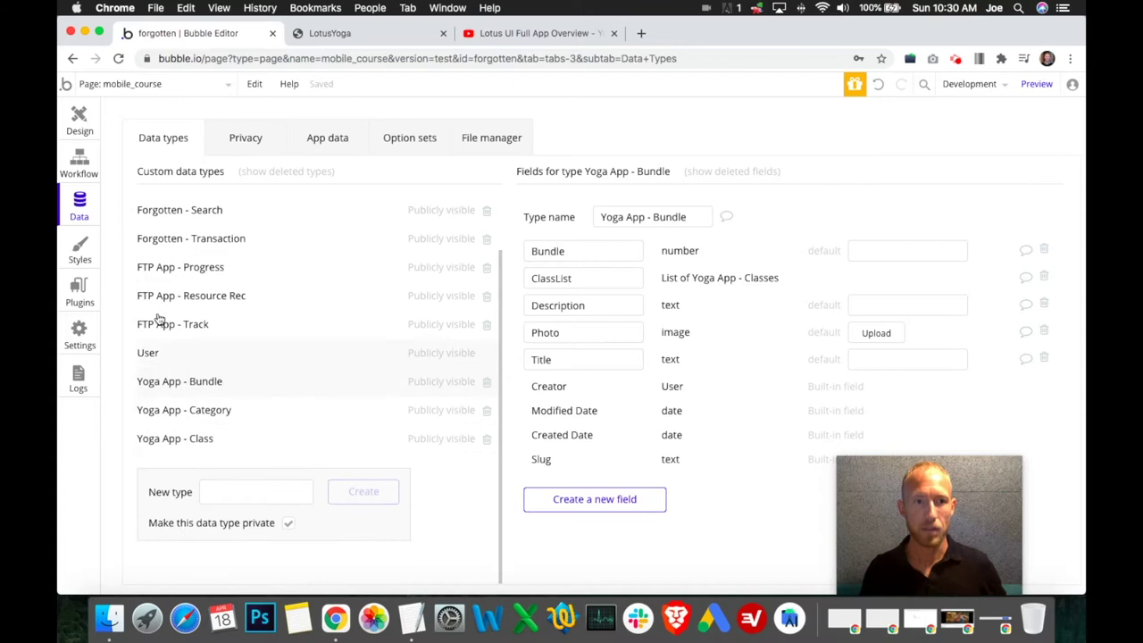
click(155, 352)
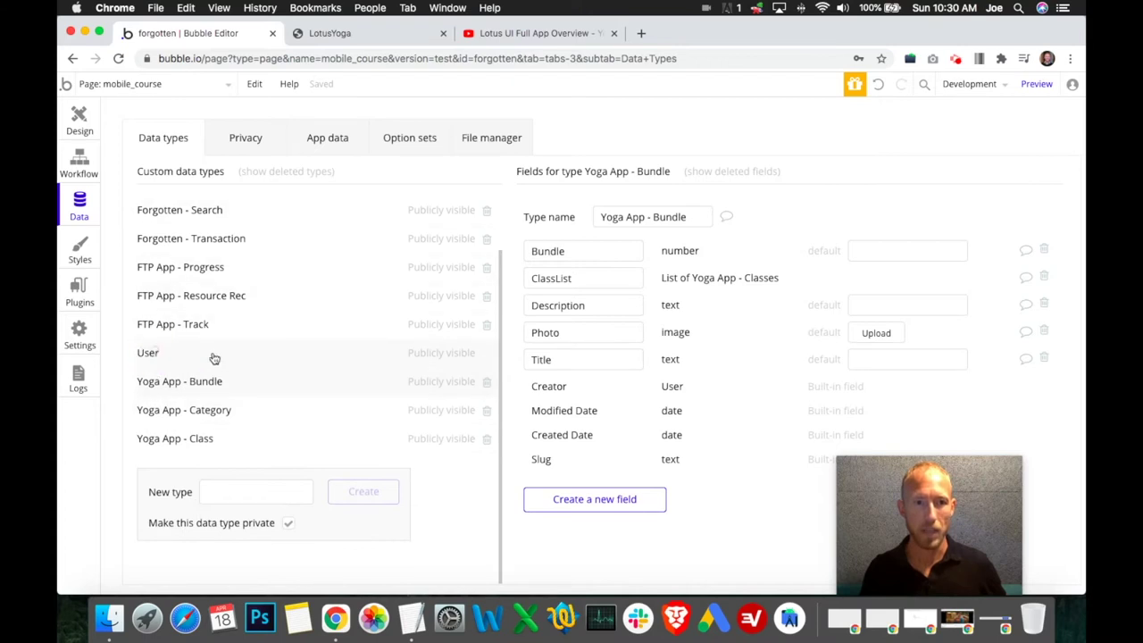
scroll(210, 299, up, 1)
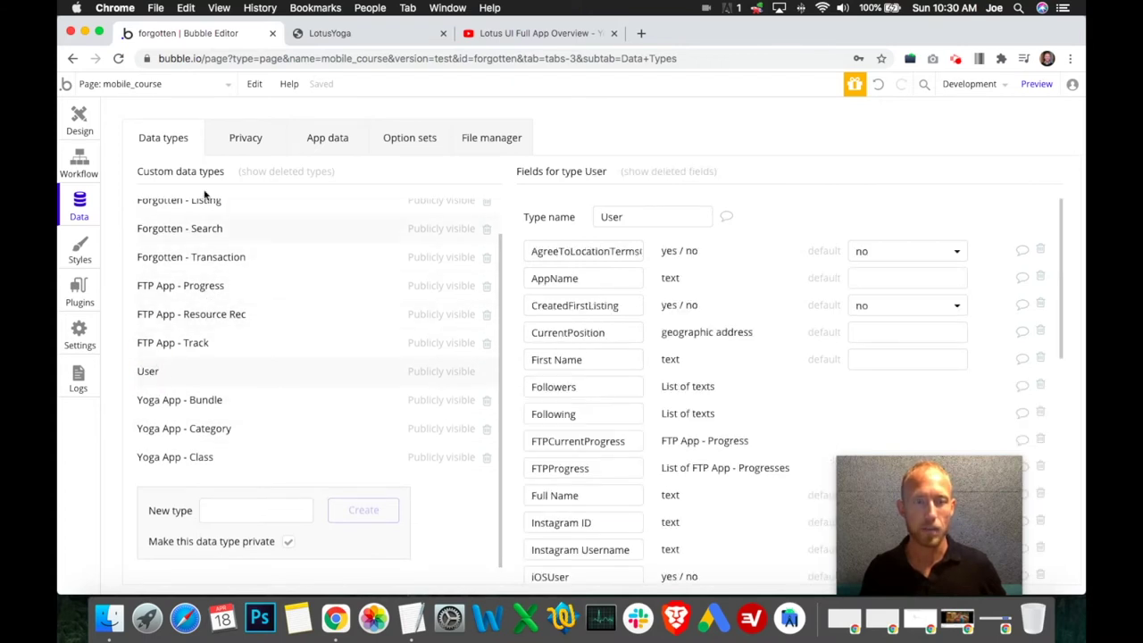
scroll(259, 304, down, 1)
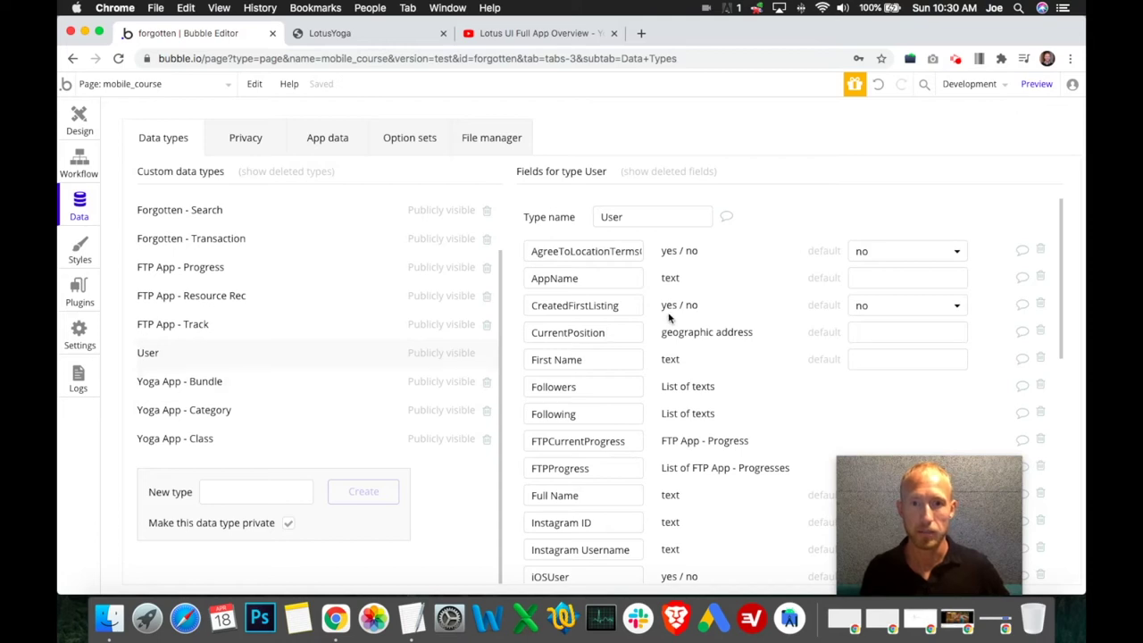
scroll(663, 360, down, 1)
scroll(663, 360, down, 10)
scroll(634, 348, down, 5)
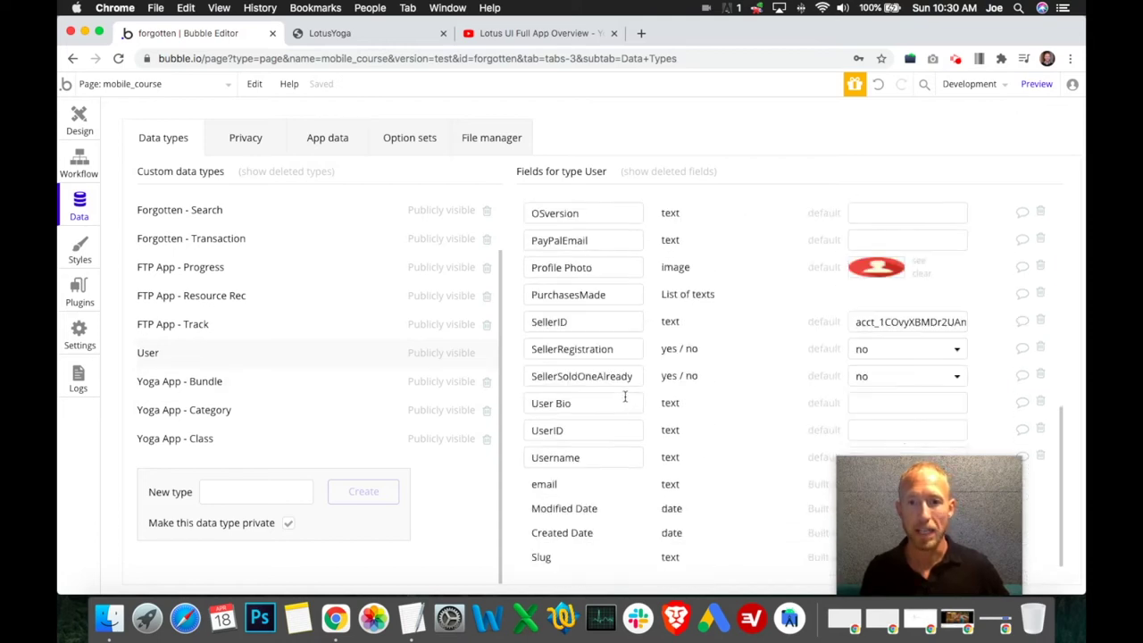
scroll(602, 332, up, 7)
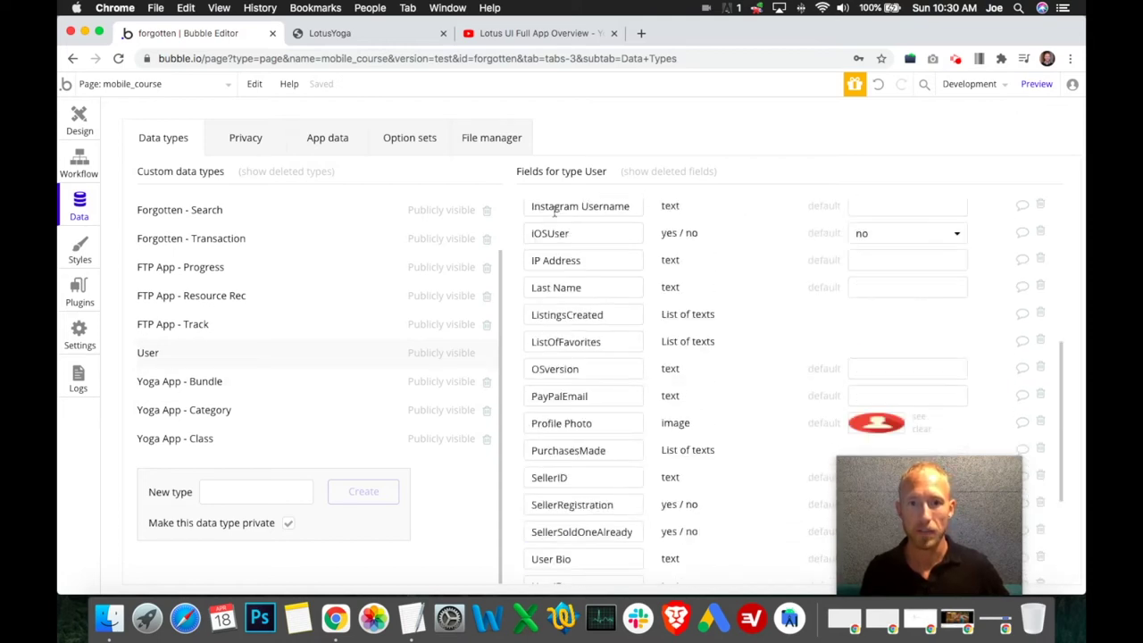
scroll(565, 395, down, 3)
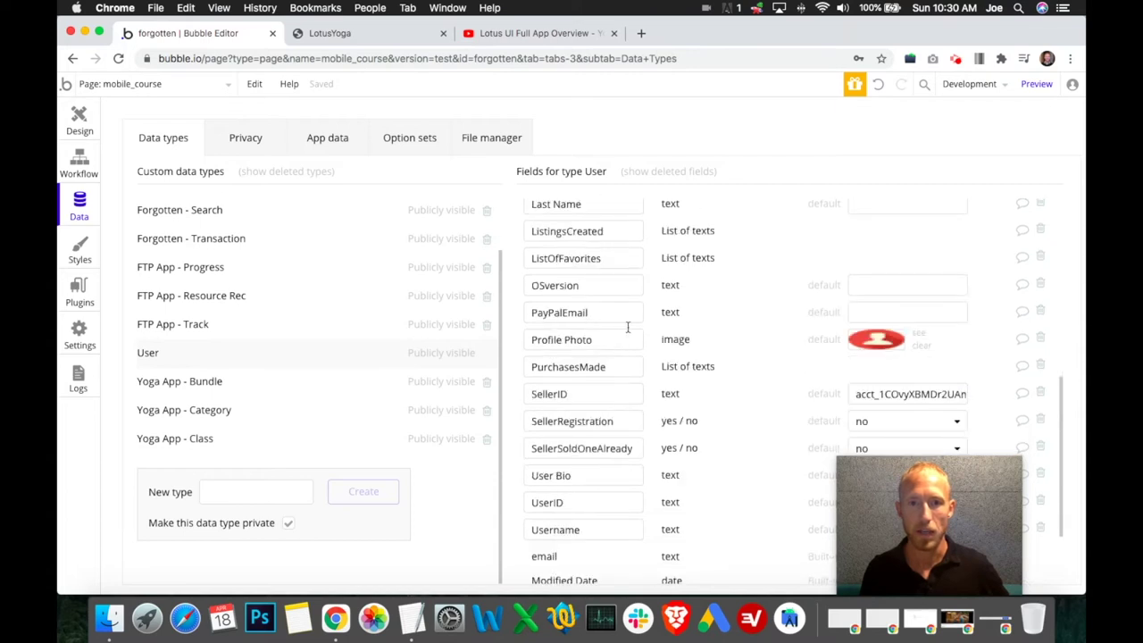
- Start a new field on the User data type and name it YogaPlanJoined
scroll(627, 327, down, 1)
scroll(628, 326, down, 4)
click(618, 564)
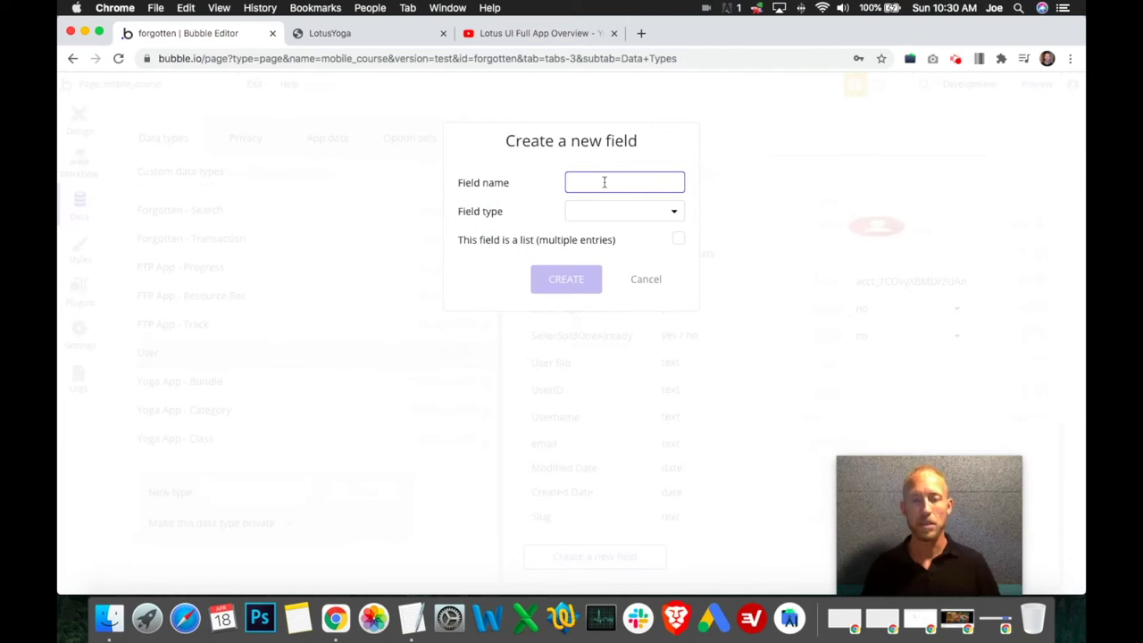
mouse_move(605, 182)
text(Yoga)
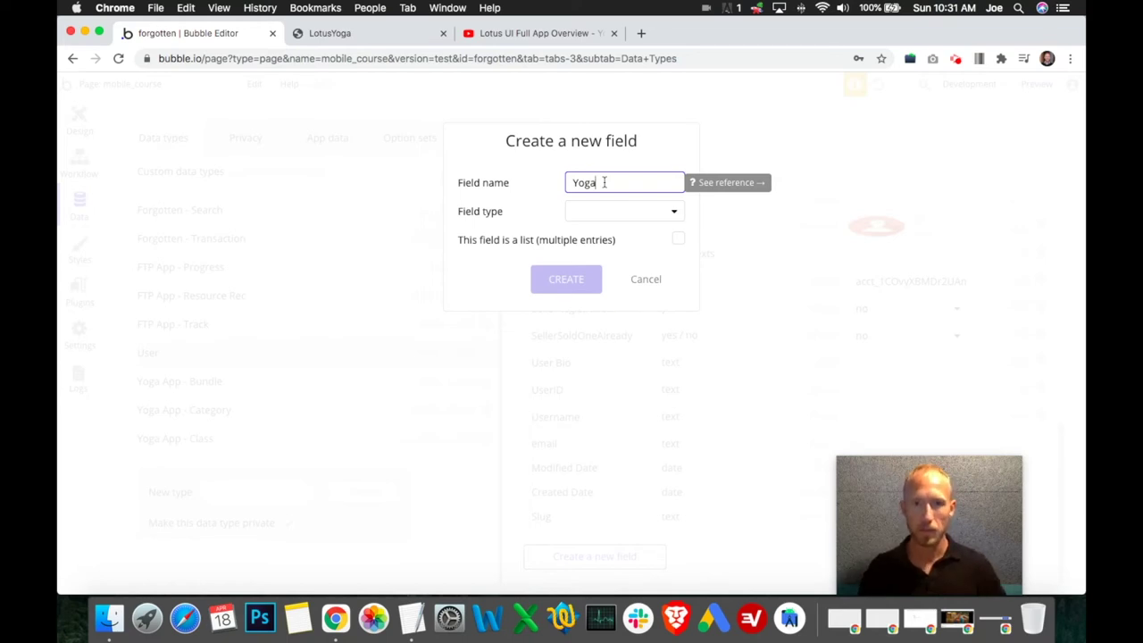
click(632, 216)
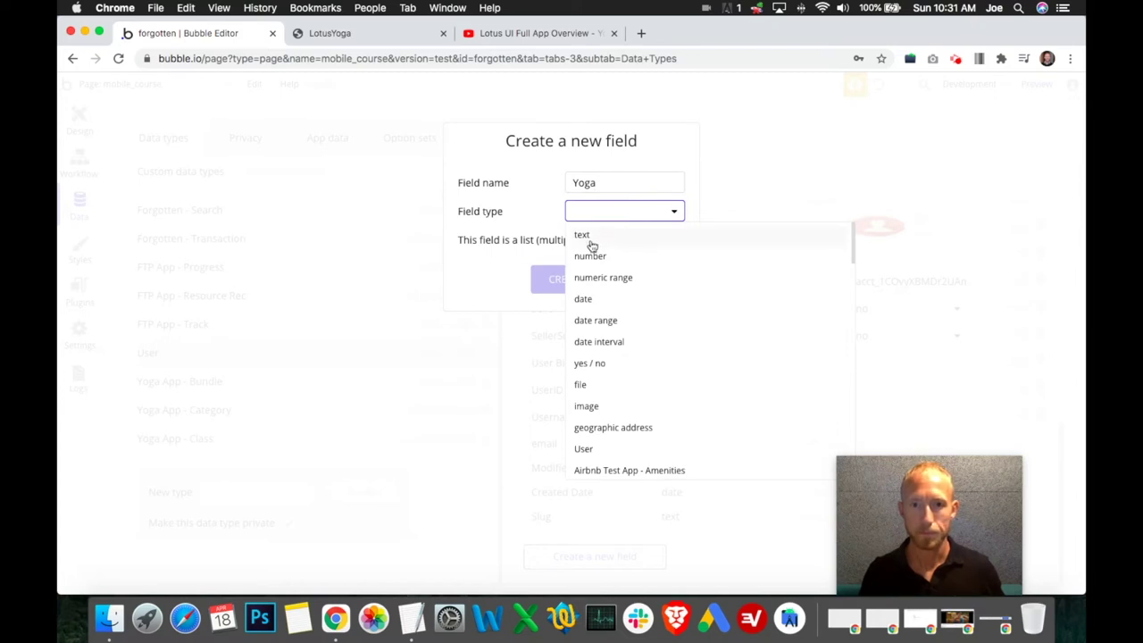
click(607, 182)
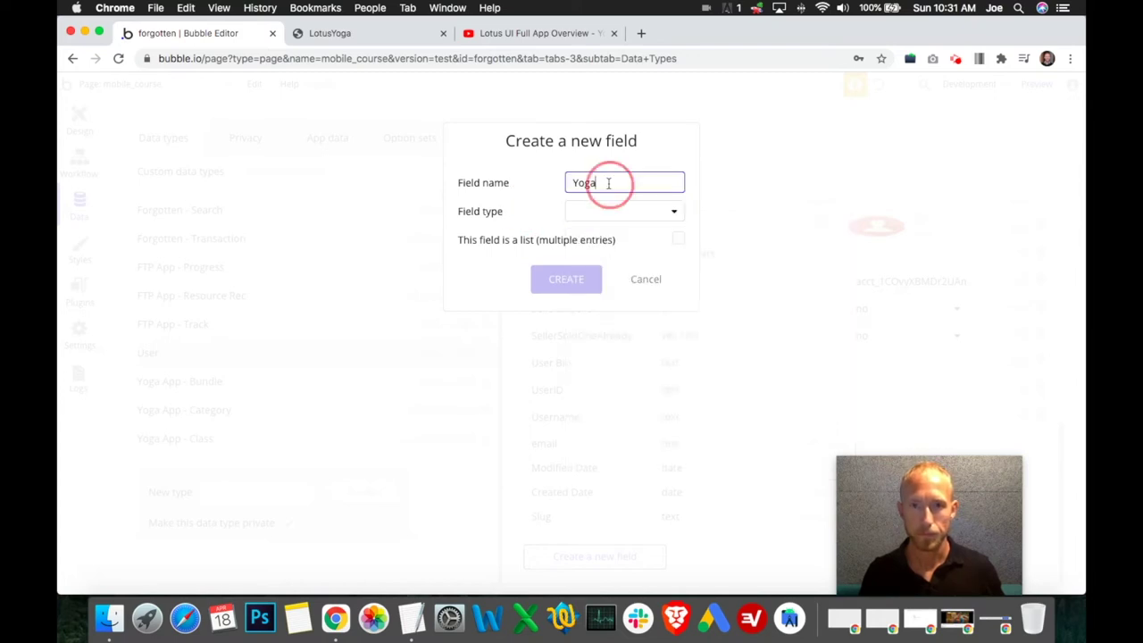
text(PlanJoined)
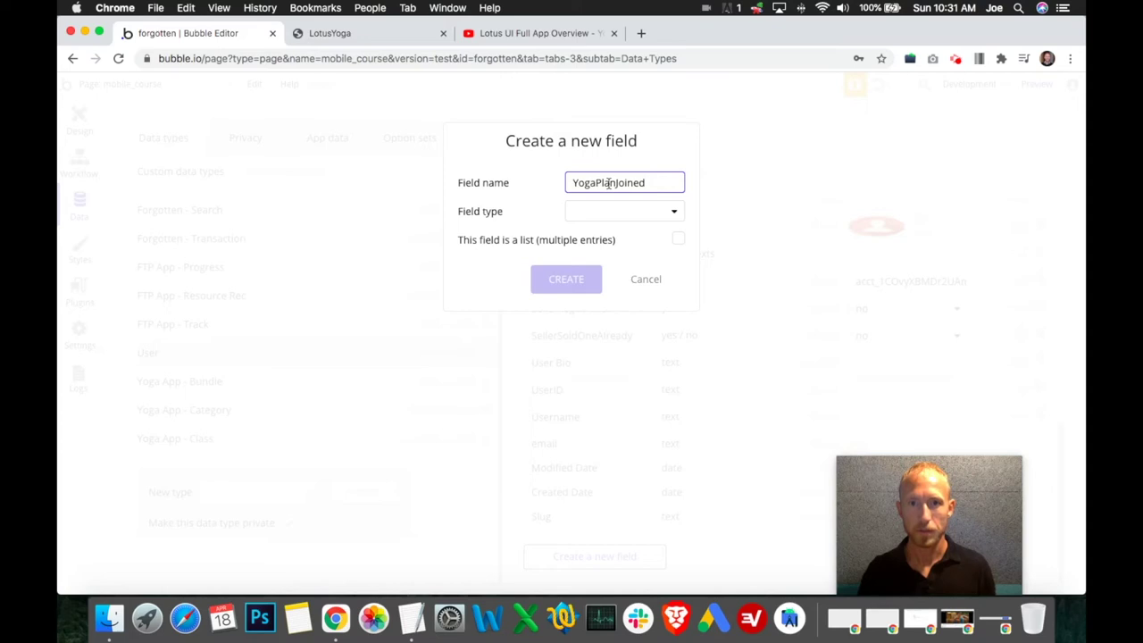
- Set the field type of YogaPlanJoined to text
click(618, 212)
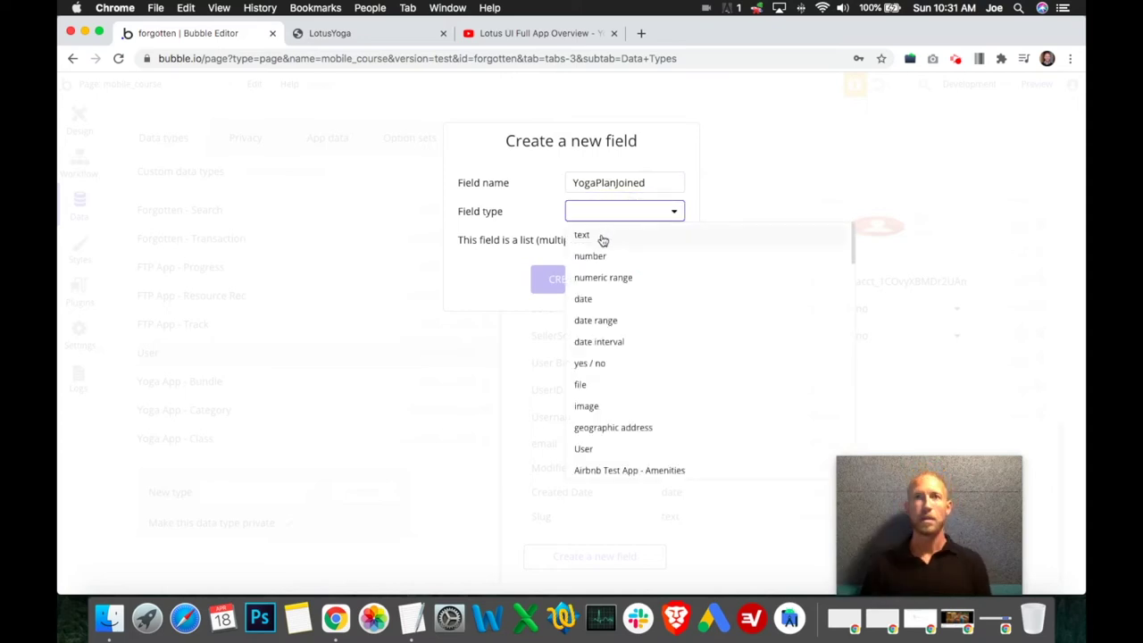
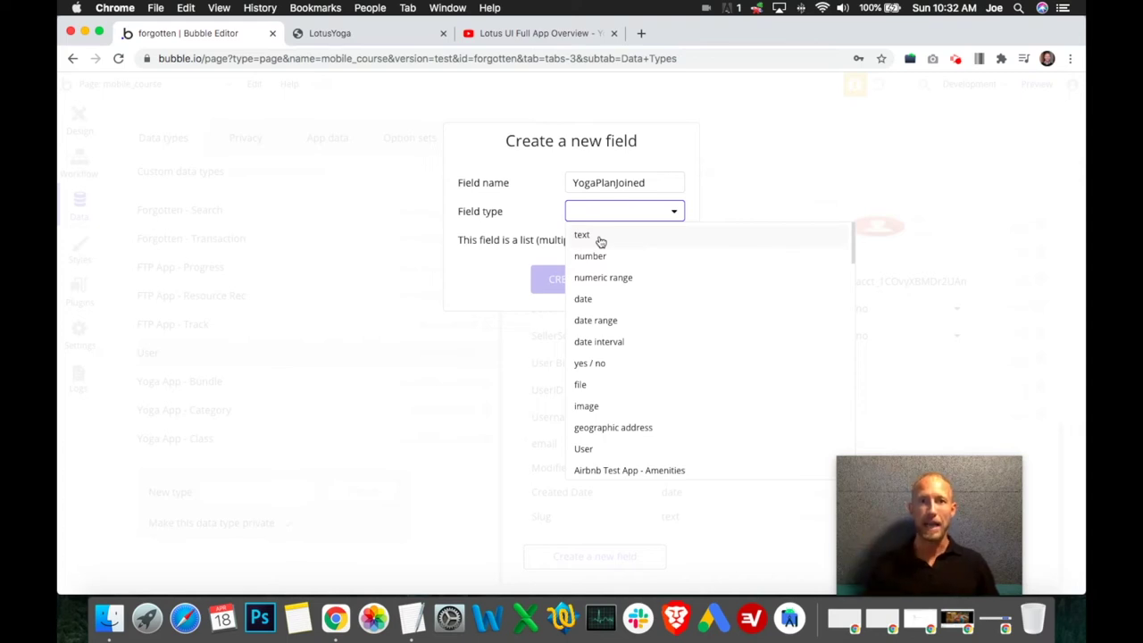
click(597, 243)
click(620, 215)
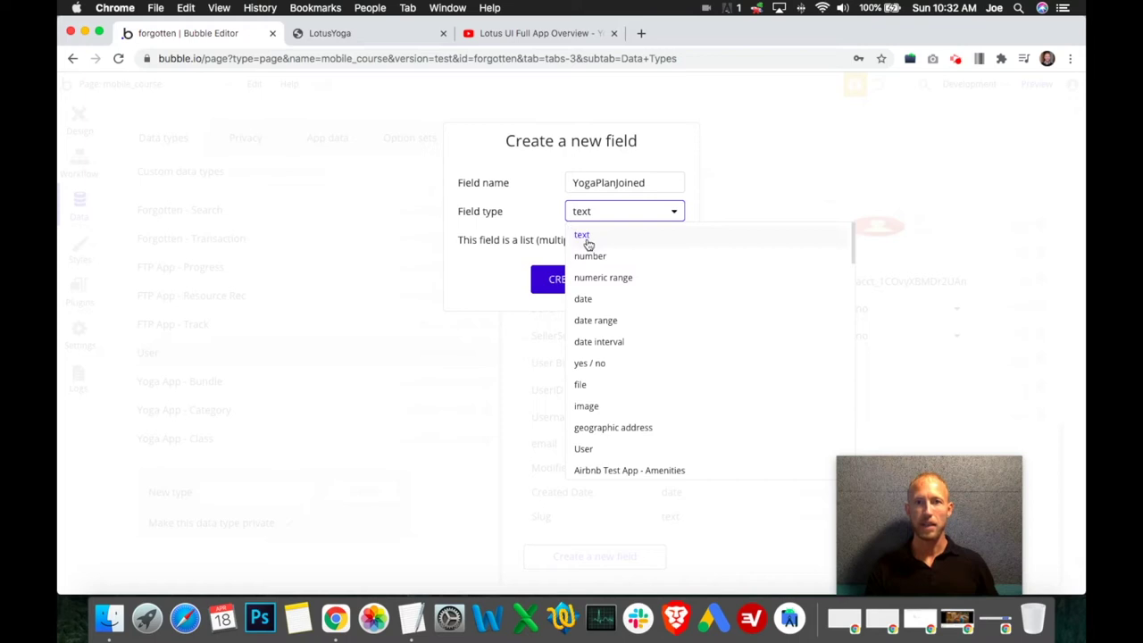
click(588, 243)
click(580, 212)
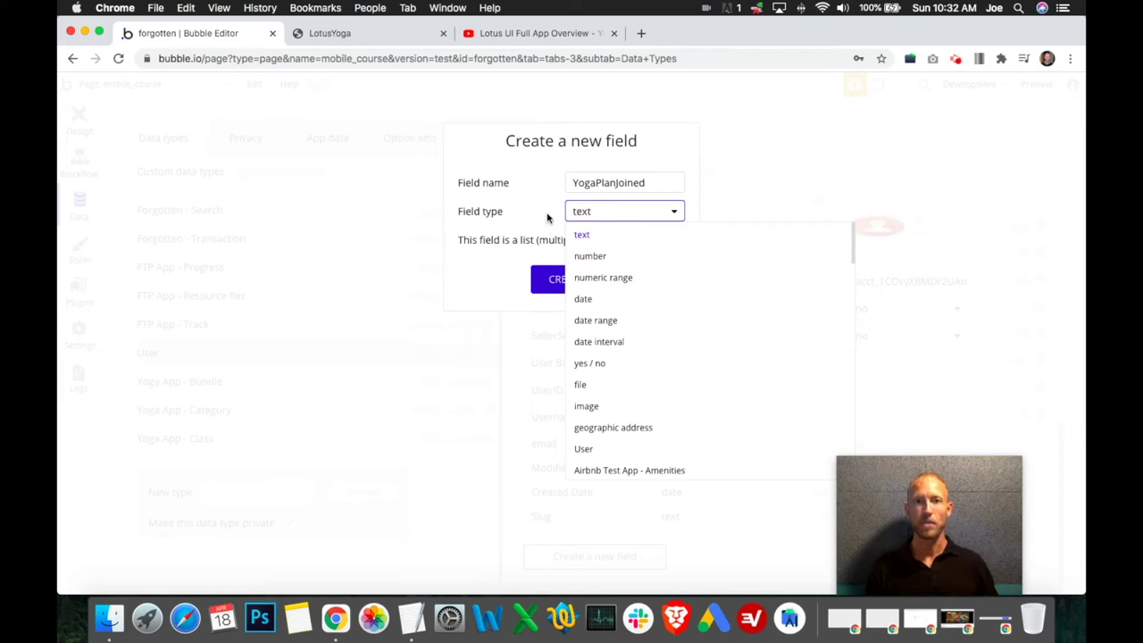
click(548, 218)
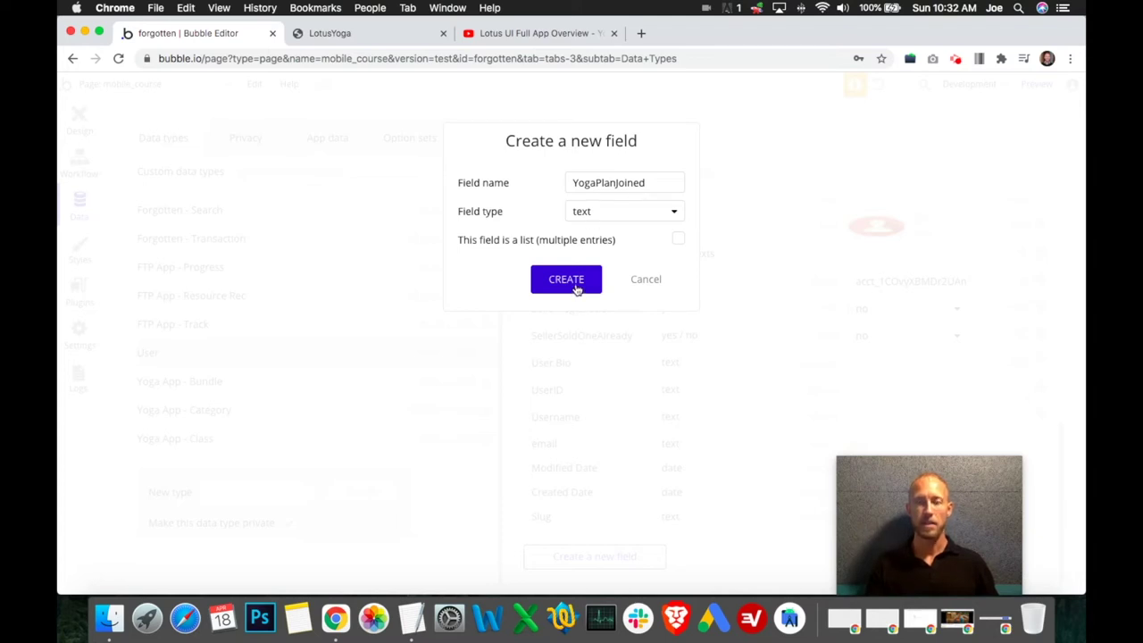
- Create the YogaPlanJoined field and locate it in the User data type's field list
click(513, 36)
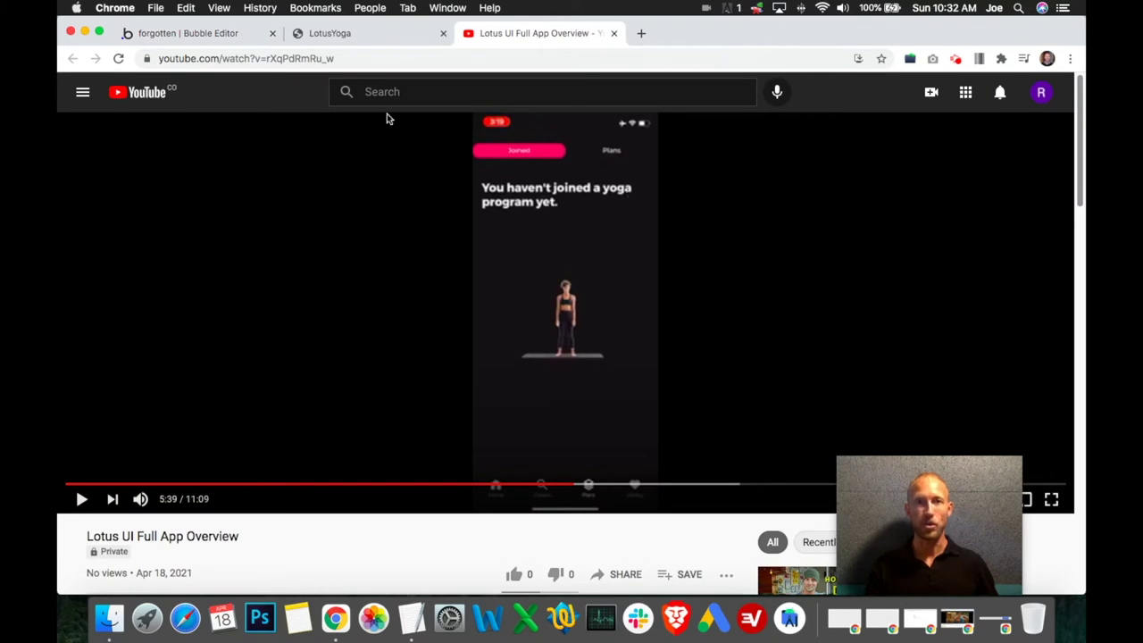
click(239, 40)
click(559, 281)
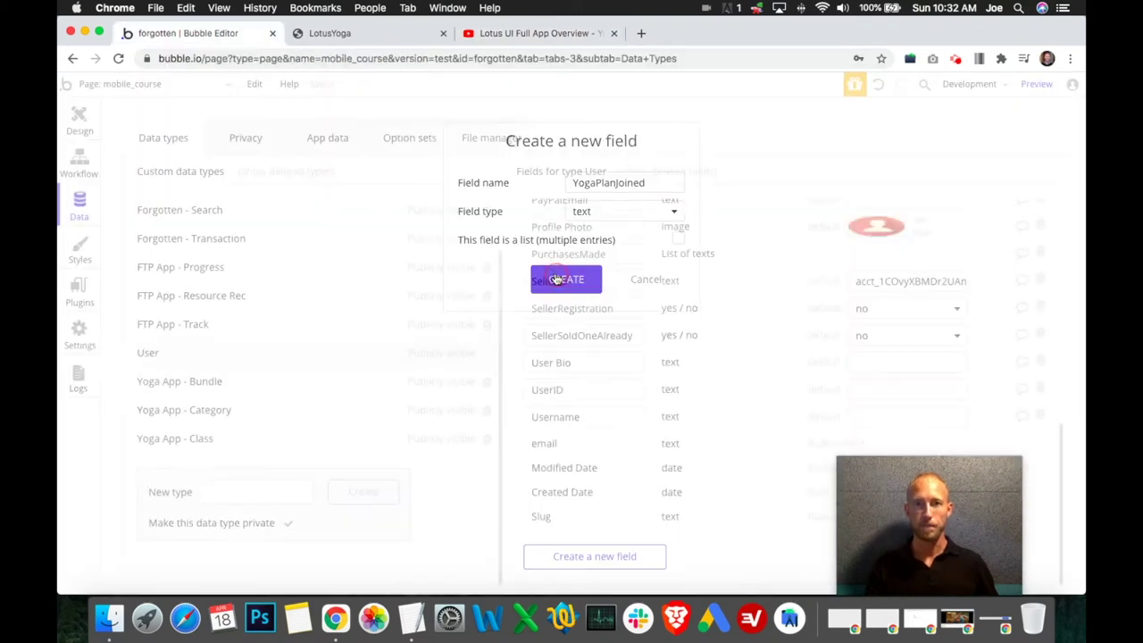
scroll(652, 357, down, 10)
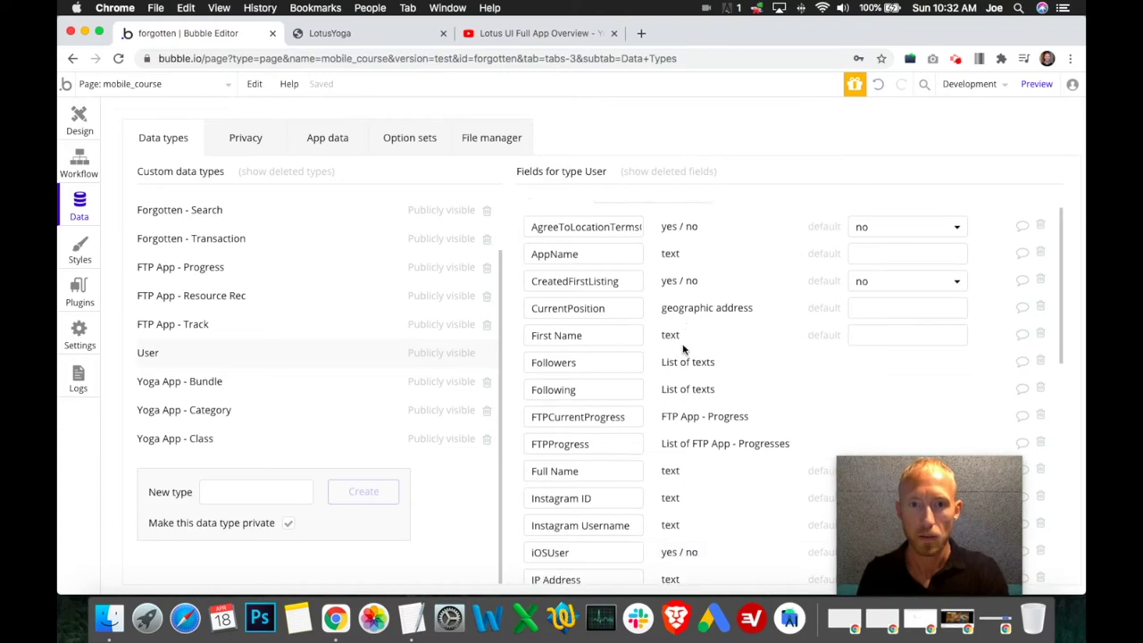
click(590, 435)
double_click(589, 436)
scroll(794, 432, down, 1)
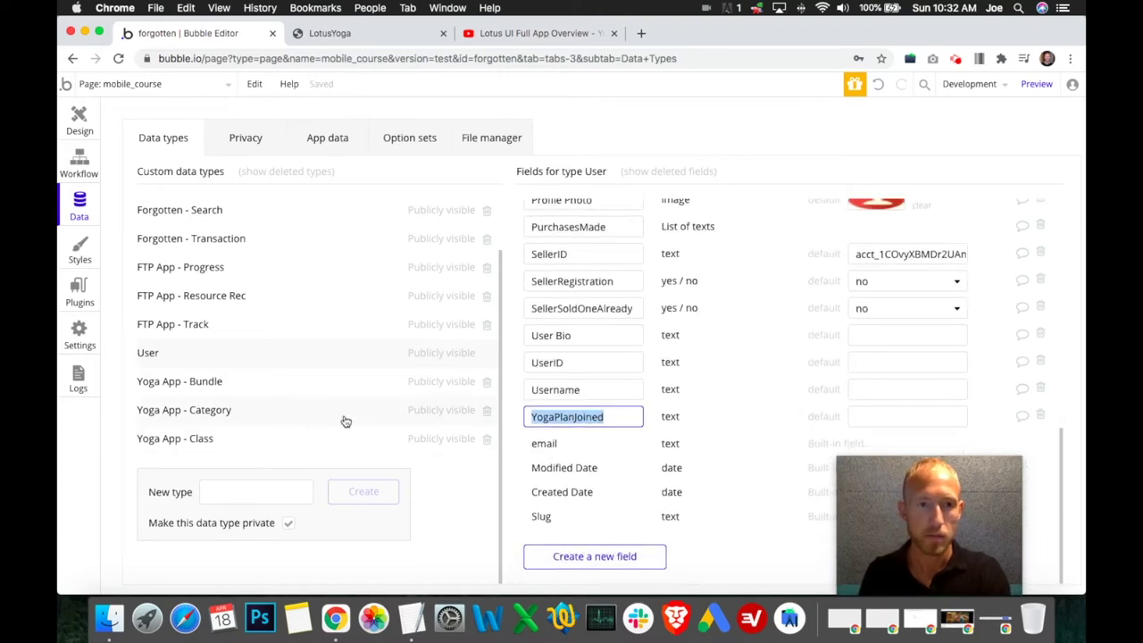
- Start a new Yoga App - Bundle entry in the app data and set its Bundle number to 5
click(327, 130)
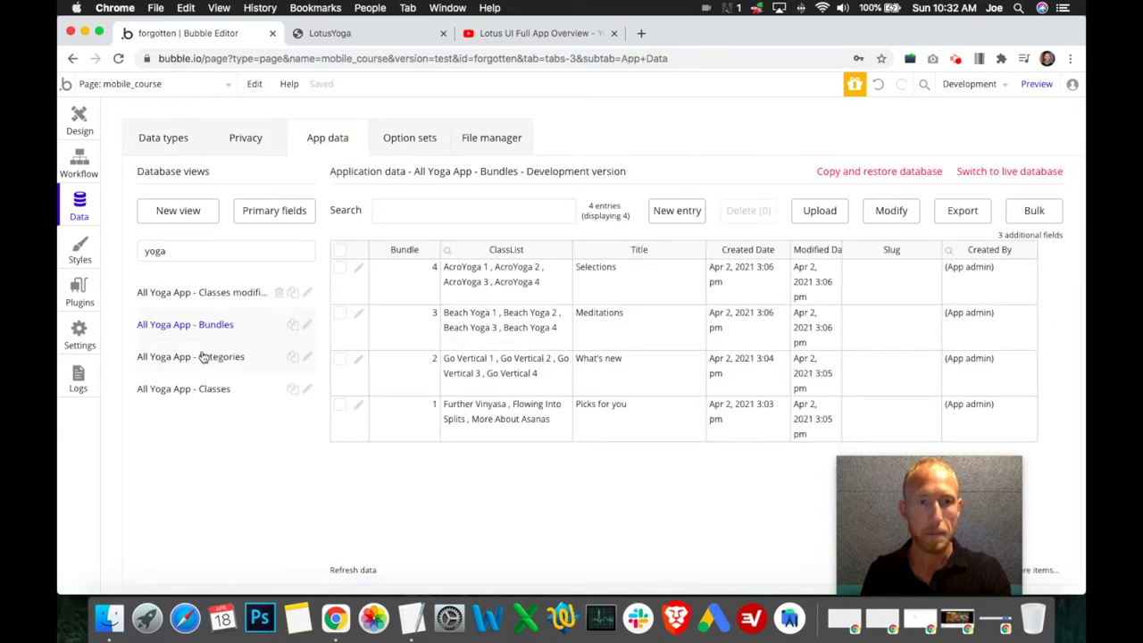
click(671, 214)
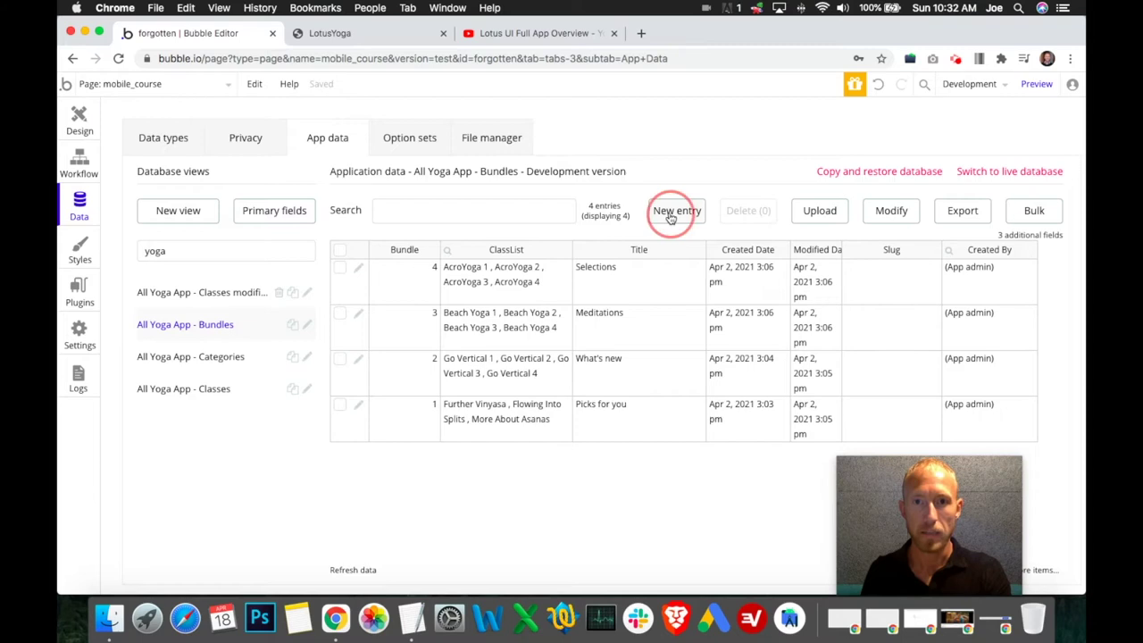
click(237, 181)
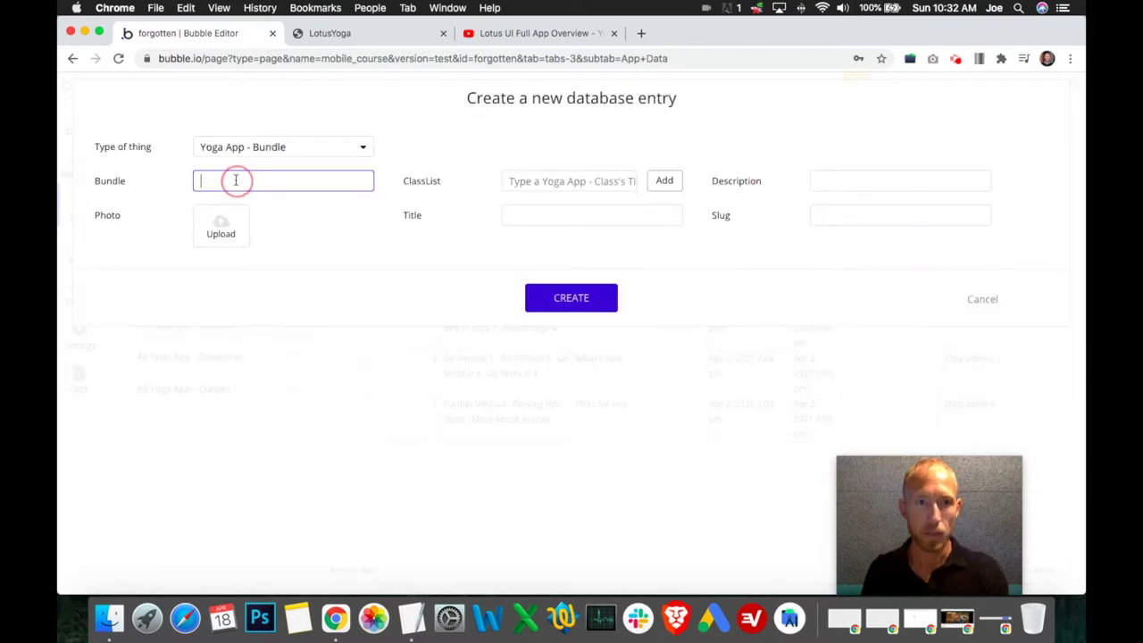
text(5)
click(554, 216)
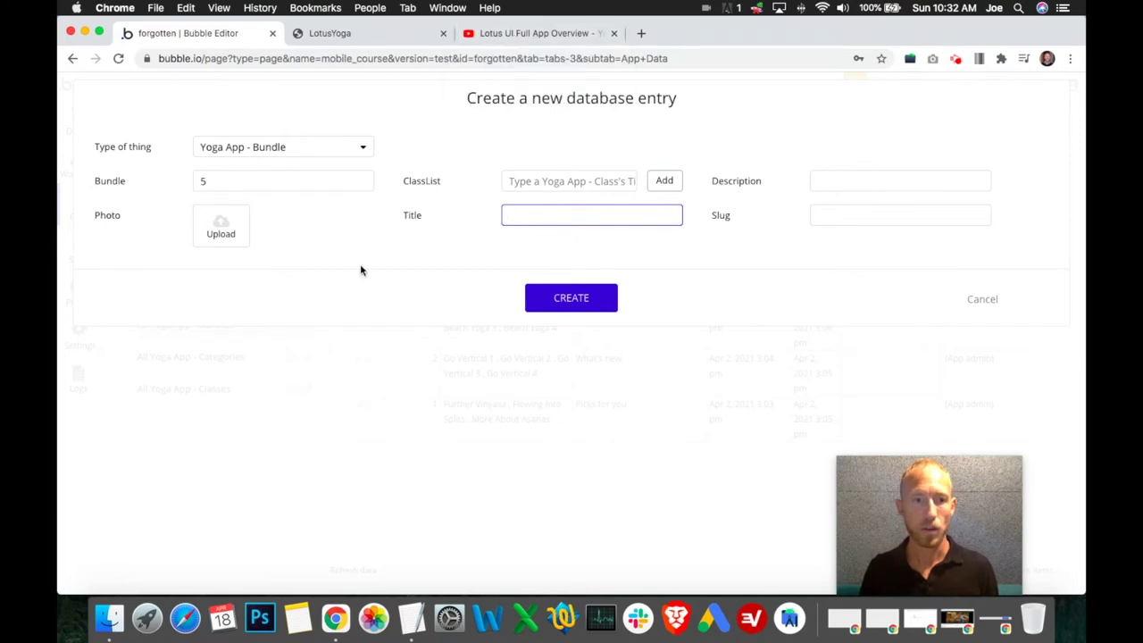
- Switch to Finder and open plans-1-beginners.jpg from the Desktop's Yoga Course App folder to examine the plan's wording
click(110, 618)
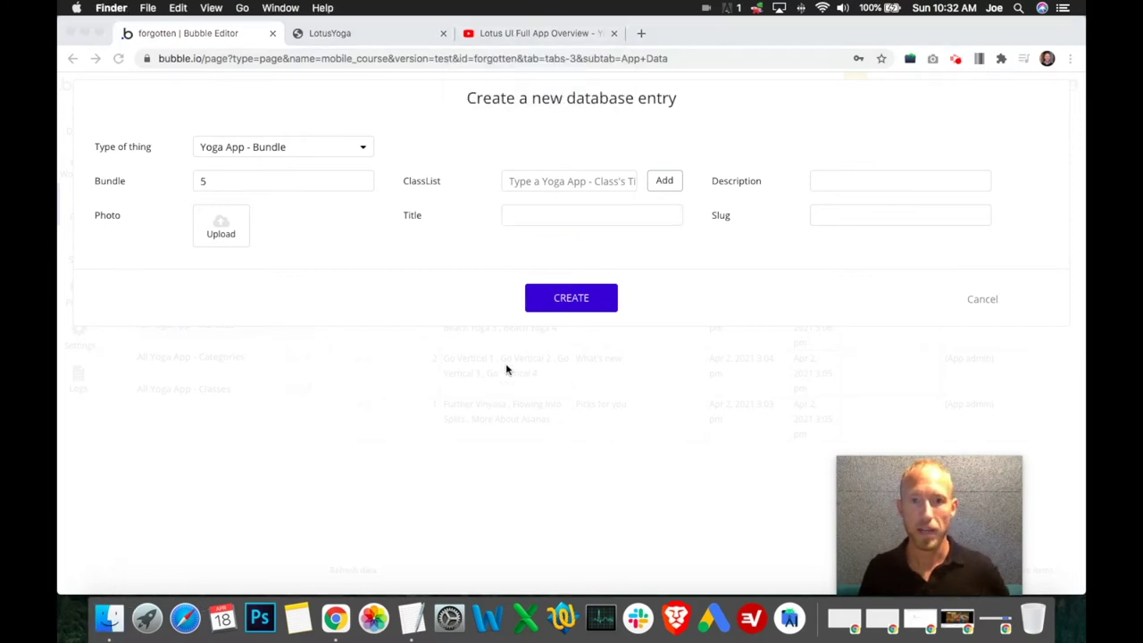
click(110, 618)
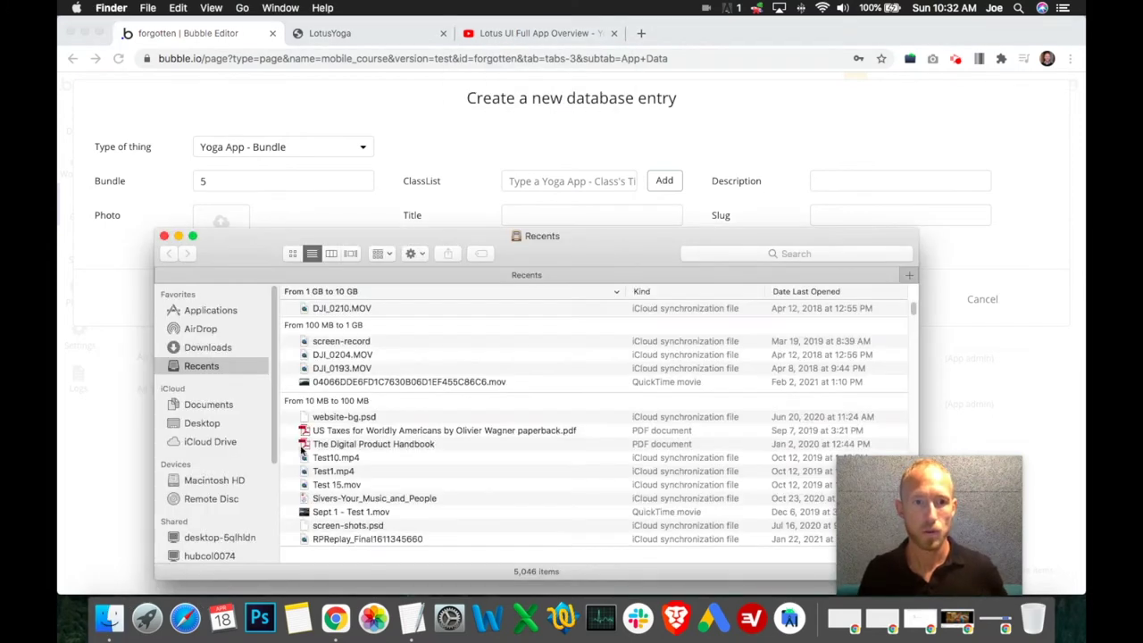
click(206, 427)
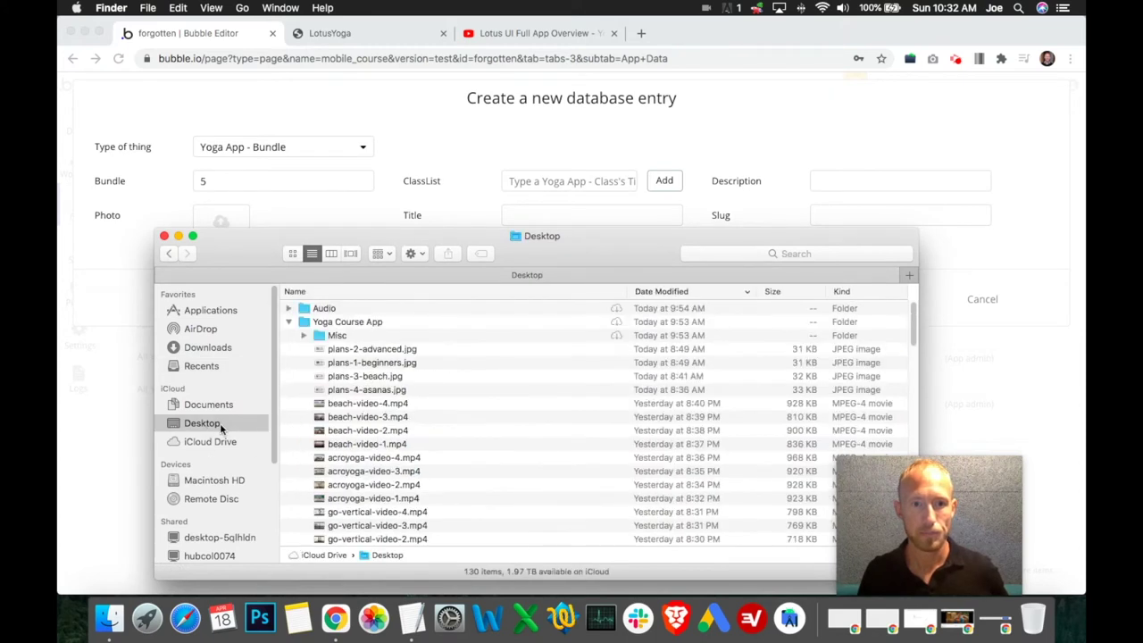
double_click(352, 323)
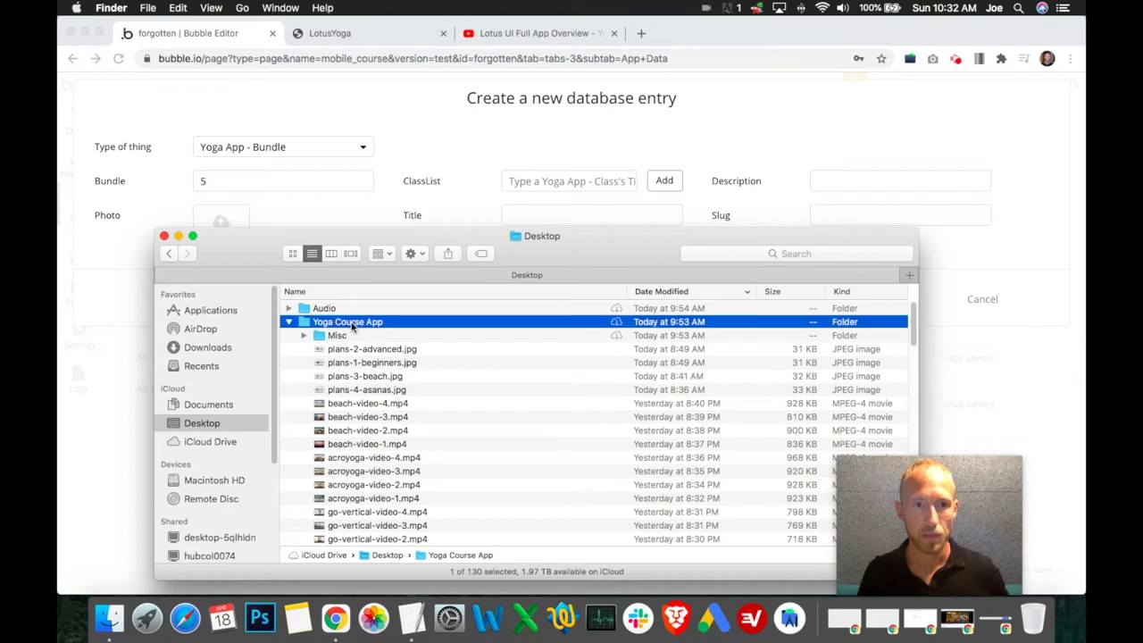
click(379, 366)
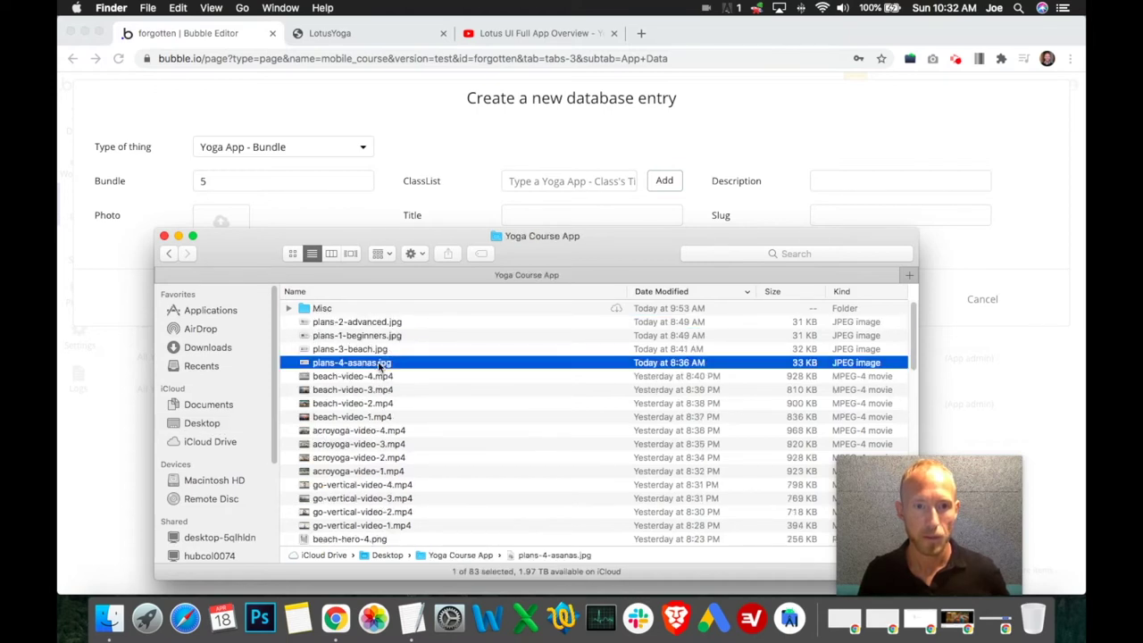
click(413, 337)
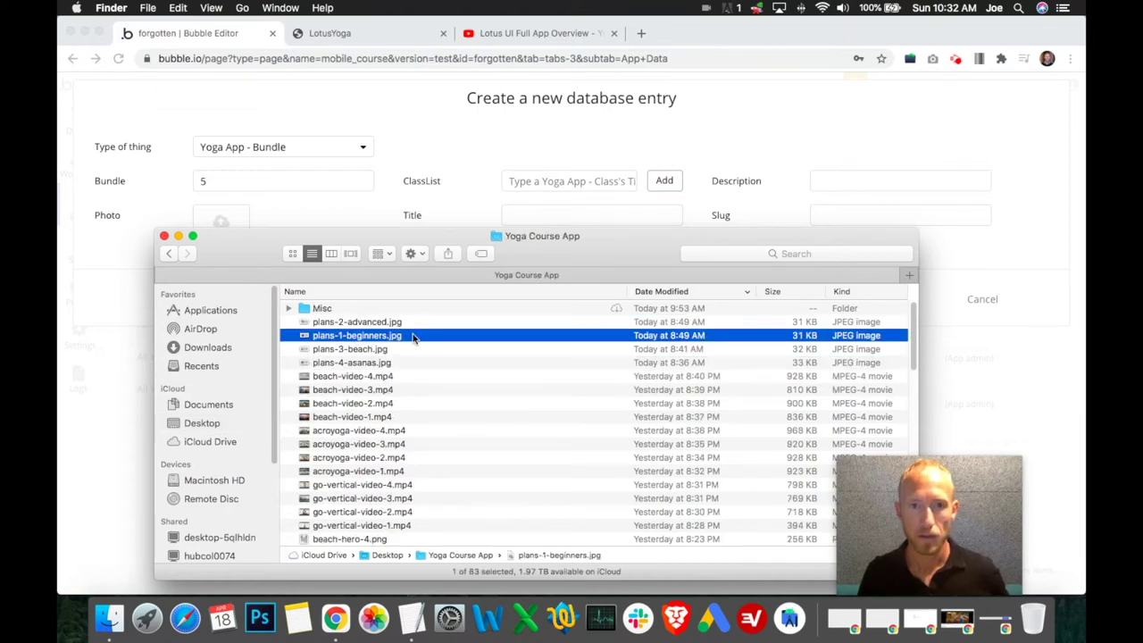
double_click(413, 336)
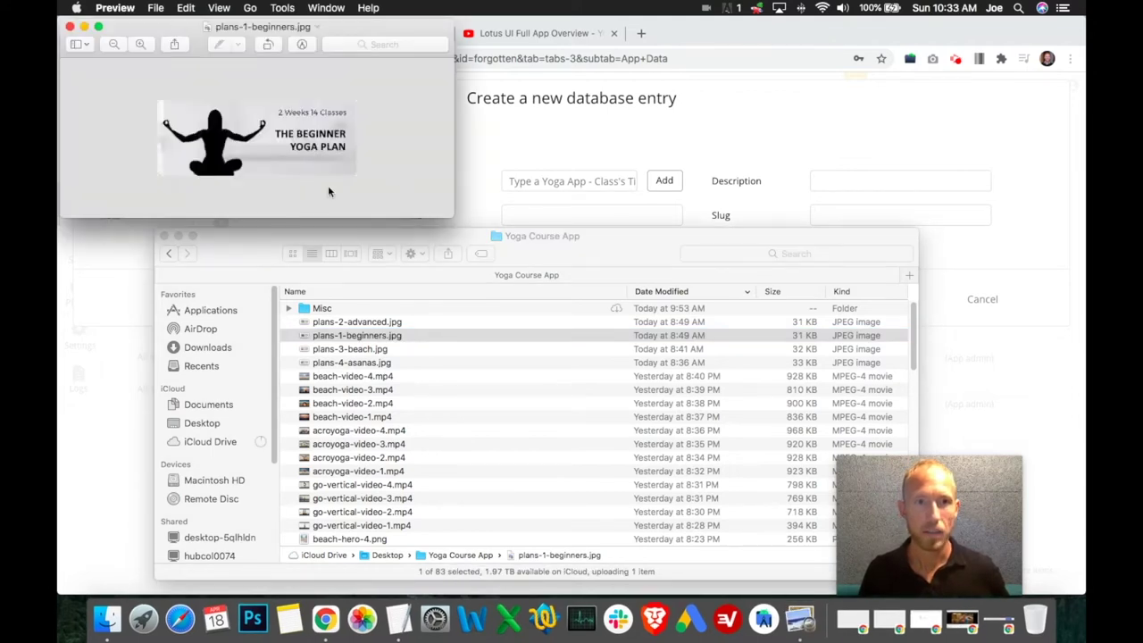
- Return to the new bundle entry in Bubble and set its title to The Beginner Yoga Plan
click(496, 175)
click(532, 214)
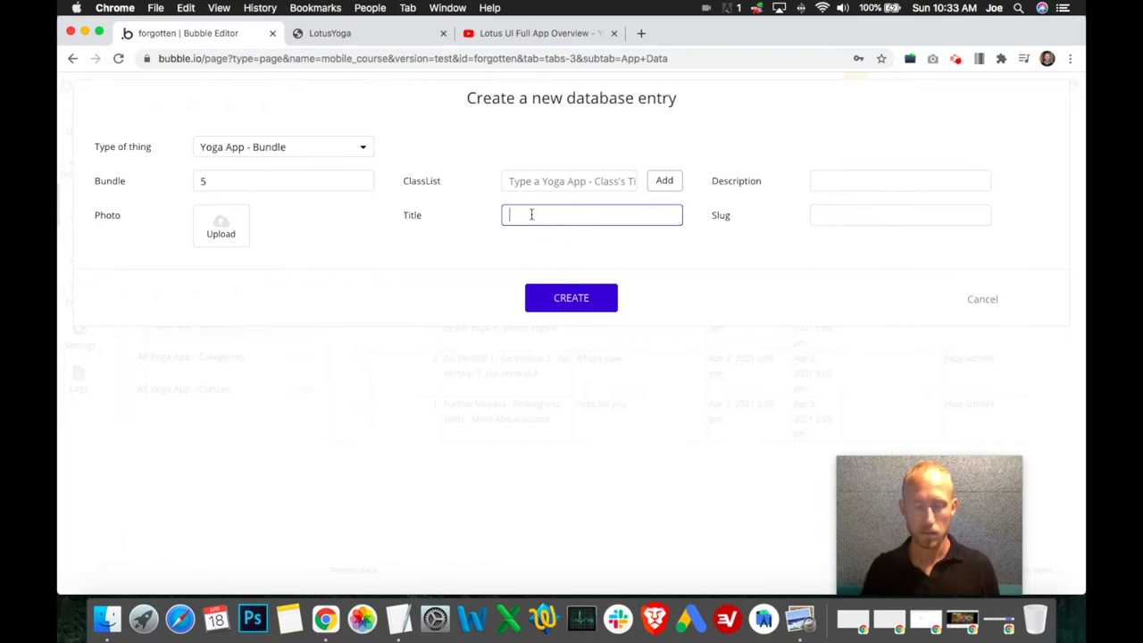
text(The Beggi)
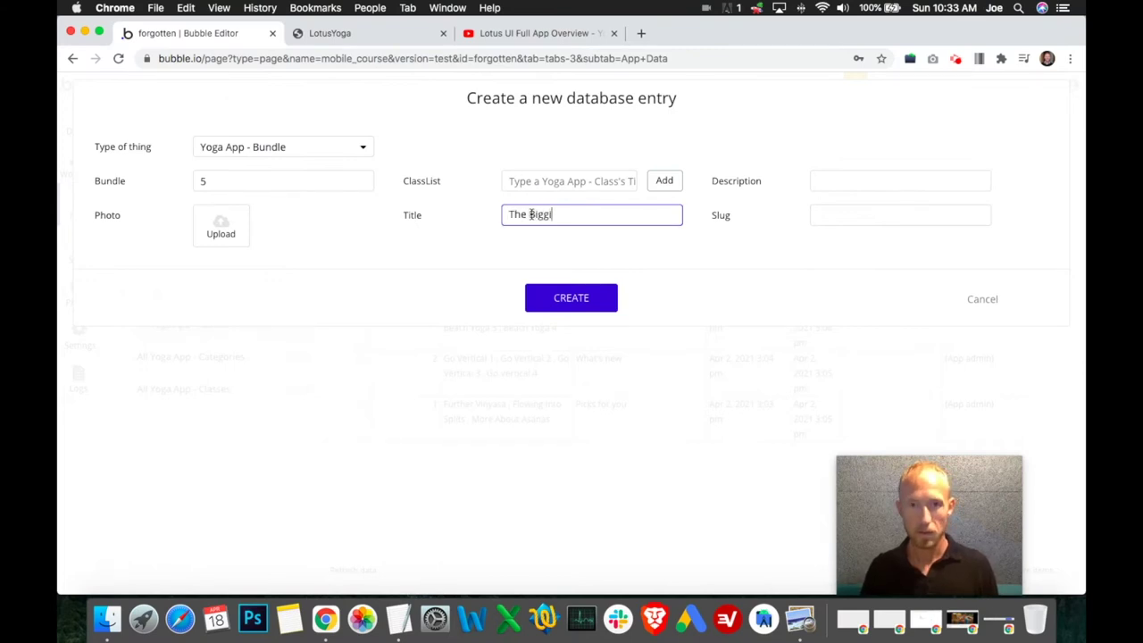
text(ner Yoga)
click(546, 214)
key(BackSpace)
key(Right)
key(Right)
key(Right)
text(n)
click(542, 215)
click(638, 216)
text(O)
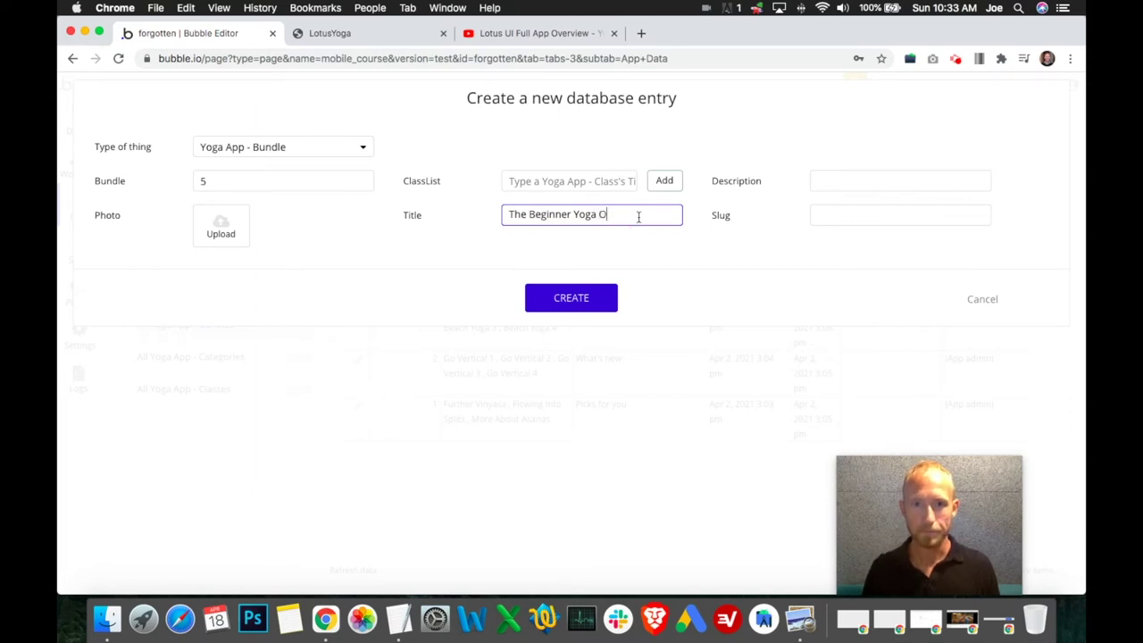
key(BackSpace)
text(Plan)
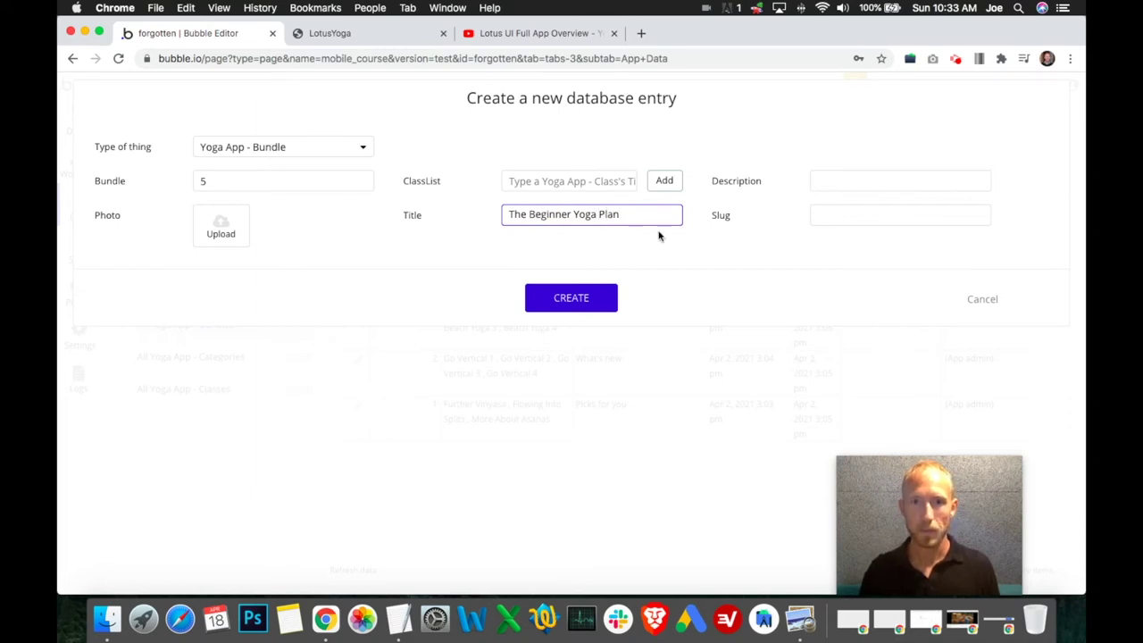
triple_click(627, 221)
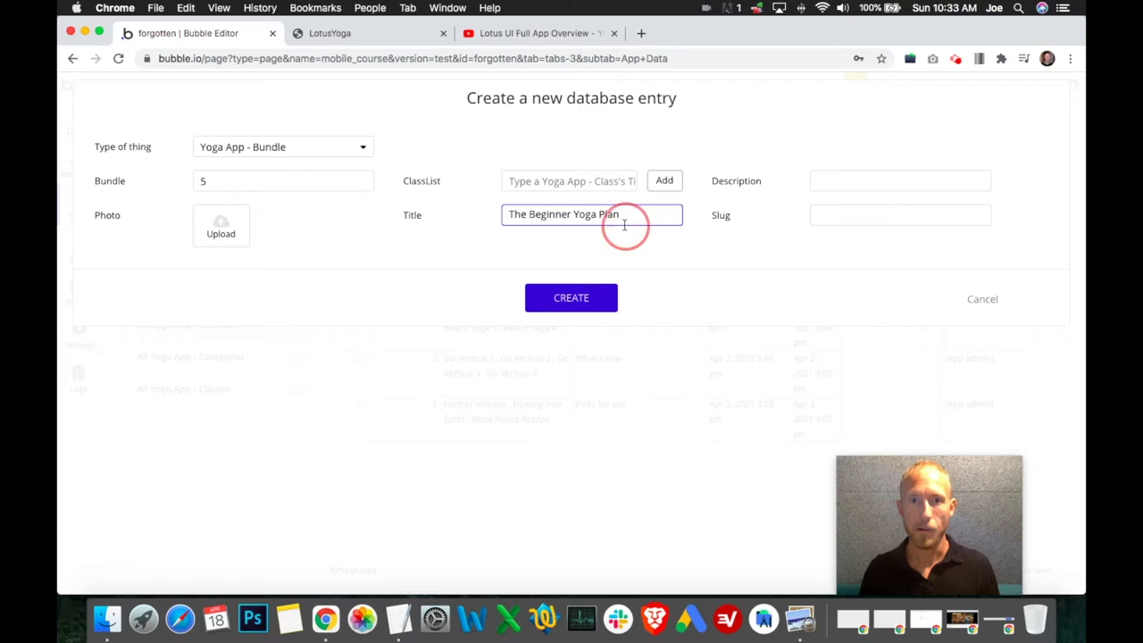
- Check the plan image's class details in Preview and set the bundle's description to 1 Week 7 Classes
click(823, 183)
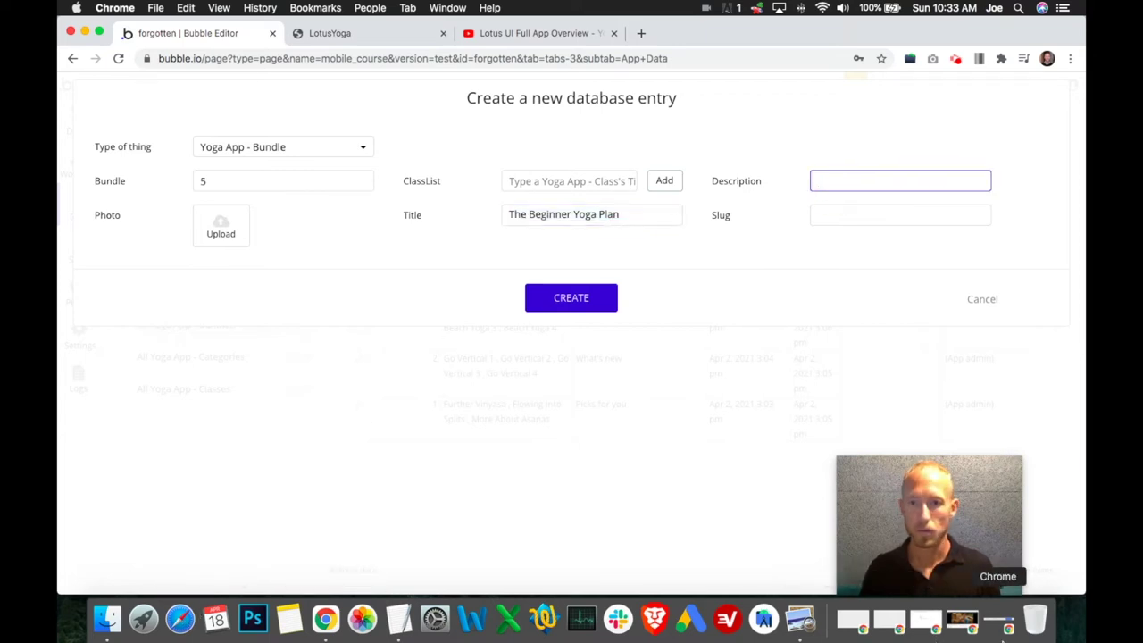
click(800, 619)
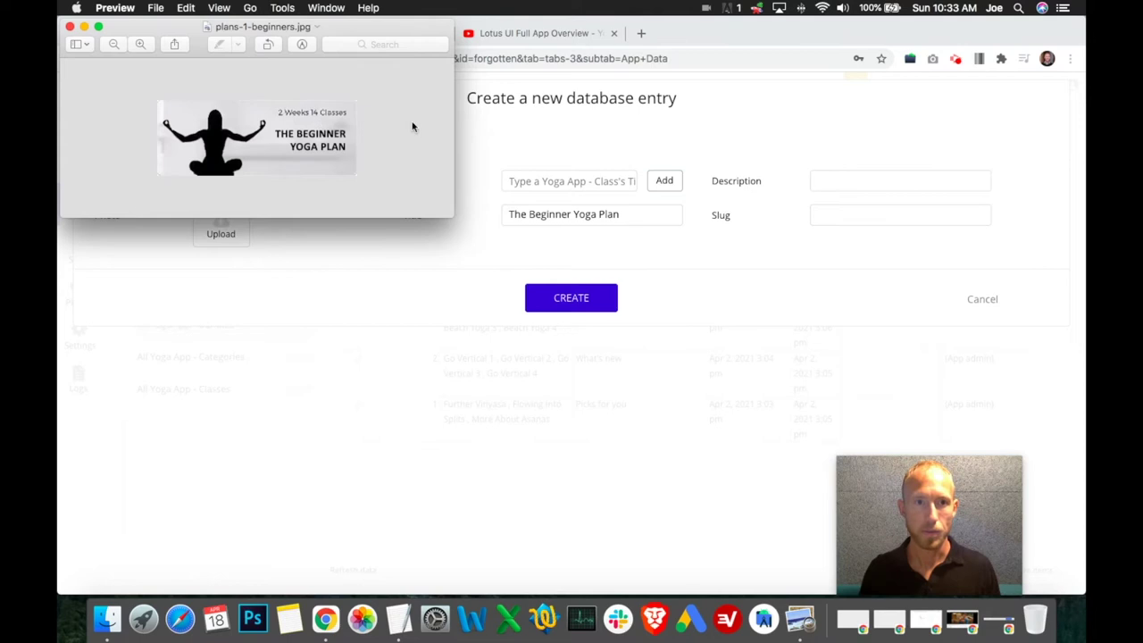
click(849, 191)
click(831, 183)
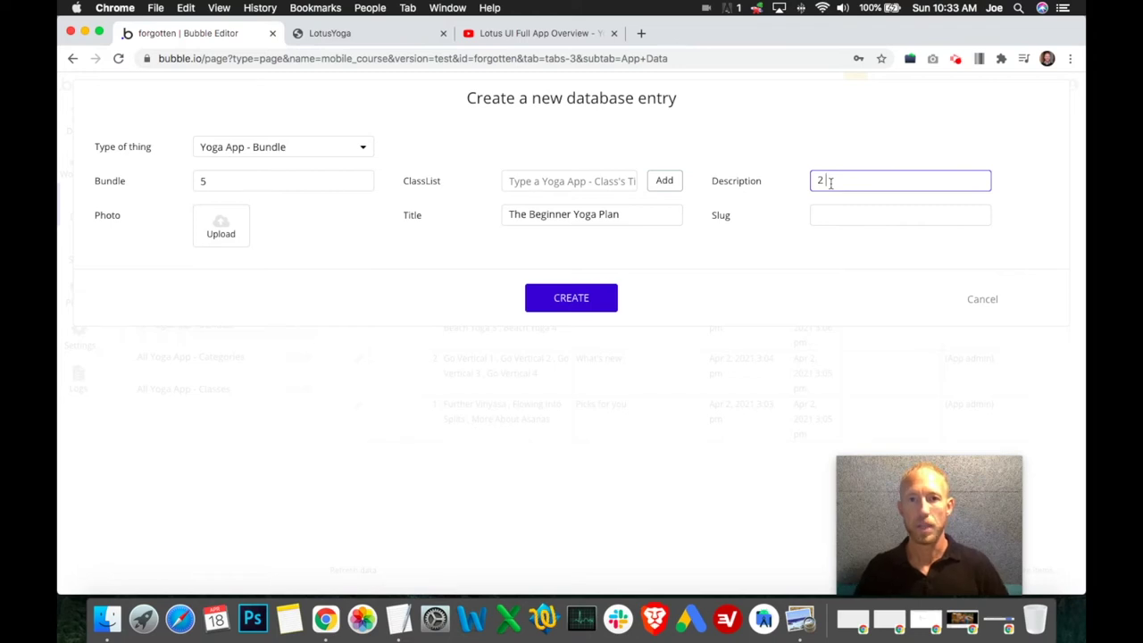
key(BackSpace)
text(1 Week 7 Classes)
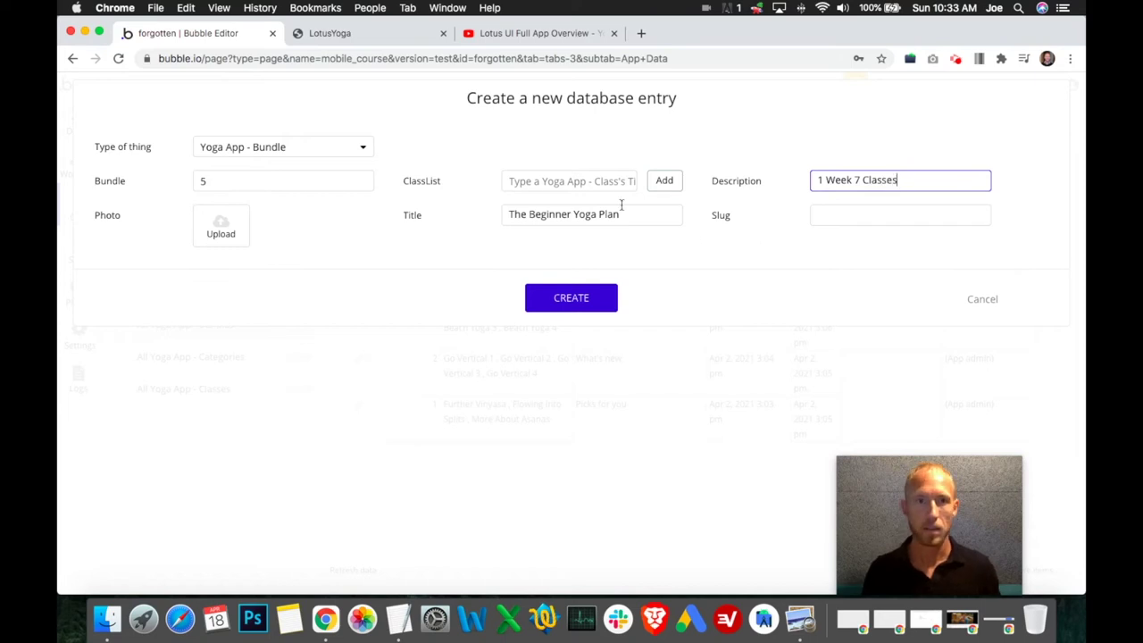
click(665, 180)
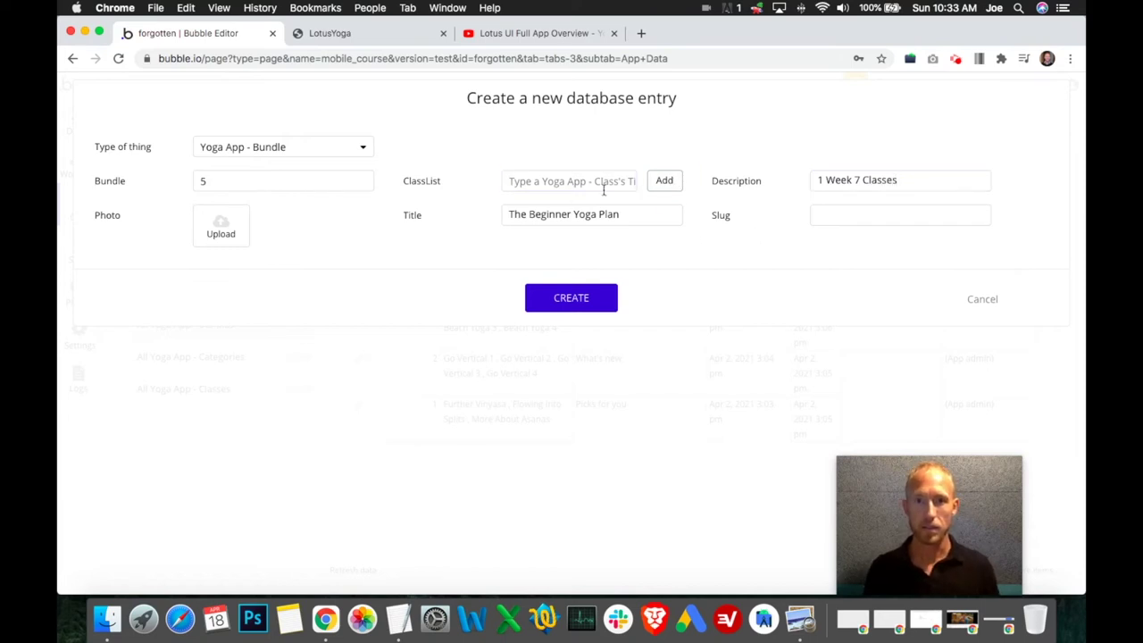
- Add the class Further Vinyasa to the new bundle's ClassList
click(563, 181)
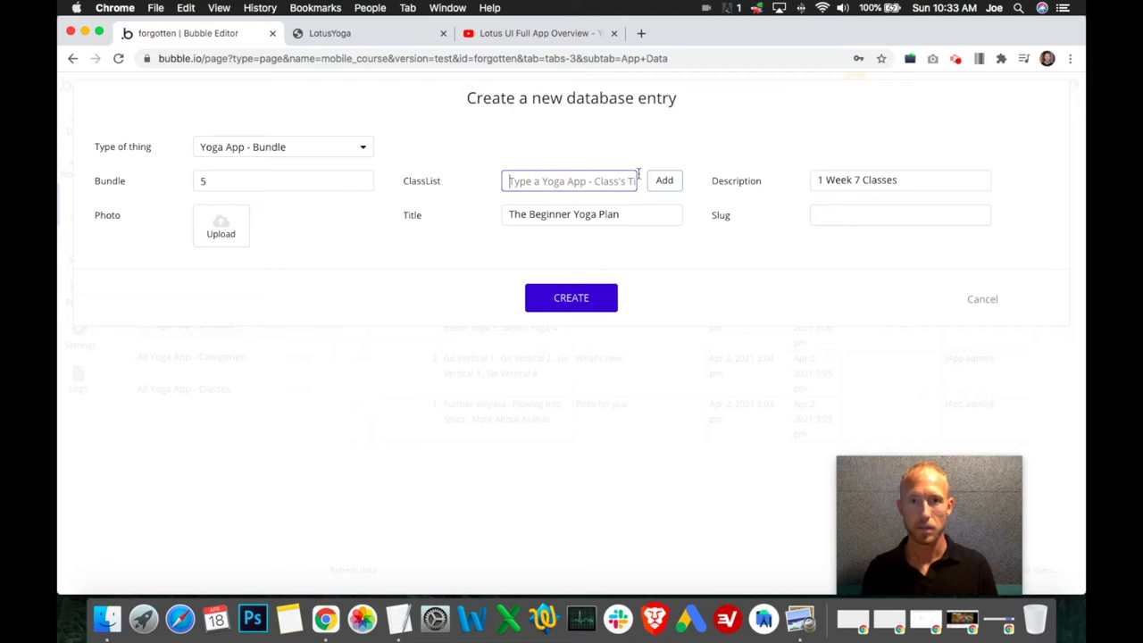
text(Vin)
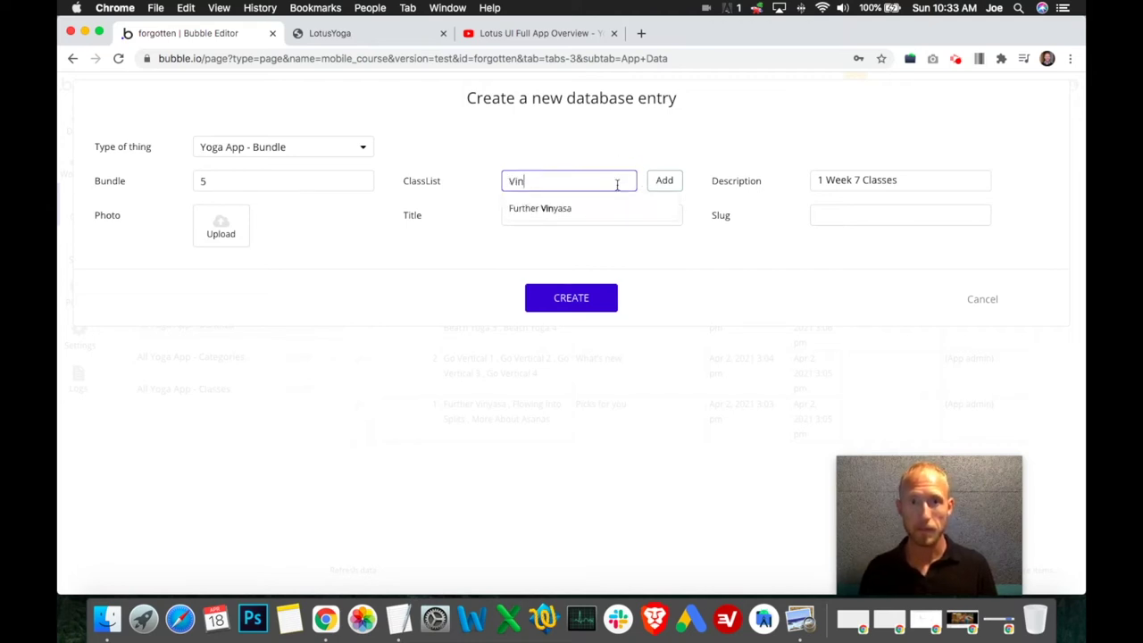
double_click(592, 183)
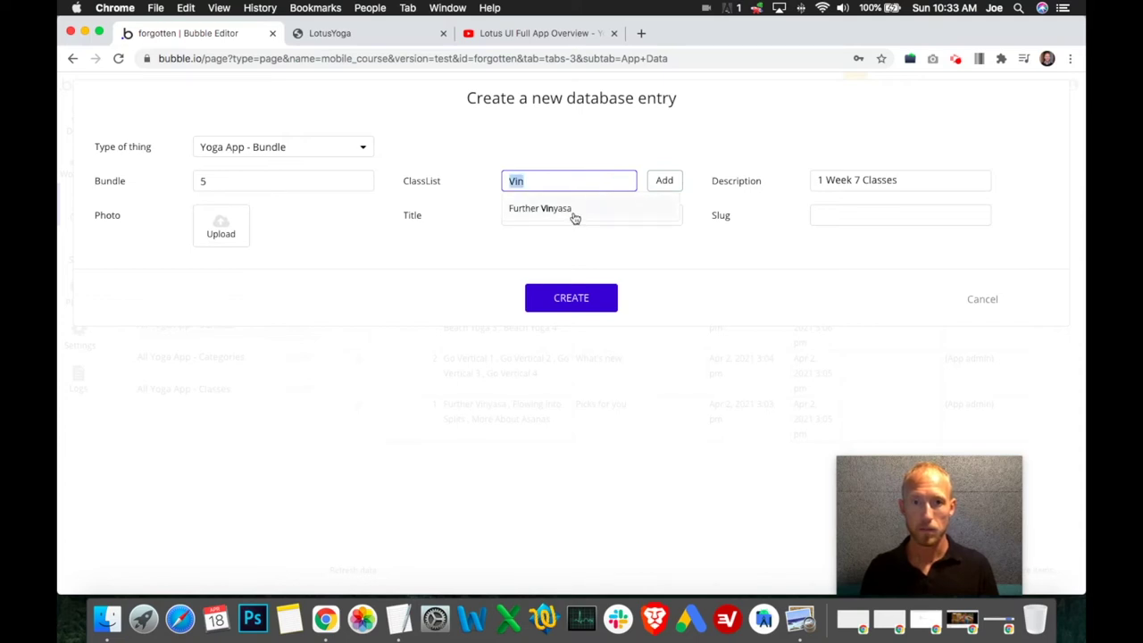
click(575, 211)
click(664, 183)
- Check the LotusYoga preview and the Lotus UI Full App Overview video for the plan screens
click(567, 202)
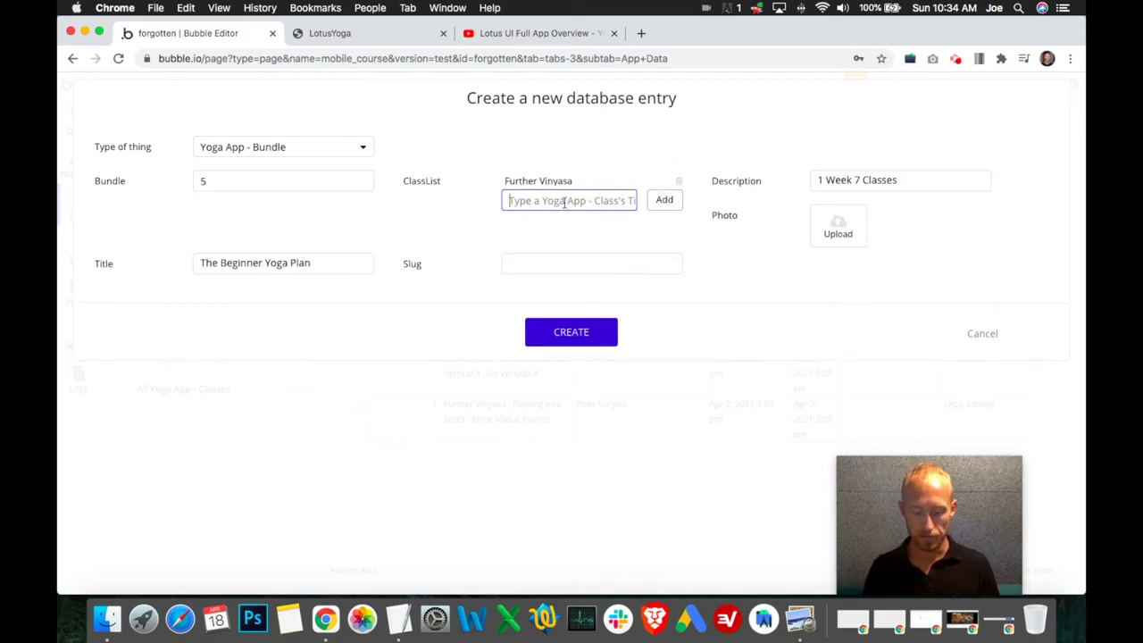
text(Mor)
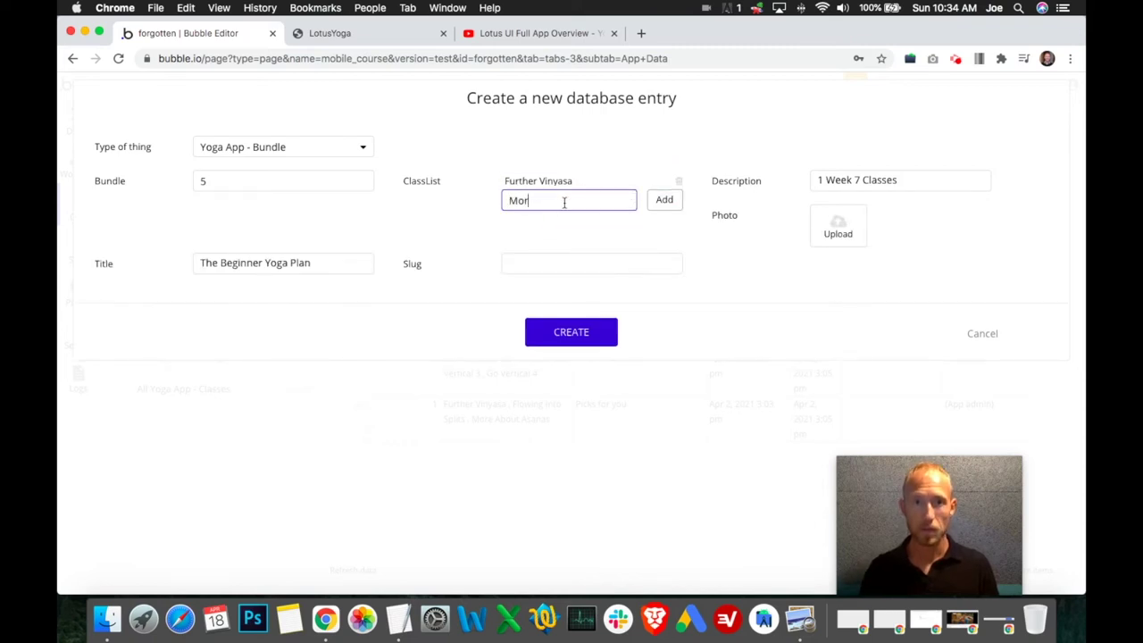
key(BackSpace)
key(BackSpace)
click(429, 58)
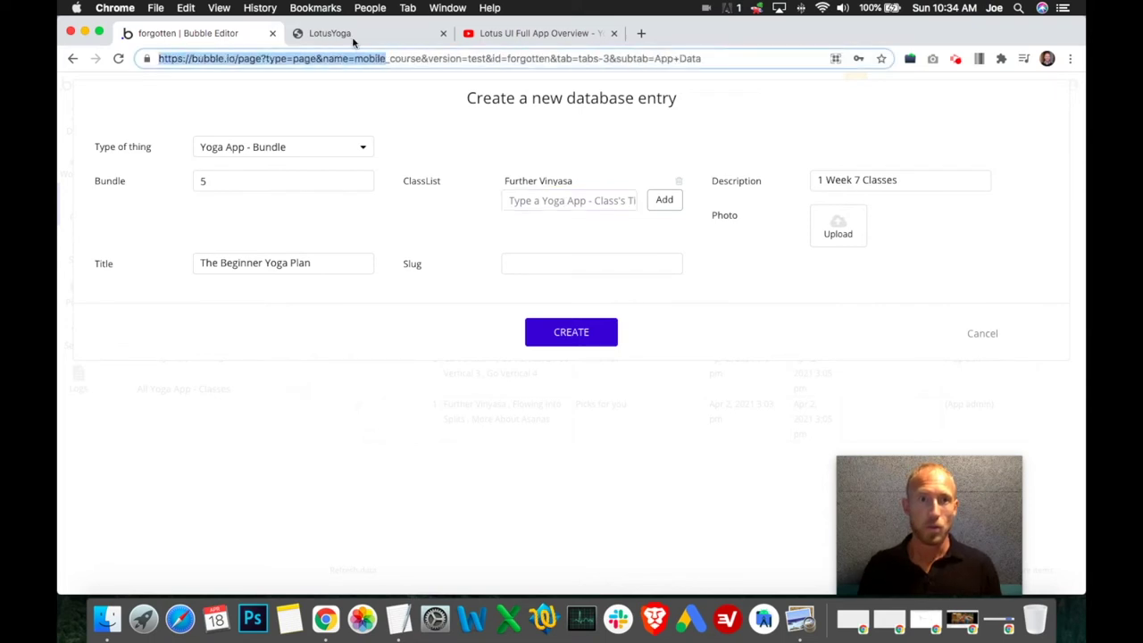
click(330, 34)
drag(530, 299, 394, 305)
click(465, 37)
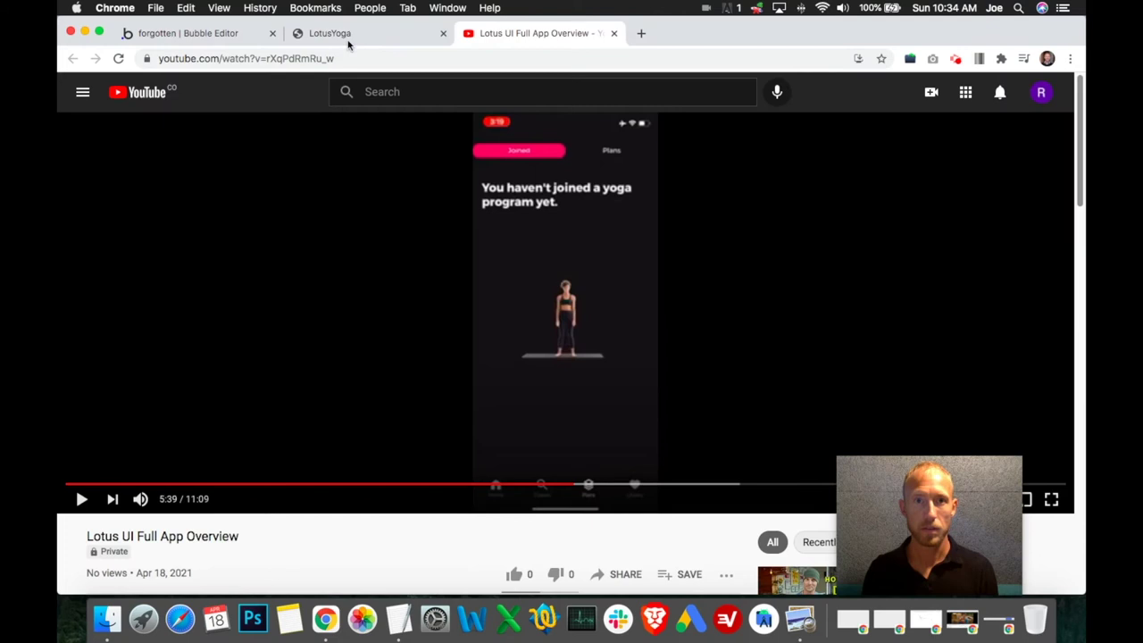
- Return to the new bundle entry in Bubble and add Flowing Into Splits to its ClassList
click(204, 36)
click(571, 202)
text(Flow)
click(588, 228)
click(665, 198)
- Add the class More About Asanas to the bundle's ClassList
click(590, 213)
text(More A)
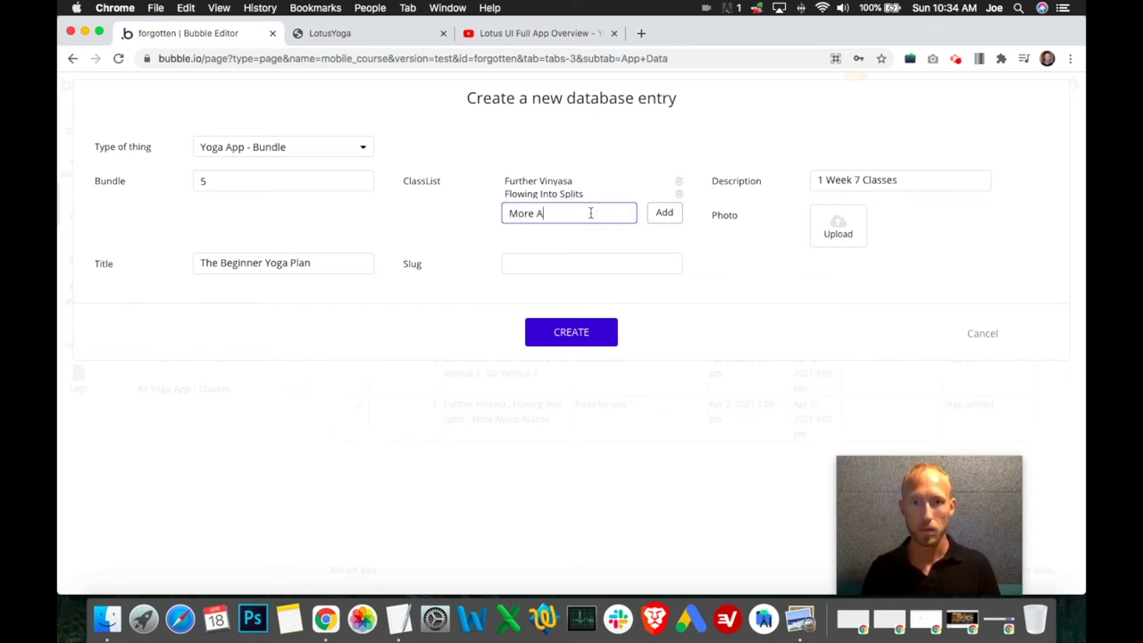
text(bout)
click(611, 213)
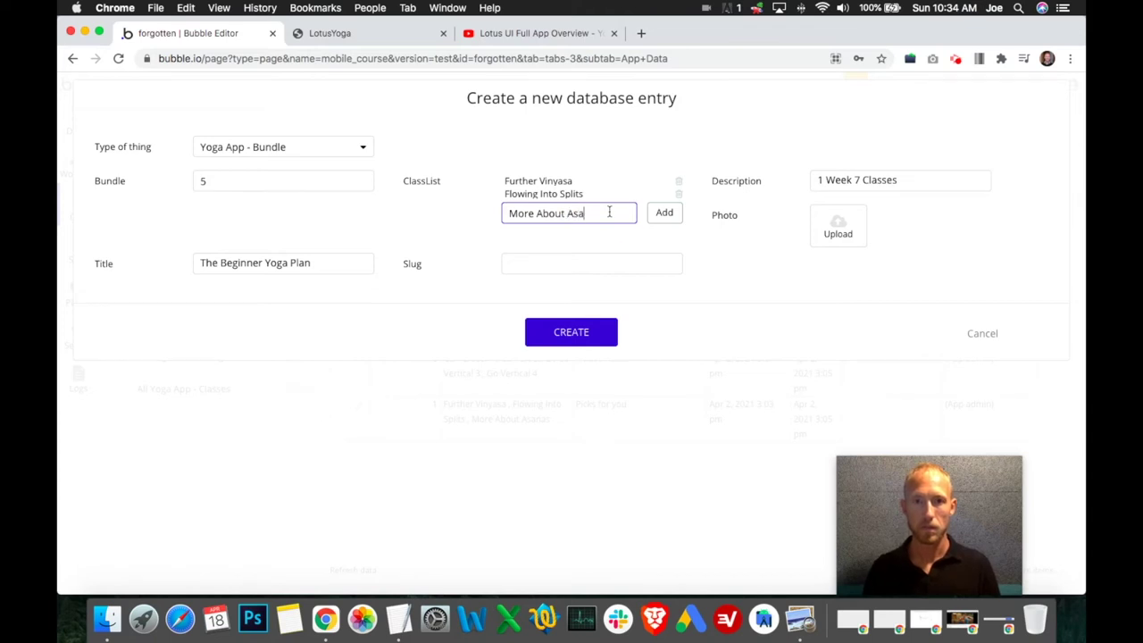
text(Asan)
click(572, 241)
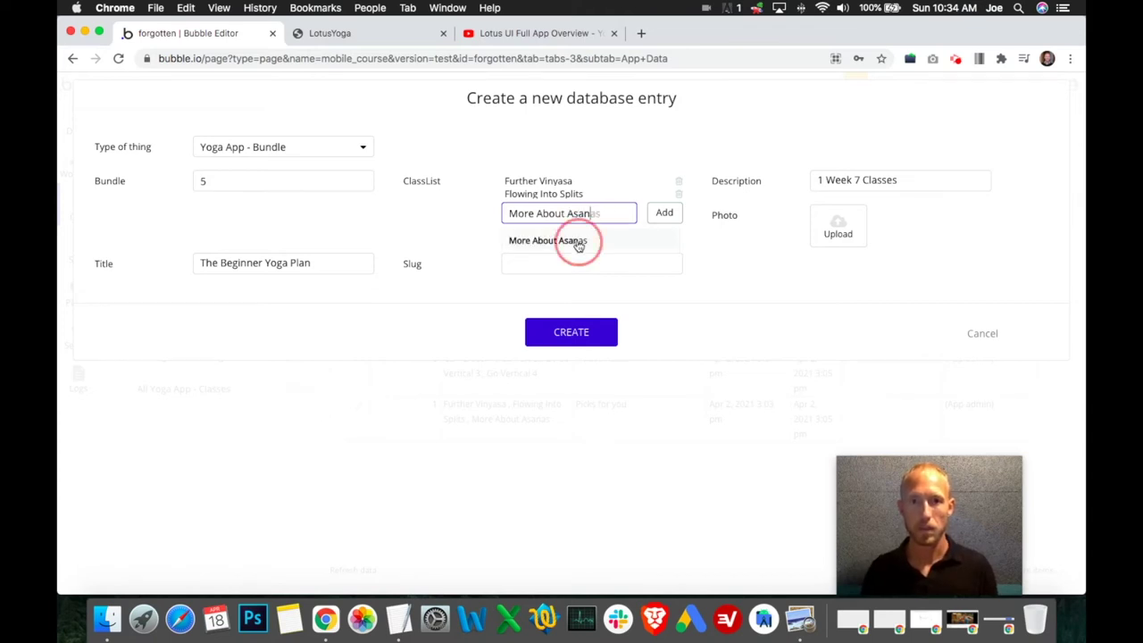
click(665, 212)
- Add the classes Beach Yoga 1 and Beach Yoga 2 to the bundle's ClassList
click(581, 227)
text(Beach)
click(567, 254)
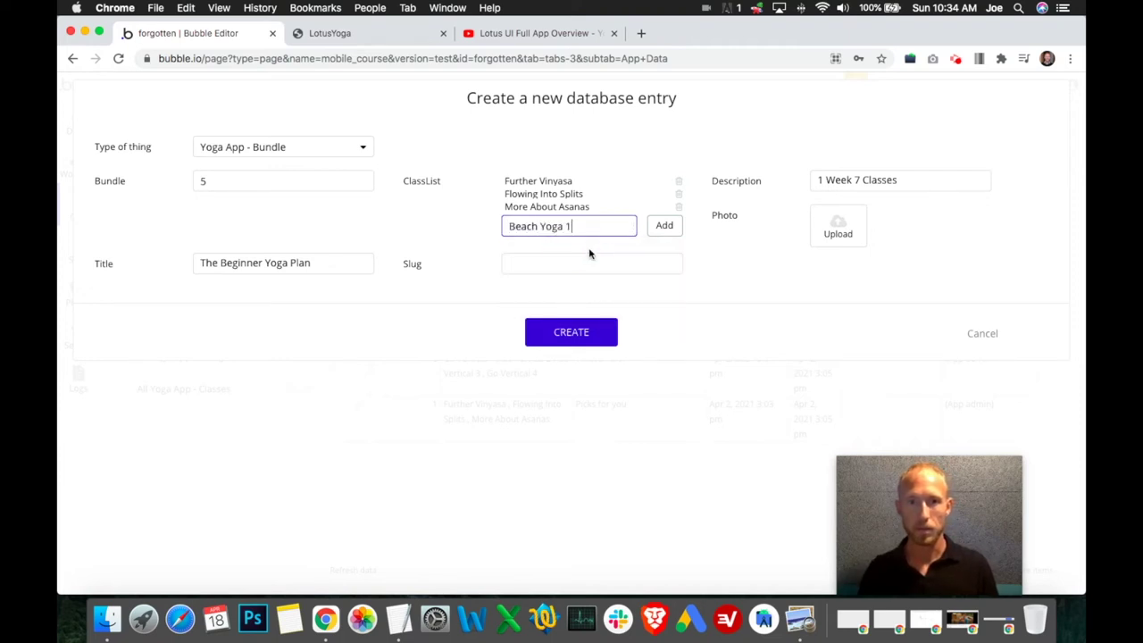
click(664, 225)
click(603, 234)
text(Nea)
key(BackSpace)
text(Beach)
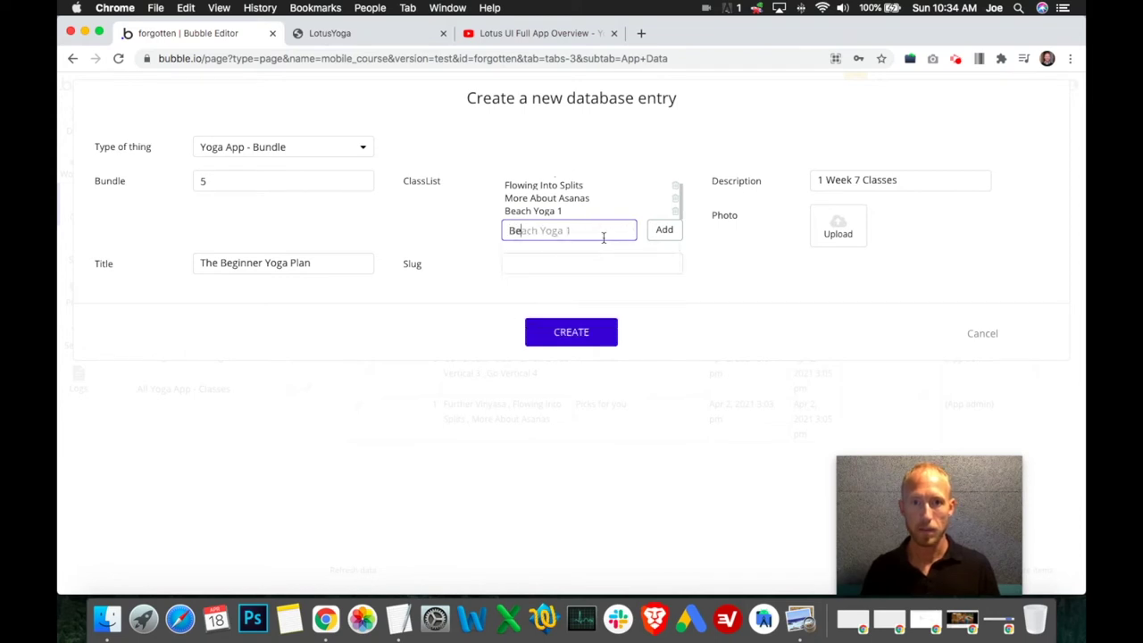
click(563, 279)
click(662, 229)
- Add the classes Beach Yoga 3 and Beach Yoga 4 to the bundle's ClassList
click(557, 234)
text(Beach)
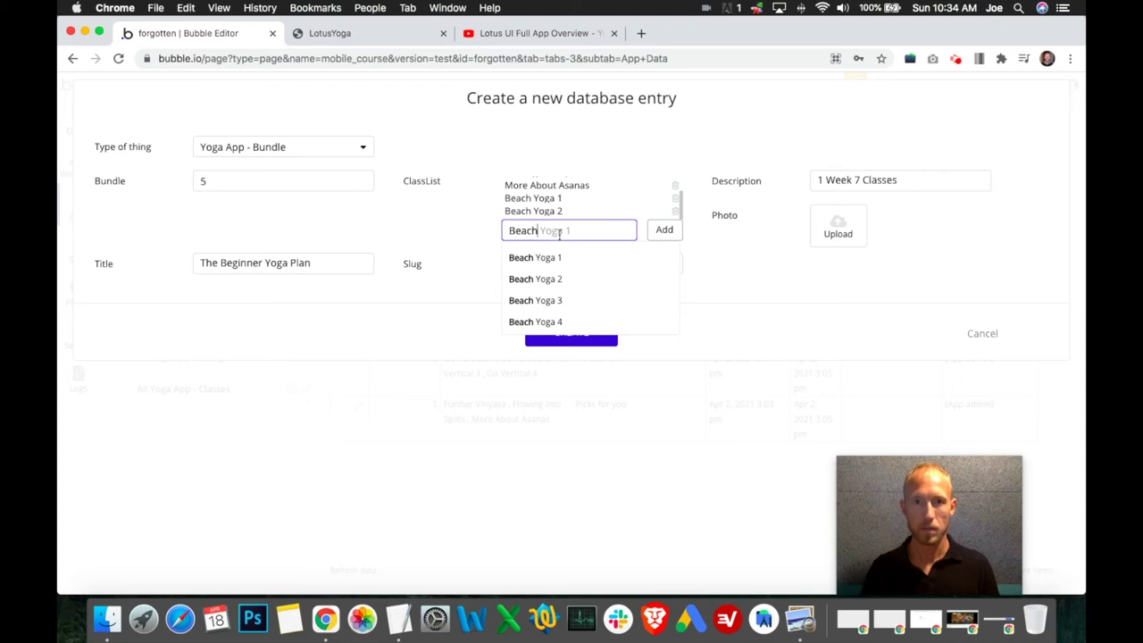
click(531, 300)
click(663, 230)
click(566, 233)
text(Beach)
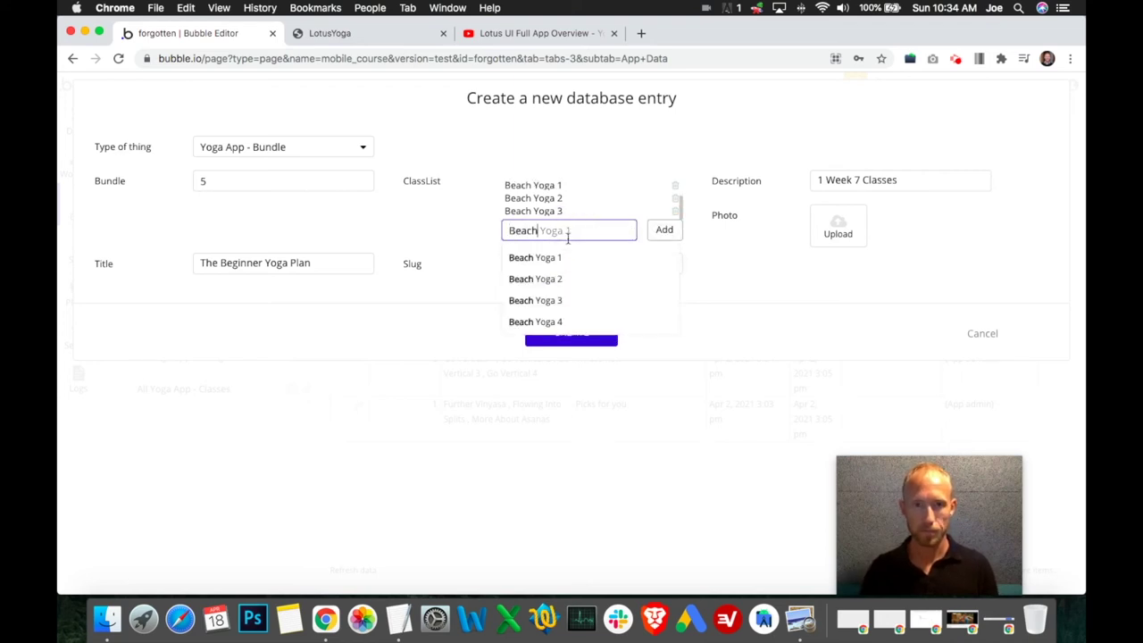
click(570, 315)
click(665, 230)
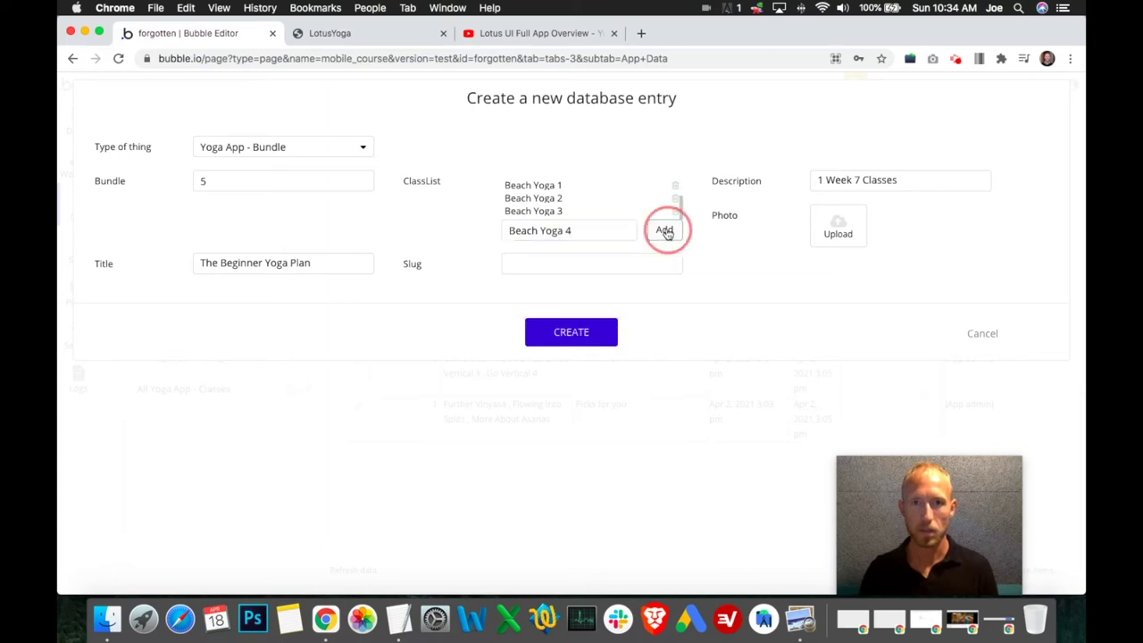
- Upload plans-1-beginners.jpg from the Yoga Course App folder as the bundle's photo
click(725, 231)
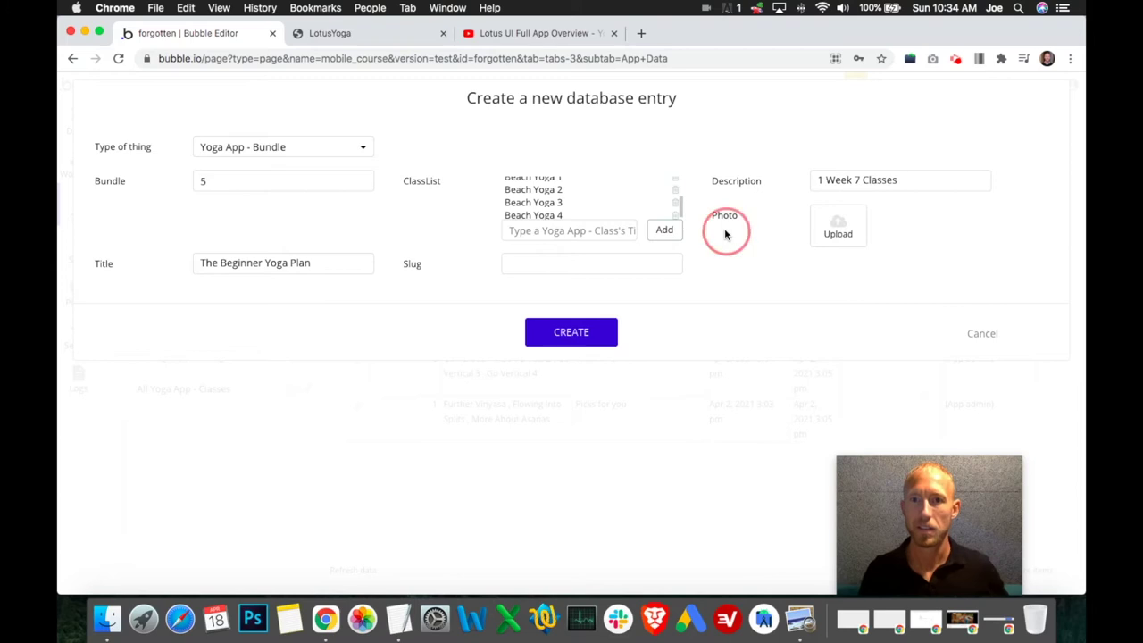
click(856, 235)
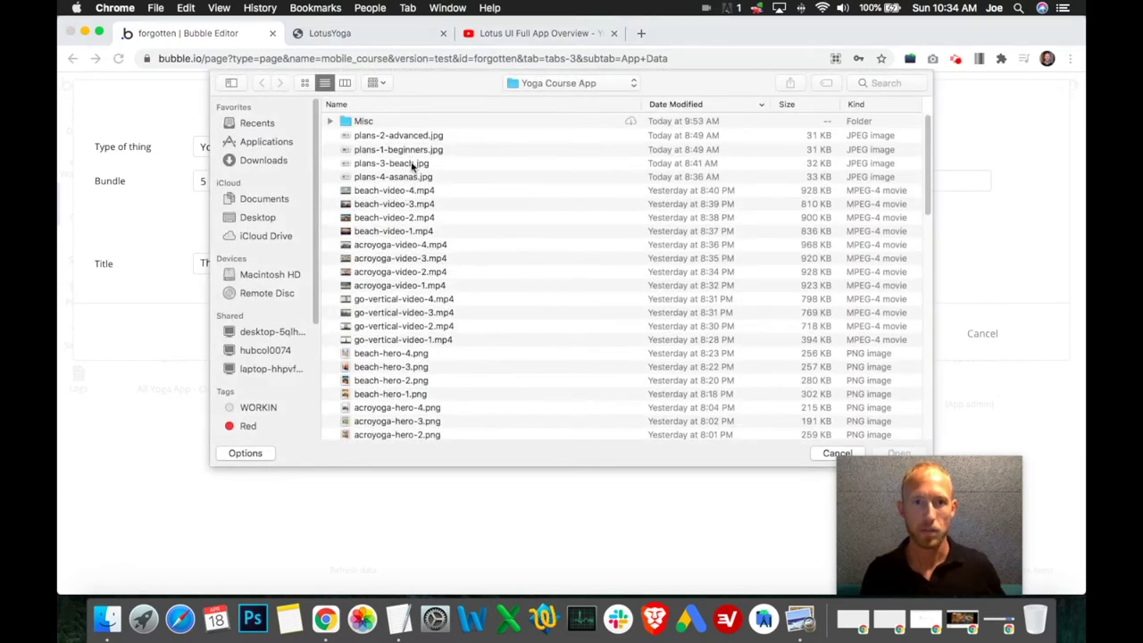
click(422, 150)
double_click(430, 151)
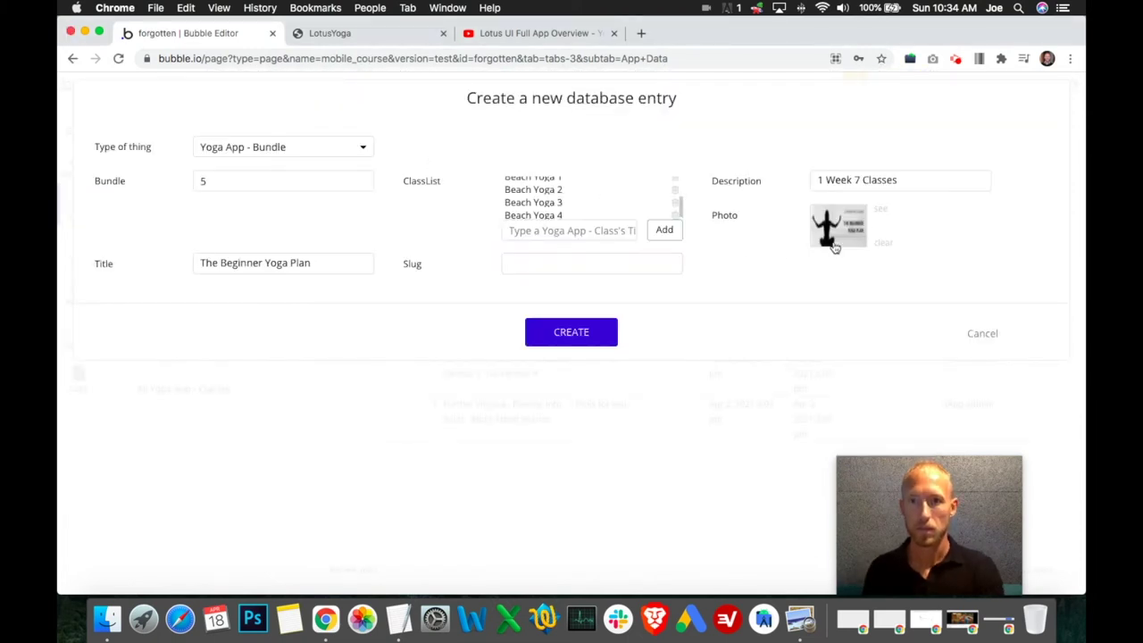
- View the uploaded photo at full size, close it and create the bundle entry
click(881, 209)
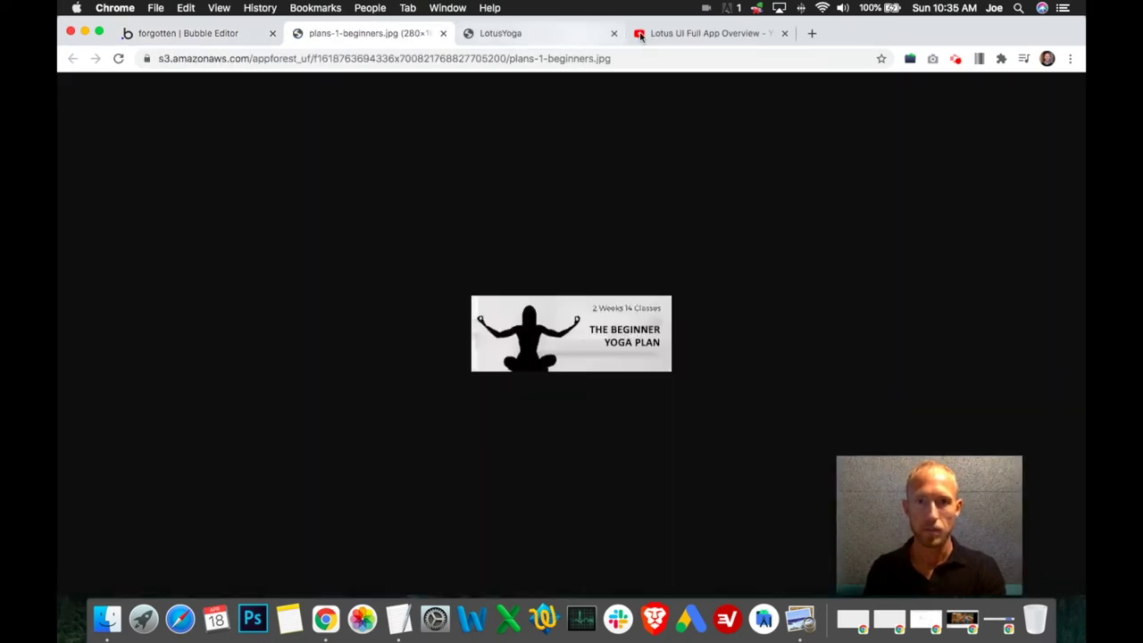
key(super+w)
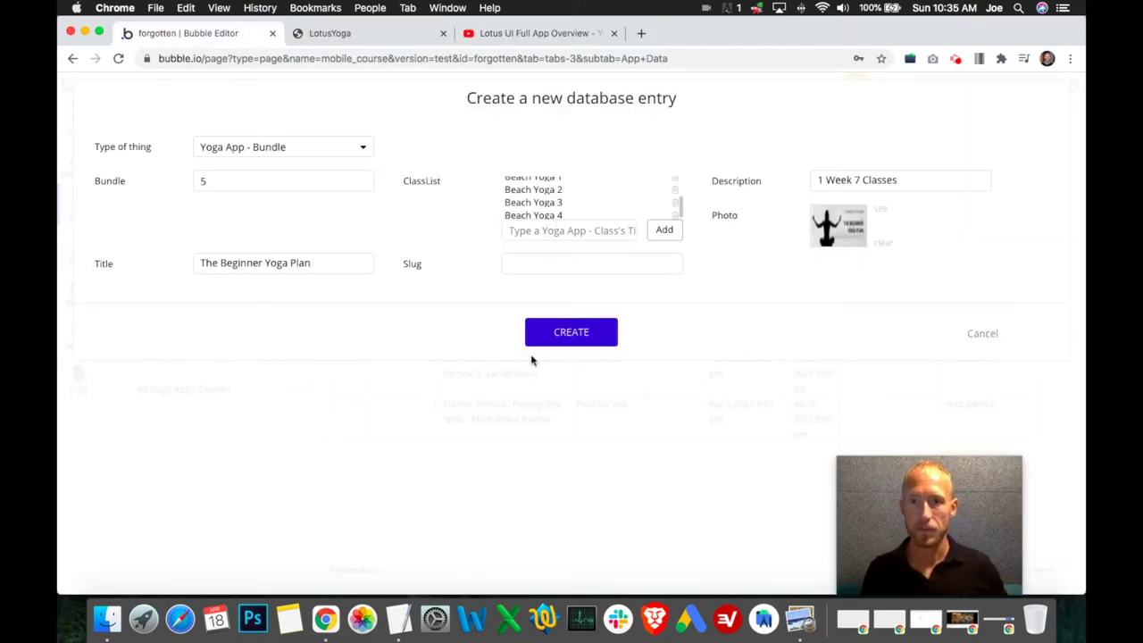
click(558, 334)
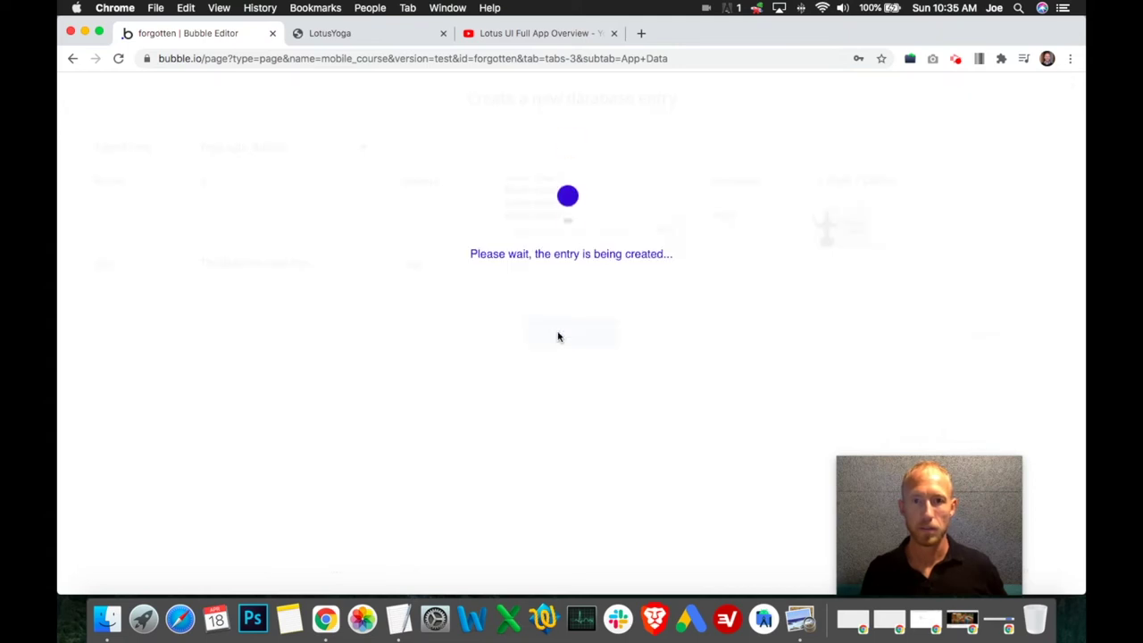
click(564, 256)
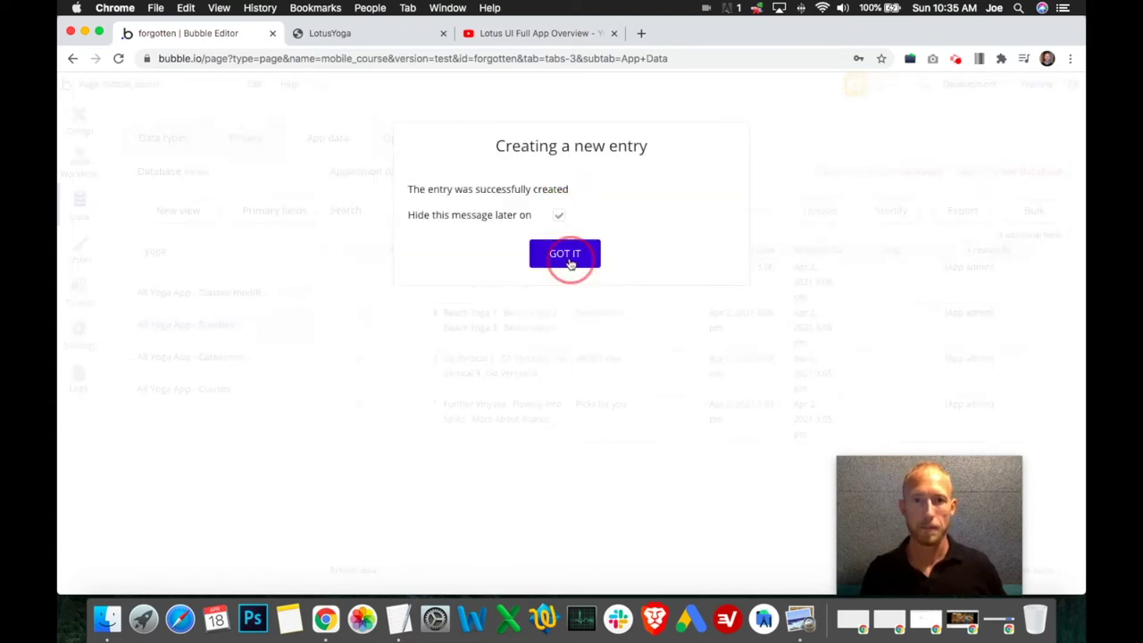
click(696, 217)
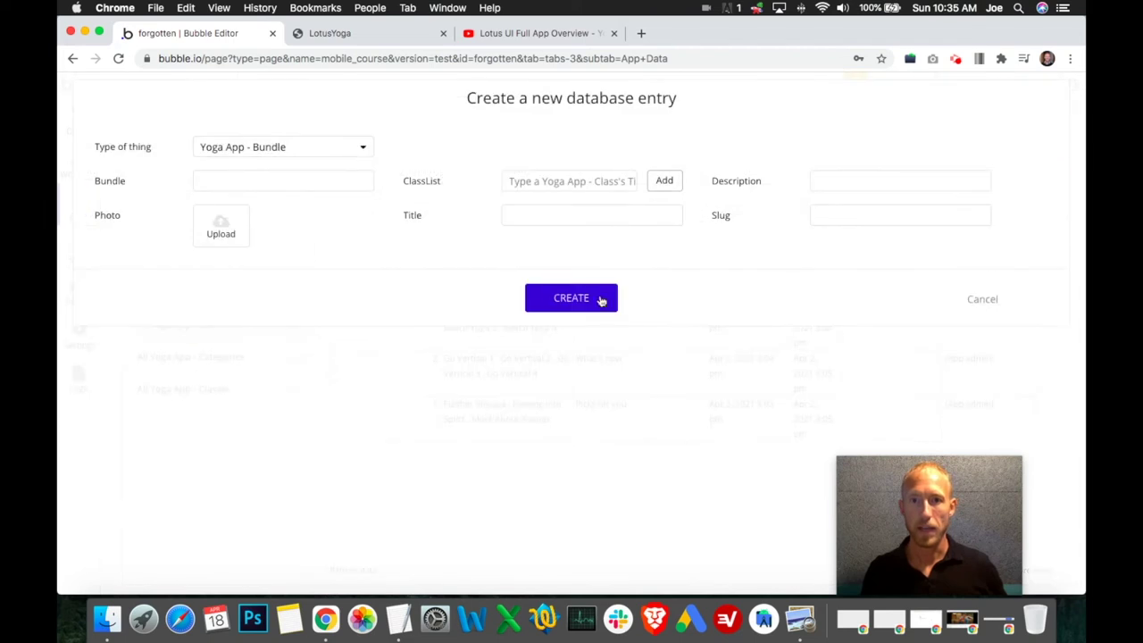
click(983, 299)
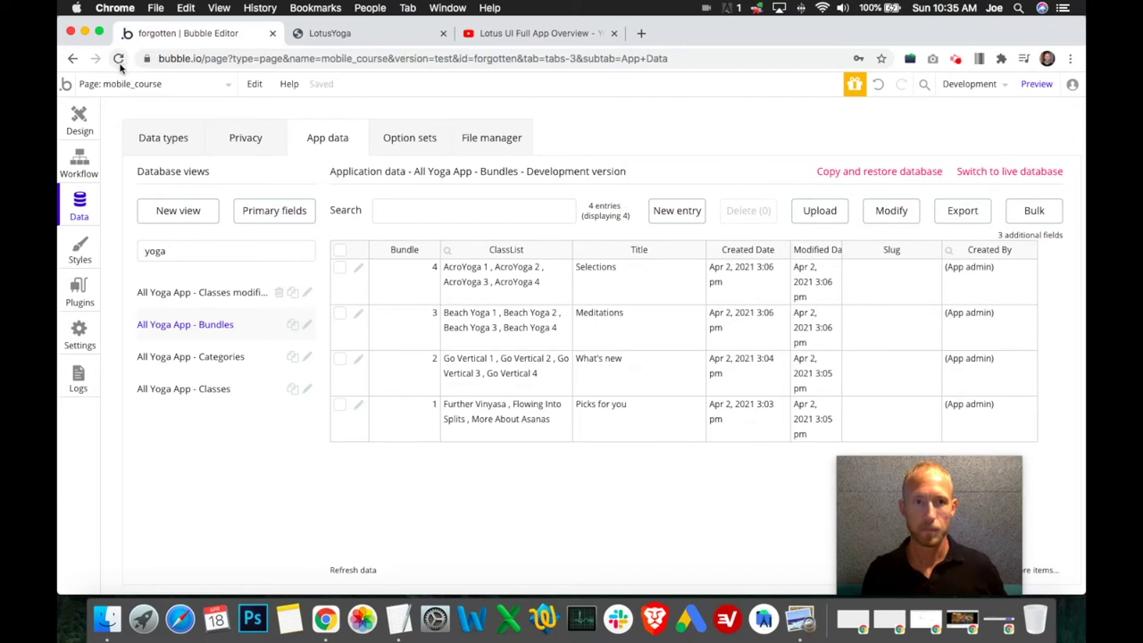
click(201, 293)
click(182, 325)
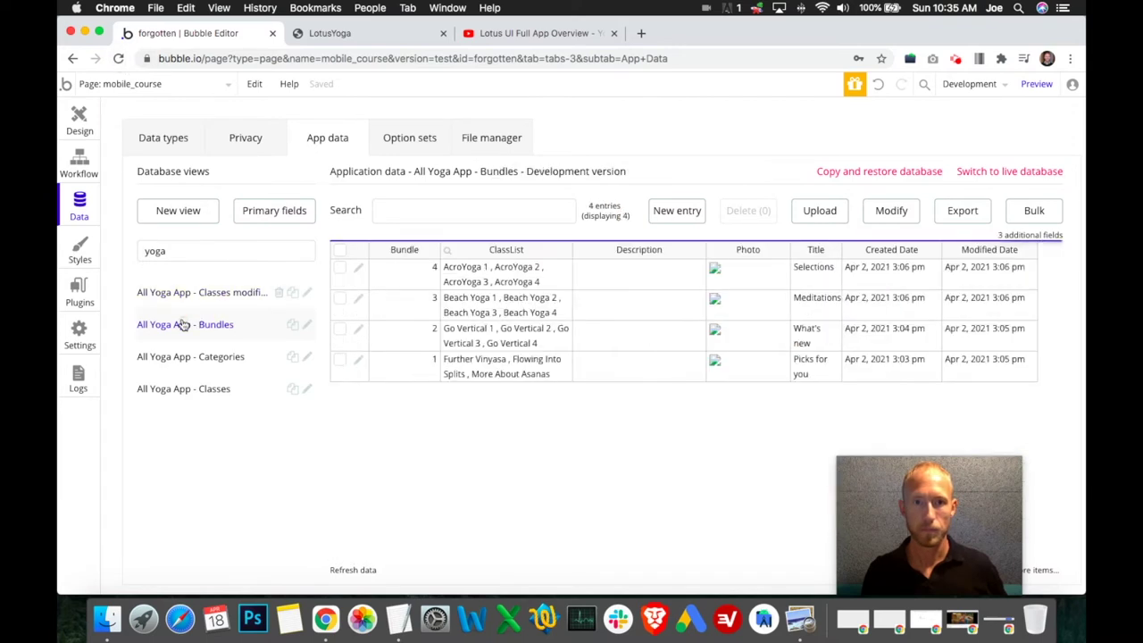
click(663, 211)
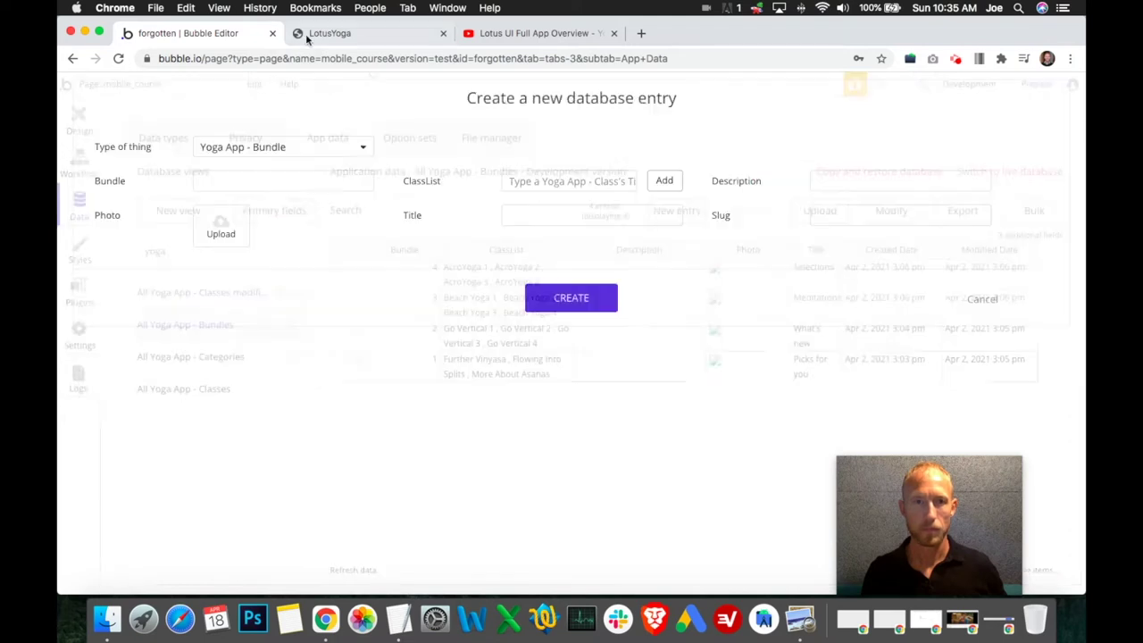
click(982, 300)
- Reload the Bubble editor, filter the database views by yoga and show All Yoga App - Bundles
click(117, 59)
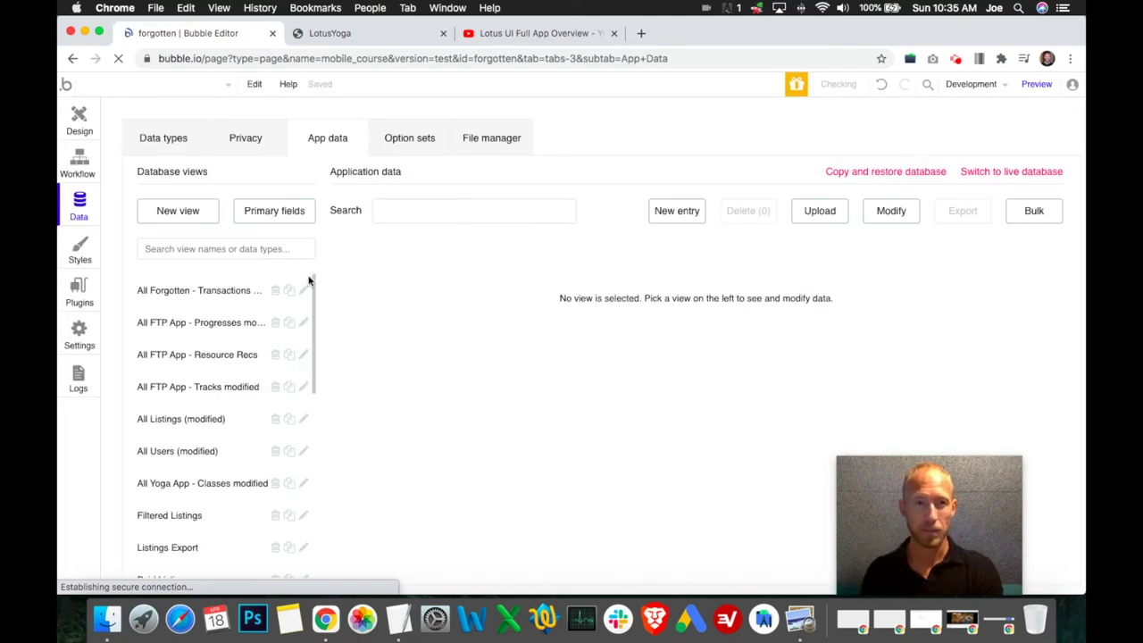
click(222, 250)
text(yoga)
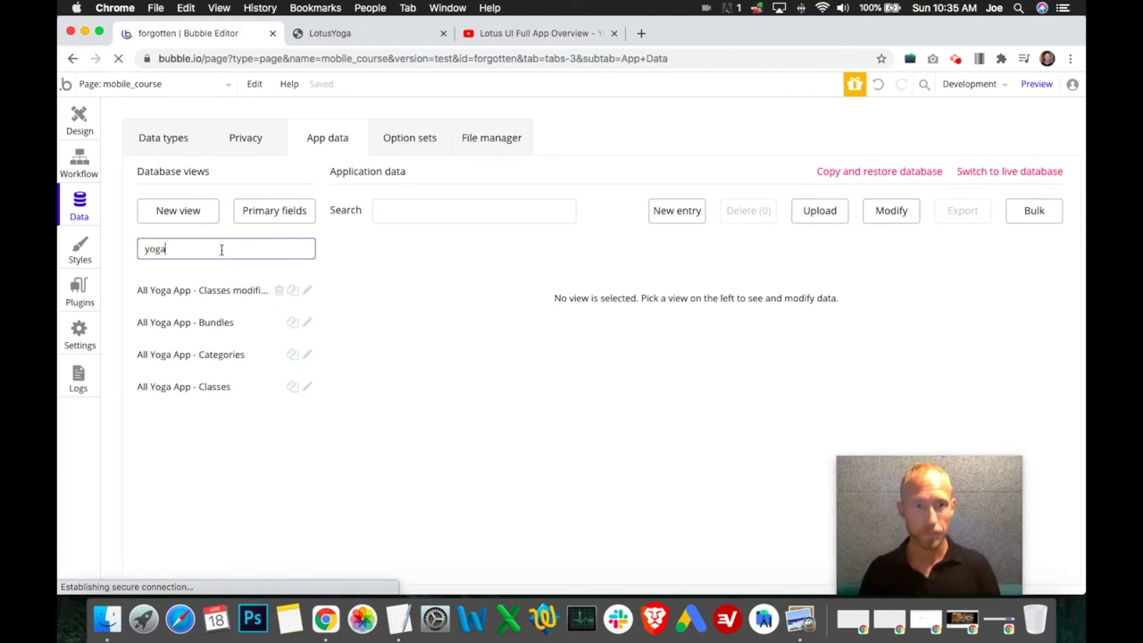
click(212, 355)
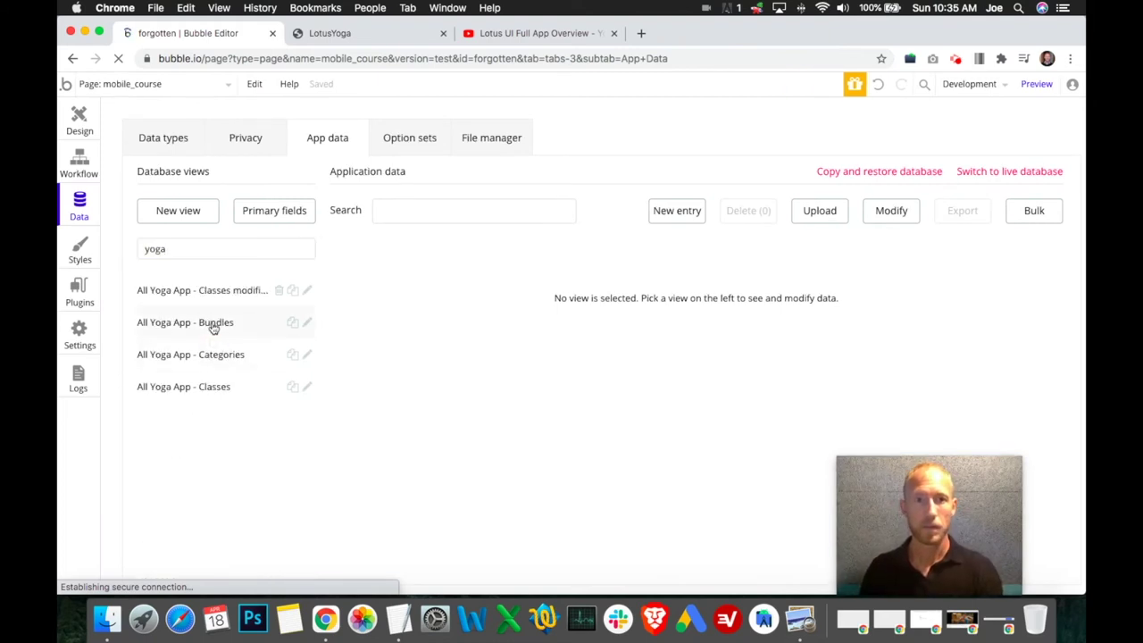
click(207, 327)
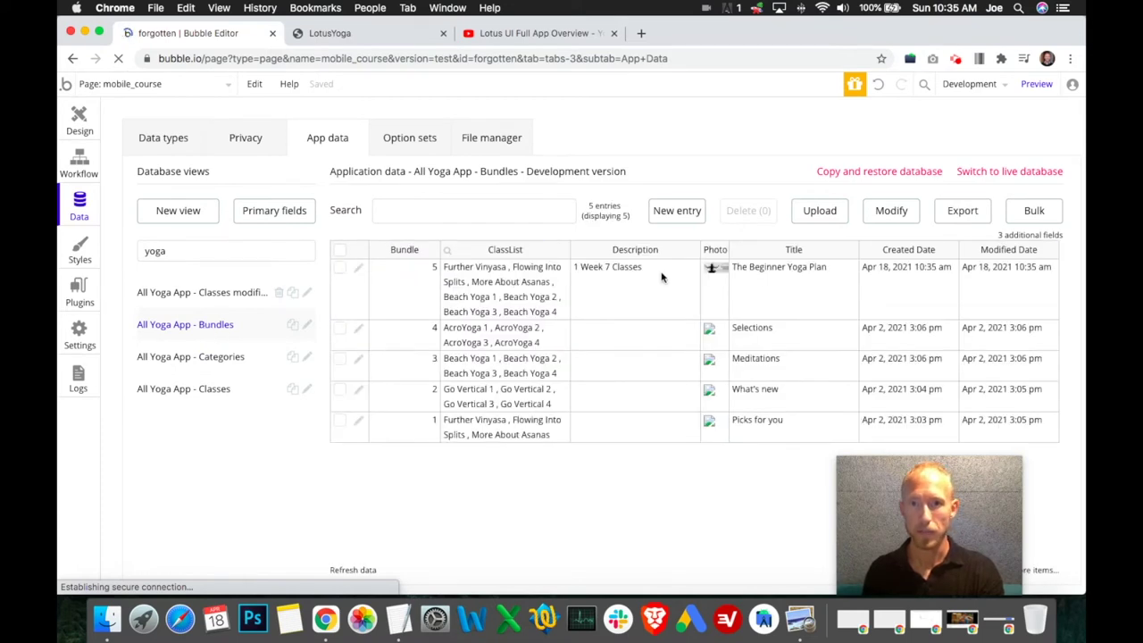
- Start another Yoga App - Bundle entry and set its Bundle number to 6
click(676, 210)
click(311, 187)
text(6)
click(589, 184)
- Check the wording in plans-2-advanced.jpg via Finder and set the bundle's title to The Advanced Yoga Plan
click(577, 212)
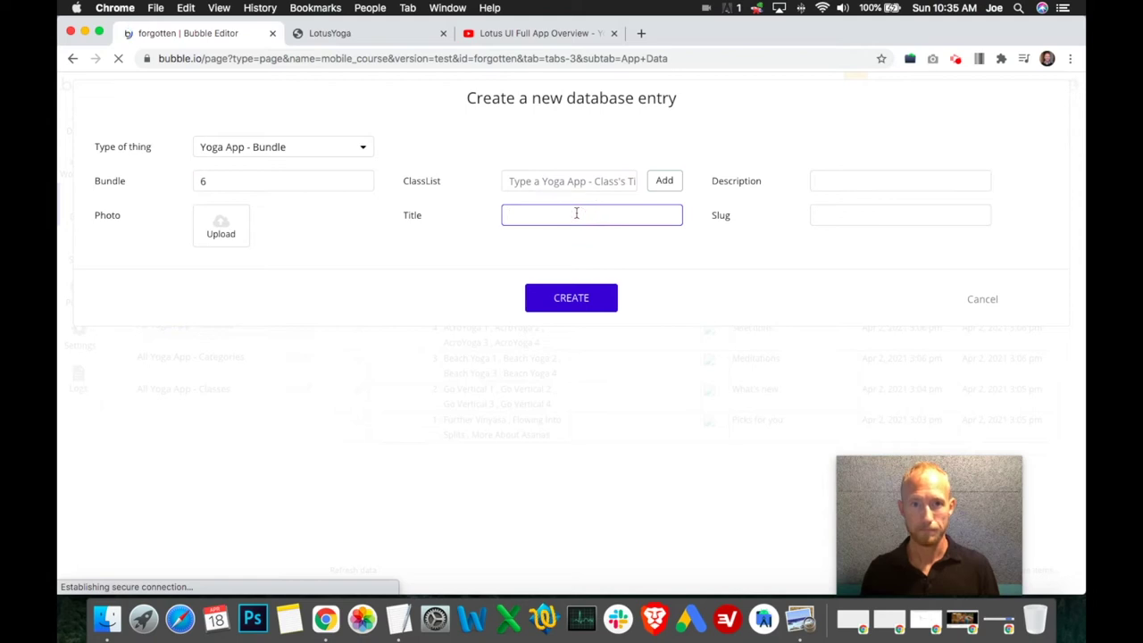
text(The)
click(106, 636)
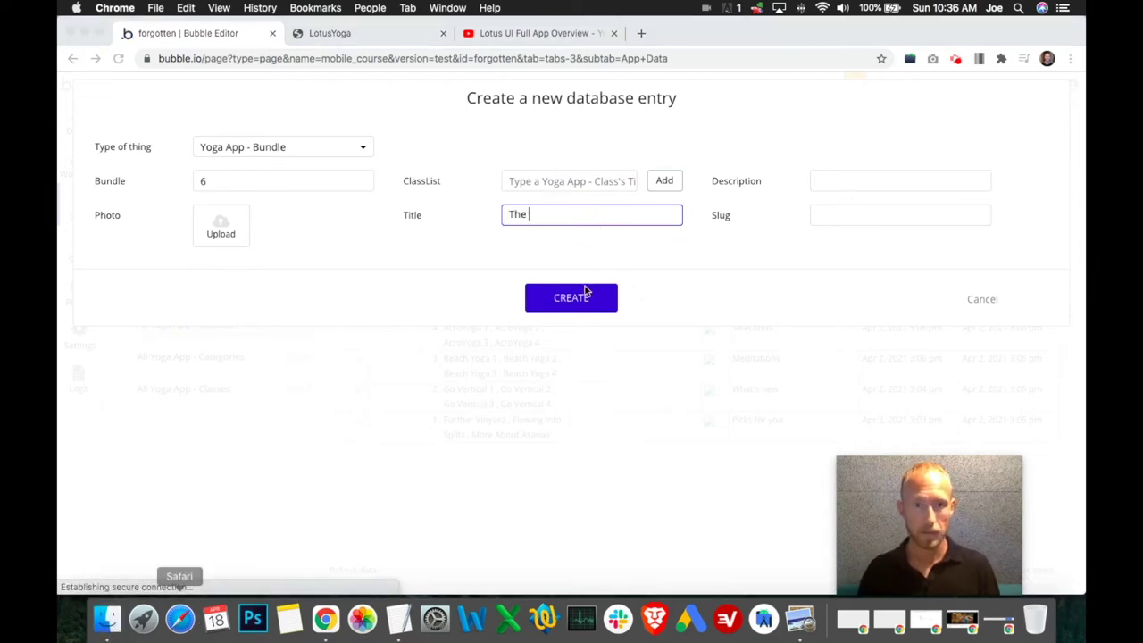
double_click(390, 325)
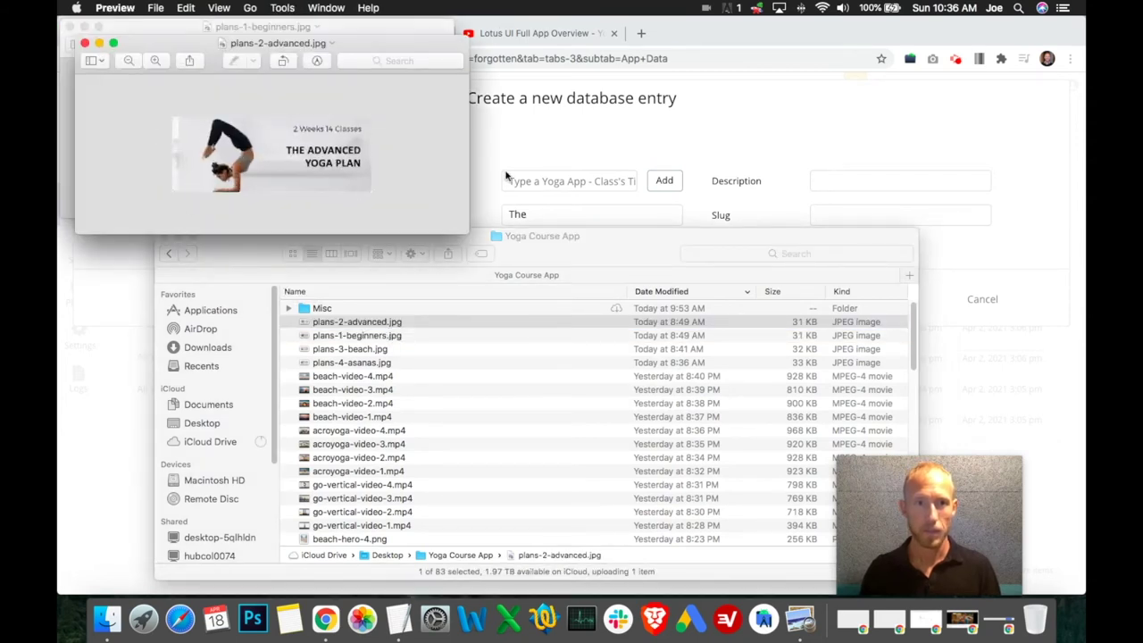
click(566, 214)
text(anced Yoga Plan)
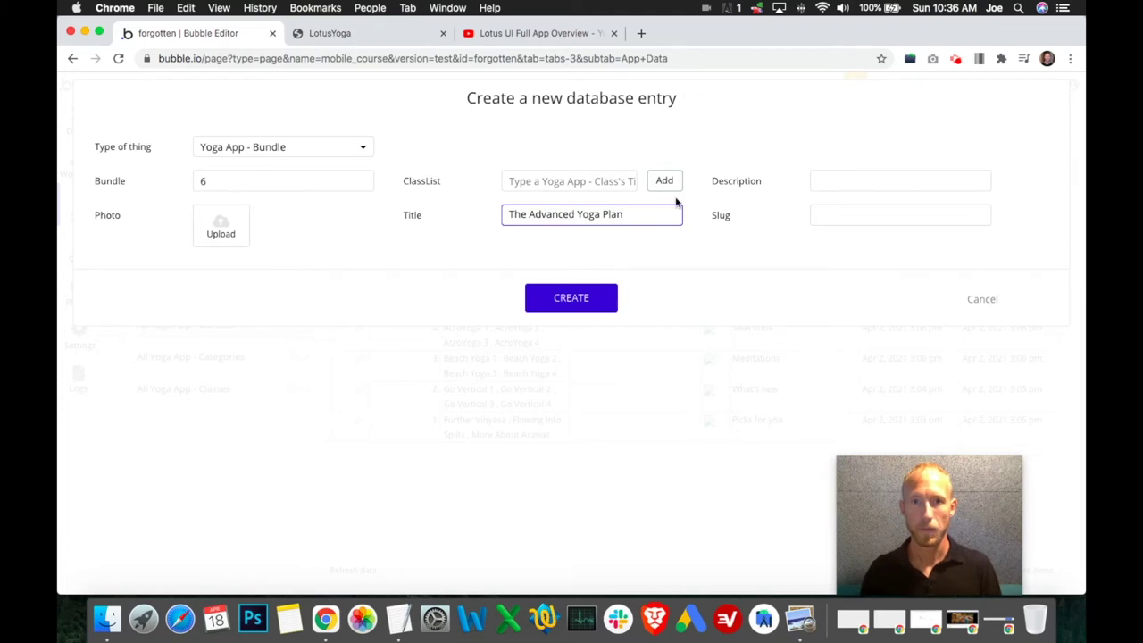
click(663, 183)
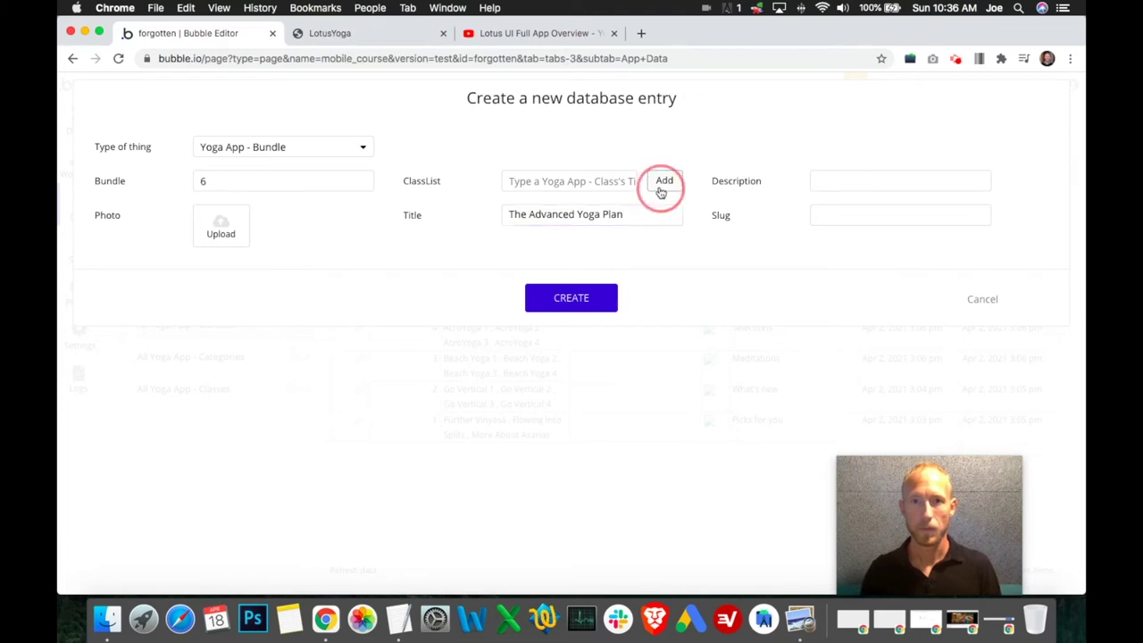
- Add the classes AcroYoga 1 and AcroYoga 2 to the advanced plan's ClassList
click(550, 183)
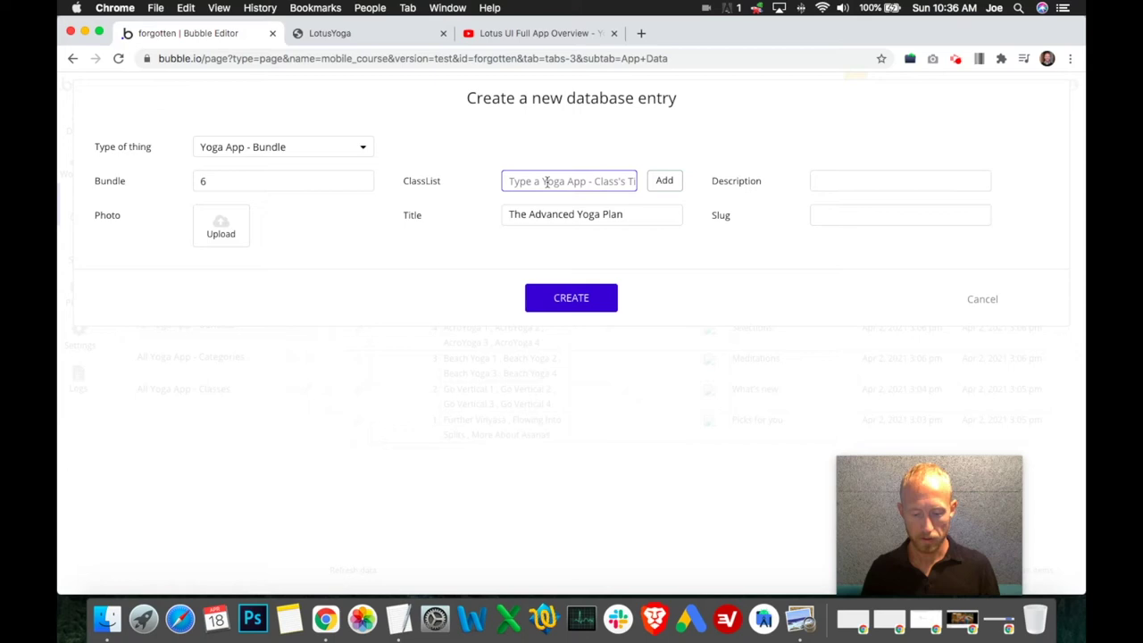
text(Acr)
click(552, 223)
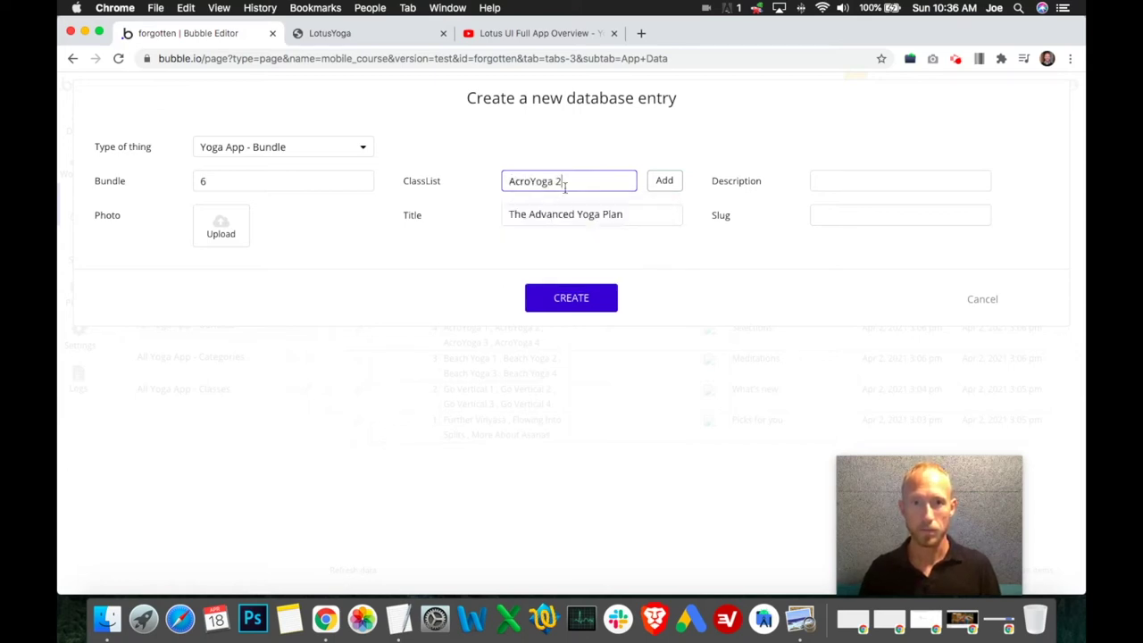
click(664, 181)
click(578, 200)
text(Ac)
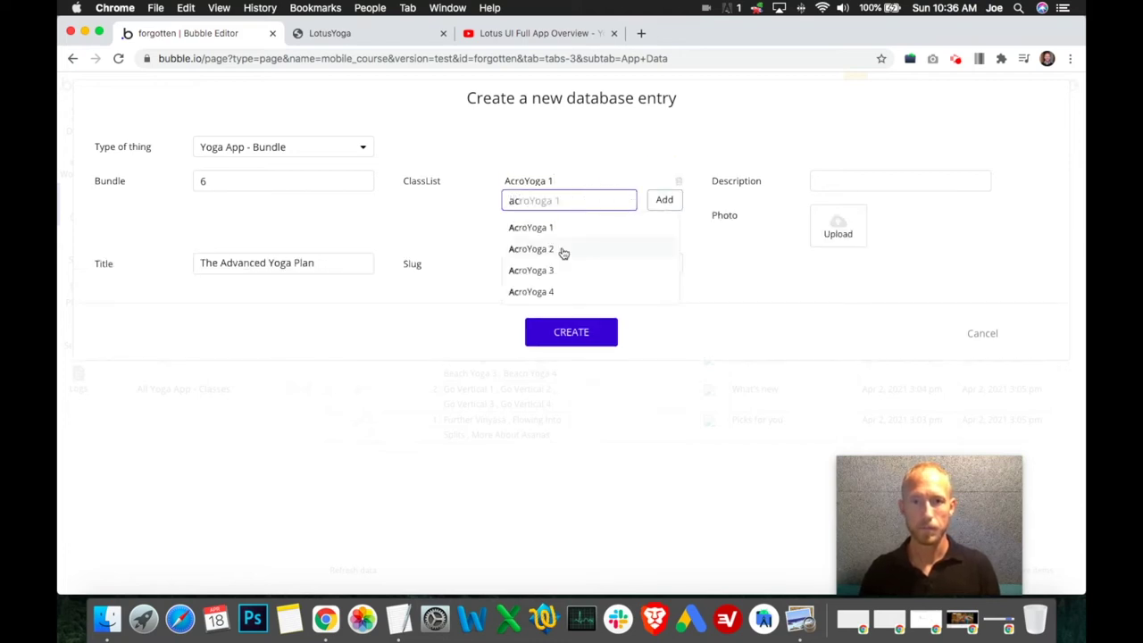
click(562, 249)
click(665, 200)
- Add AcroYoga 3 and AcroYoga 4 to the ClassList of The Advanced Yoga Plan
click(566, 215)
text(ac)
click(564, 283)
click(663, 214)
click(575, 224)
text(ac)
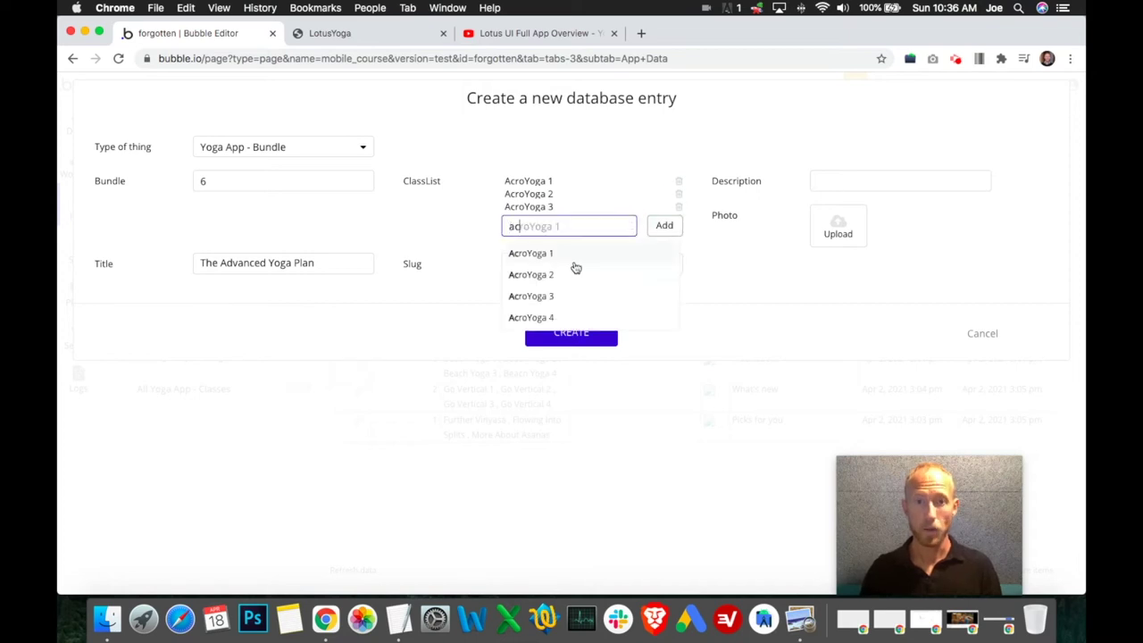
click(555, 316)
click(666, 227)
- Add the classes Go Vertical 1 and Go Vertical 2 to the bundle's ClassList
click(571, 229)
text(Go)
click(571, 253)
click(666, 230)
click(578, 232)
text(go)
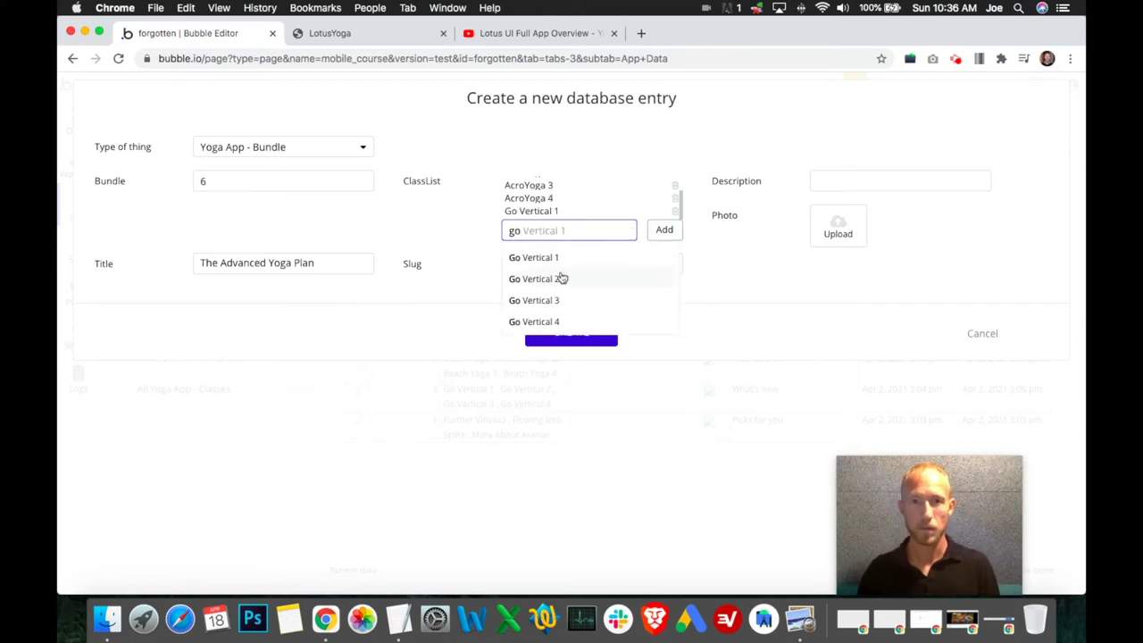
click(561, 279)
click(663, 231)
- Add Go Vertical 3 and Go Vertical 4 to the ClassList and review the listed classes
click(595, 231)
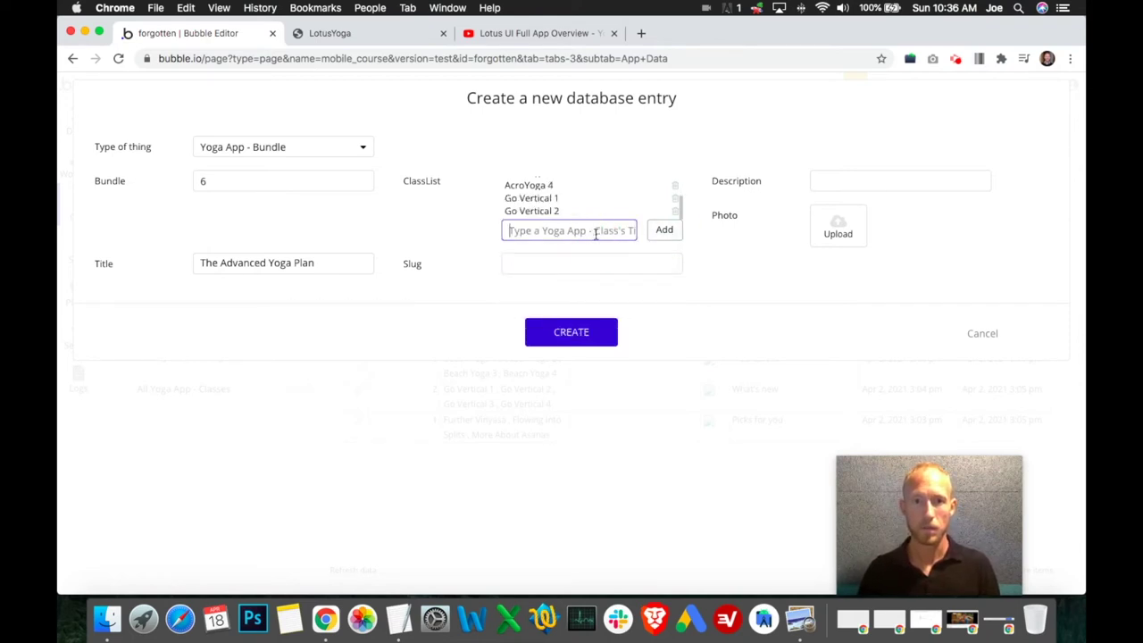
text(go)
click(571, 308)
click(665, 230)
click(587, 231)
text(go)
click(540, 321)
click(665, 231)
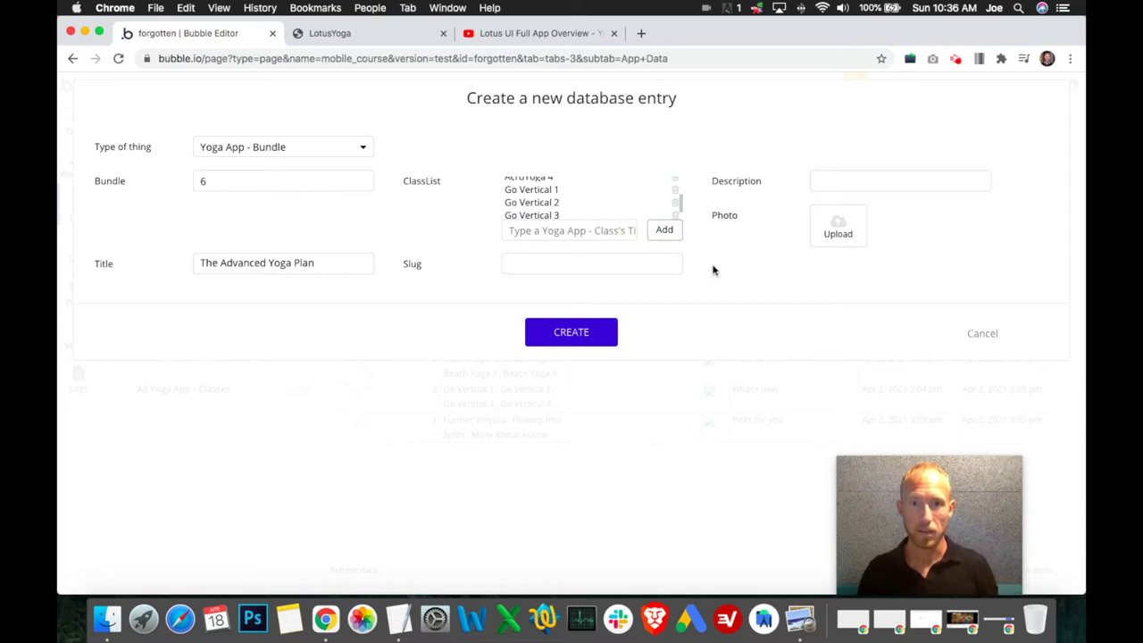
scroll(590, 196, down, 1)
scroll(579, 202, up, 5)
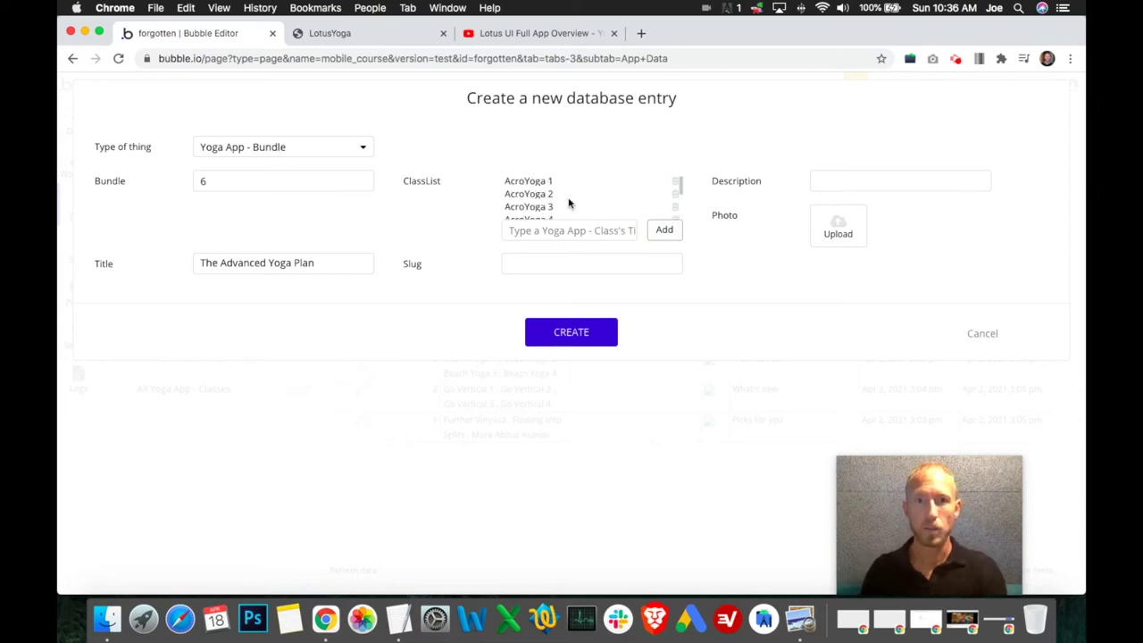
scroll(571, 199, down, 1)
- Set the bundle's description to 2 Weeks 8 Classes and upload the Advanced Yoga Plan image as its photo
click(837, 179)
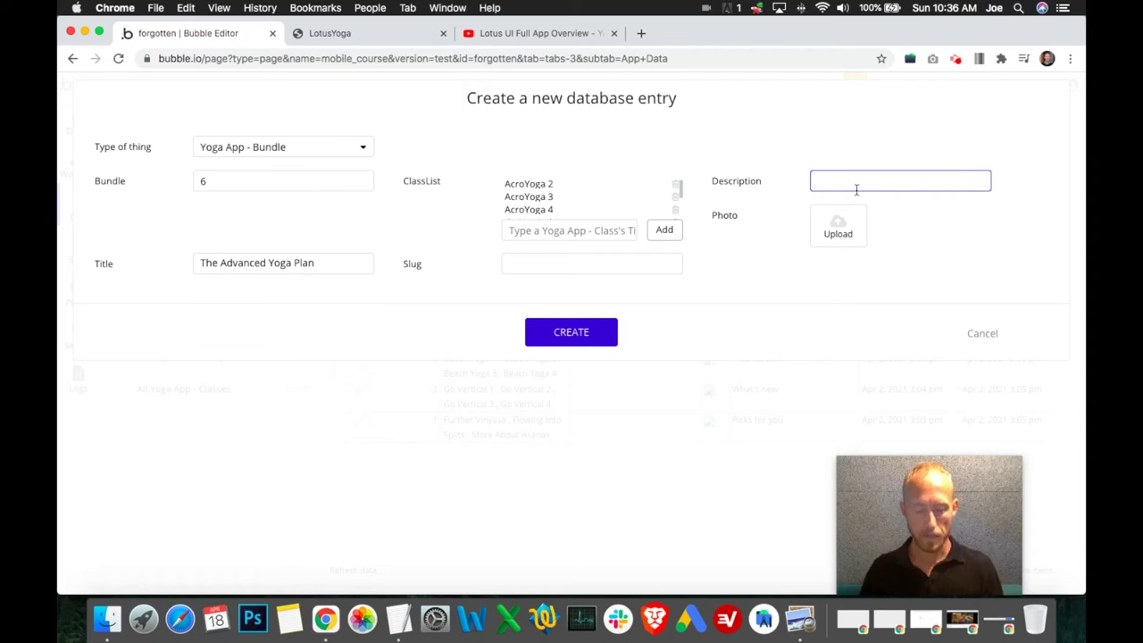
text(2 Weeks 8 Classes)
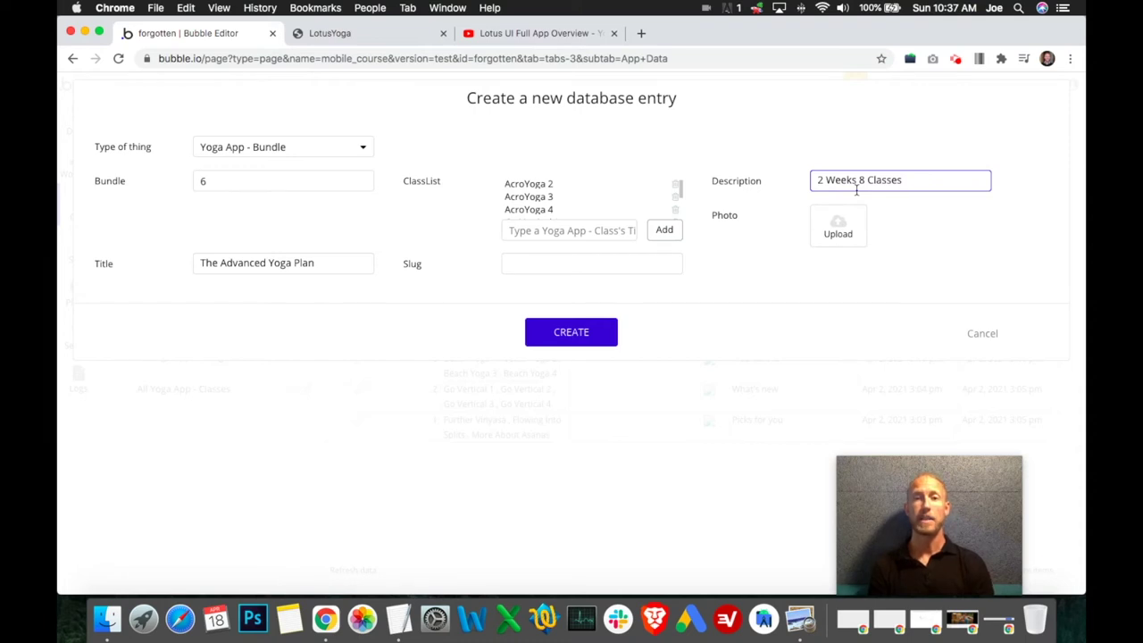
click(847, 224)
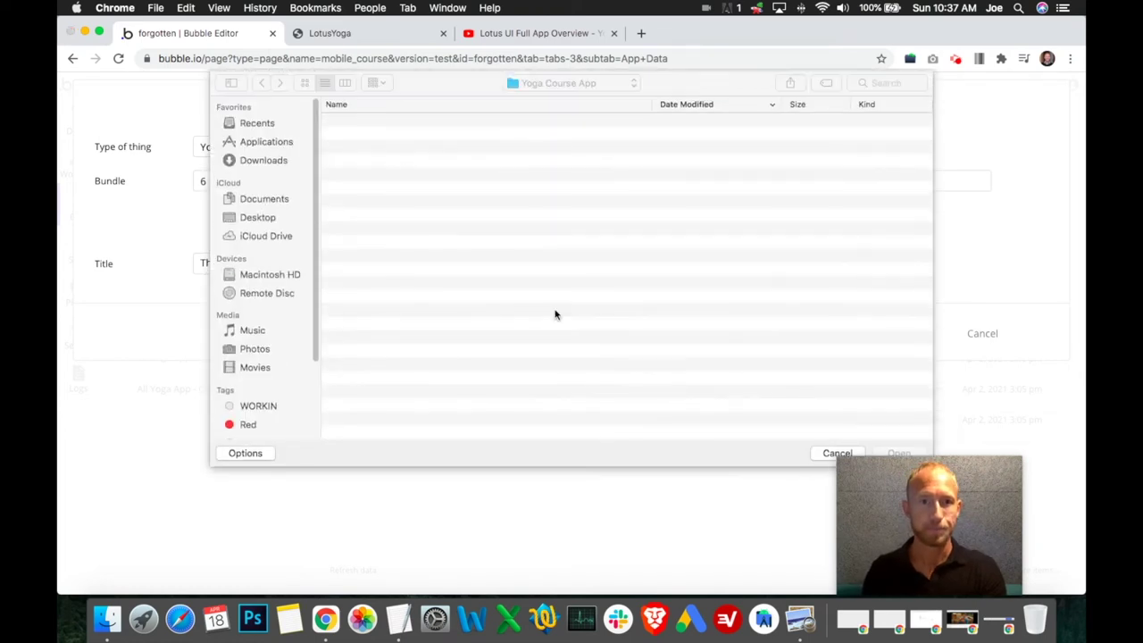
double_click(434, 136)
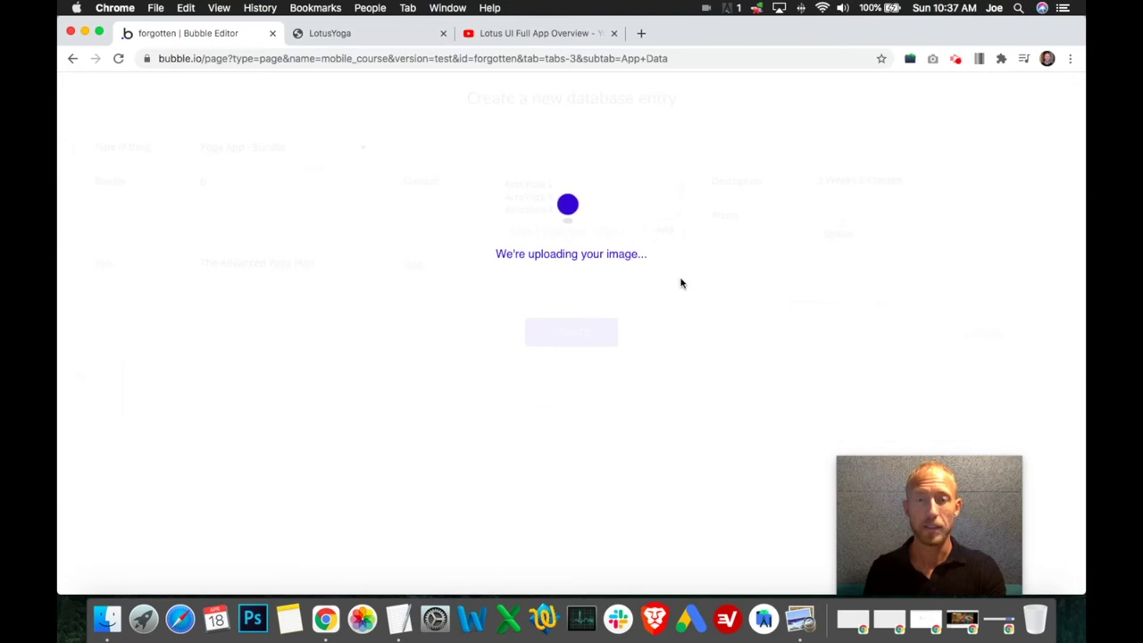
click(418, 230)
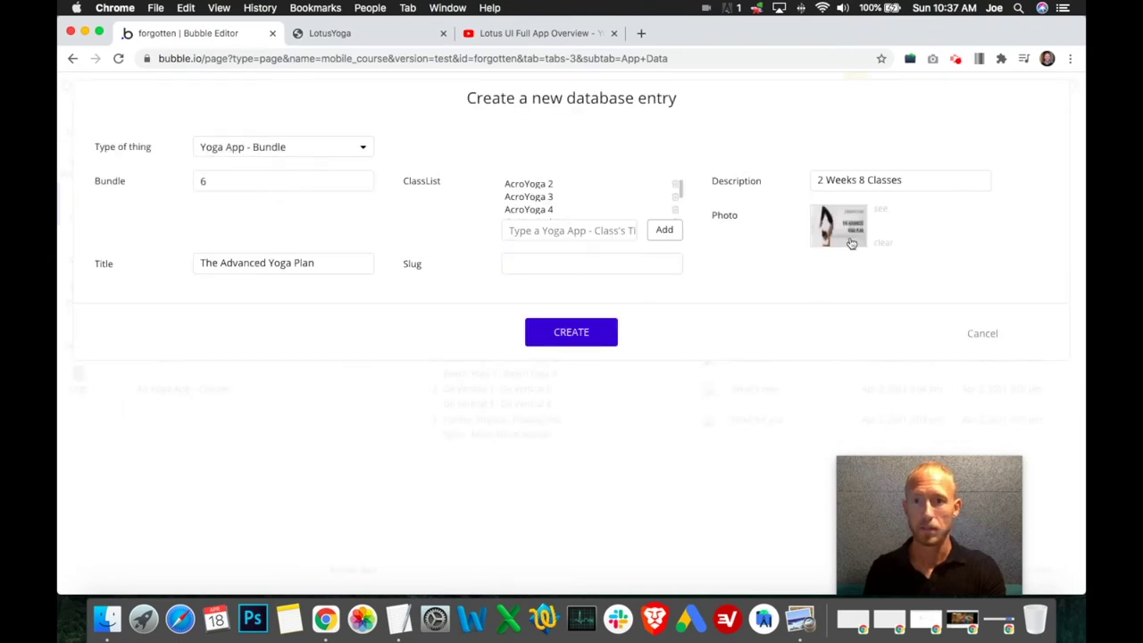
click(786, 241)
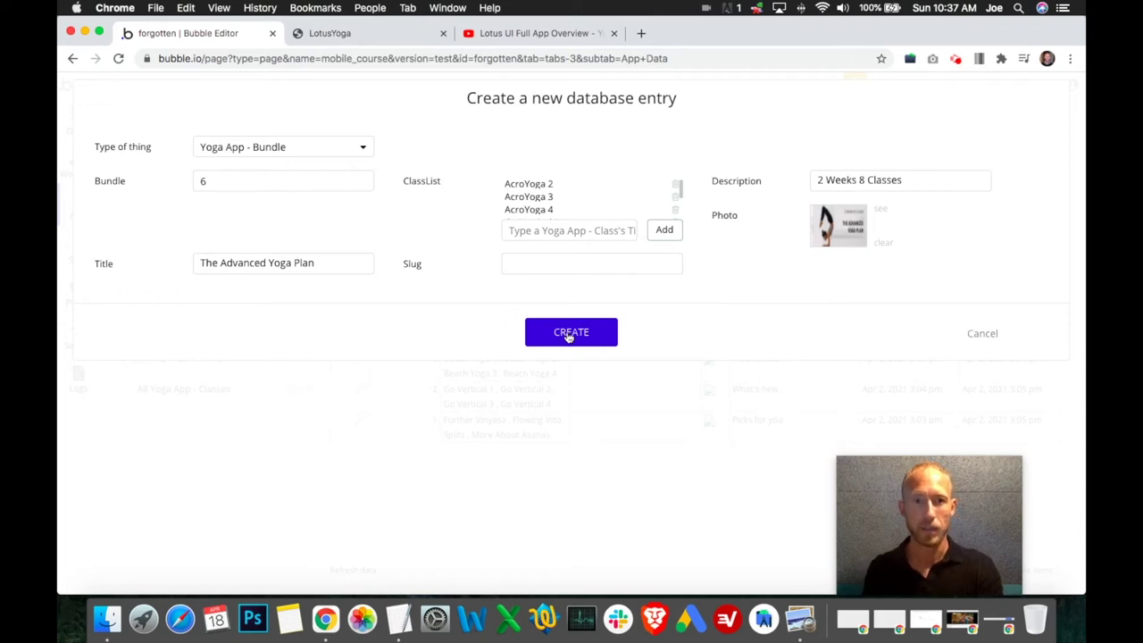
- Create The Advanced Yoga Plan entry and dismiss the notice with the option to hide it later on
click(568, 335)
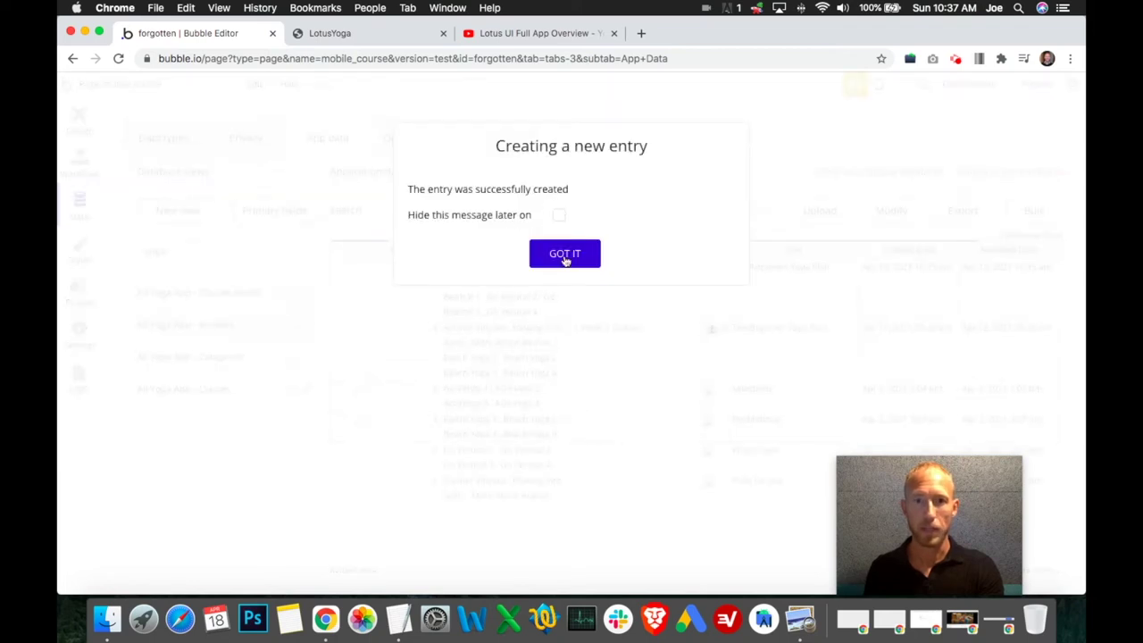
click(560, 220)
click(566, 255)
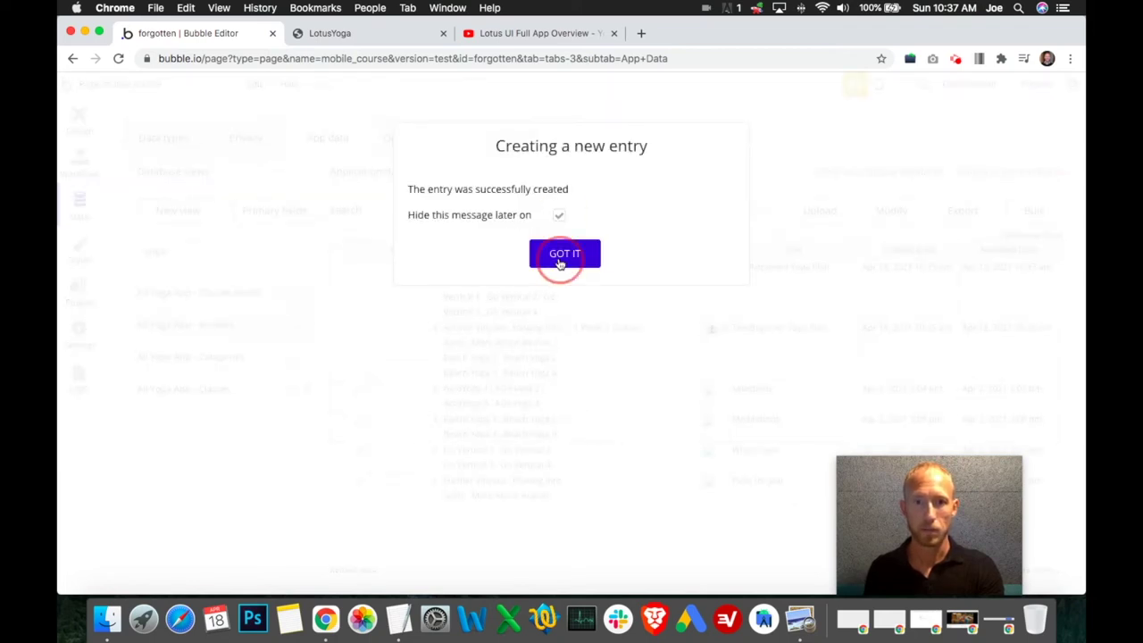
- Start another Yoga App - Bundle entry and set its Bundle number to 7
click(678, 215)
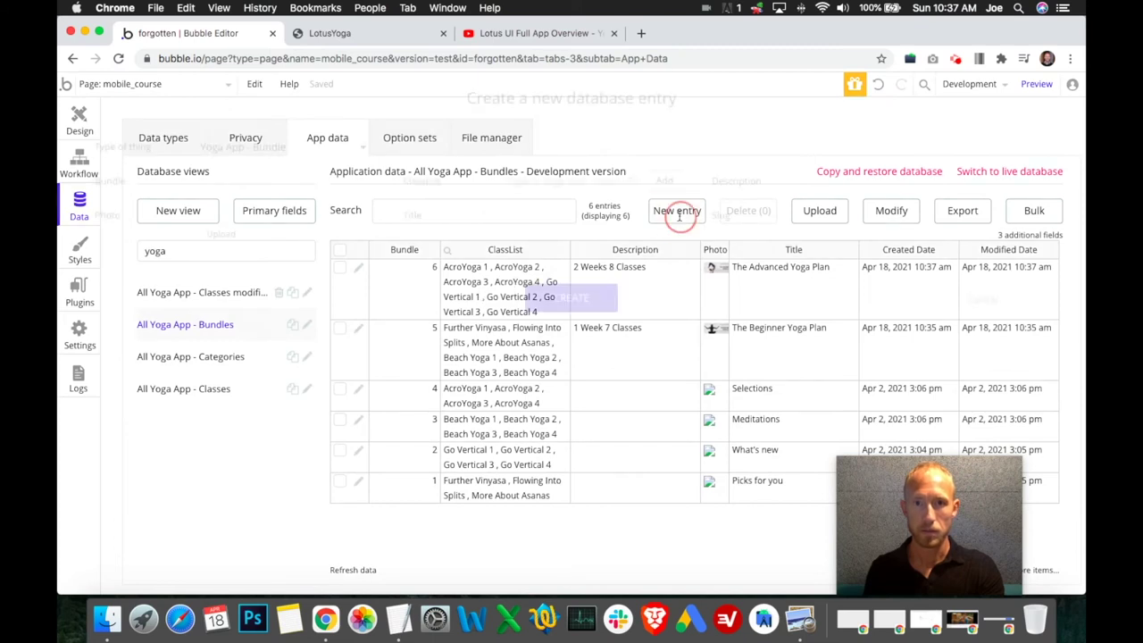
click(289, 182)
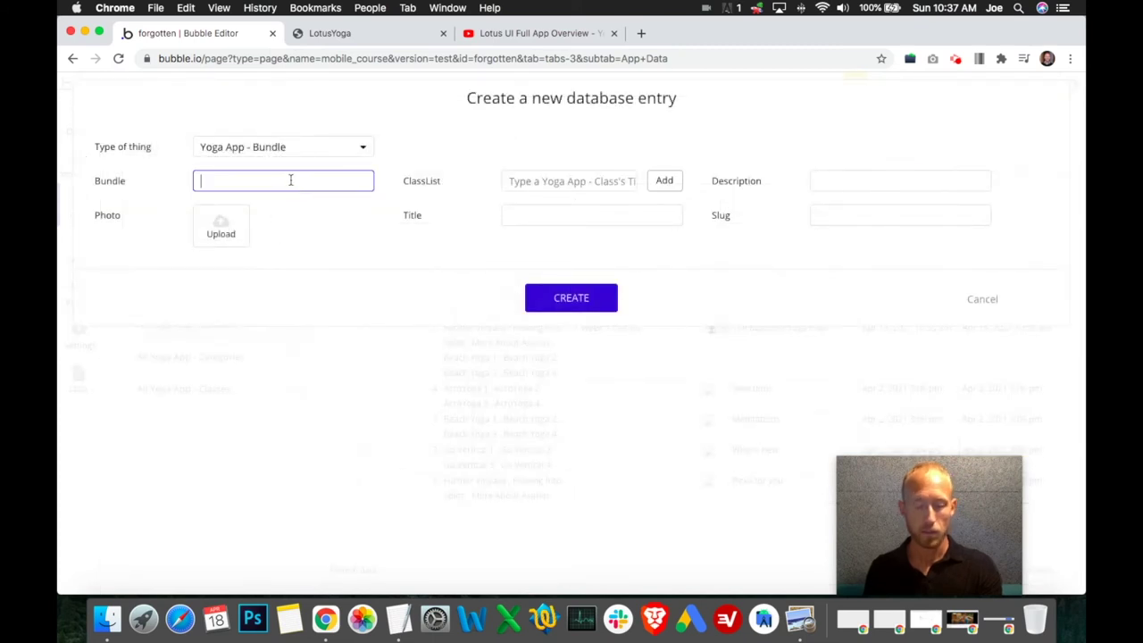
click(596, 181)
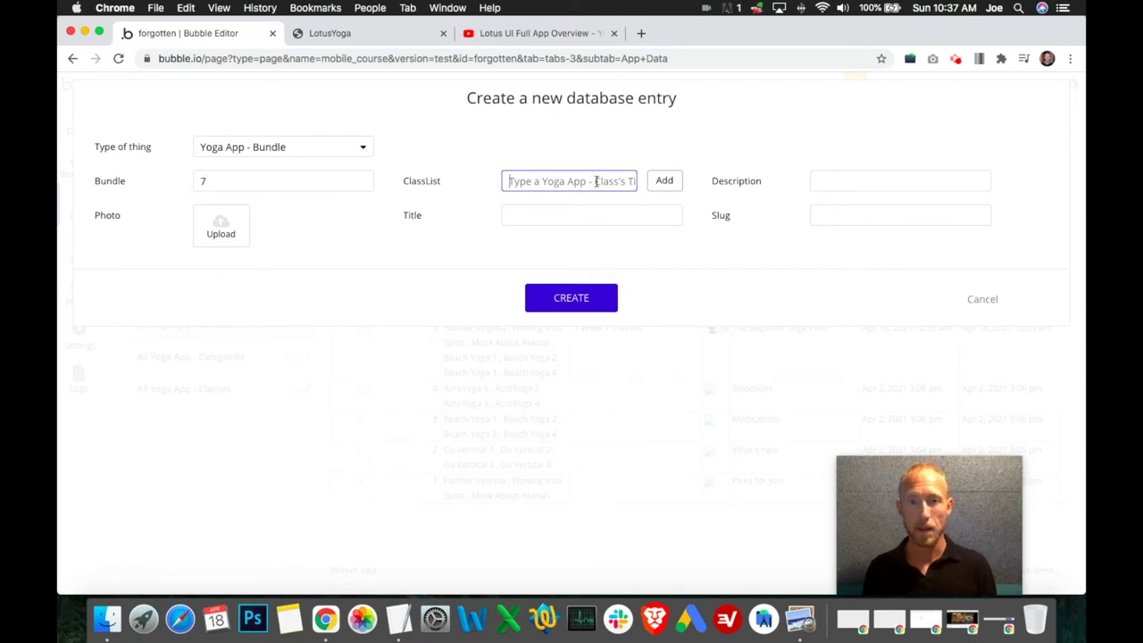
text(A)
key(BackSpace)
- Switch to Finder and check the plan image files, selecting plans-3-beach.jpg
click(107, 619)
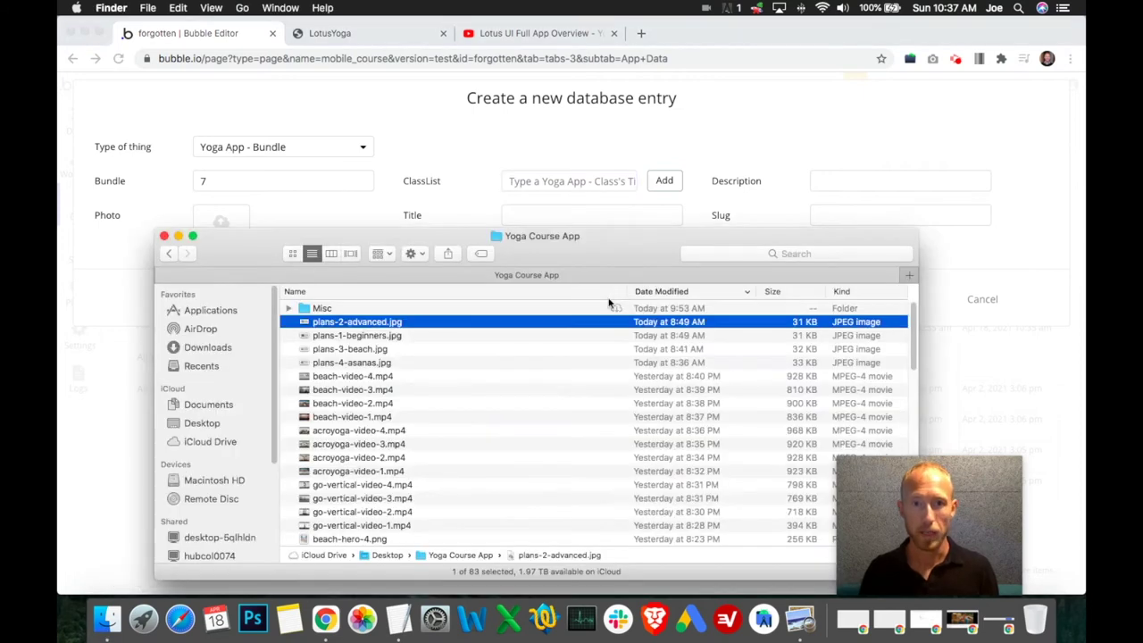
click(396, 363)
click(399, 350)
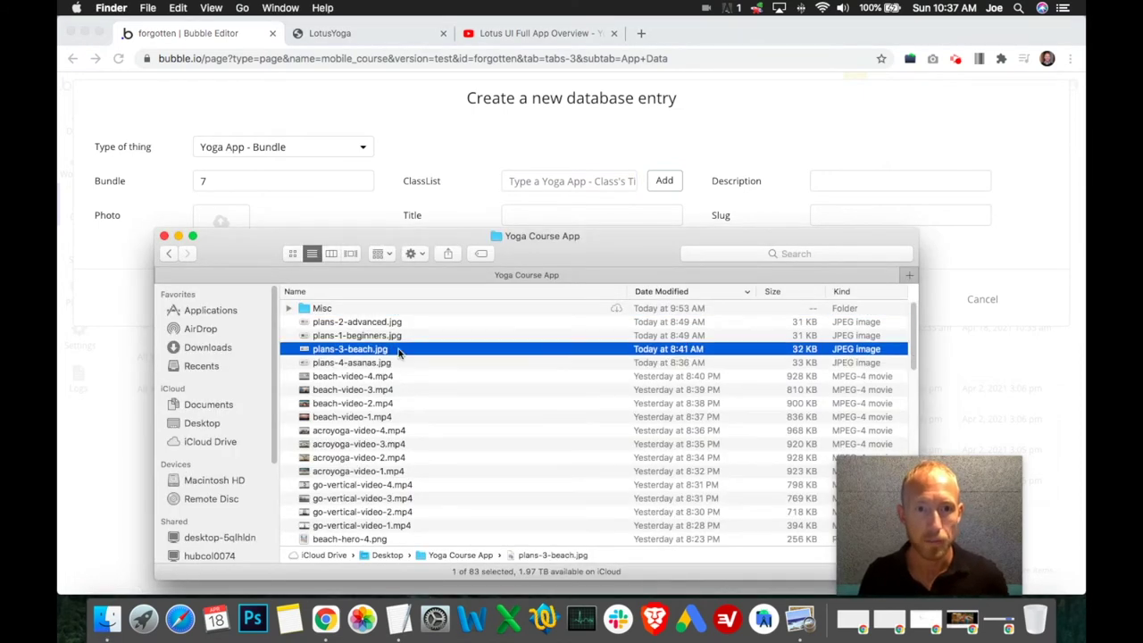
- Return to the new entry in Bubble and add Beach Yoga 1 and Beach Yoga 2 to its ClassList
click(539, 181)
text(Beac)
key(BackSpace)
key(BackSpace)
key(BackSpace)
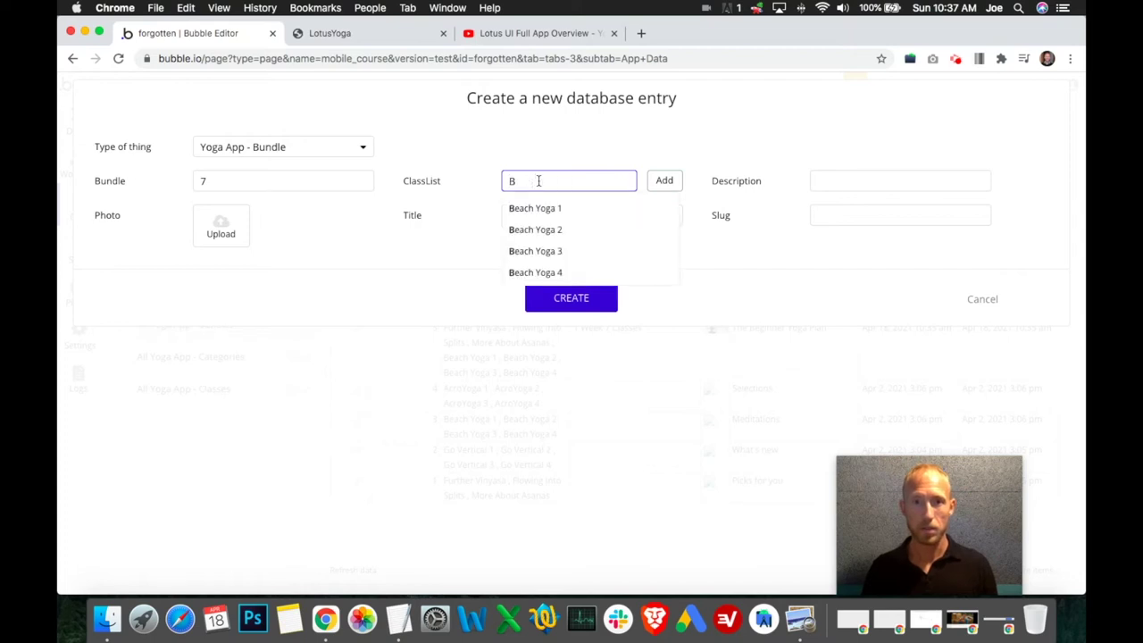
click(570, 211)
click(657, 183)
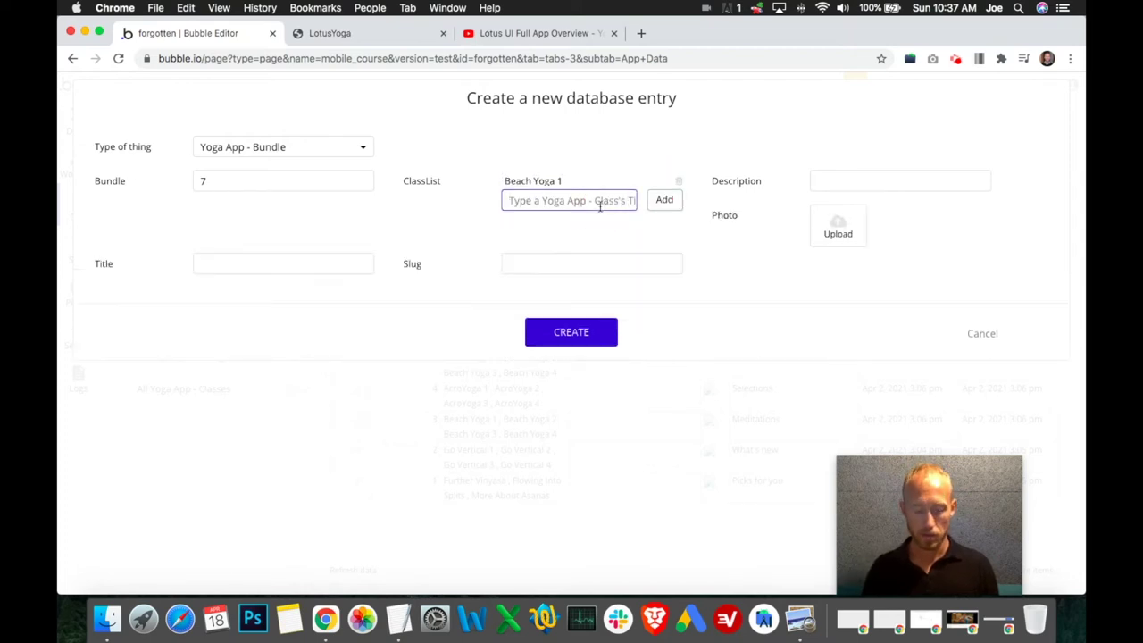
text(Beac)
click(581, 249)
click(664, 199)
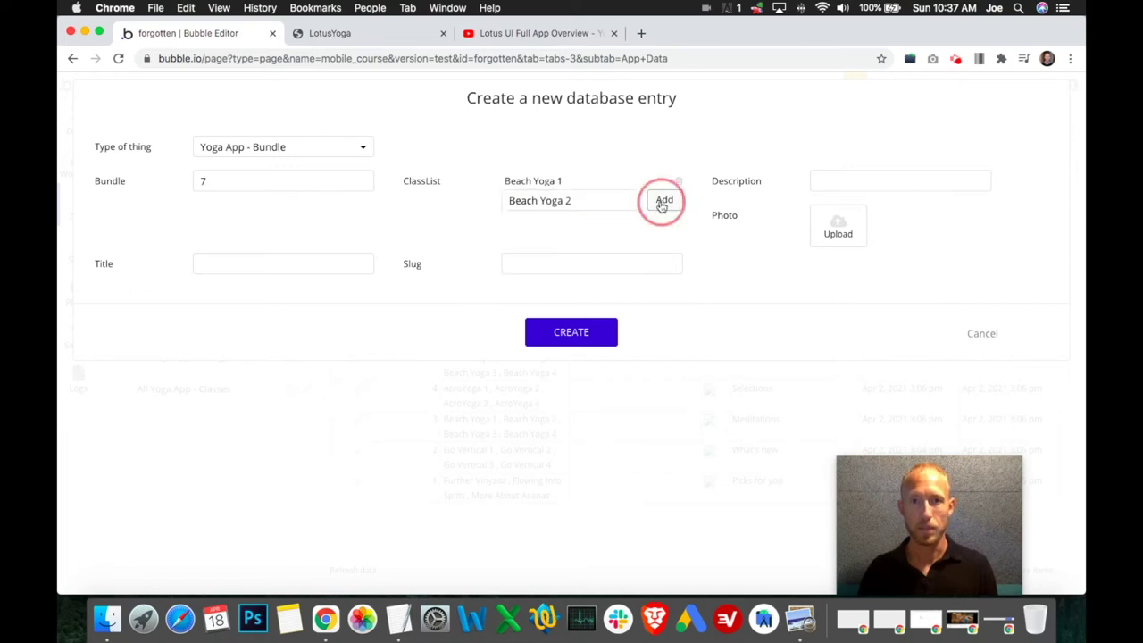
- Add the classes Beach Yoga 3 and Beach Yoga 4 to bundle 7's ClassList
click(587, 215)
text(Beac)
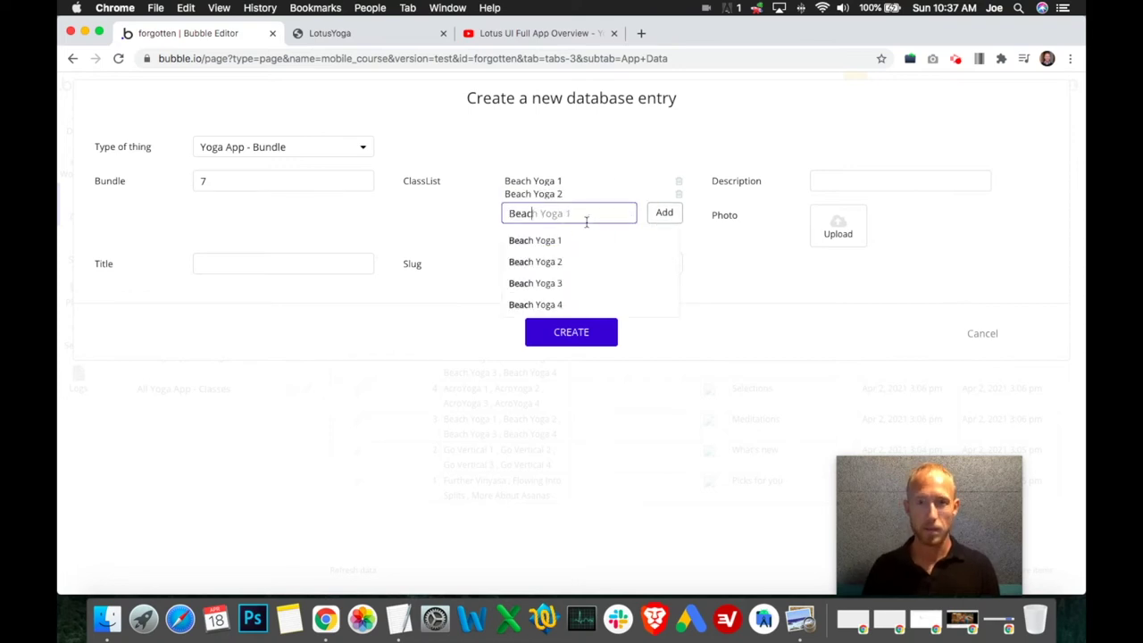
click(585, 277)
click(660, 220)
click(576, 227)
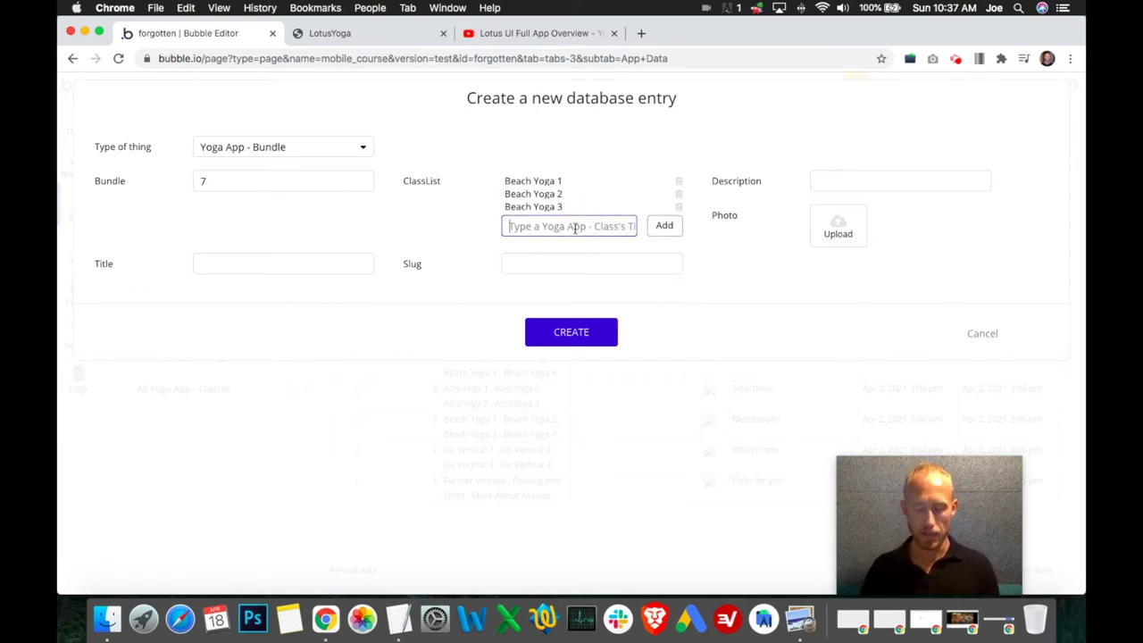
text(beac)
click(568, 318)
click(667, 226)
- Set the bundle's title to Yoga At The Beach
click(312, 267)
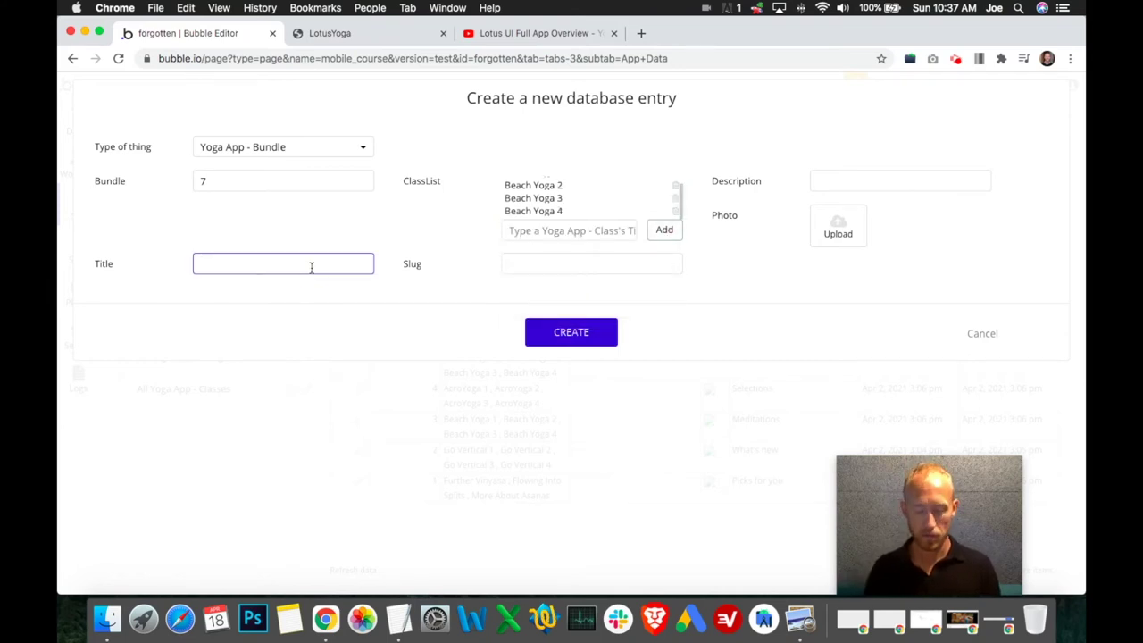
text(Beac)
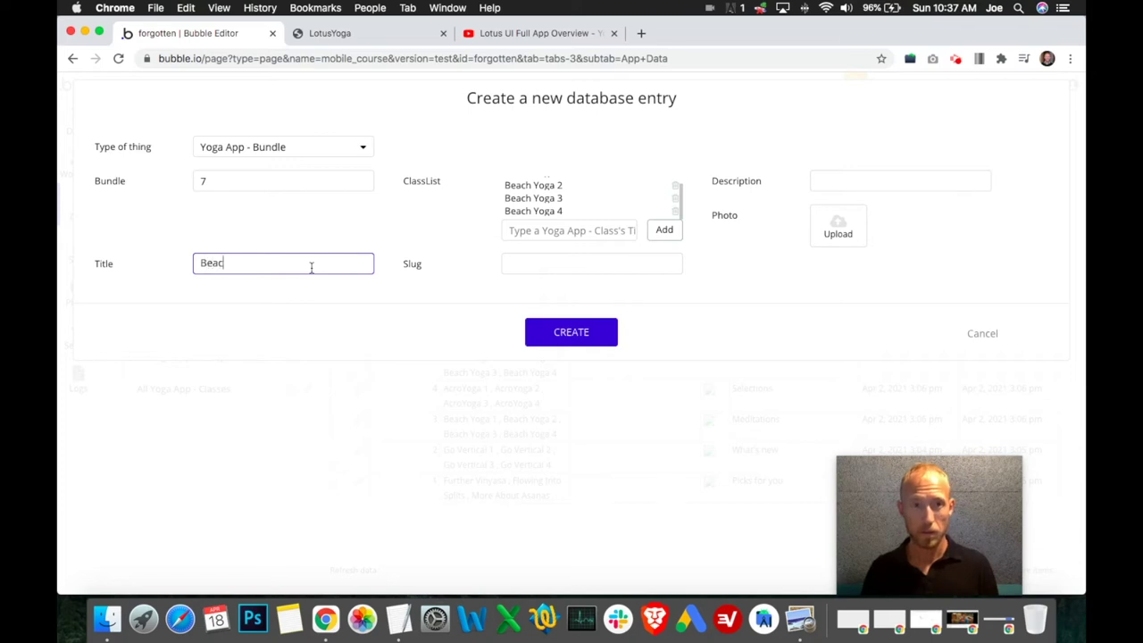
text(Yoga At the)
key(BackSpace)
key(BackSpace)
key(BackSpace)
text(The)
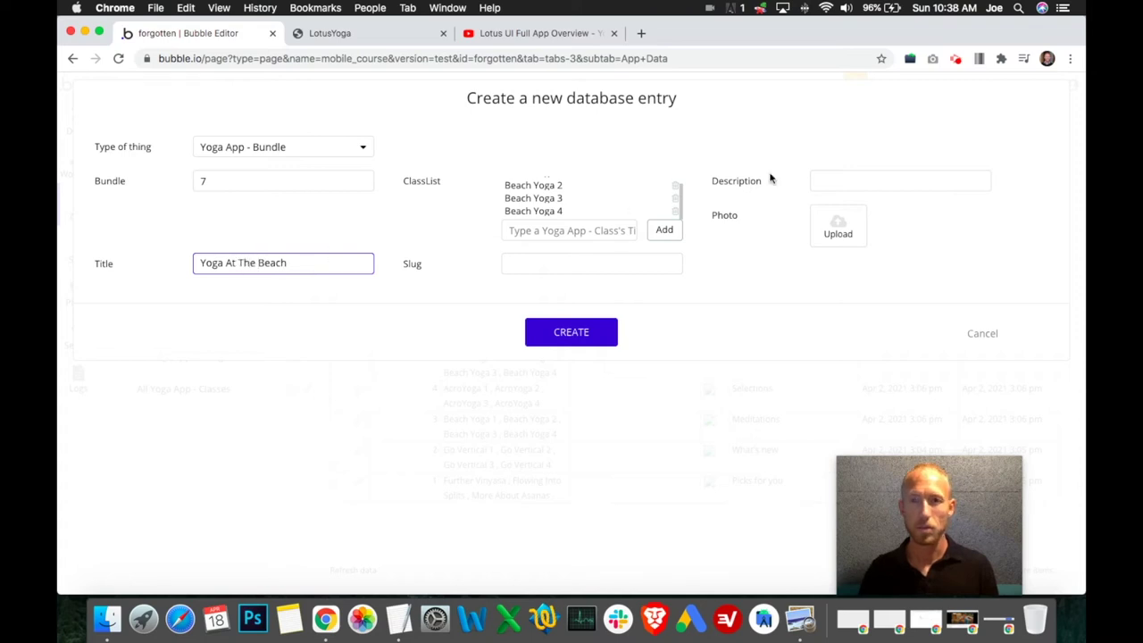
- Set the beach bundle's description to 1 Week 4 Classes and upload its plan photo
click(839, 183)
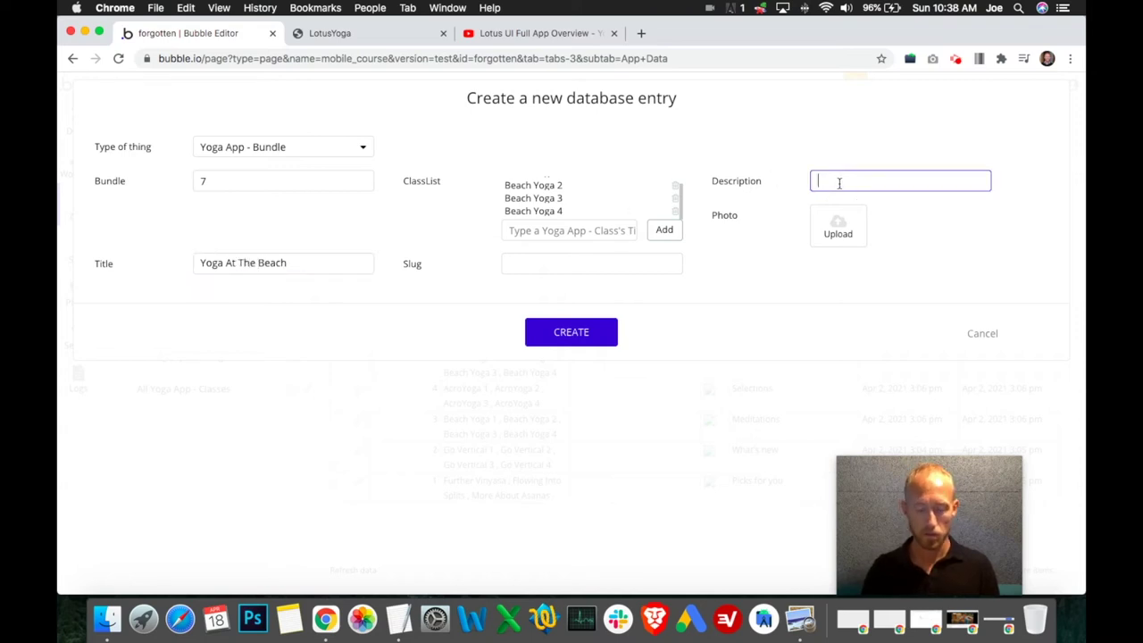
text(1 Week 4 Classes)
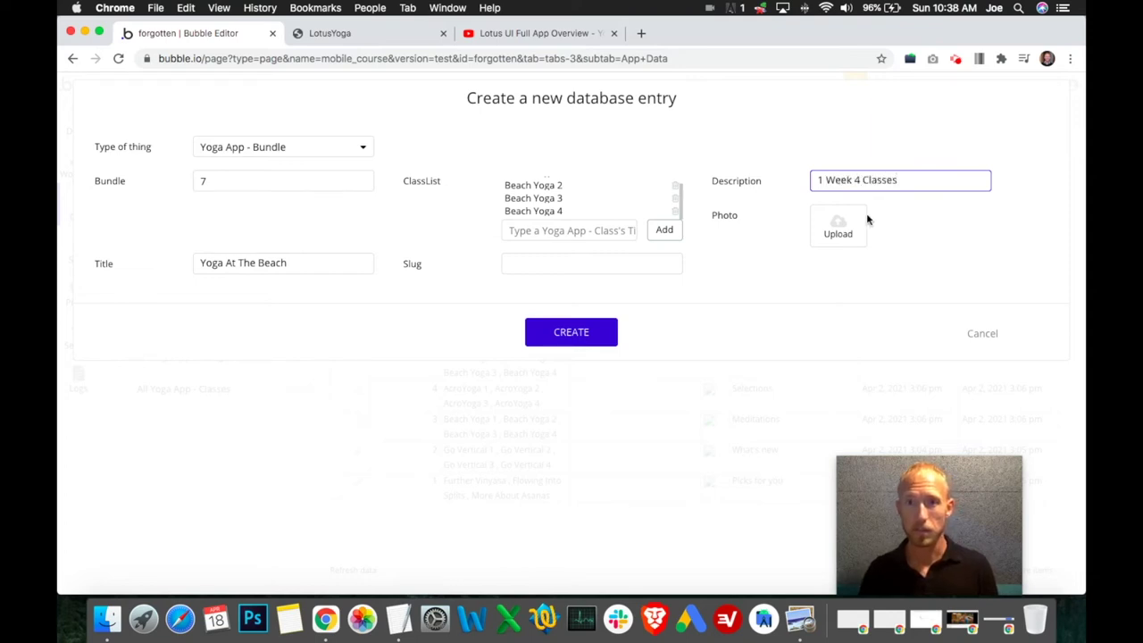
click(837, 222)
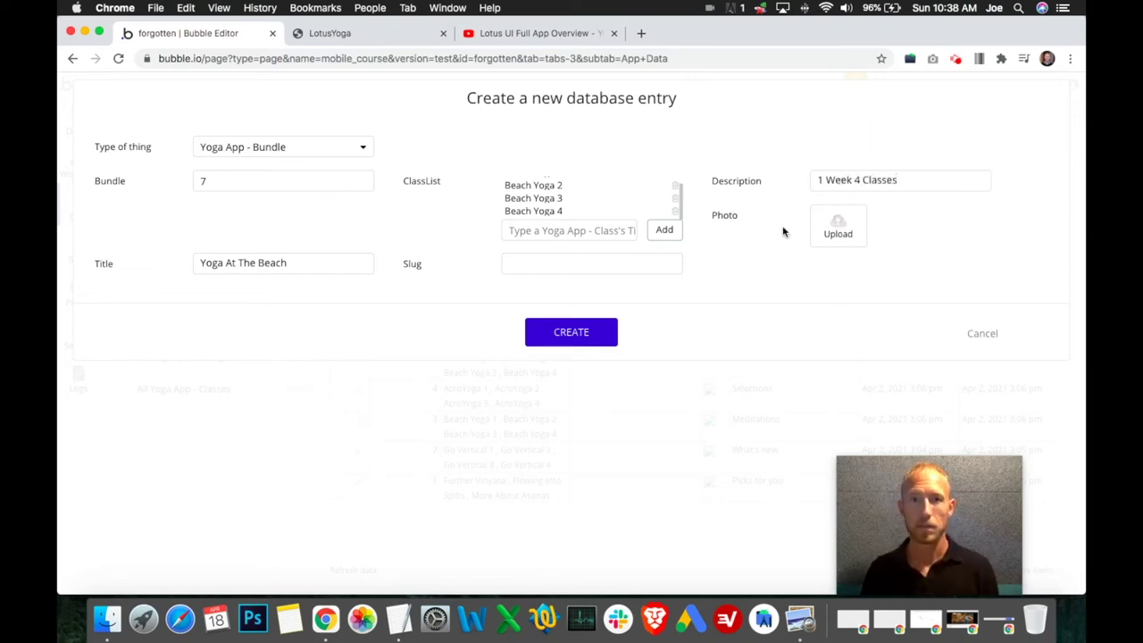
double_click(388, 174)
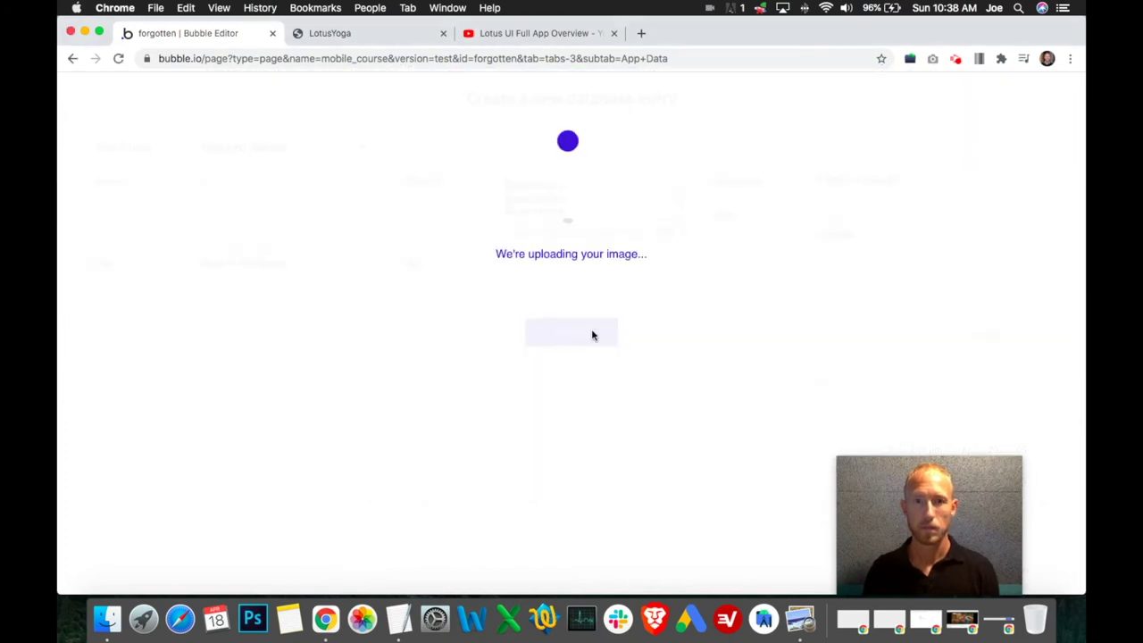
- Save the beach bundle entry and start a new Yoga App - Bundle entry with bundle number 8
click(573, 343)
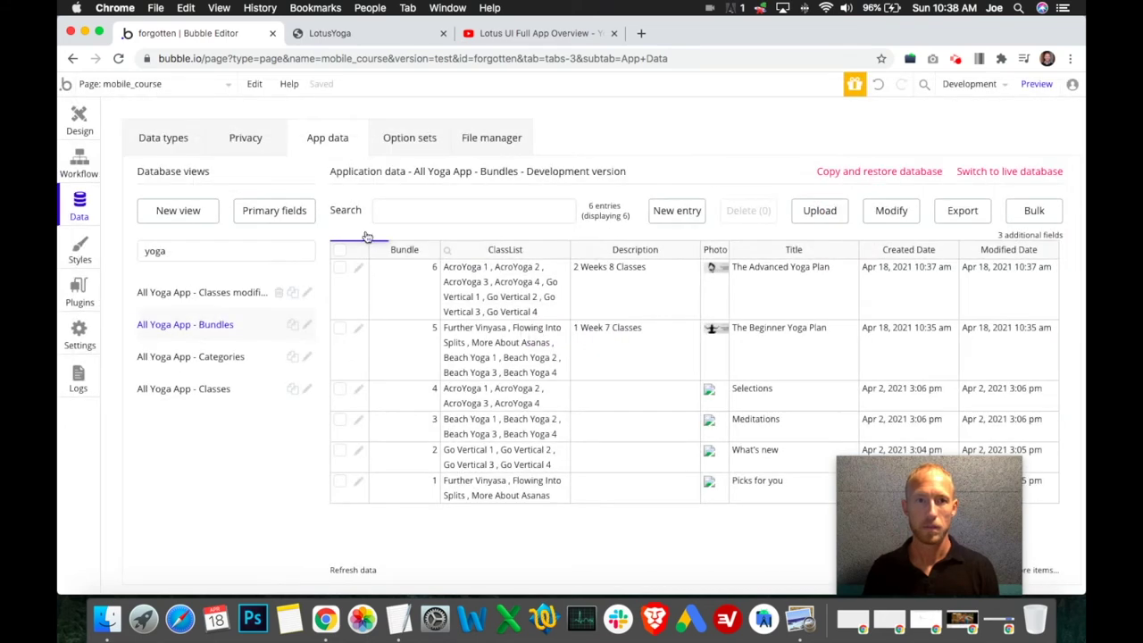
click(675, 210)
click(231, 180)
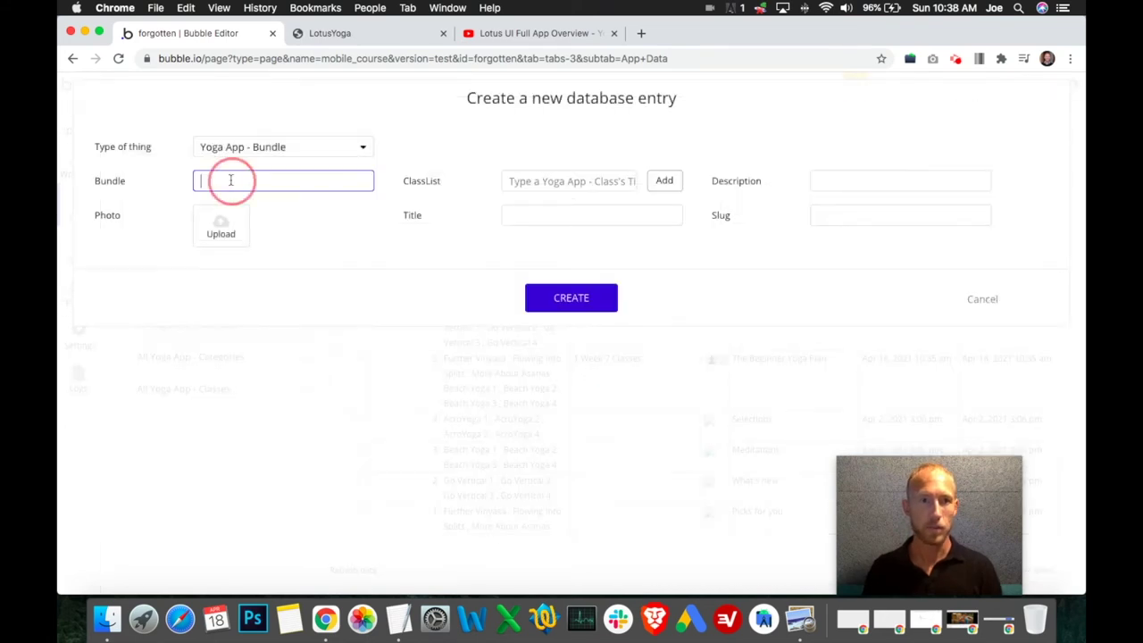
text(8)
- Add the class Further Vinyasa to bundle 8's ClassList
click(603, 183)
text(as)
key(BackSpace)
key(BackSpace)
text(Fur)
click(577, 181)
text(th)
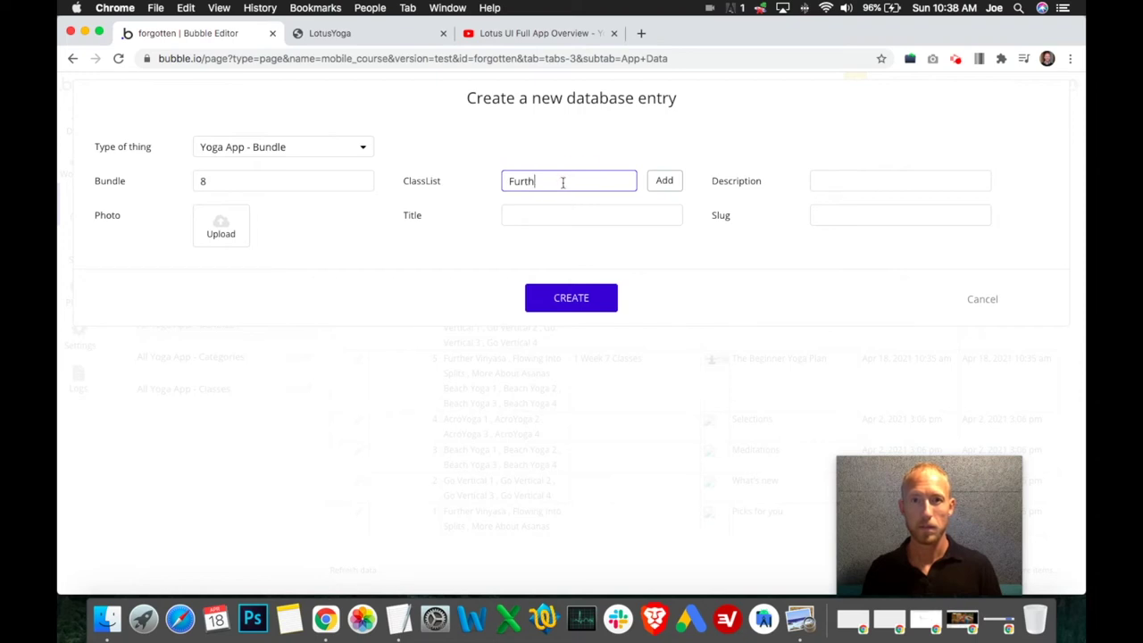
text(er B)
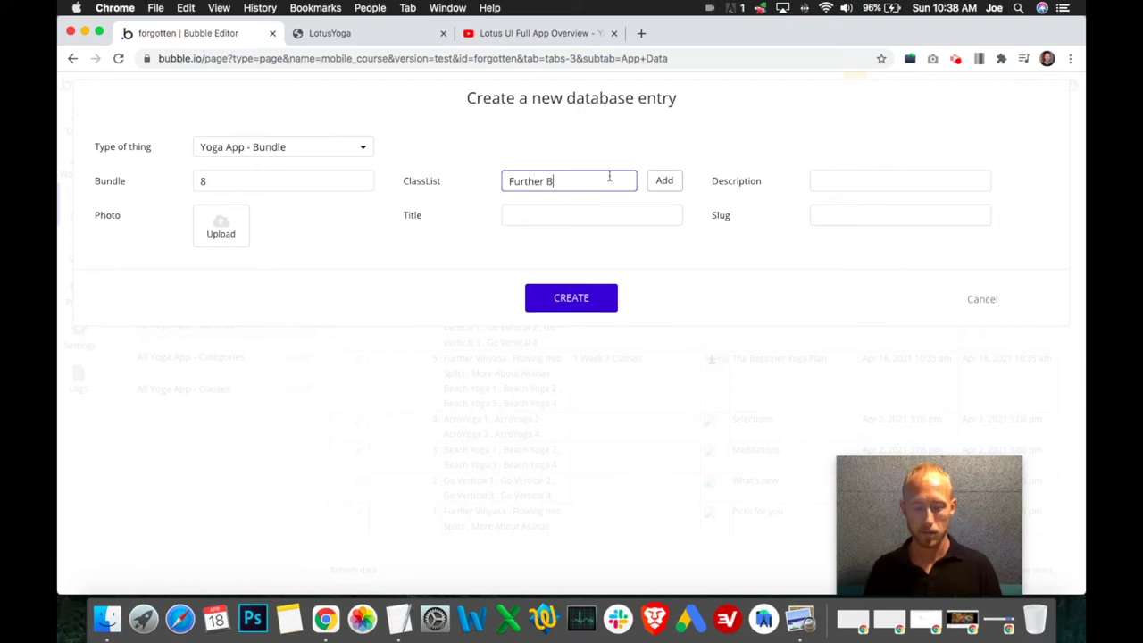
text(iny)
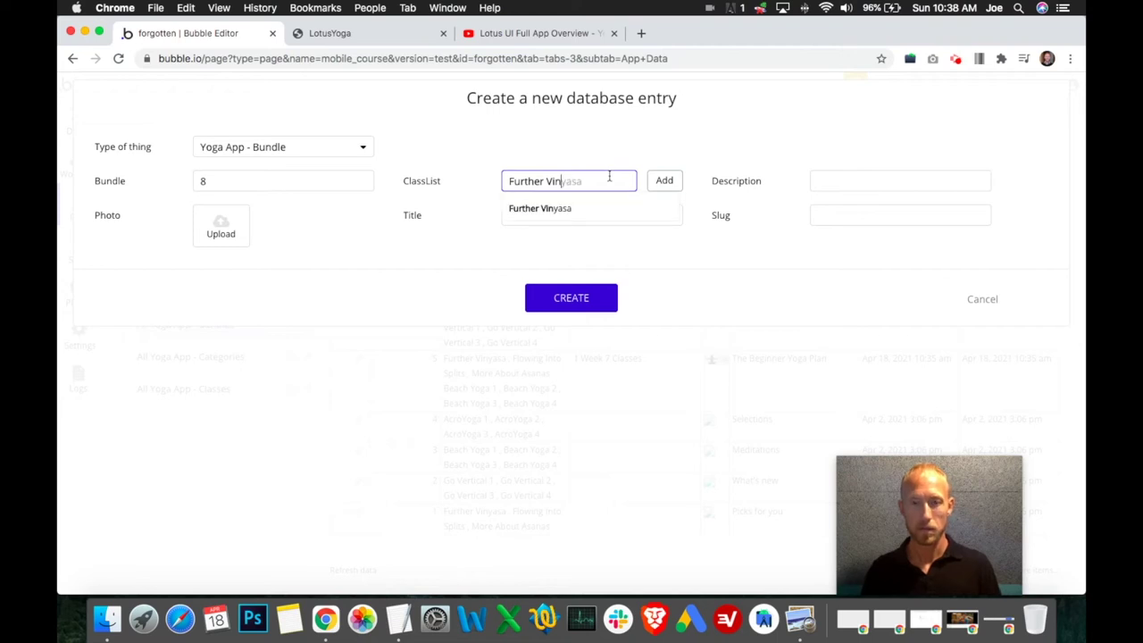
click(584, 208)
click(661, 182)
- Add the classes Flowing Into Splits and More About Asanas to bundle 8's ClassList
click(599, 202)
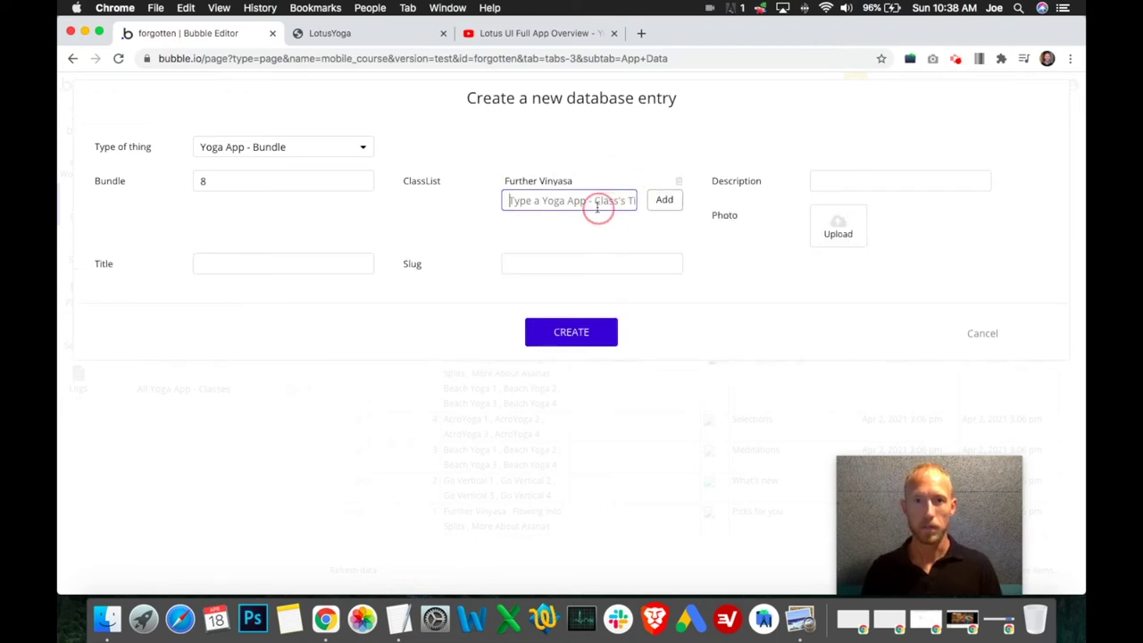
text(Flowing)
click(595, 230)
click(663, 199)
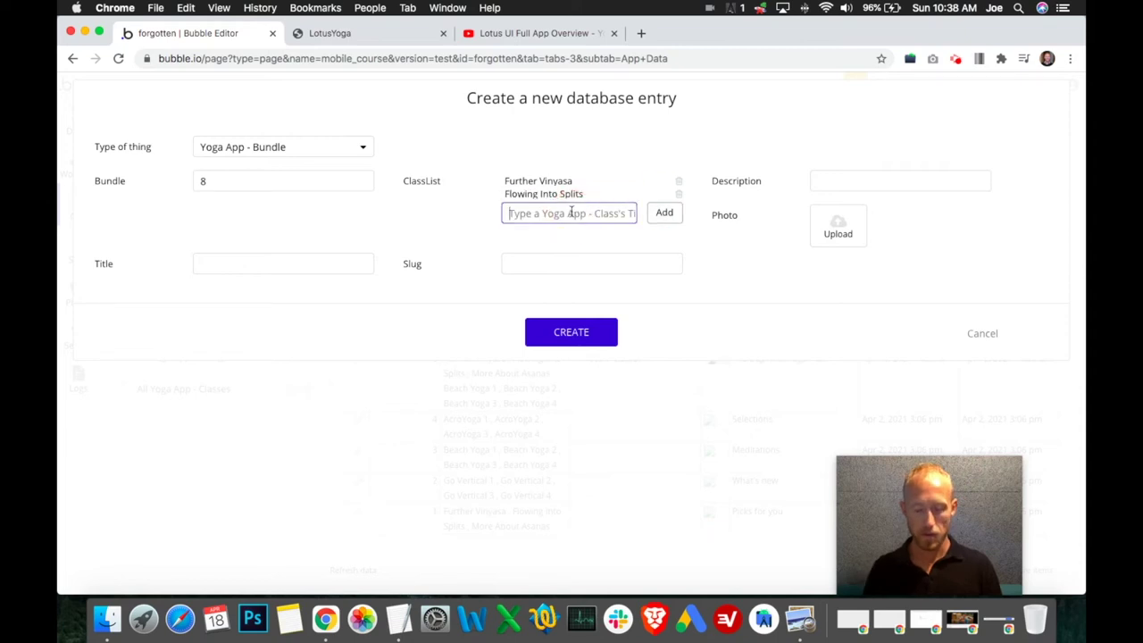
text(More About A)
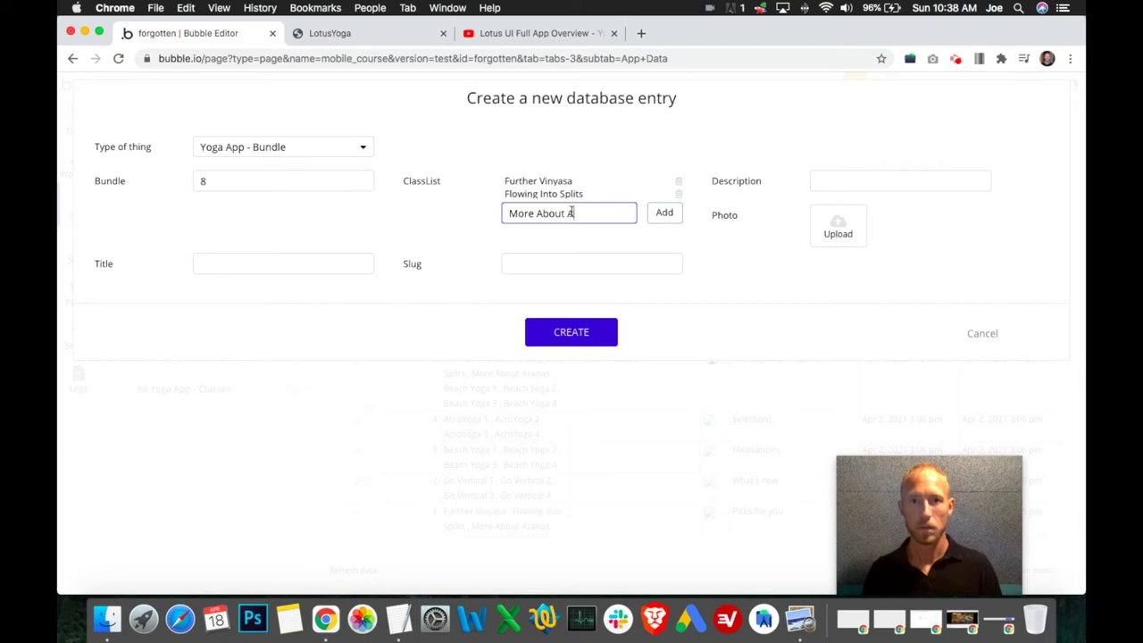
text(sa)
click(564, 242)
click(665, 212)
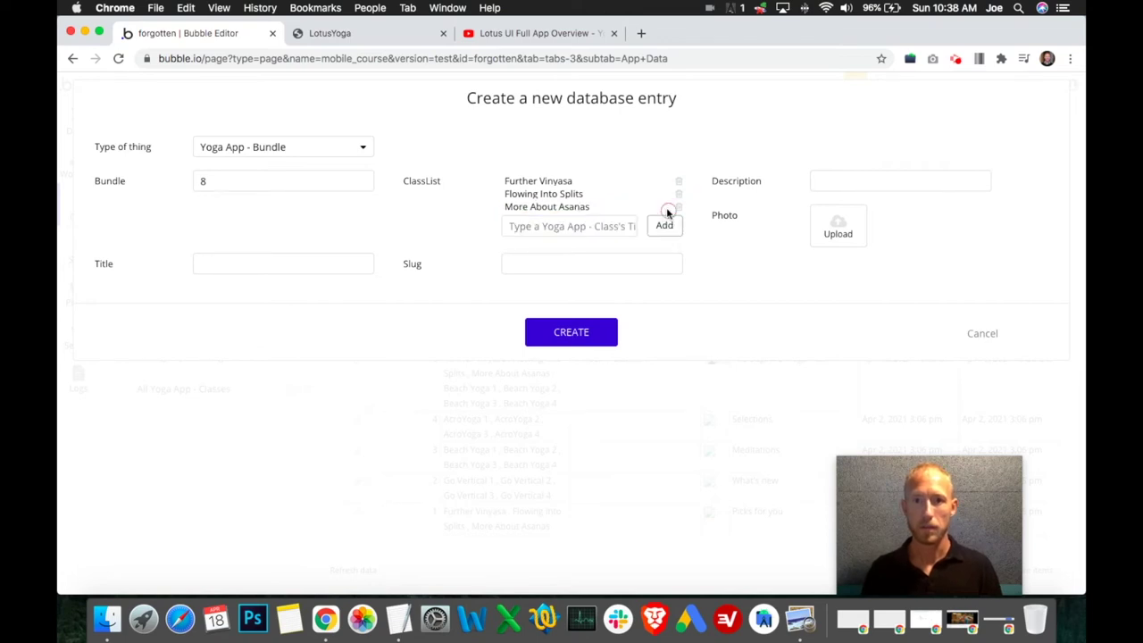
- Set bundle 8's description to 1 Week 3 Classes and fill in its title, beginning with Vinyasa
click(835, 175)
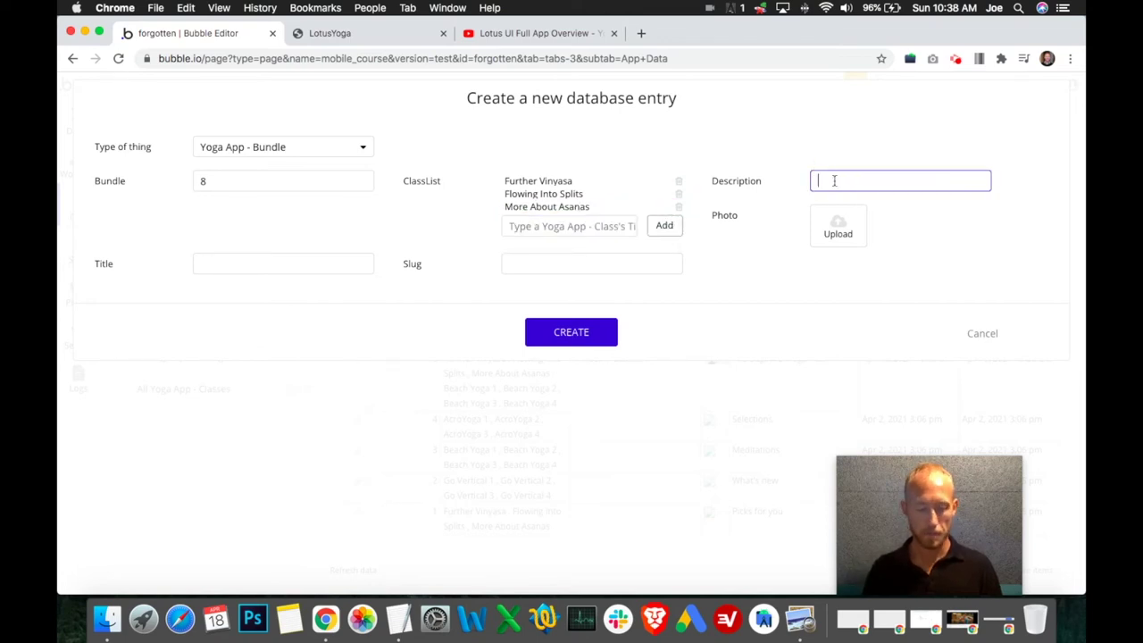
text(1 We)
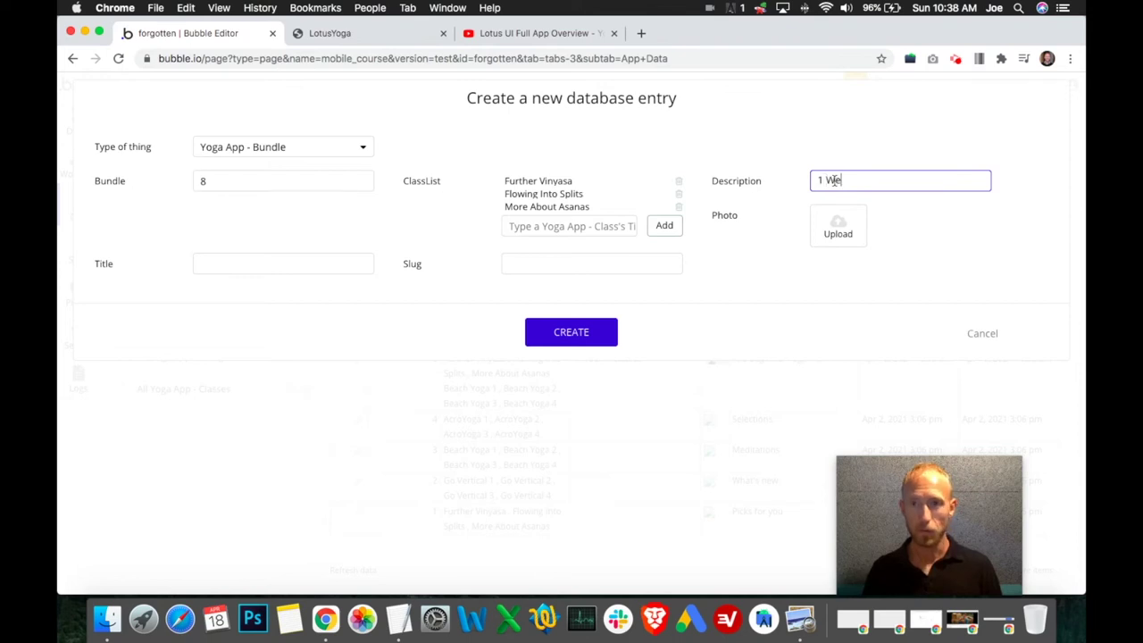
text(ek 3 Classes)
click(302, 261)
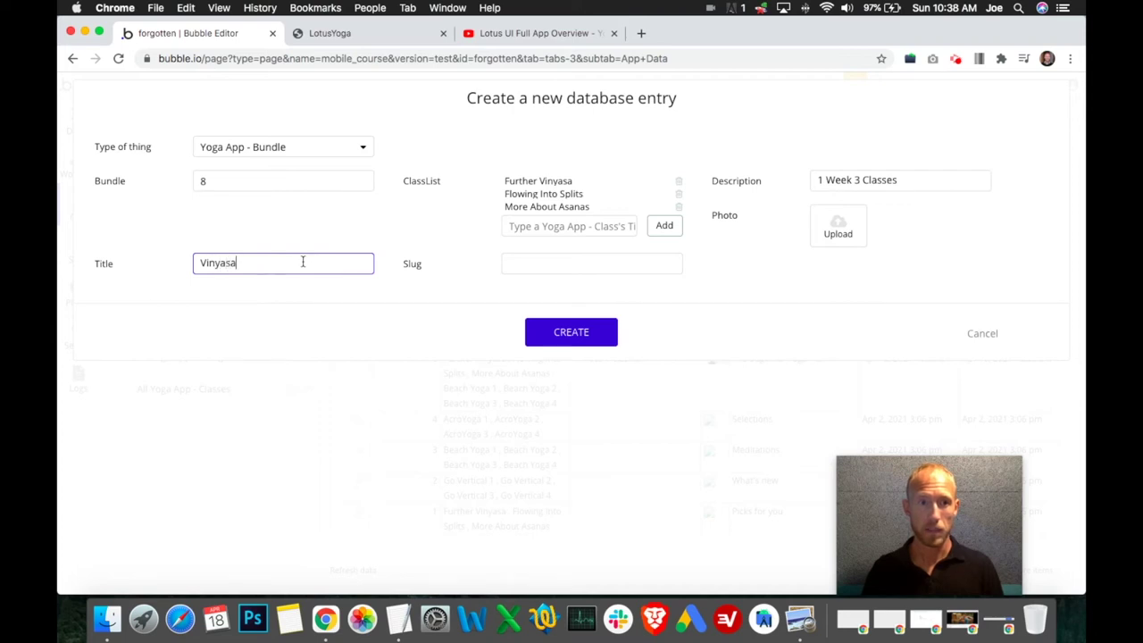
- Upload plans-4-asanas.jpg as the new bundle's photo and view the uploaded image at full size
click(827, 229)
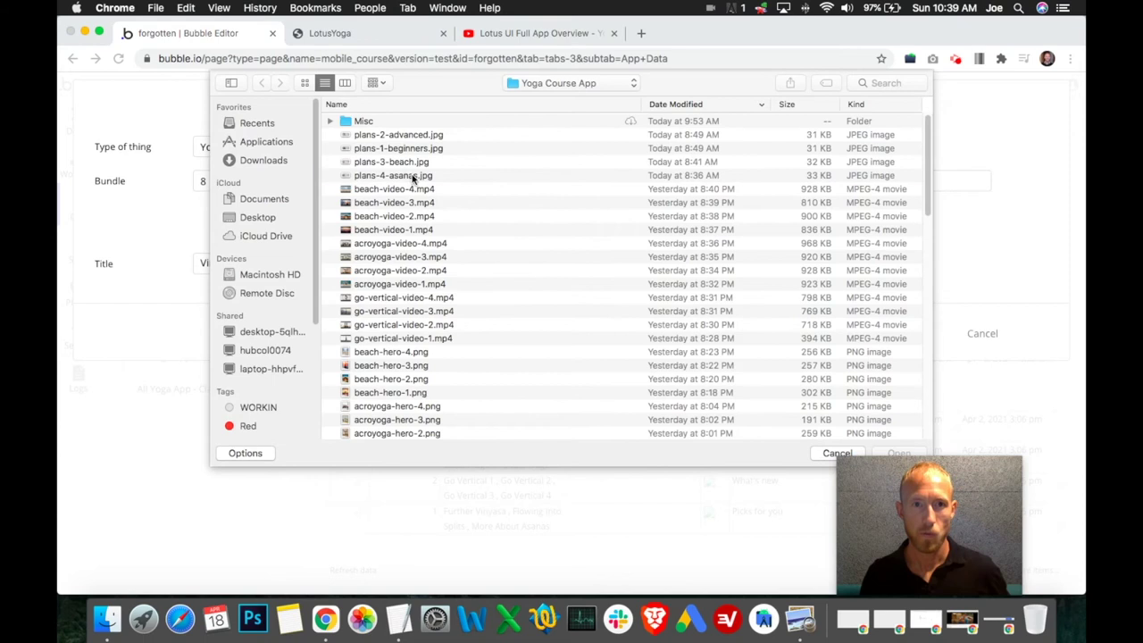
double_click(412, 177)
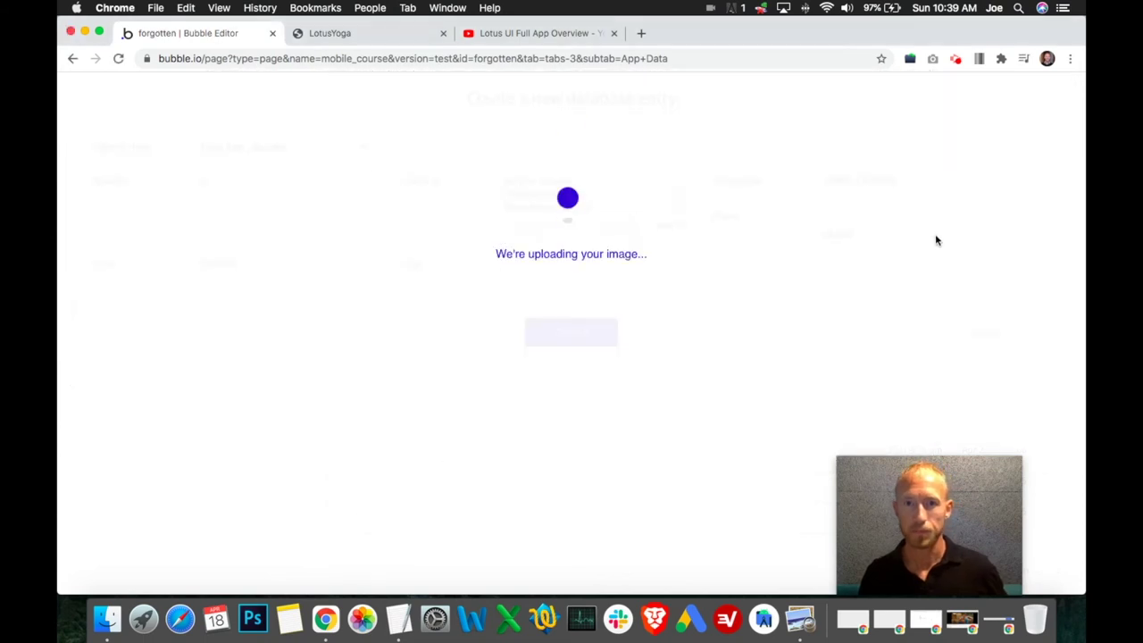
click(880, 214)
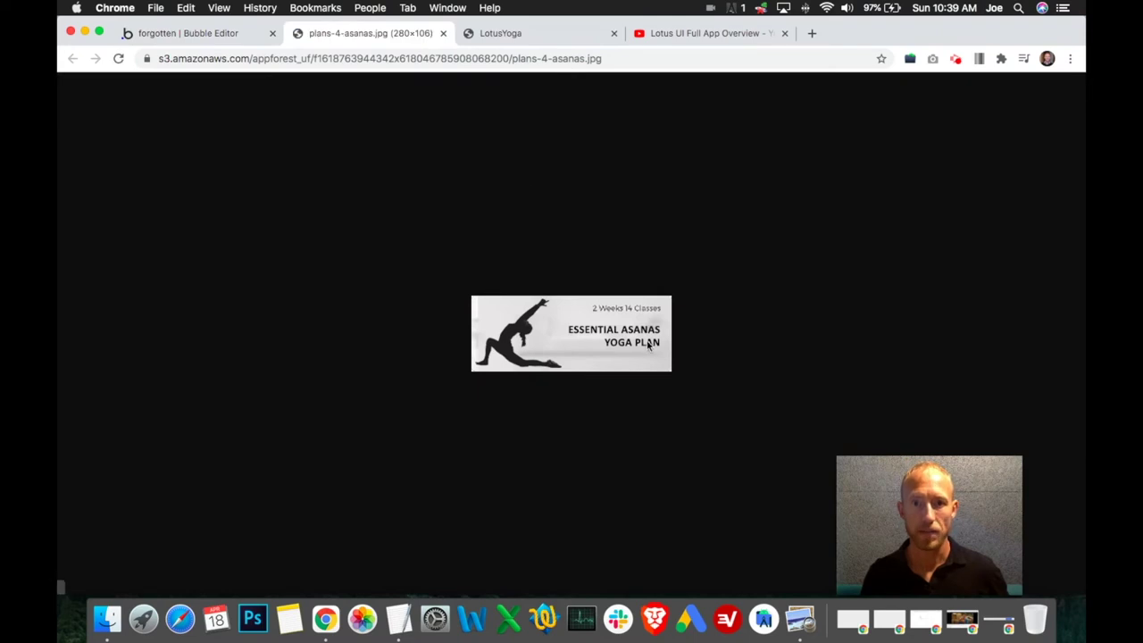
key(super+w)
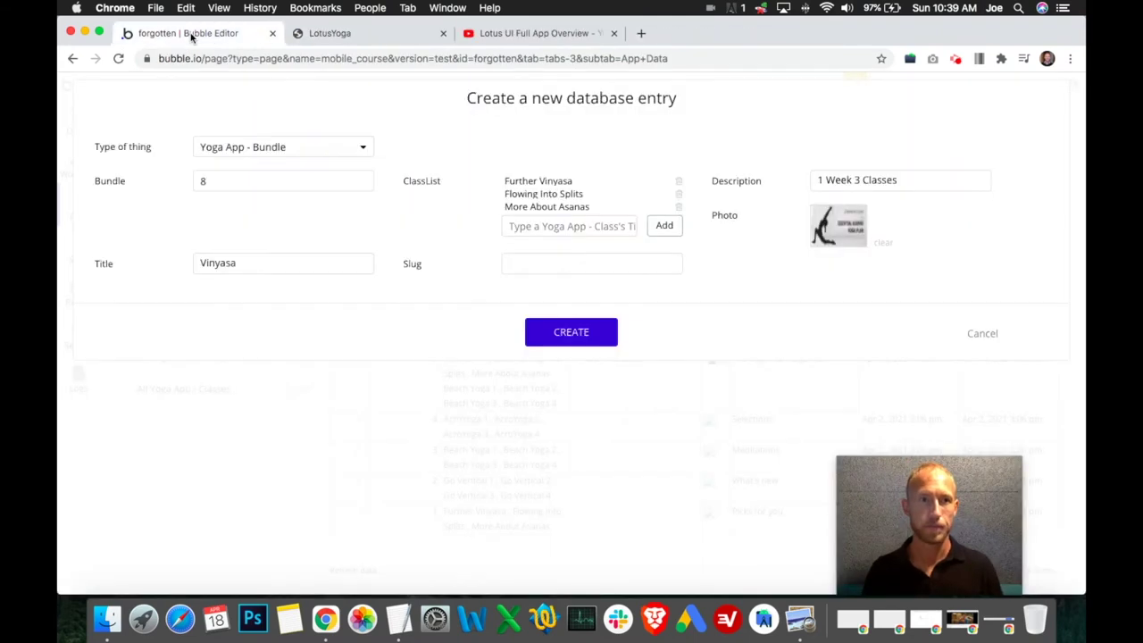
- Change the bundle's title to Essential Asanas Yoga Plan and create the database entry
triple_click(272, 262)
text(Esse)
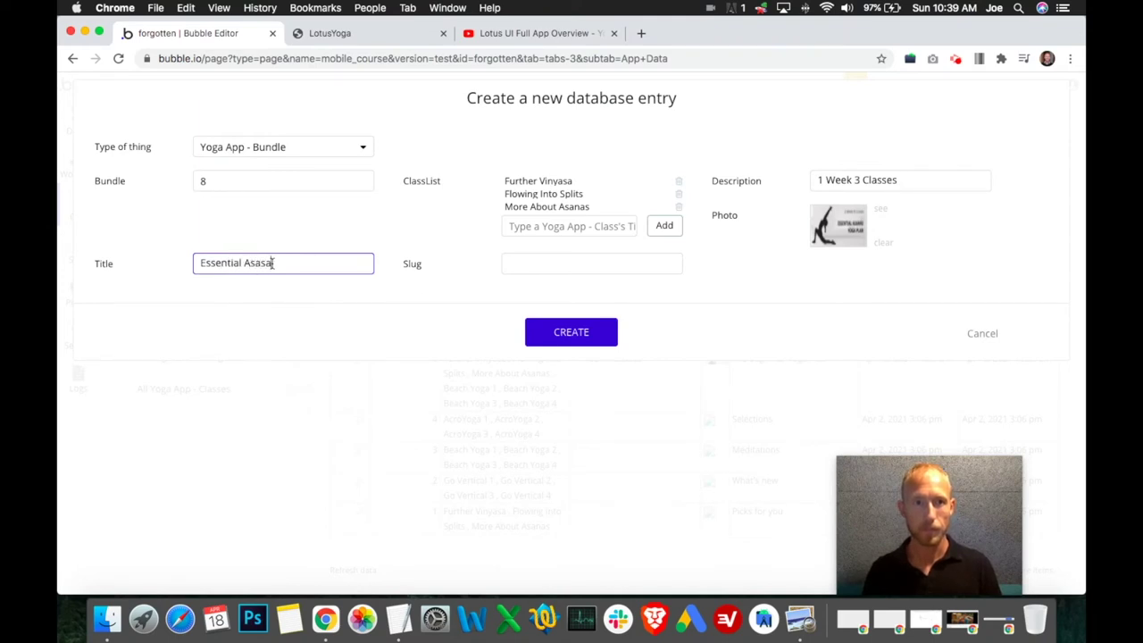
text(ntial Asanas yoha )
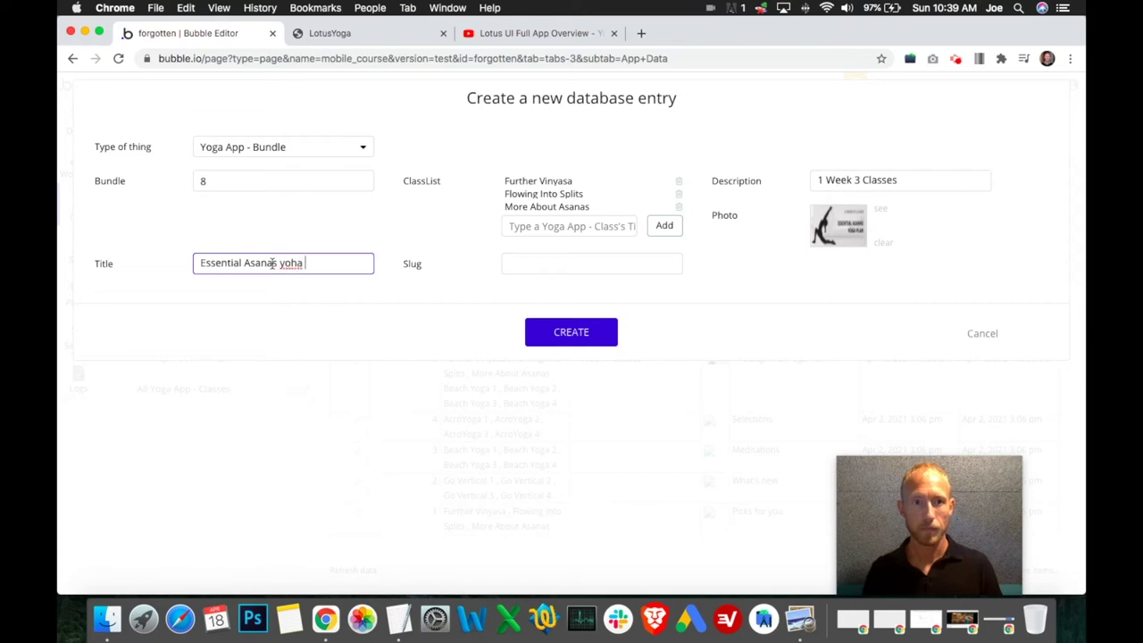
text(Yoga Plan)
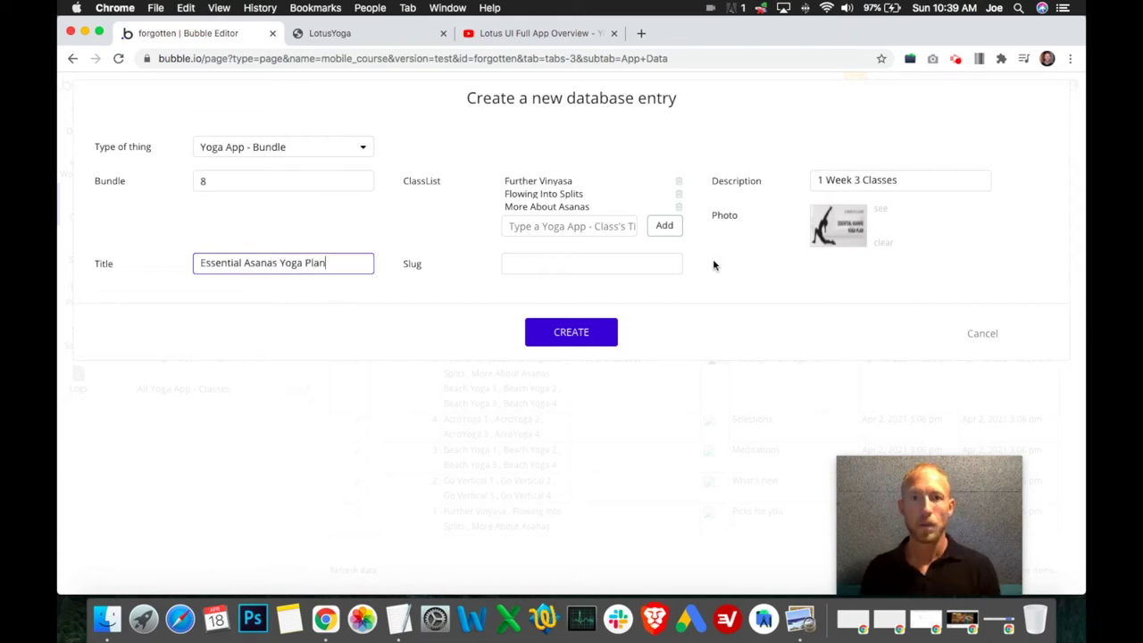
click(572, 340)
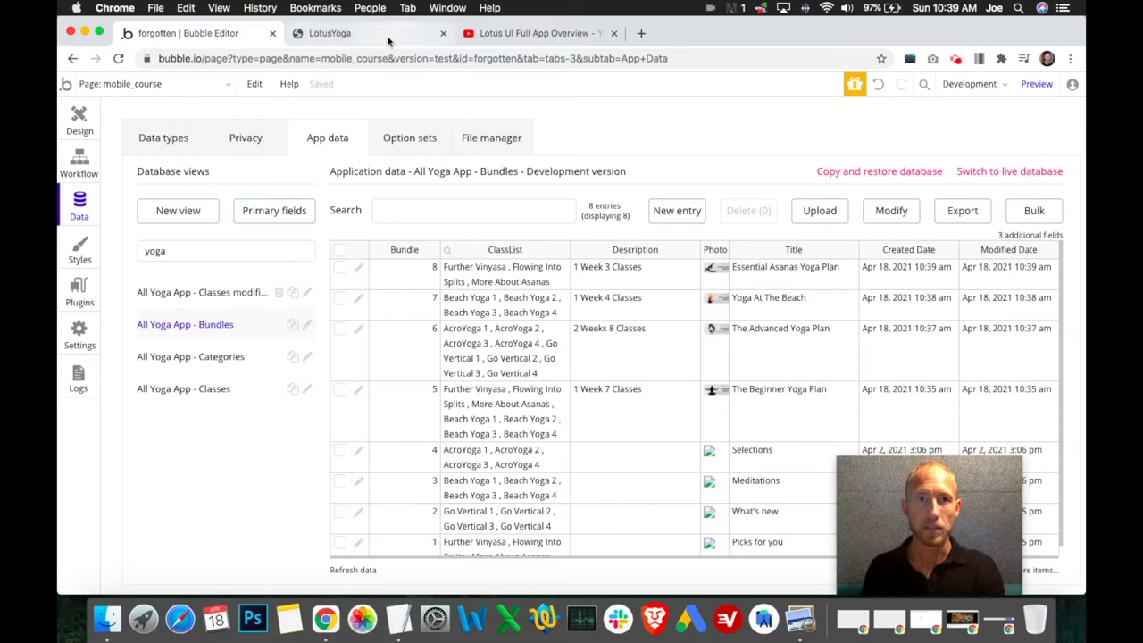
- Switch to the Lotus UI overview video on YouTube and find the part showing the Plans screen with its list of yoga programs
click(532, 33)
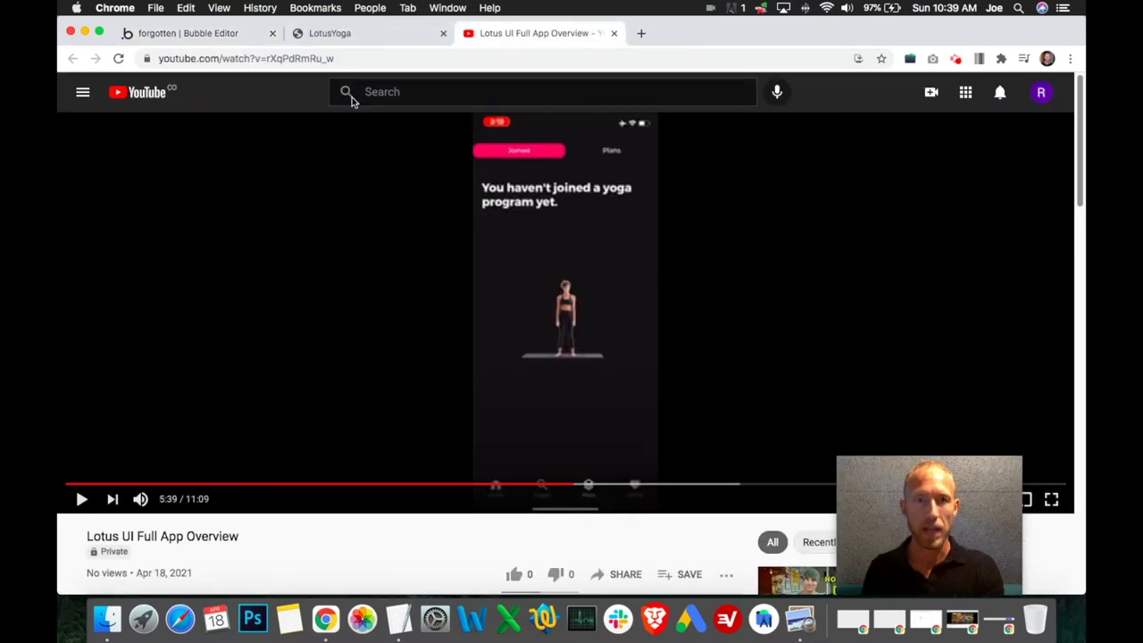
click(217, 36)
click(340, 35)
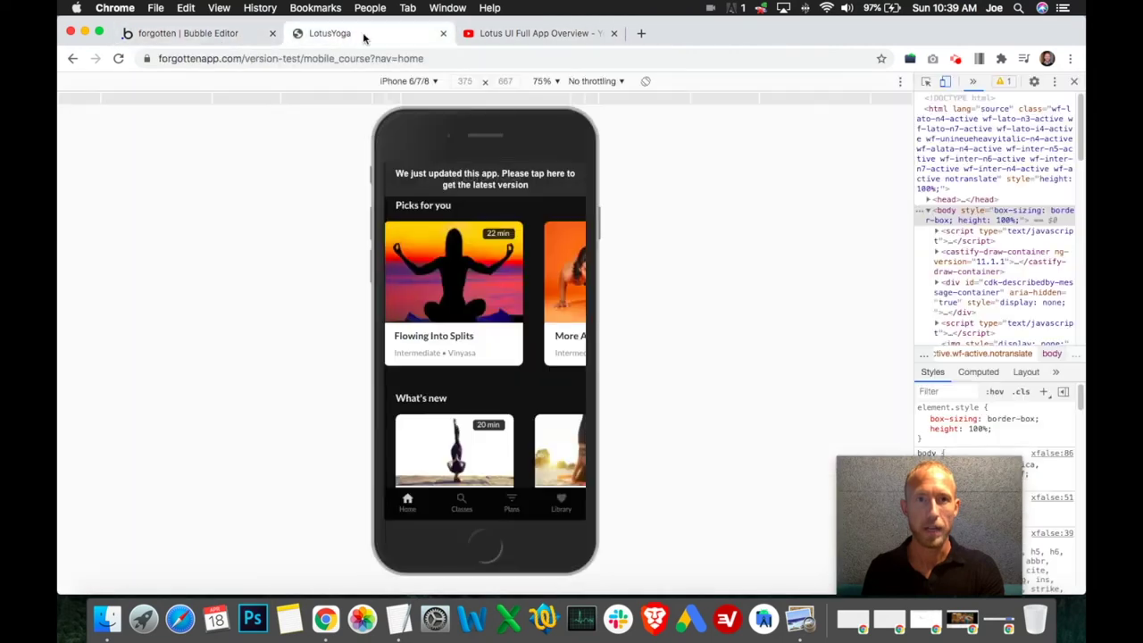
click(532, 40)
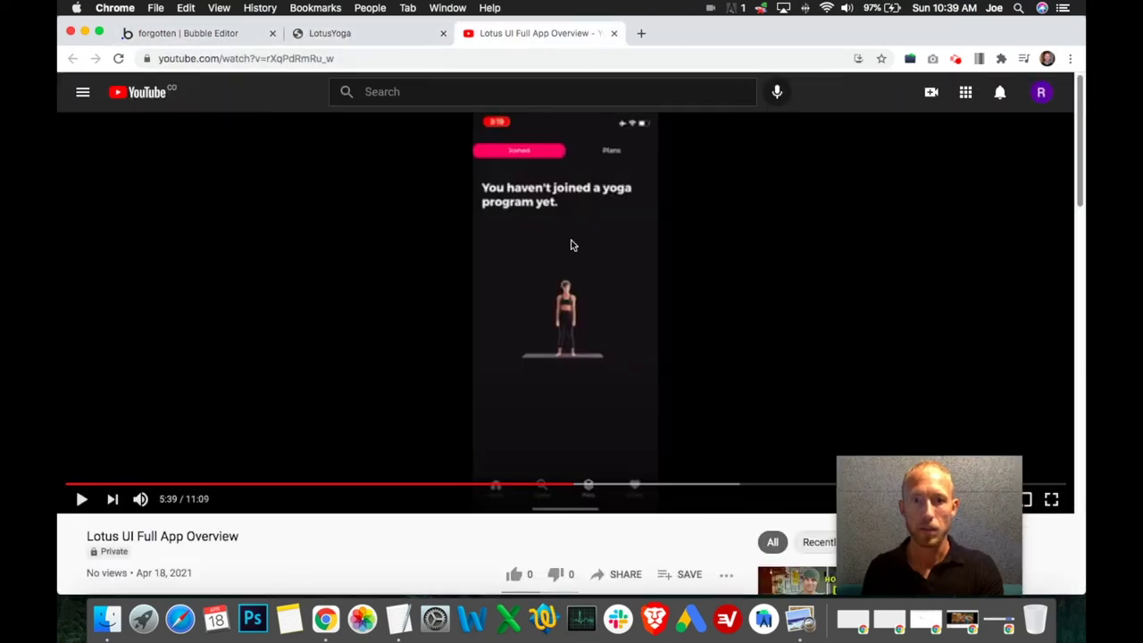
click(549, 485)
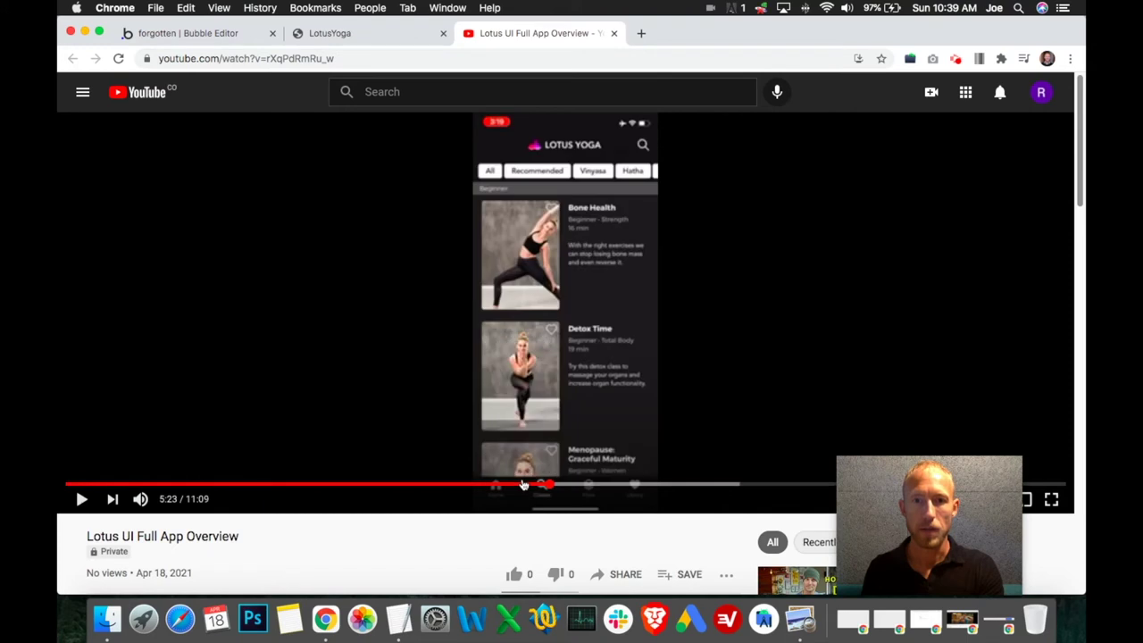
click(563, 485)
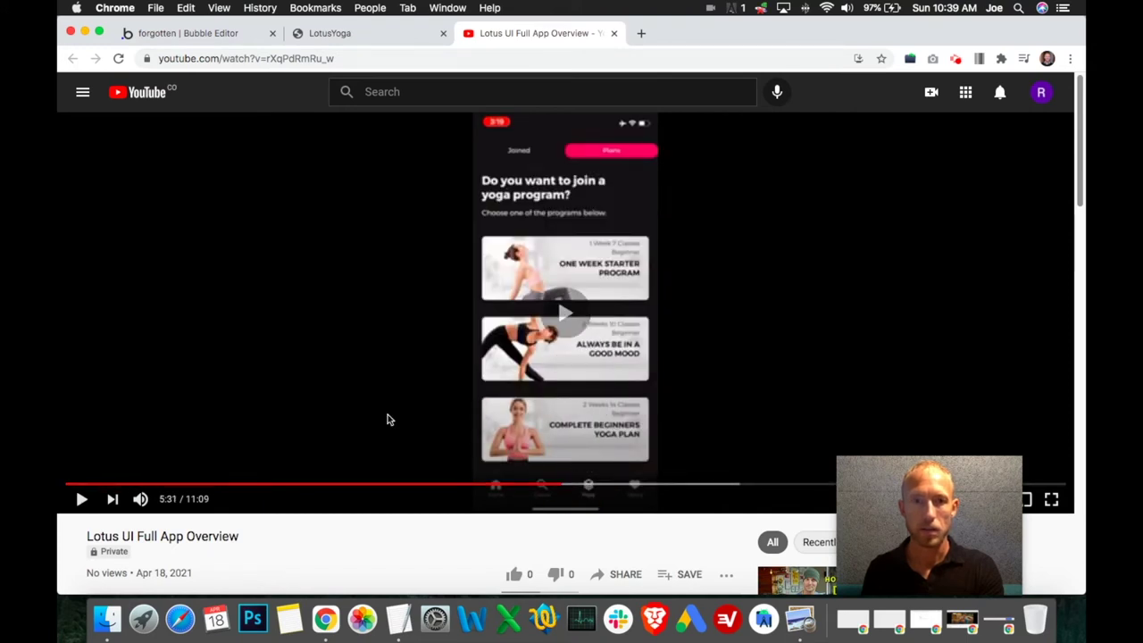
- Return to the Bubble editor, open the mobile_course page's design view and expand the elements tree
click(223, 35)
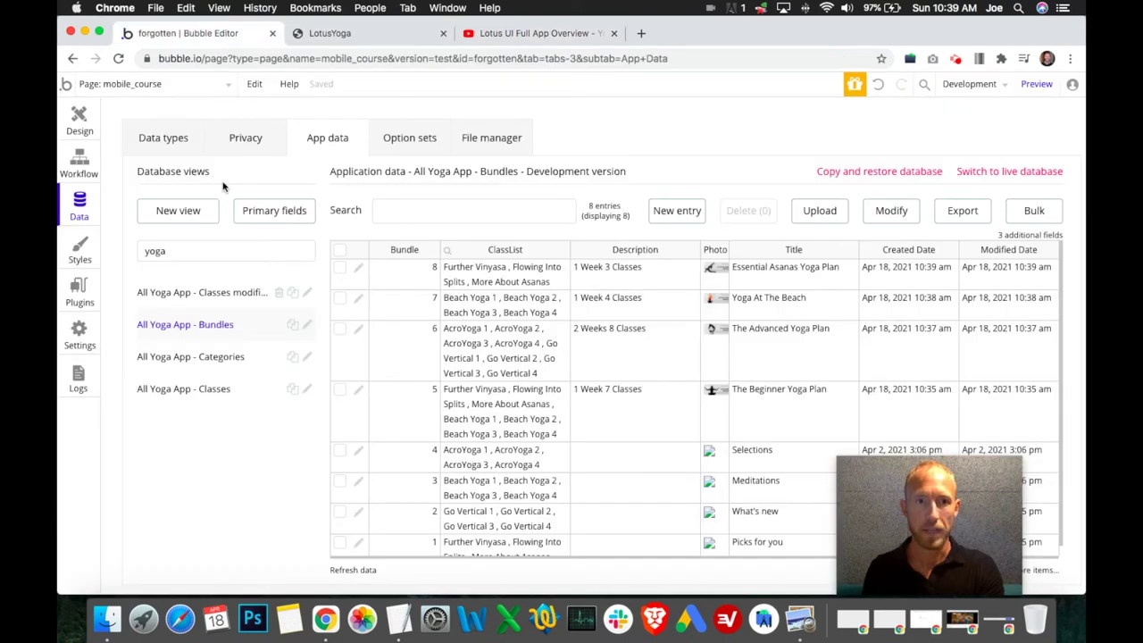
click(79, 118)
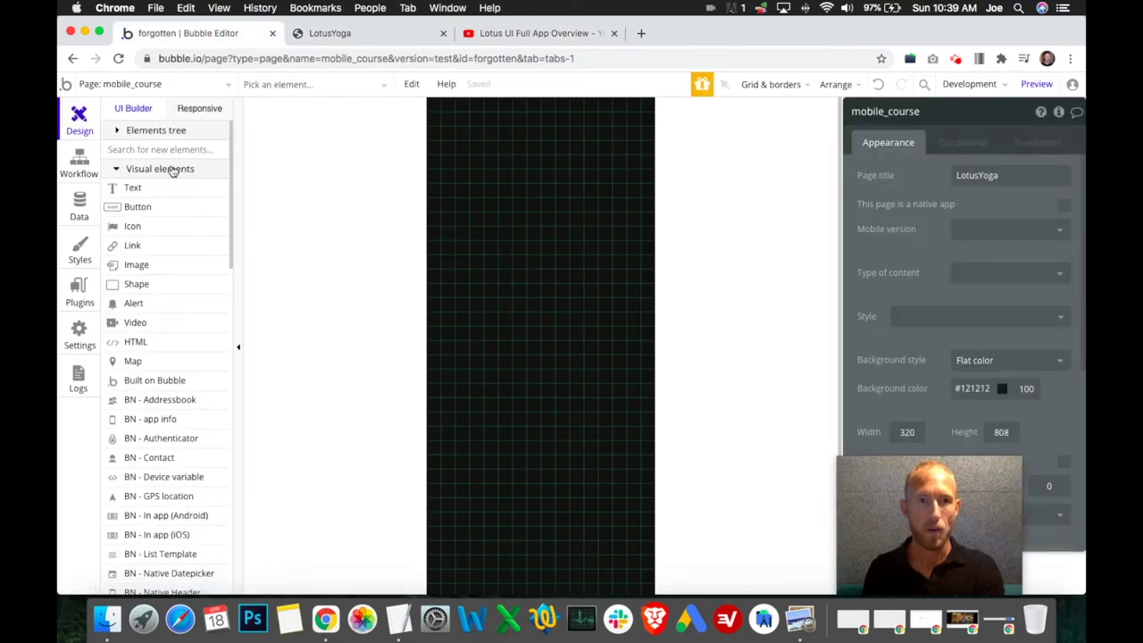
click(118, 132)
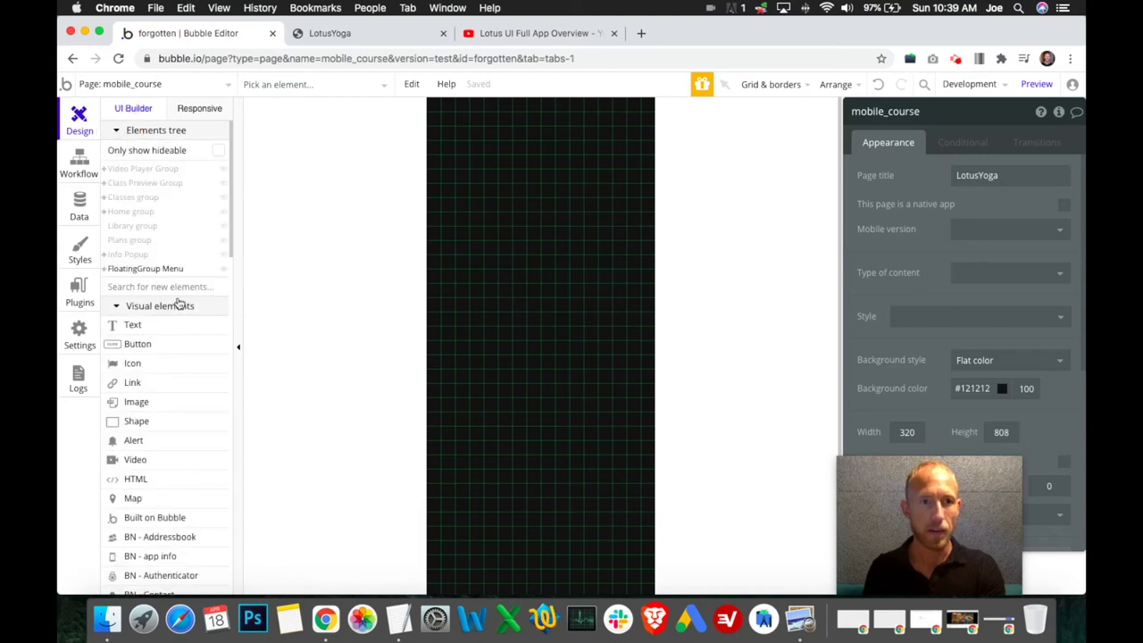
scroll(201, 371, down, 6)
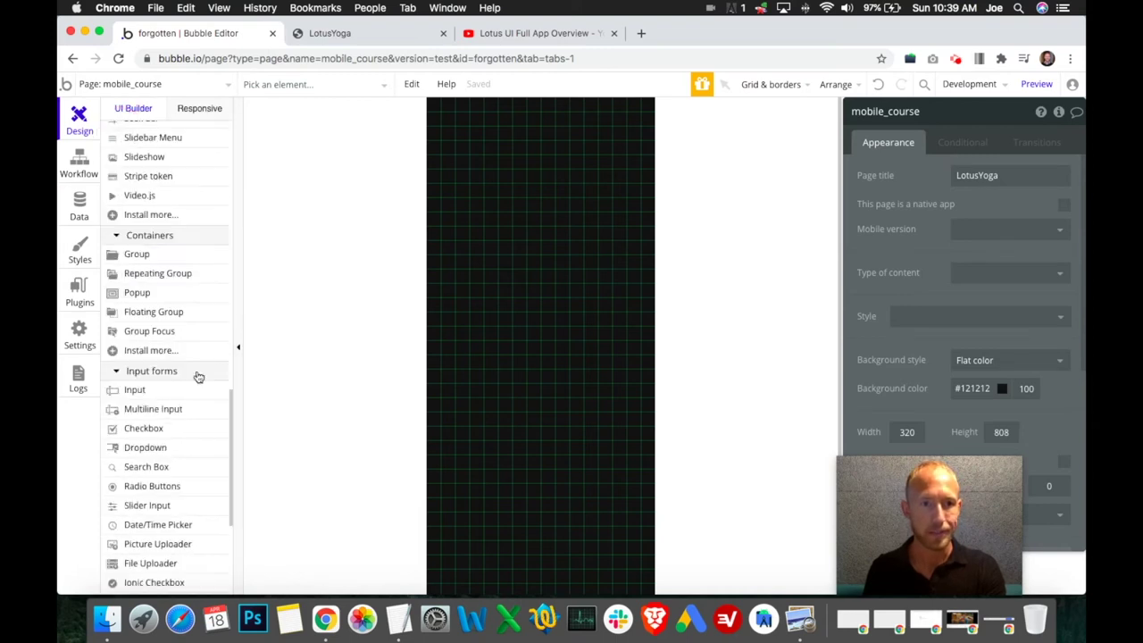
click(137, 254)
drag(479, 199, 567, 337)
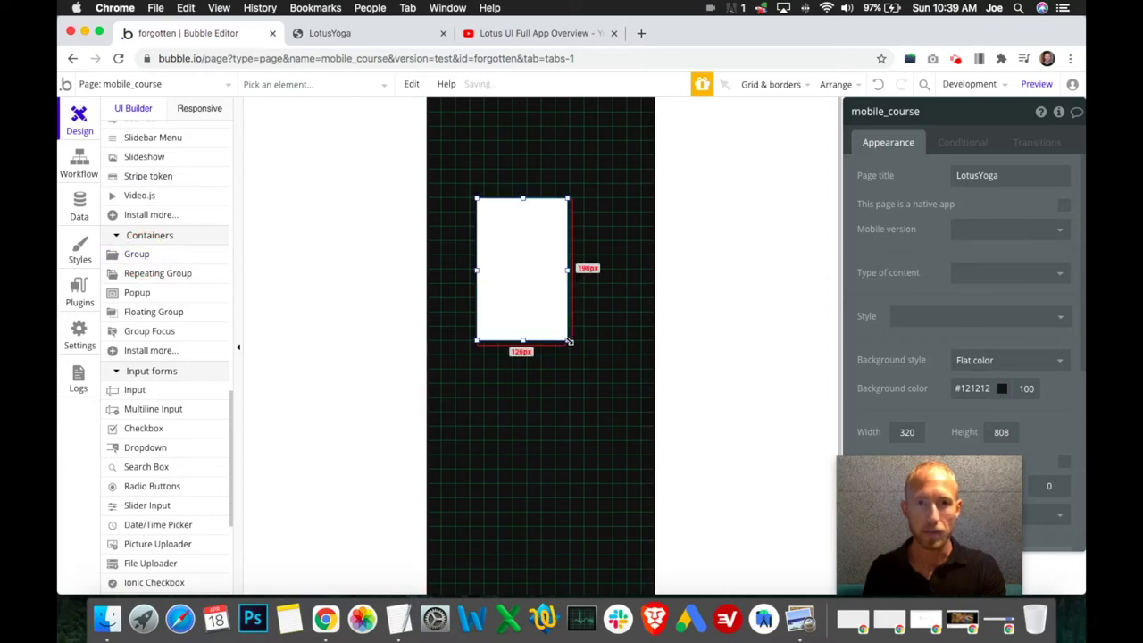
click(876, 113)
key(BackSpace)
key(BackSpace)
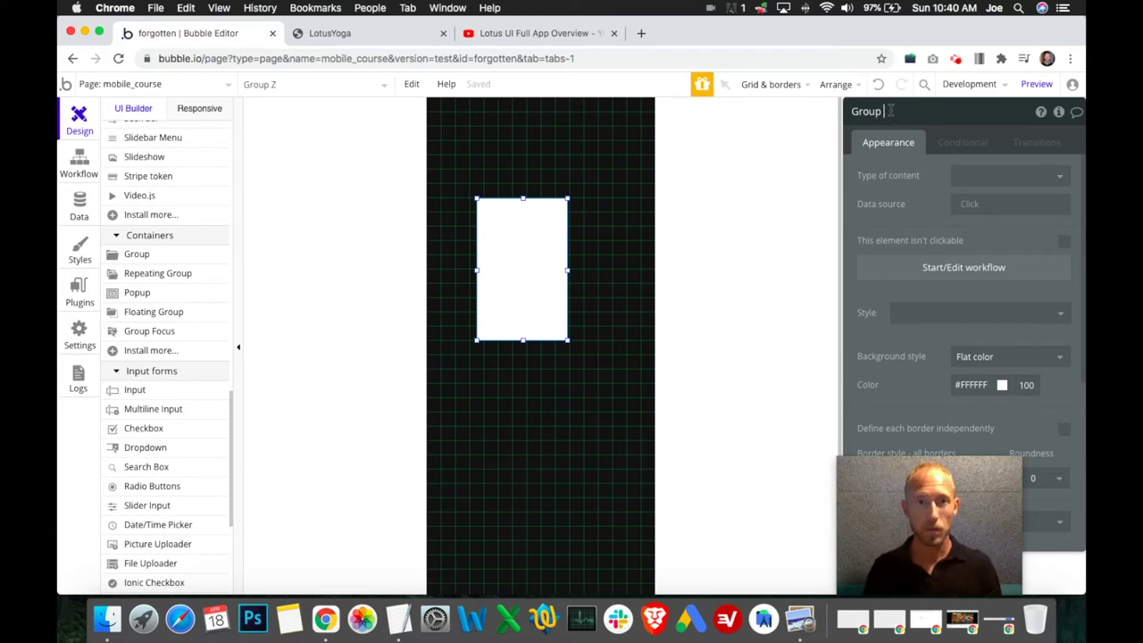
right_click(536, 259)
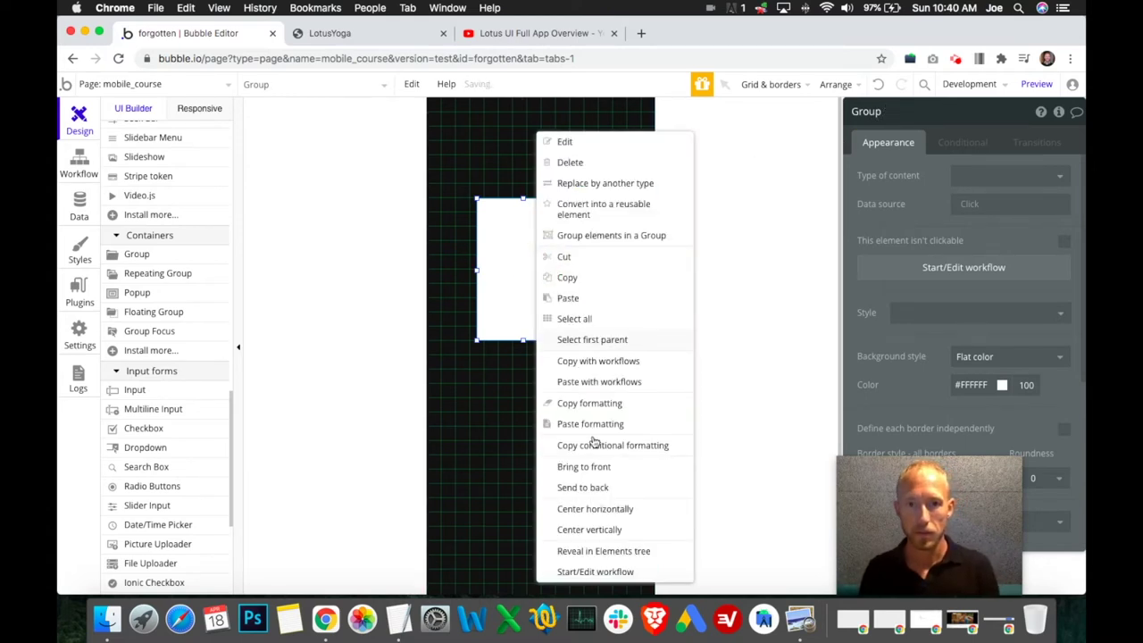
click(572, 166)
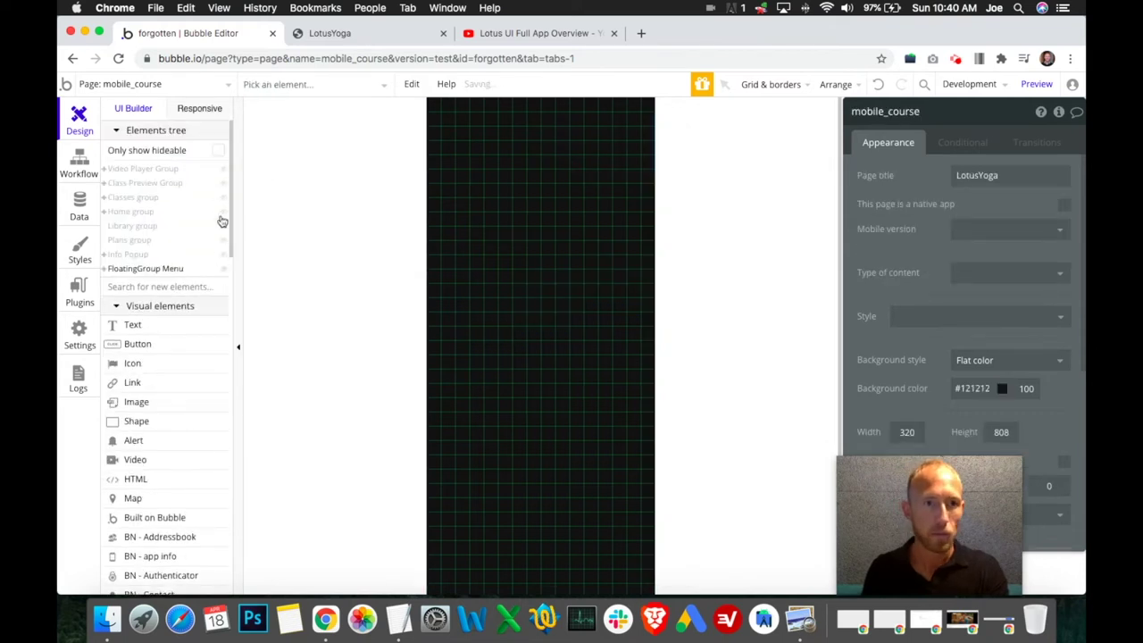
- Show the Plans group on the canvas and set its background style to None
click(224, 241)
click(536, 289)
click(988, 360)
click(973, 376)
- Position the Plans group at X 0 and Y 0 on the page
scroll(938, 378, down, 5)
double_click(998, 354)
text(0)
key(Tab)
text(0)
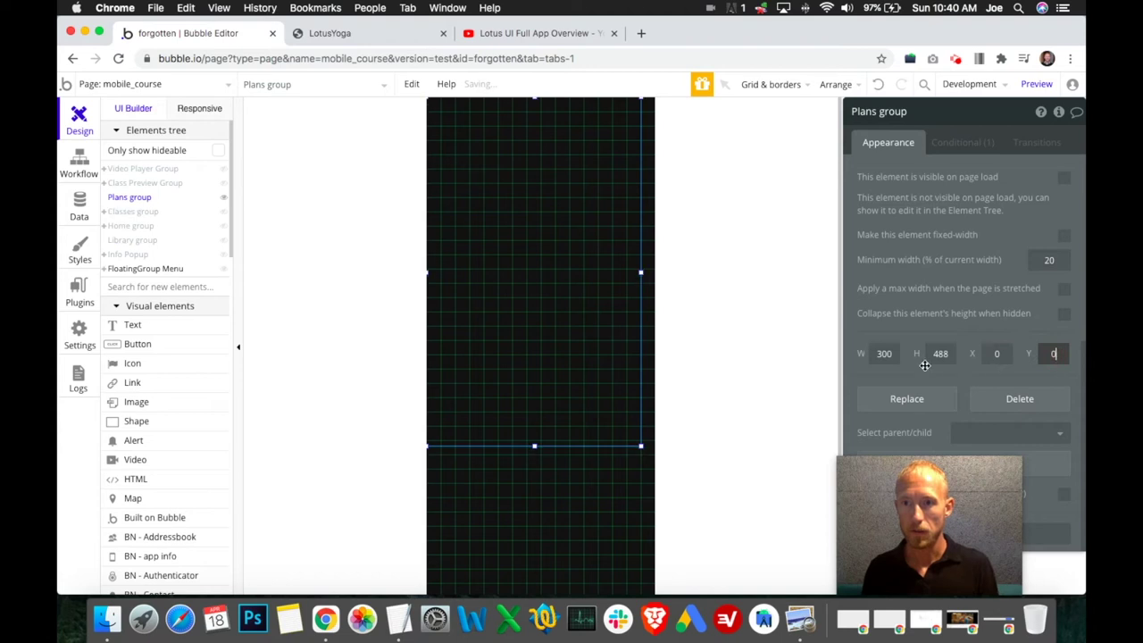
- Resize the Plans group to 320 wide and 748 high, ending just above the bottom navigation menu
double_click(885, 354)
click(644, 273)
drag(643, 274, 656, 272)
drag(540, 449, 555, 485)
drag(557, 470, 541, 516)
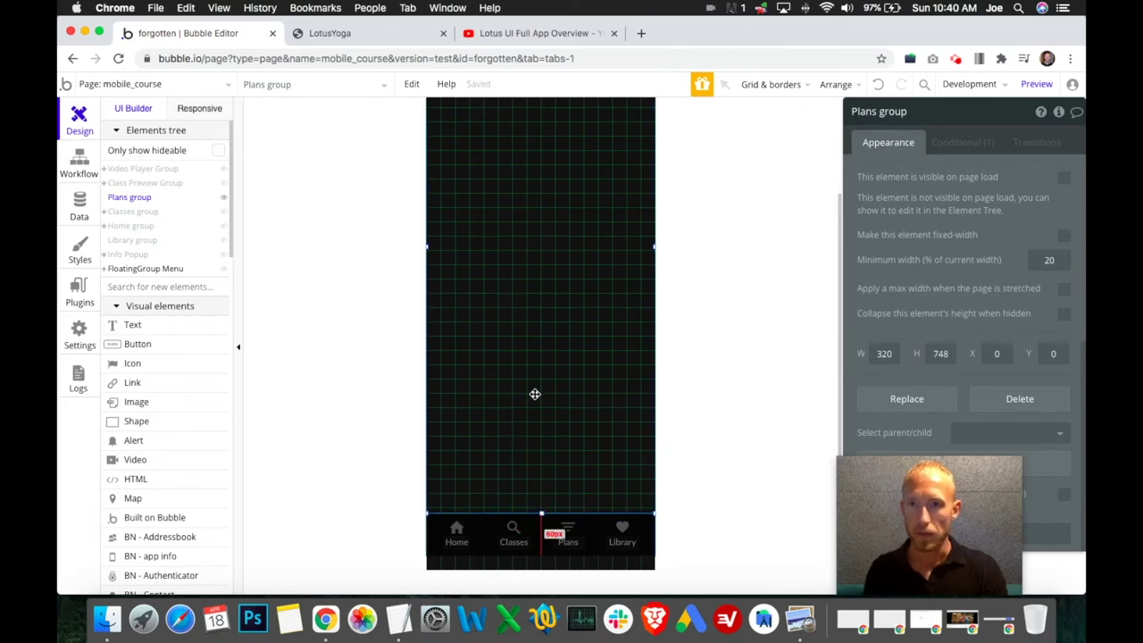
- Apply a maximum width to the Plans group when the page is stretched and collapse its height when hidden
scroll(565, 391, up, 3)
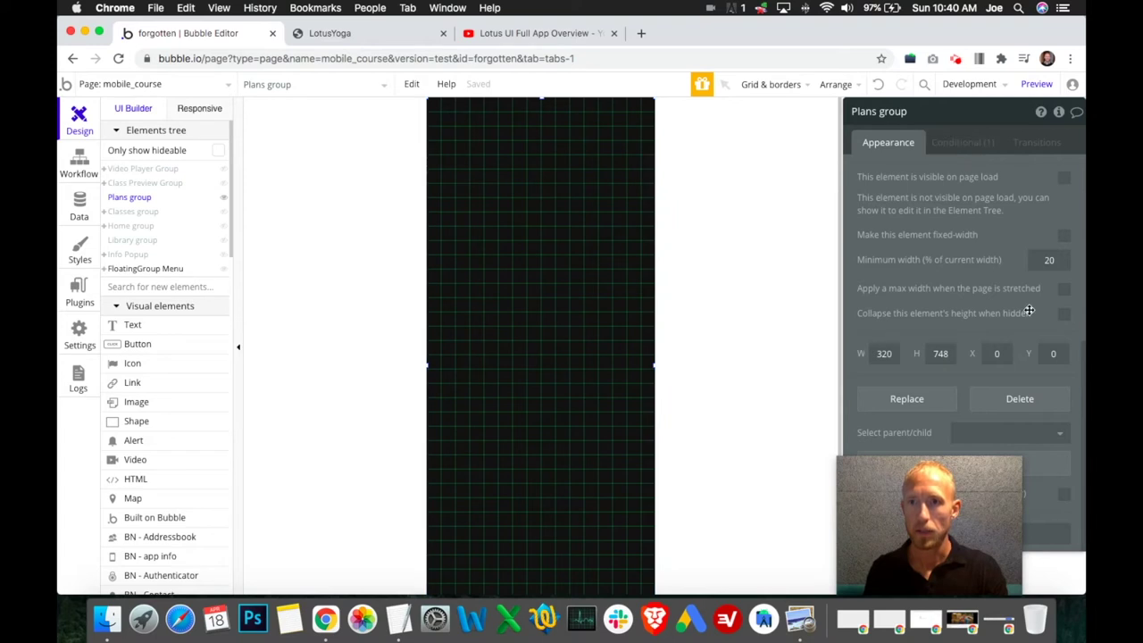
click(1065, 292)
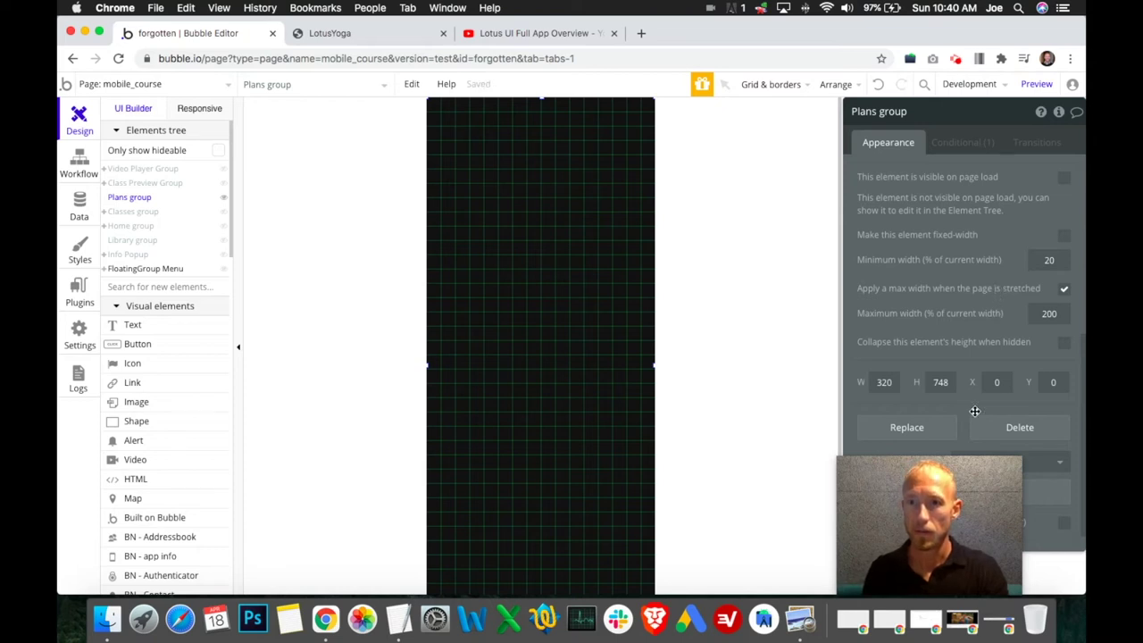
click(1064, 343)
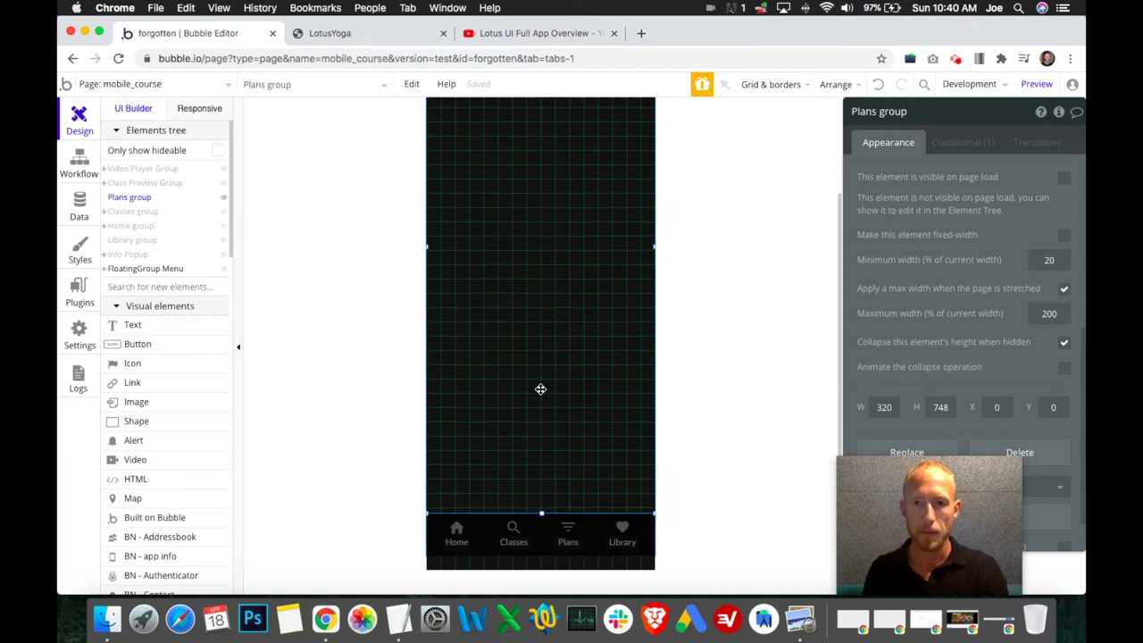
mouse_move(967, 474)
scroll(934, 235, up, 5)
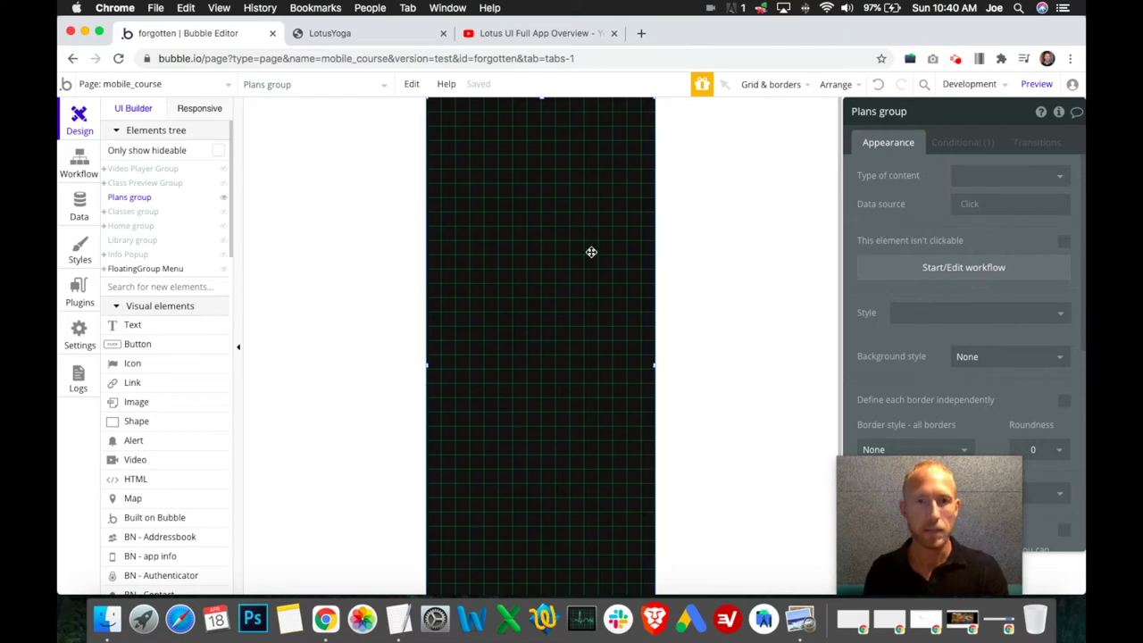
- Draw a shallow floating group across the top of the Plans group, spanning almost the full page width
scroll(202, 279, down, 15)
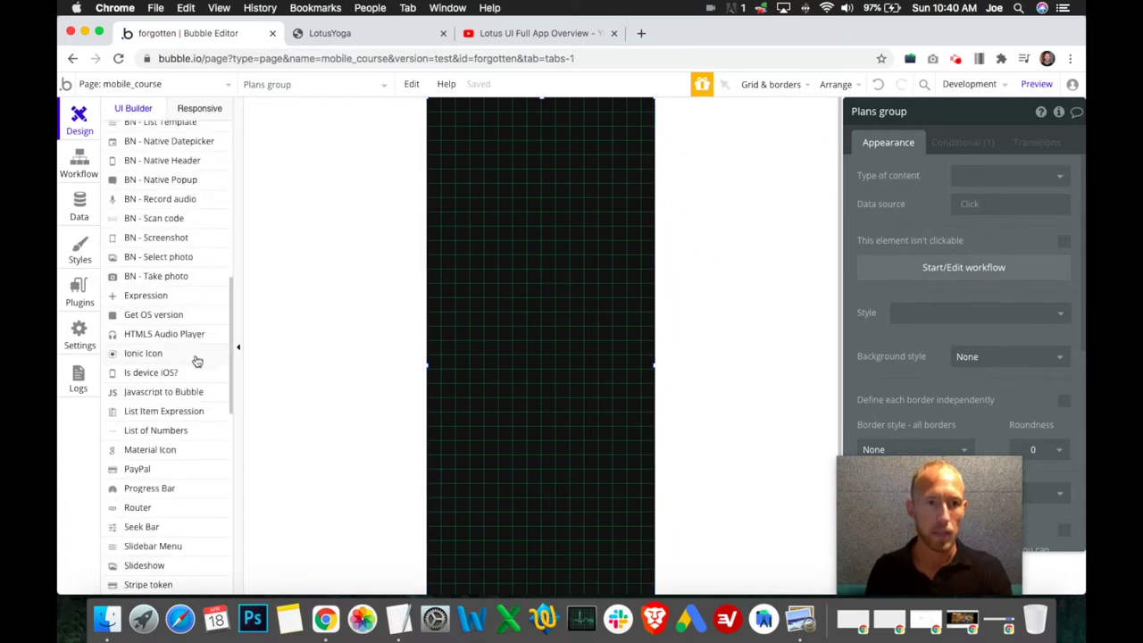
scroll(203, 386, down, 6)
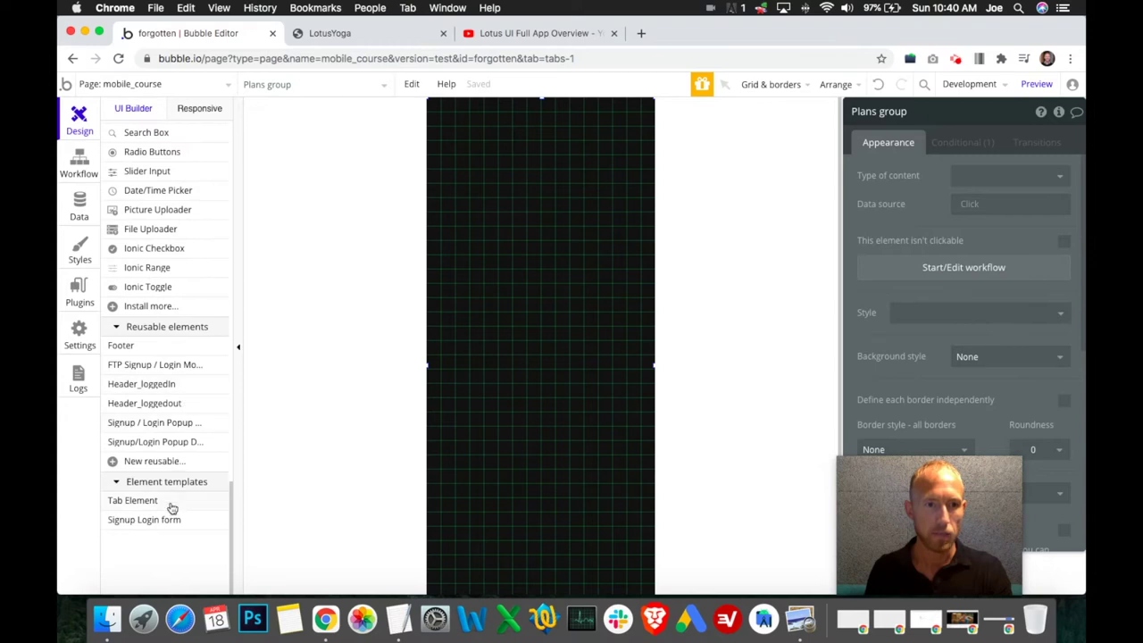
scroll(179, 321, up, 5)
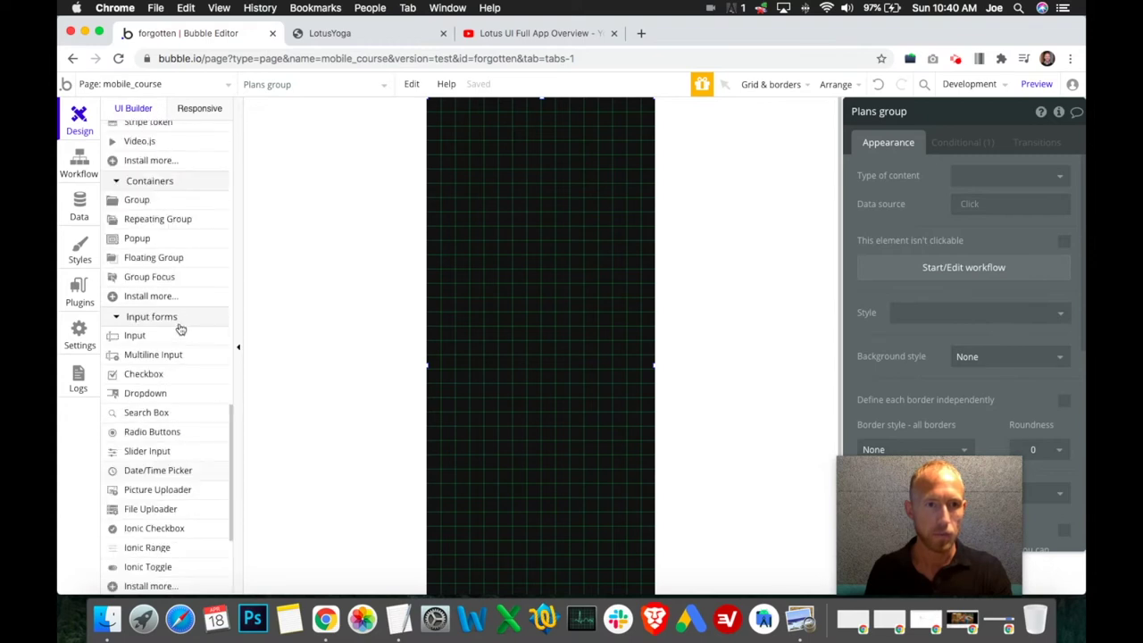
click(166, 259)
drag(440, 106, 644, 140)
drag(958, 492, 777, 491)
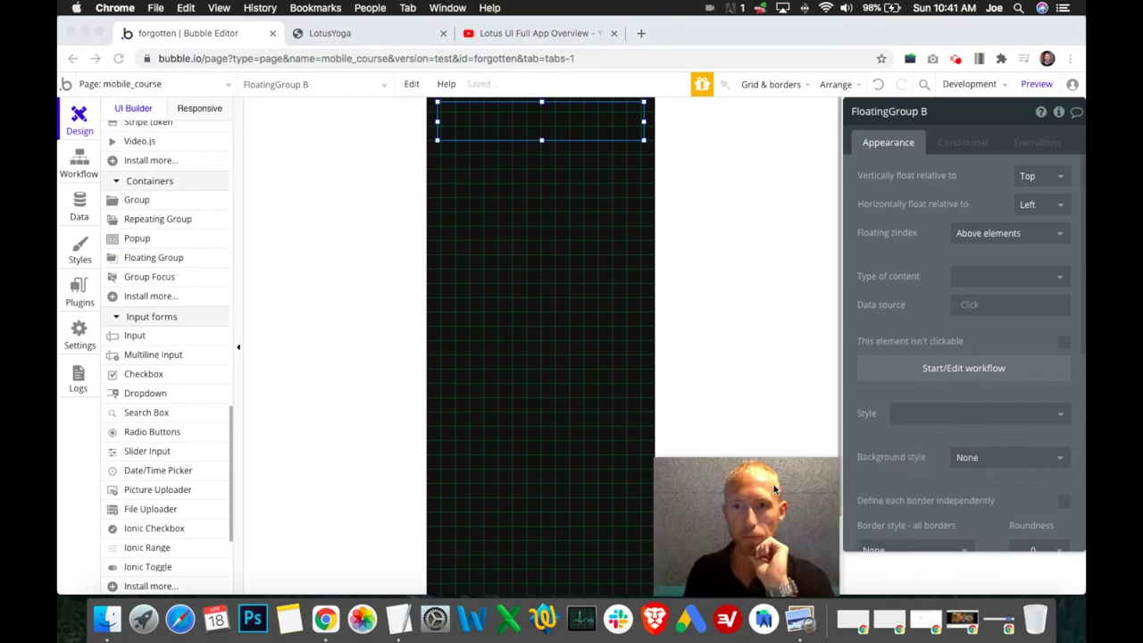
- Switch to the YouTube overview video and find the part showing the Joined tab with a joined program's daily classes
click(533, 33)
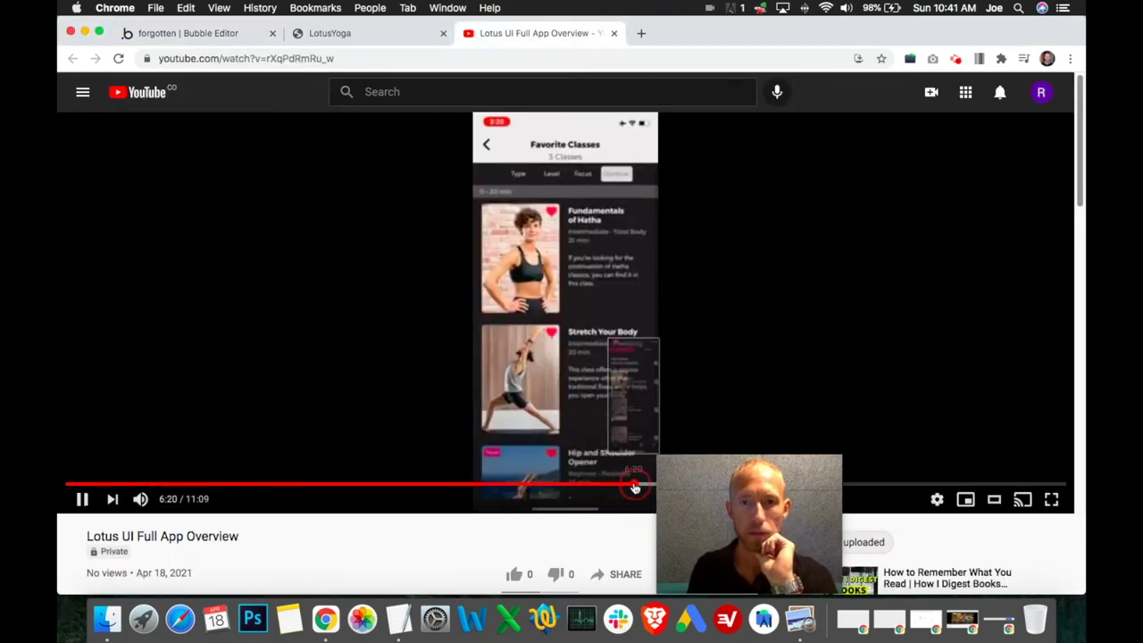
click(633, 485)
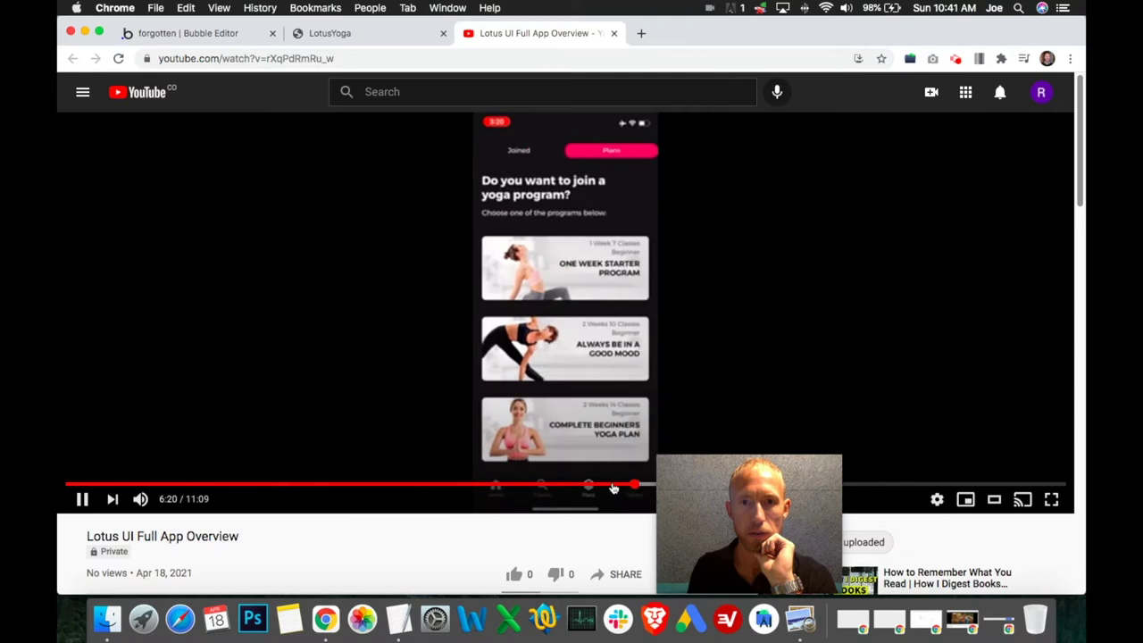
click(613, 488)
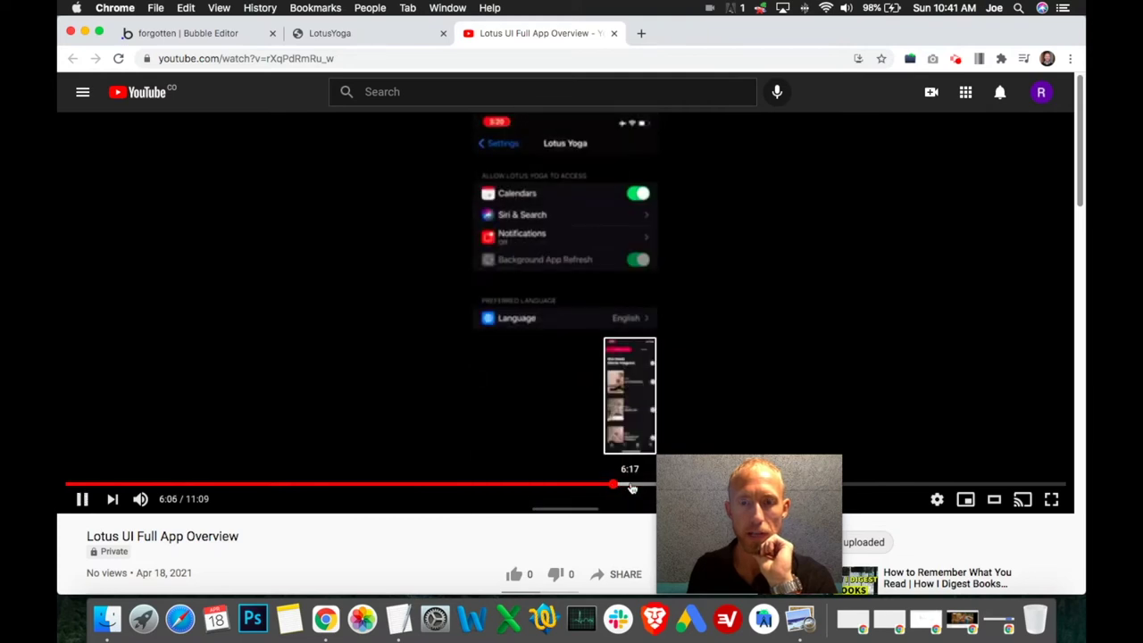
click(638, 485)
drag(701, 498, 824, 489)
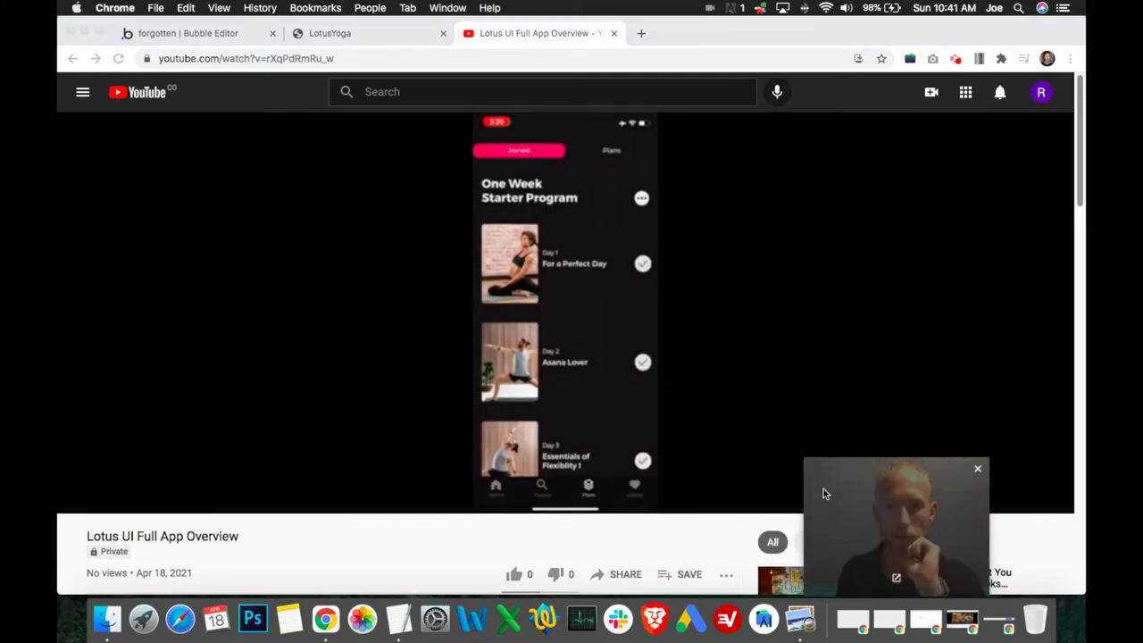
- Play the overview video through the Plans tab's scrolling list of plan cards and pause it there
click(582, 465)
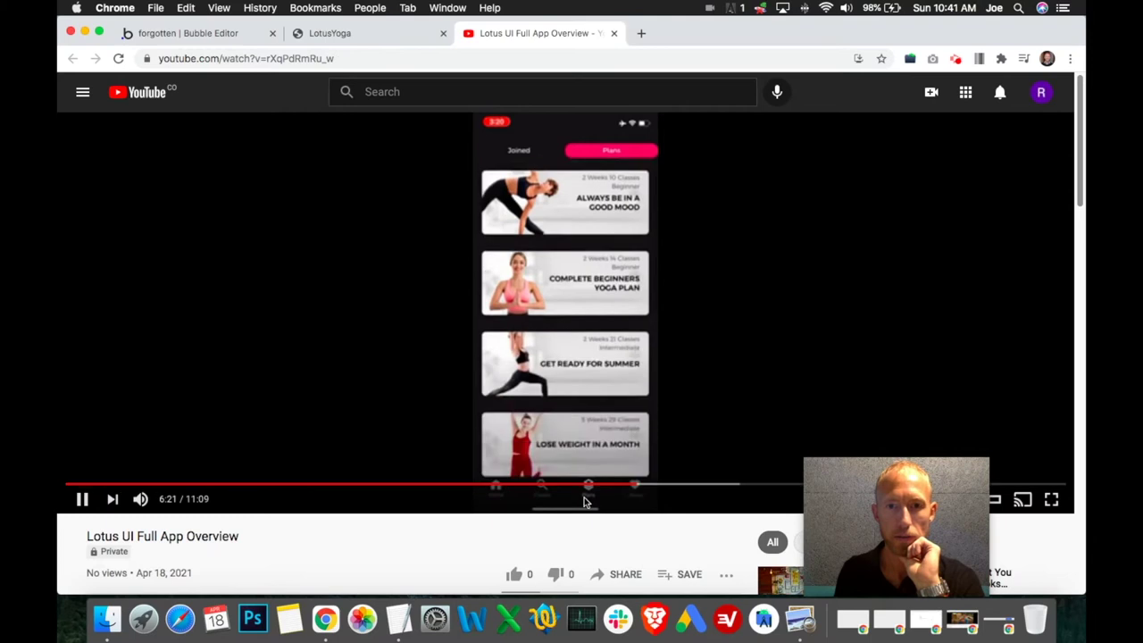
click(597, 488)
click(636, 487)
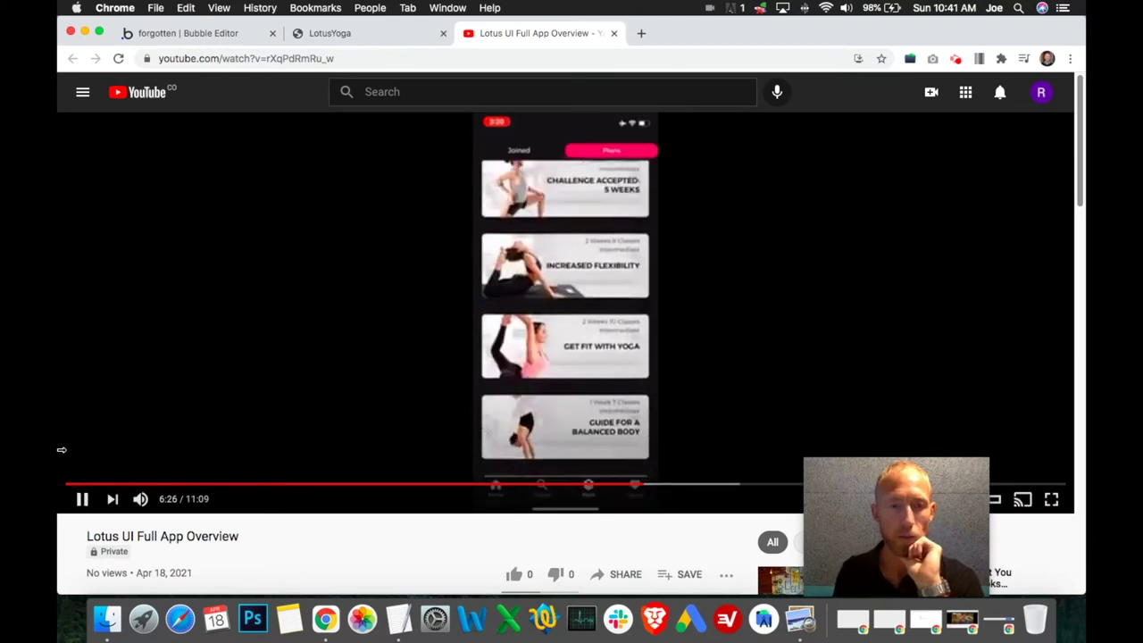
click(81, 498)
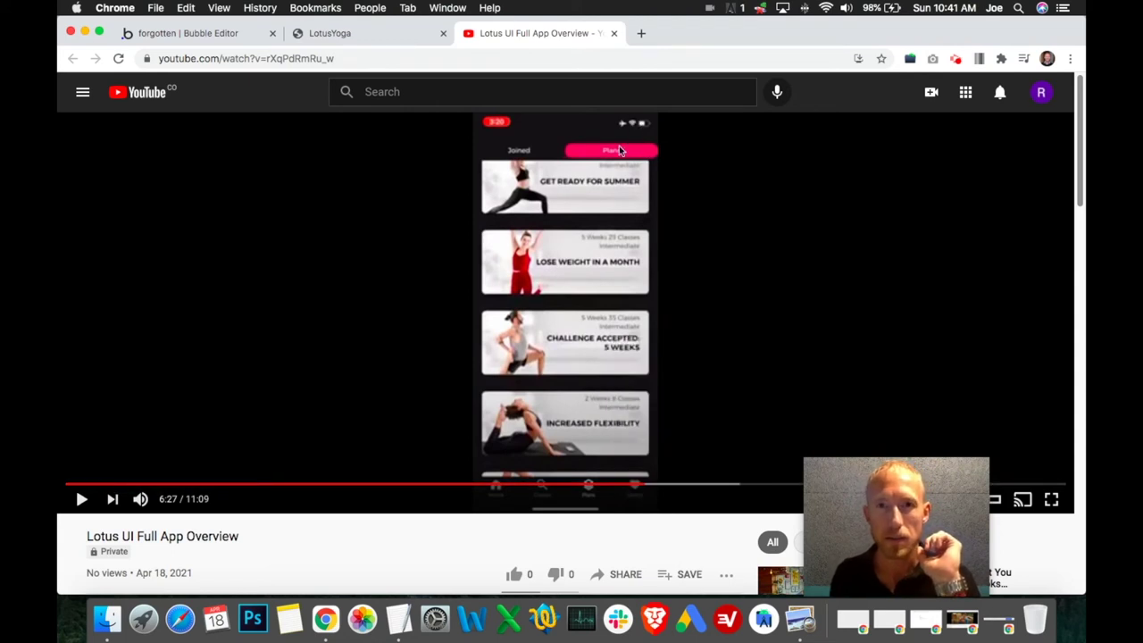
- Return to the Bubble editor and set the floating group to X 0, Y 0 and width 320, centered horizontally
click(381, 35)
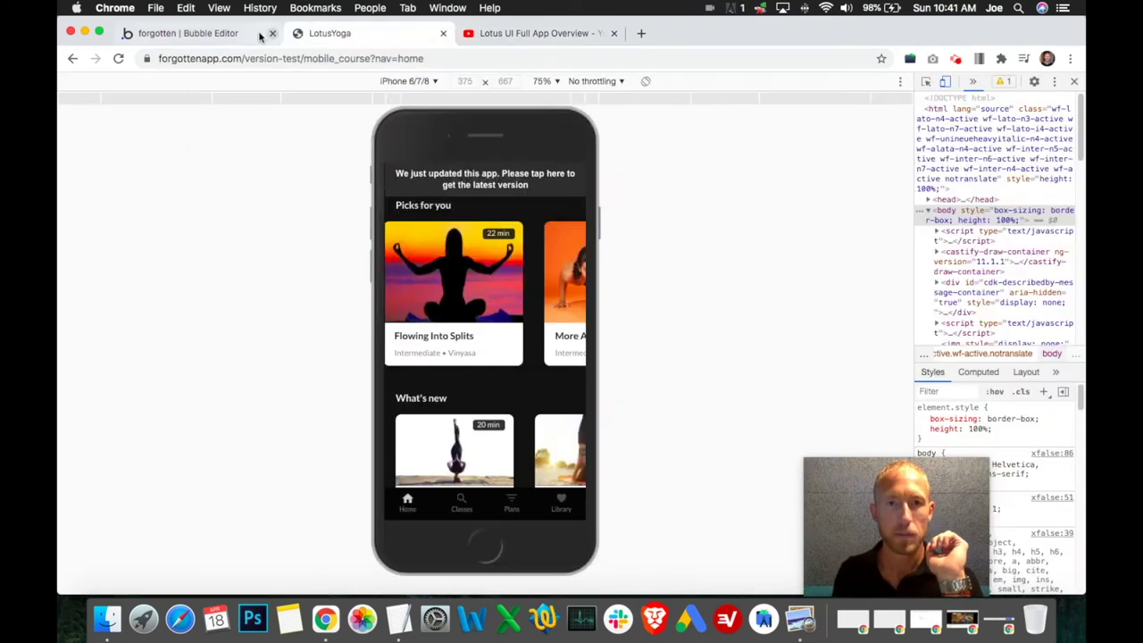
click(219, 34)
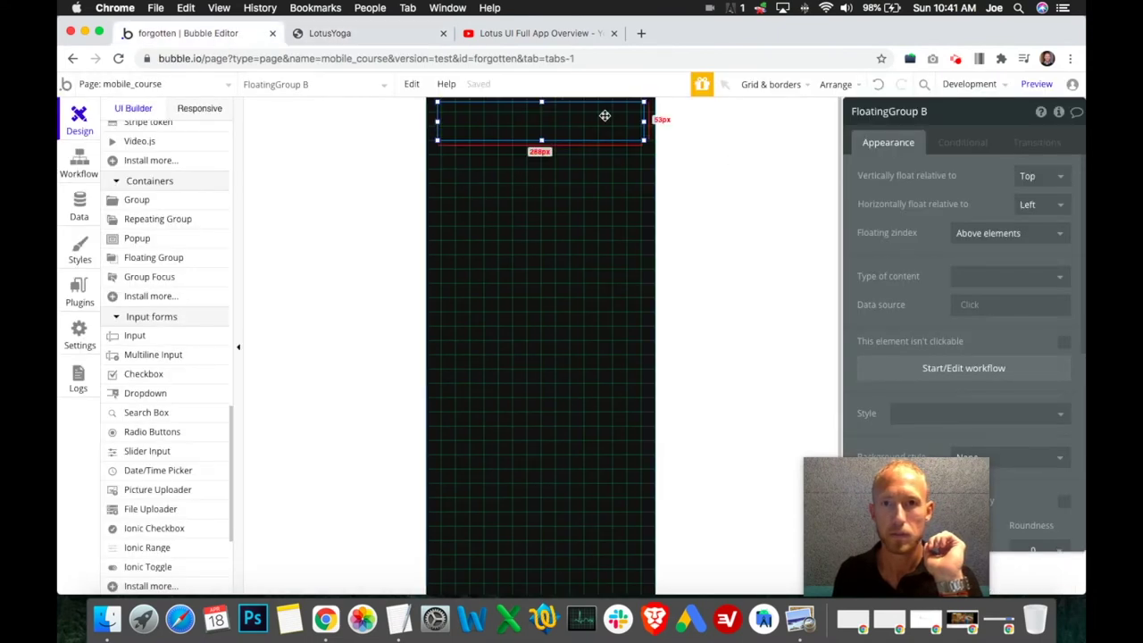
scroll(965, 357, down, 5)
click(1056, 354)
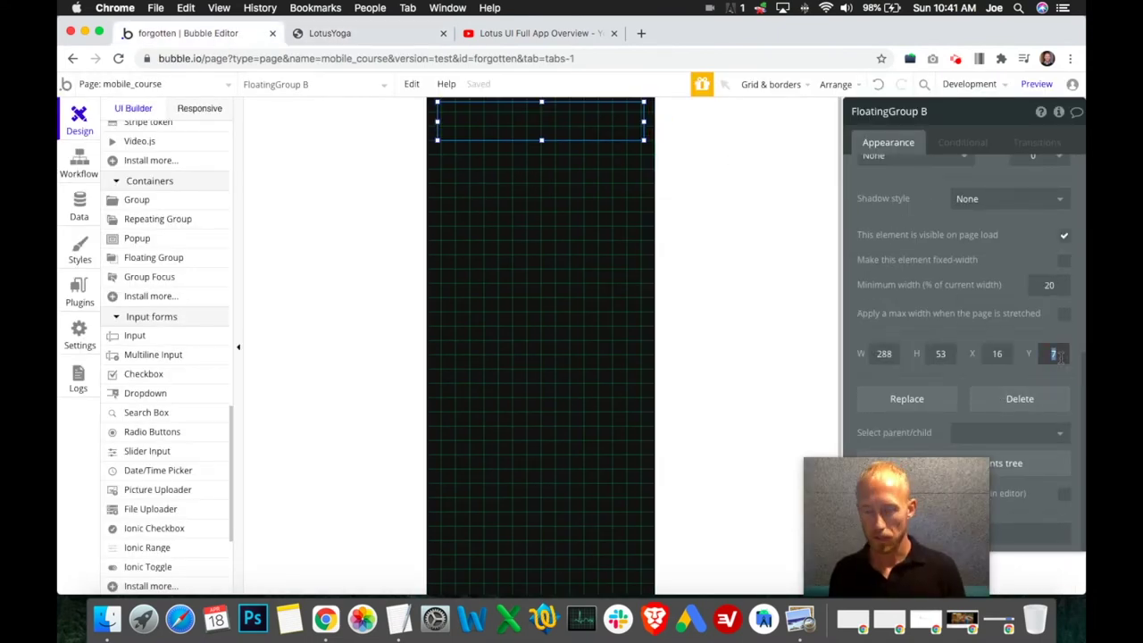
text(0)
key(shift+Tab)
text(0)
key(shift+Tab)
key(shift+Tab)
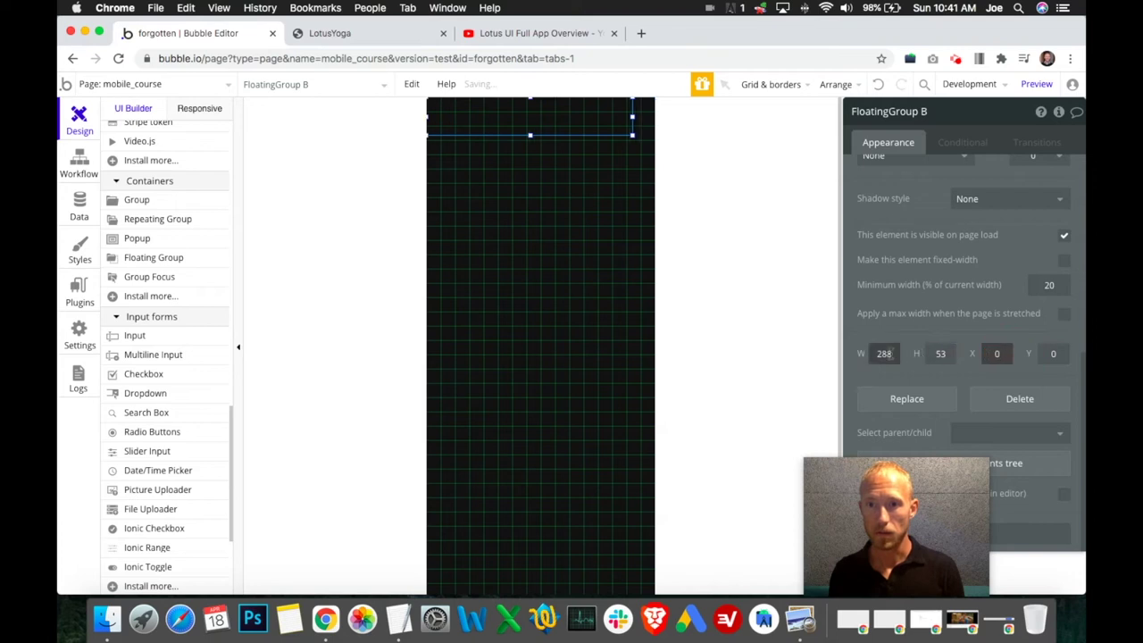
text(320)
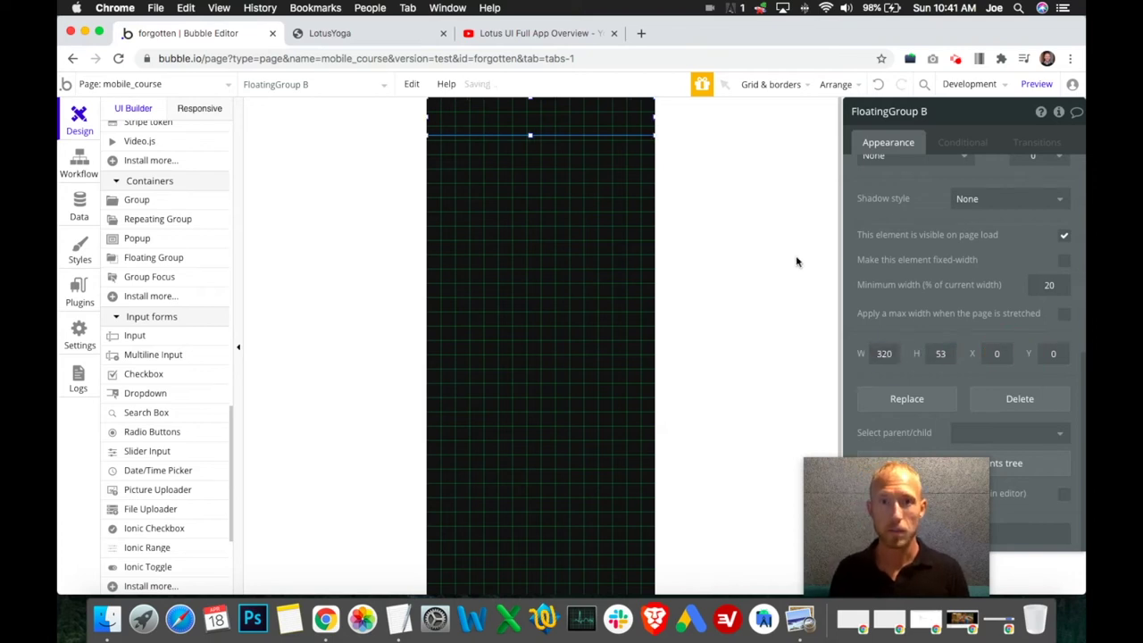
right_click(510, 122)
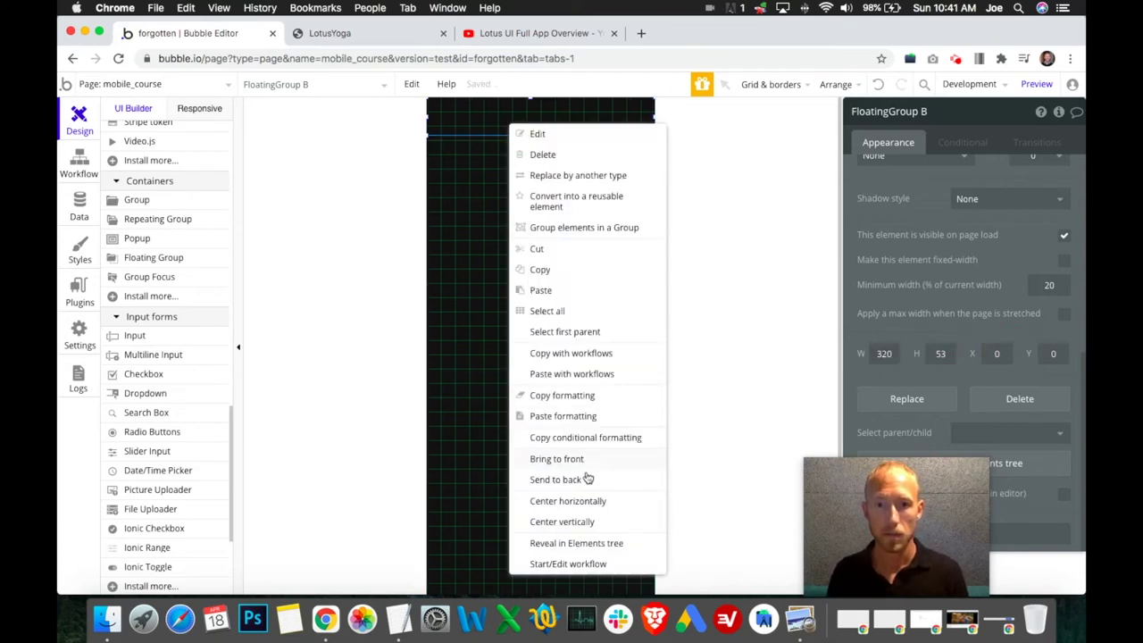
click(591, 506)
- Rename the floating group to Floating Group Tab Menu and set its height to 80
scroll(996, 325, up, 1)
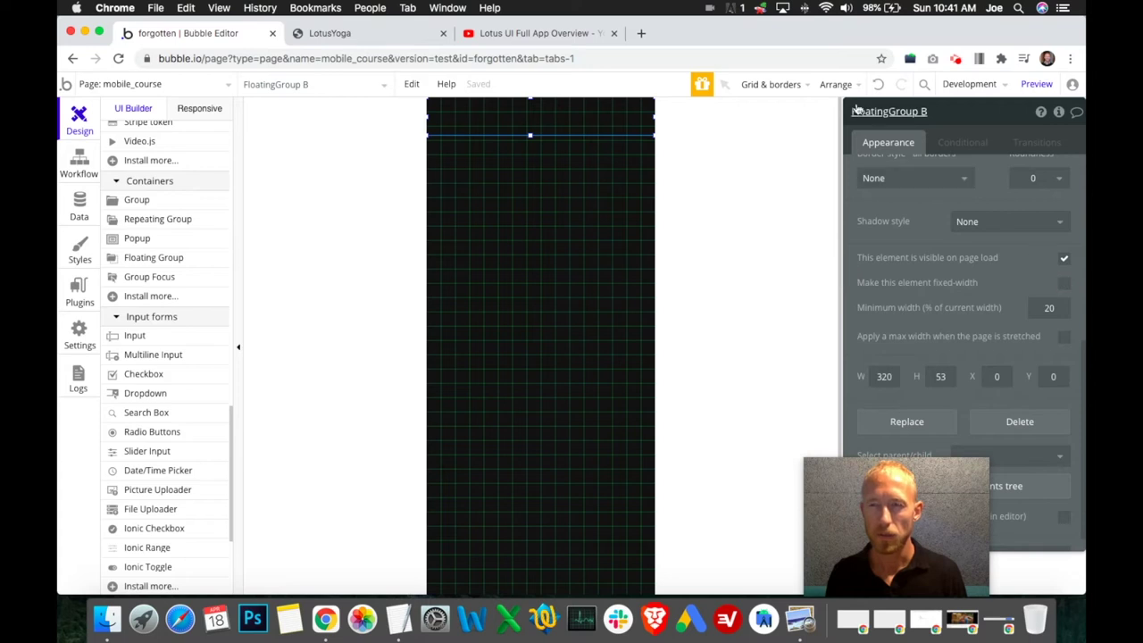
click(911, 116)
key(Right)
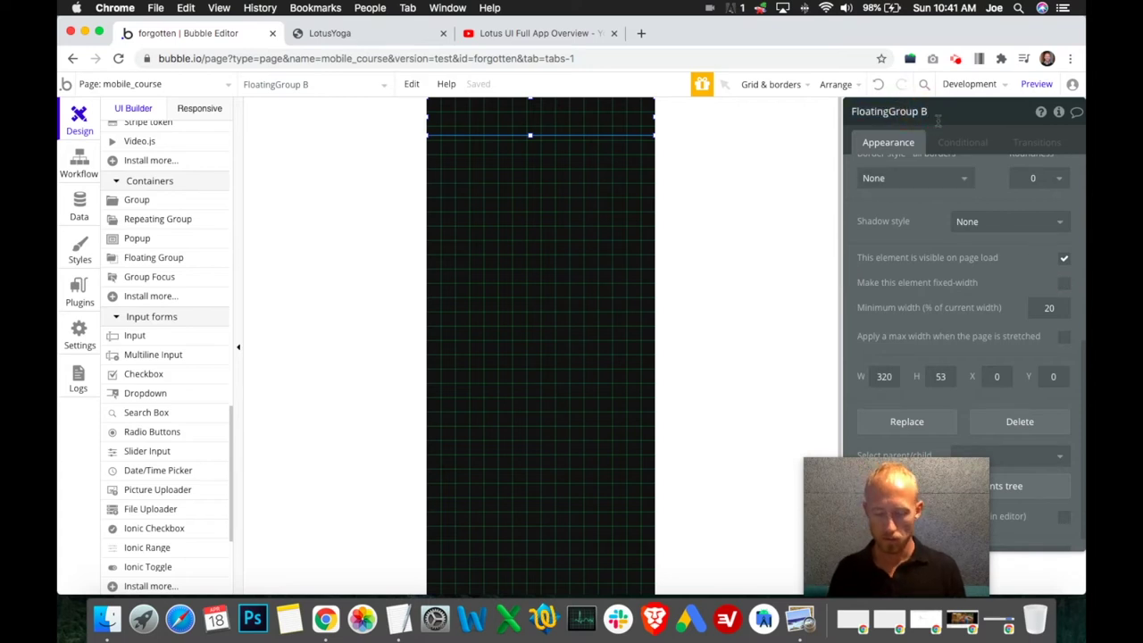
key(Return)
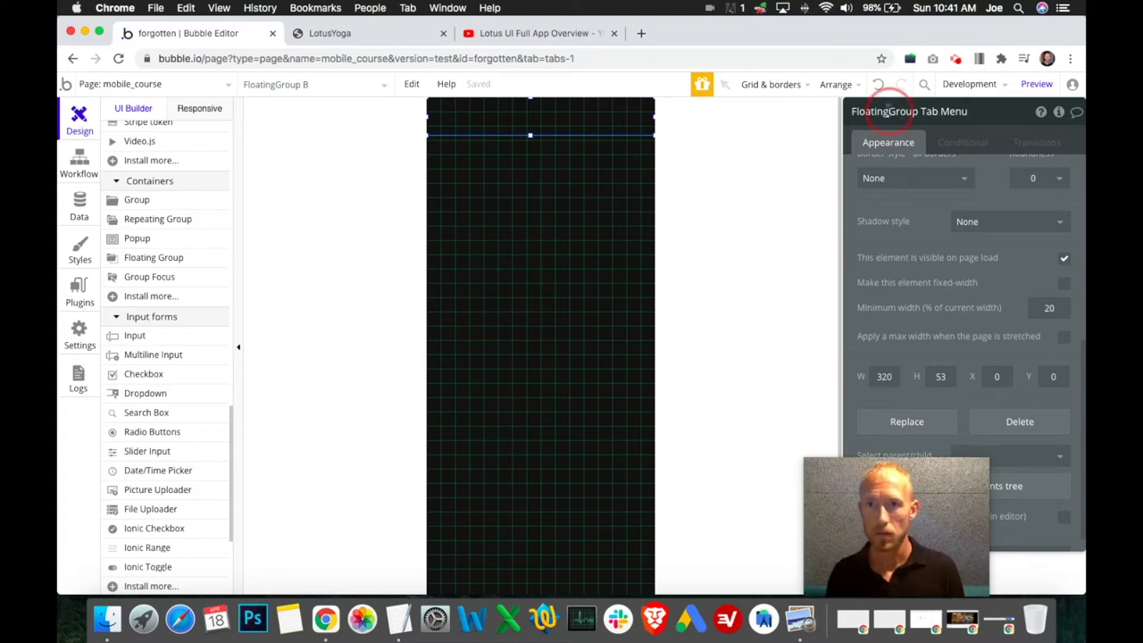
click(940, 376)
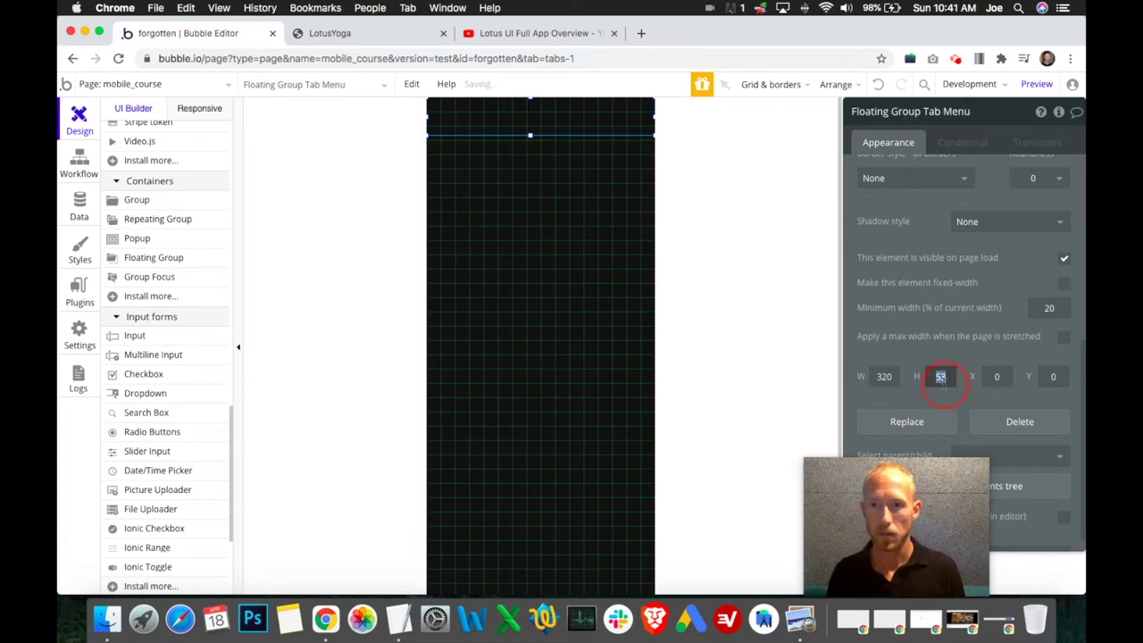
text(80)
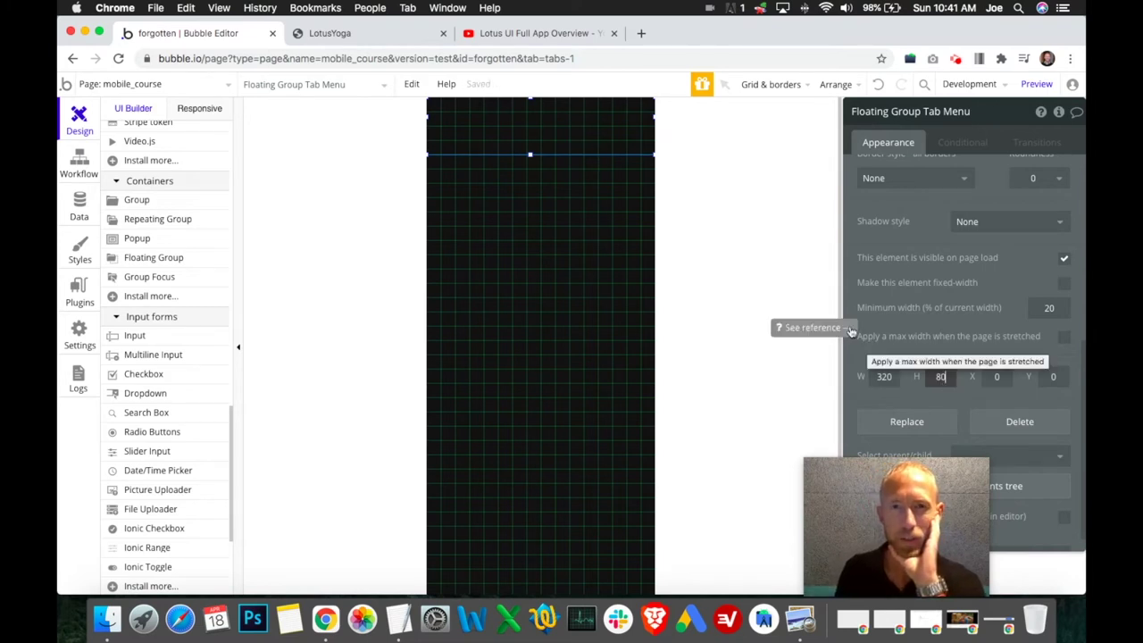
- Compare the new tab menu with the Home group's header and the Plans screen in the overview video
scroll(185, 237, up, 10)
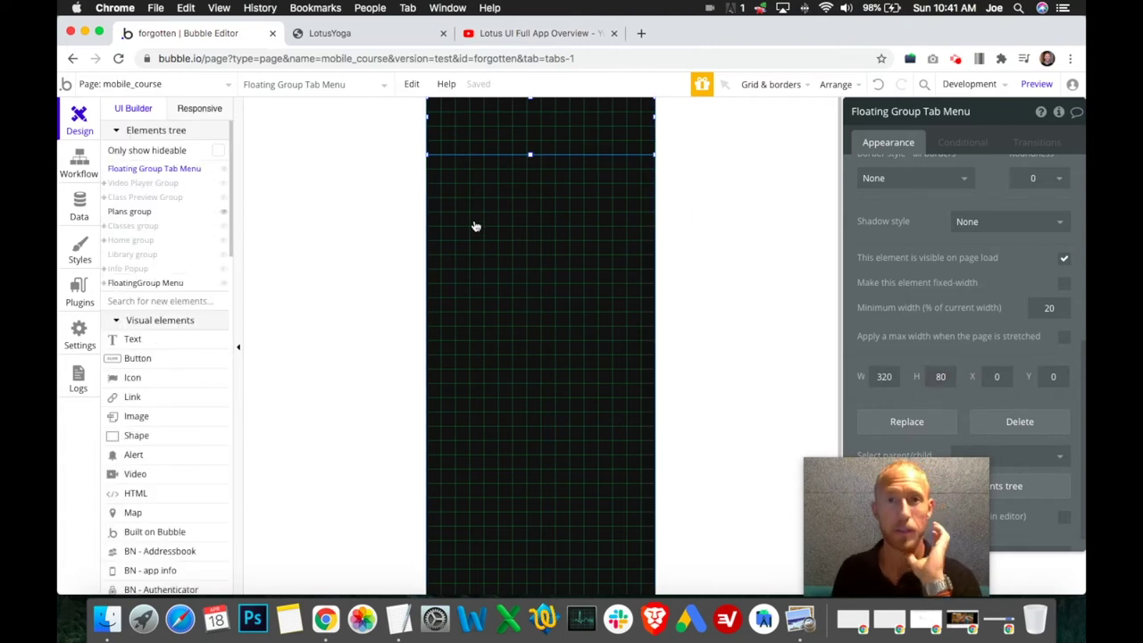
click(227, 242)
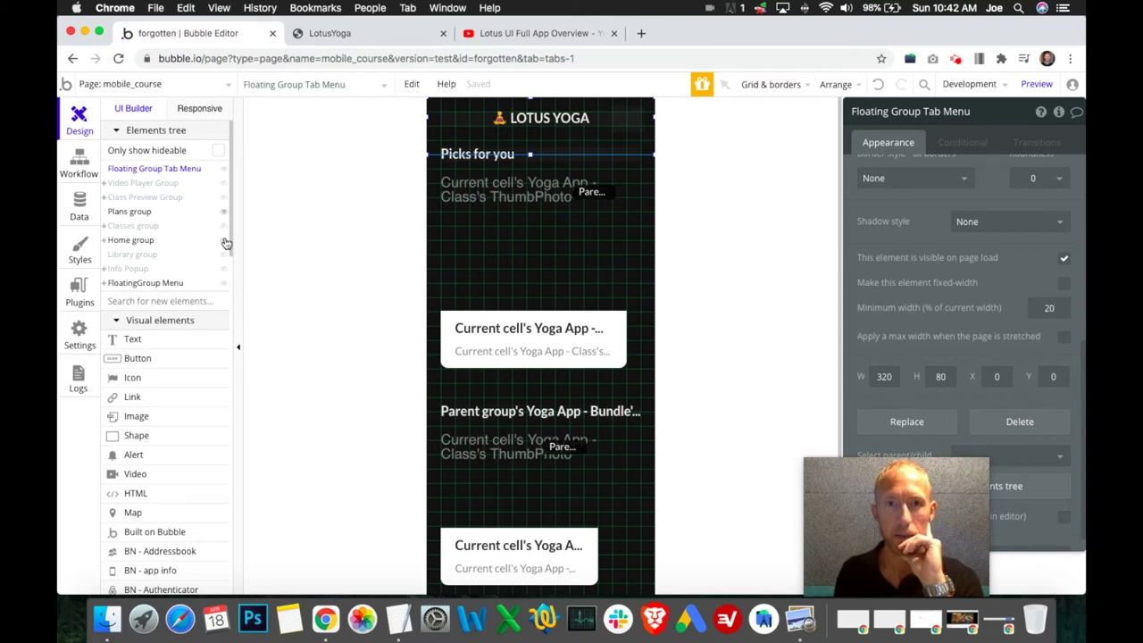
click(226, 240)
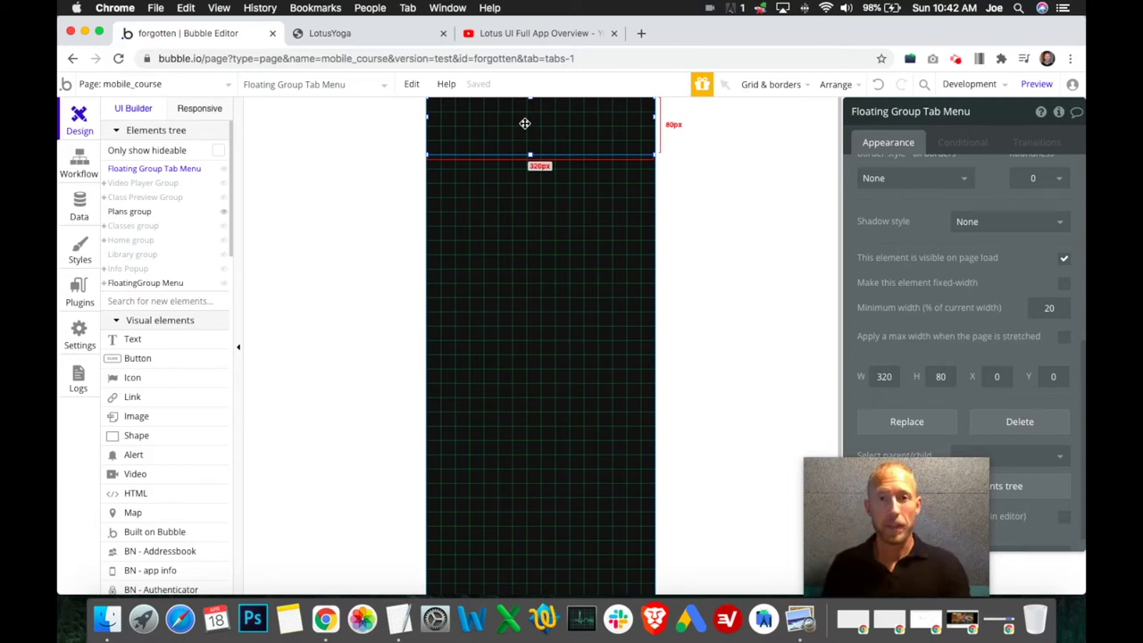
click(529, 34)
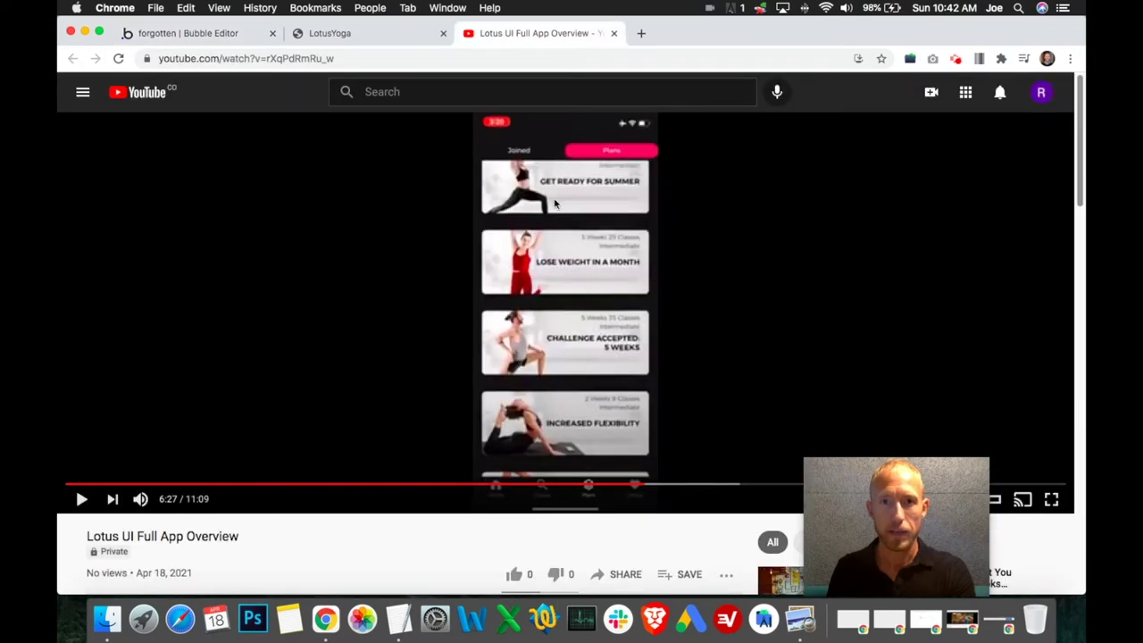
click(238, 37)
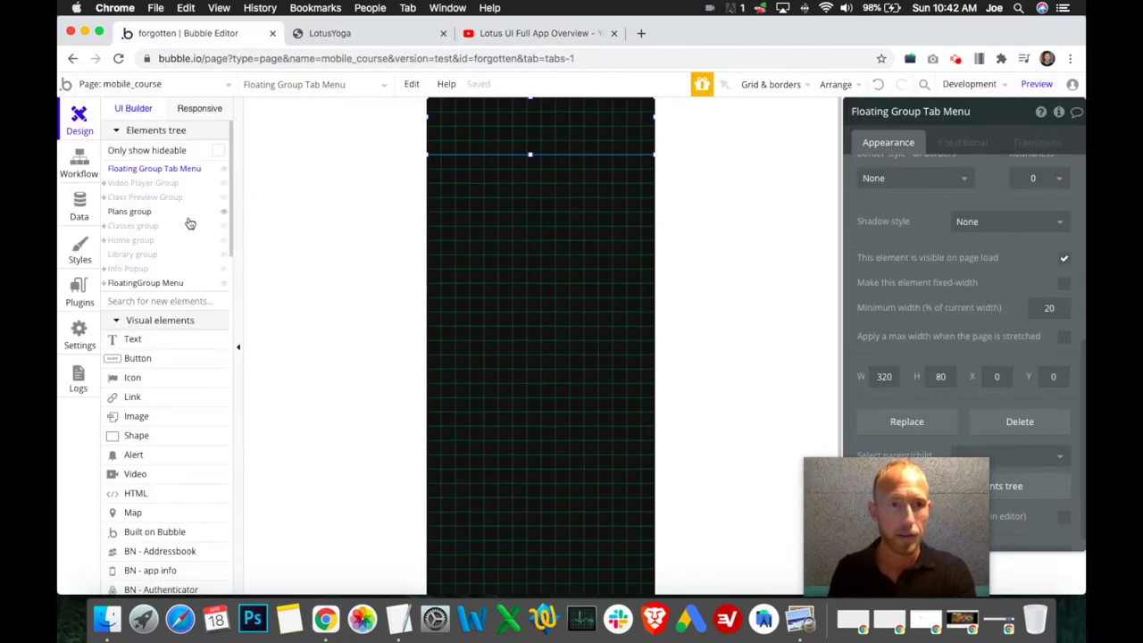
- Copy the LOTUS YOGA title from the Classes group into the Plans group, hiding the tab menu while working and showing it again
click(223, 226)
click(222, 212)
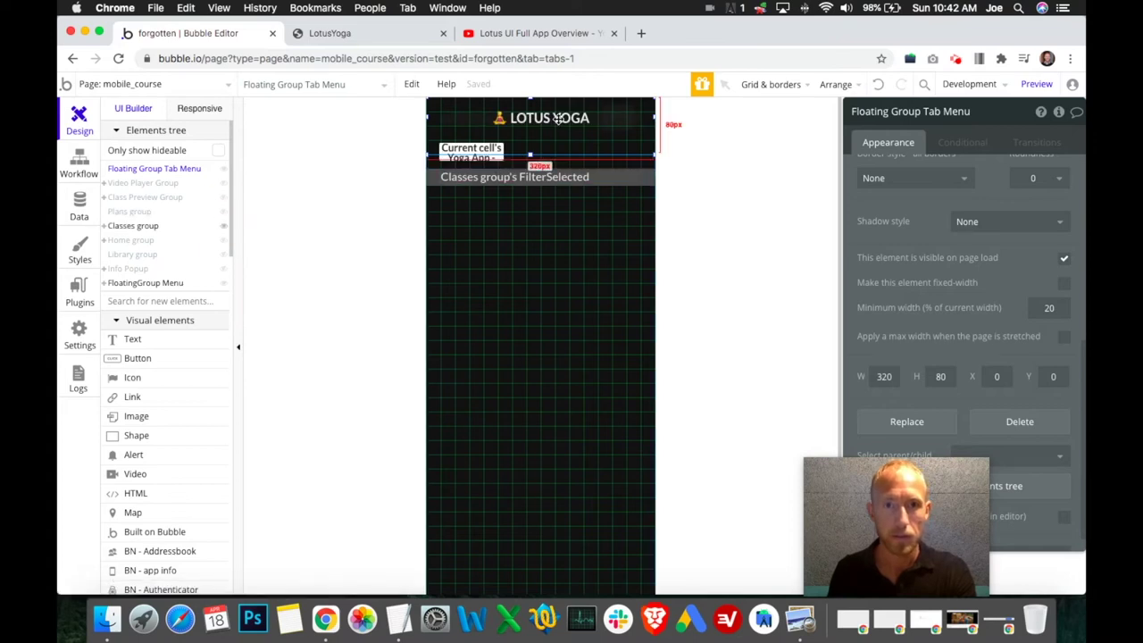
click(224, 168)
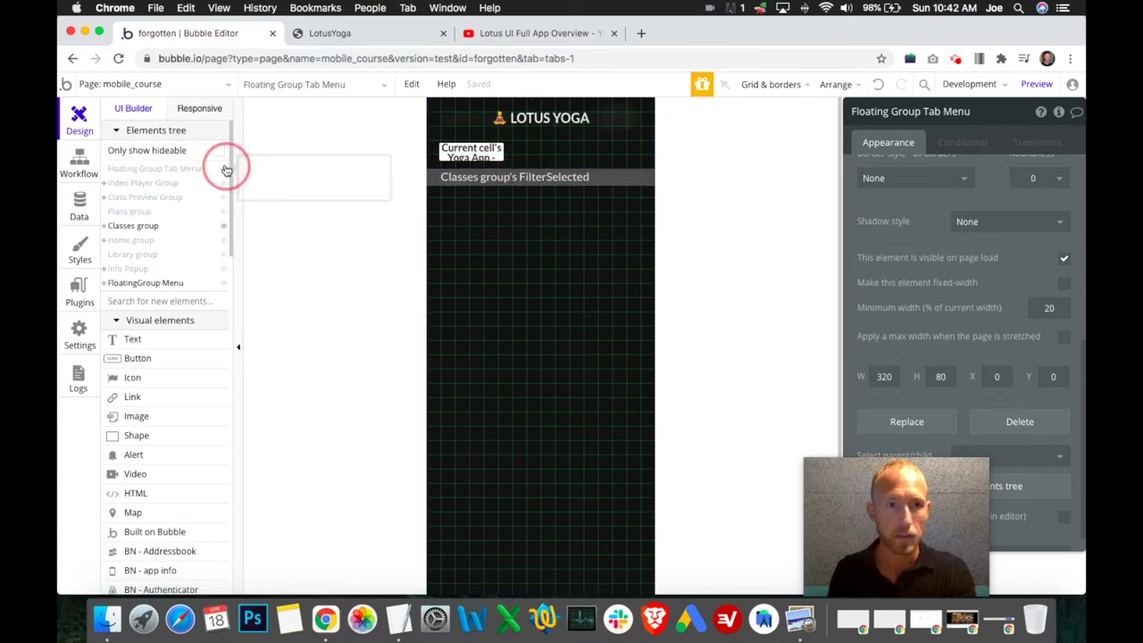
click(542, 116)
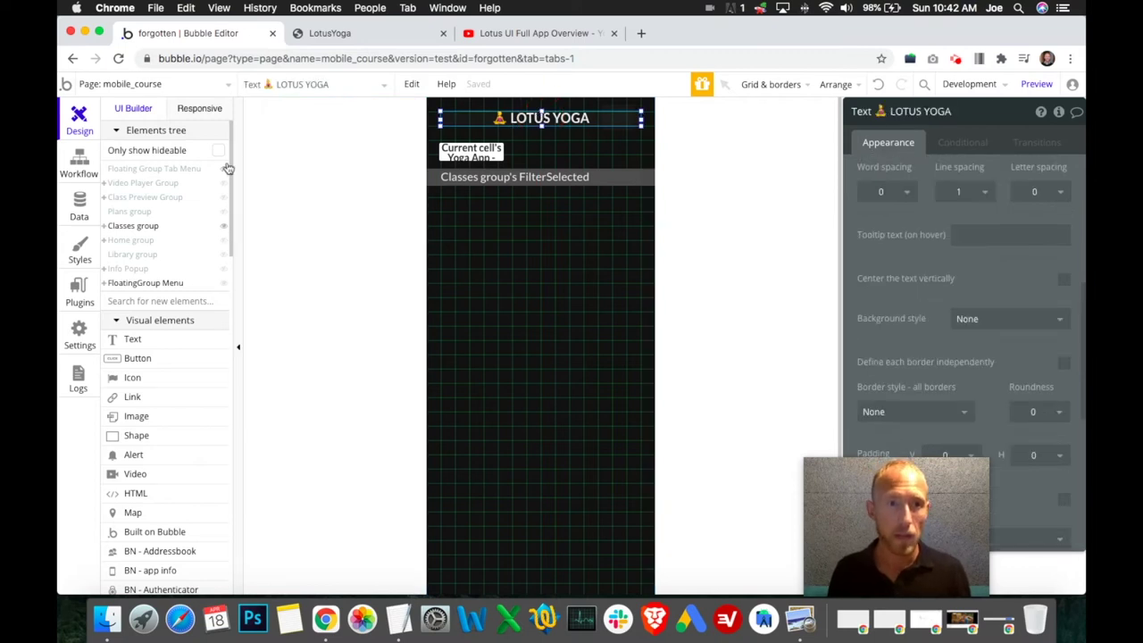
click(224, 228)
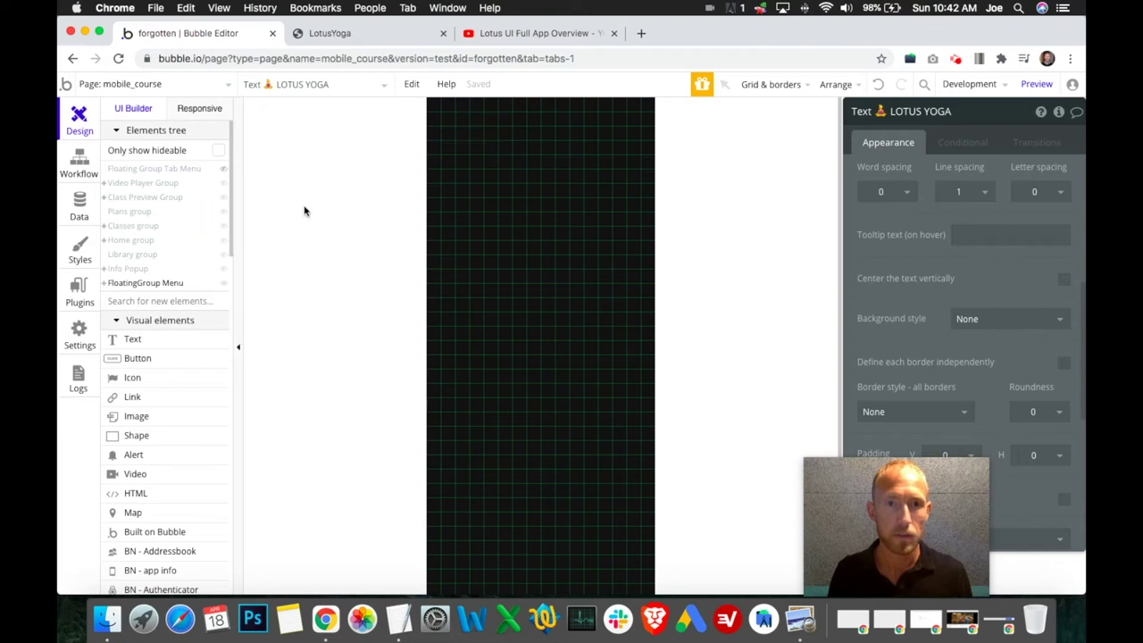
click(221, 217)
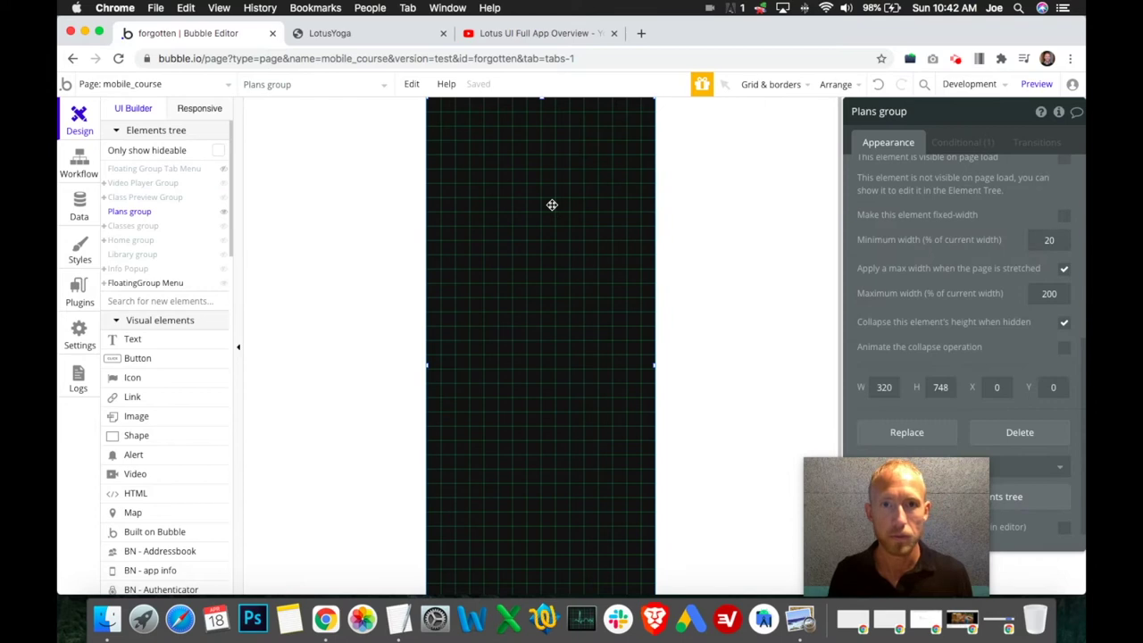
click(553, 116)
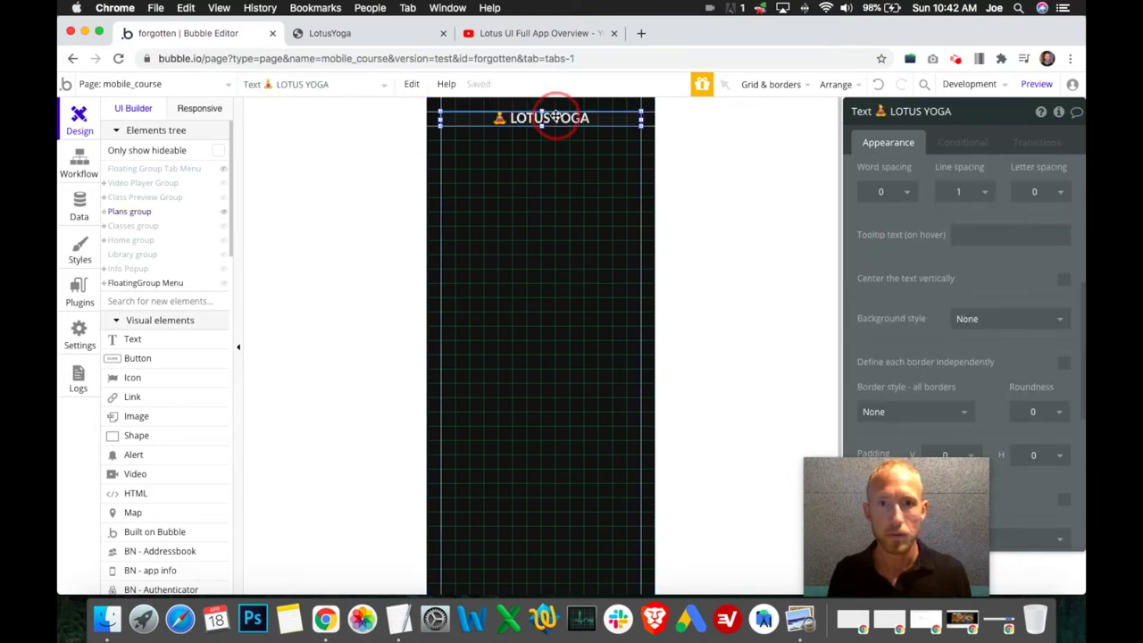
click(223, 170)
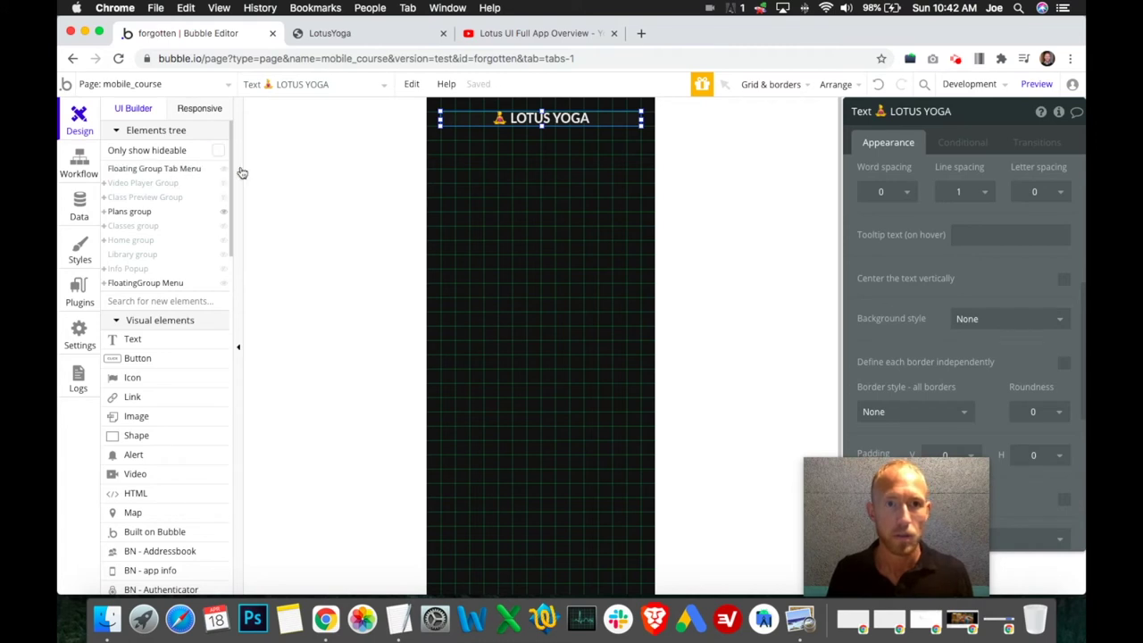
- Try placing the Floating Group Tab Menu at Y 40, beneath the LOTUS YOGA title, and return it to Y 0
click(223, 211)
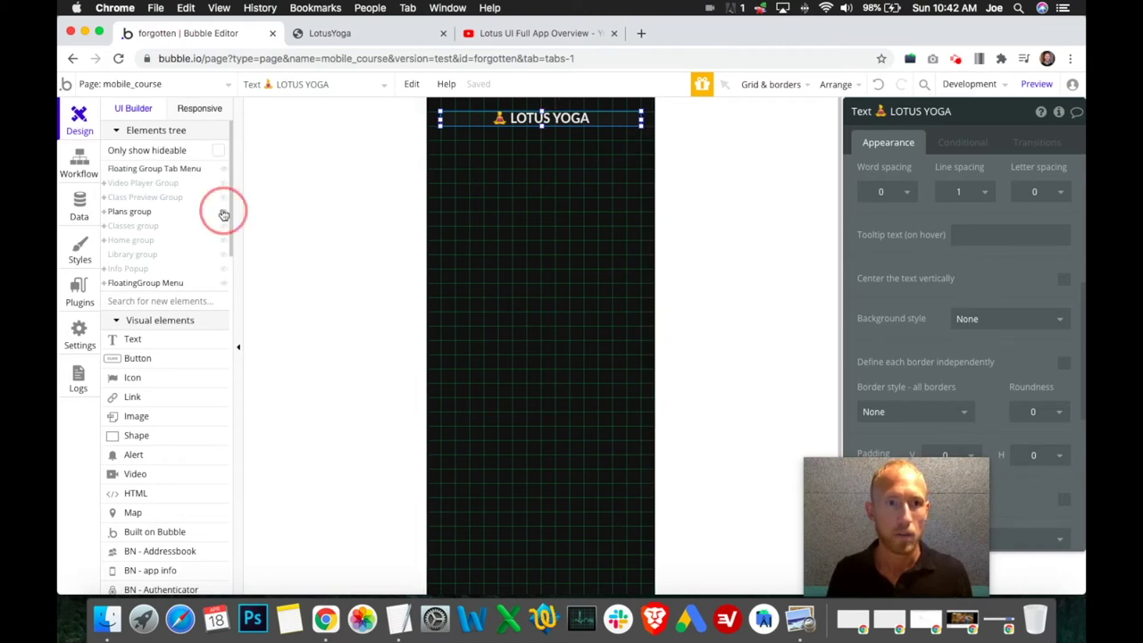
click(197, 167)
drag(513, 133, 518, 162)
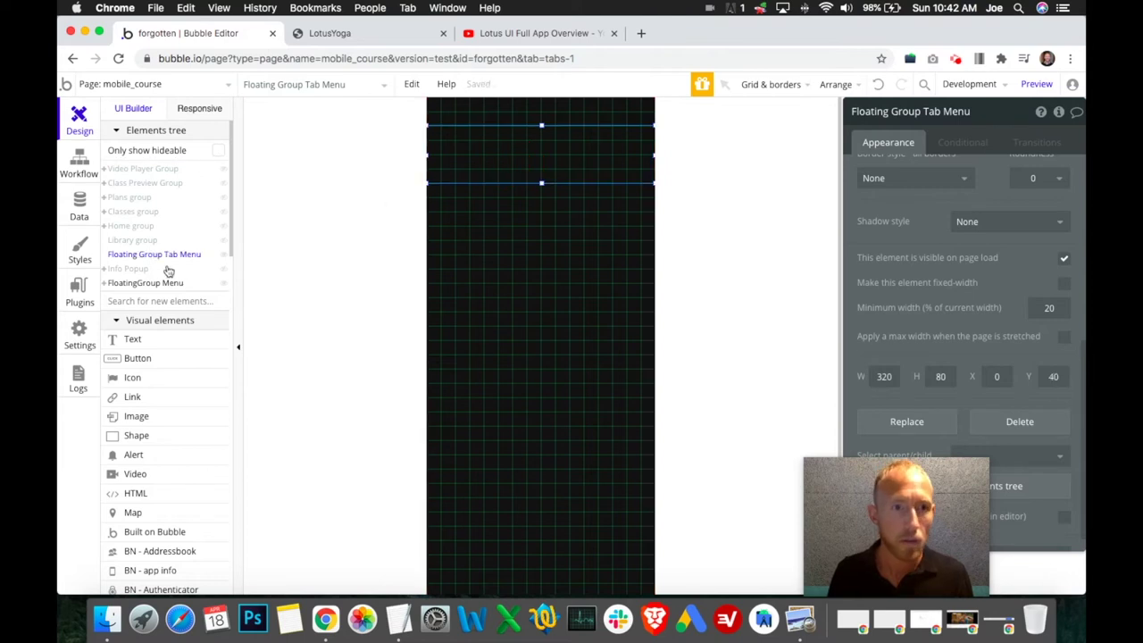
click(104, 197)
click(228, 200)
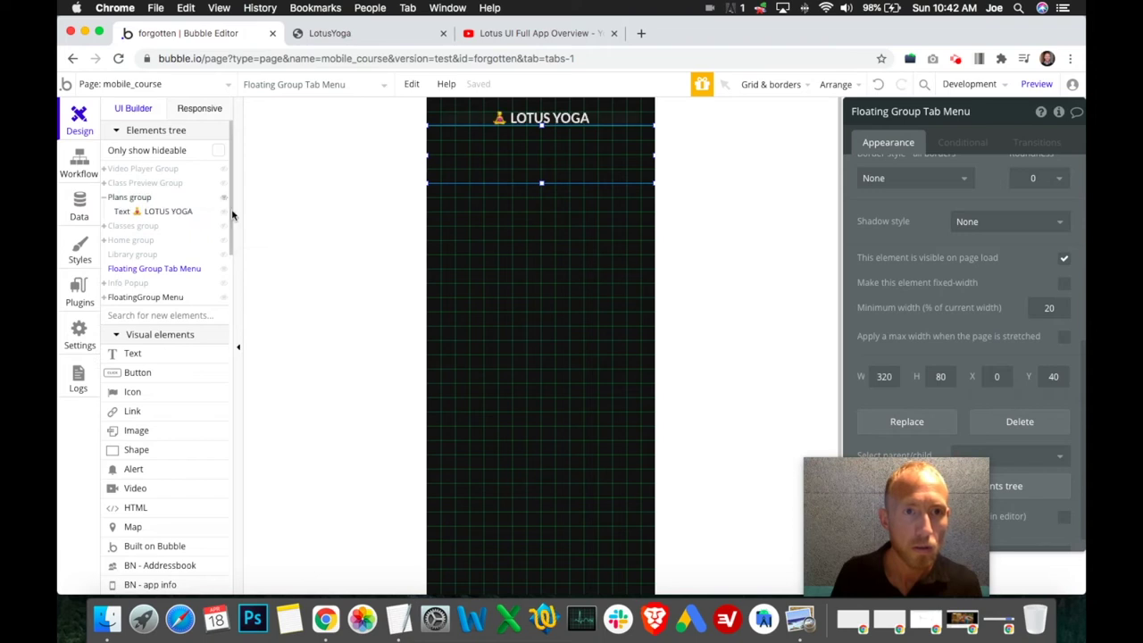
drag(573, 160, 550, 136)
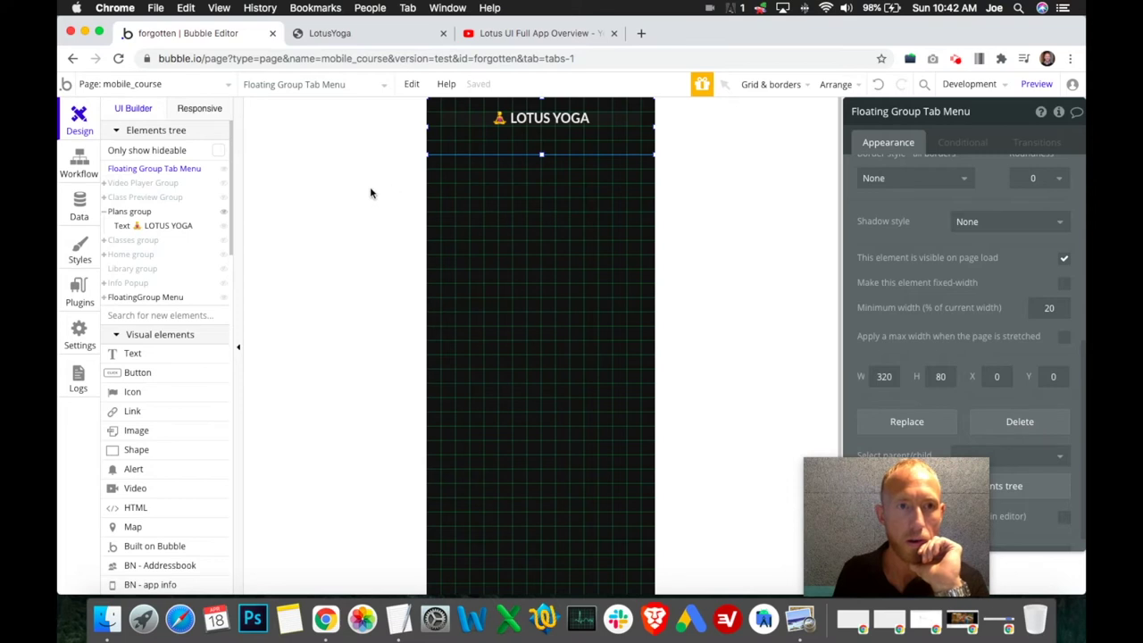
- Move the LOTUS YOGA title out of the Plans group into the Floating Group Tab Menu by cutting and pasting it
click(165, 225)
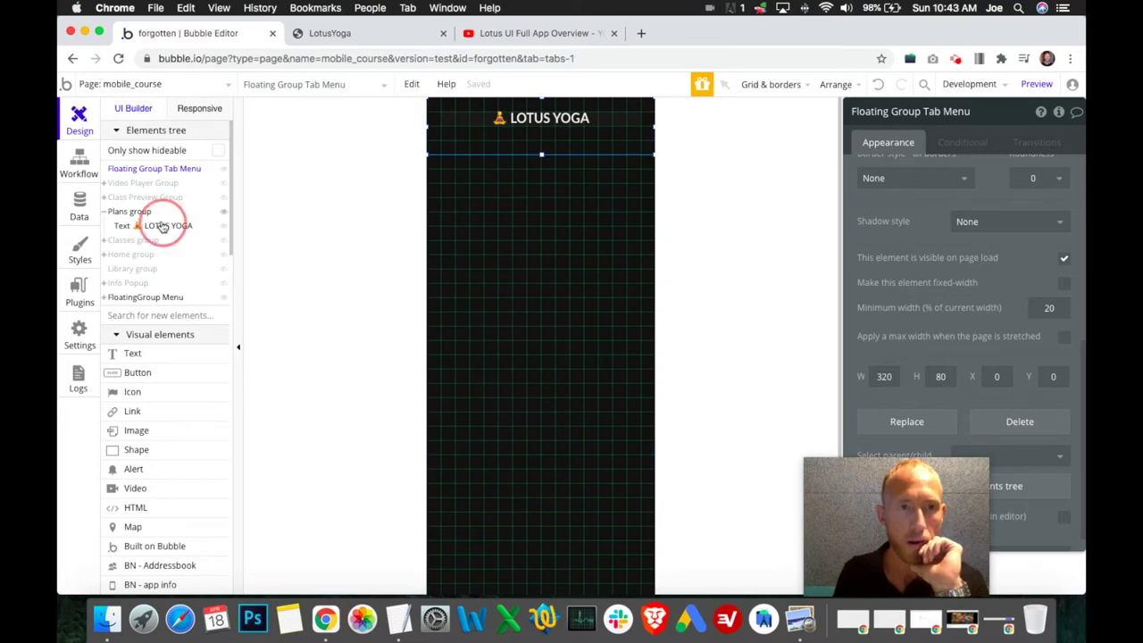
mouse_move(545, 119)
mouse_down()
mouse_move(556, 125)
mouse_move(561, 113)
mouse_up()
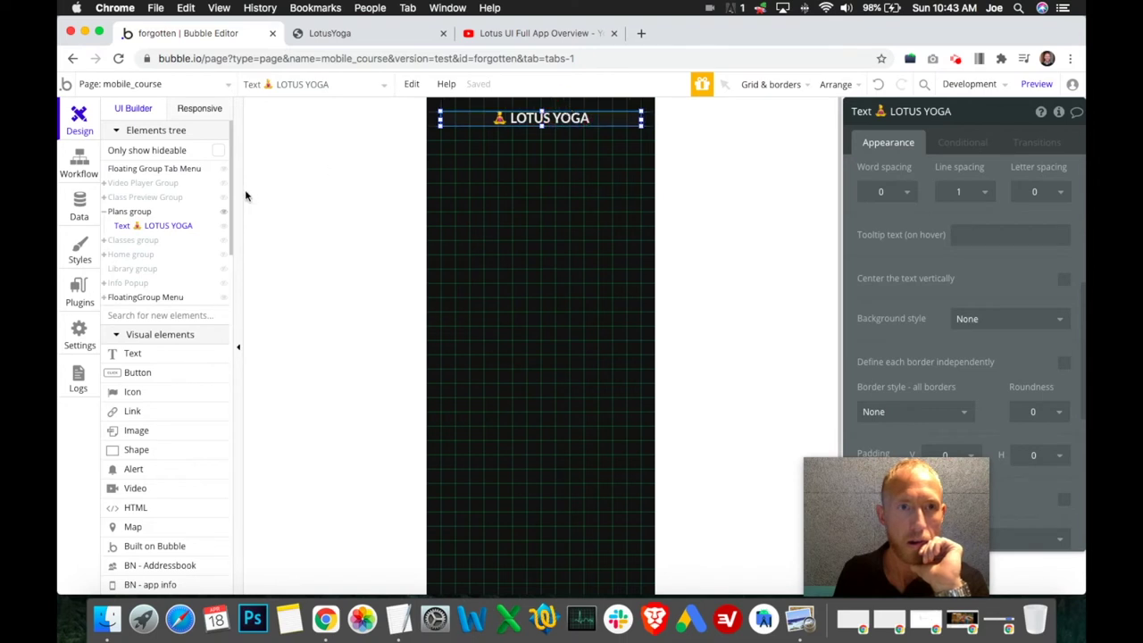
drag(530, 118, 529, 118)
right_click(530, 119)
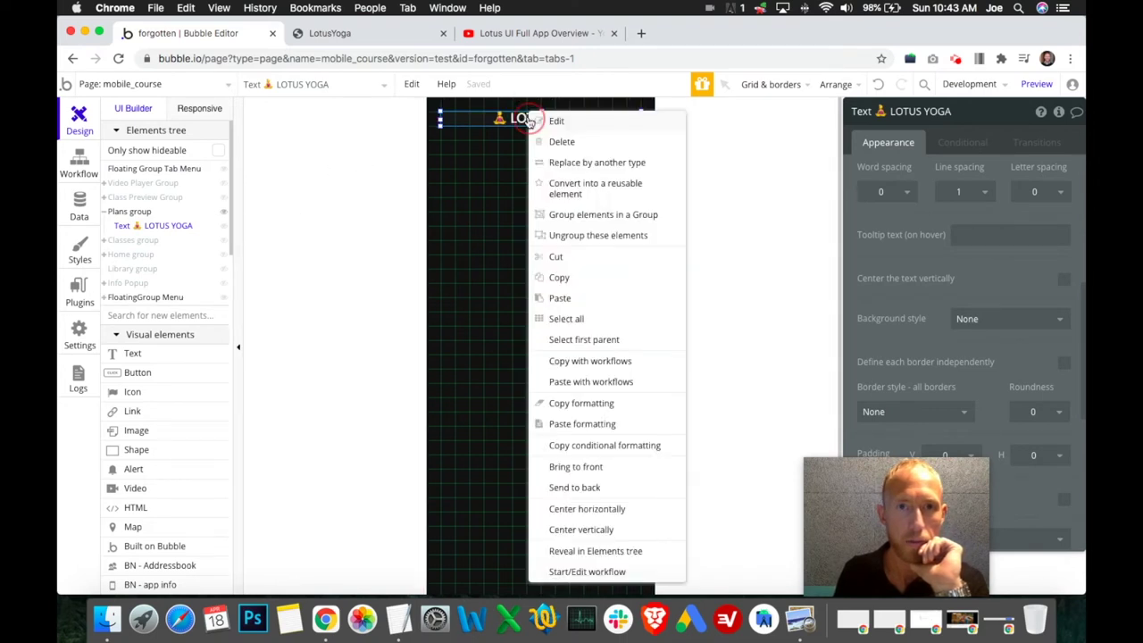
click(563, 257)
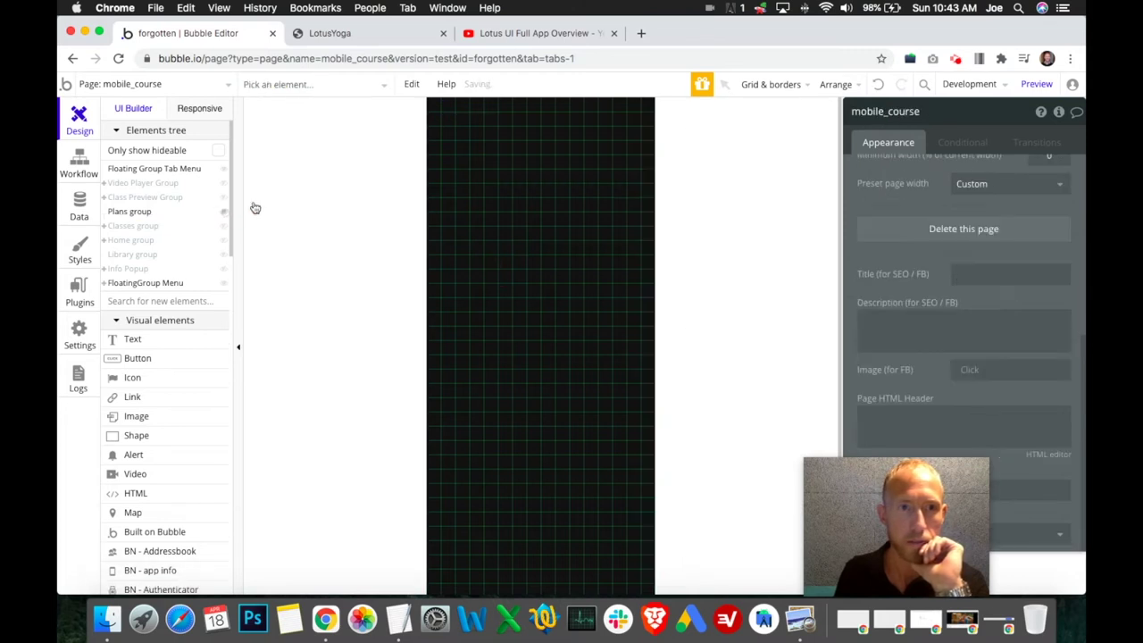
click(178, 172)
right_click(500, 110)
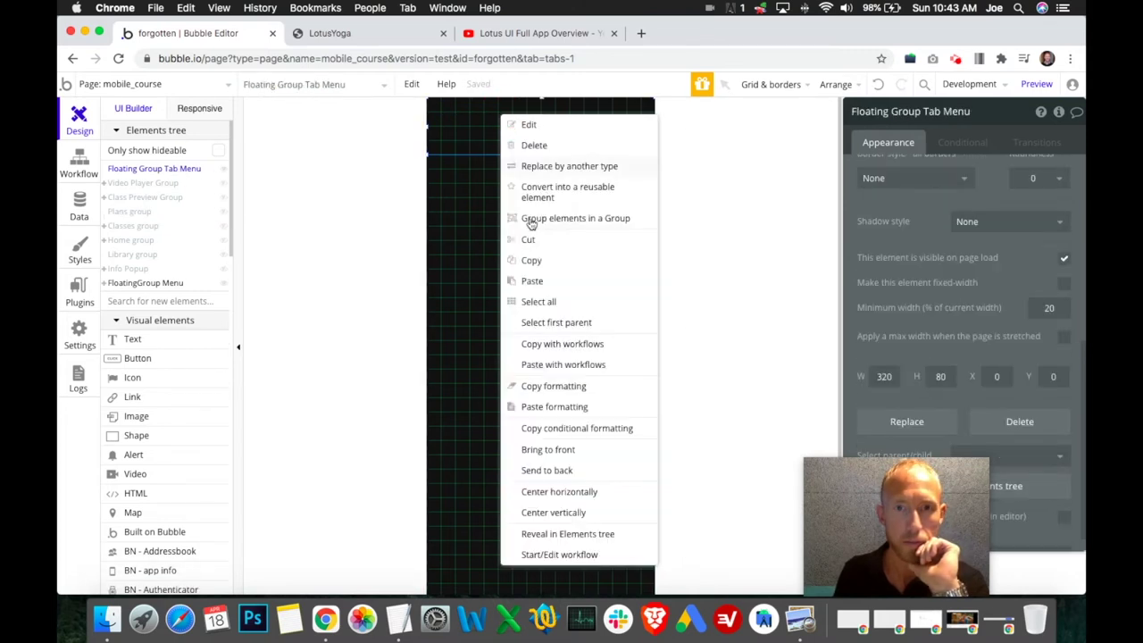
click(532, 281)
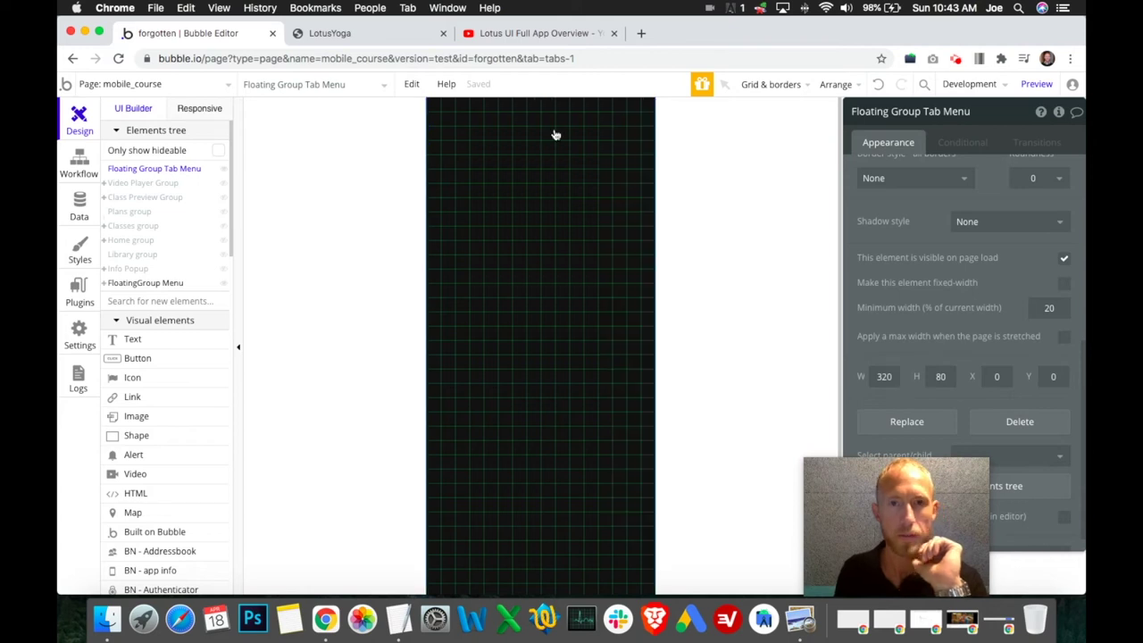
click(549, 111)
drag(548, 110, 562, 178)
- Compare the pasted title's placement with the Classes group by briefly showing that group and hiding it again
mouse_move(205, 176)
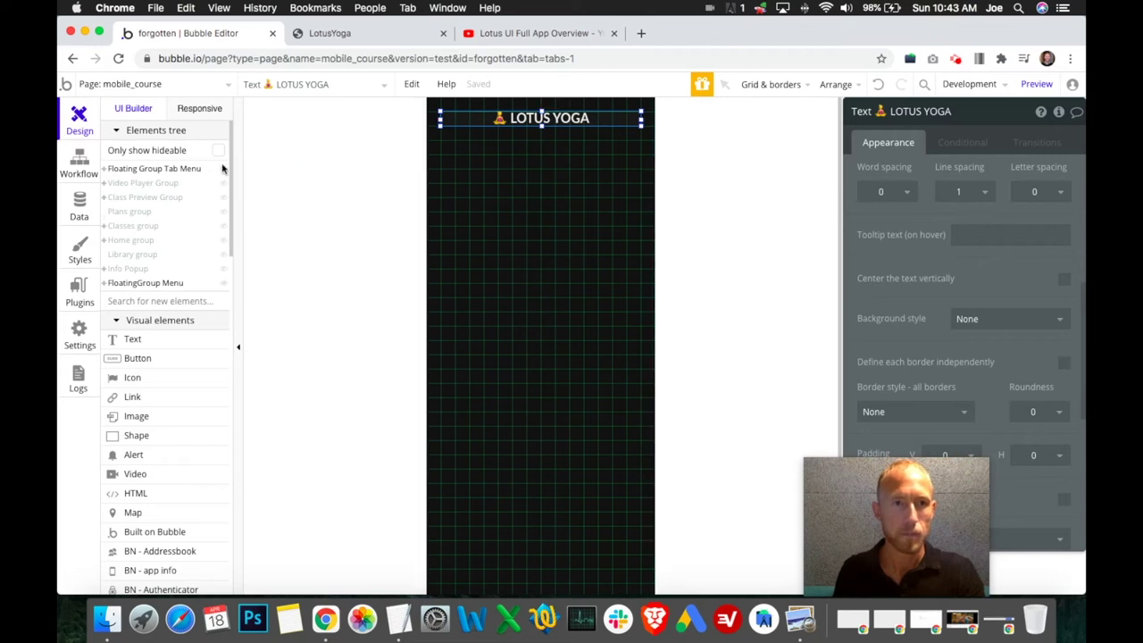
click(224, 229)
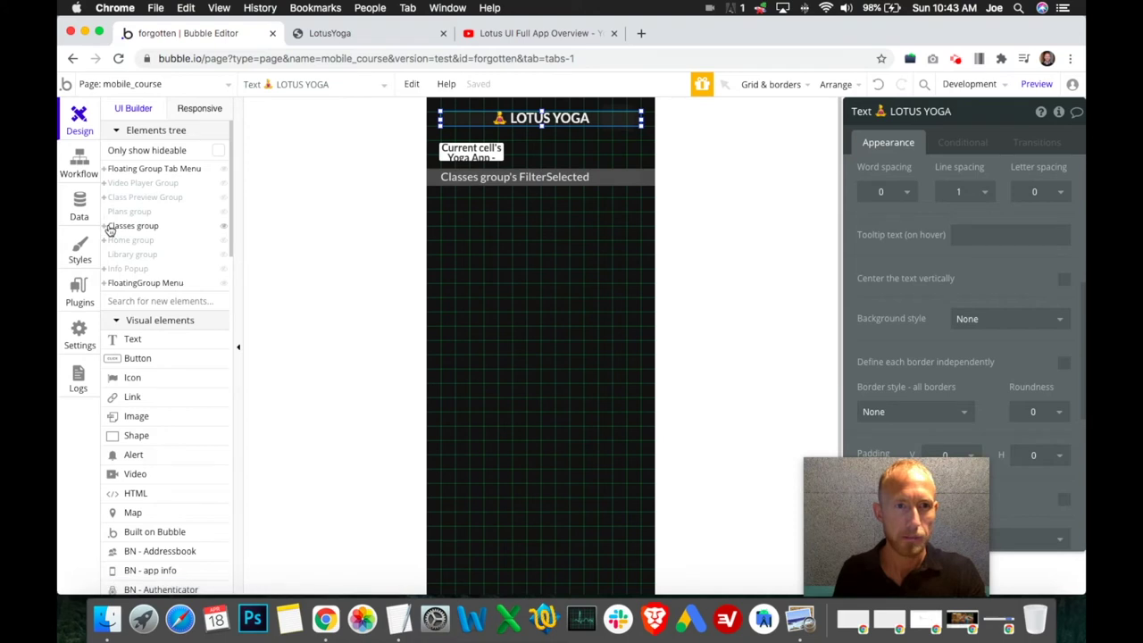
click(225, 226)
- Try shrinking the Floating Group Tab Menu to about 298 by 74 and moving it down to about Y 32 to check its nesting
click(459, 141)
drag(431, 158, 434, 151)
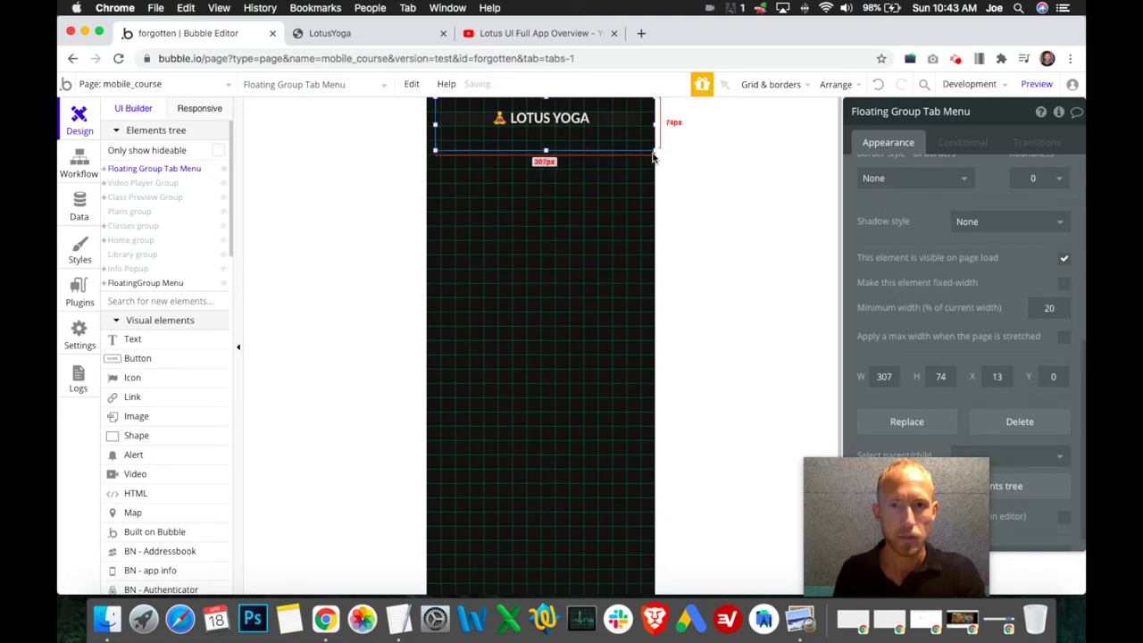
drag(647, 150, 607, 169)
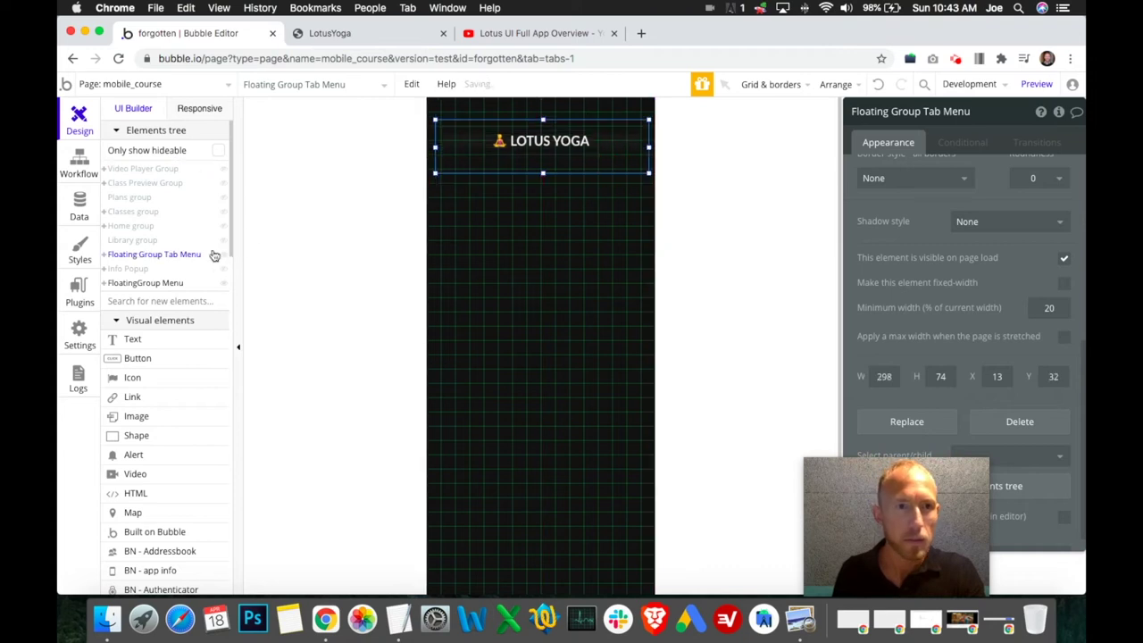
click(104, 255)
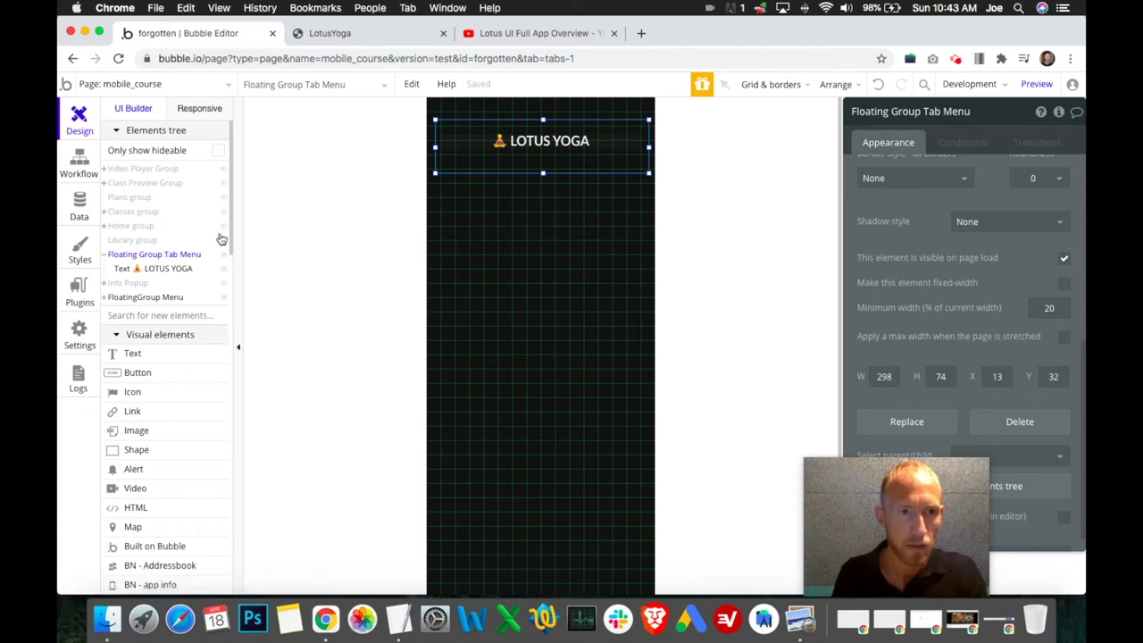
click(223, 198)
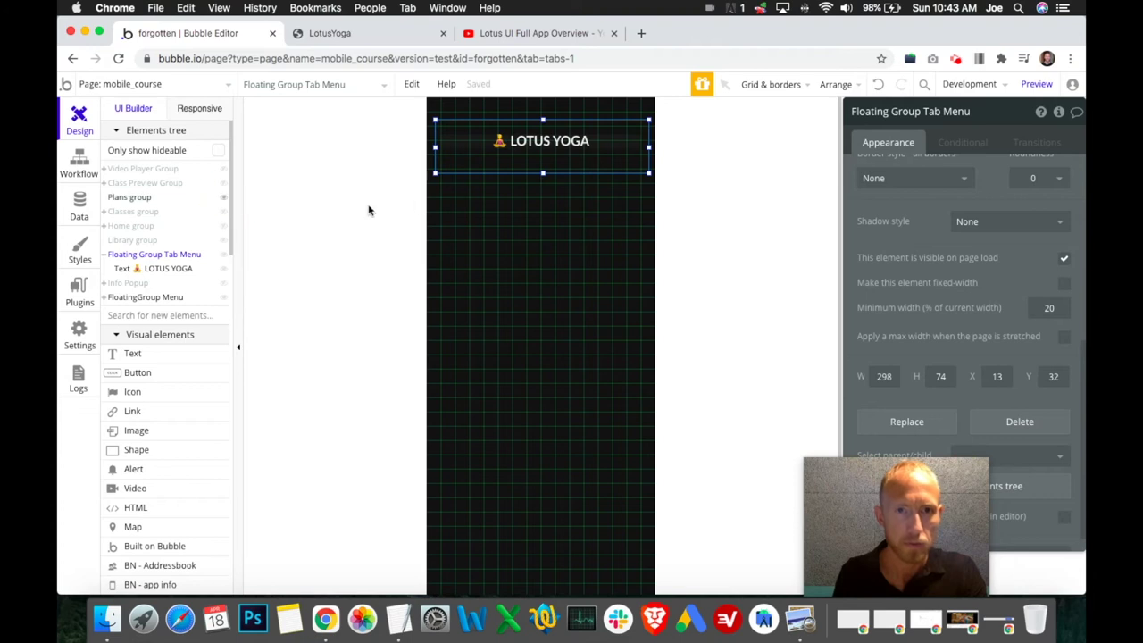
- Move the Floating Group Tab Menu up to Y 1 and stretch it across the full 320 page width
mouse_move(481, 171)
mouse_down()
mouse_move(477, 197)
mouse_move(481, 170)
mouse_up()
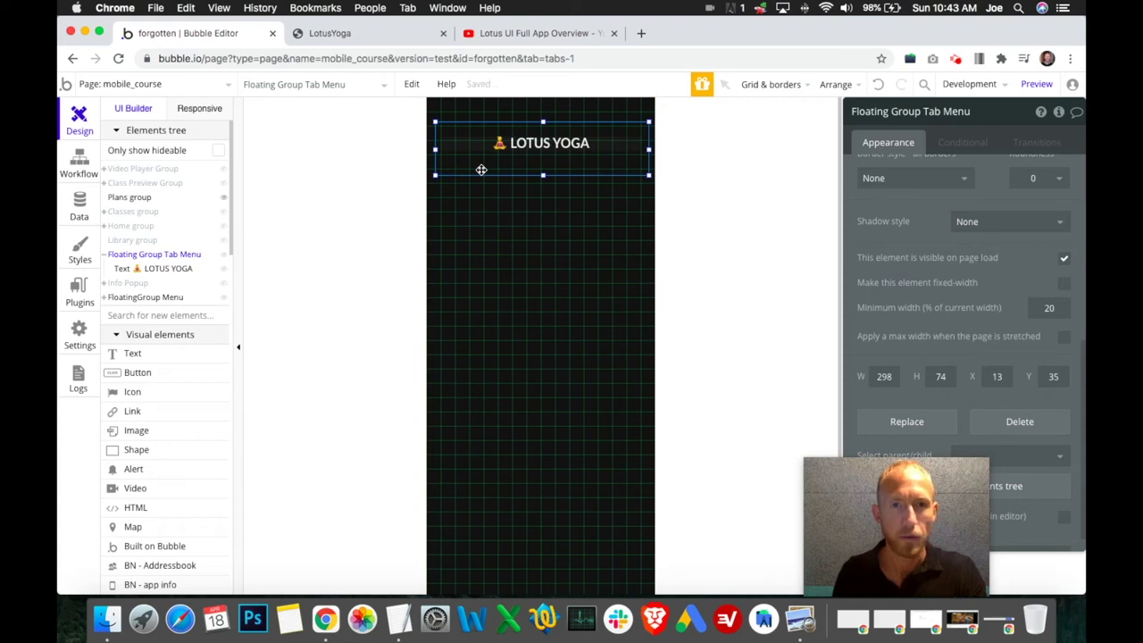
drag(487, 169, 487, 146)
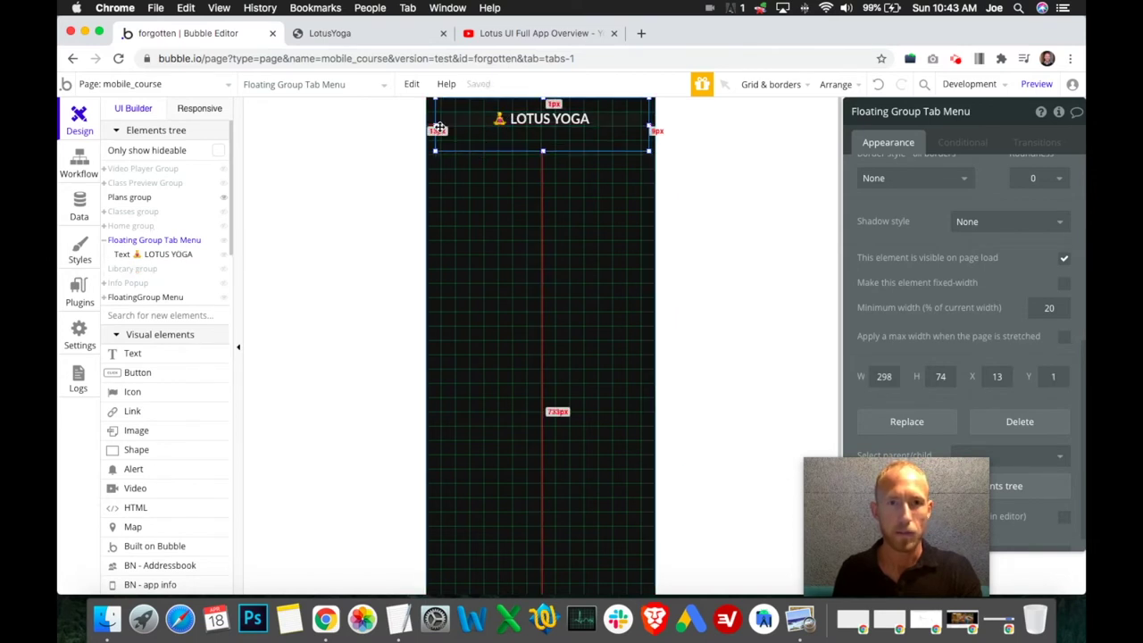
drag(437, 127, 426, 125)
drag(649, 125, 655, 126)
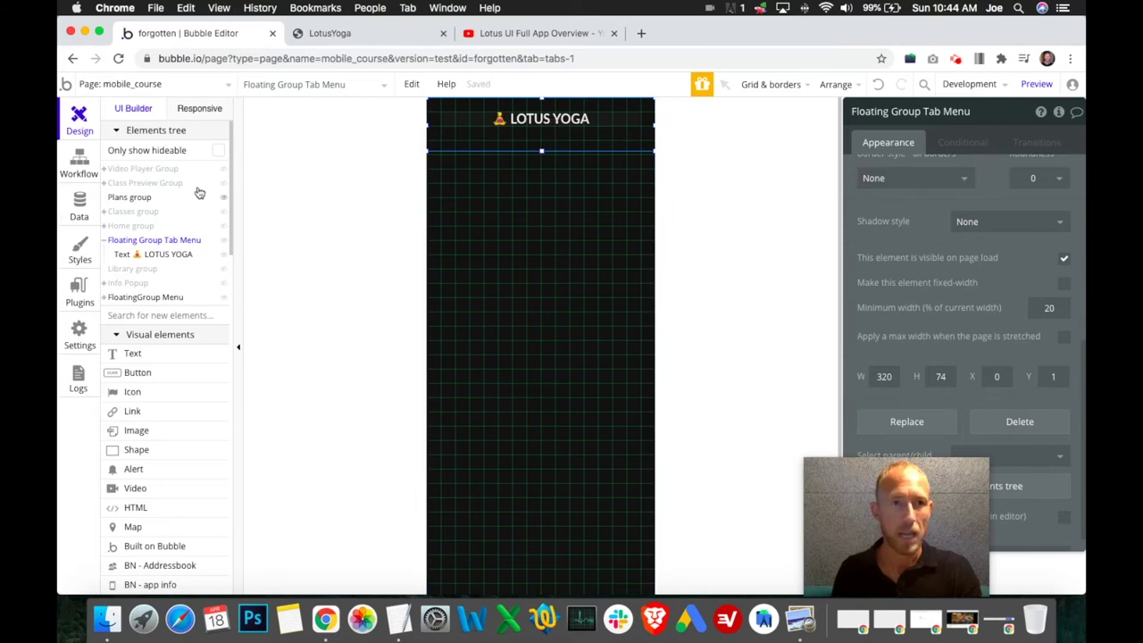
- Copy the Plans group's conditional expression "Get nav from page URL is plans", with the tab menu hidden
click(131, 197)
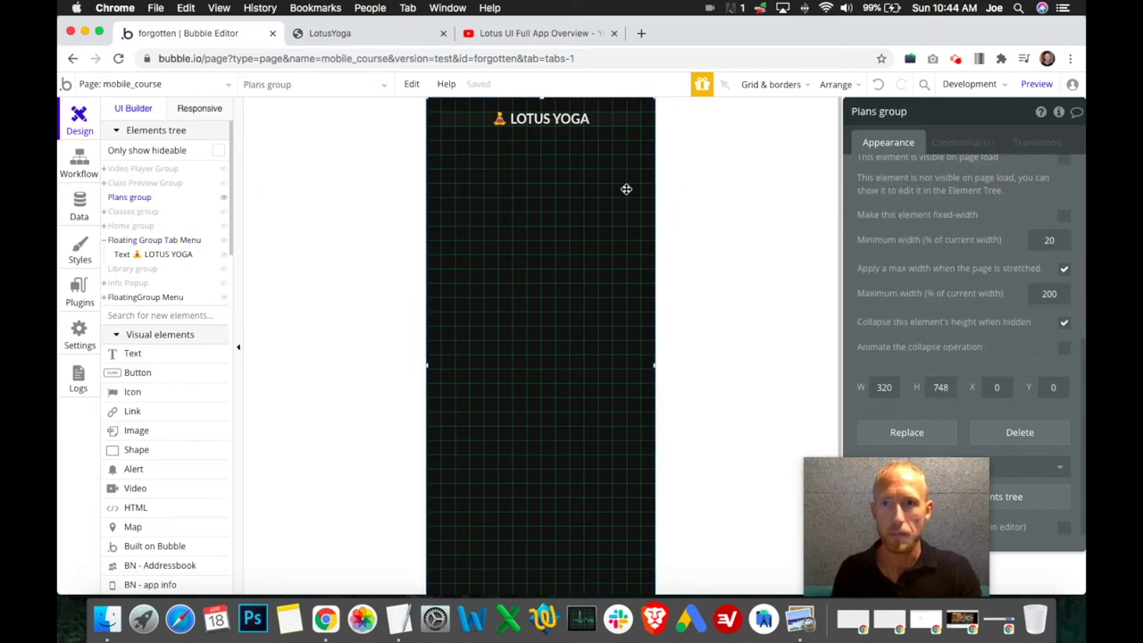
click(223, 240)
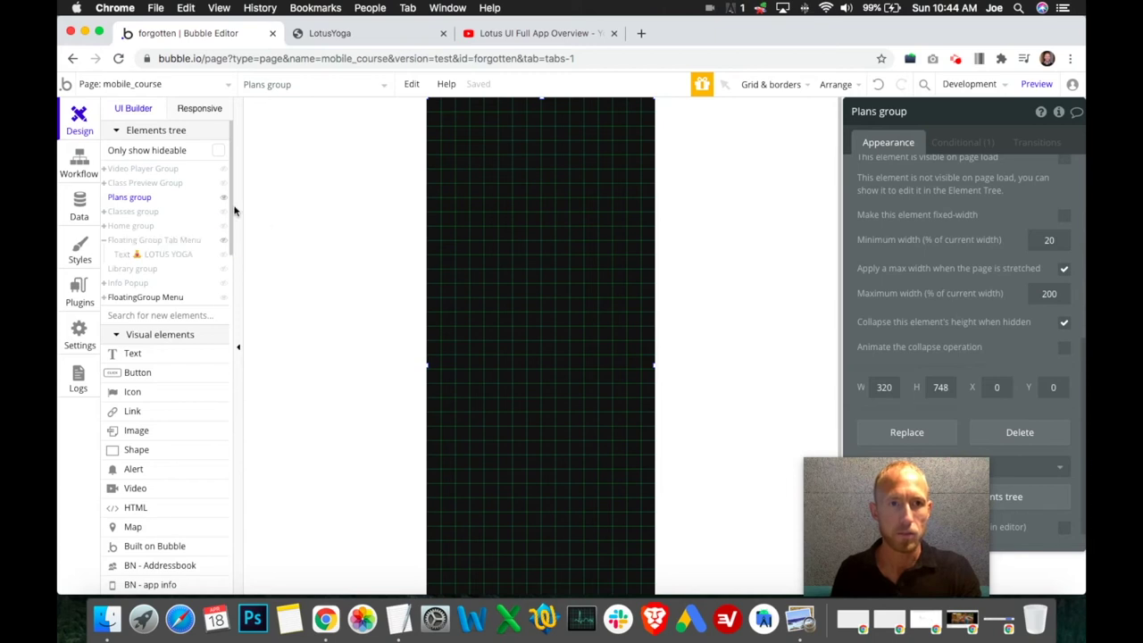
click(969, 142)
right_click(957, 182)
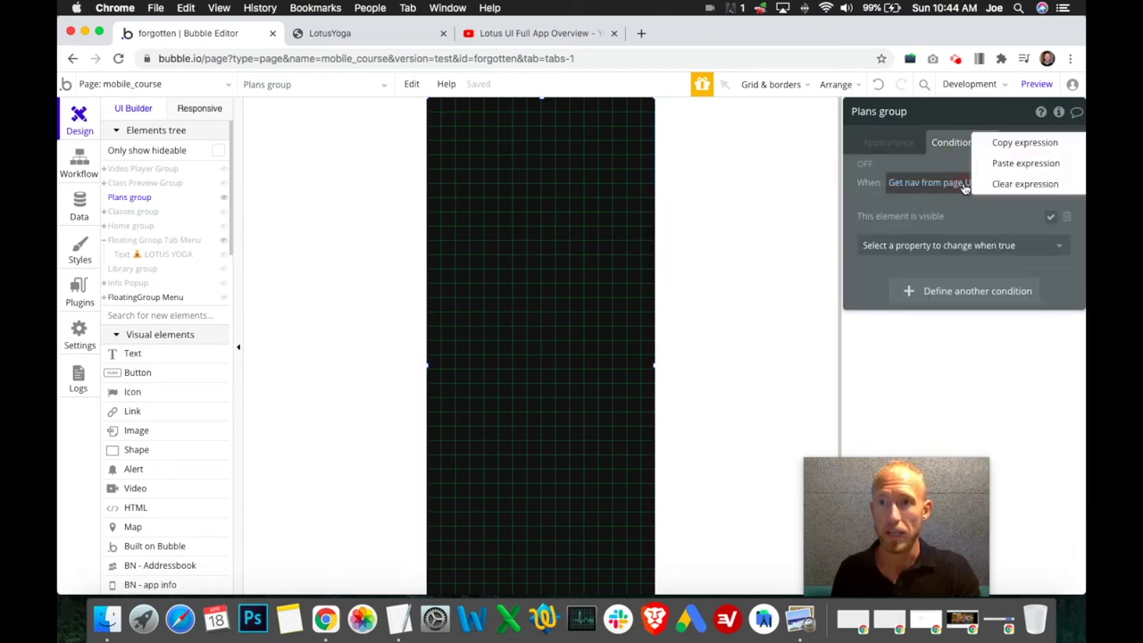
click(1022, 143)
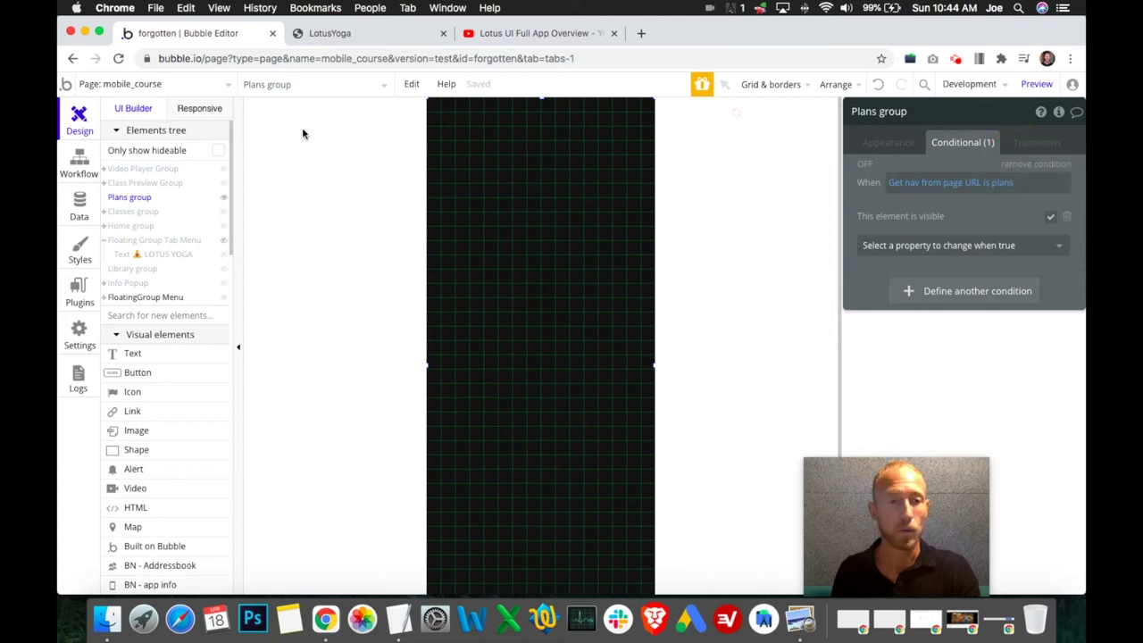
- Give the Floating Group Tab Menu a condition with the copied expression that makes the element visible when nav is plans
click(224, 242)
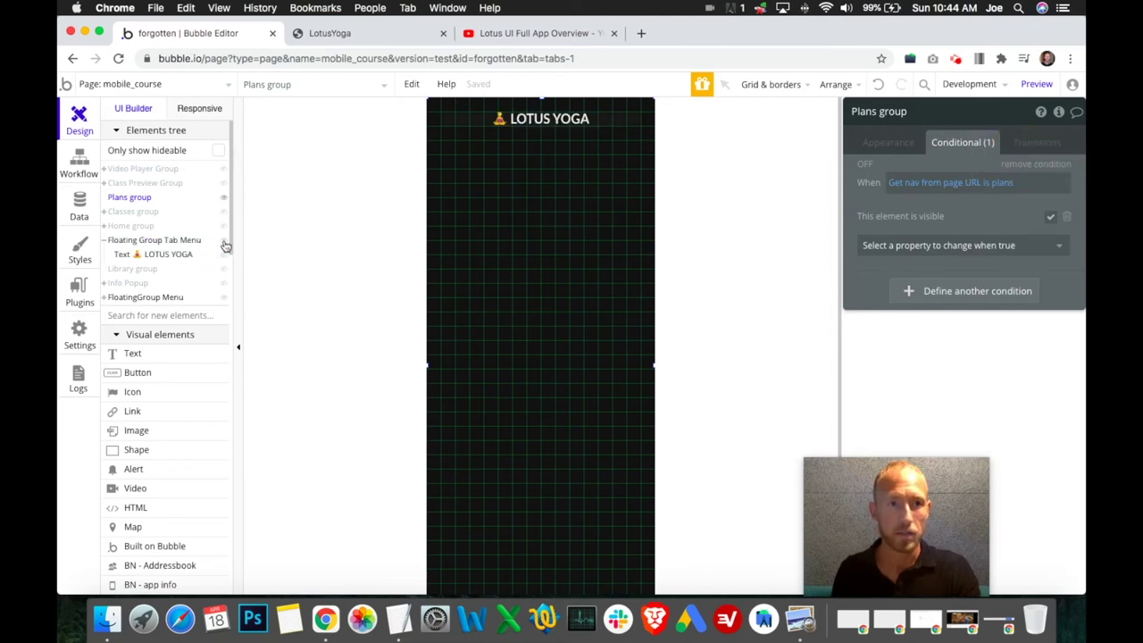
click(497, 147)
click(926, 182)
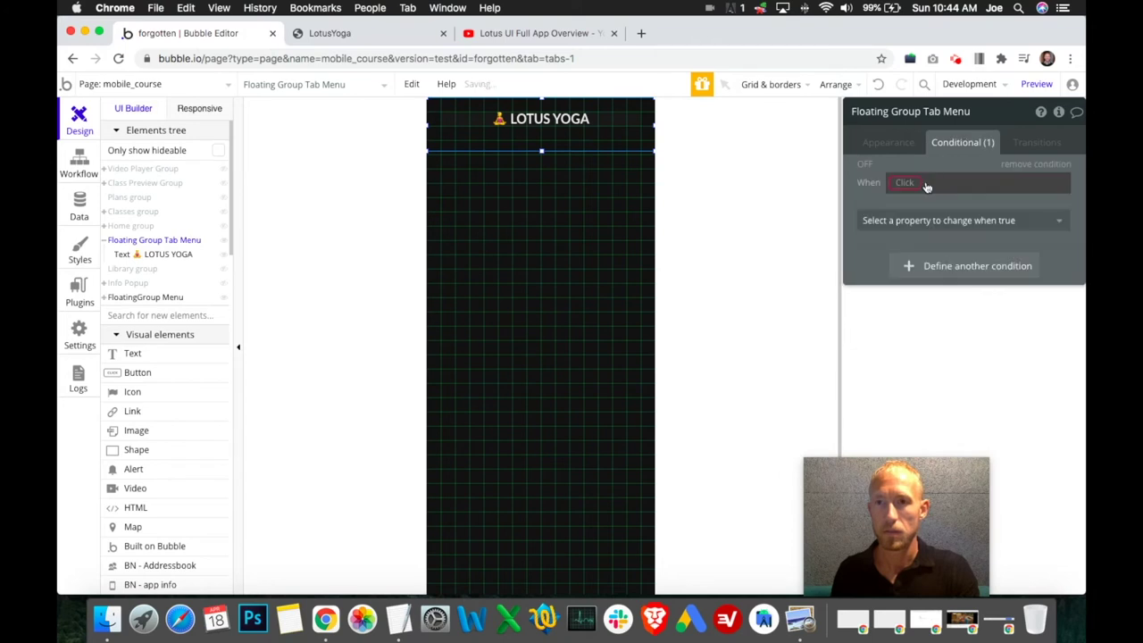
right_click(922, 186)
click(997, 167)
click(956, 221)
click(939, 262)
click(1054, 219)
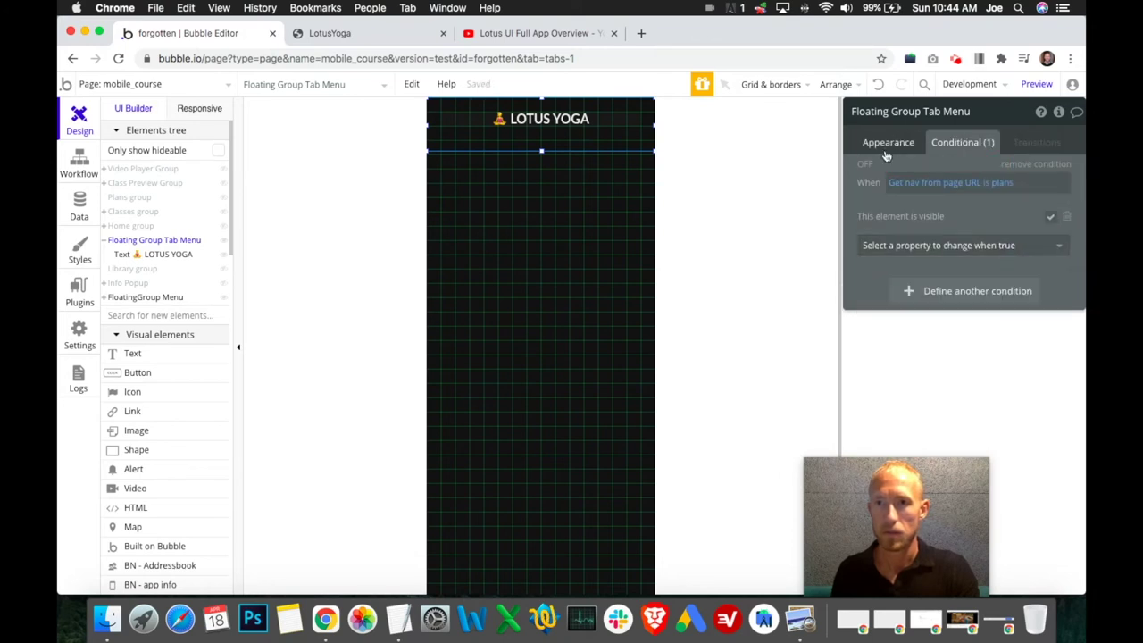
- Rename the Floating Group Tab Menu to Plans Floating Tab Menu
click(889, 145)
scroll(951, 235, down, 10)
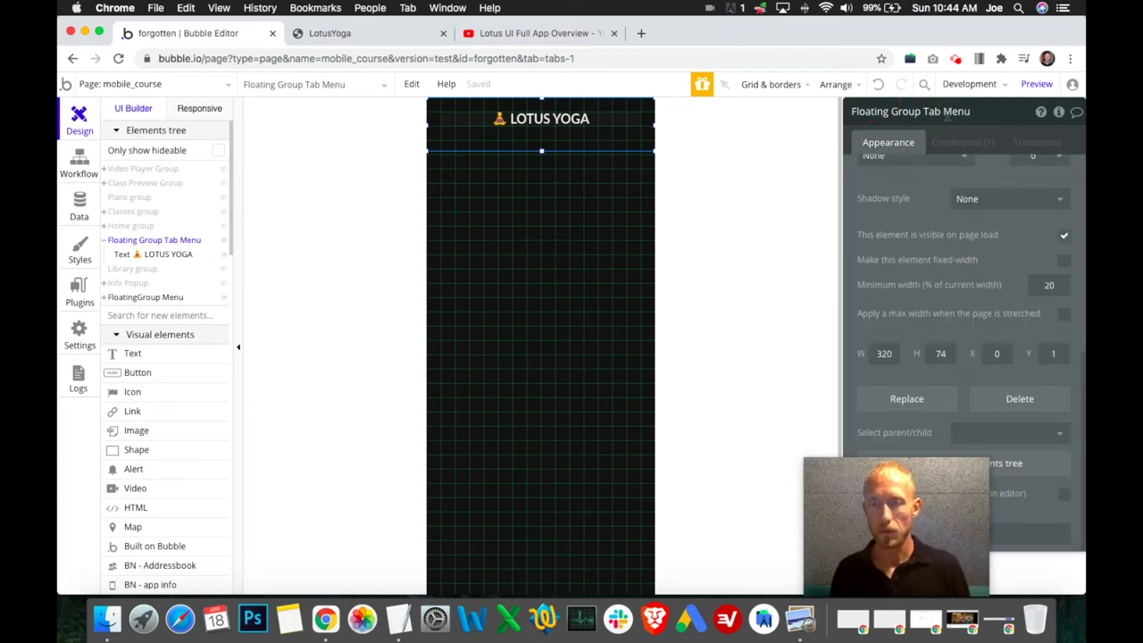
click(853, 111)
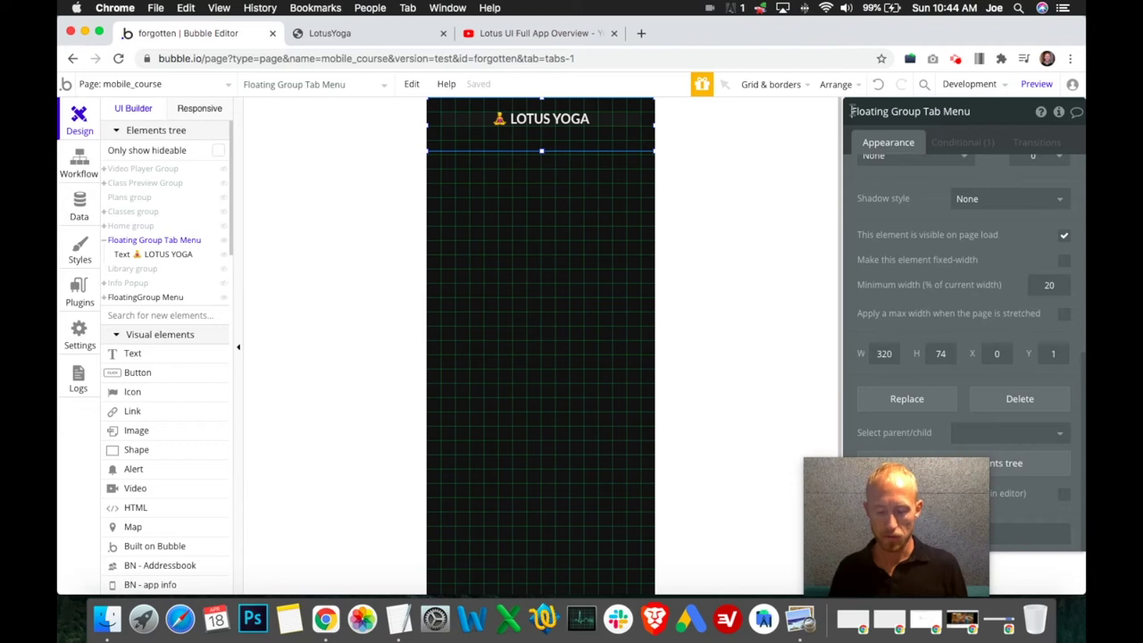
text(Plans)
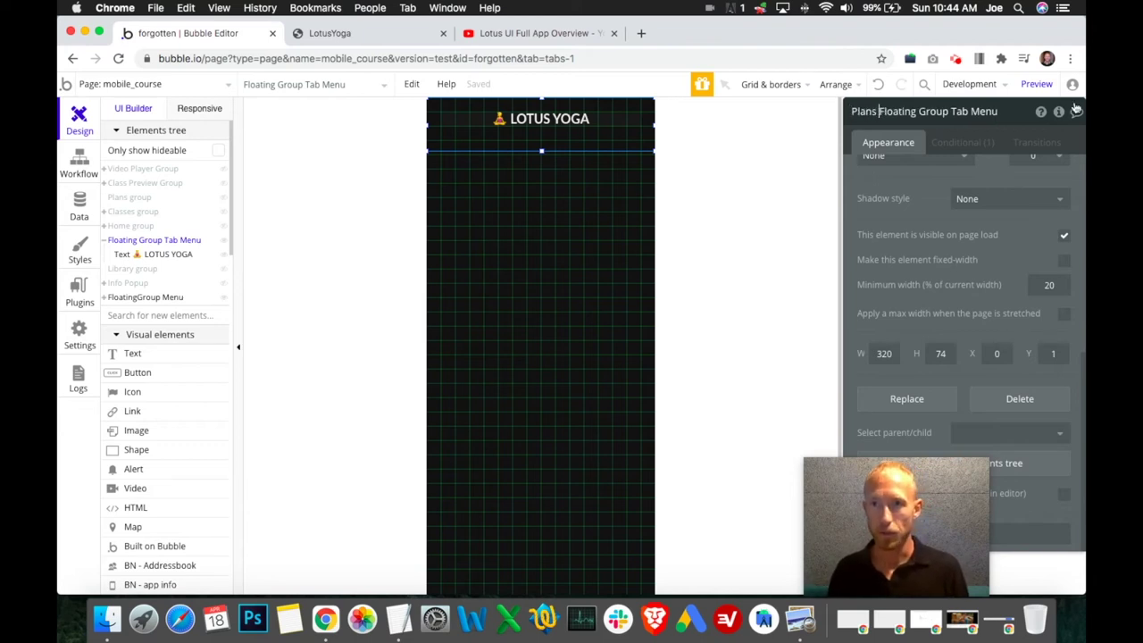
double_click(949, 111)
key(BackSpace)
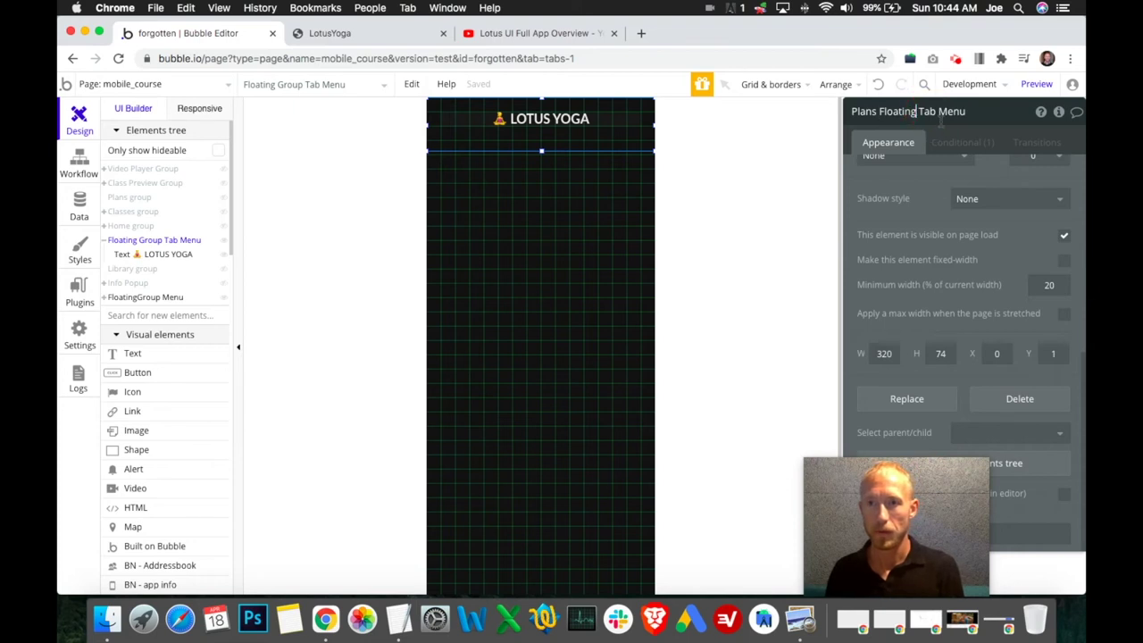
- Make the Plans Floating Tab Menu not visible on page load and set its height to 80
click(1066, 235)
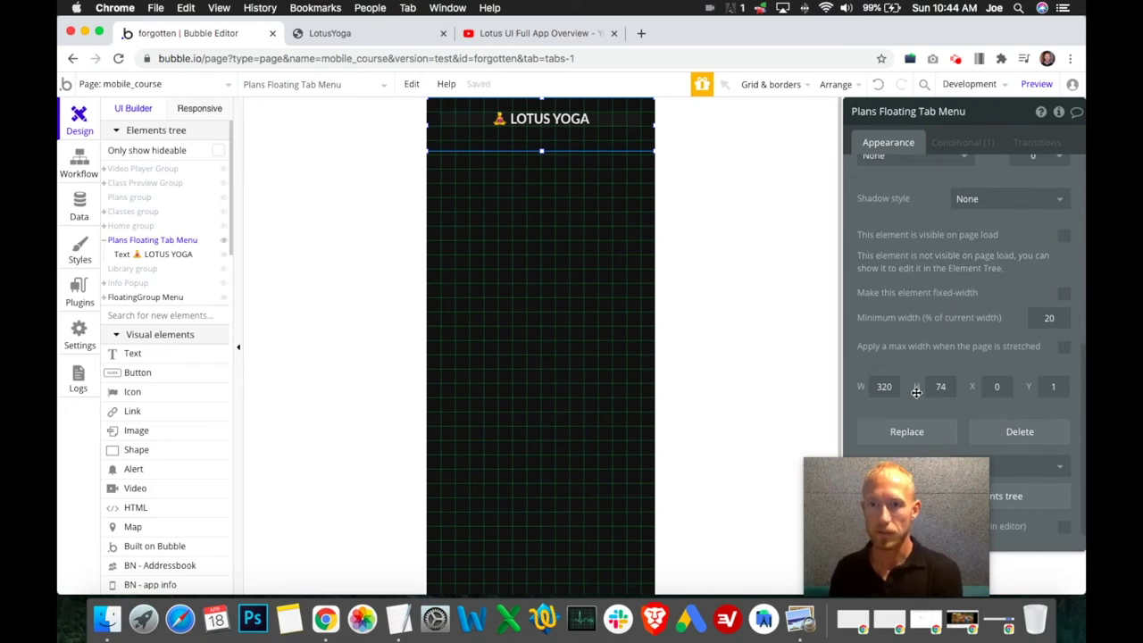
text(80)
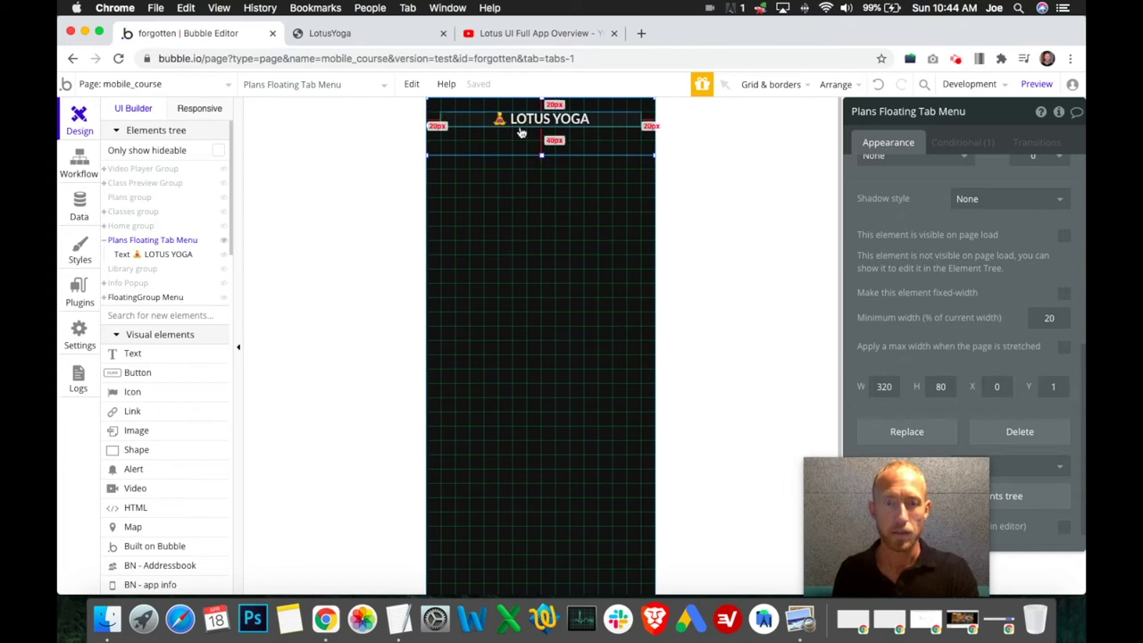
- Hide the Plans Floating Tab Menu and examine the size and position of the category repeating group and its button in the Classes group
click(225, 241)
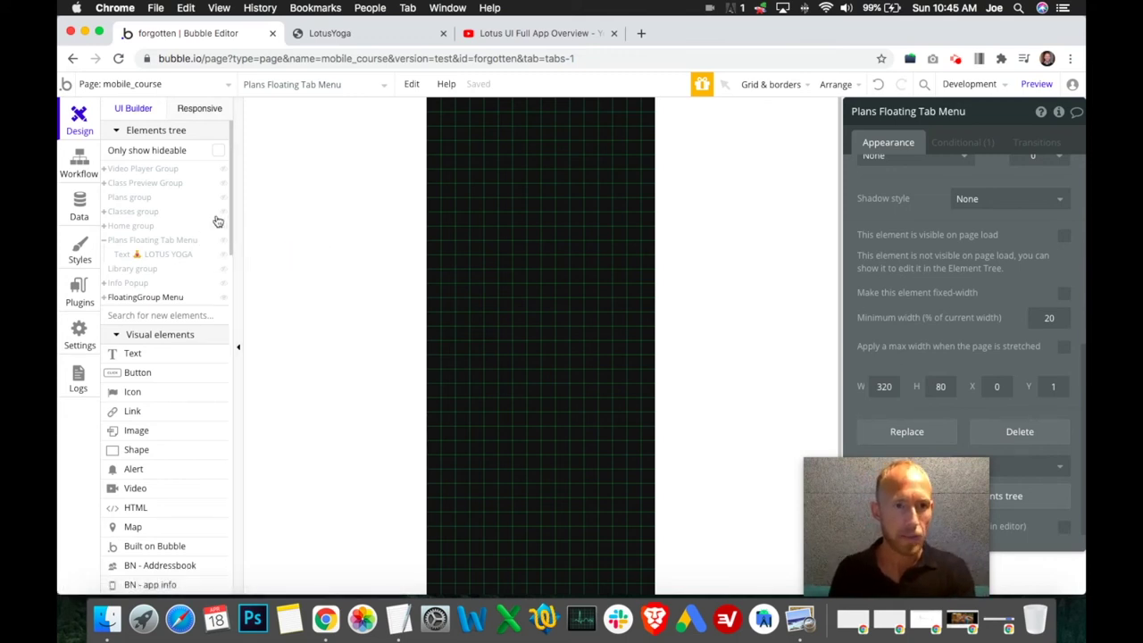
click(224, 212)
click(497, 157)
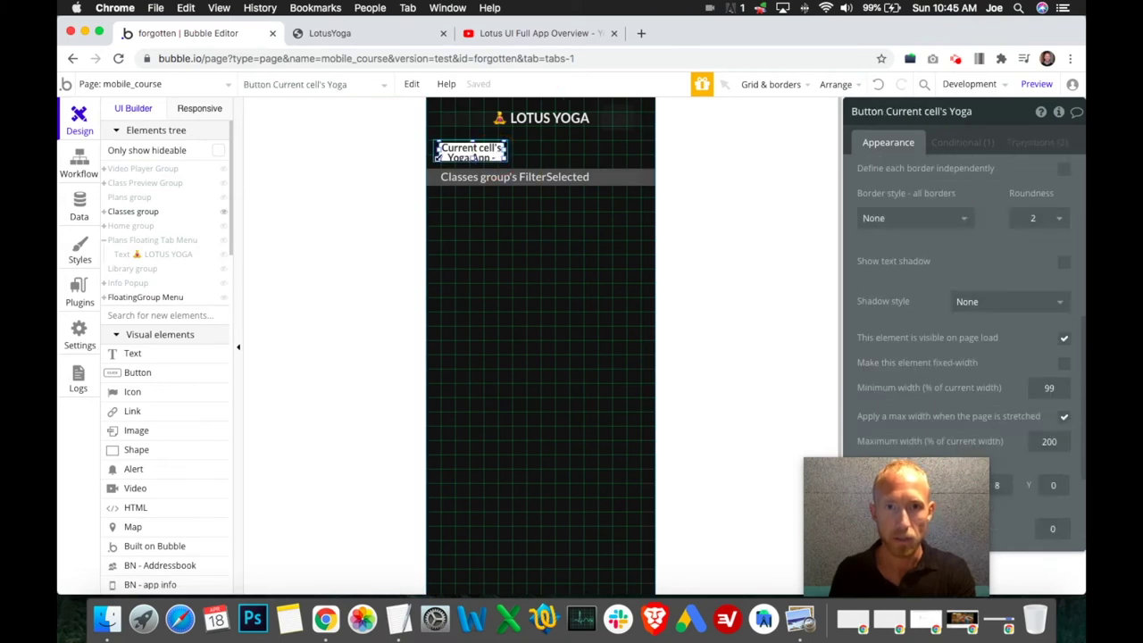
scroll(868, 270, down, 3)
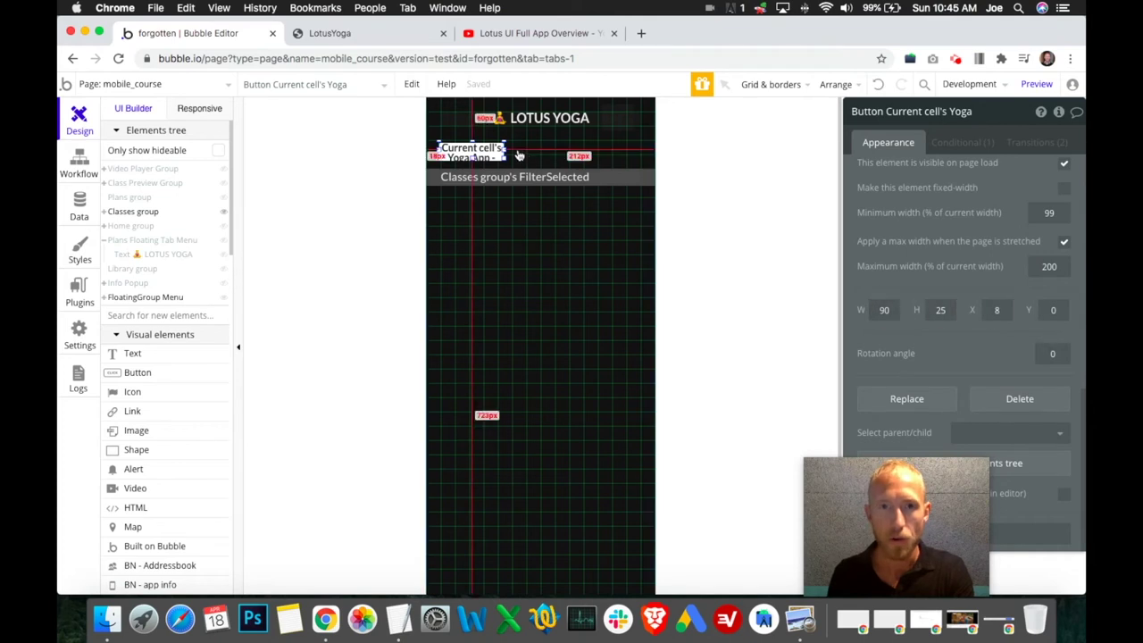
click(432, 154)
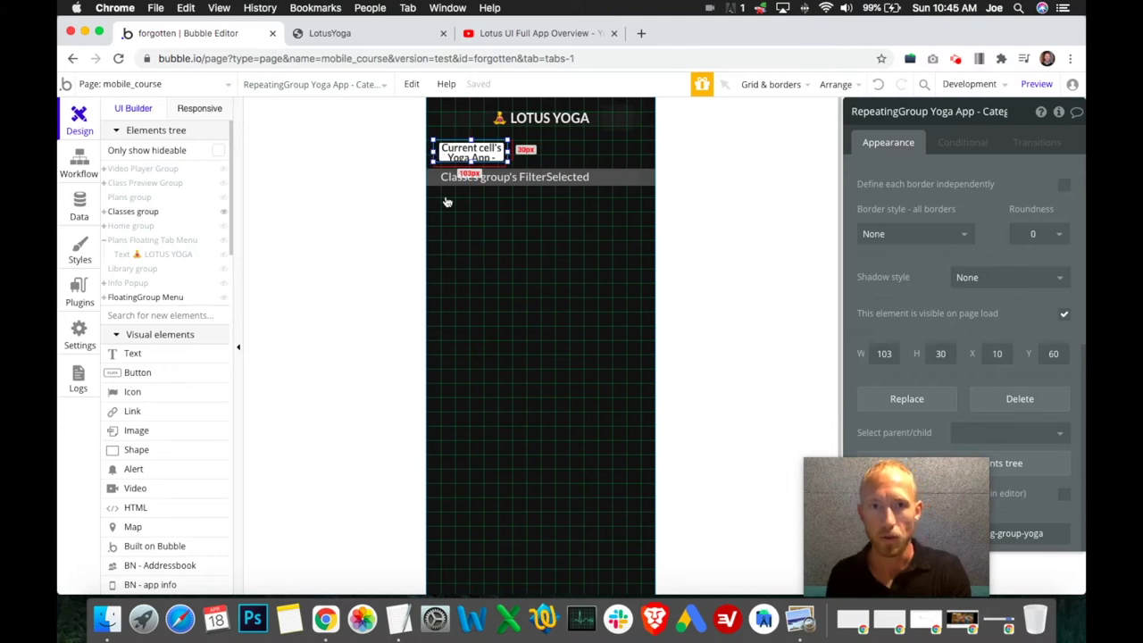
- Switch the canvas from the Classes group back to the Plans group and its tab menu, and set the tab menu's height to 90
click(225, 213)
click(225, 200)
click(225, 241)
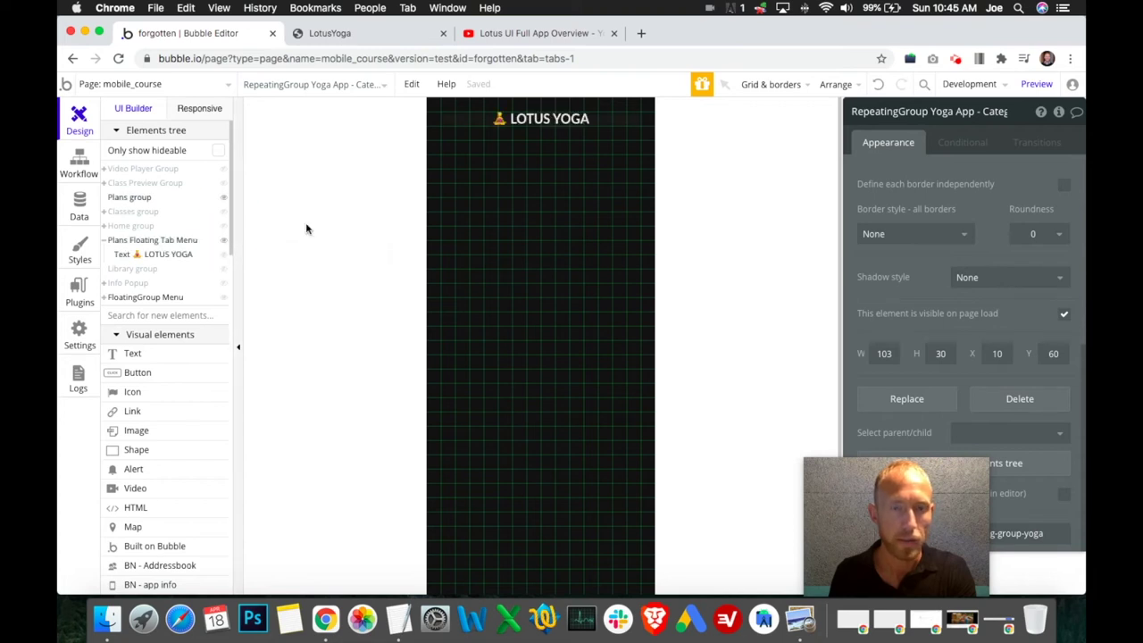
click(502, 146)
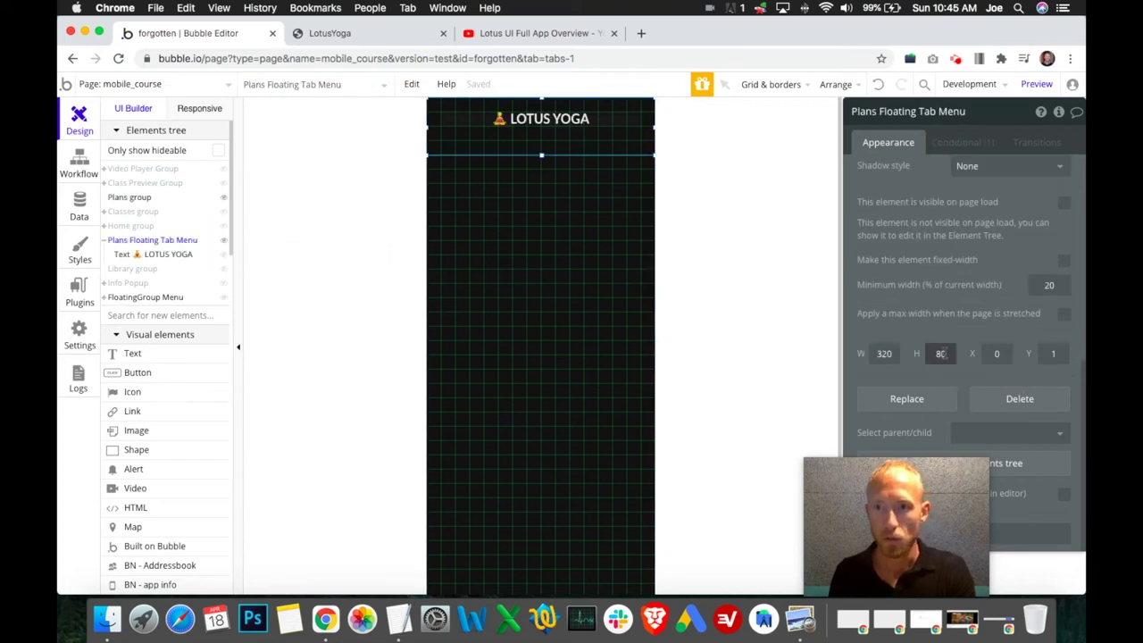
text(9)
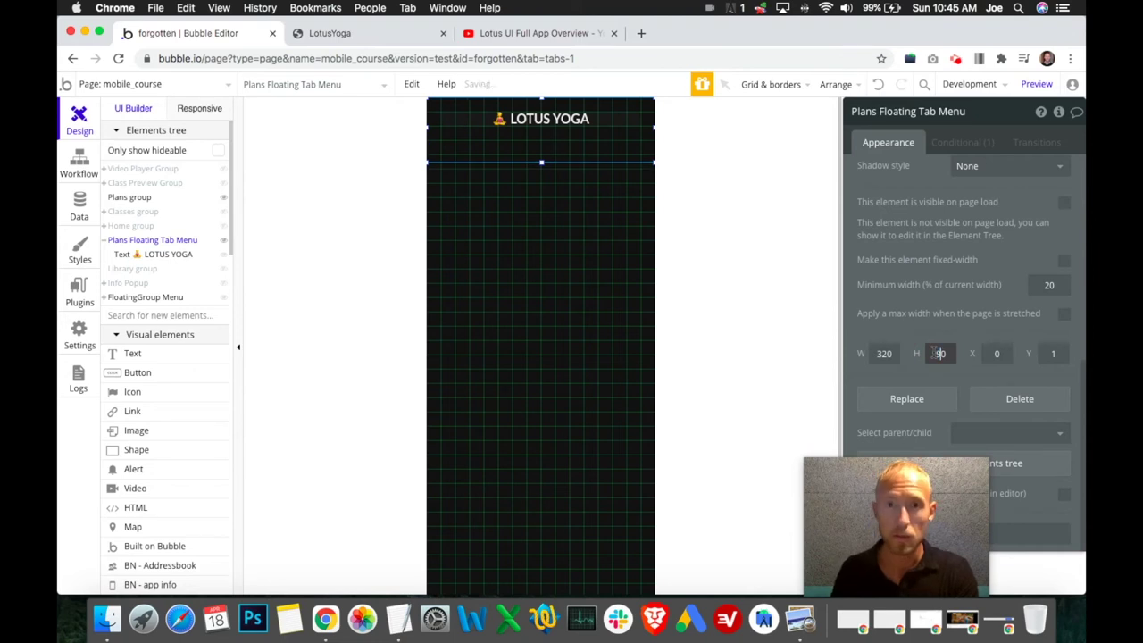
- Set the Plans Floating Tab Menu's Y position to 0 and check the tab design in the reference video
click(1055, 354)
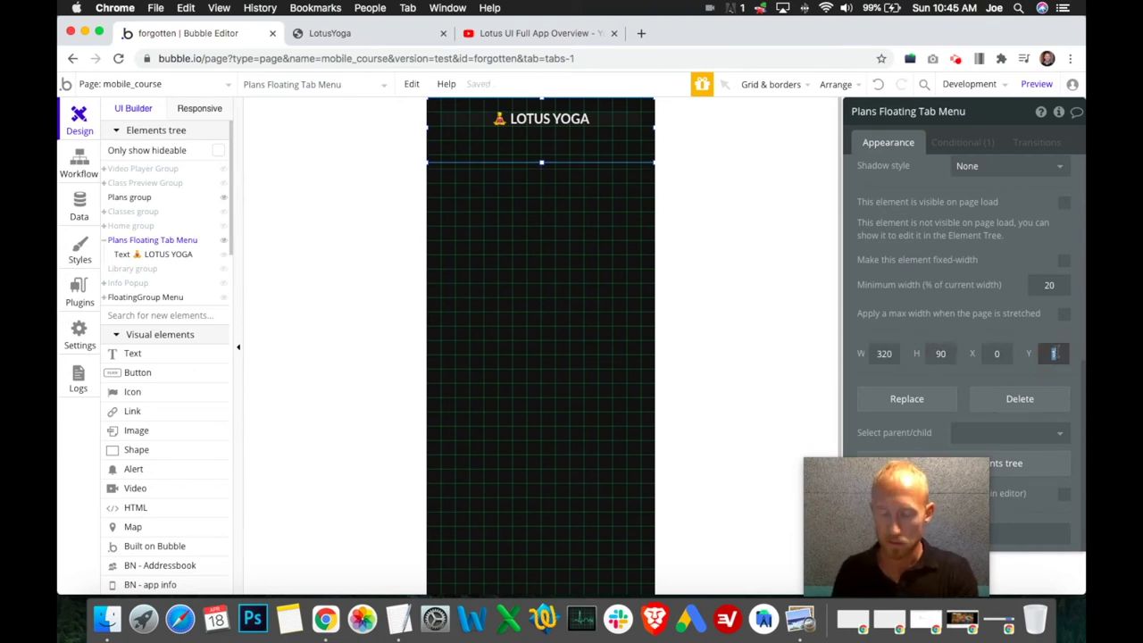
text(0)
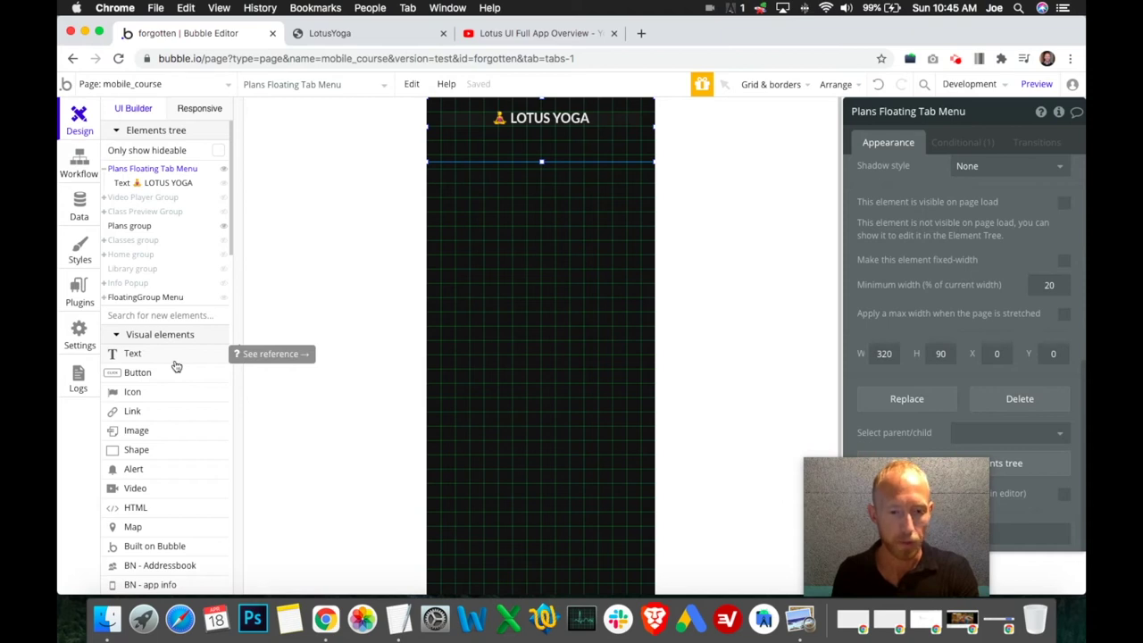
click(529, 33)
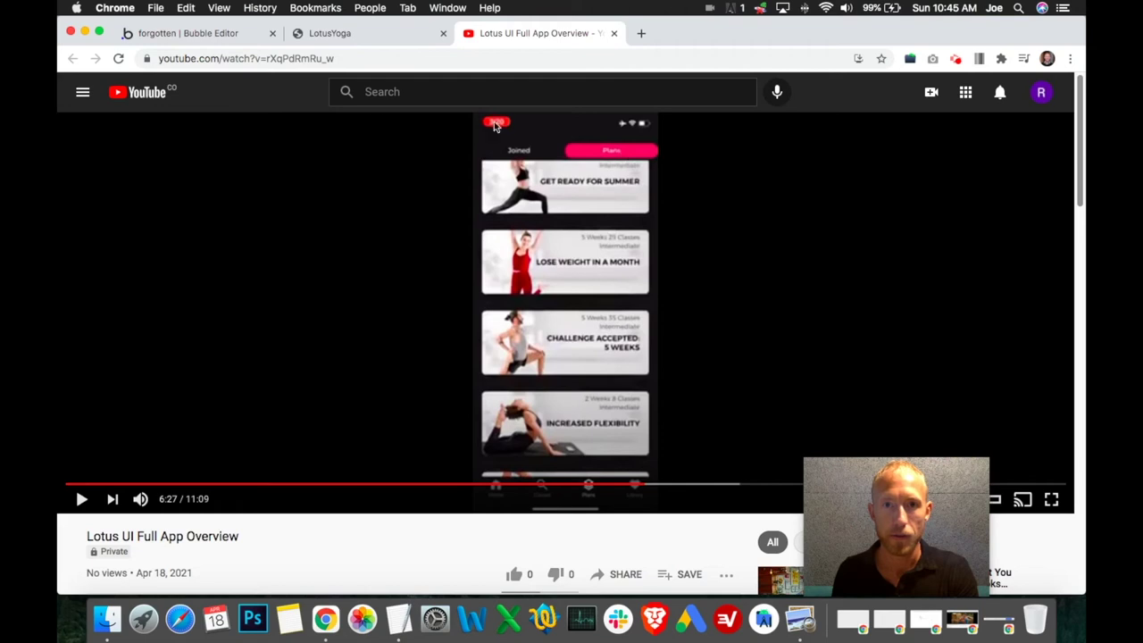
click(192, 33)
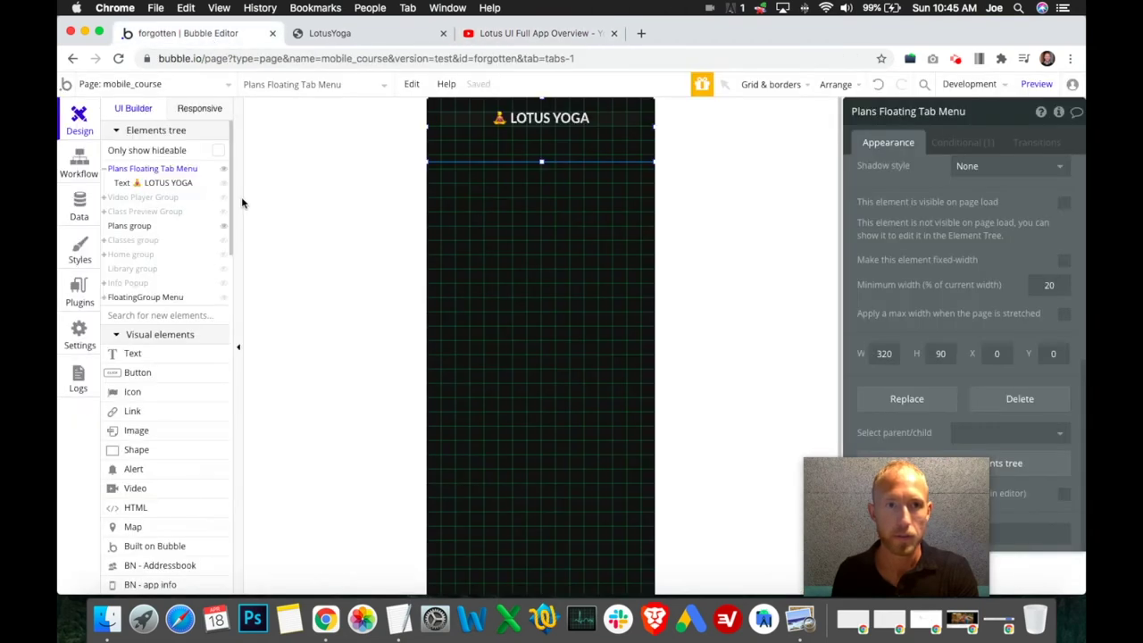
click(139, 373)
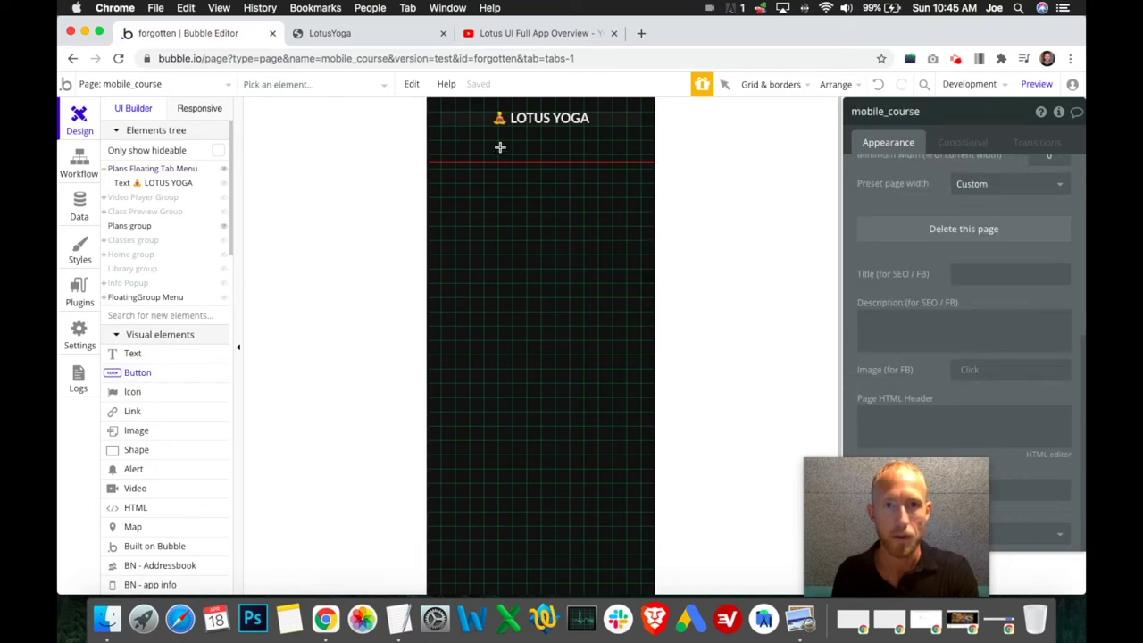
drag(525, 156, 442, 140)
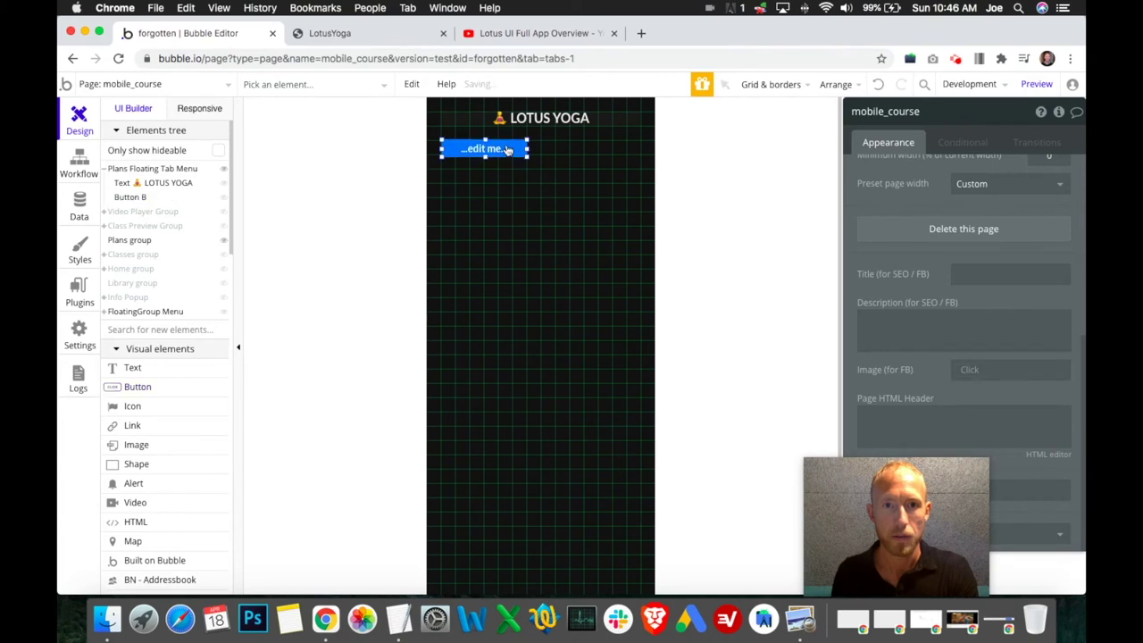
key(BackSpace)
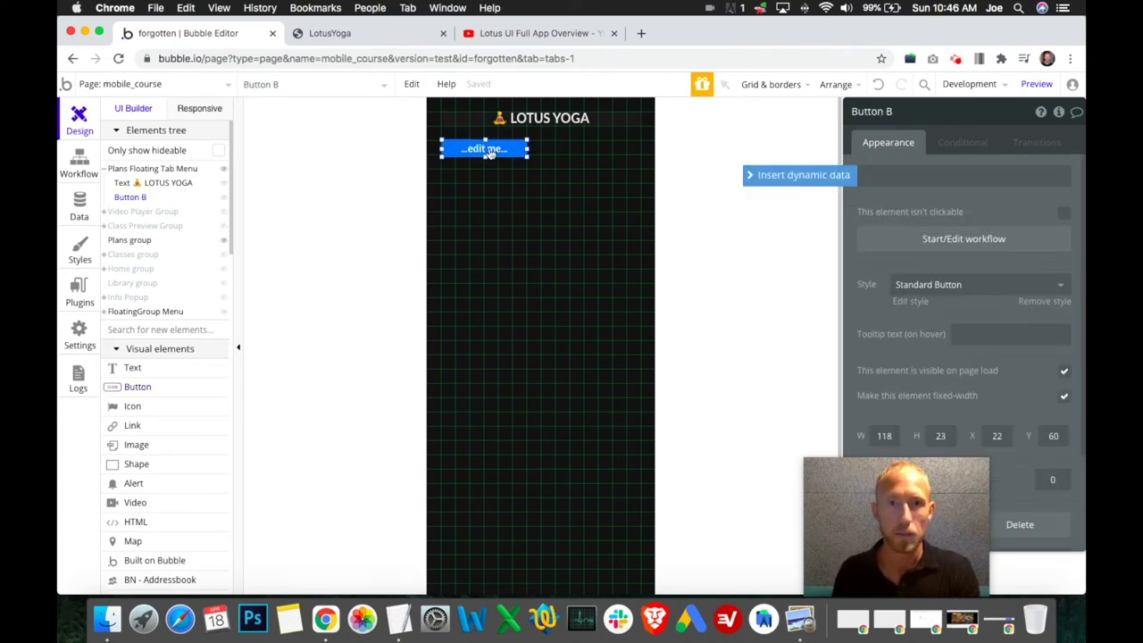
click(490, 154)
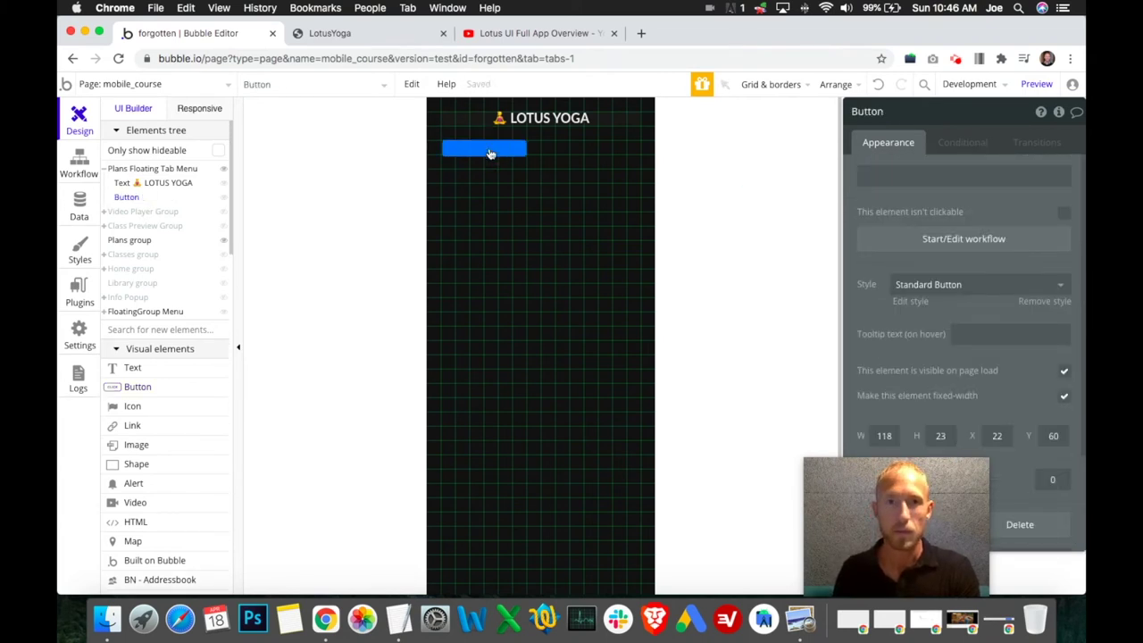
key(Delete)
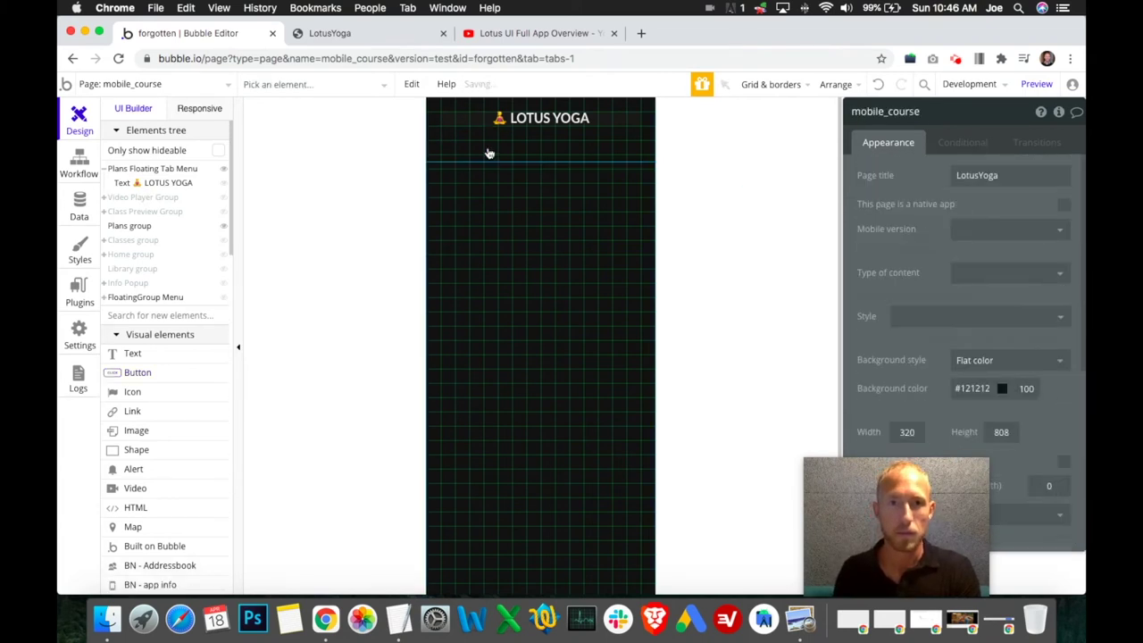
- Switch the canvas from the Plans group to the Classes group, expand its elements and hide its Group Heading
click(223, 228)
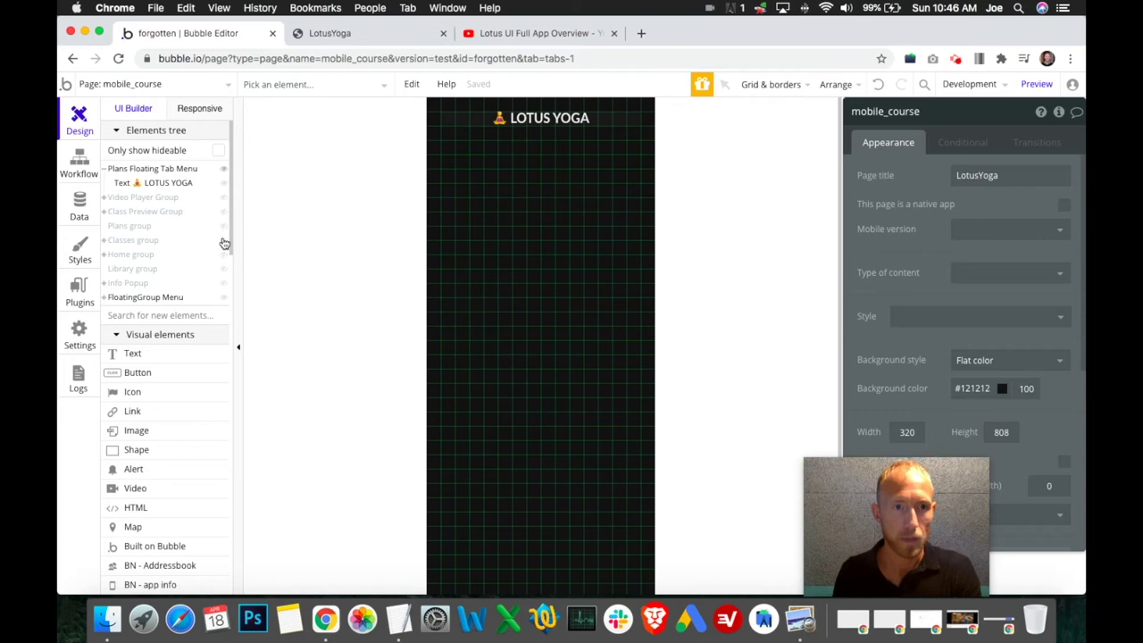
click(225, 241)
click(457, 150)
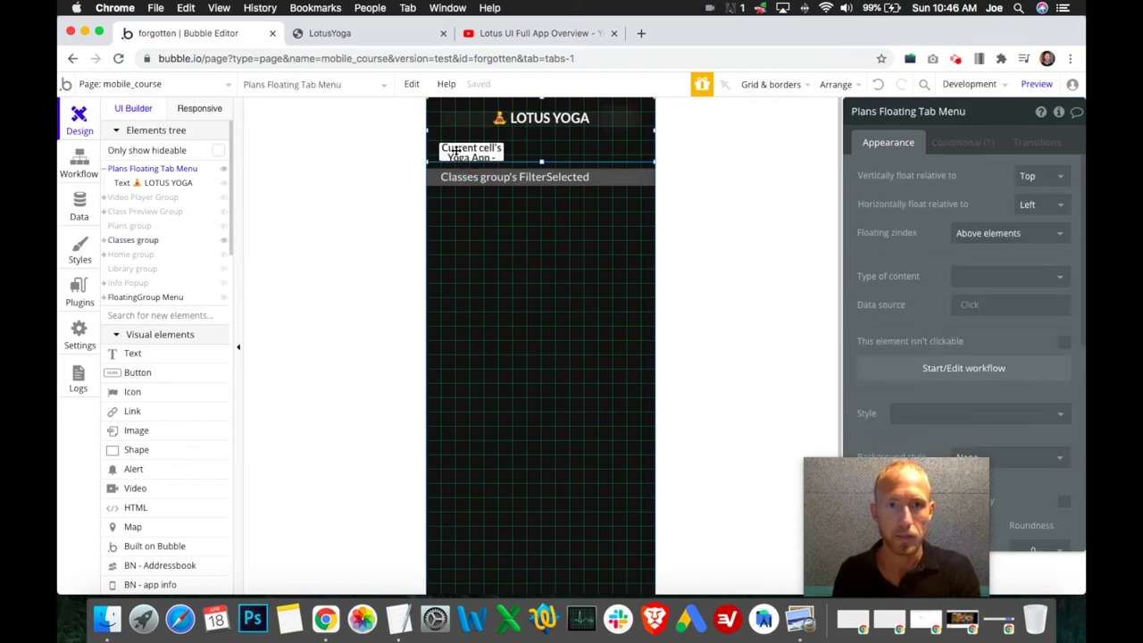
click(108, 242)
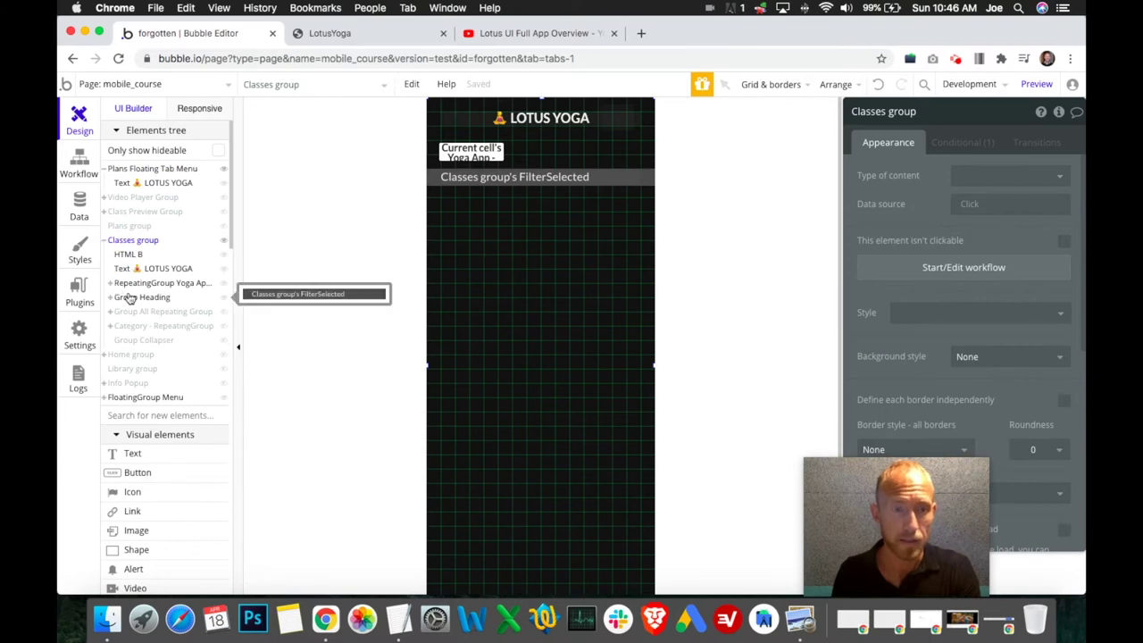
click(119, 295)
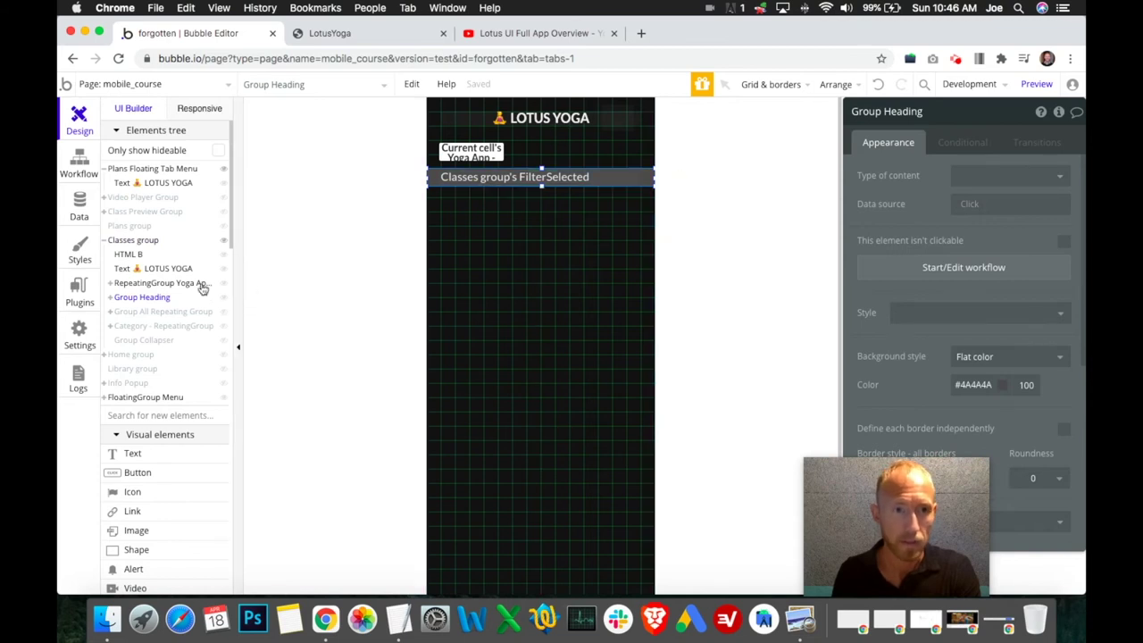
click(225, 302)
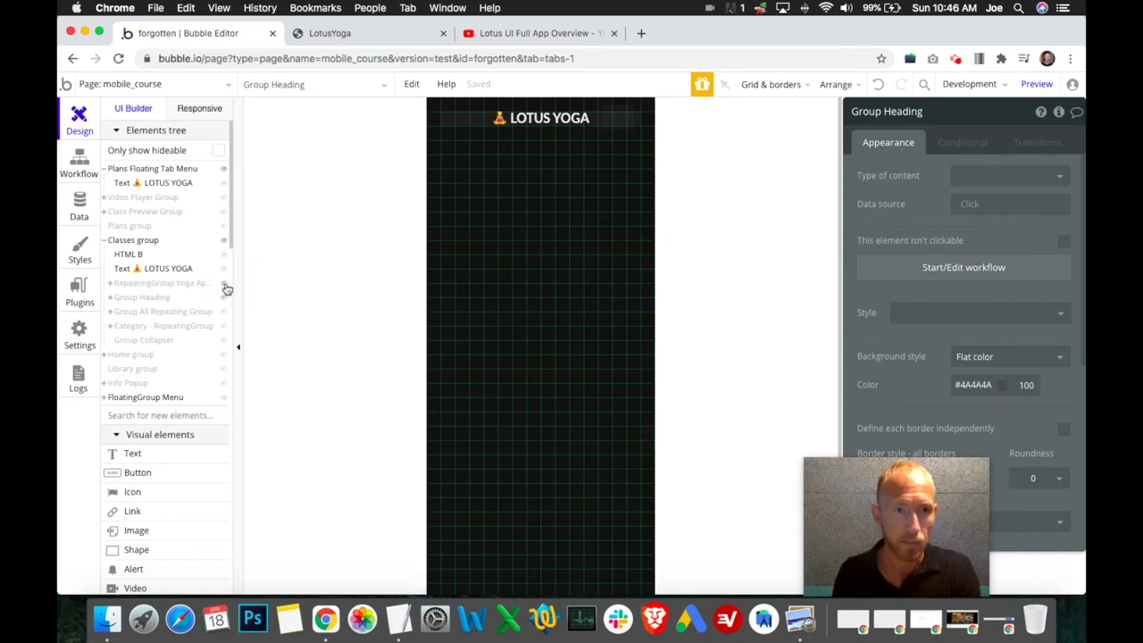
- Copy the category button from inside the Classes group's category repeating group
click(189, 286)
click(110, 283)
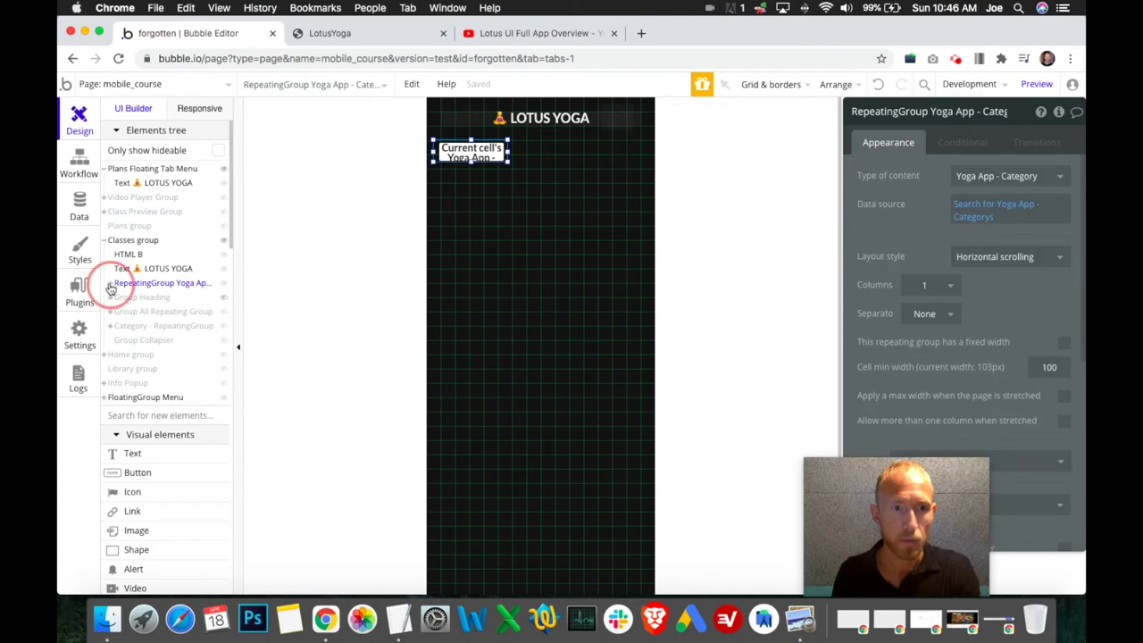
click(147, 298)
right_click(147, 301)
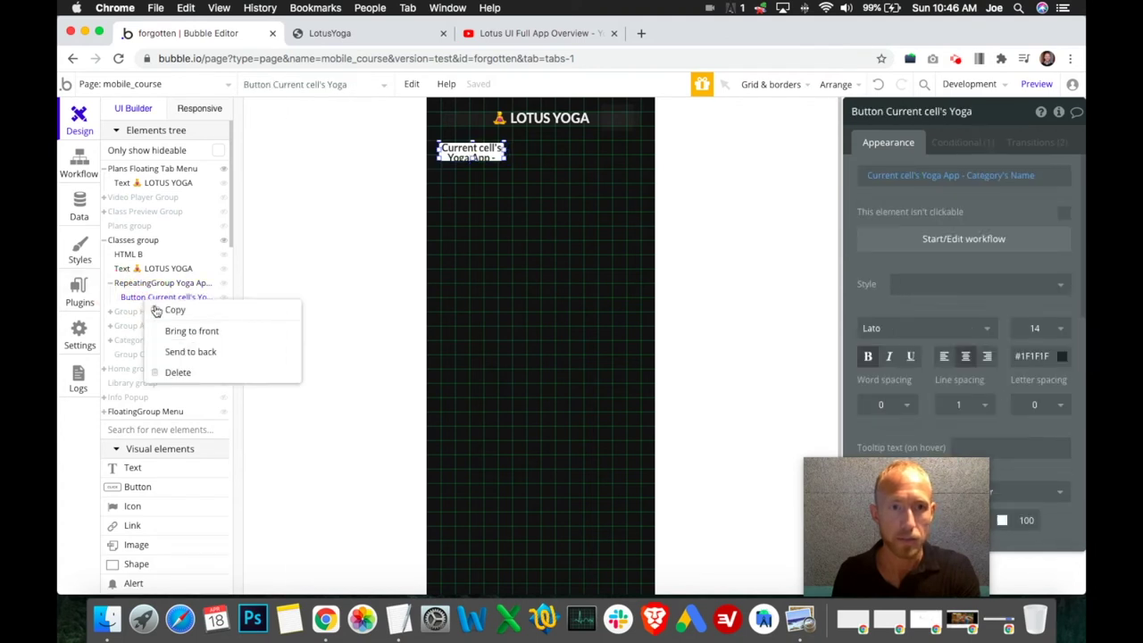
key(Escape)
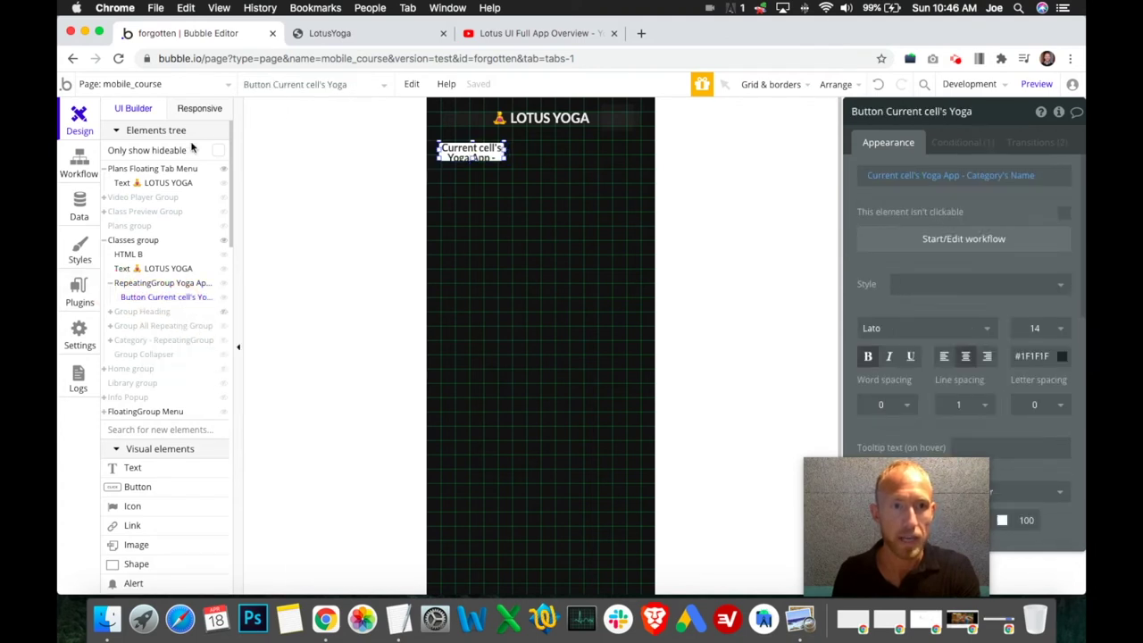
- Hide the Classes group, paste the copied button into the Plans Floating Tab Menu and place it below the title at X 20, Y 60
click(222, 242)
drag(179, 169, 474, 140)
right_click(474, 138)
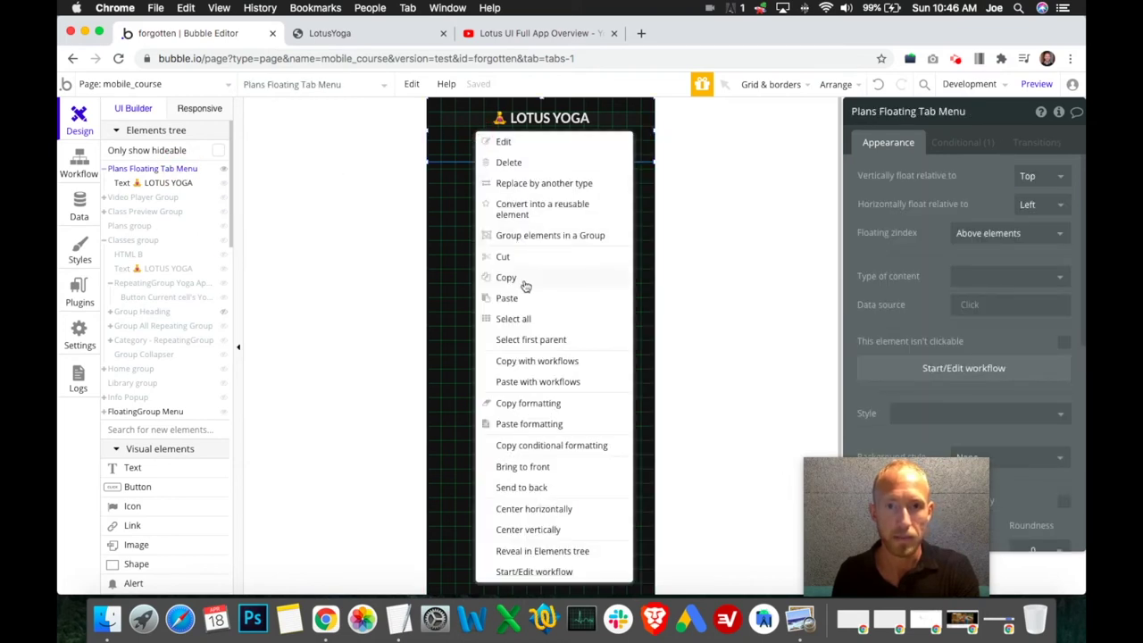
click(523, 297)
click(479, 154)
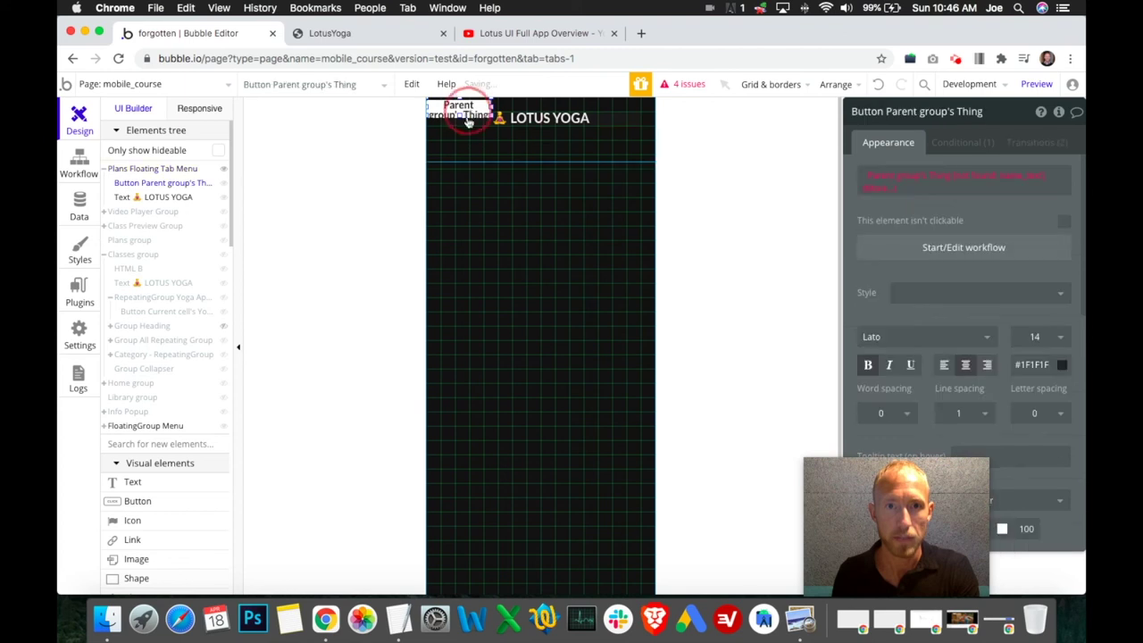
drag(481, 157, 475, 156)
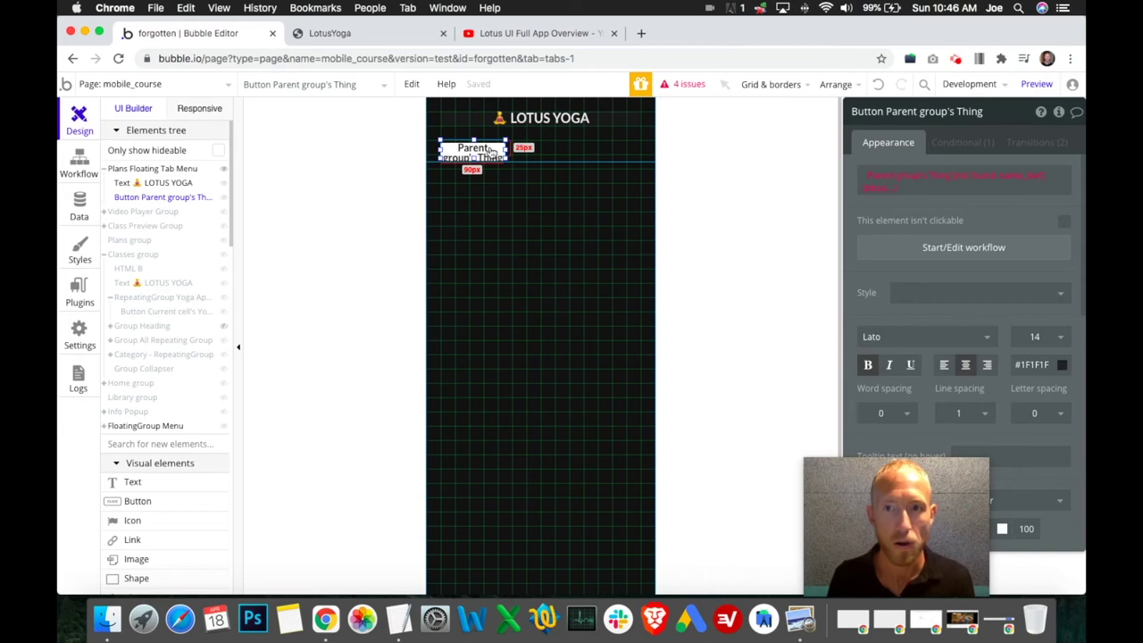
- Clear the pasted button's dynamic text expression and set its label to Joined
click(887, 193)
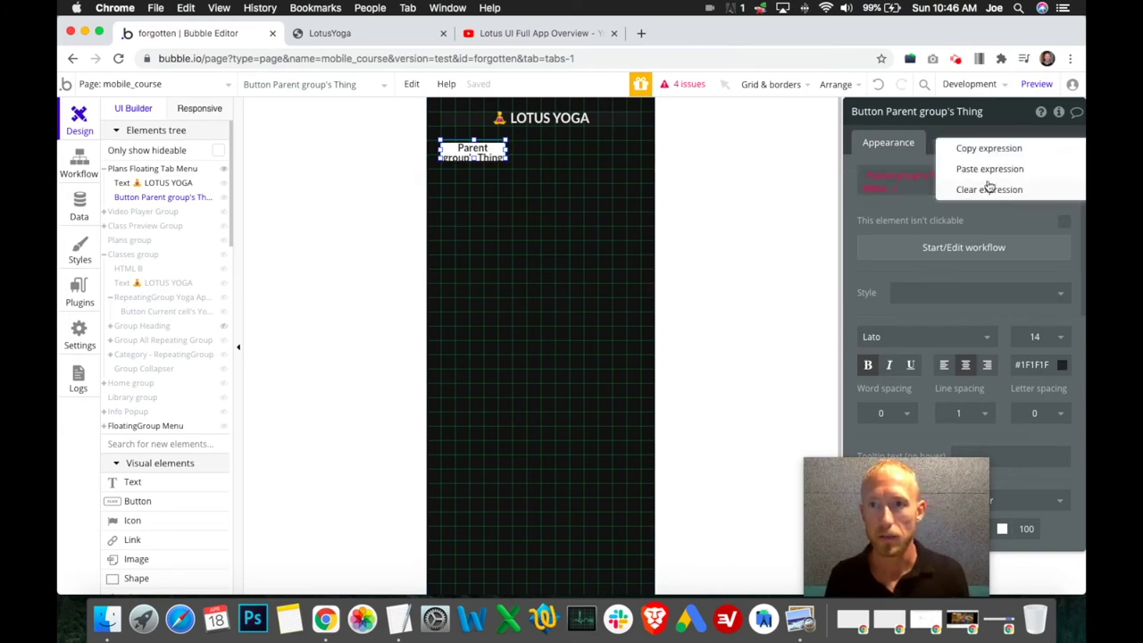
click(987, 189)
click(891, 176)
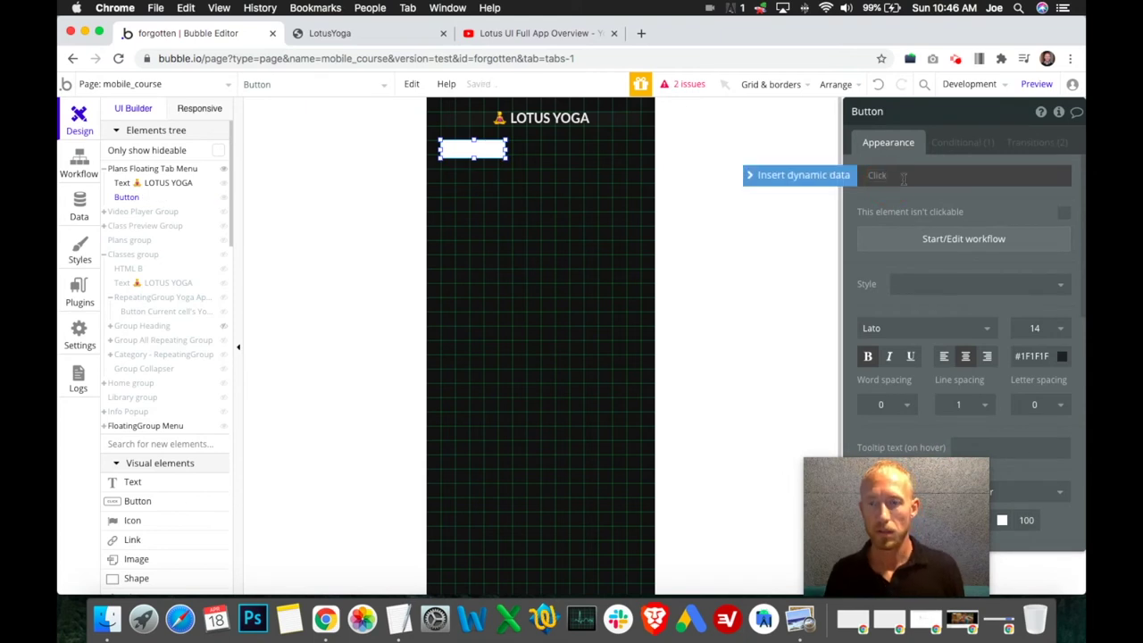
text(...edit me...)
text(...edit me...)
key(ctrl+a)
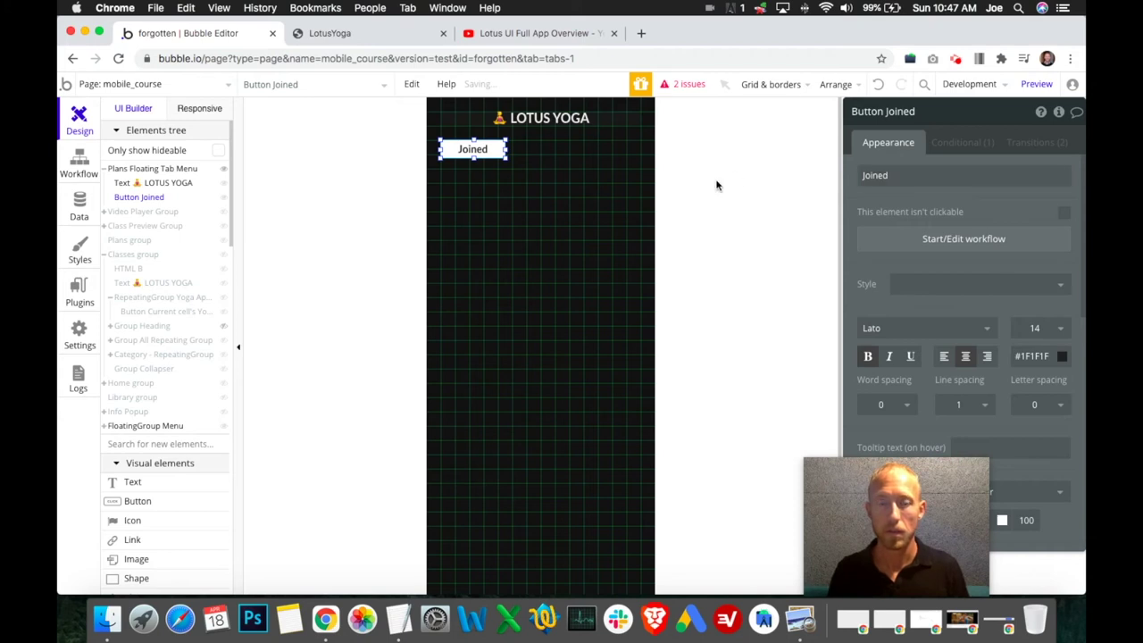
- Widen the Joined button and set its width to 150
drag(506, 148, 547, 147)
scroll(956, 366, down, 5)
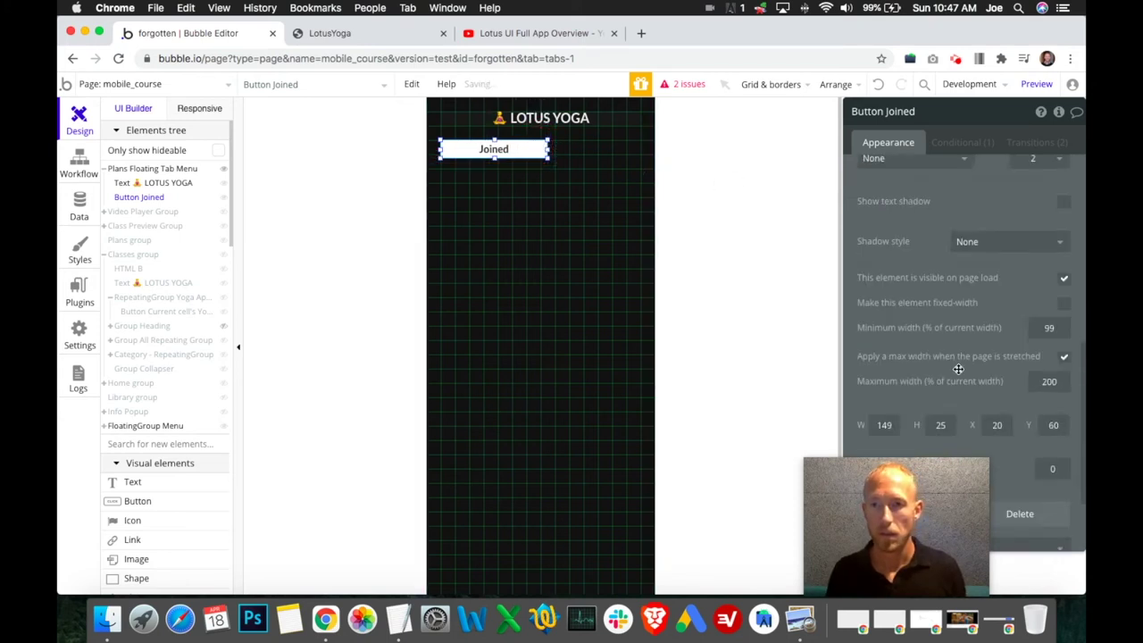
click(519, 152)
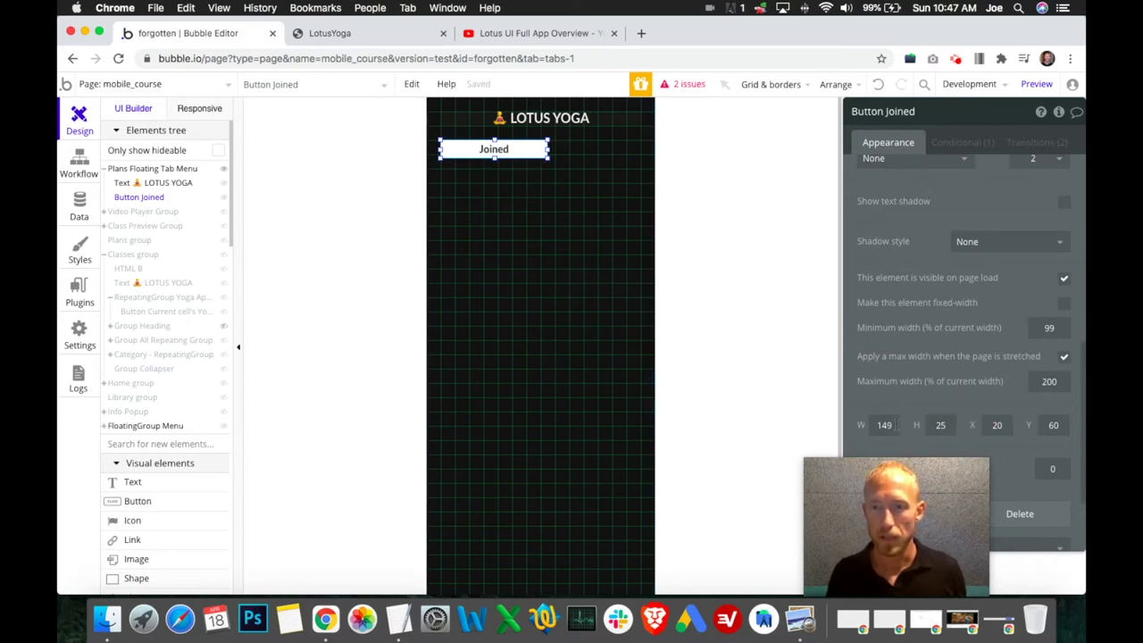
text(150)
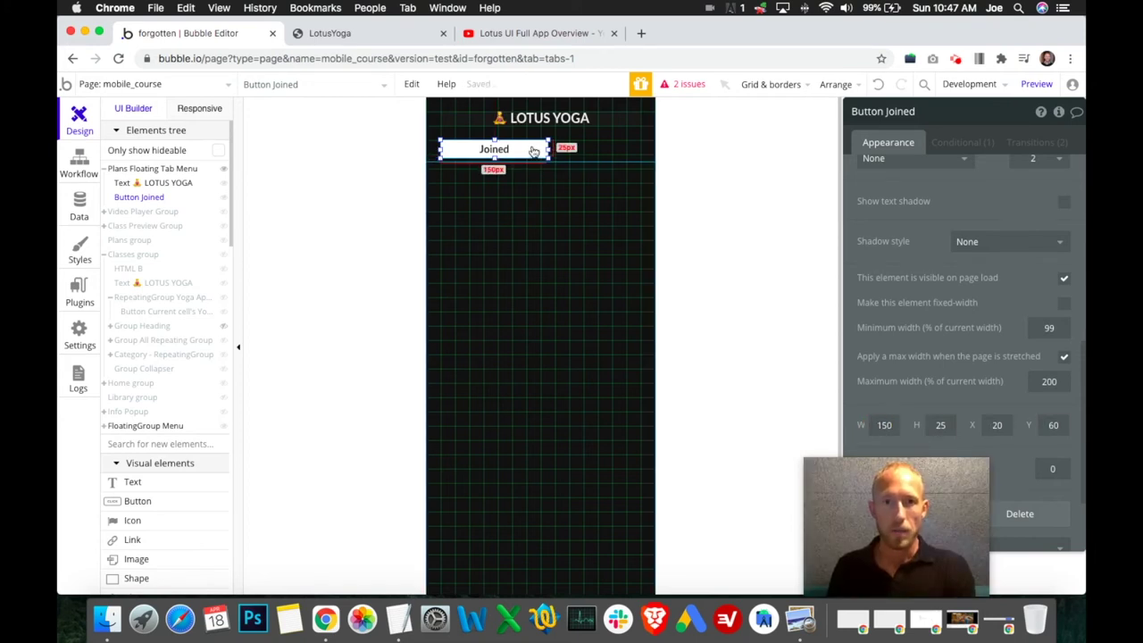
- Check the tab layout in the reference video and set the Joined button's width to 130
click(530, 35)
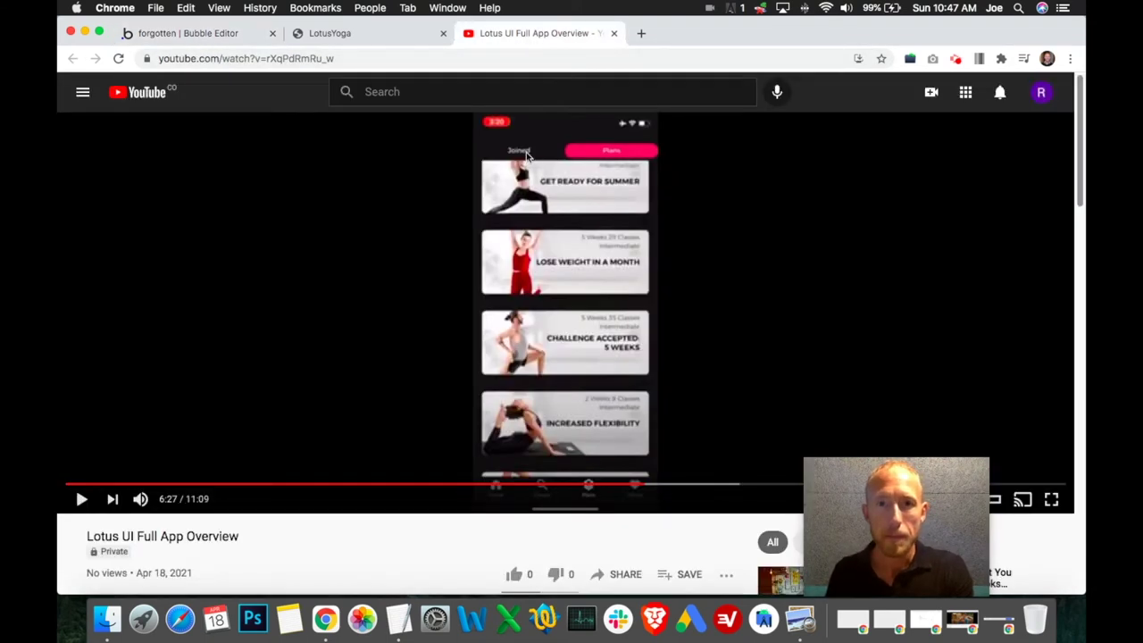
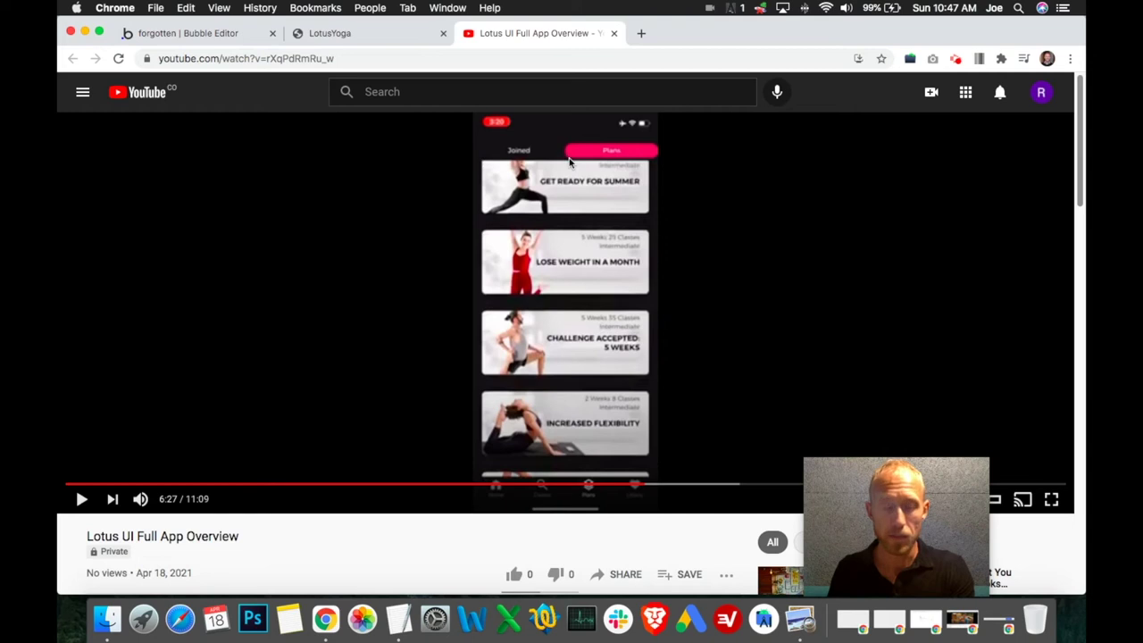
click(261, 34)
double_click(884, 426)
text(130)
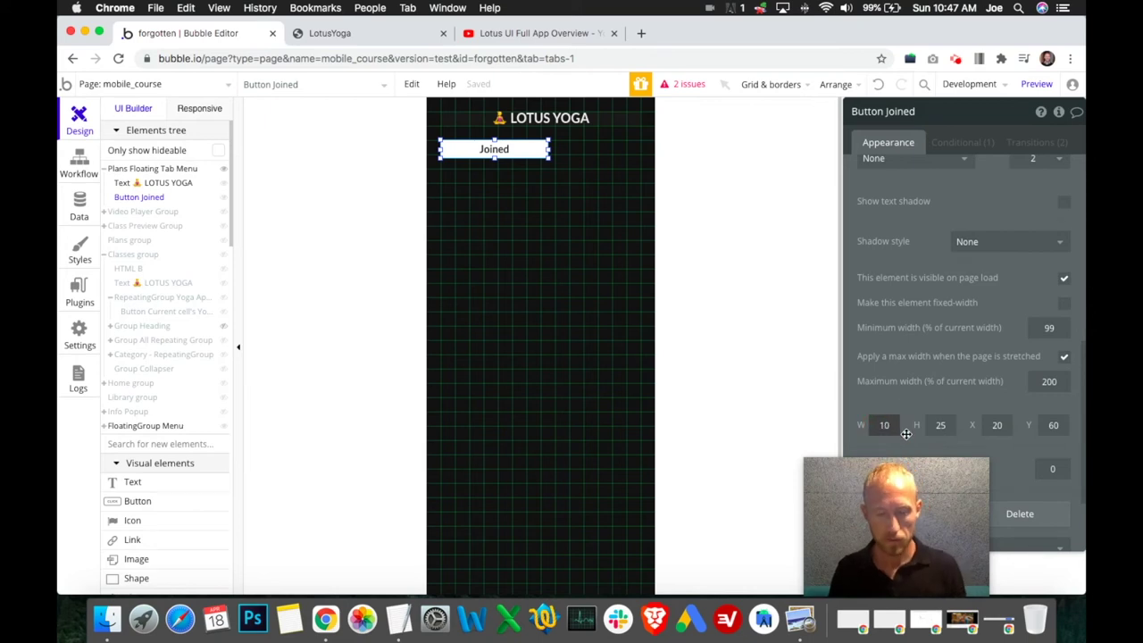
key(Return)
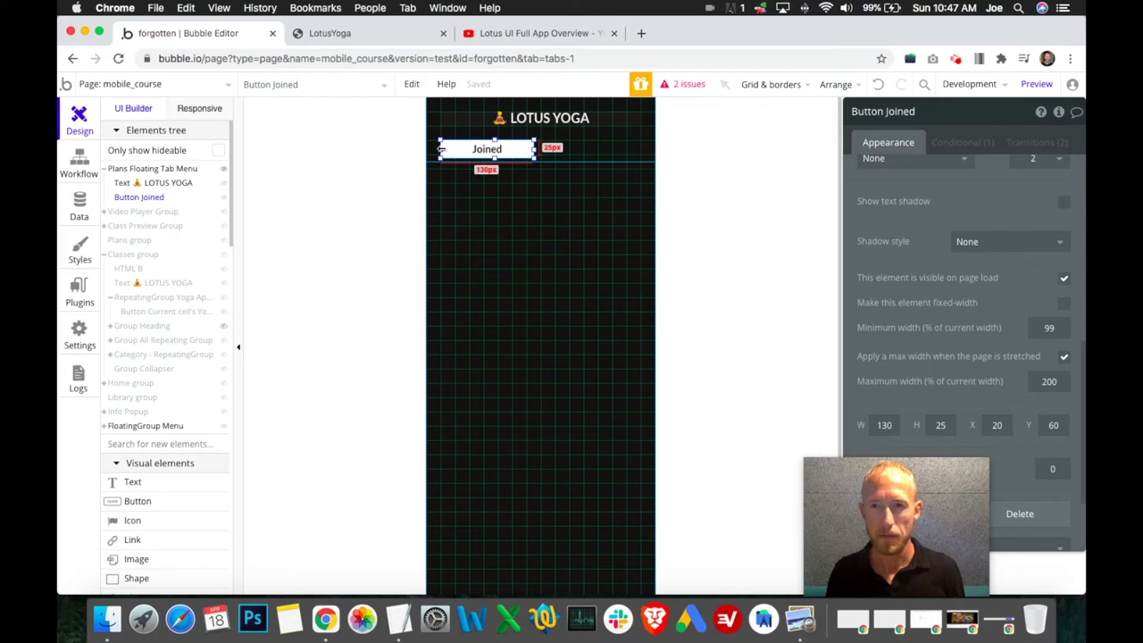
- Duplicate the Joined button and place the copy beside the original at X 170, Y 60
key(super+c)
key(super+v)
drag(543, 157, 633, 148)
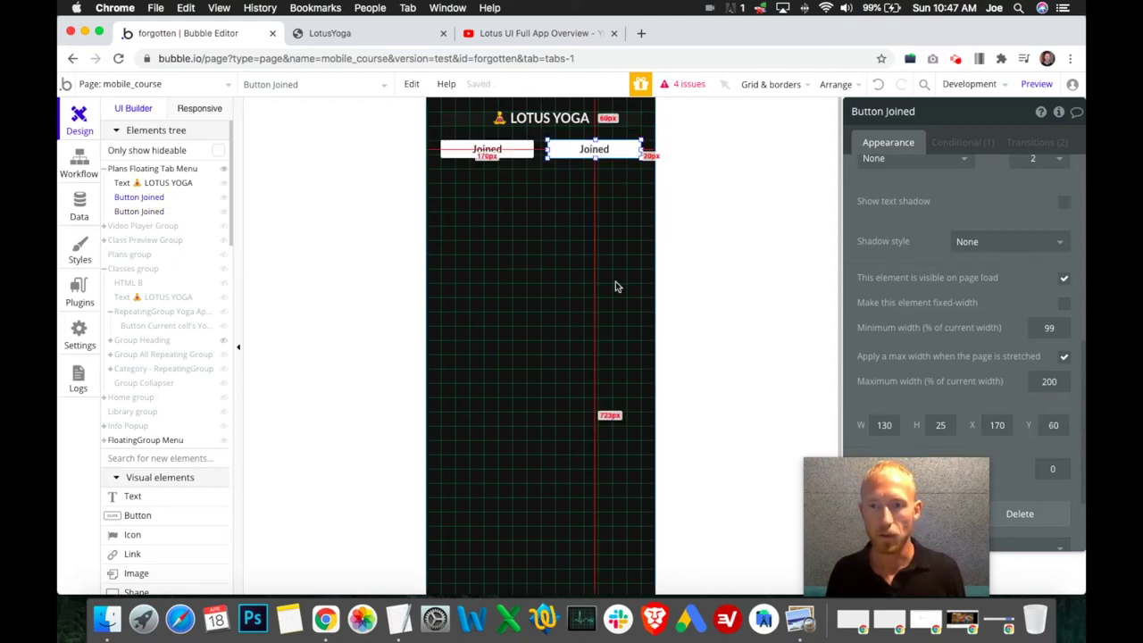
click(510, 150)
- Clear the condition expression on the duplicated Joined button
click(616, 154)
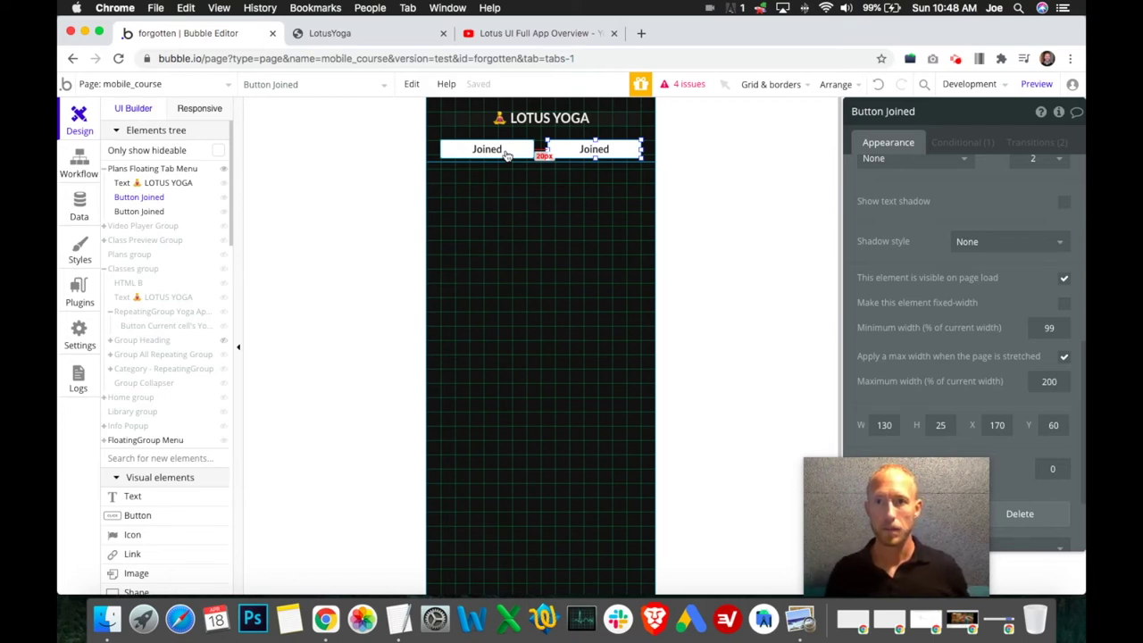
click(1004, 146)
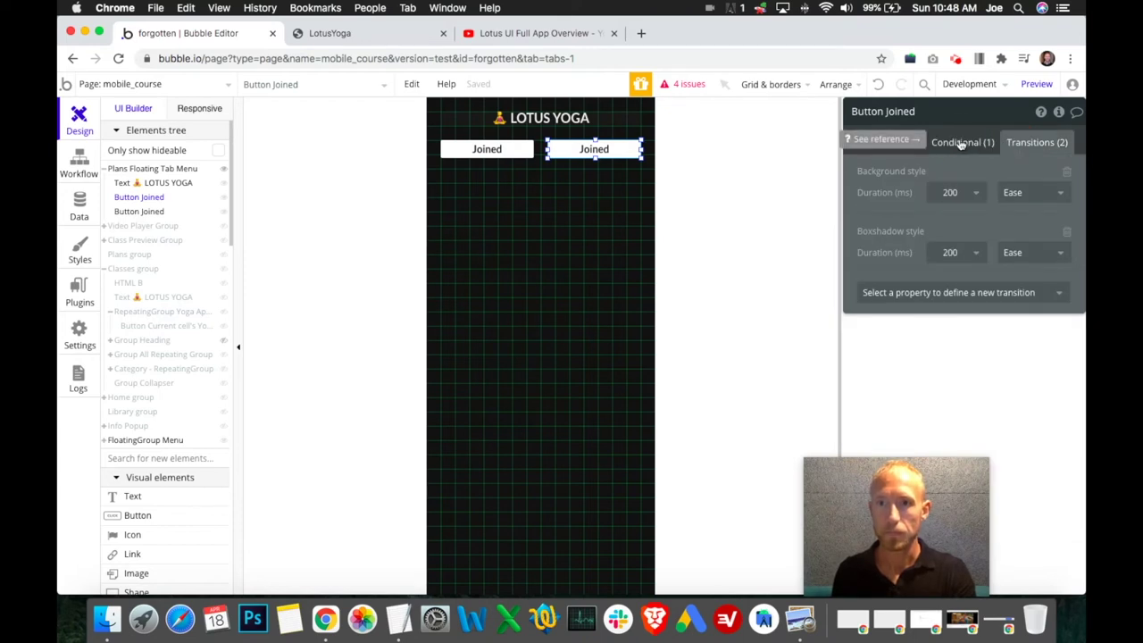
click(961, 144)
mouse_move(929, 204)
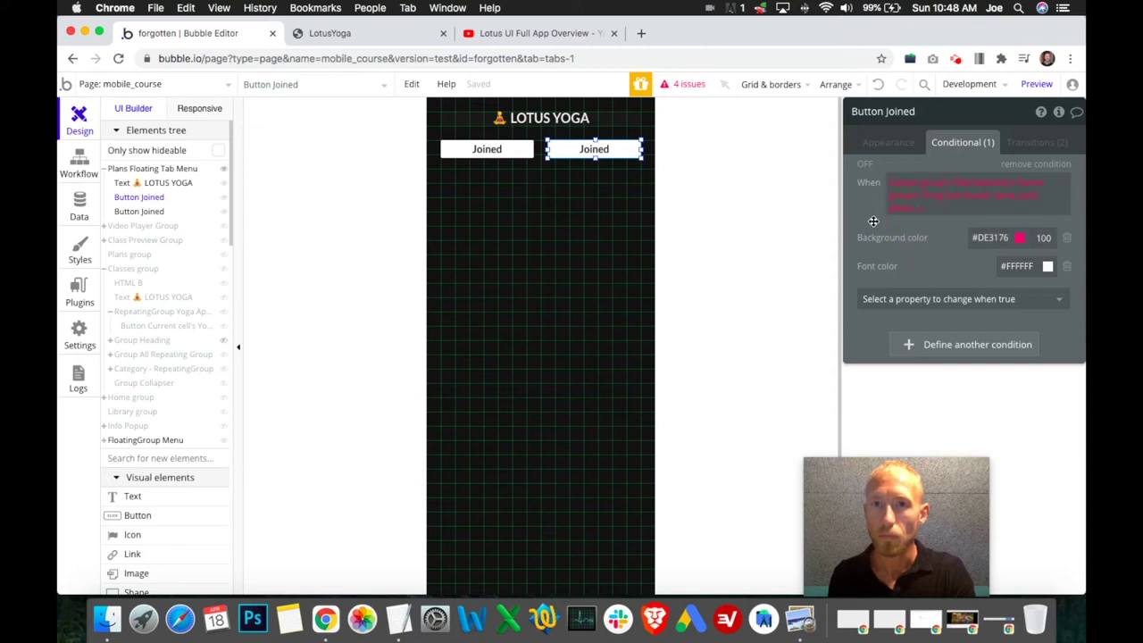
right_click(929, 199)
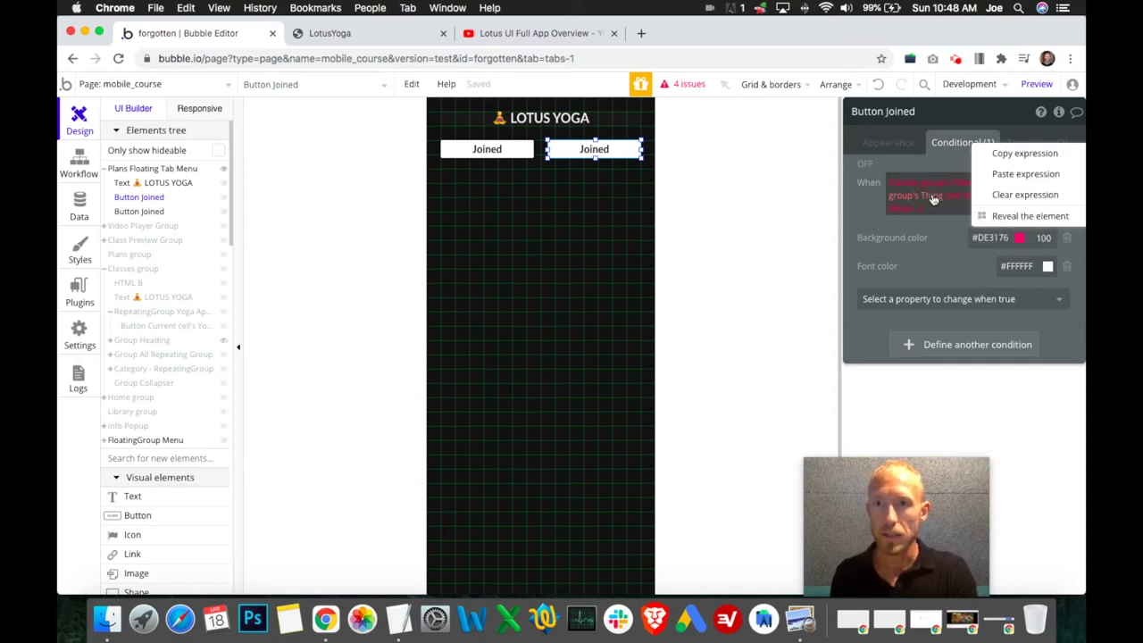
click(1009, 194)
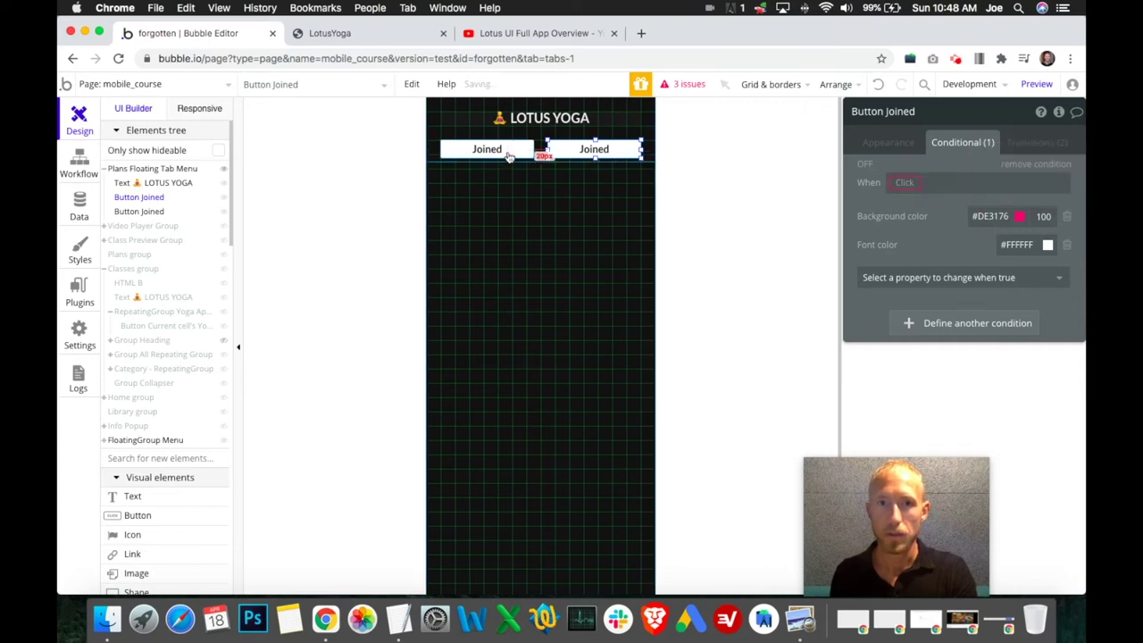
- Clear the condition expression on the original Joined button
click(507, 154)
right_click(507, 154)
key(Escape)
right_click(923, 195)
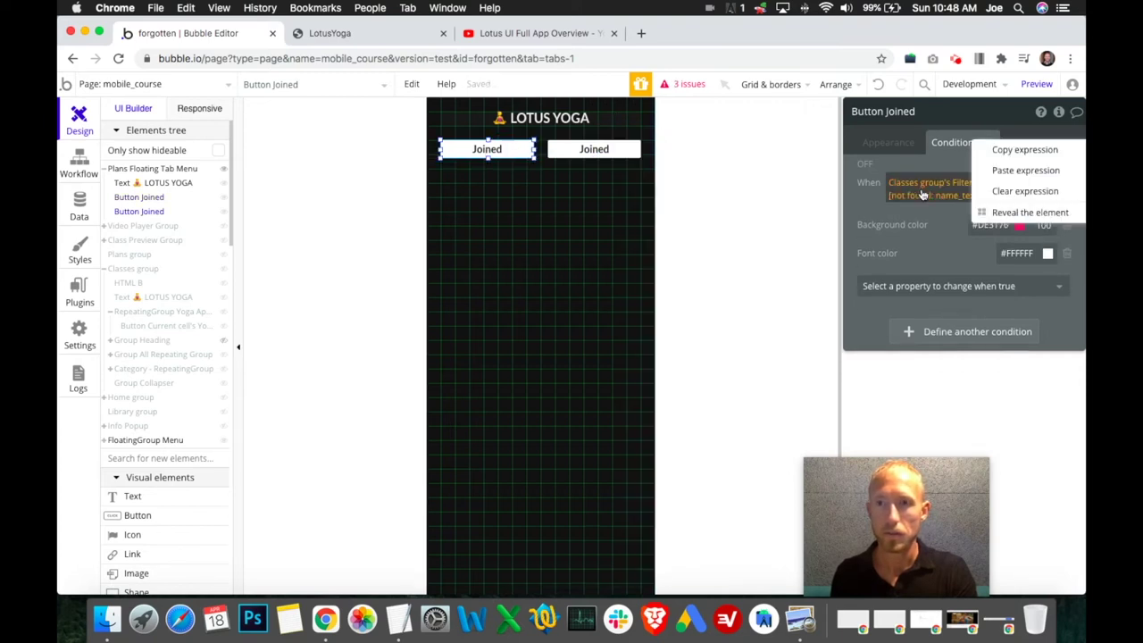
click(1012, 195)
- Set the duplicated button's label to Plans and check the tab names in the reference video
click(594, 150)
double_click(594, 149)
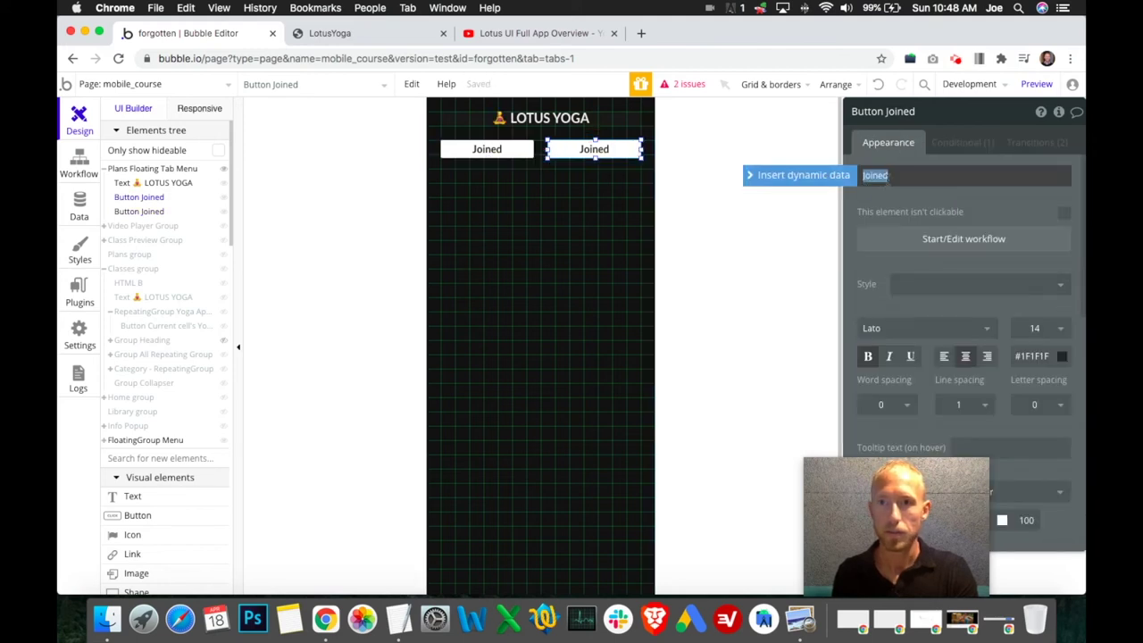
text(Flans)
click(536, 33)
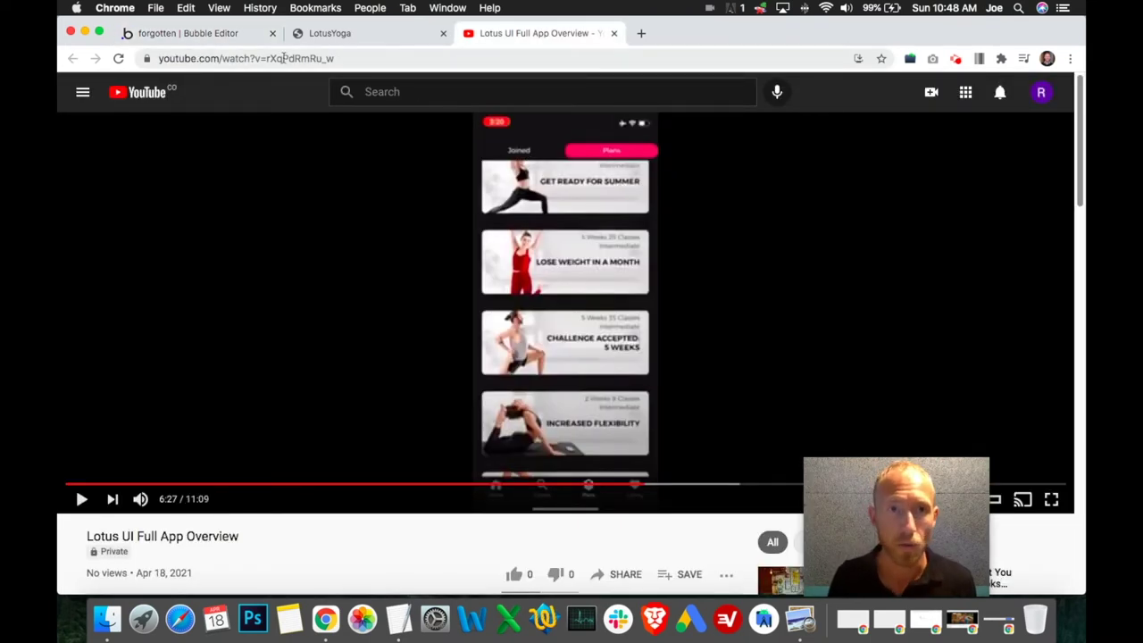
click(188, 33)
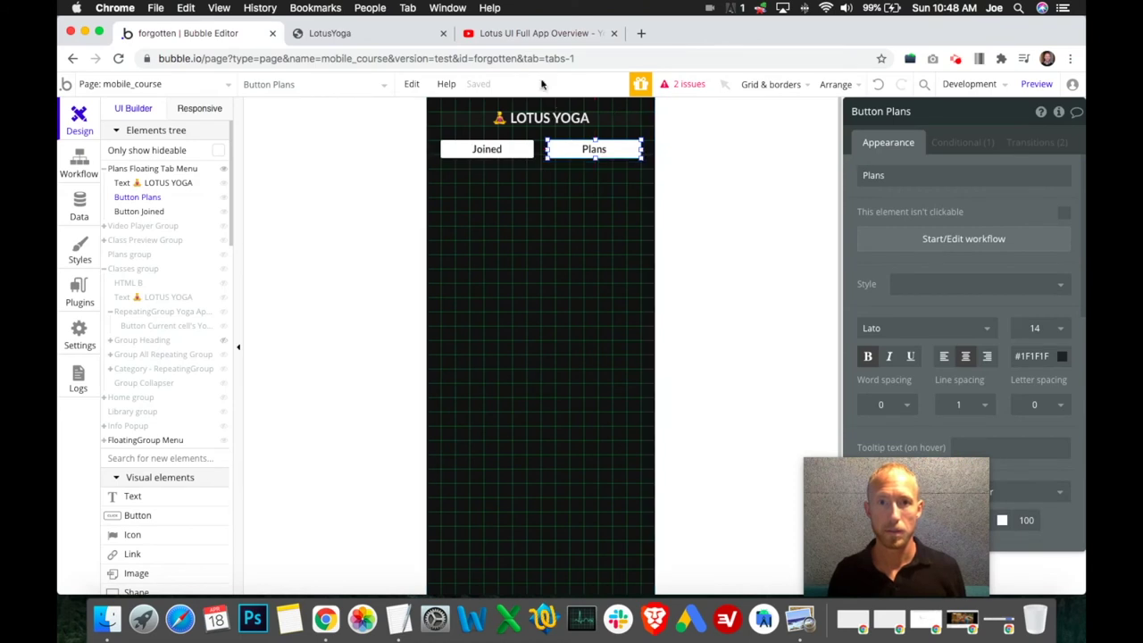
- Check the inactive tab's look in the reference video and set the Joined button's background style to None
click(525, 154)
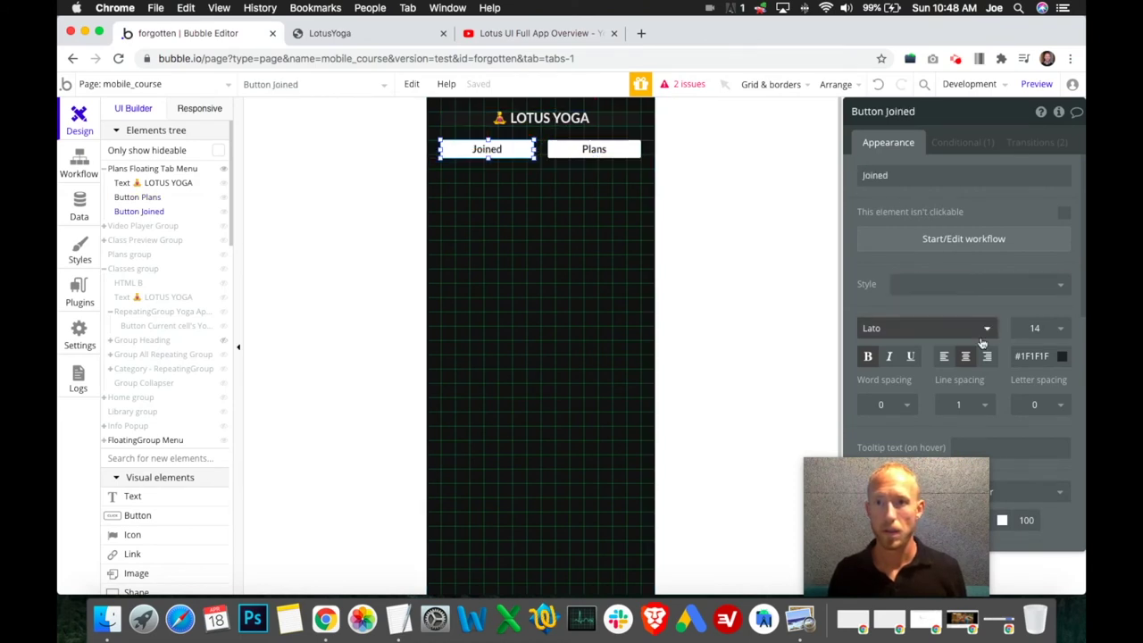
scroll(983, 342, down, 5)
click(536, 33)
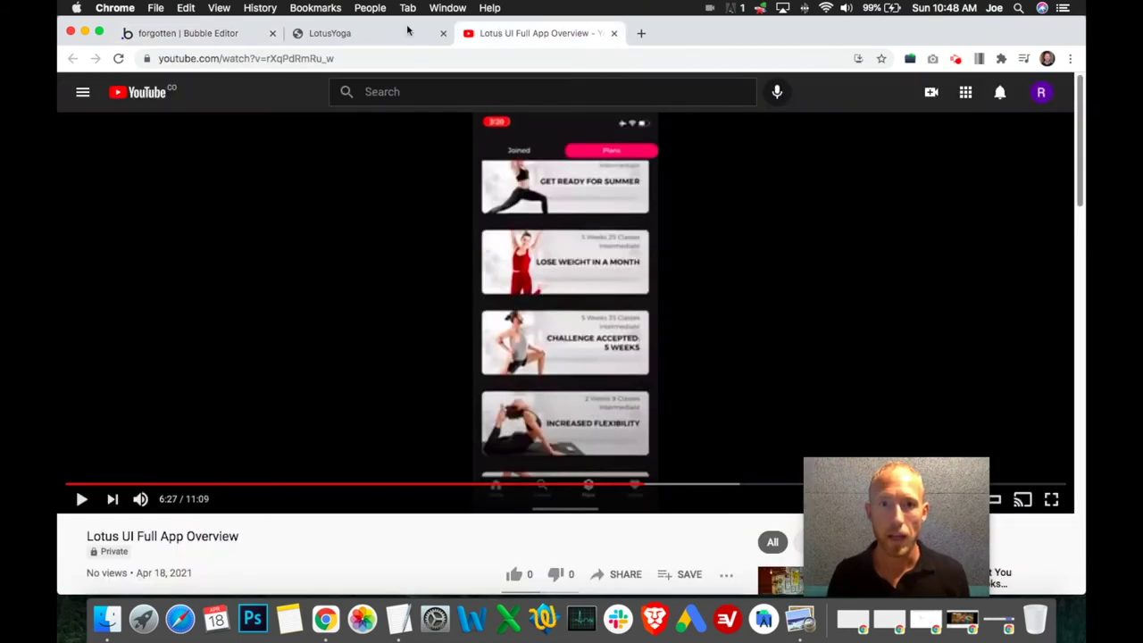
click(224, 33)
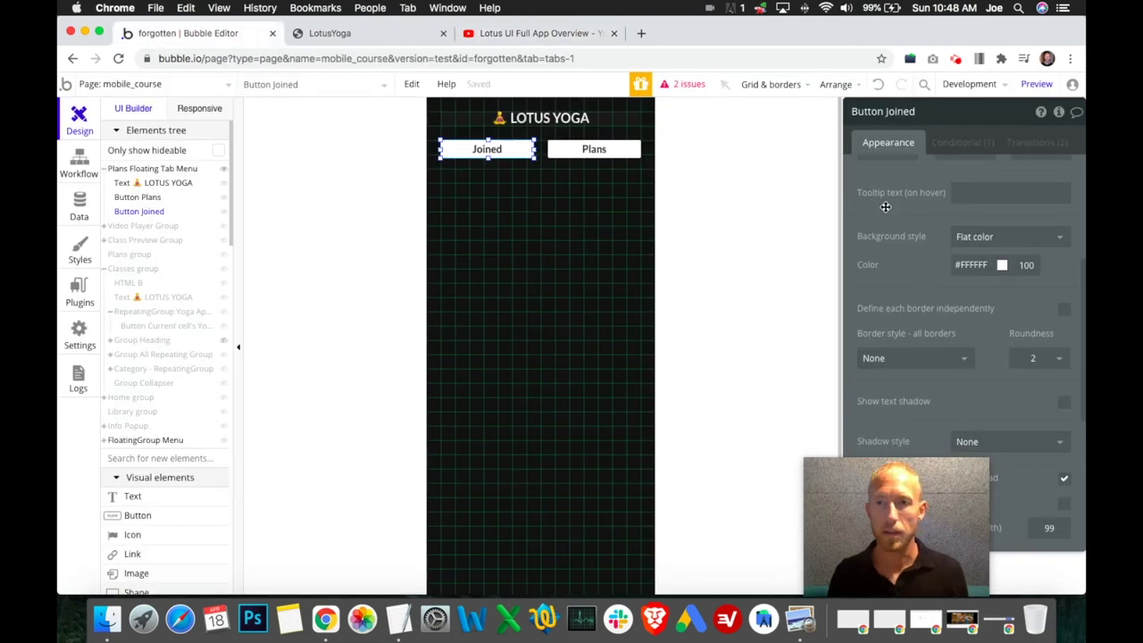
click(976, 239)
click(971, 259)
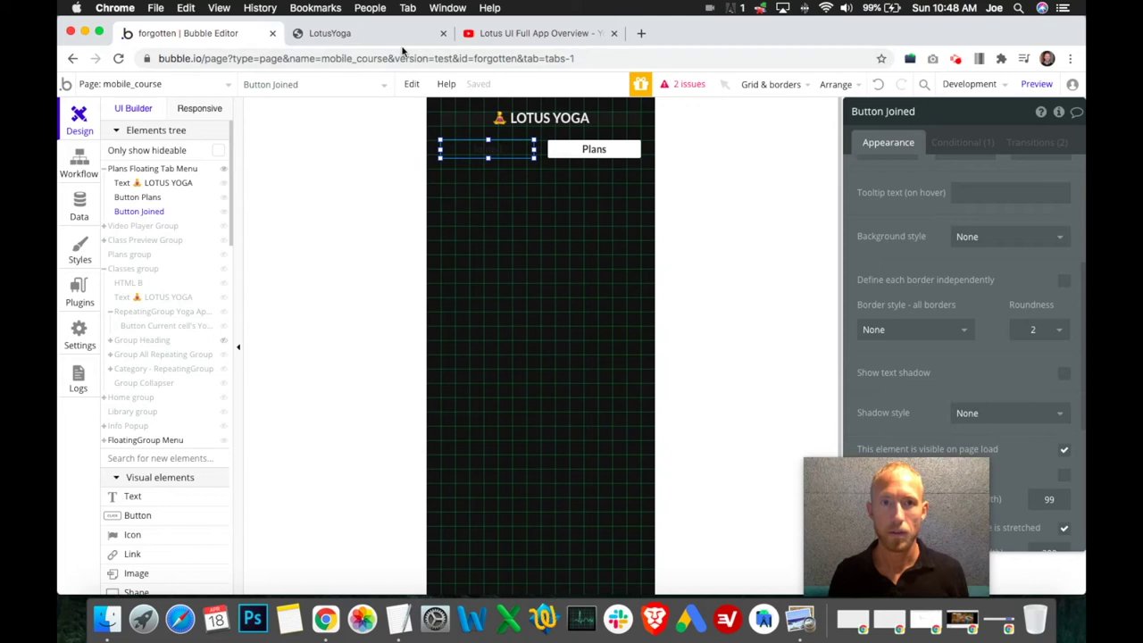
- Set the Joined button's font color to white, #FFFFFF
scroll(883, 185, up, 5)
click(1034, 356)
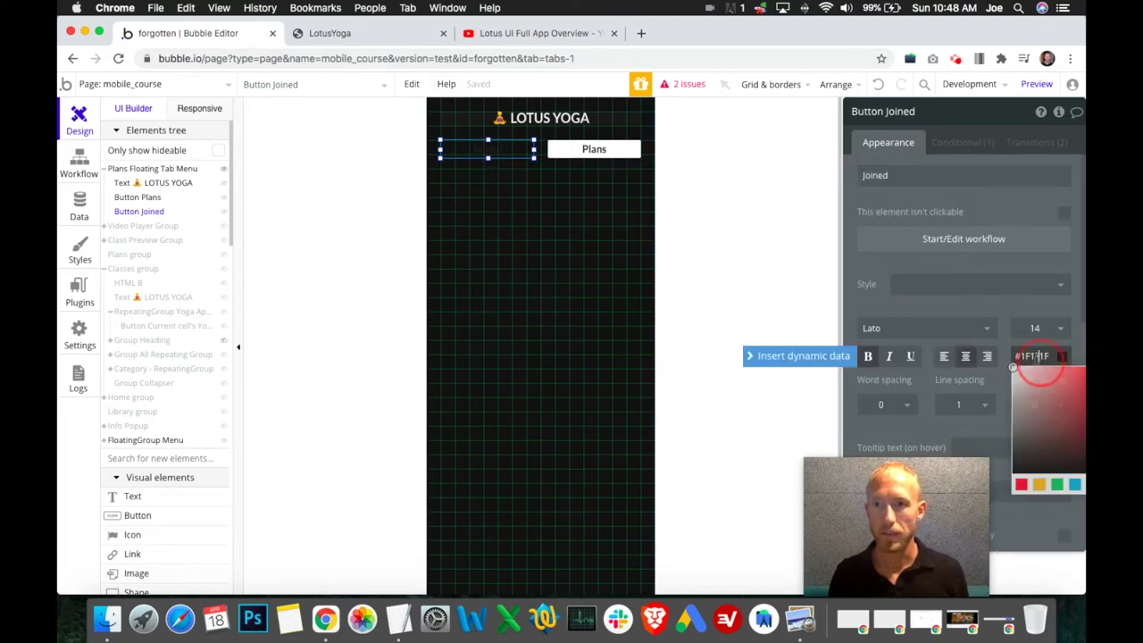
drag(973, 376, 948, 369)
click(879, 306)
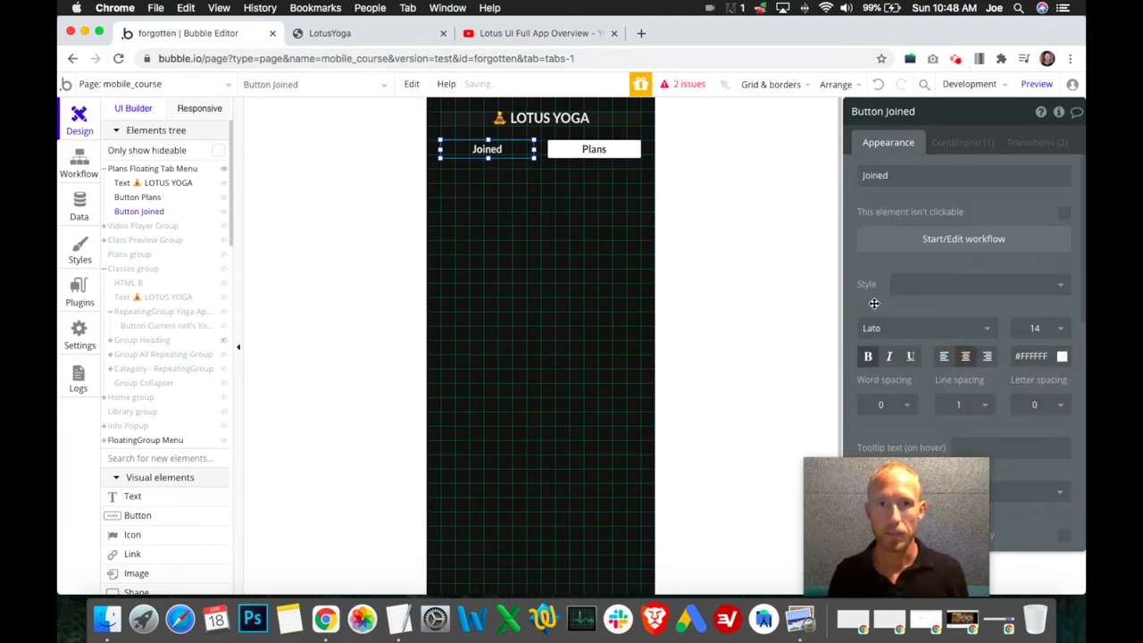
- Copy the background color #DE3176 from the Plans button's condition and apply it as the button's default background color
click(617, 151)
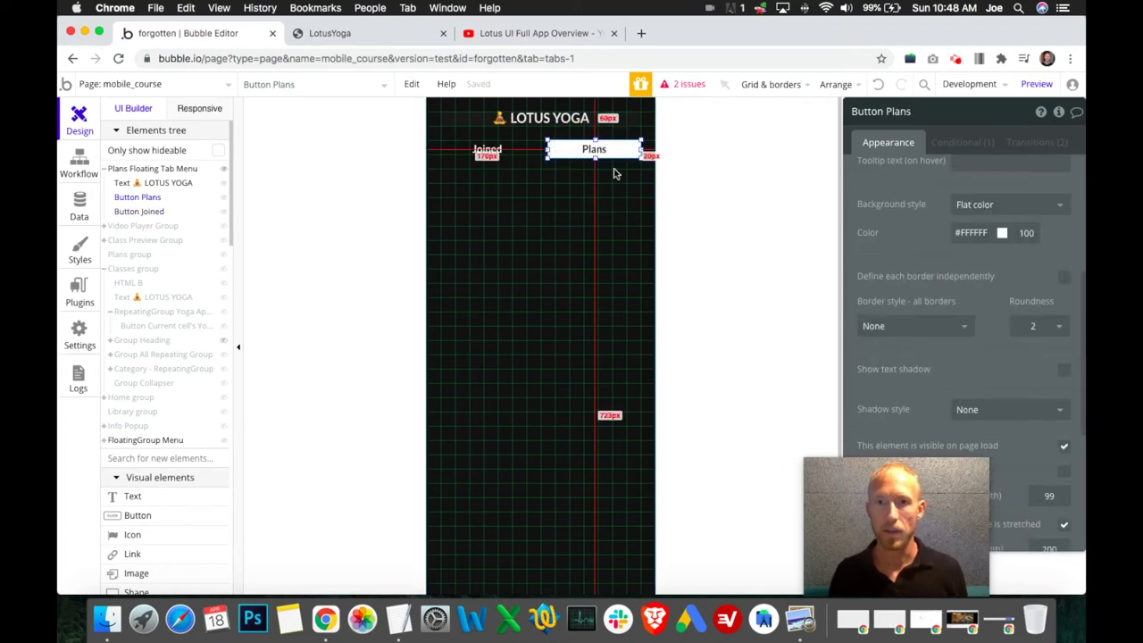
click(961, 143)
double_click(994, 216)
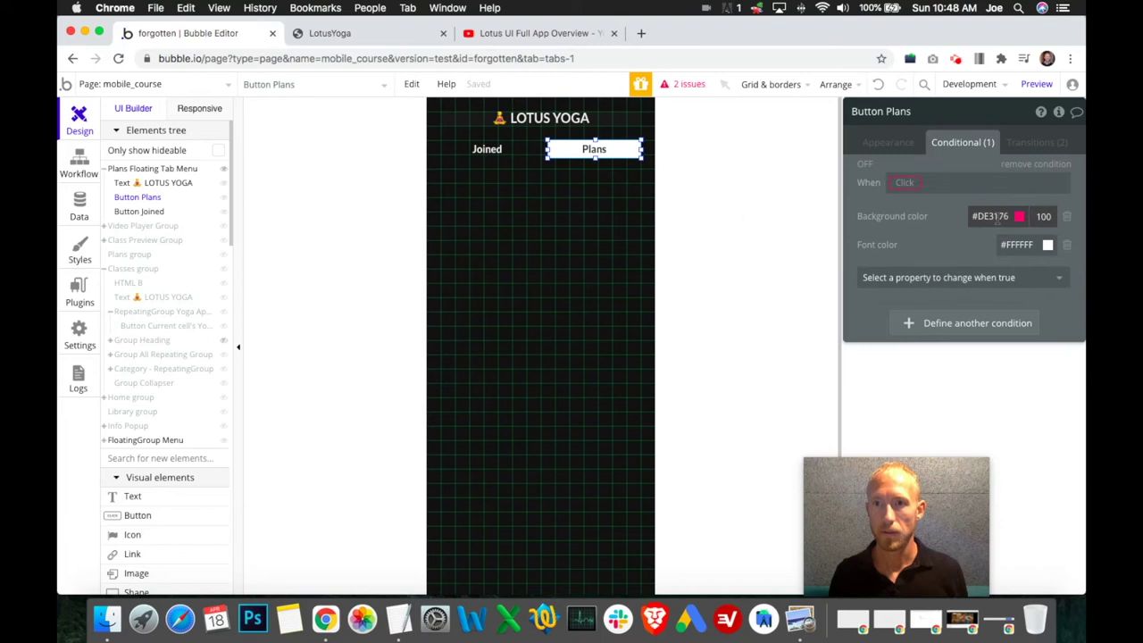
click(888, 143)
scroll(998, 331, down, 5)
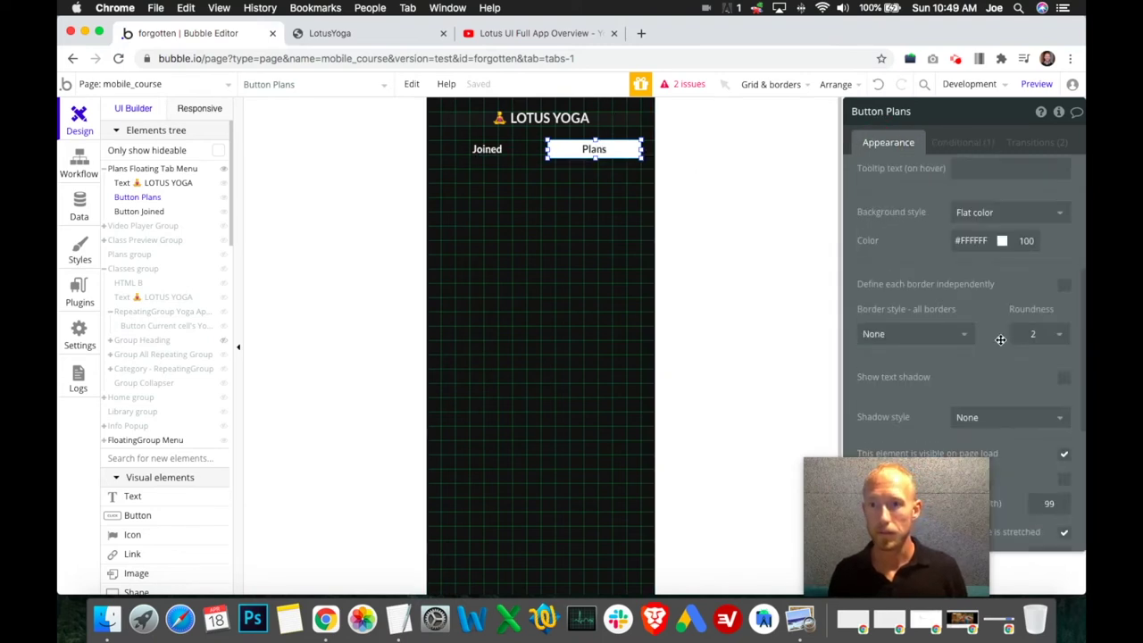
click(971, 241)
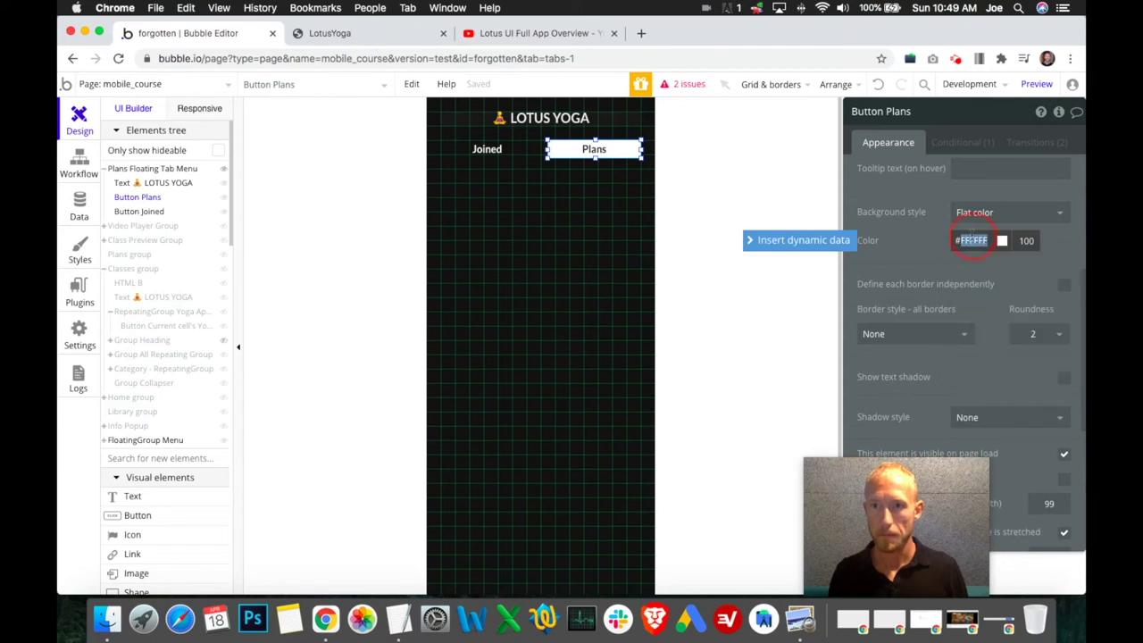
double_click(972, 239)
key(super+v)
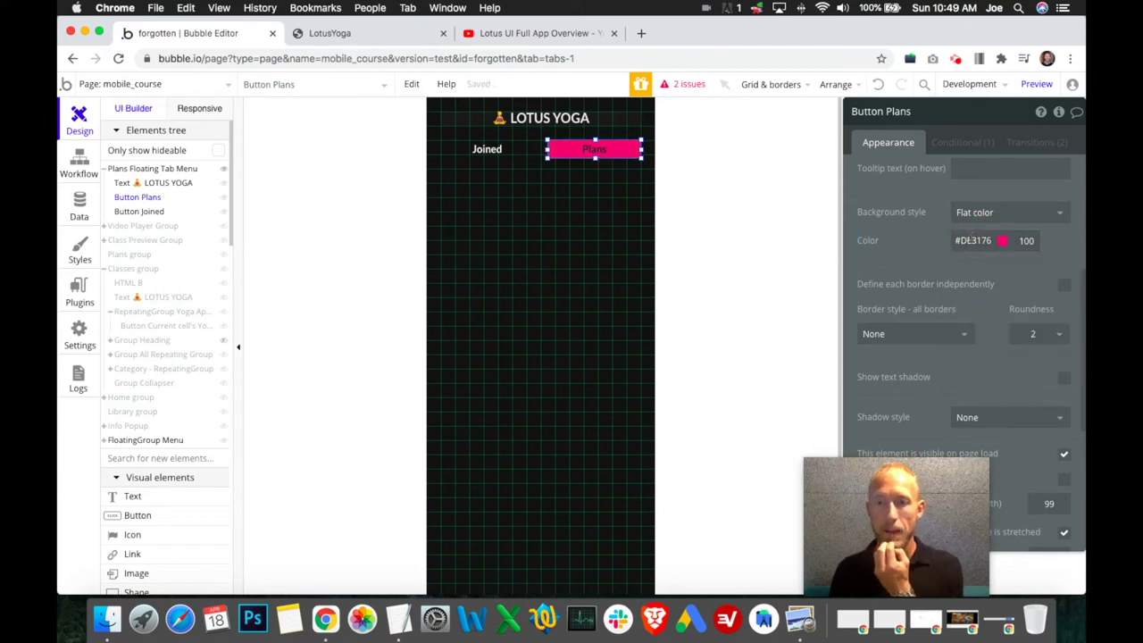
- Set the Plans button's font color to #FFFFFF
scroll(934, 246, up, 5)
click(1035, 354)
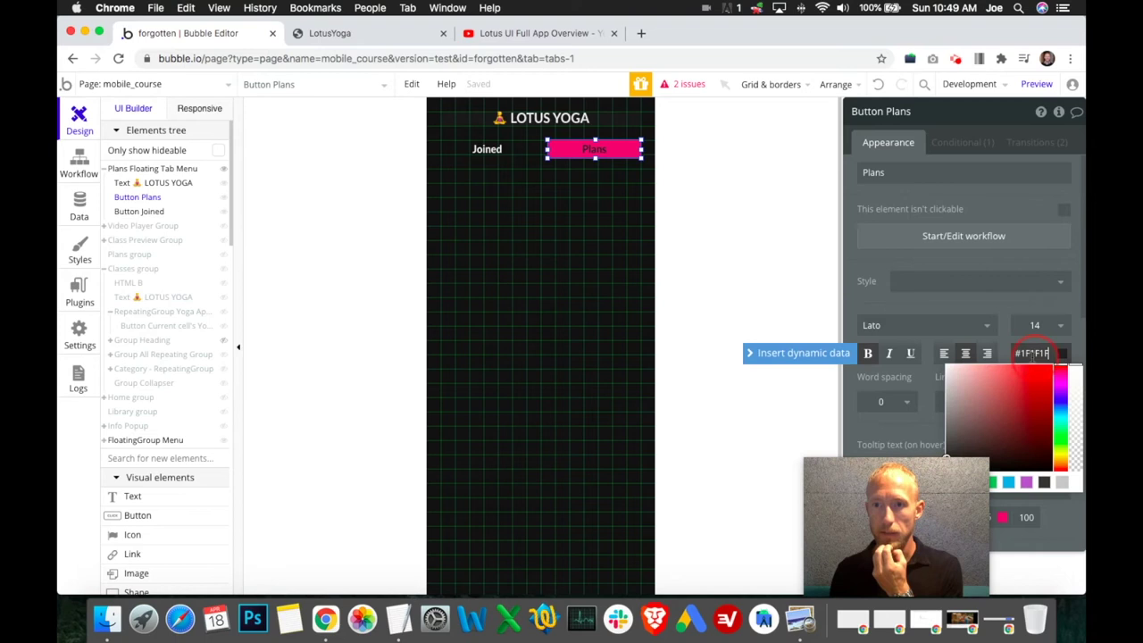
text(#FFFFFF)
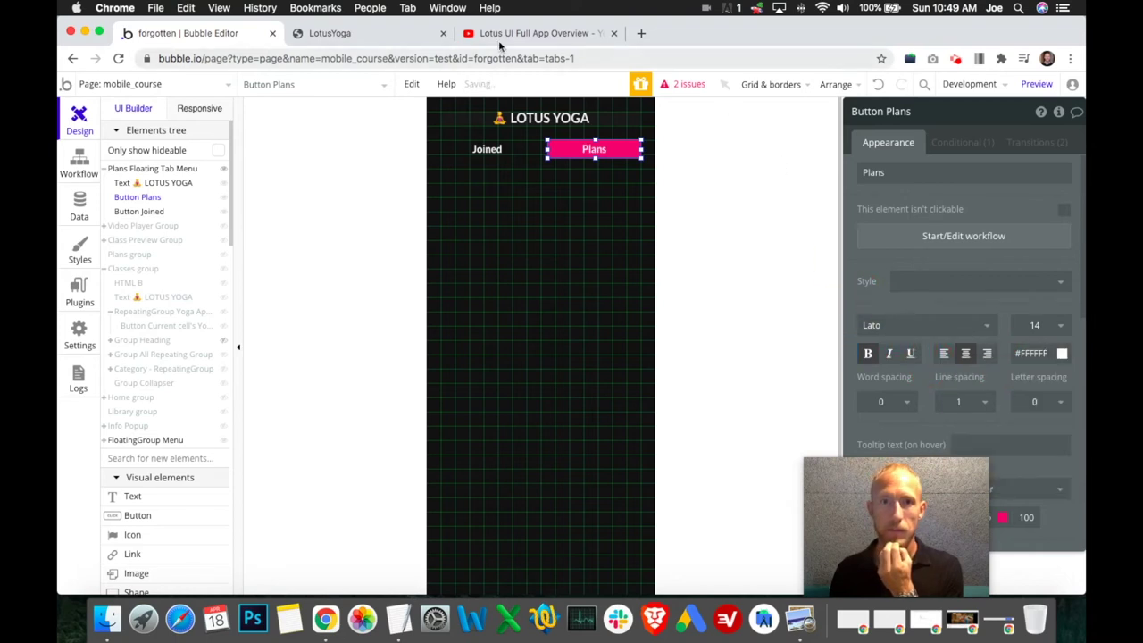
- Compare the tab labels with the reference video and remove the bold formatting from the Plans and Joined buttons
click(366, 33)
click(475, 33)
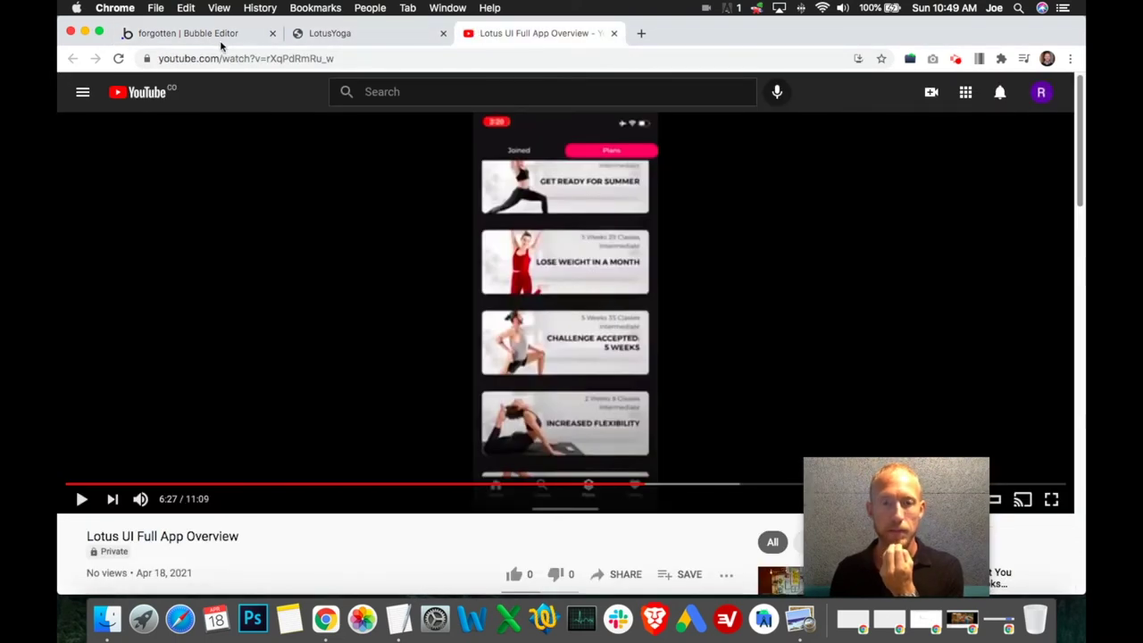
click(187, 33)
click(889, 354)
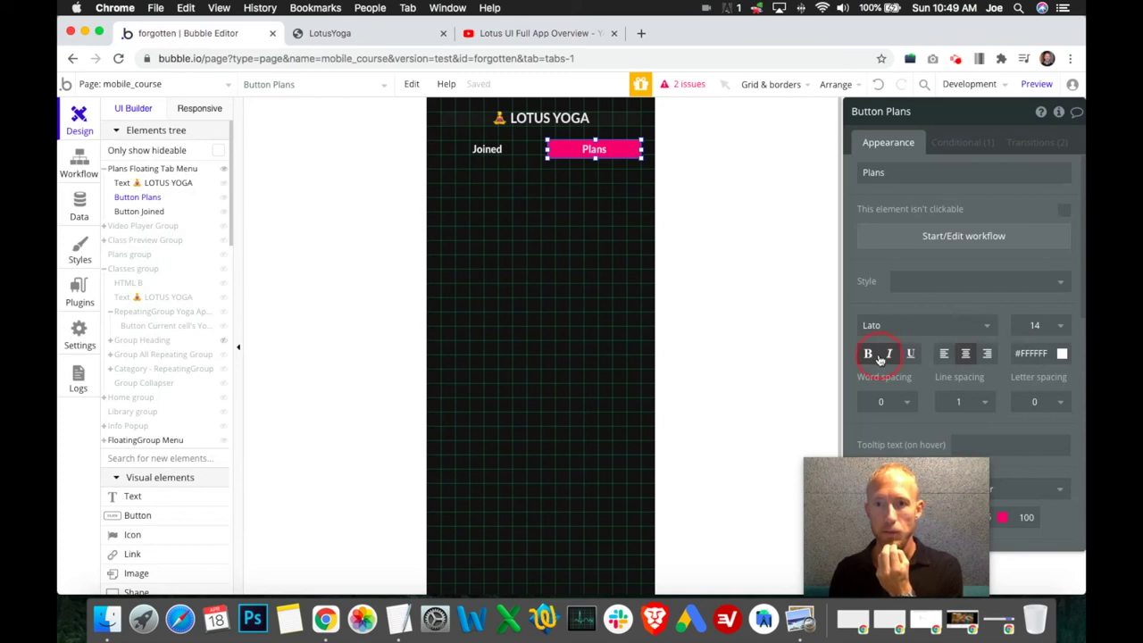
click(889, 356)
click(491, 150)
click(868, 356)
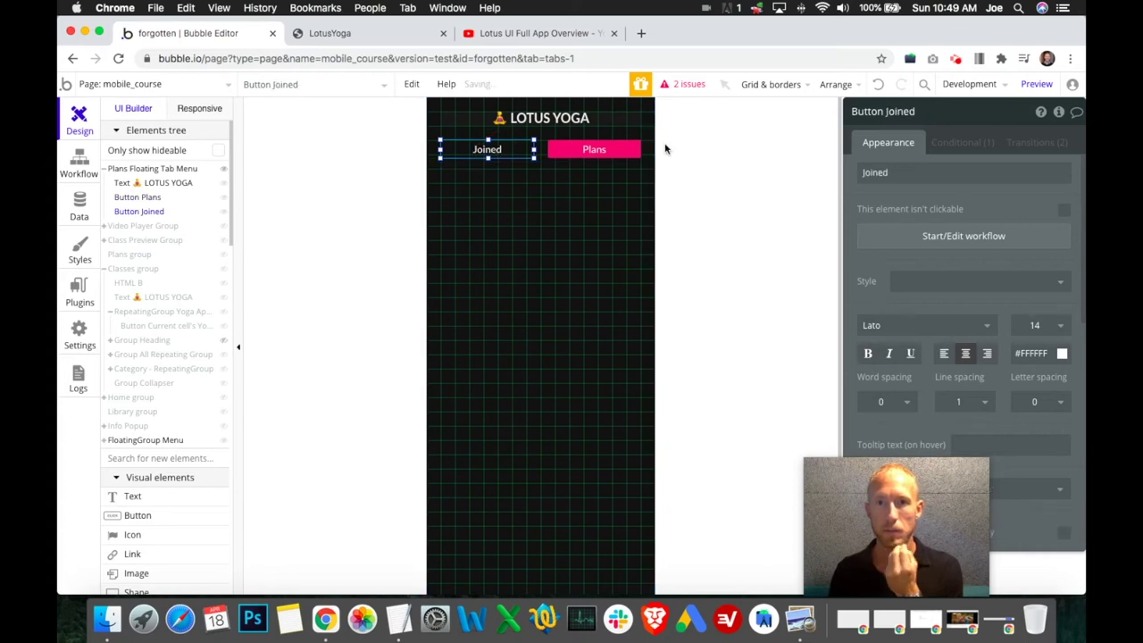
- Set the Plans button's corner roundness to 10 and view the button deselected
click(612, 149)
scroll(971, 307, down, 10)
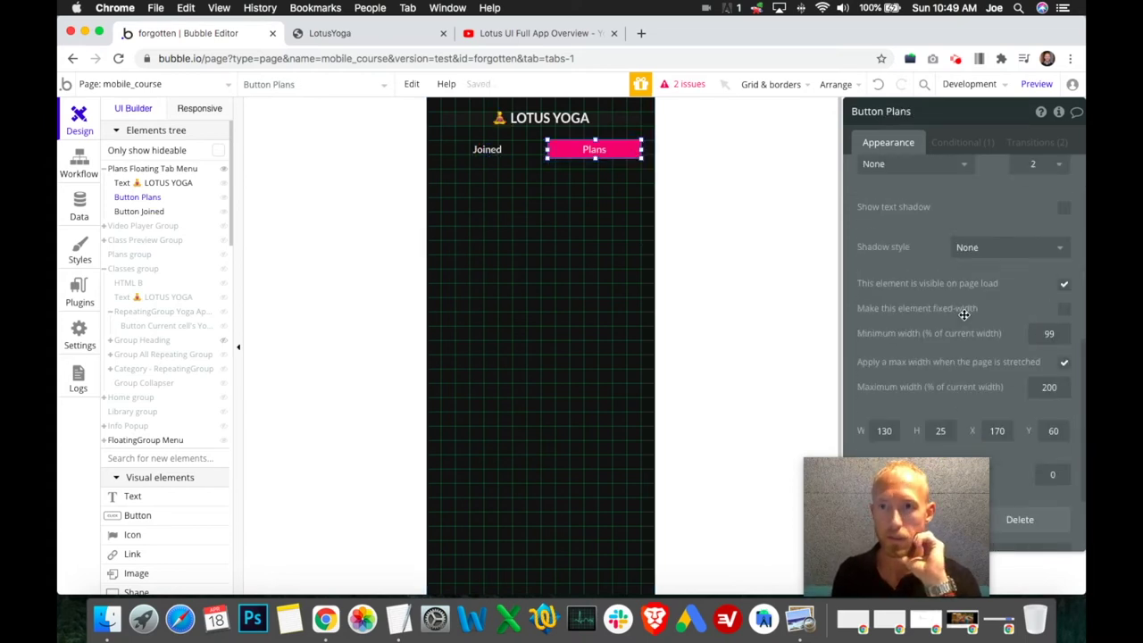
scroll(988, 310, up, 5)
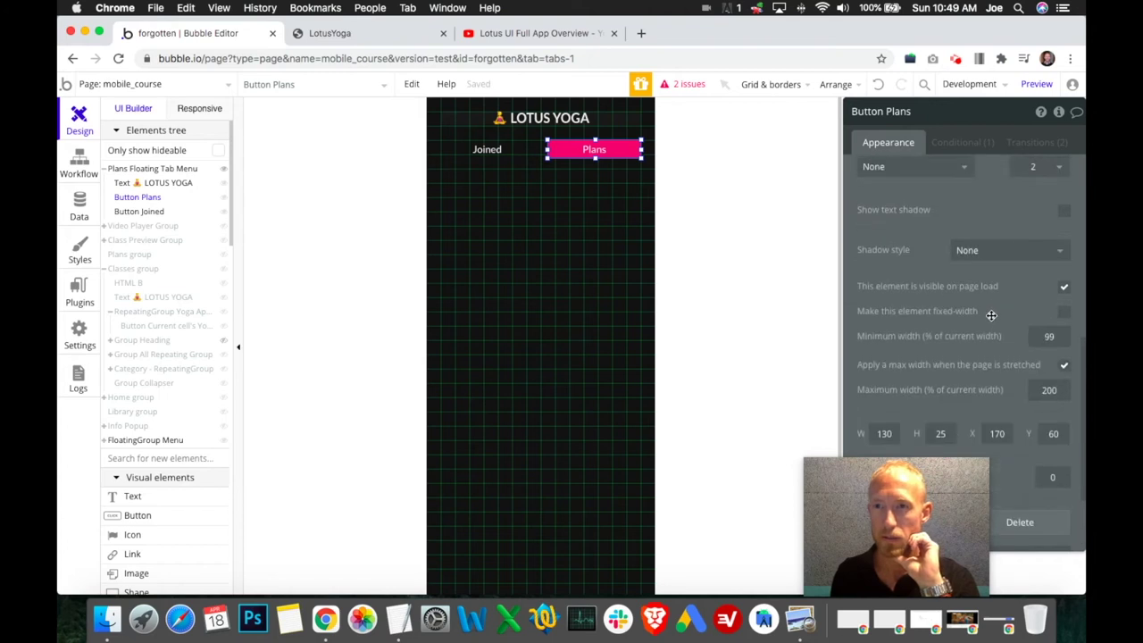
click(1040, 298)
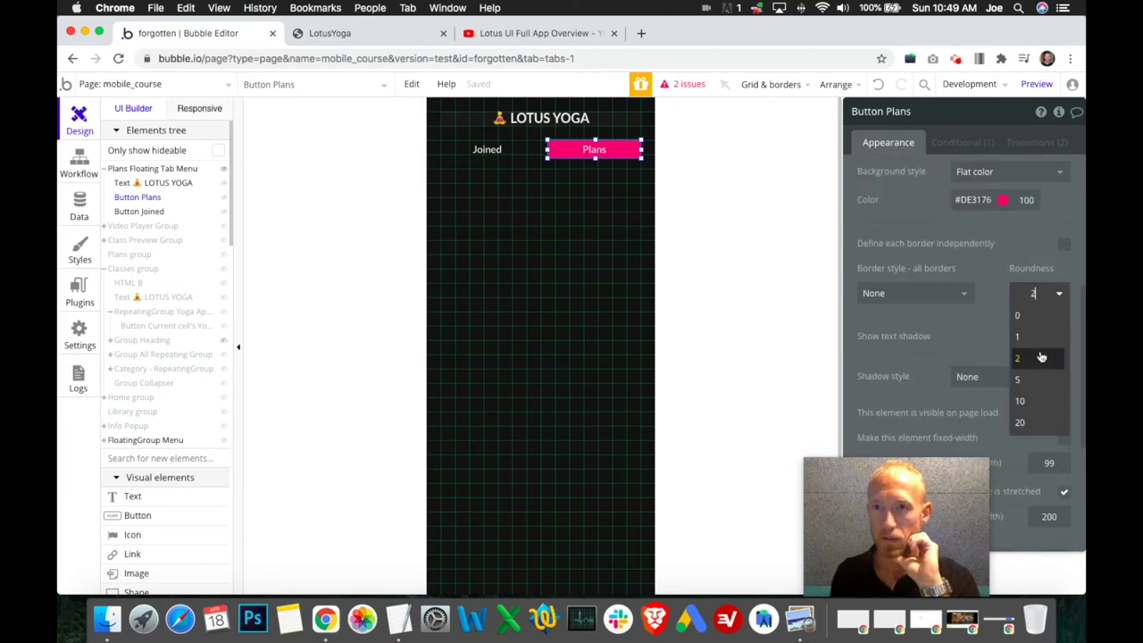
click(1037, 403)
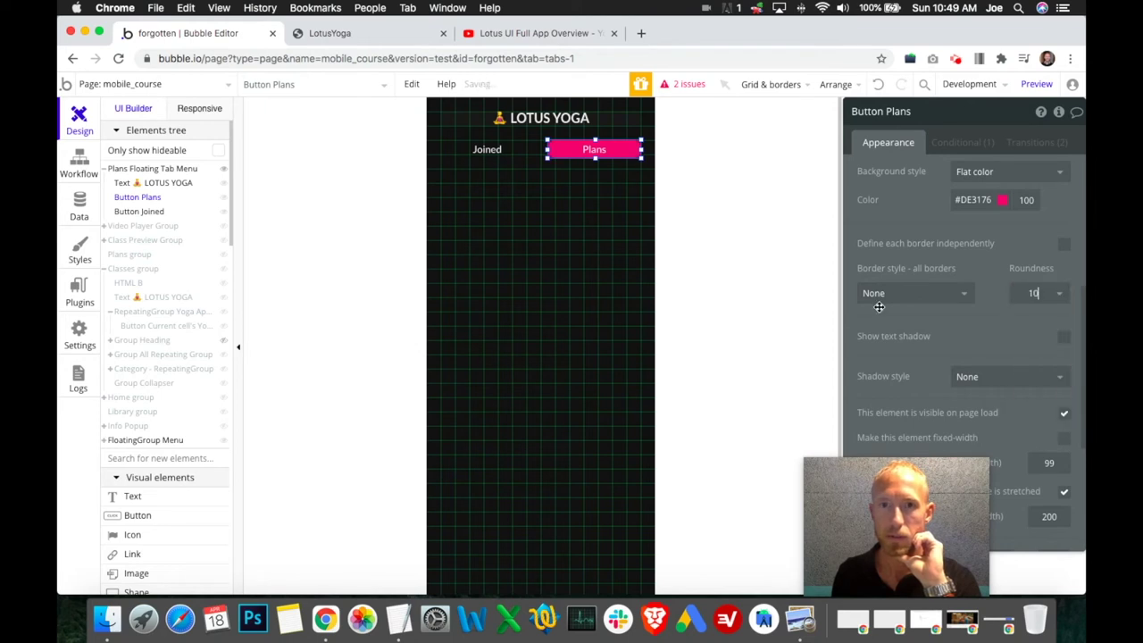
click(601, 200)
- Set the Plans button's corner roundness to 15
click(594, 149)
double_click(1033, 293)
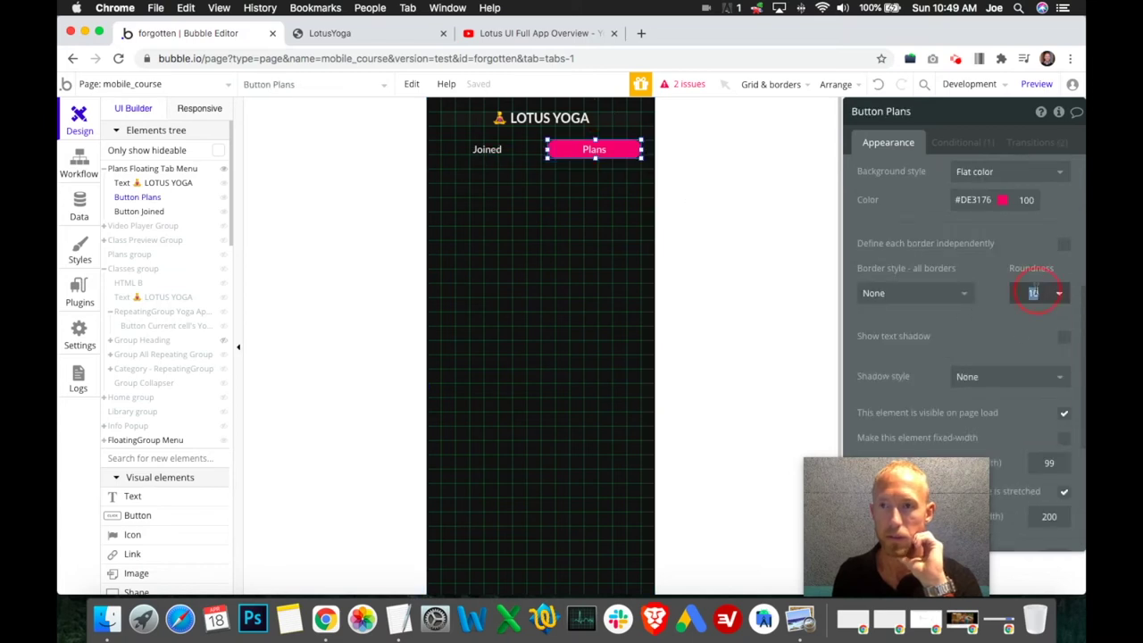
text(15)
key(Return)
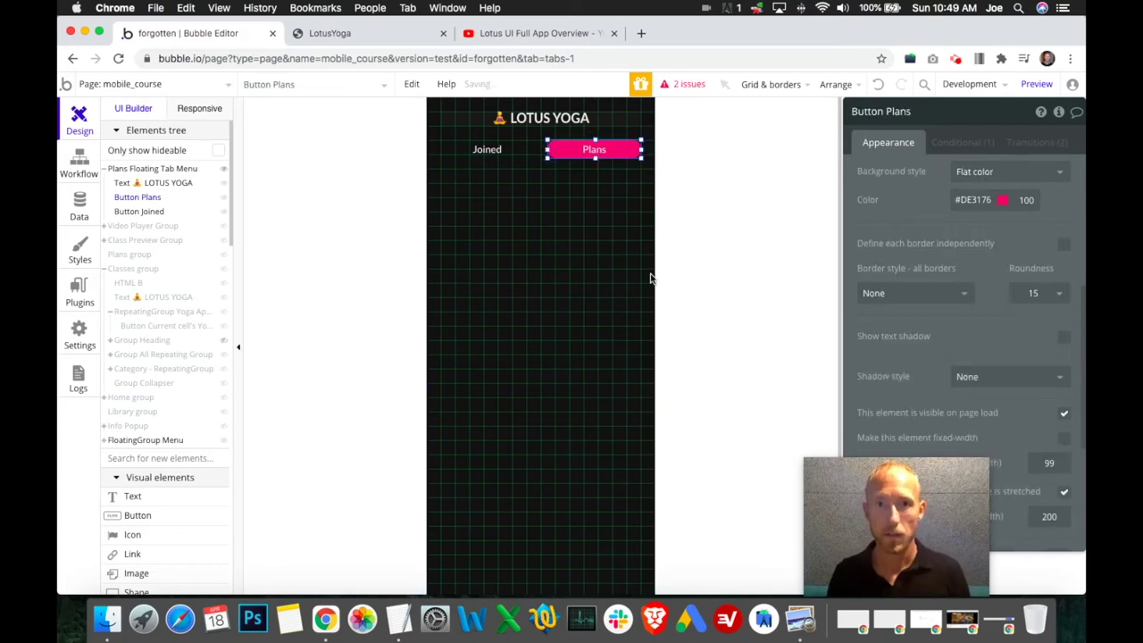
click(585, 269)
- Set the Joined button's corner roundness to 15 and compare the tab design with the reference video
click(485, 149)
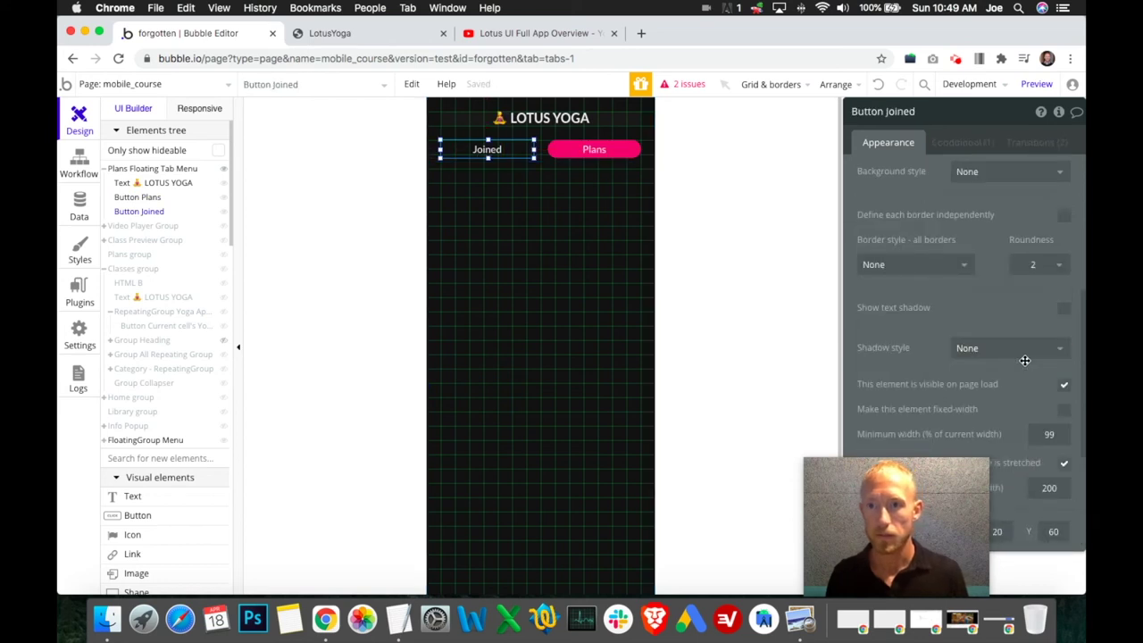
double_click(1033, 265)
text(15)
key(Return)
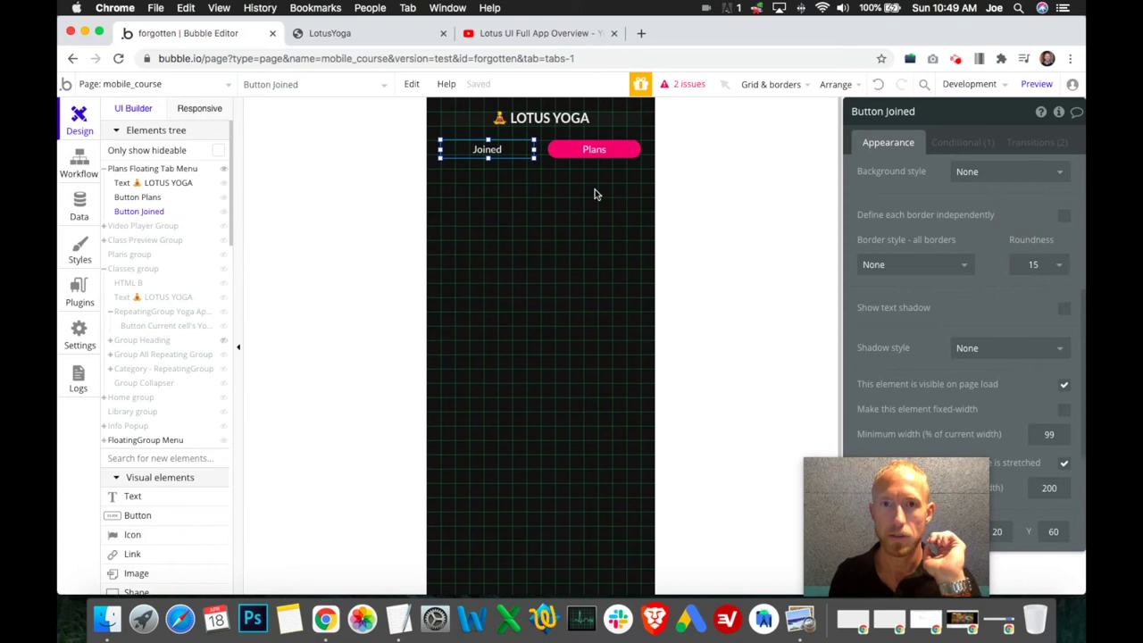
click(574, 205)
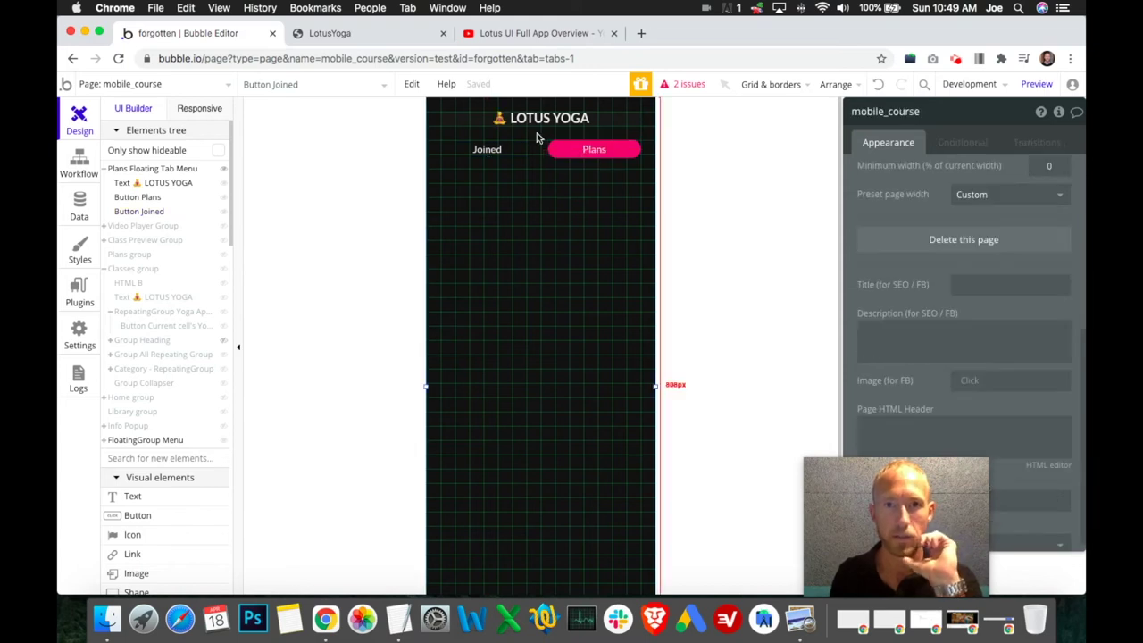
click(498, 36)
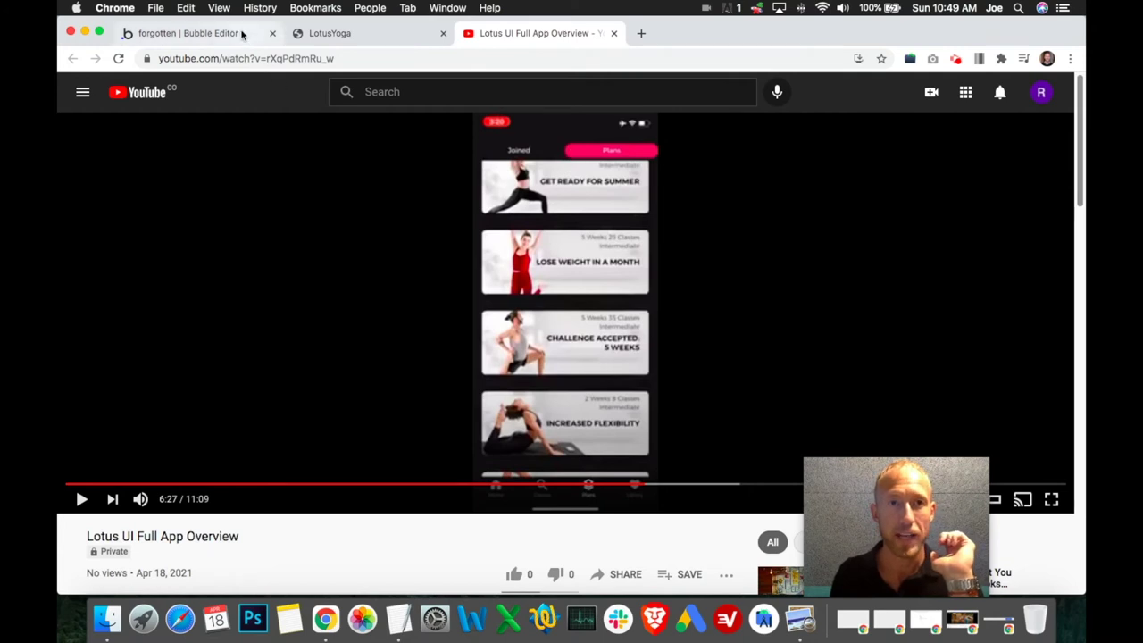
- Set the Plans button's existing condition to apply when Current User's YogaPlanJoined is empty
click(198, 33)
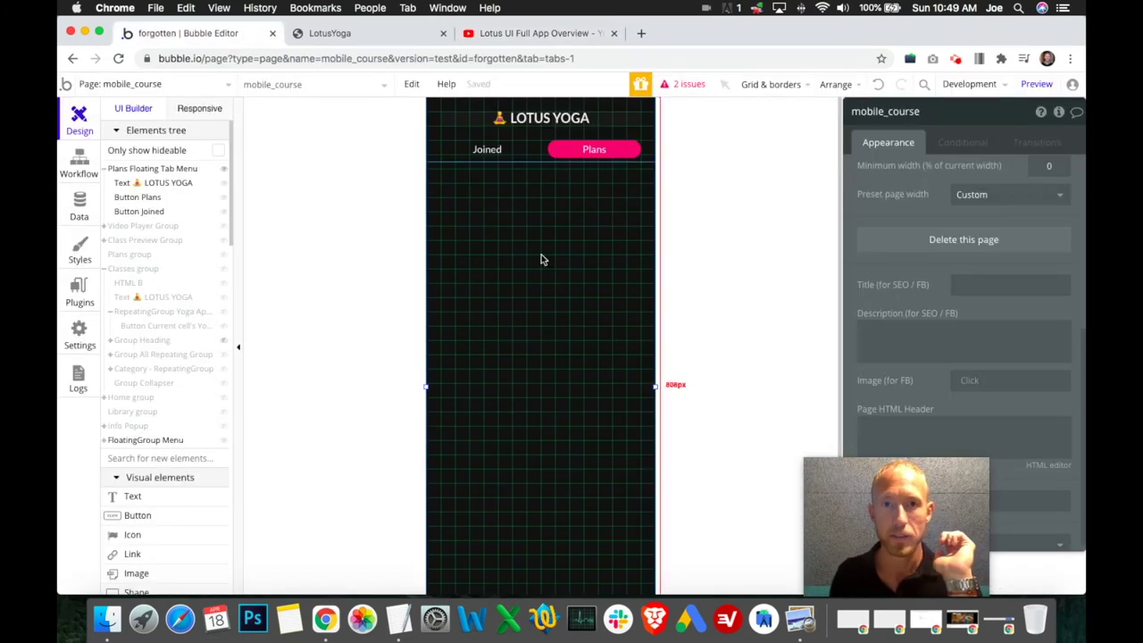
click(588, 150)
click(962, 143)
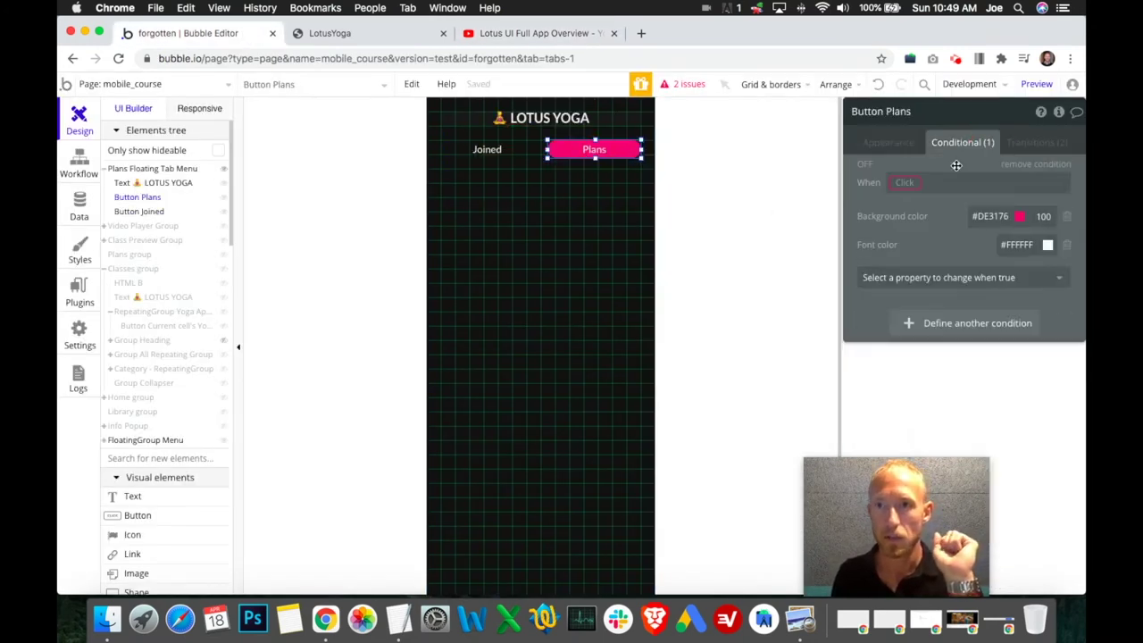
click(904, 184)
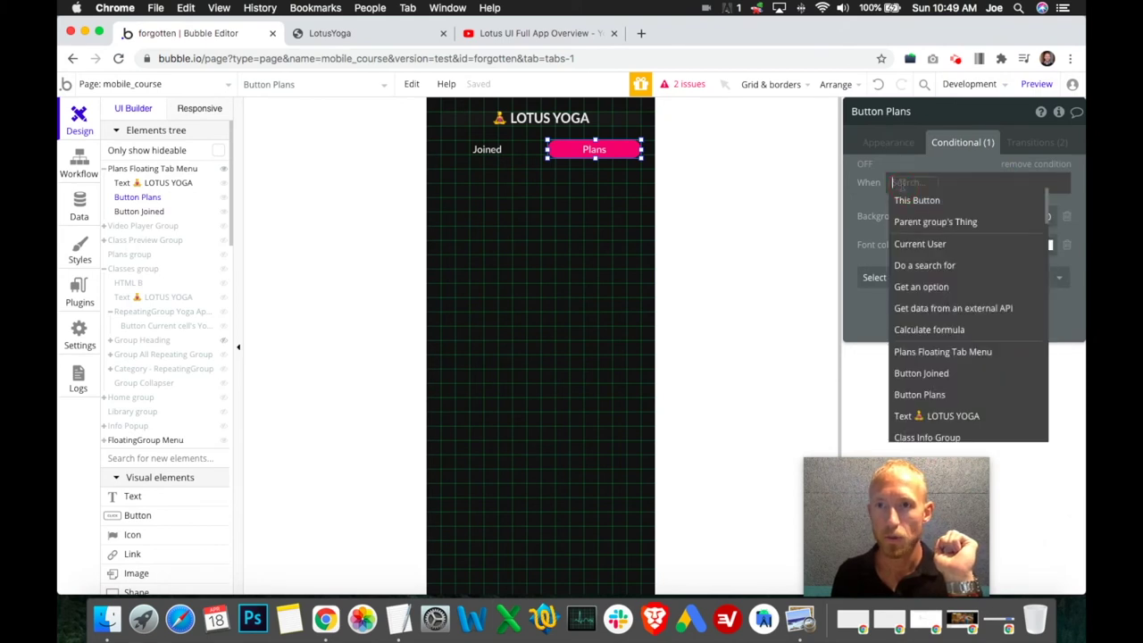
click(922, 244)
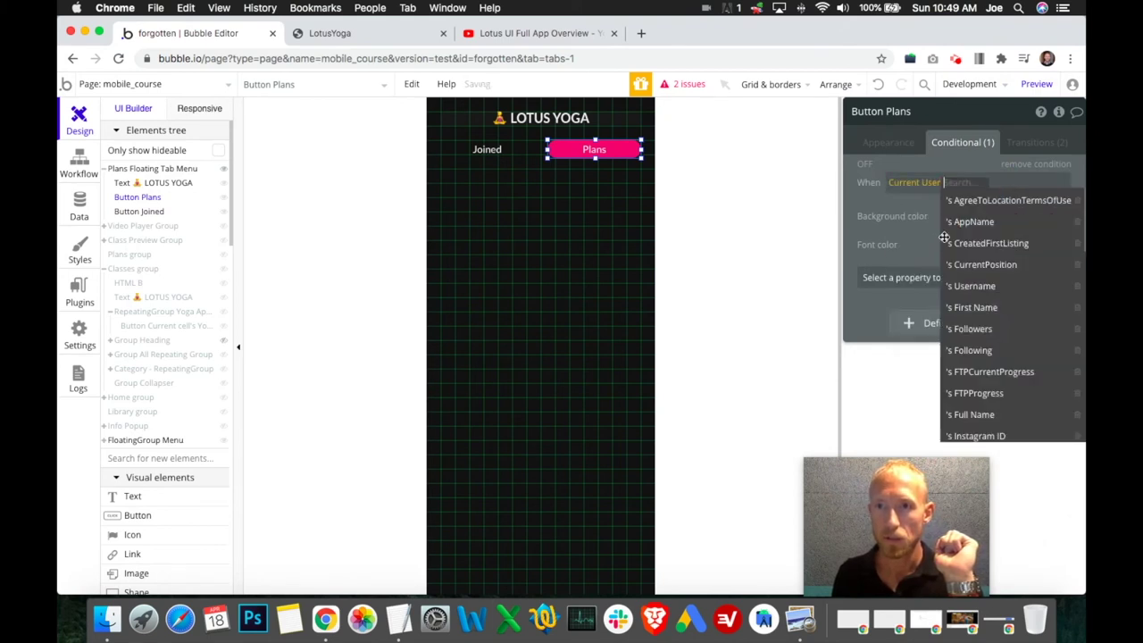
text(yoga)
click(977, 200)
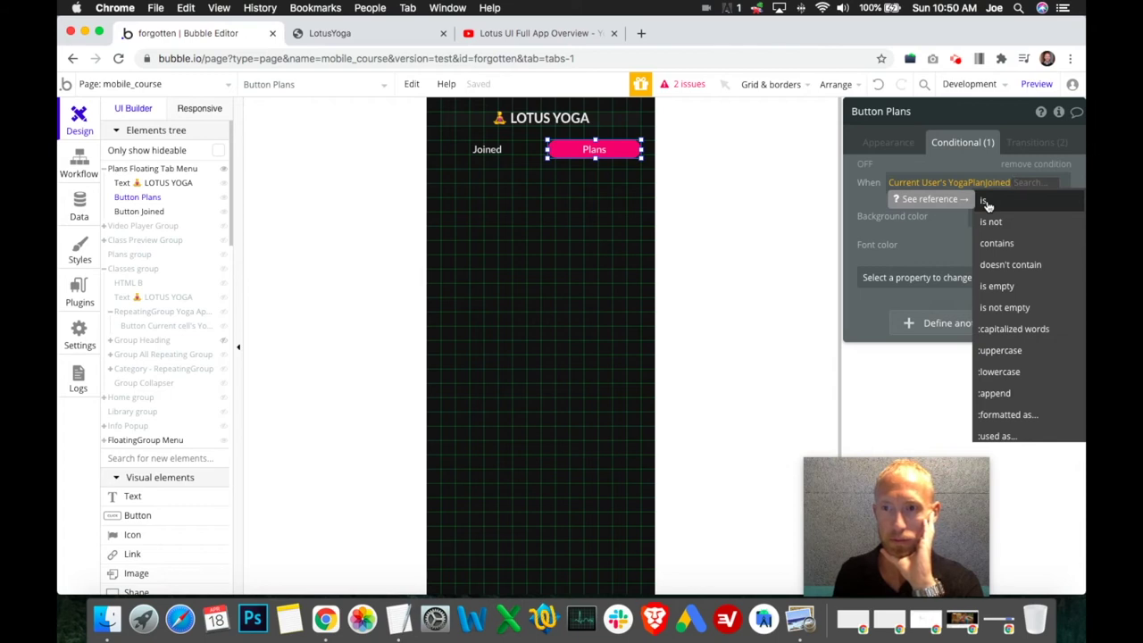
click(997, 286)
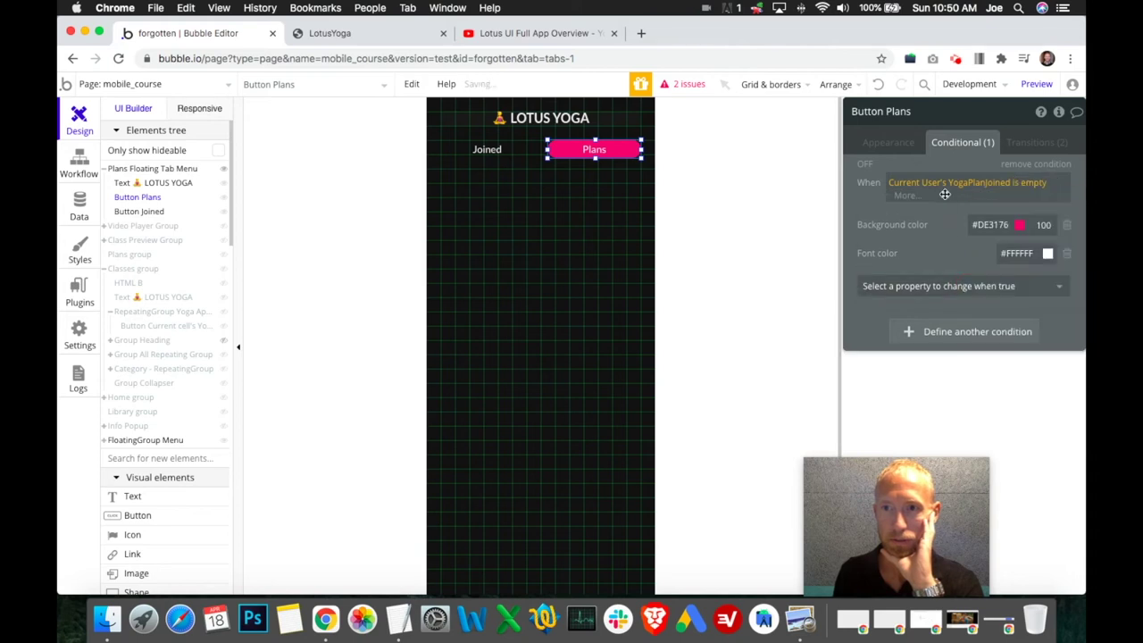
click(947, 207)
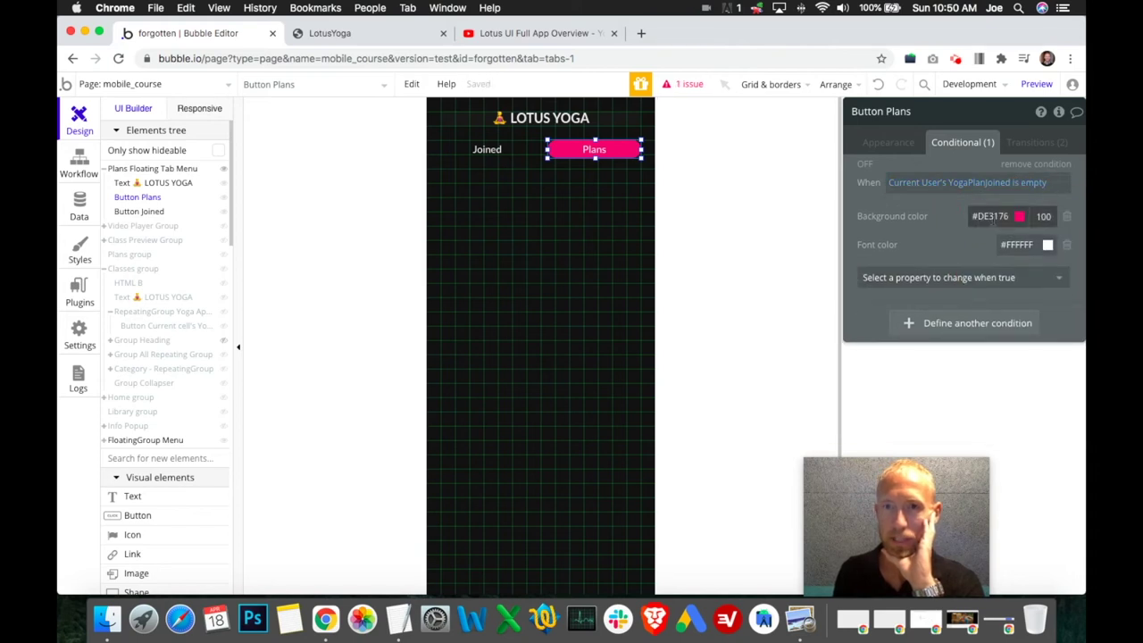
- Add the "This element is visible" property to the Plans button's condition and enable it
click(995, 278)
click(996, 319)
click(1051, 274)
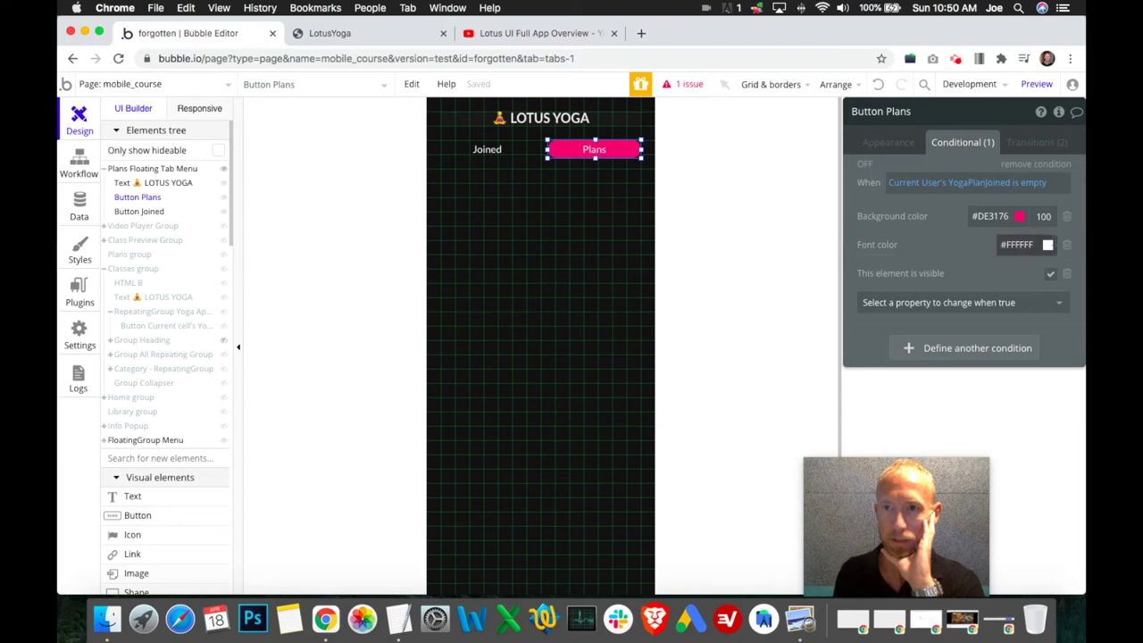
- Extend the Plans button's "YogaPlanJoined is empty" condition with an "or" operator
click(1041, 183)
click(935, 191)
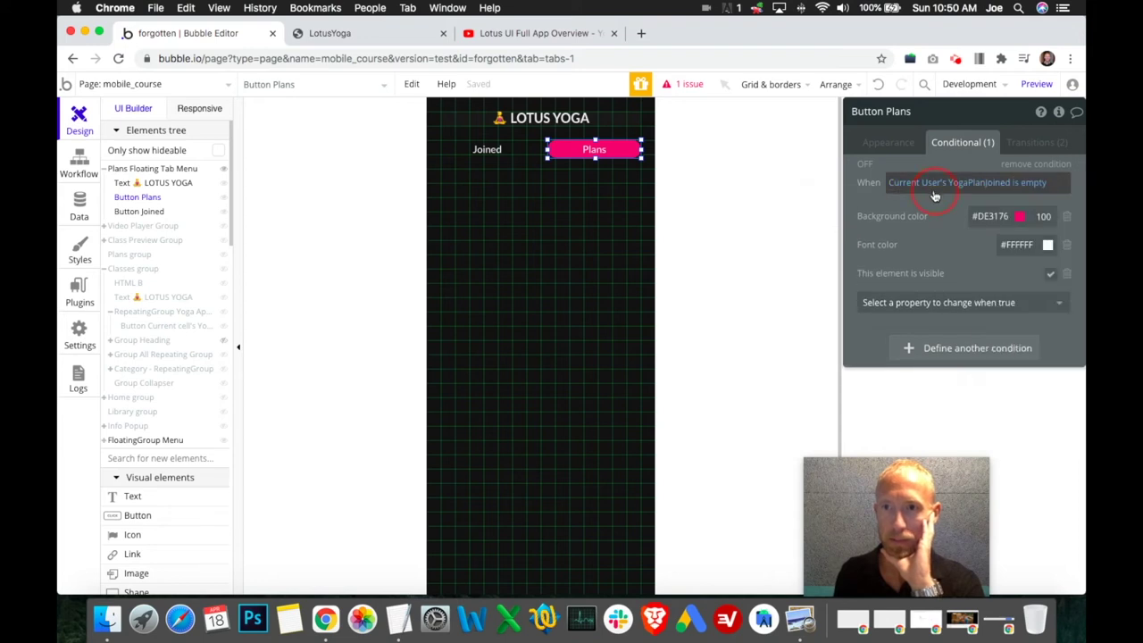
click(1048, 183)
click(1005, 284)
click(926, 255)
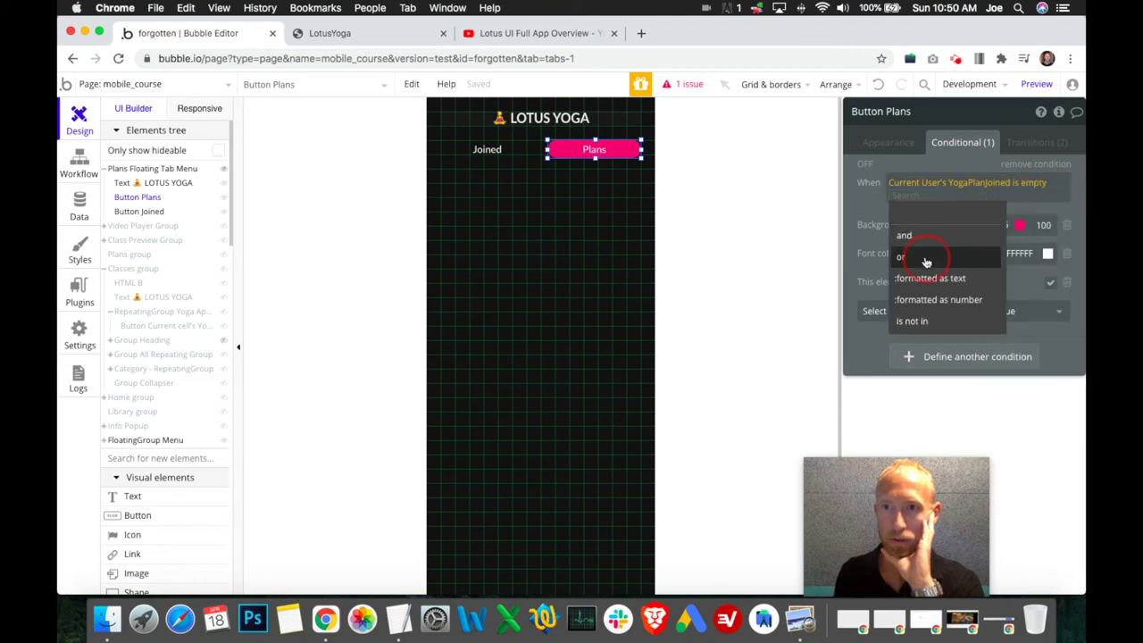
click(901, 195)
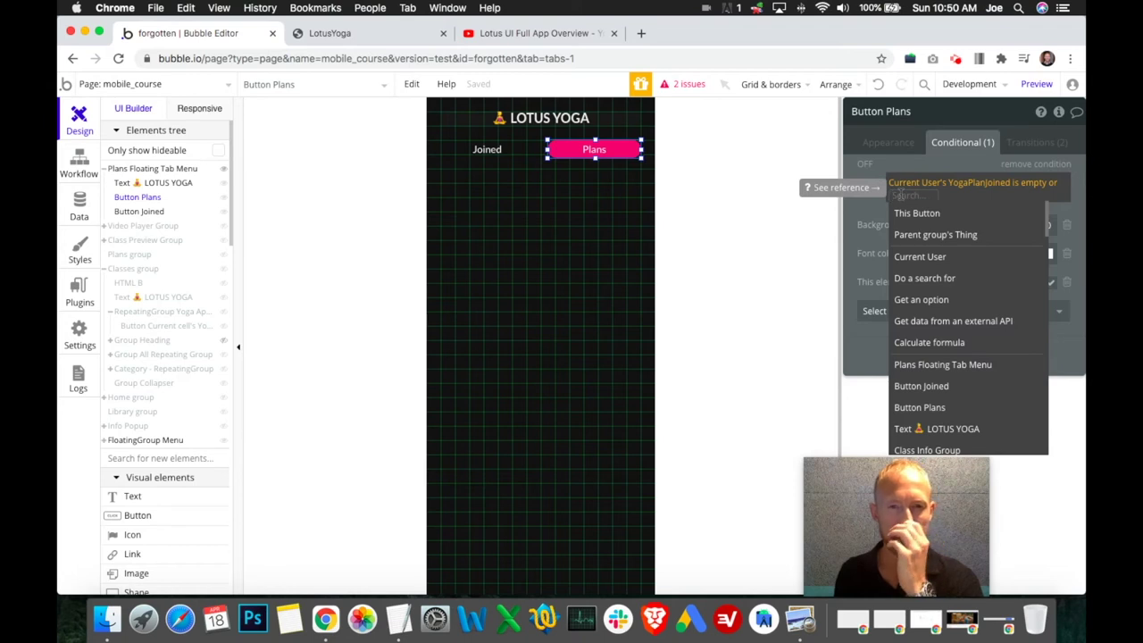
click(630, 221)
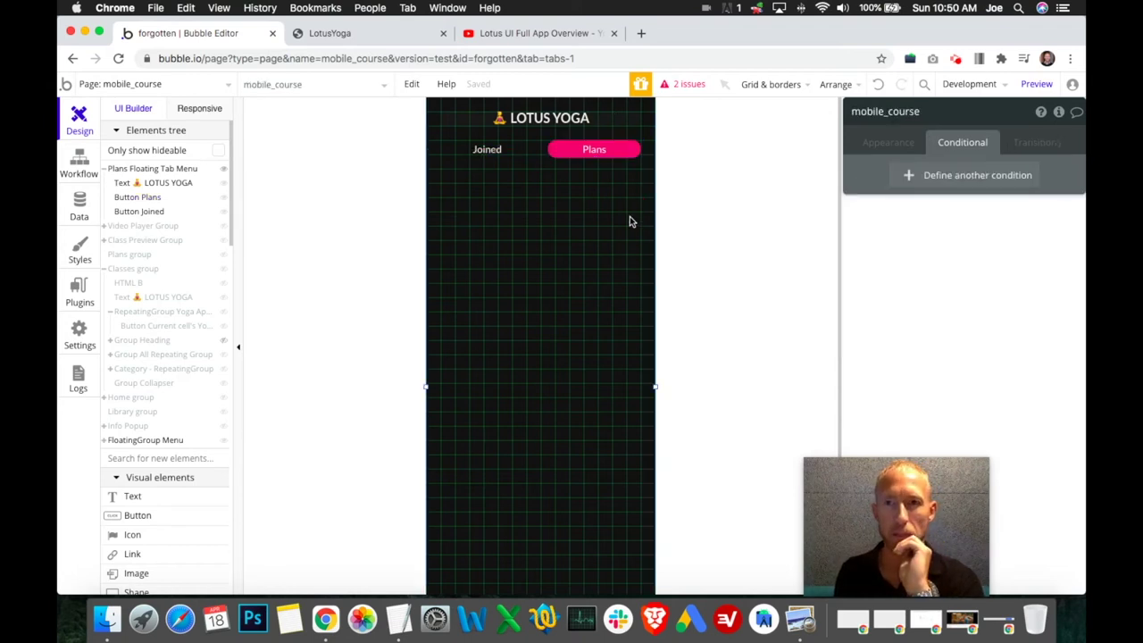
- Review the actions of the "Page is loaded" workflow
click(863, 152)
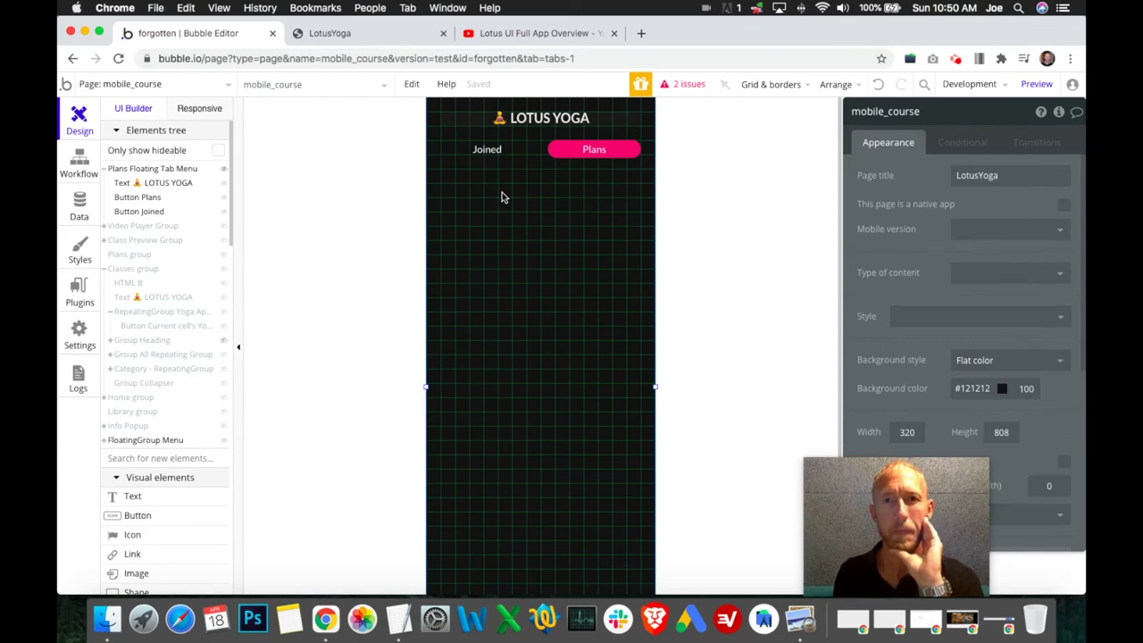
click(84, 162)
click(180, 200)
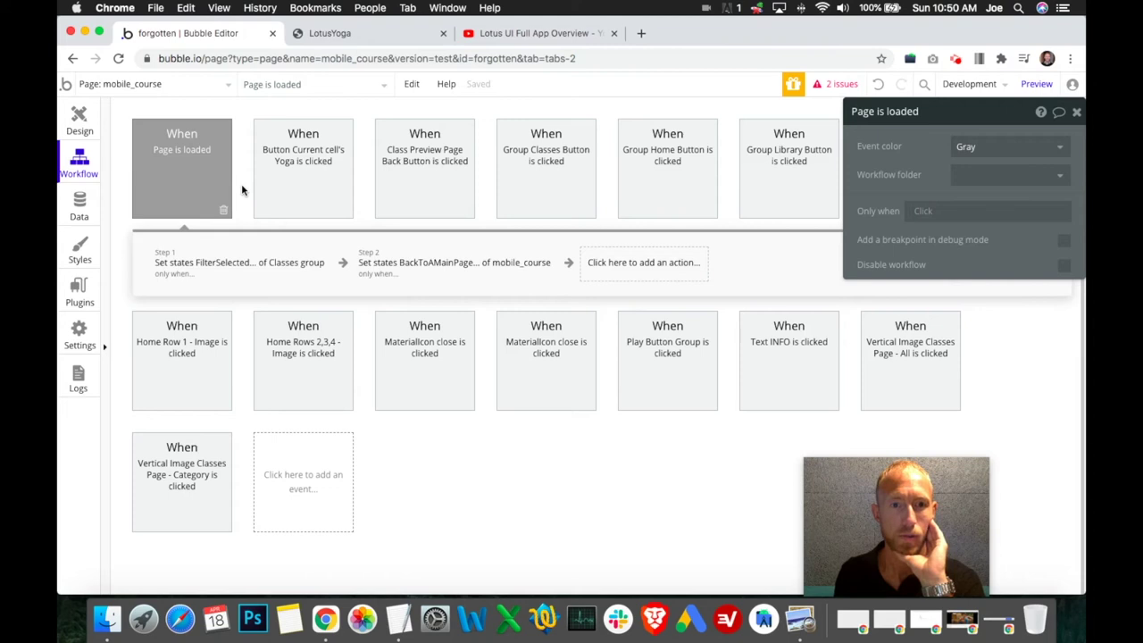
click(1077, 112)
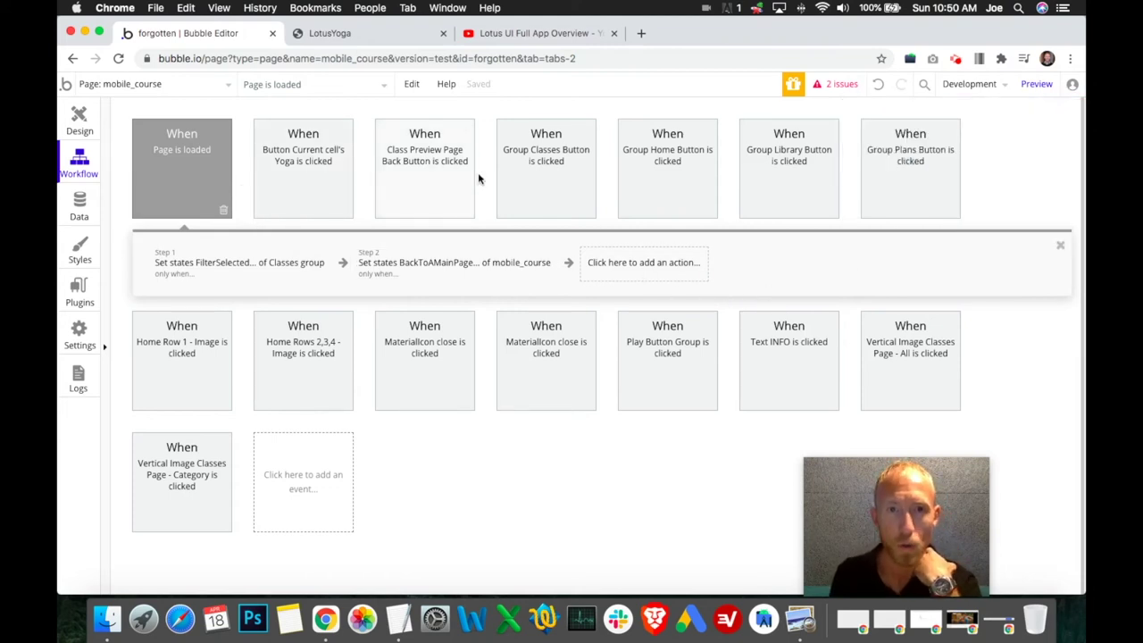
- Add a Set state action targeting the Plans group to the "Group Plans Button is clicked" workflow
click(917, 201)
click(831, 114)
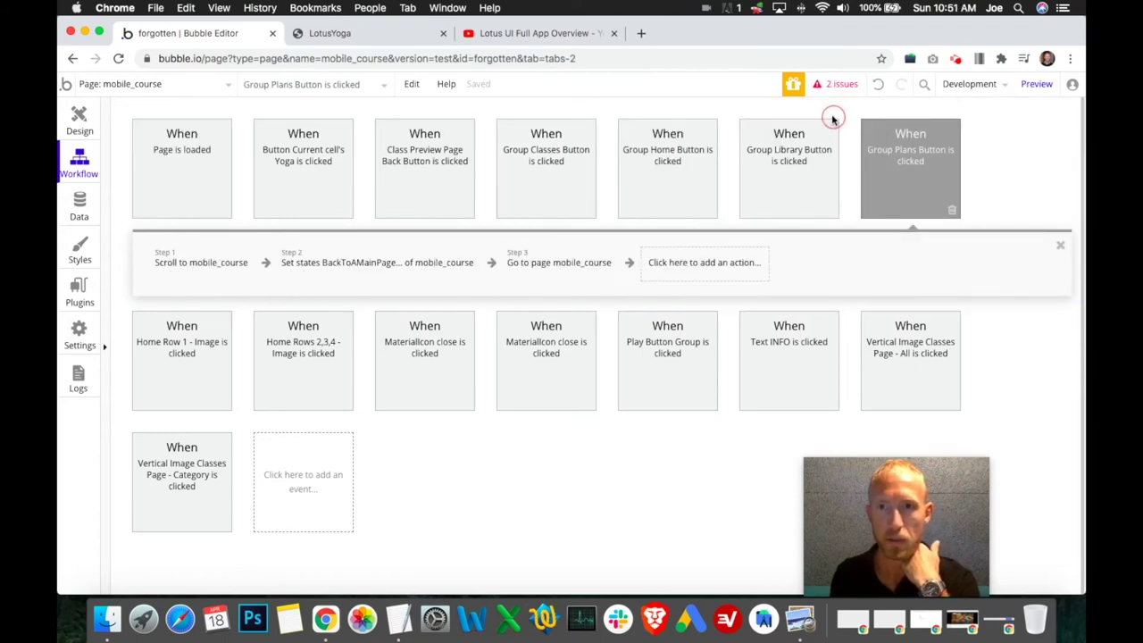
click(659, 268)
mouse_move(707, 458)
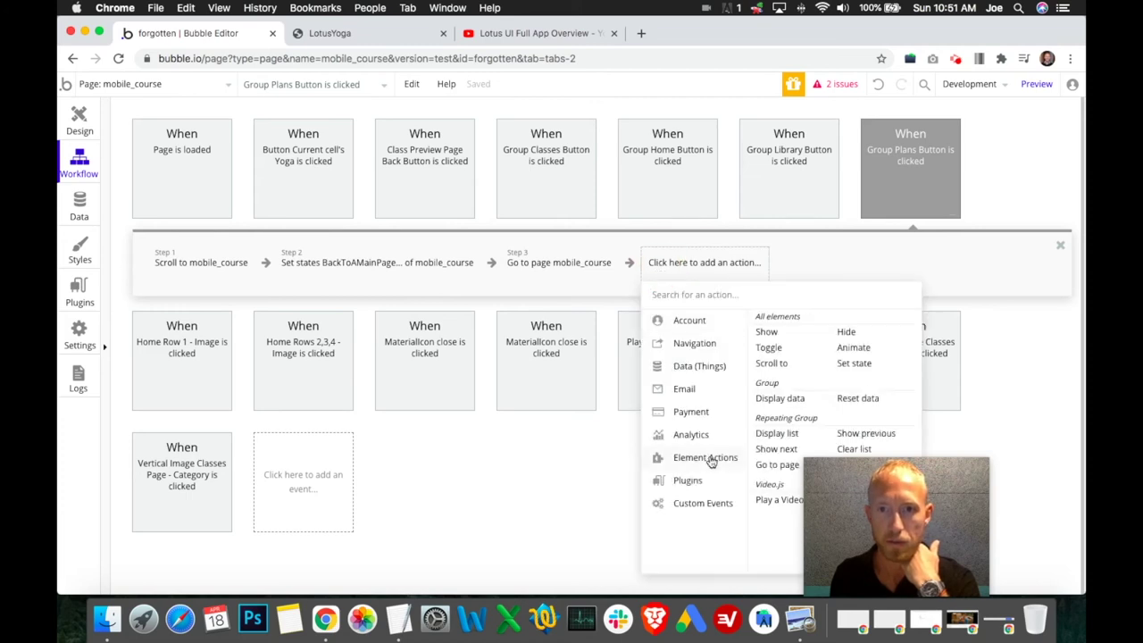
click(855, 363)
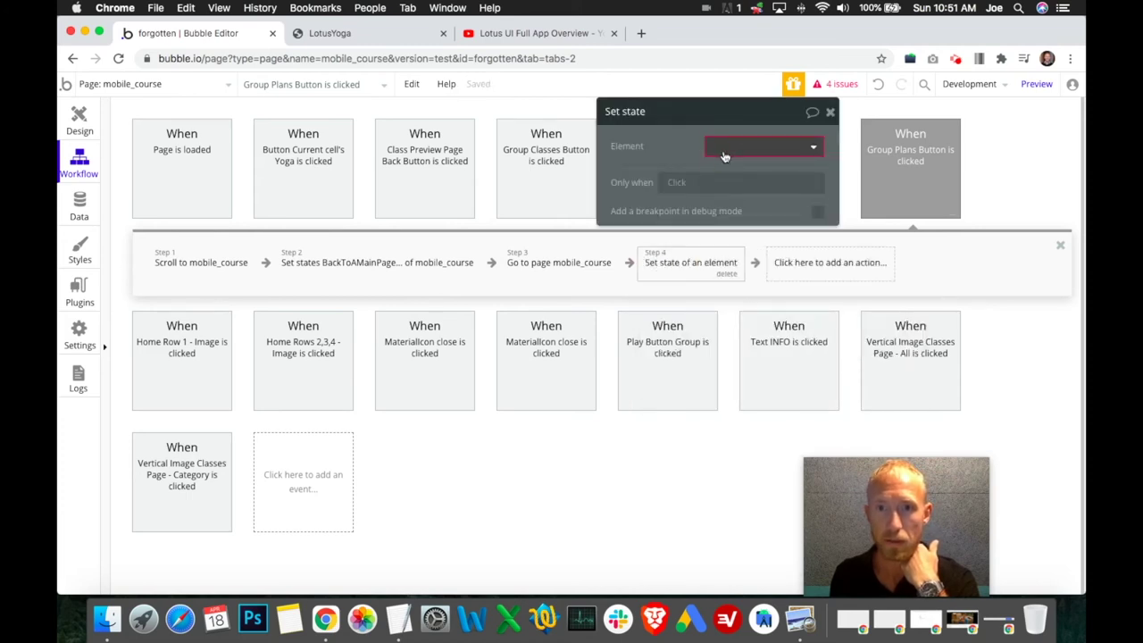
click(725, 152)
text(clas)
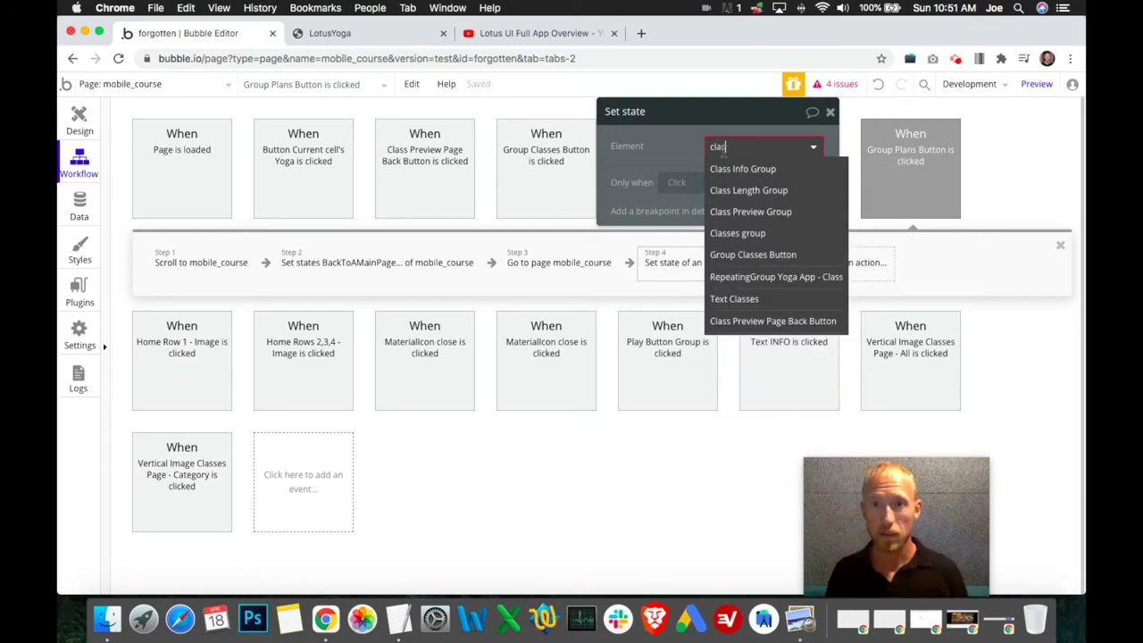
key(BackSpace)
key(BackSpace)
key(BackSpace)
key(BackSpace)
text(plan)
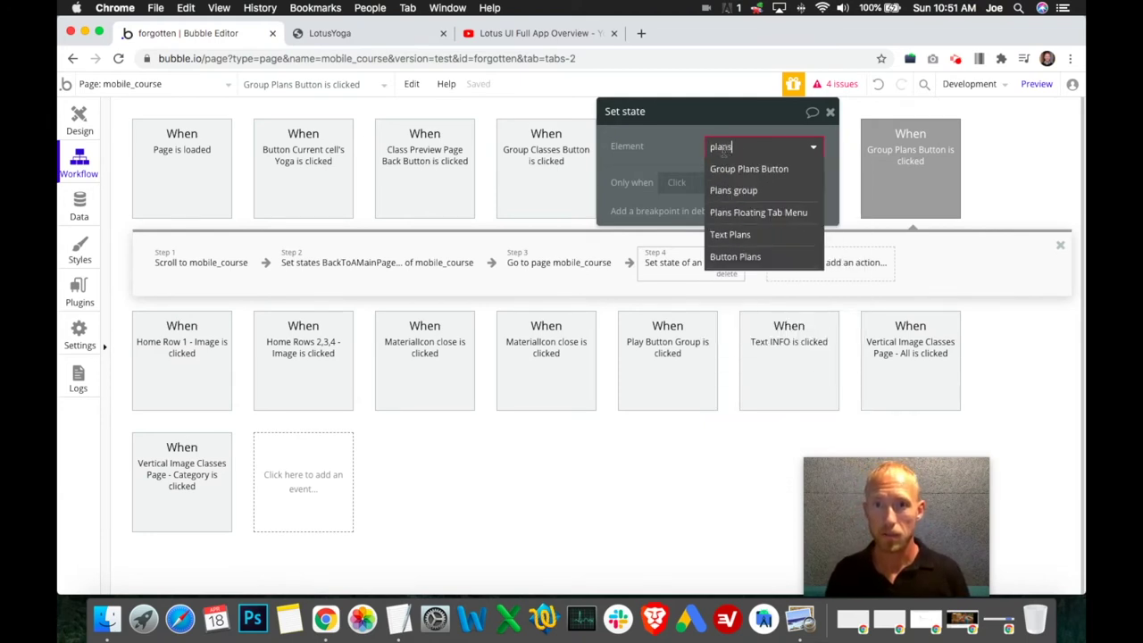
click(742, 191)
- Create a new custom state named MenuToggle of type text on the Plans group
click(726, 181)
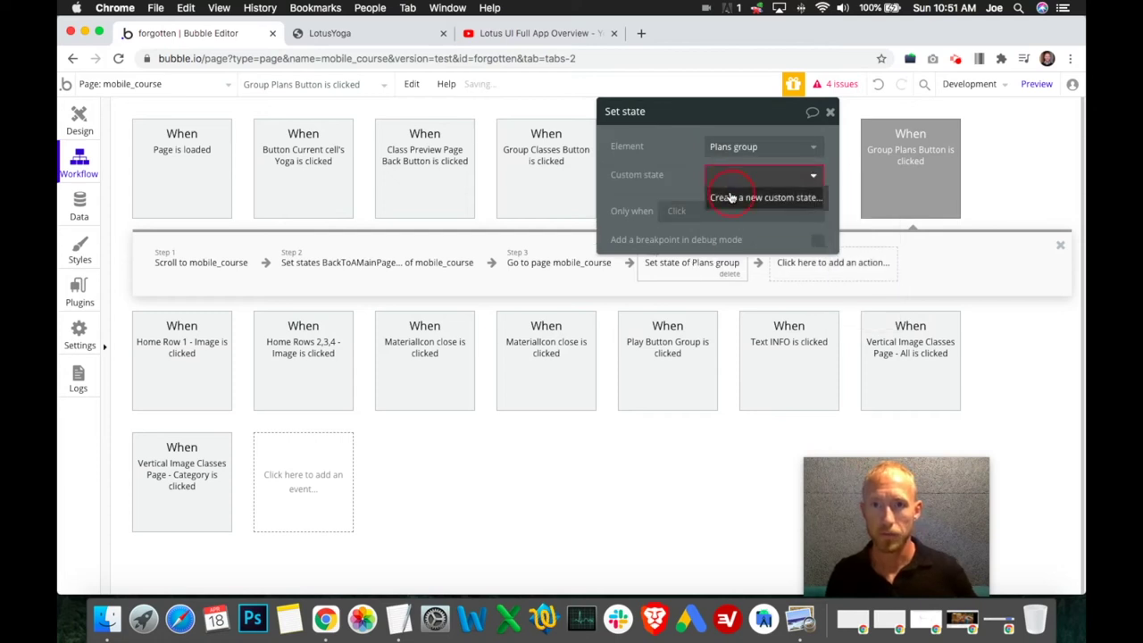
click(731, 197)
click(620, 188)
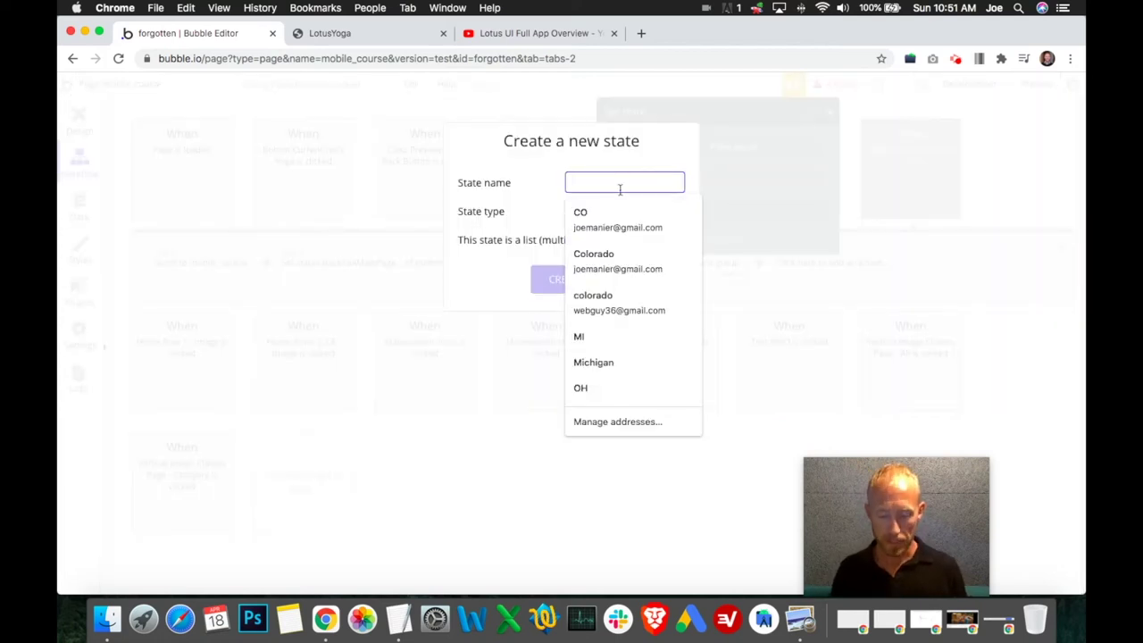
text(Toggle)
click(578, 184)
text(Menu)
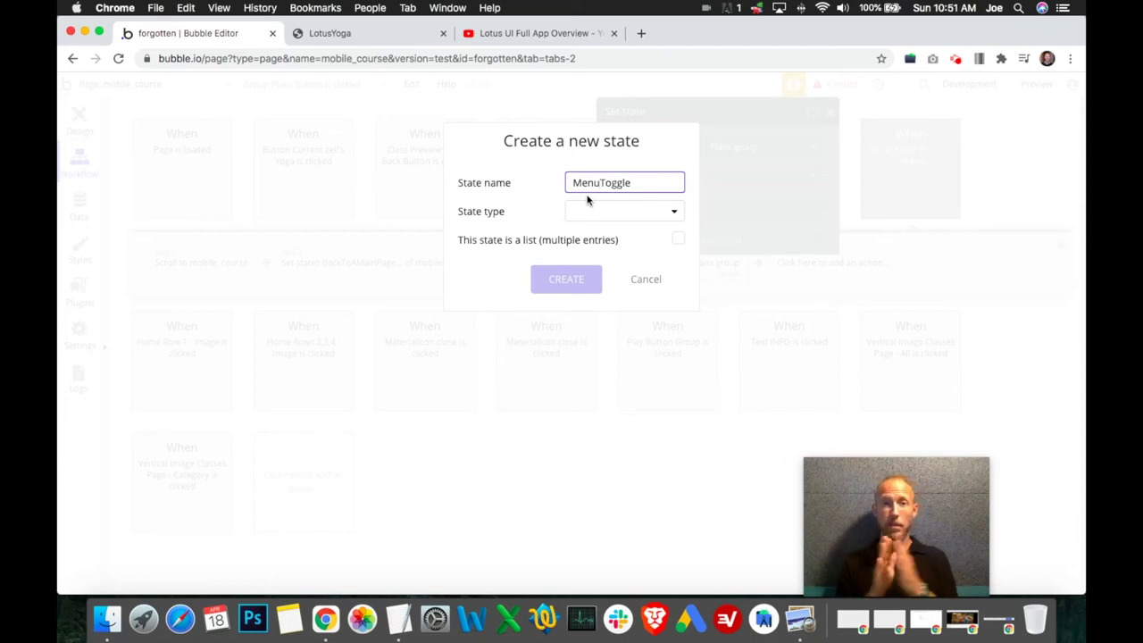
click(630, 210)
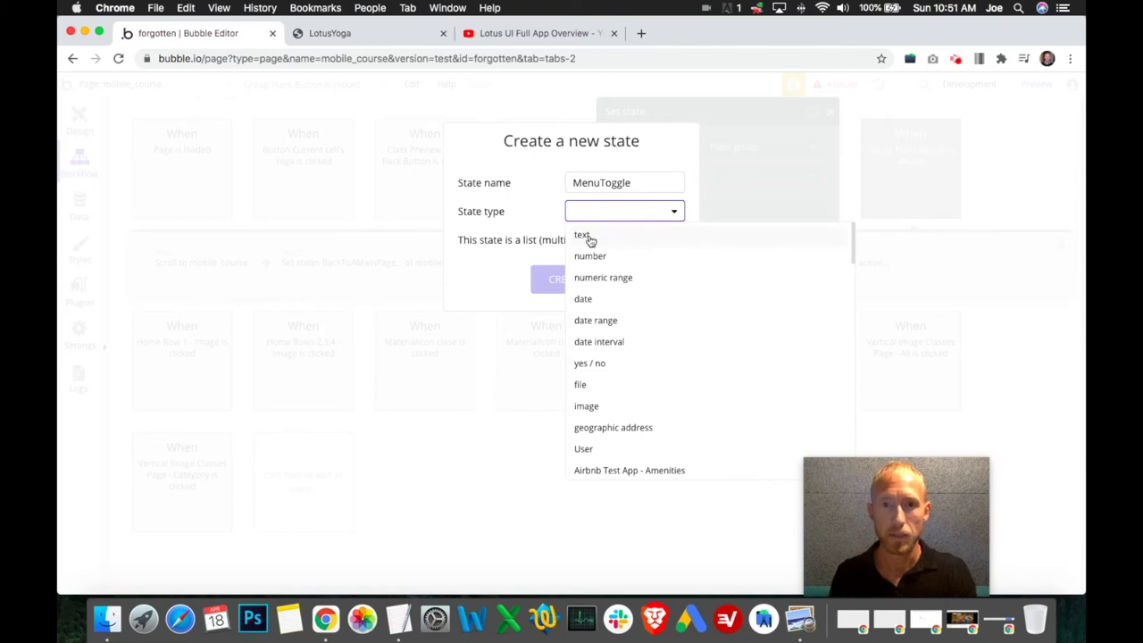
click(589, 238)
click(576, 277)
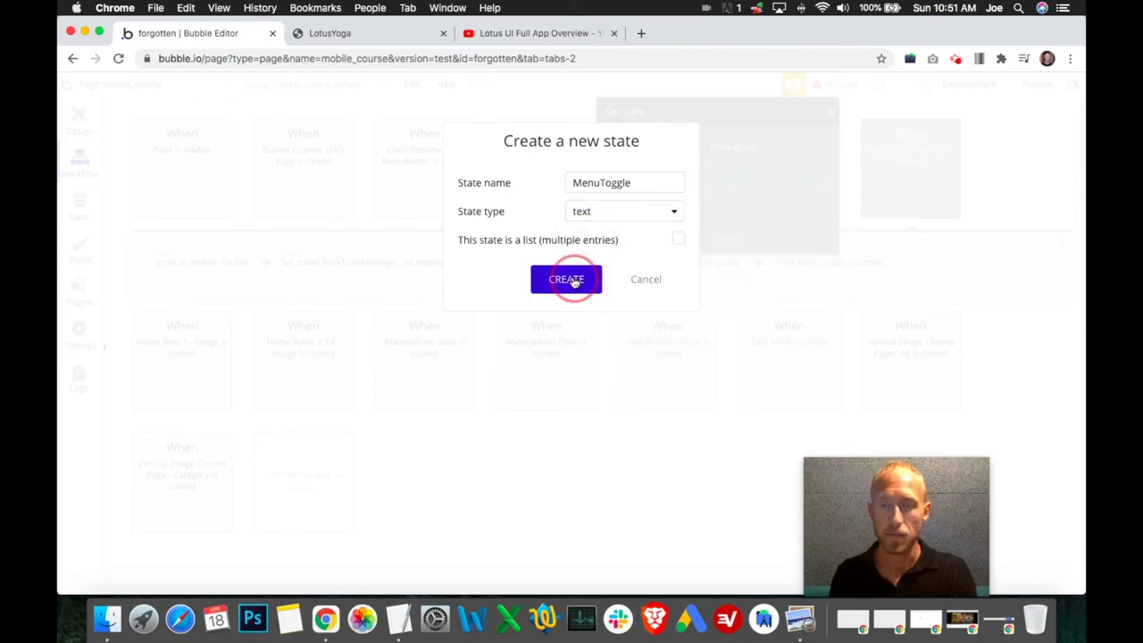
- Set the MenuToggle state's value to "Plans" in the new Set state action
click(477, 212)
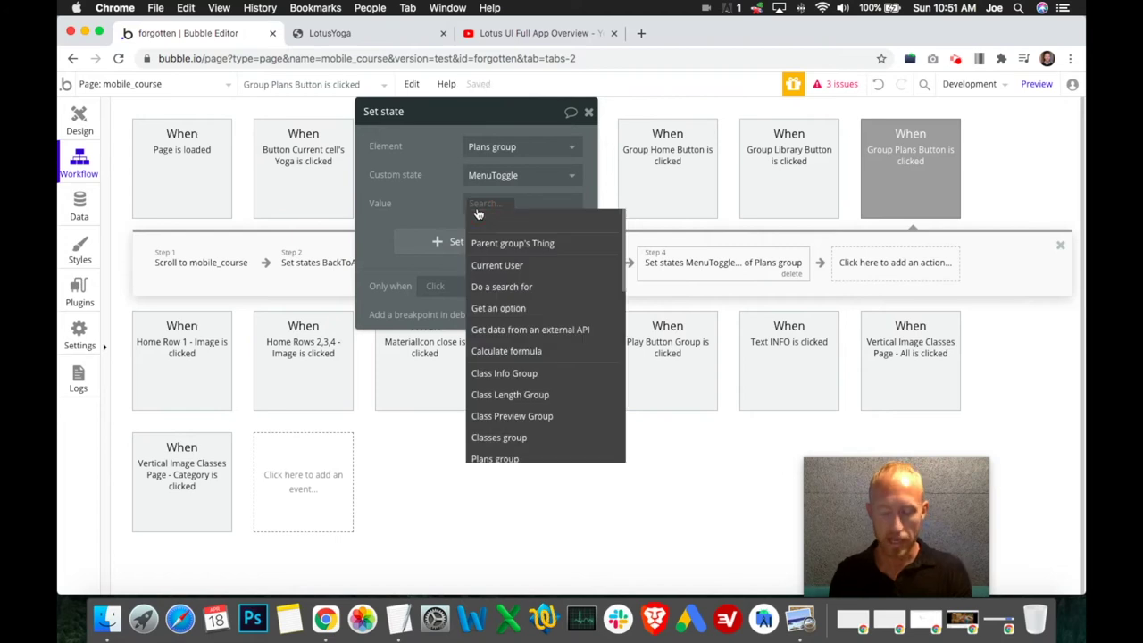
text(Plans)
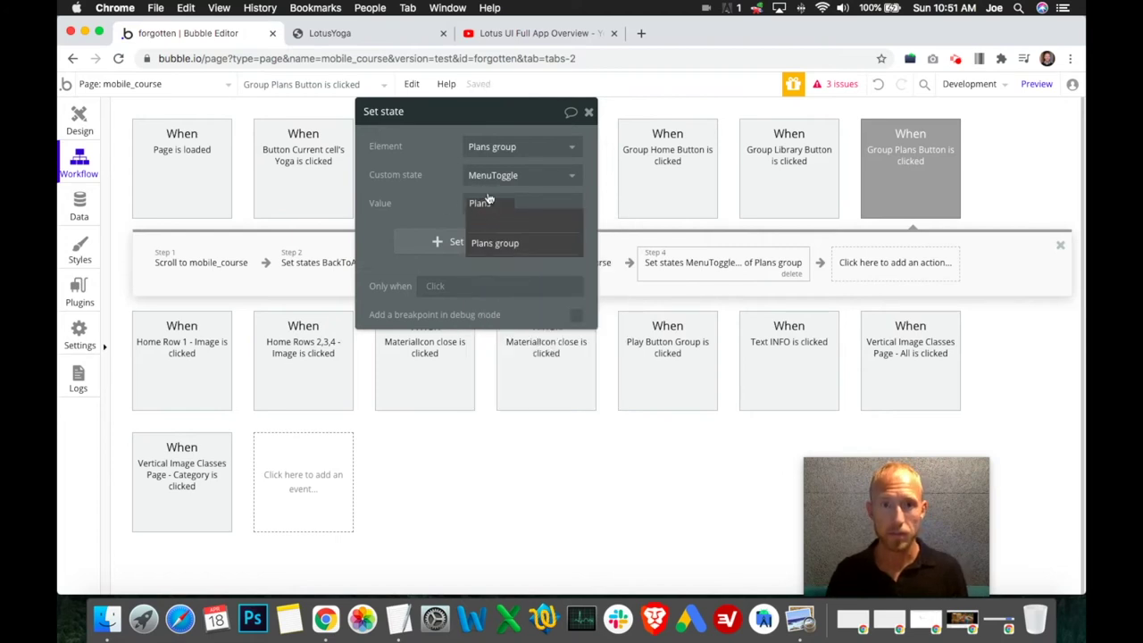
click(442, 203)
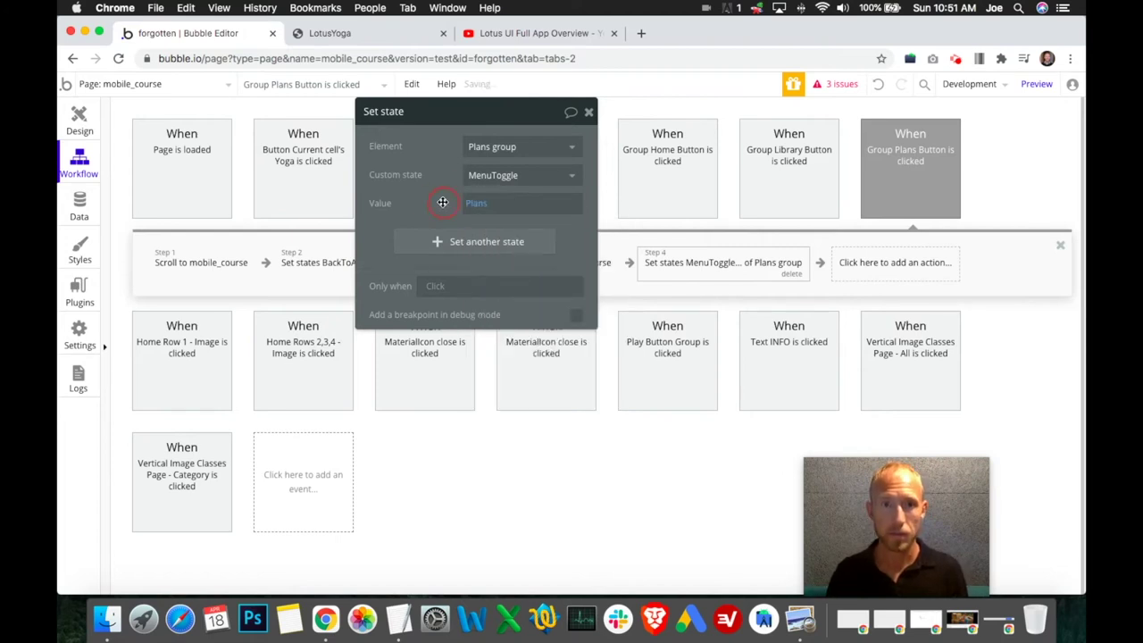
click(588, 112)
- Move the MenuToggle Set state action ahead of the "Go to page mobile_course" action
click(674, 266)
click(589, 113)
drag(658, 263, 490, 262)
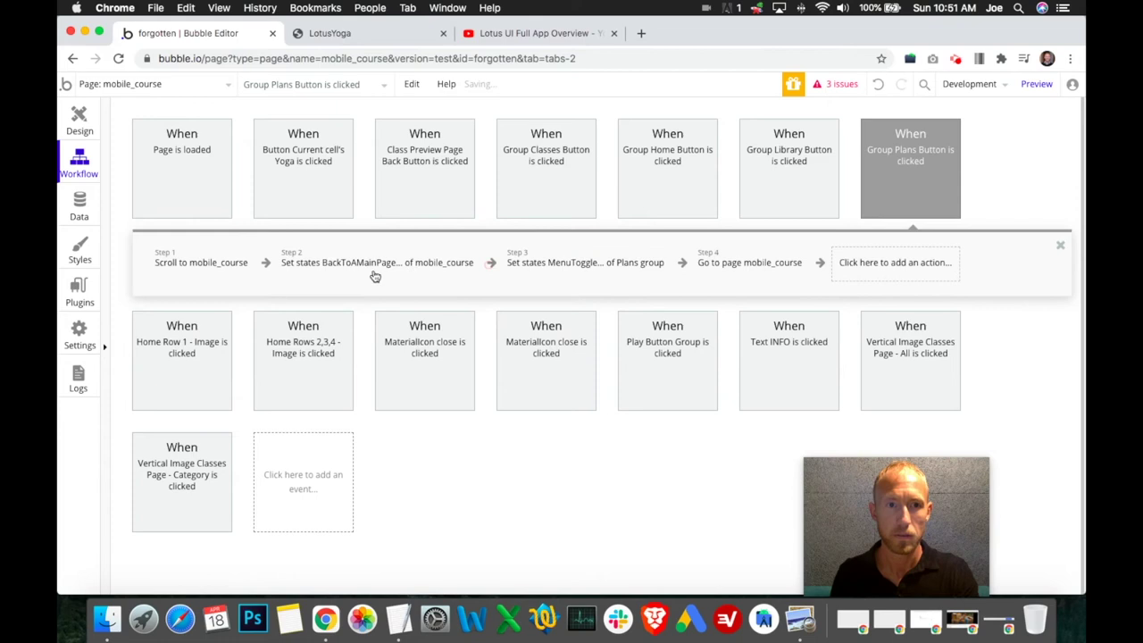
click(382, 268)
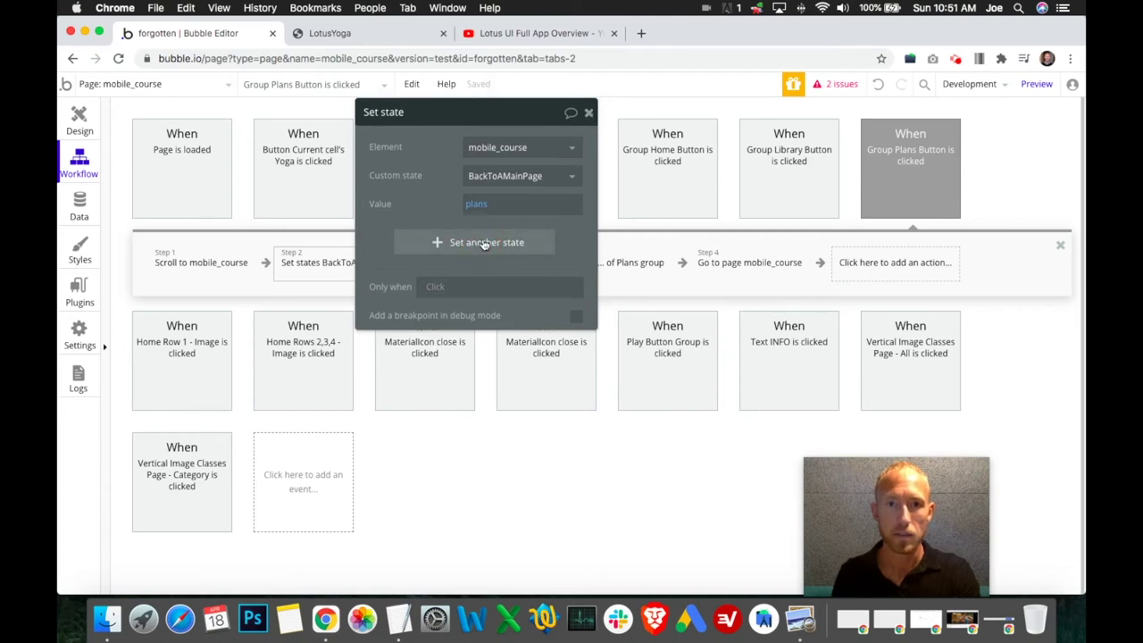
click(429, 248)
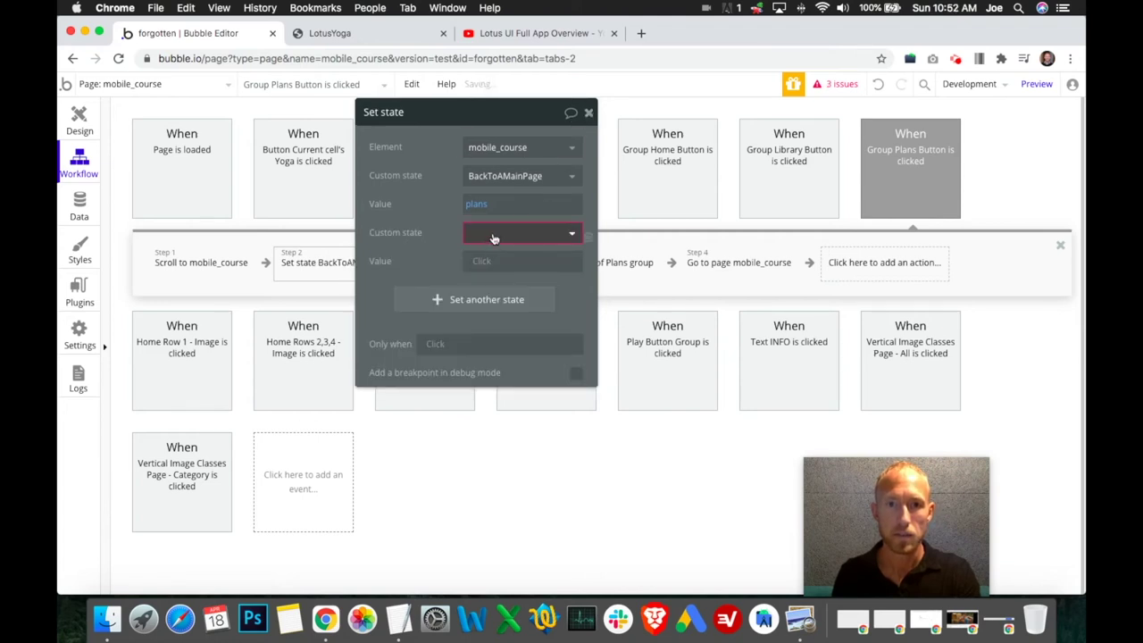
click(493, 236)
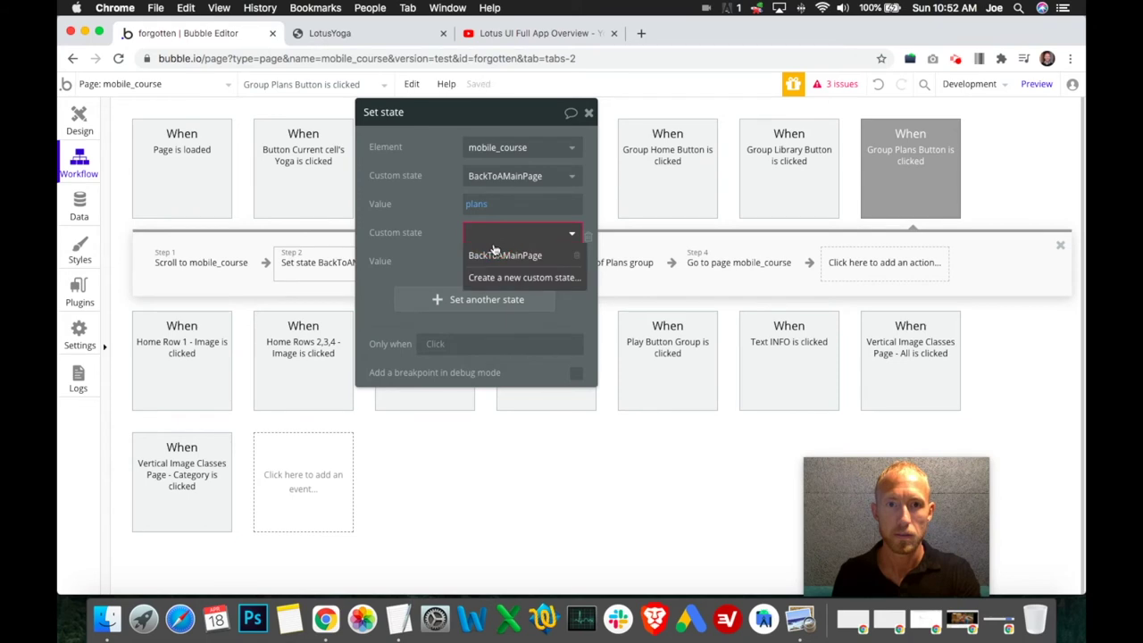
click(435, 251)
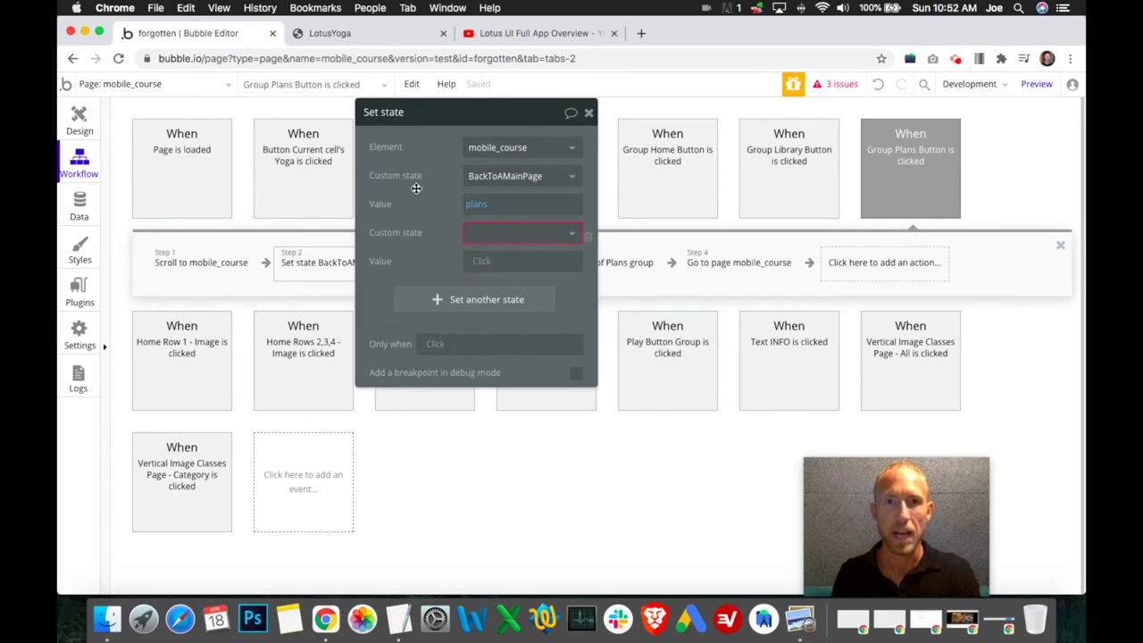
click(588, 236)
click(589, 113)
- Review the settings of the Plans group's MenuToggle Set state action
click(585, 262)
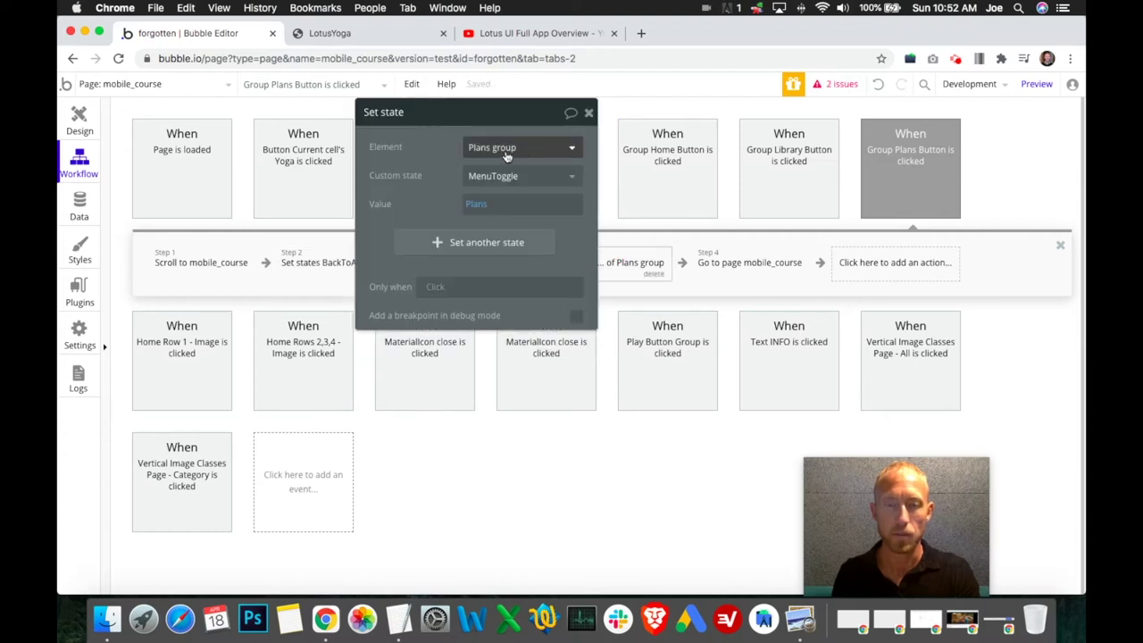
click(589, 112)
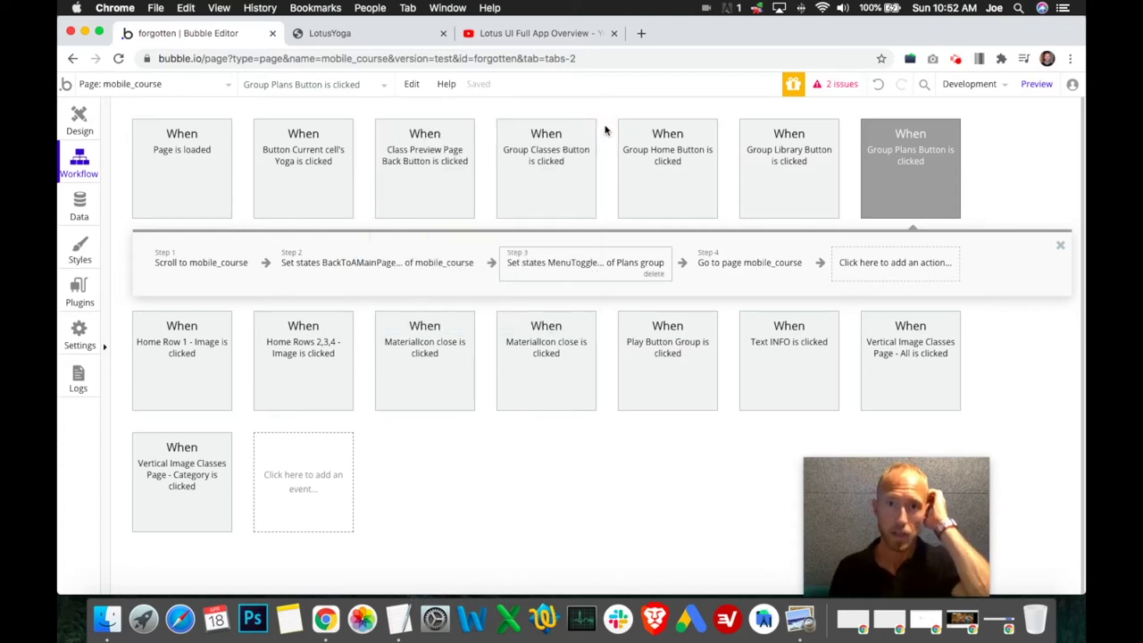
- Complete the Plans button's condition in the page design with "or Plans group's MenuToggle is Plans"
click(79, 125)
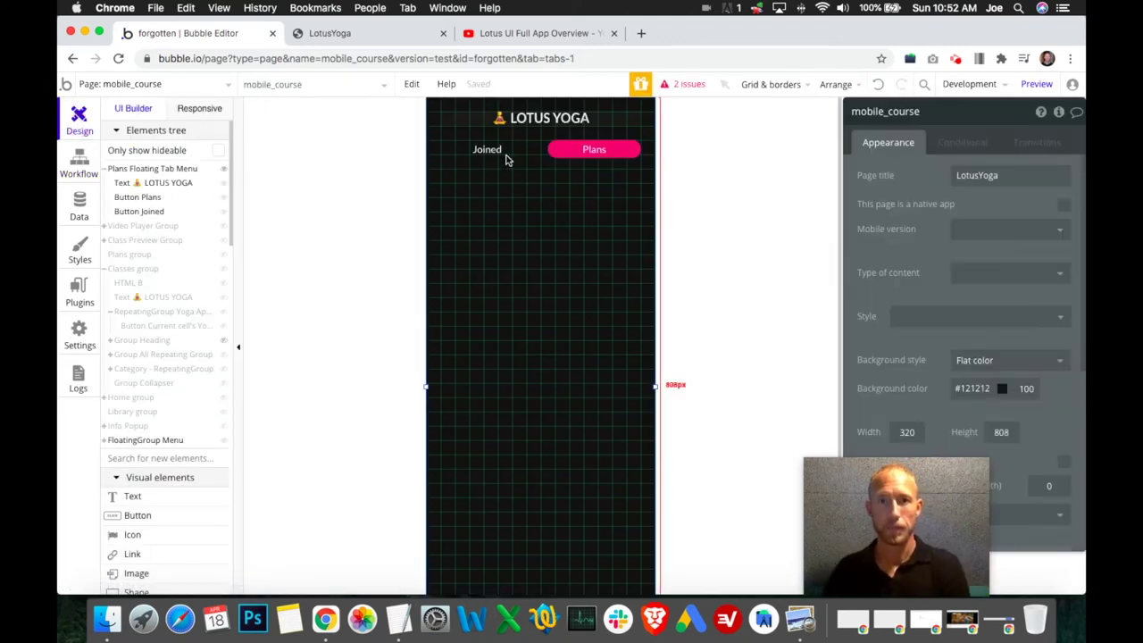
click(567, 152)
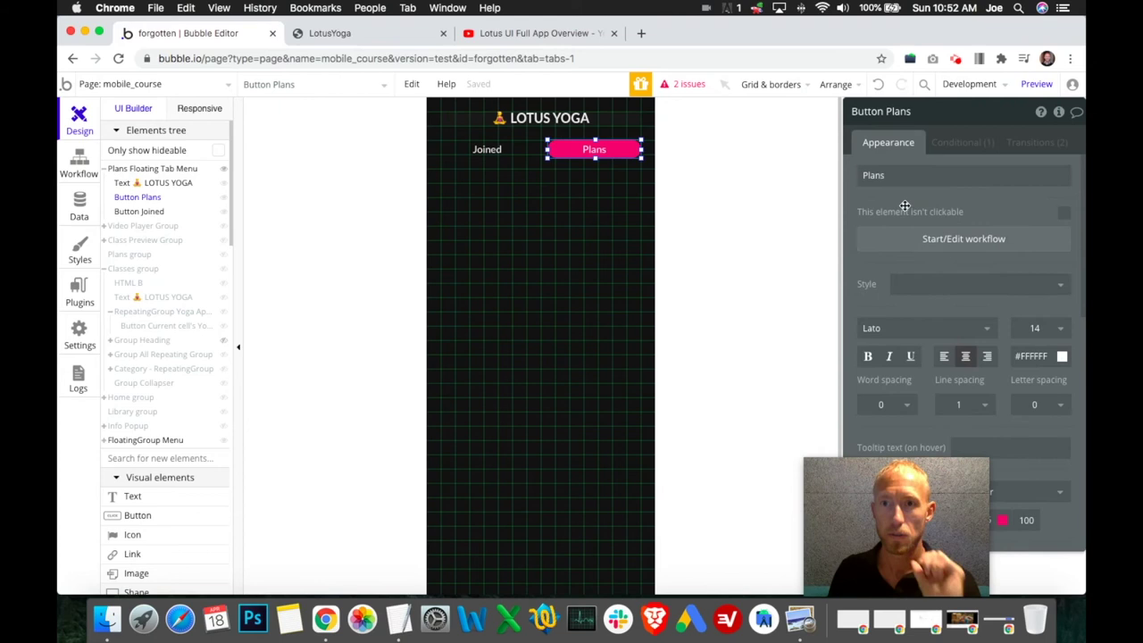
click(960, 142)
click(911, 195)
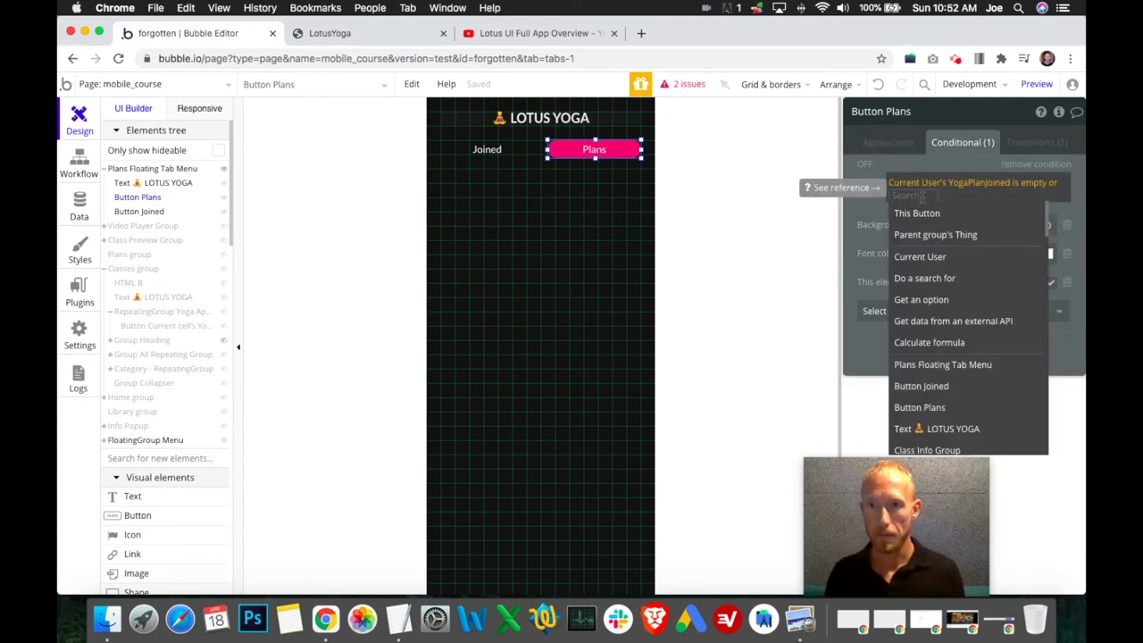
click(933, 234)
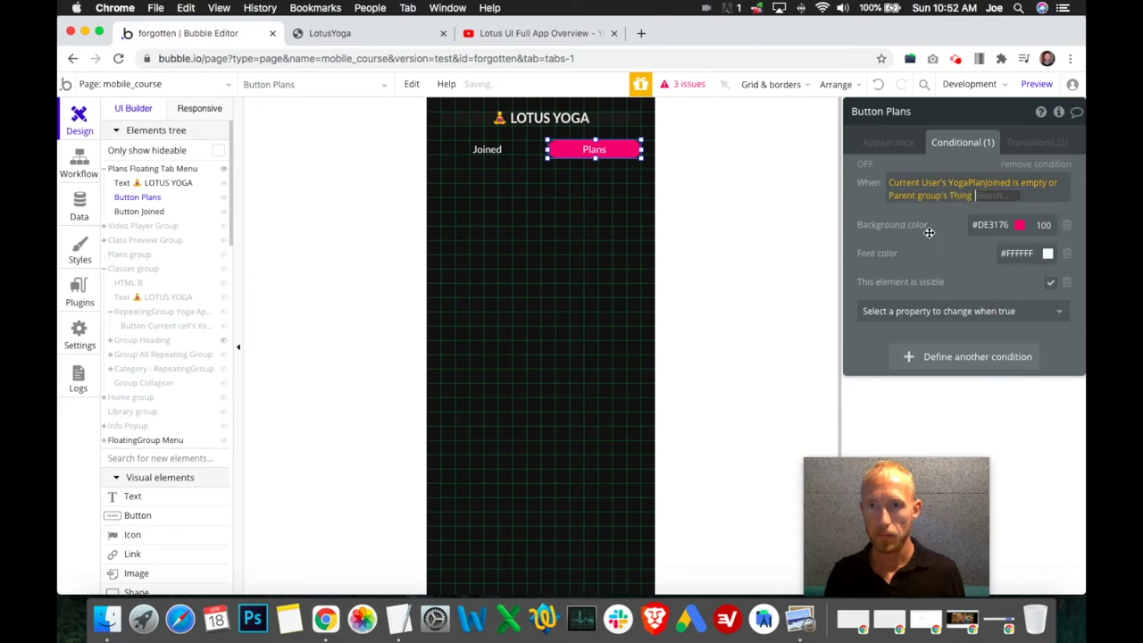
click(952, 199)
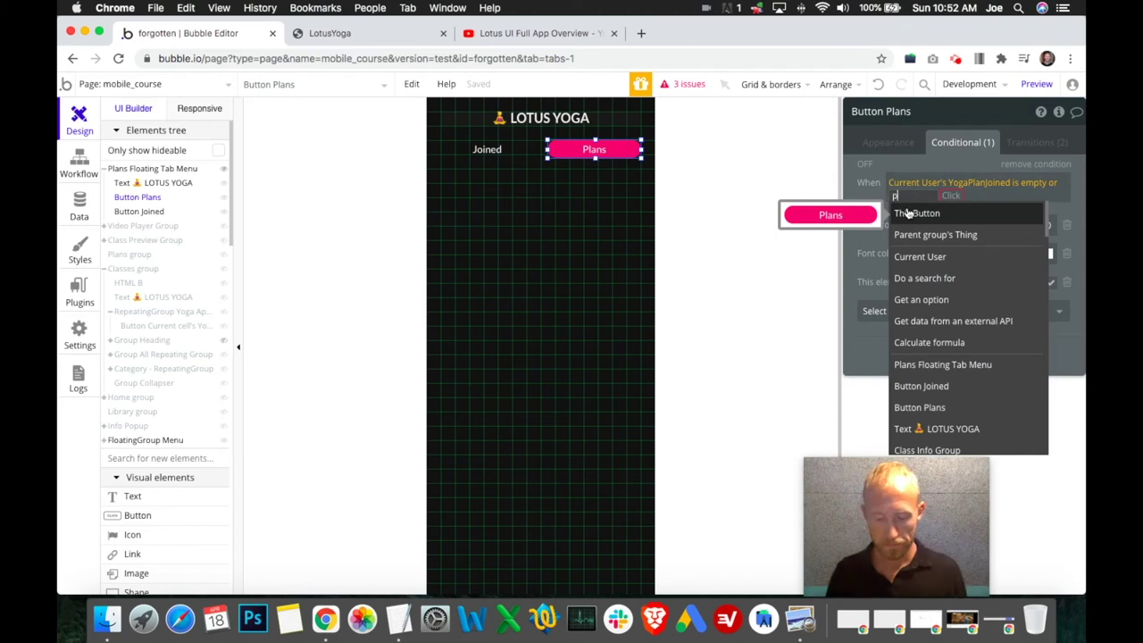
text(plan)
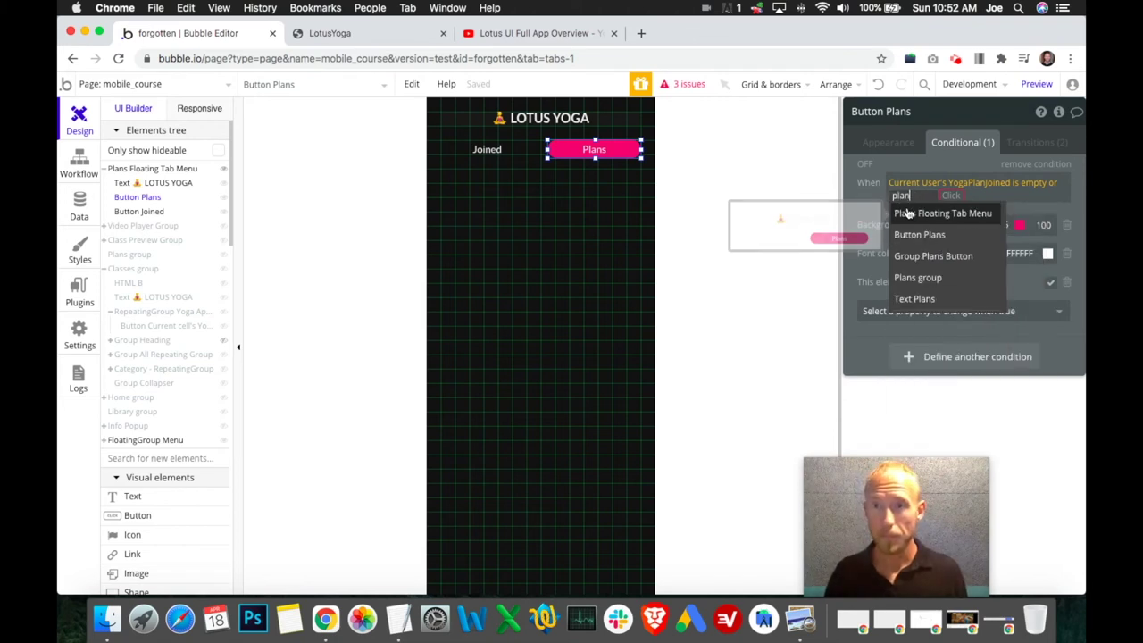
click(919, 280)
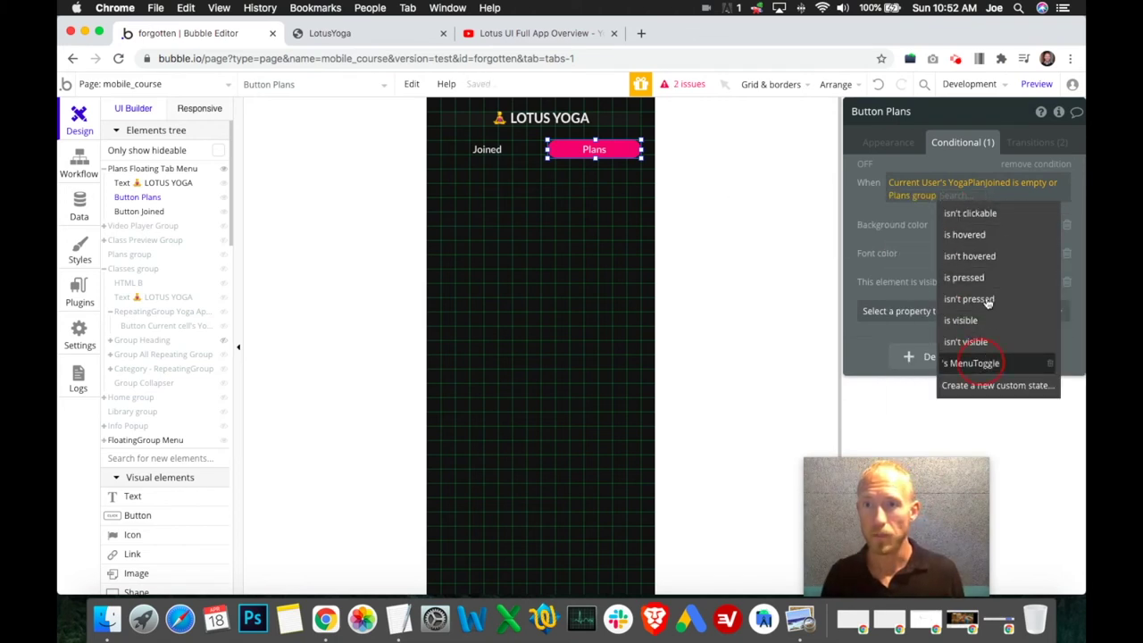
click(980, 364)
click(1005, 213)
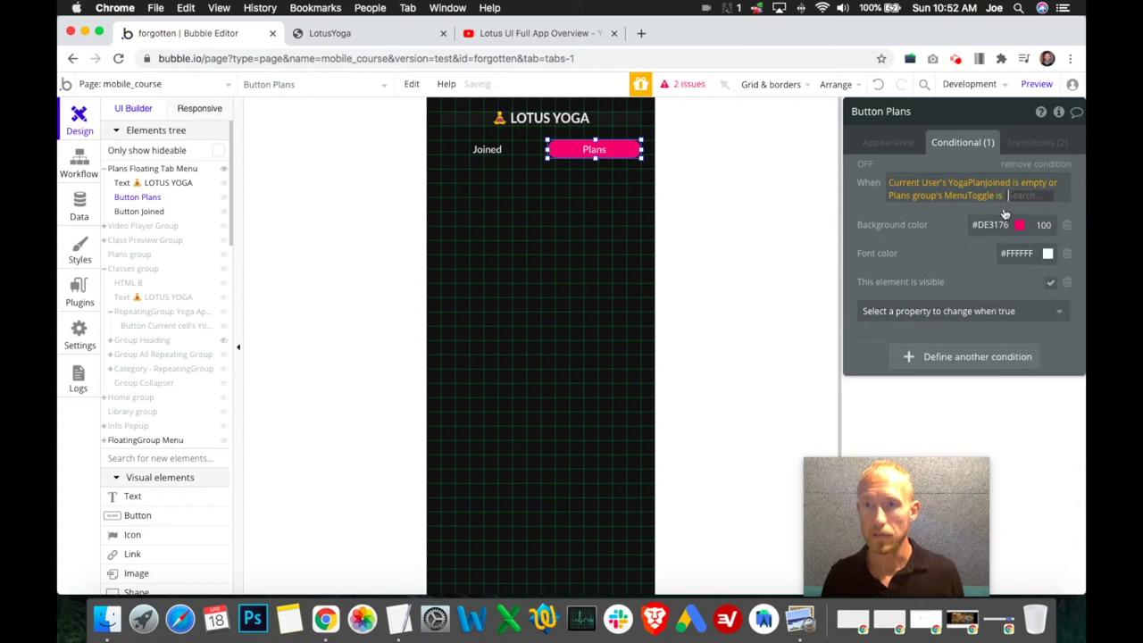
text(Plans)
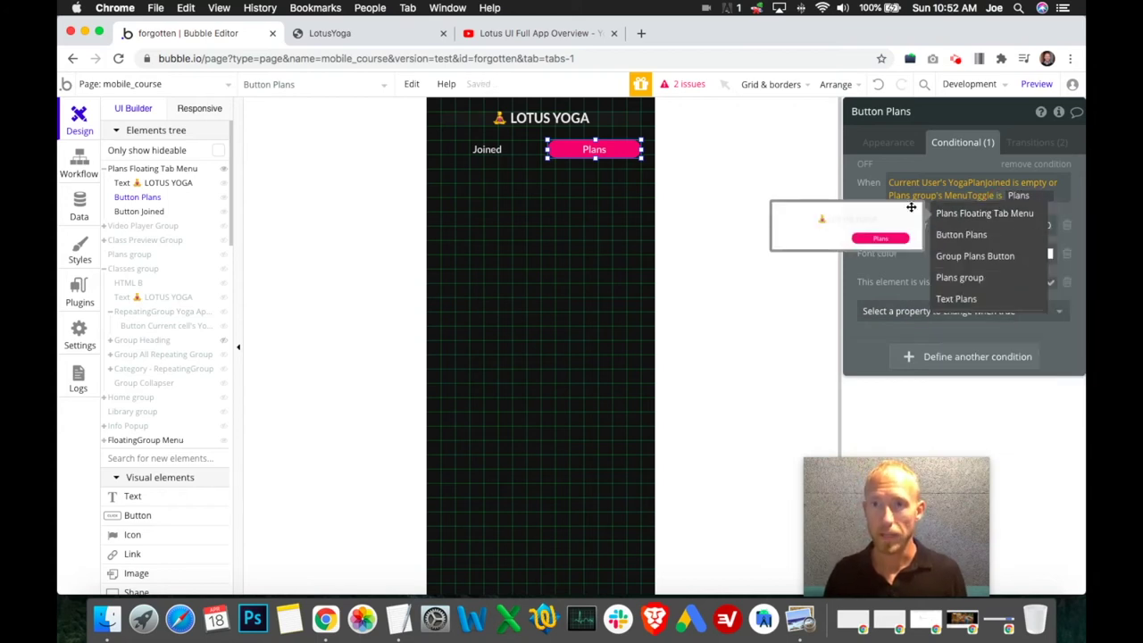
click(858, 192)
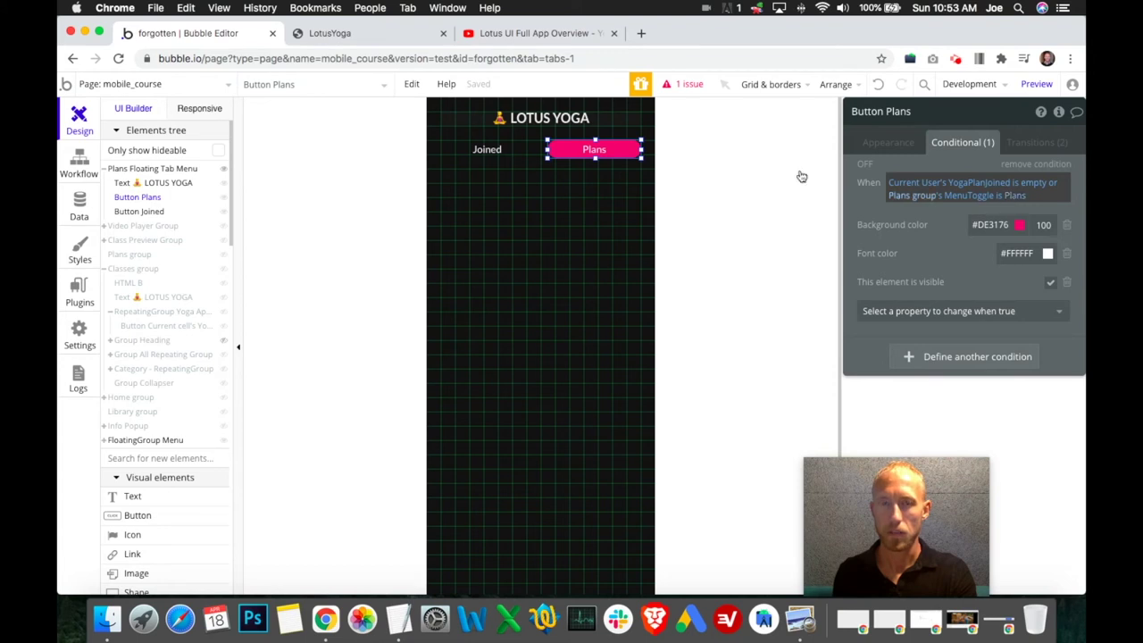
- Copy the Plans button's condition expression into the empty condition of the Joined button
click(587, 155)
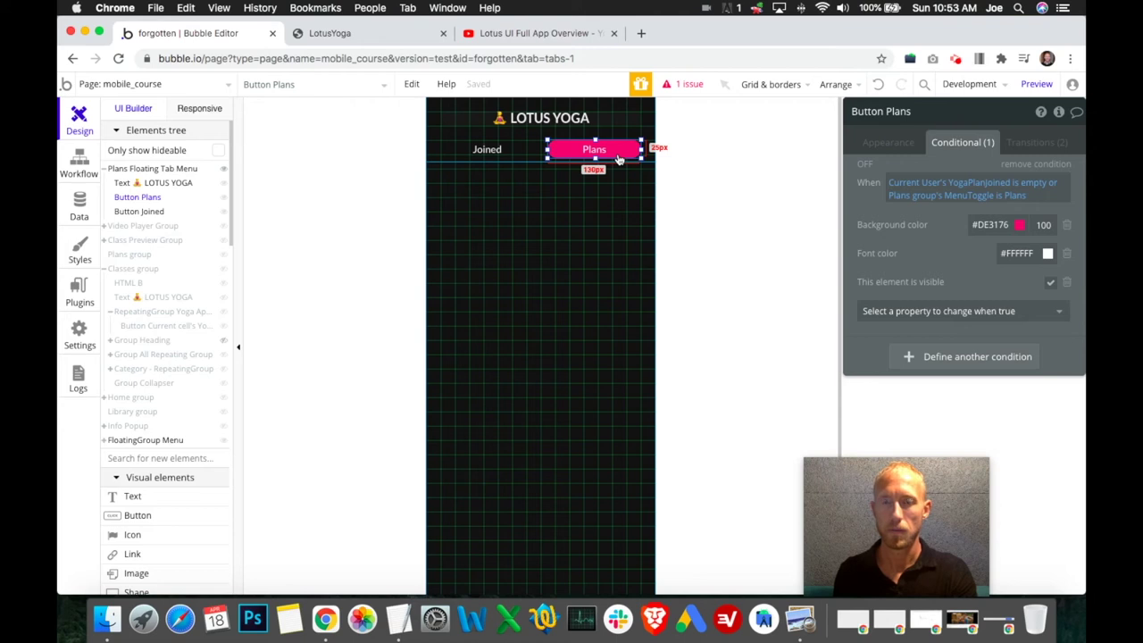
click(507, 152)
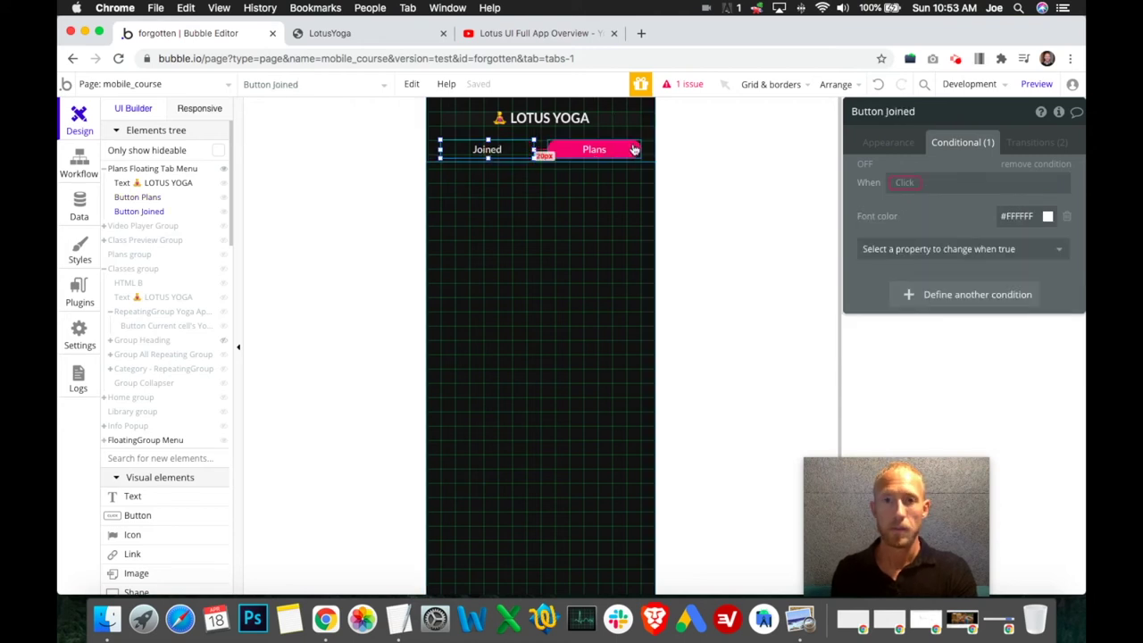
click(558, 151)
right_click(1003, 189)
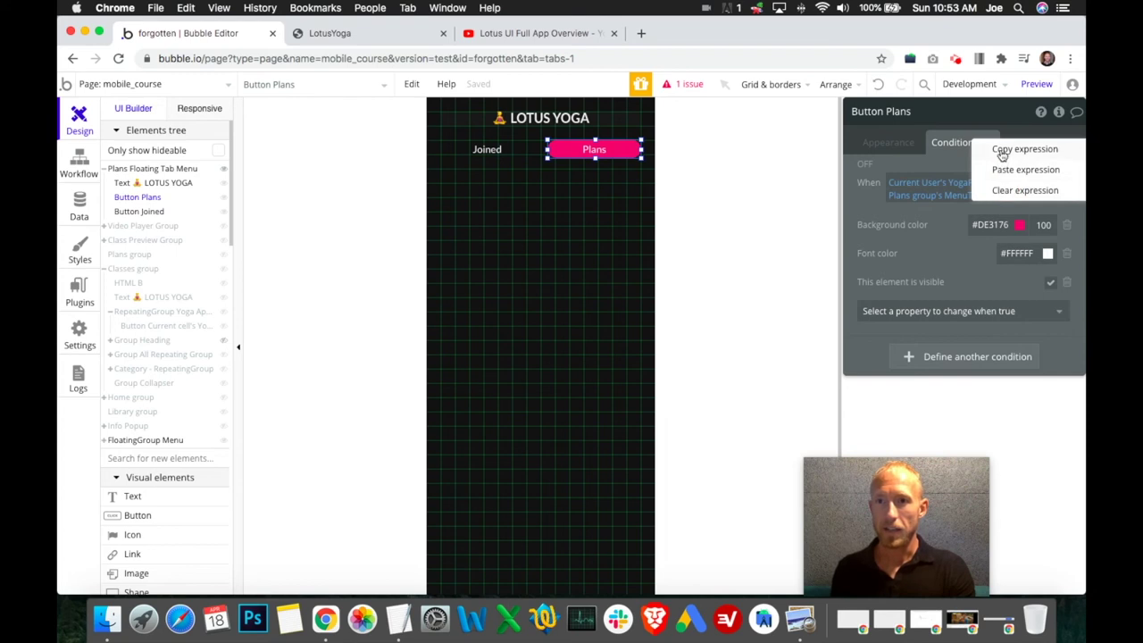
click(1000, 152)
click(487, 152)
right_click(905, 182)
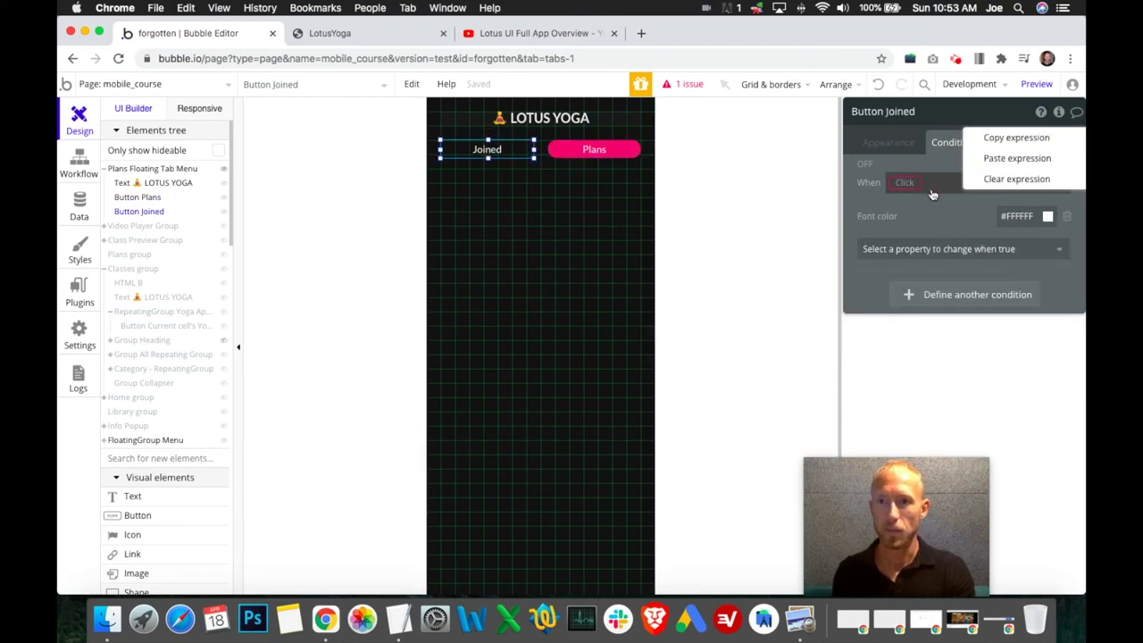
click(999, 159)
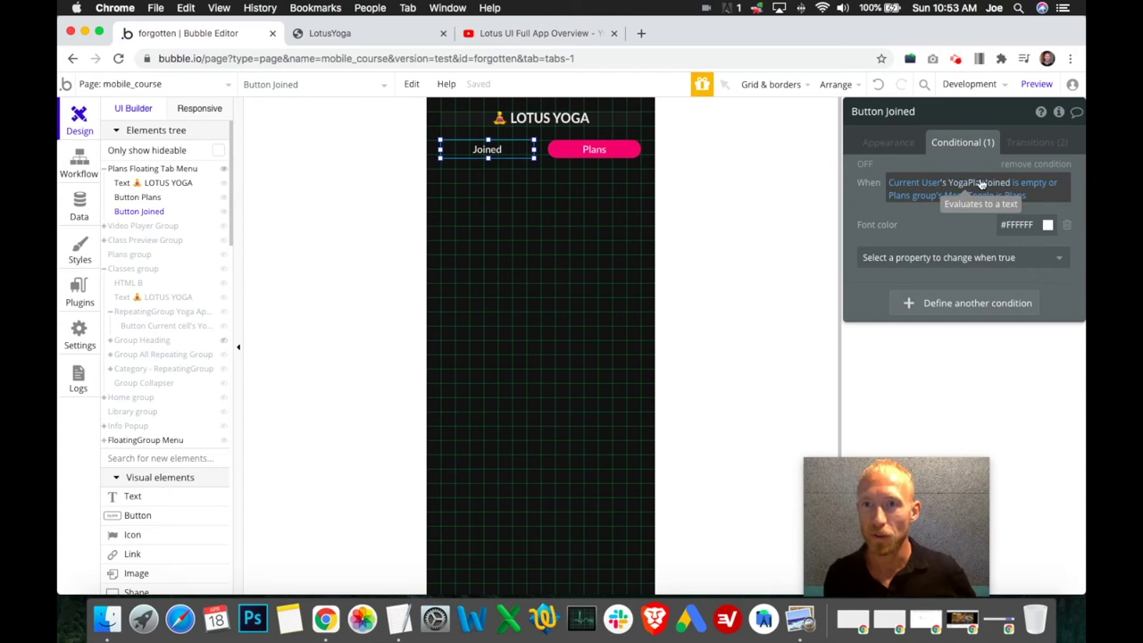
click(1032, 182)
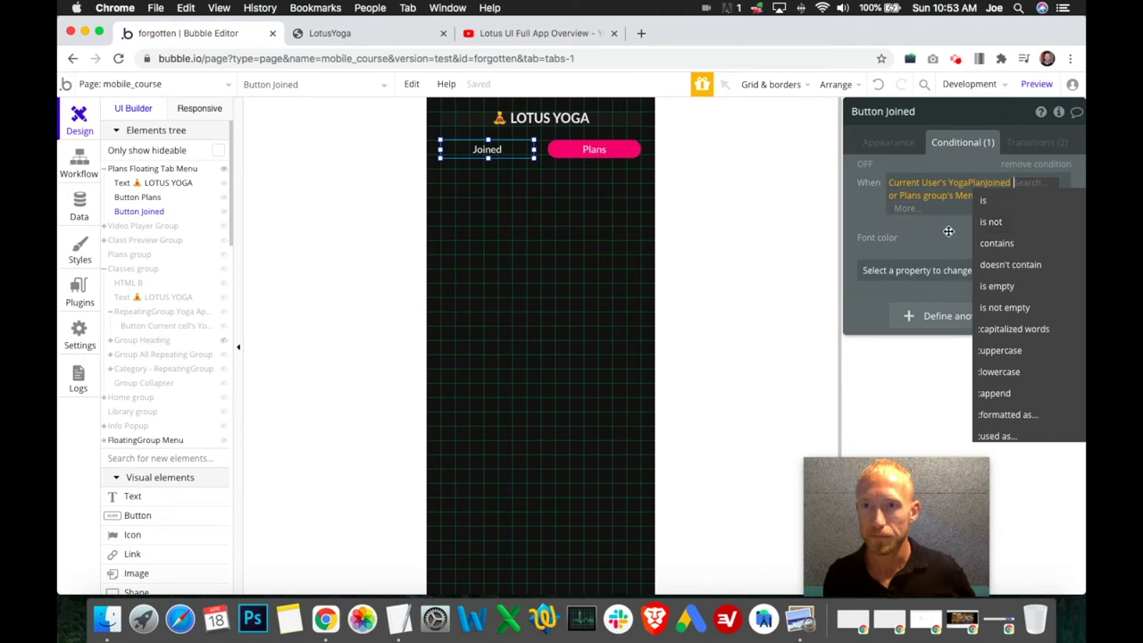
click(964, 206)
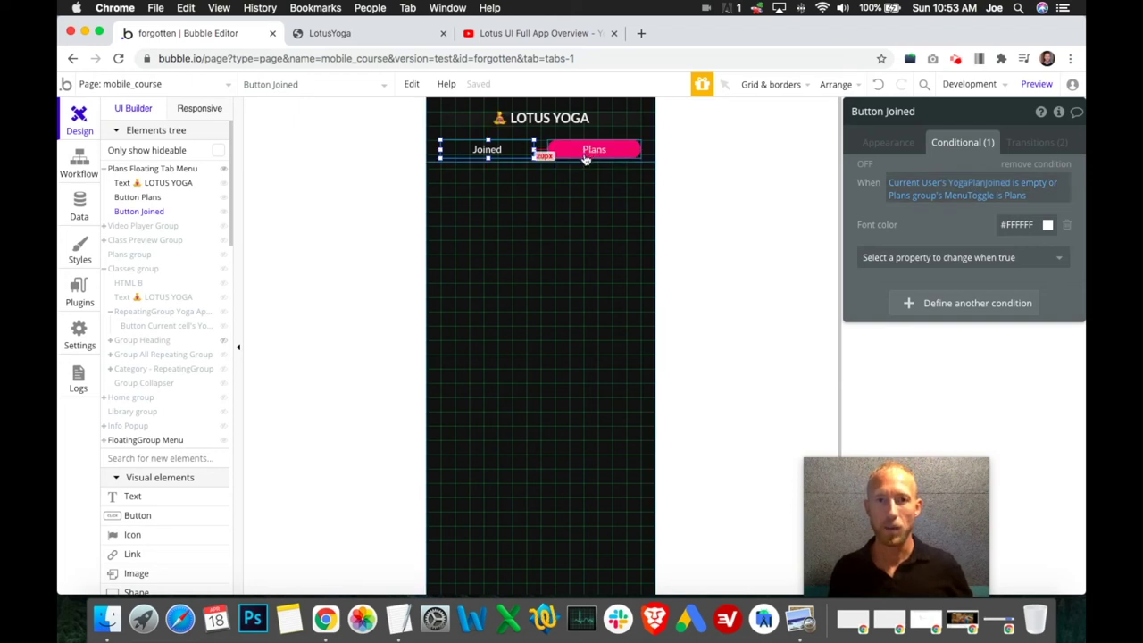
- Switch to the Lotus UI Full App Overview video on YouTube and examine the Joined and Plans tabs around 5:38
click(501, 33)
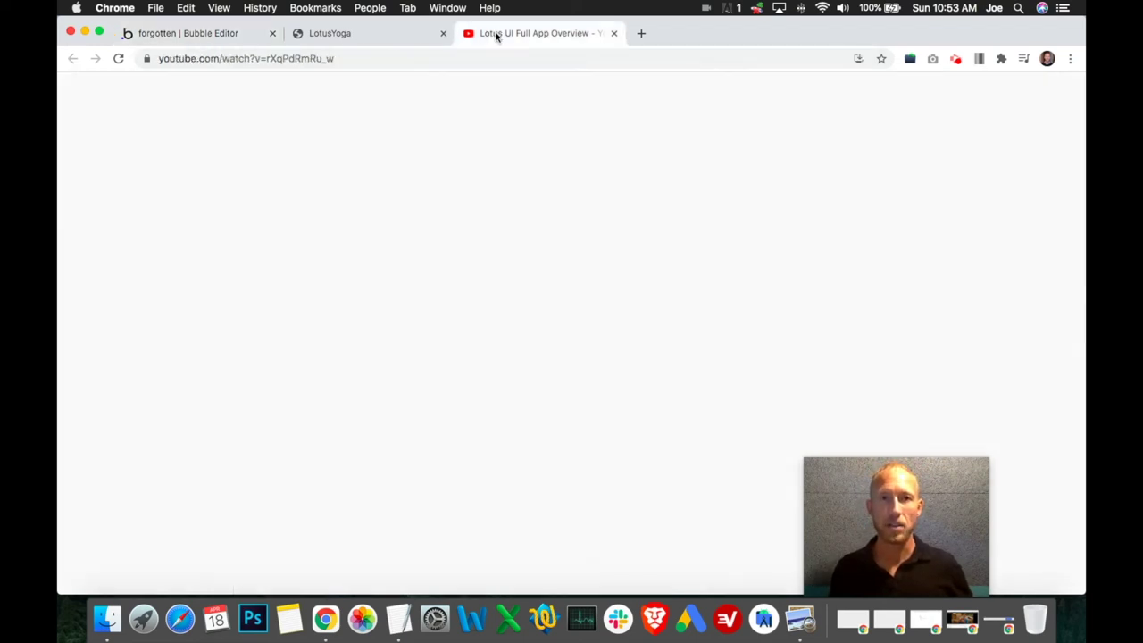
click(80, 499)
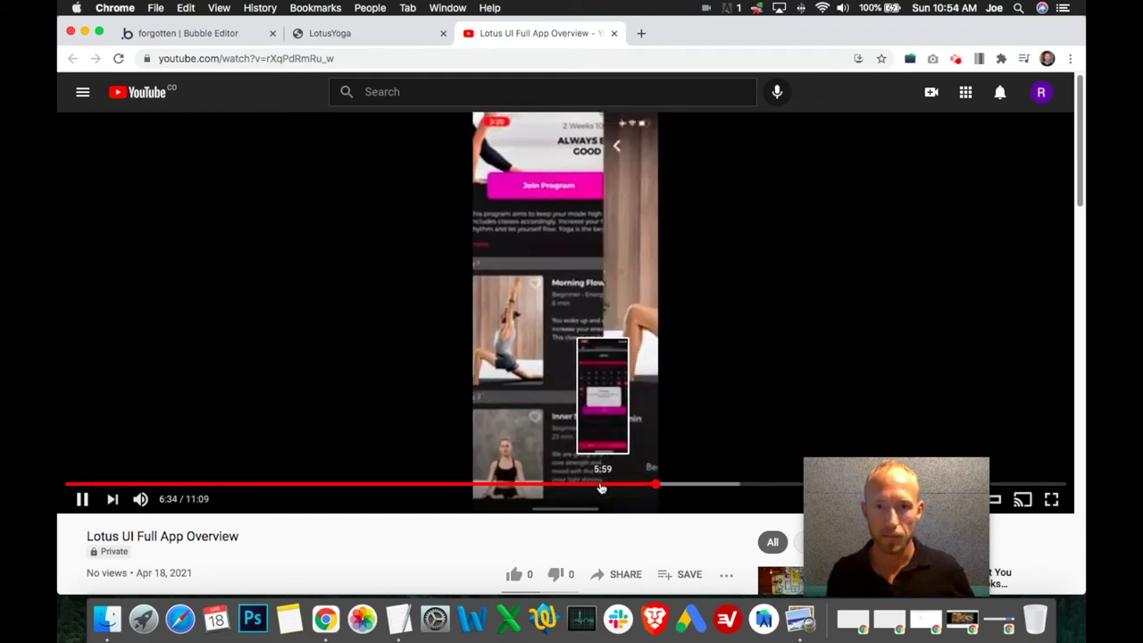
click(572, 487)
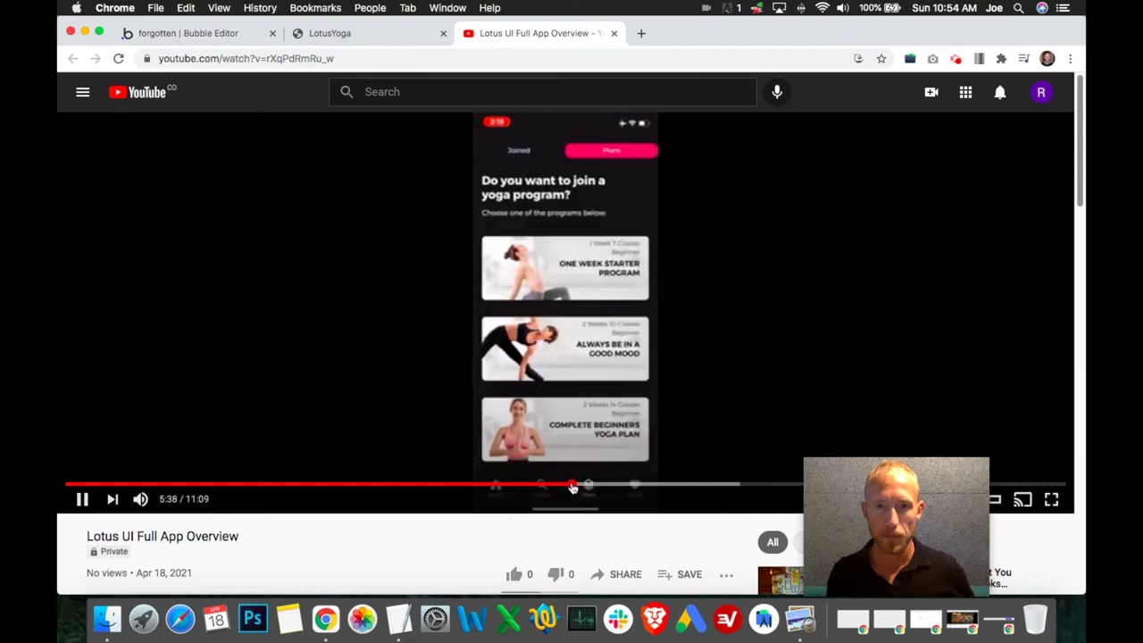
click(82, 499)
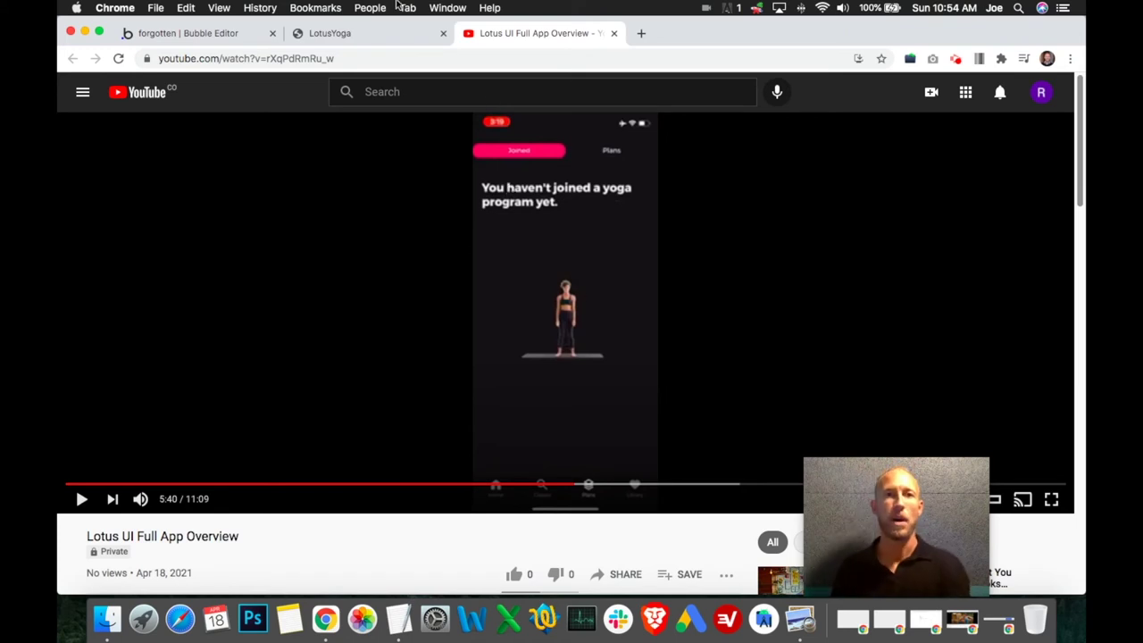
- Switch back to the Bubble editor and clear the expression in the Joined button's condition
click(224, 34)
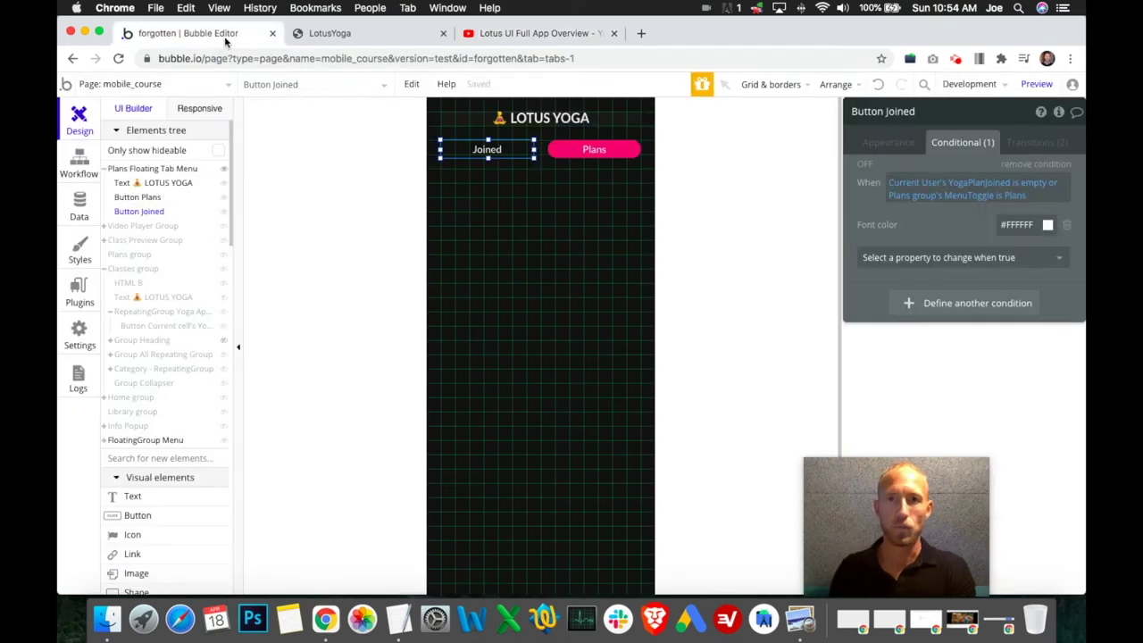
right_click(989, 198)
click(1010, 199)
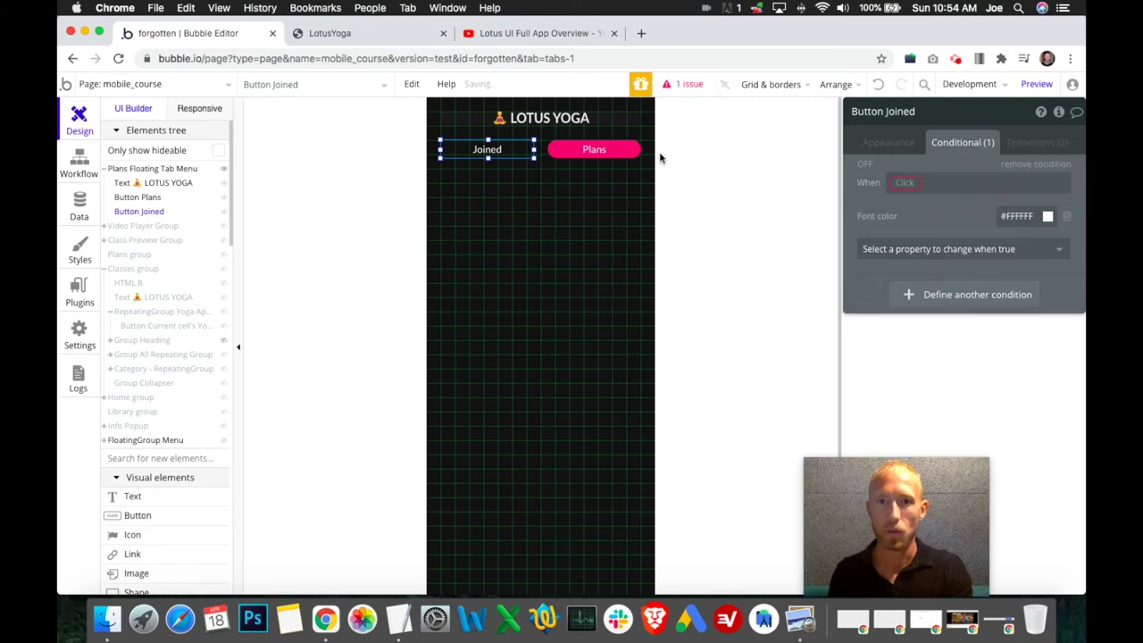
- Replace the Plans button's condition expression with "Plans group's MenuToggle is Plans"
click(594, 149)
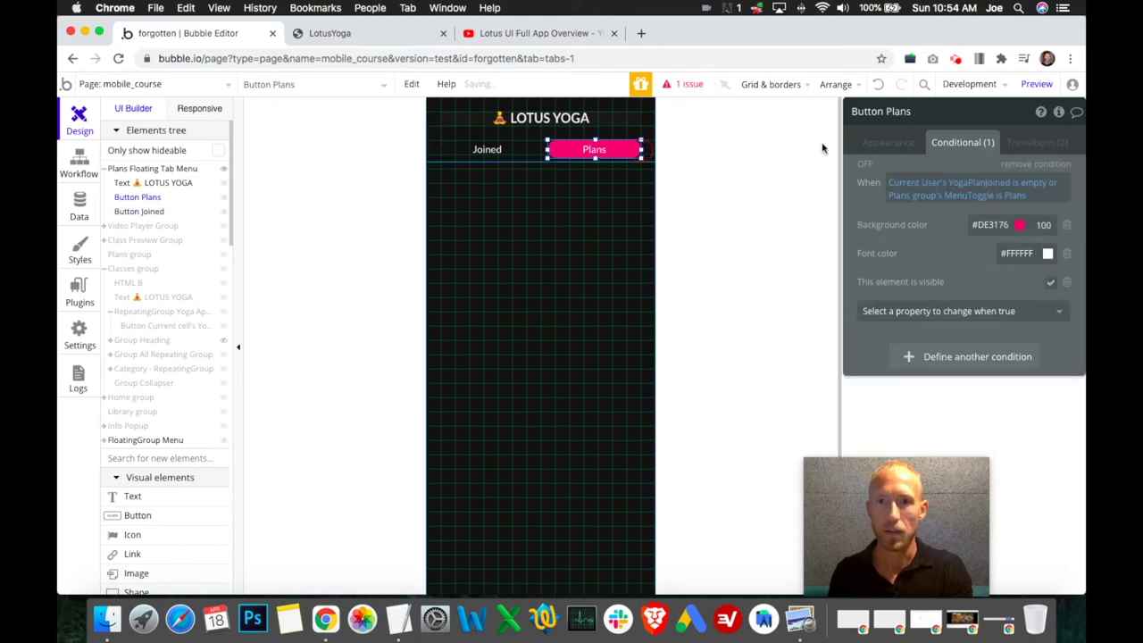
right_click(896, 199)
click(1005, 194)
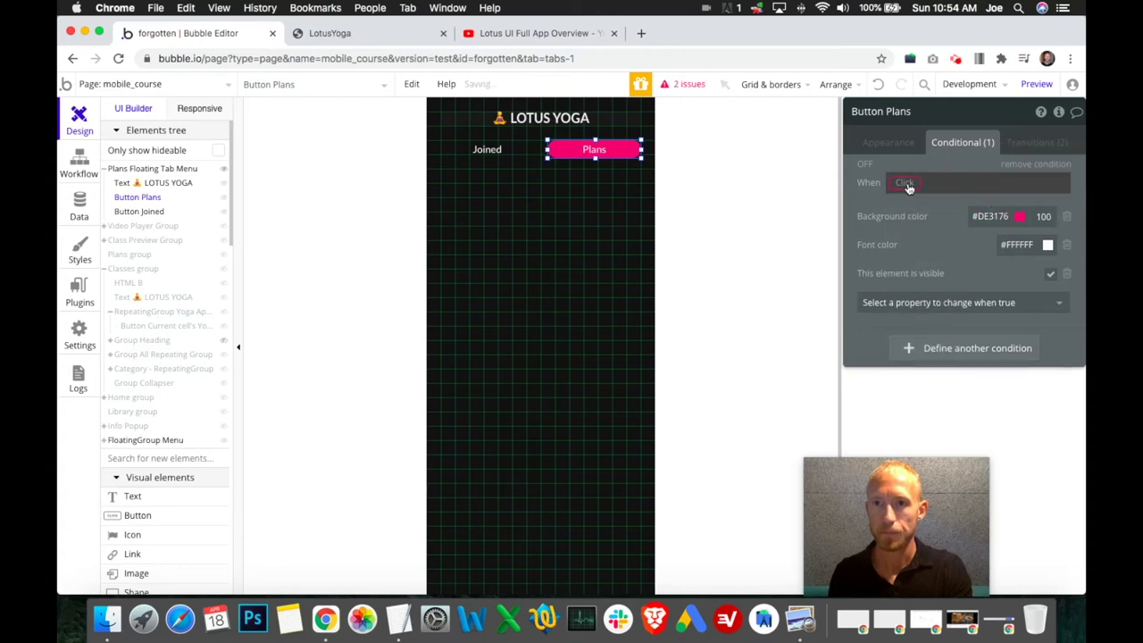
click(905, 182)
text(plans)
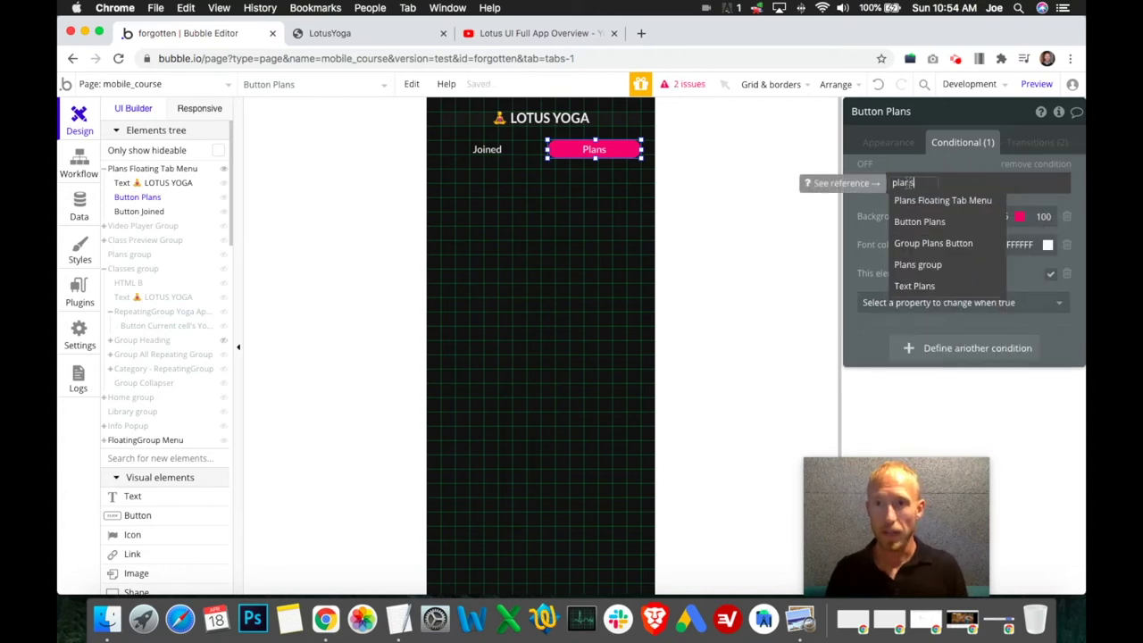
click(923, 265)
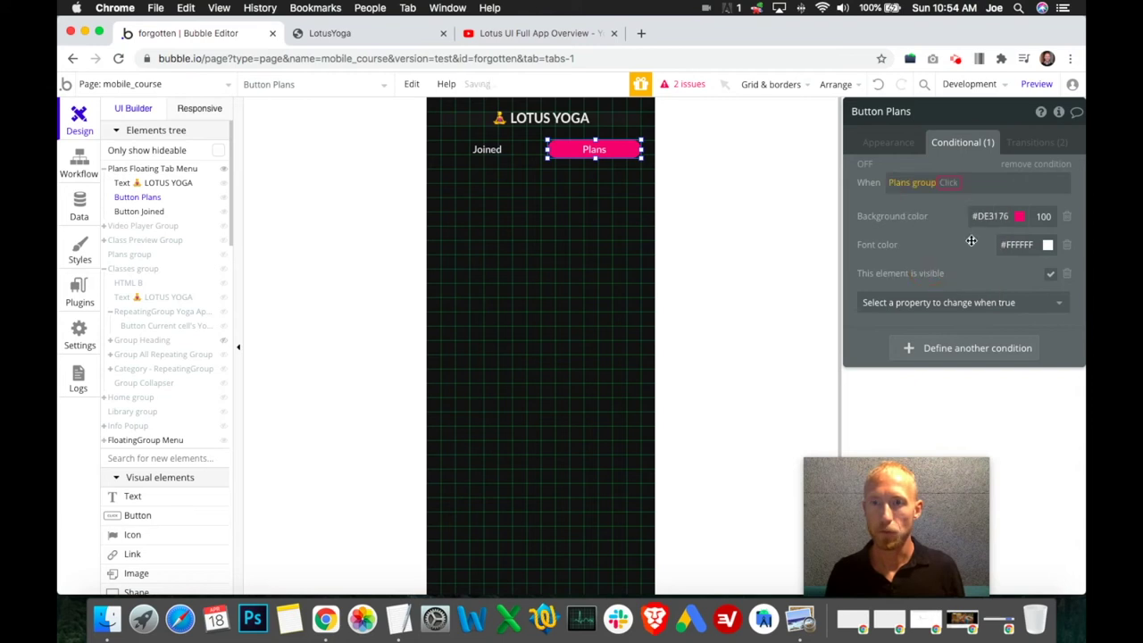
click(949, 182)
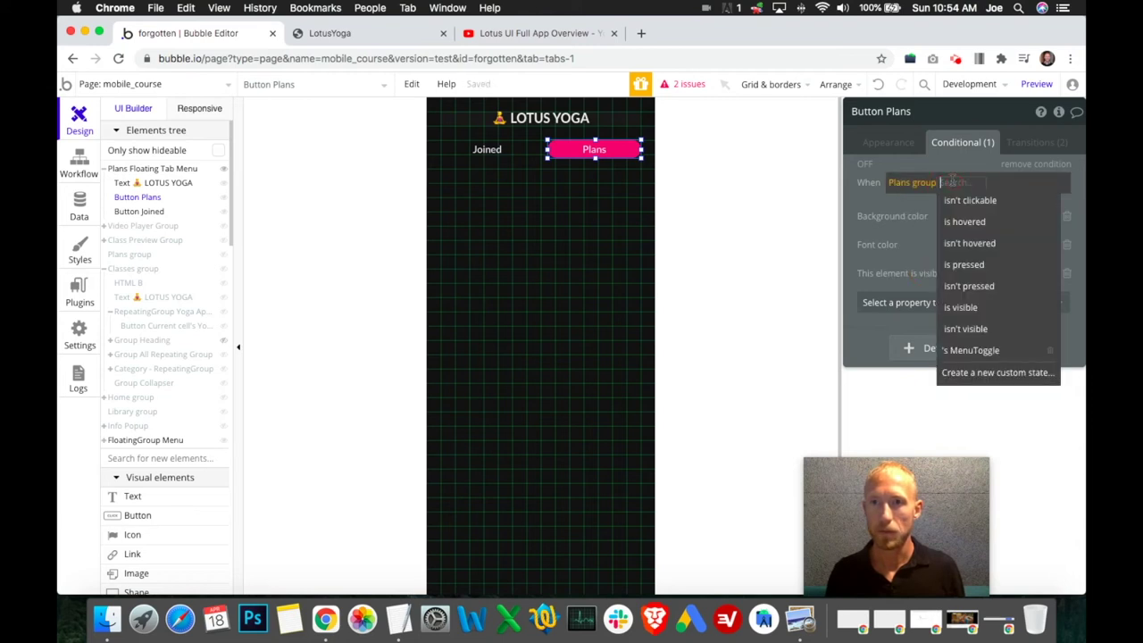
click(990, 349)
click(1011, 199)
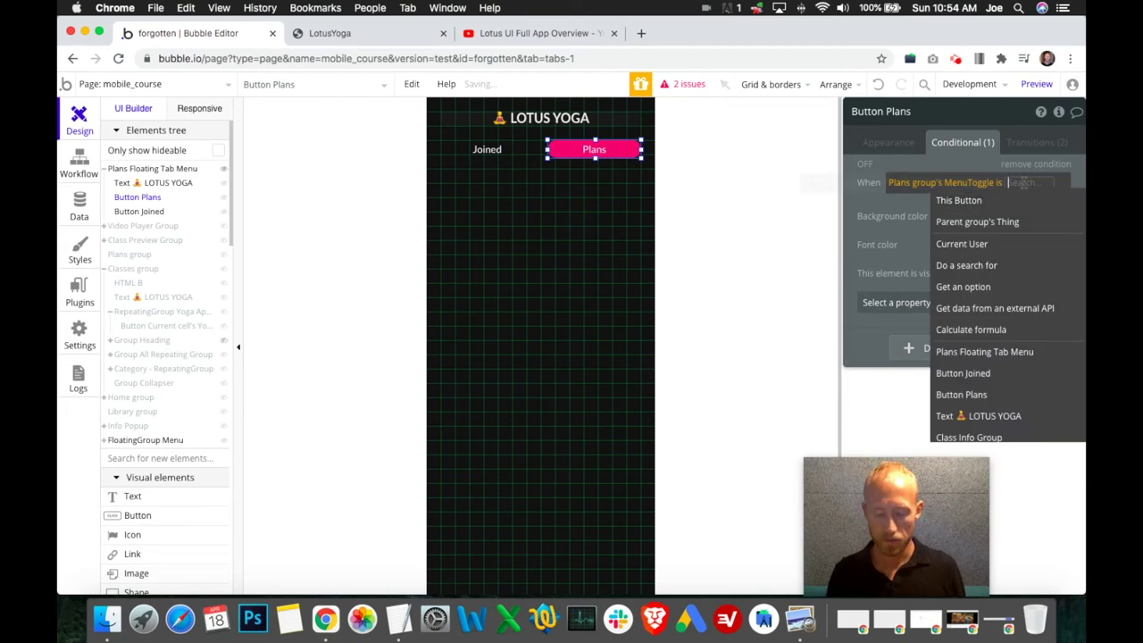
text(Plans)
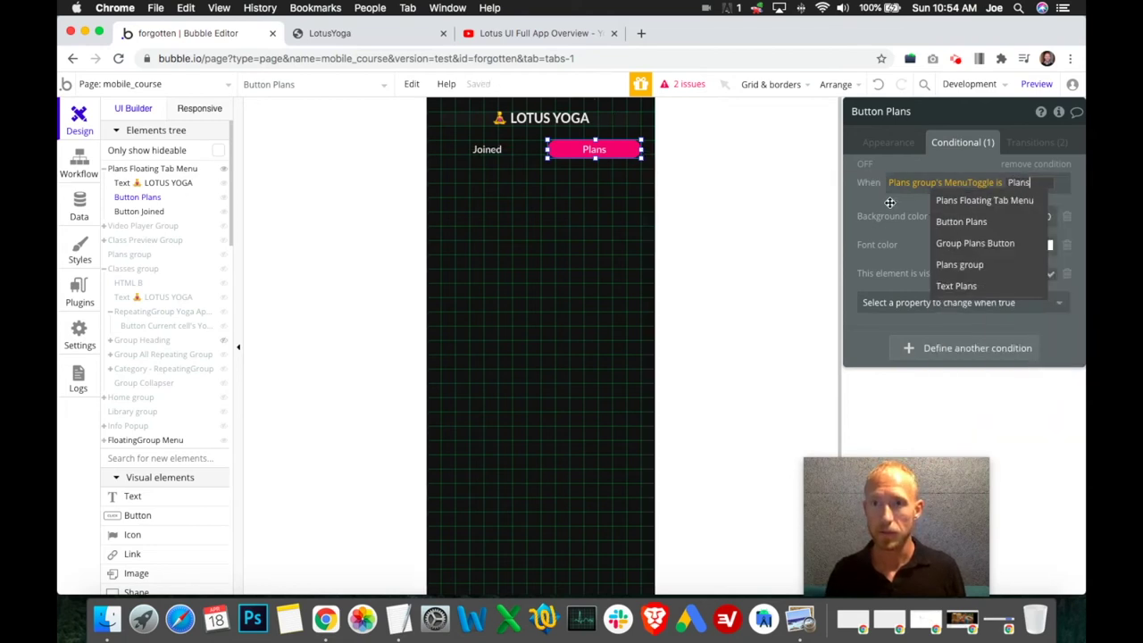
click(891, 203)
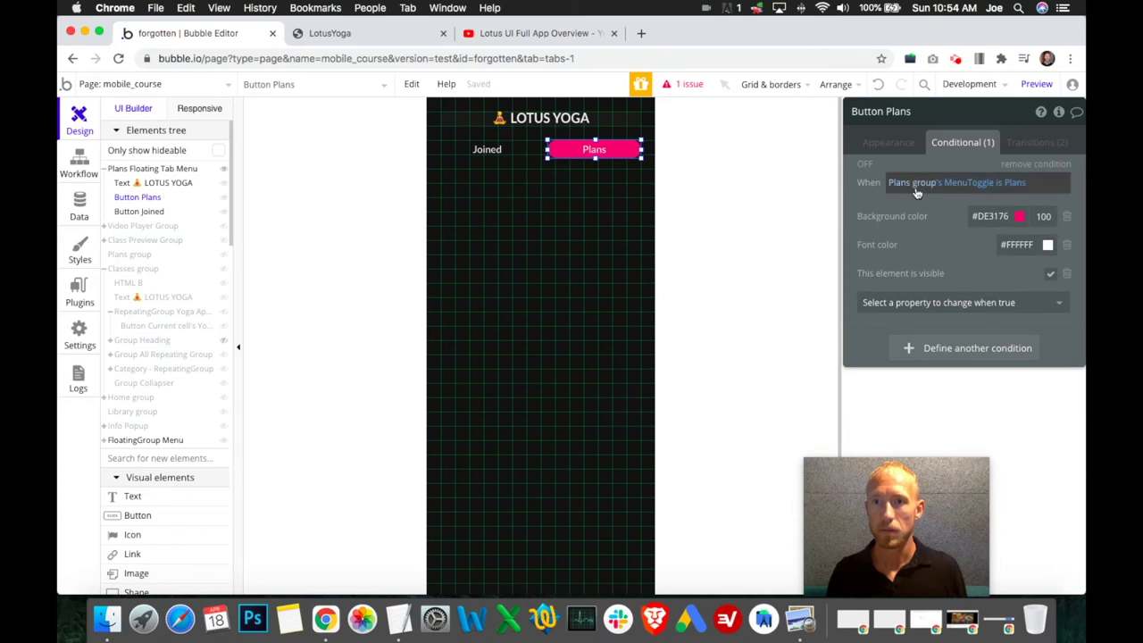
- Copy the Plans button's MenuToggle expression into the Joined button's condition
right_click(916, 192)
click(996, 150)
click(507, 161)
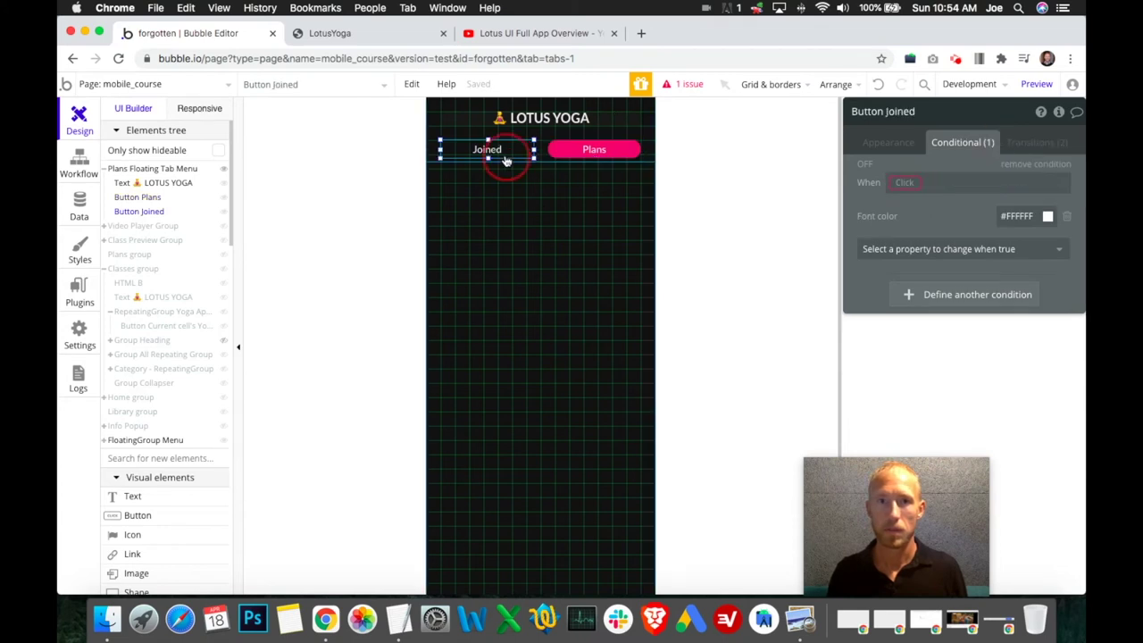
right_click(916, 187)
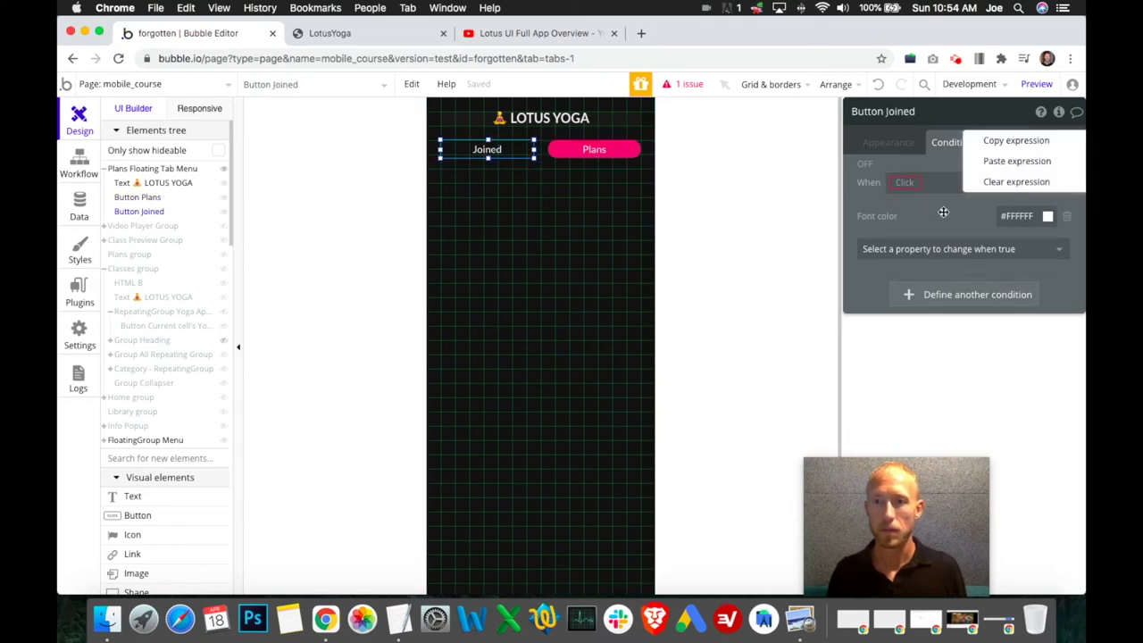
click(992, 163)
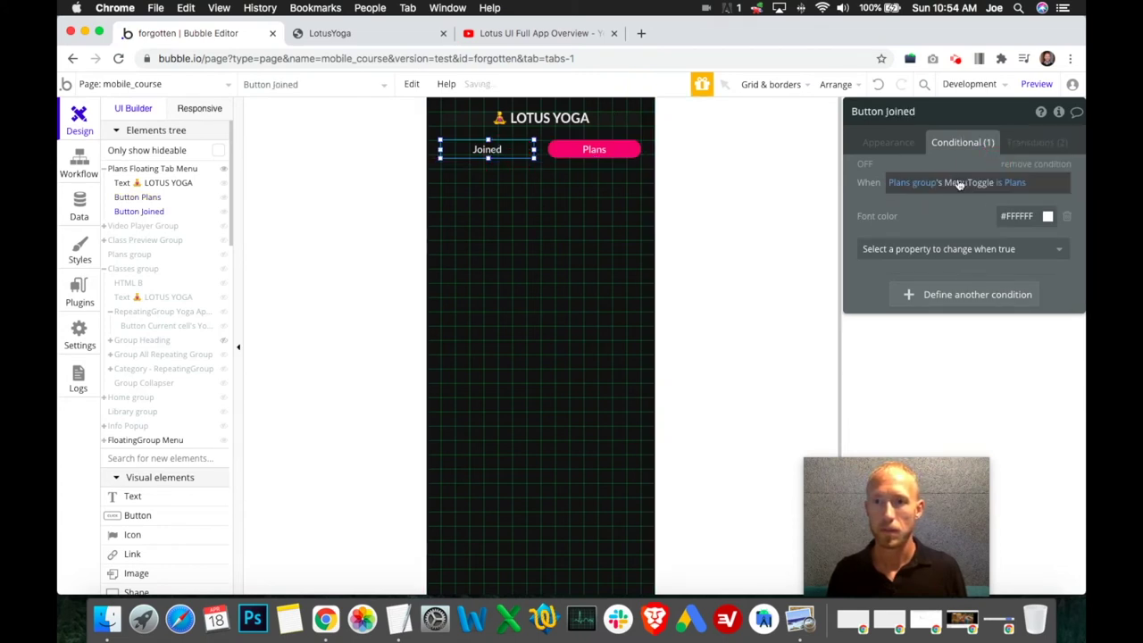
- Change the compared value in the Joined button's condition so it reads "Plans group's MenuToggle is Joined"
click(1013, 184)
double_click(1015, 183)
key(BackSpace)
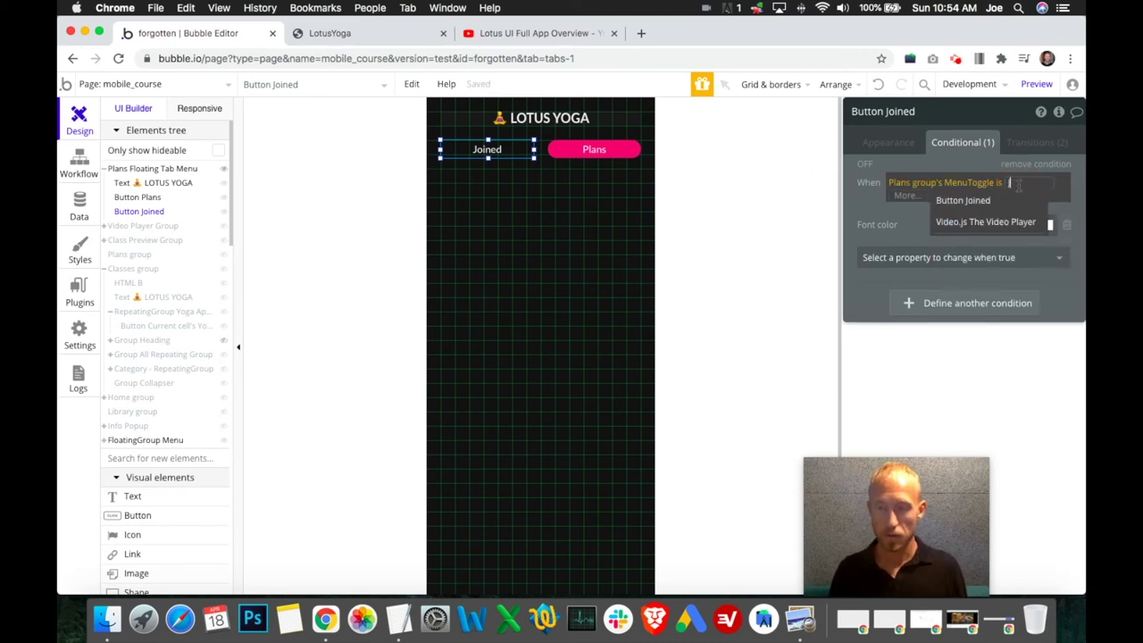
text(Joined)
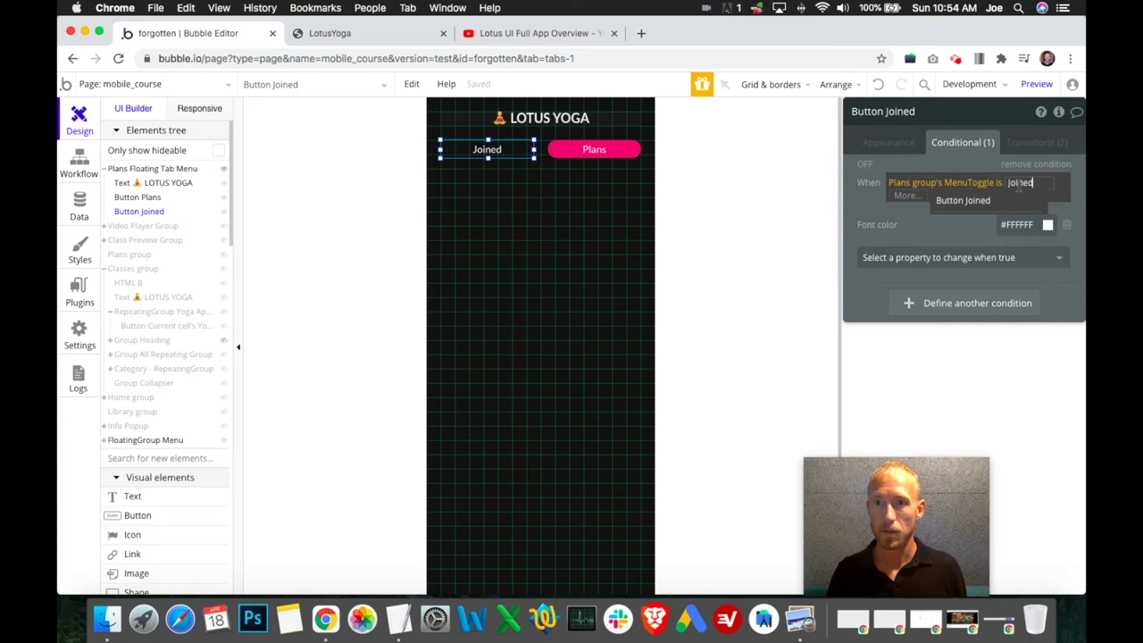
key(Return)
click(884, 208)
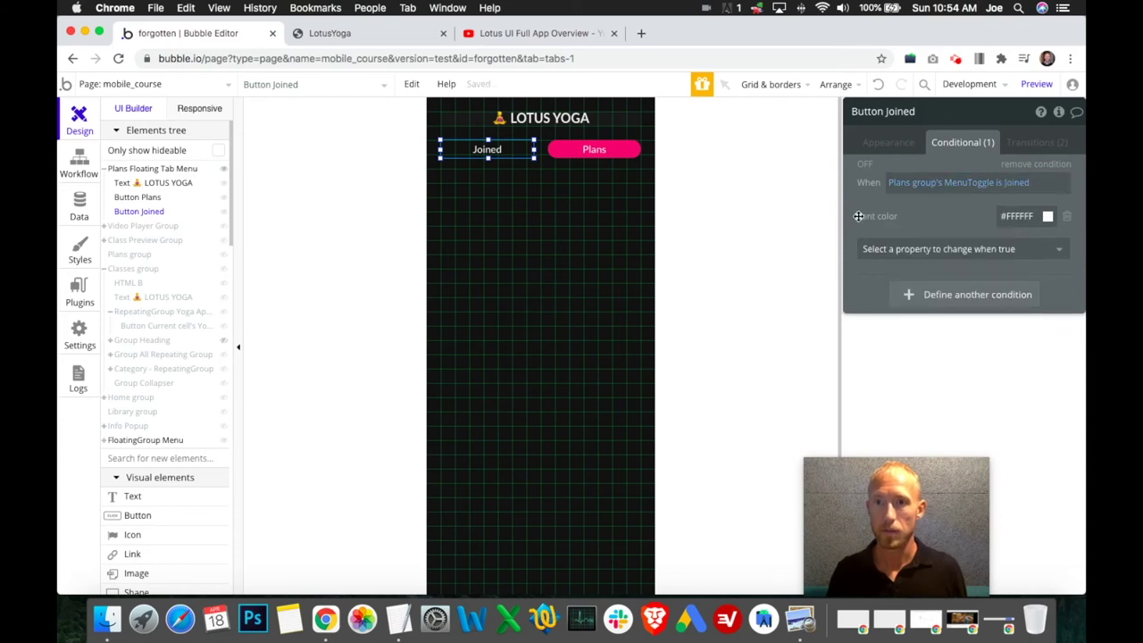
- Create a click workflow for the Joined button and add a Set state action to it
click(511, 153)
click(895, 147)
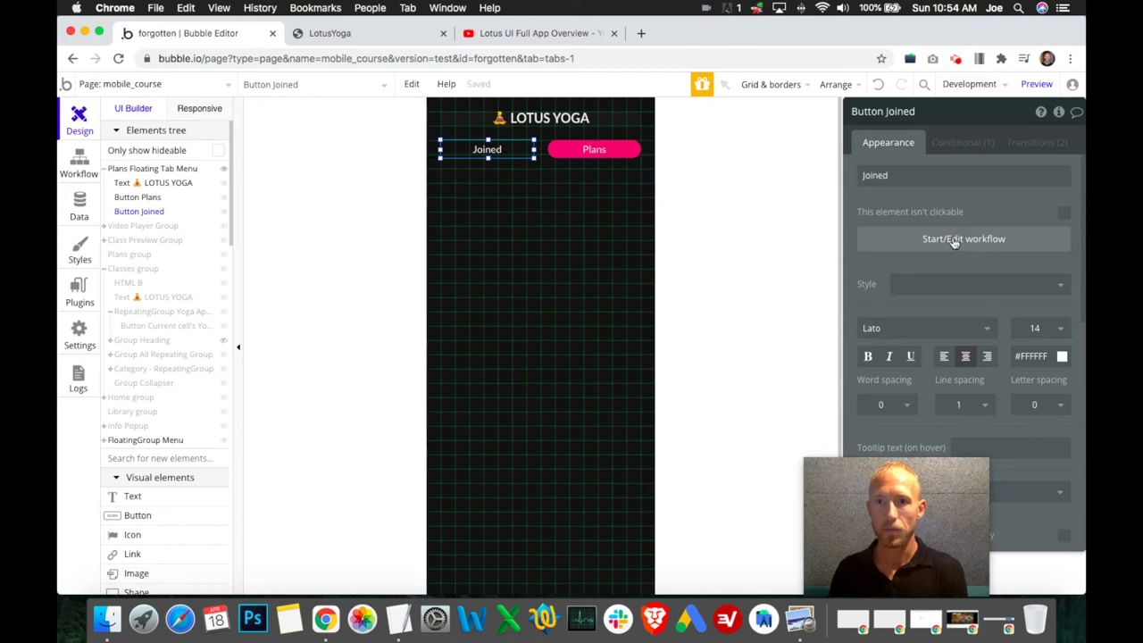
click(954, 239)
click(217, 262)
mouse_move(225, 457)
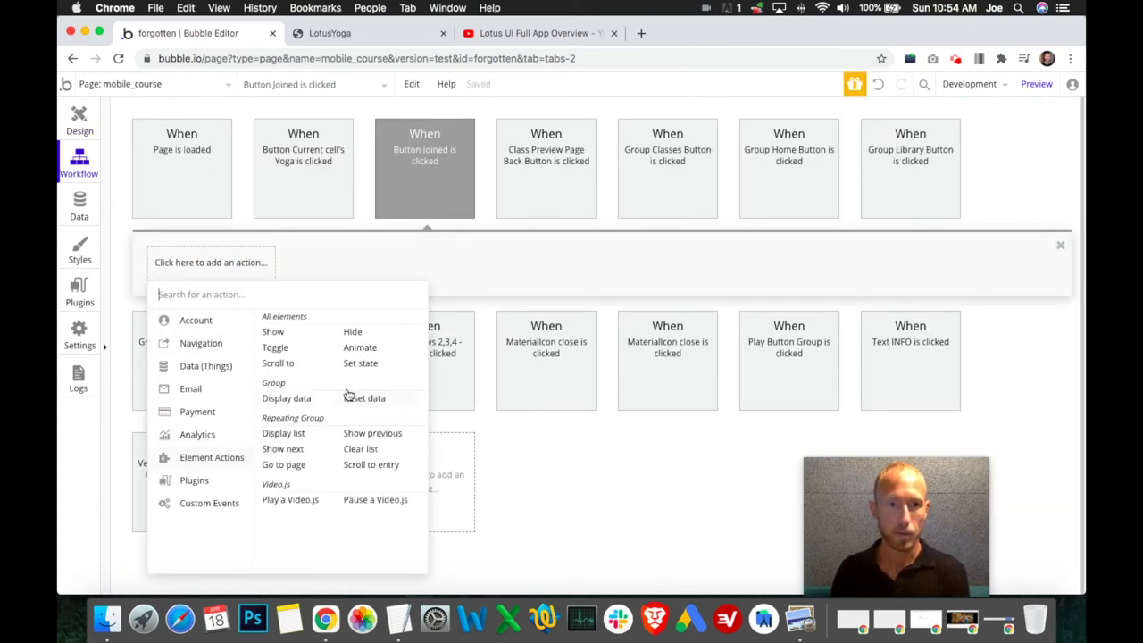
click(362, 365)
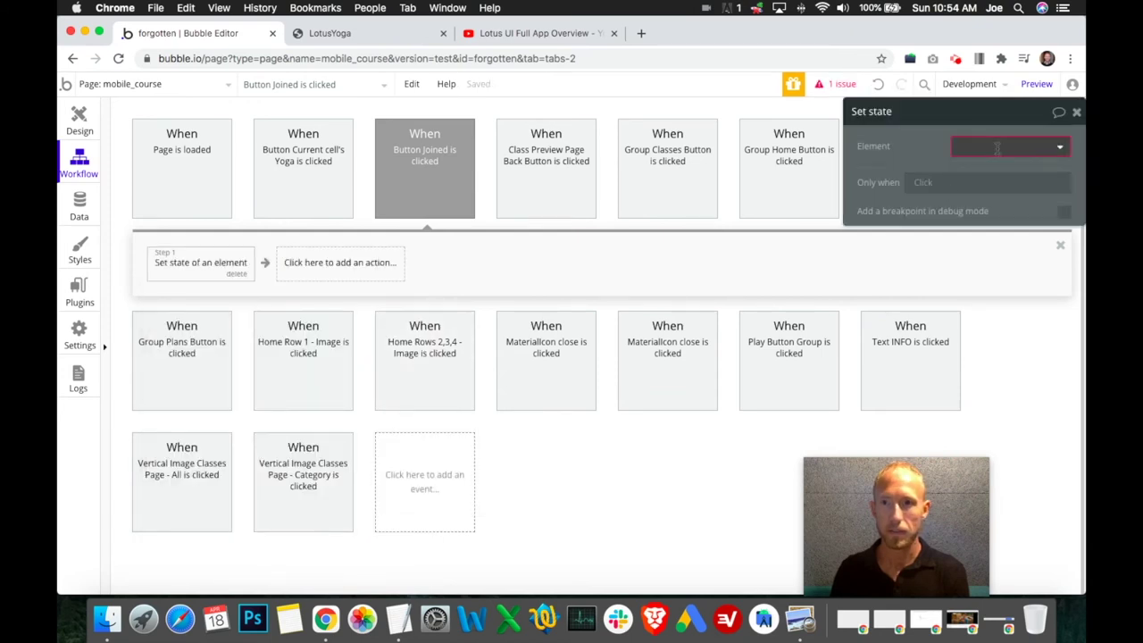
- Configure the Set state action to set the Plans group's MenuToggle state to Joined
text(plans)
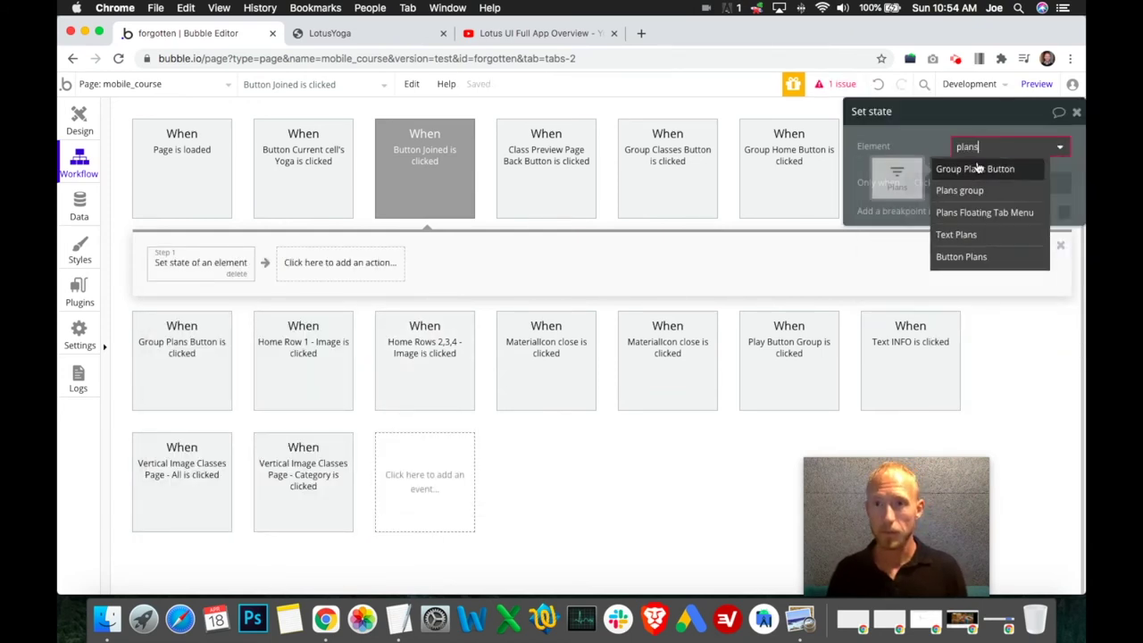
click(953, 191)
click(980, 177)
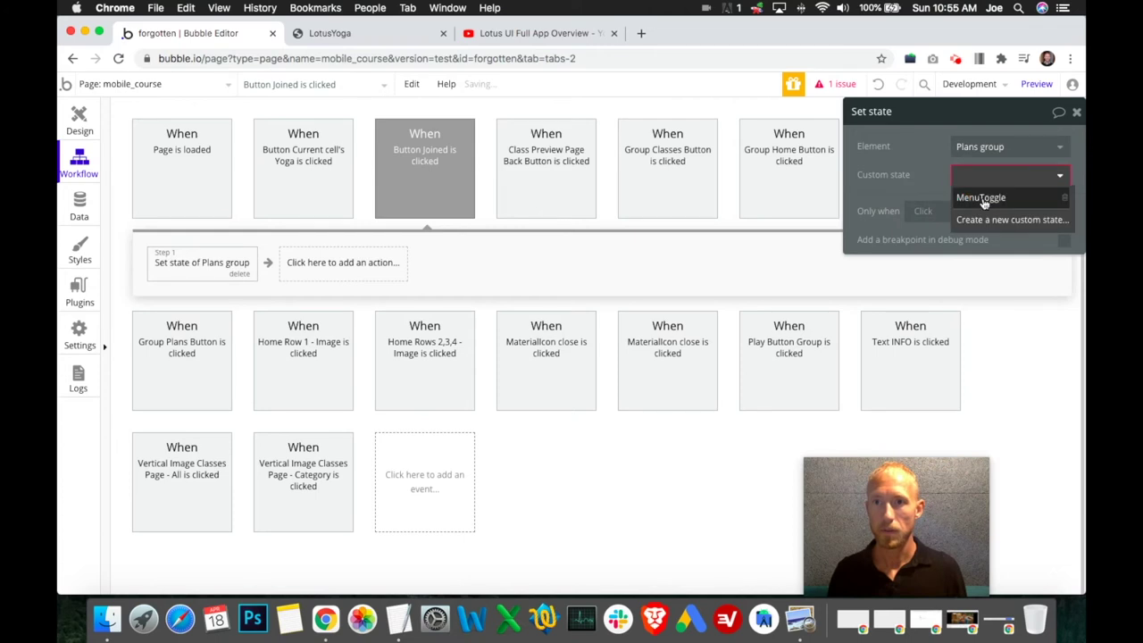
click(963, 199)
text(Joined)
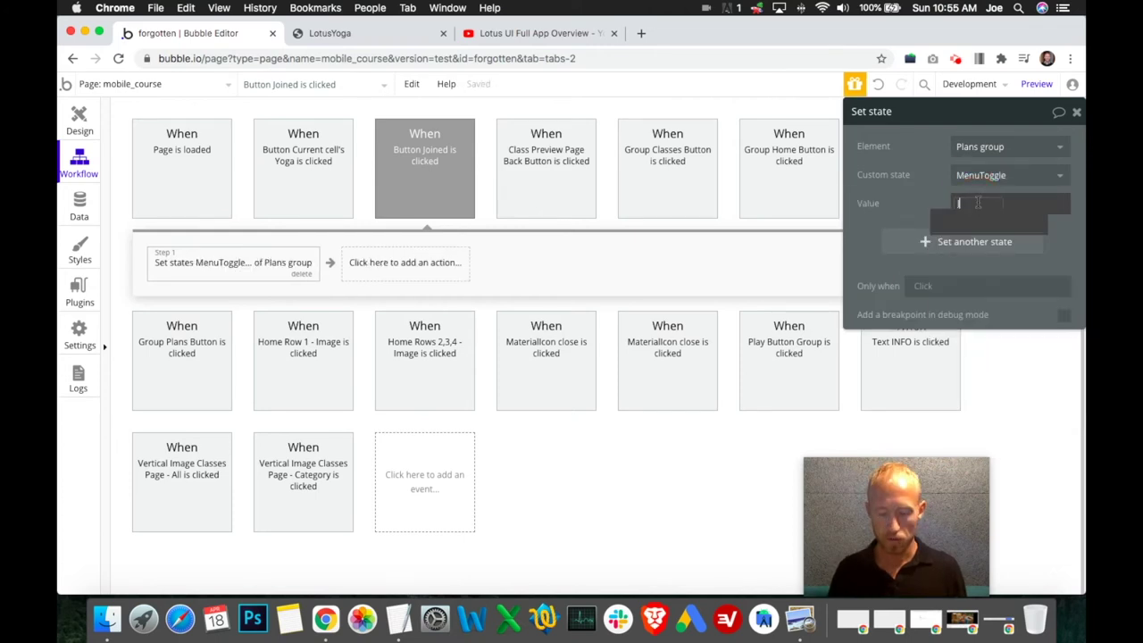
click(900, 214)
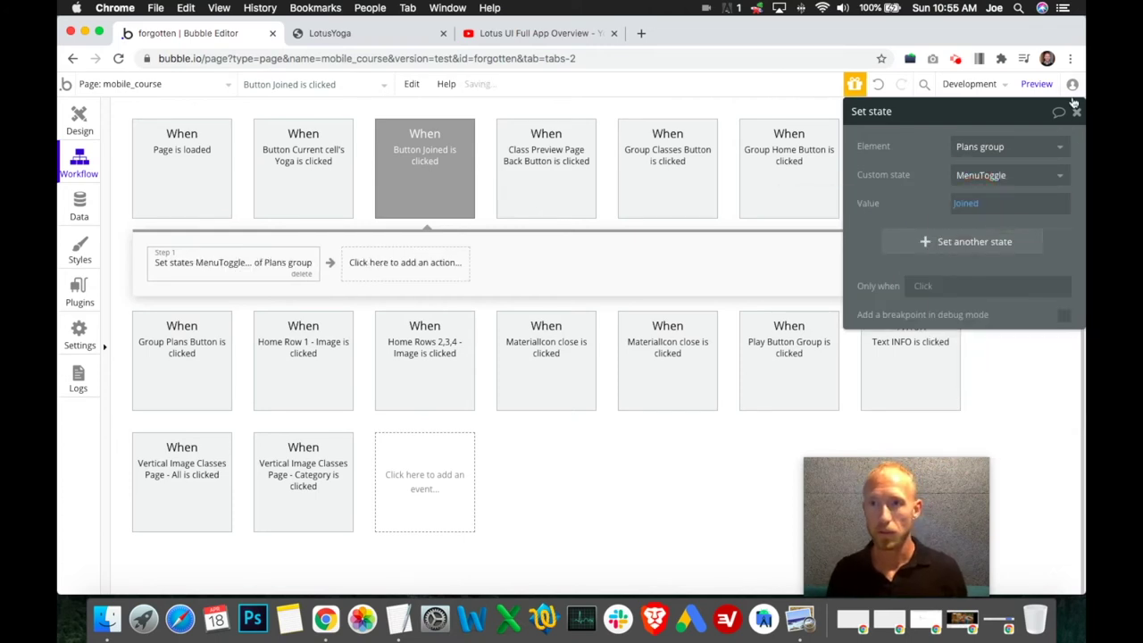
click(1078, 116)
- Add the "This element is visible" property to the Joined button's condition and check the button's visibility on page load
click(80, 125)
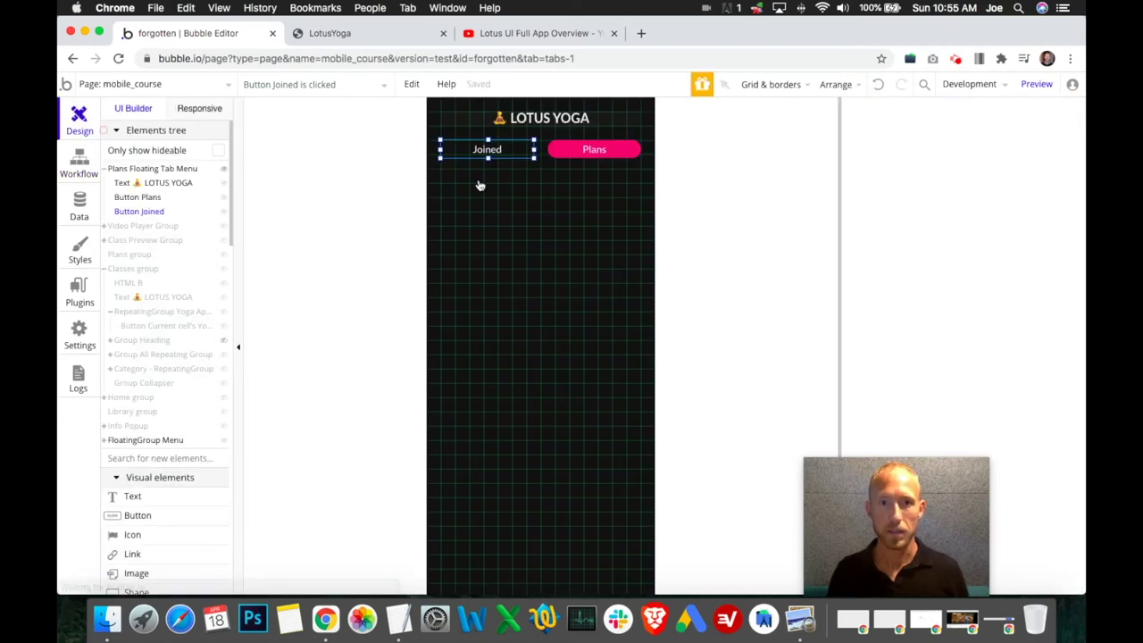
double_click(477, 155)
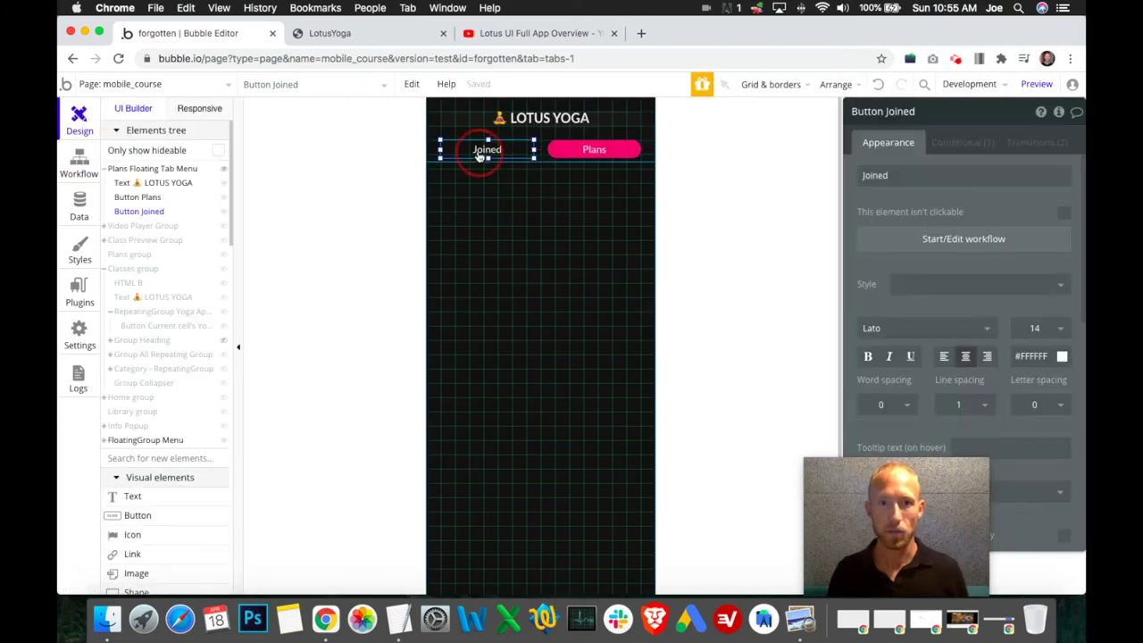
click(929, 148)
click(905, 185)
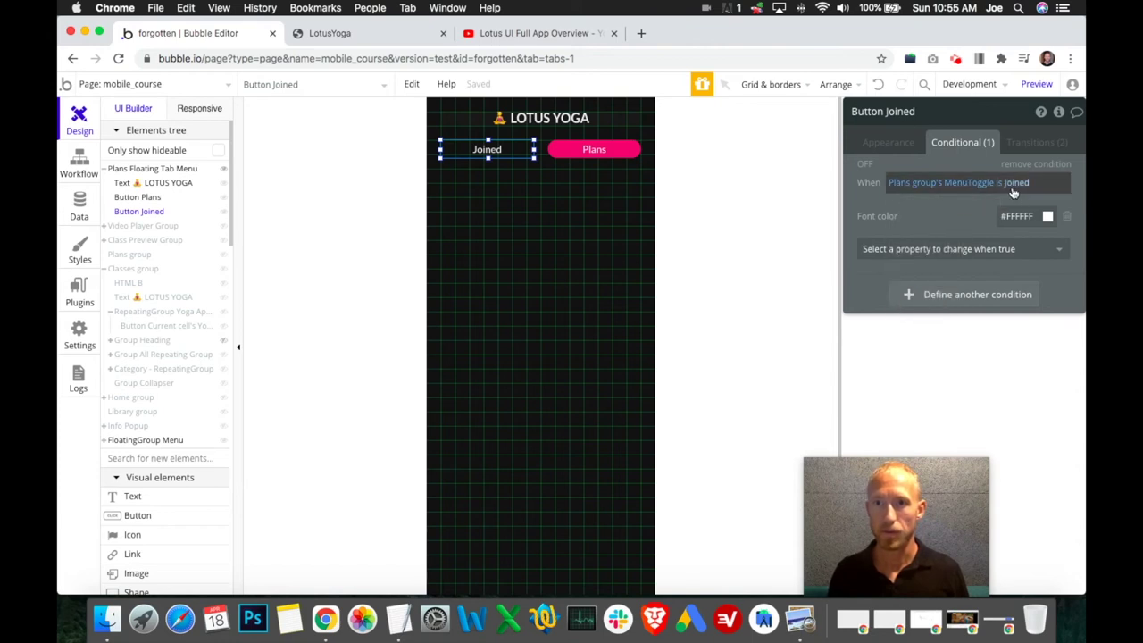
click(977, 250)
click(977, 293)
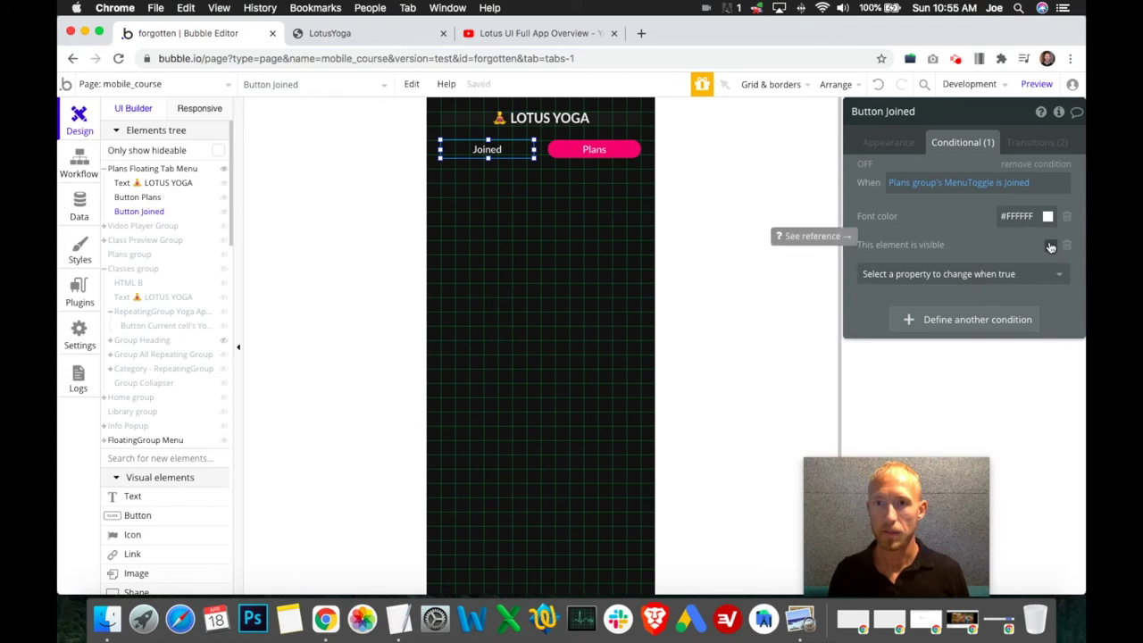
click(889, 142)
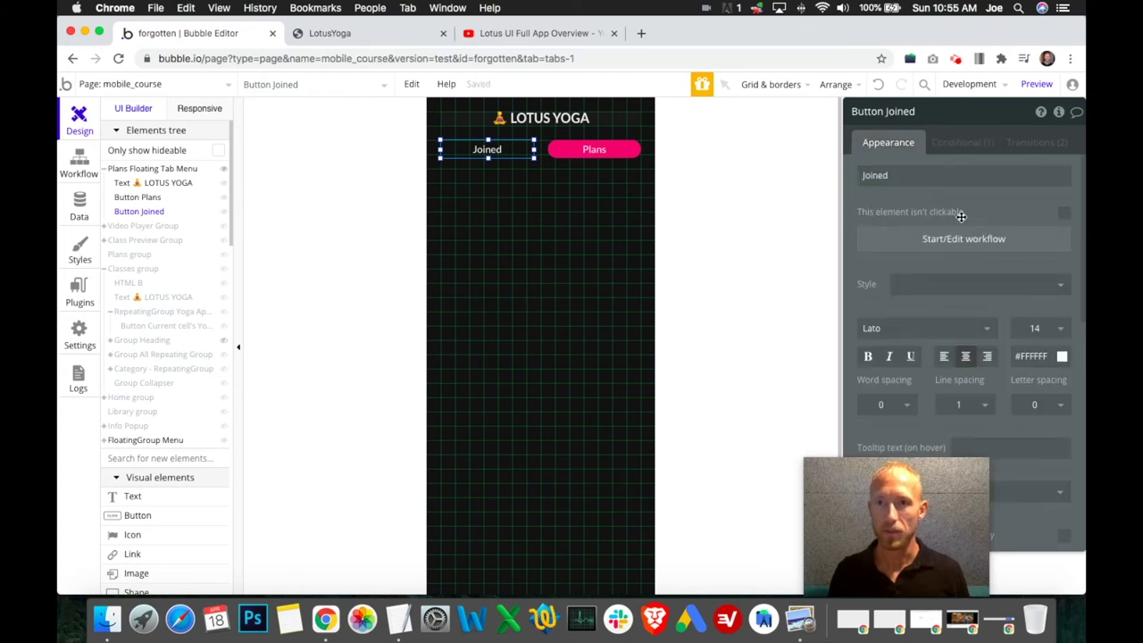
scroll(996, 276, down, 5)
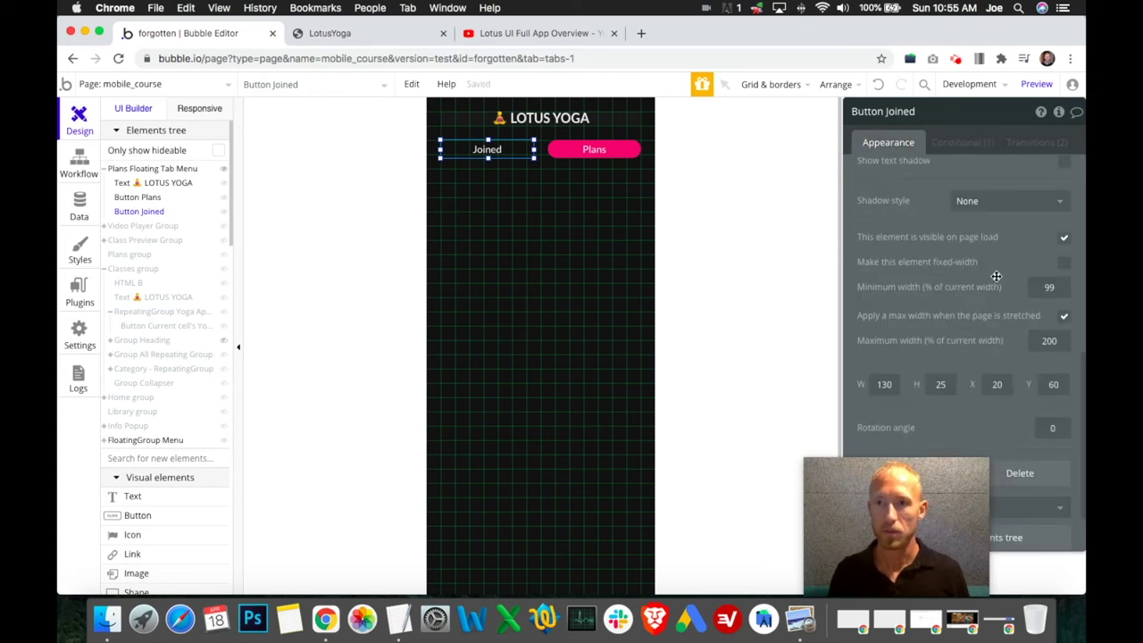
- Remove the "This element is visible" property from the Plans button's condition
click(592, 149)
click(970, 145)
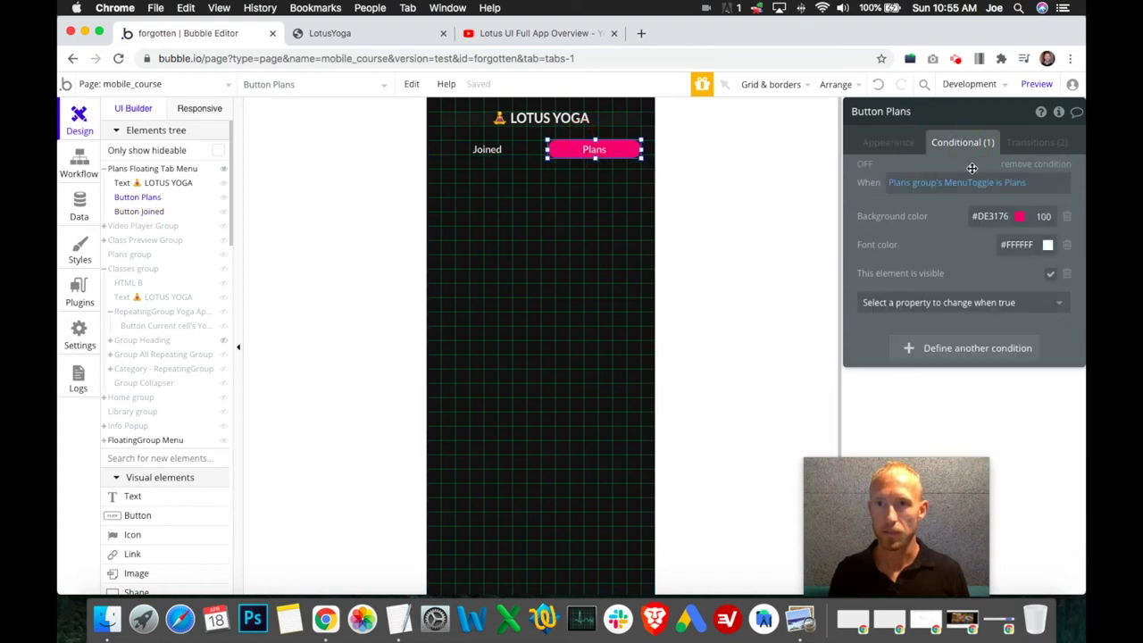
click(1068, 274)
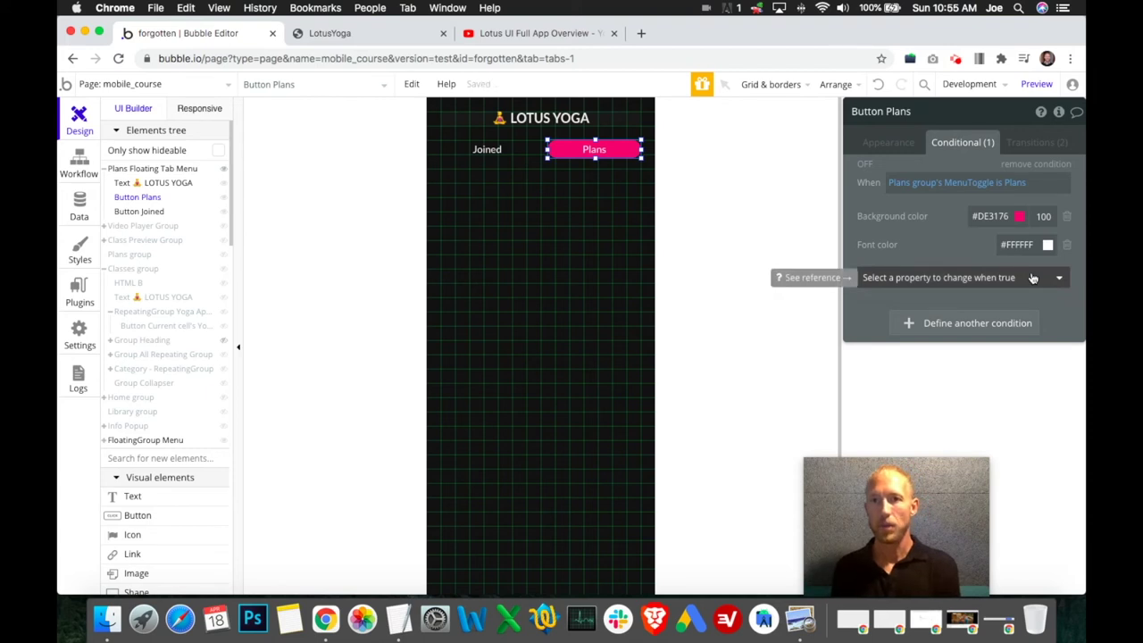
click(1011, 184)
click(1009, 184)
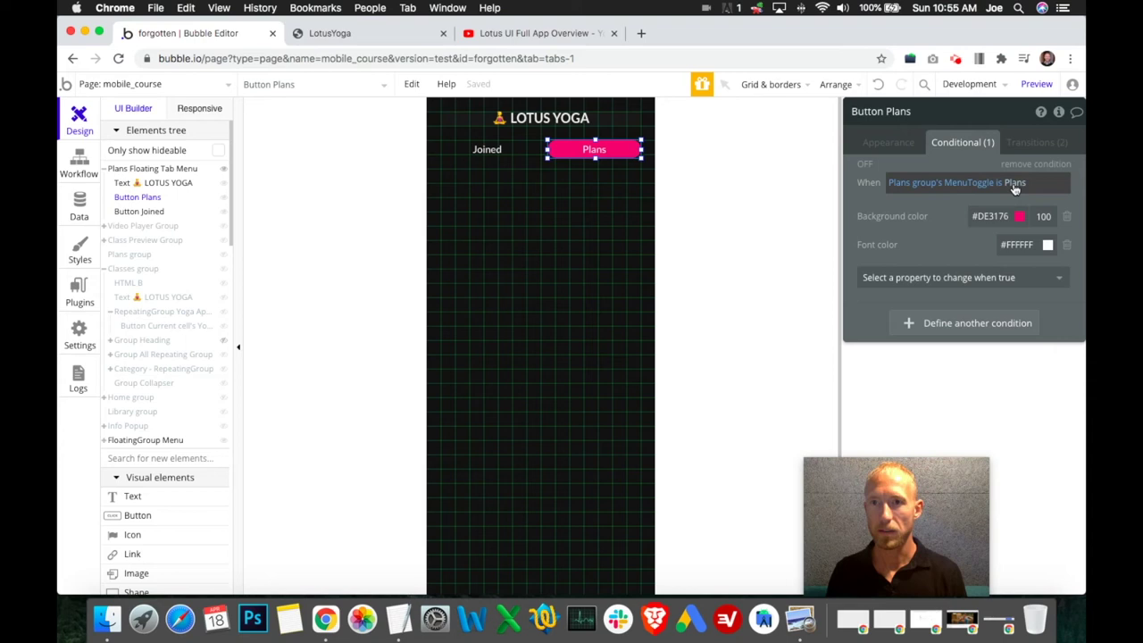
- Define a second condition on the Plans button by copying the first expression and changing it to "Plans group's MenuToggle is not Plans"
click(981, 325)
right_click(965, 183)
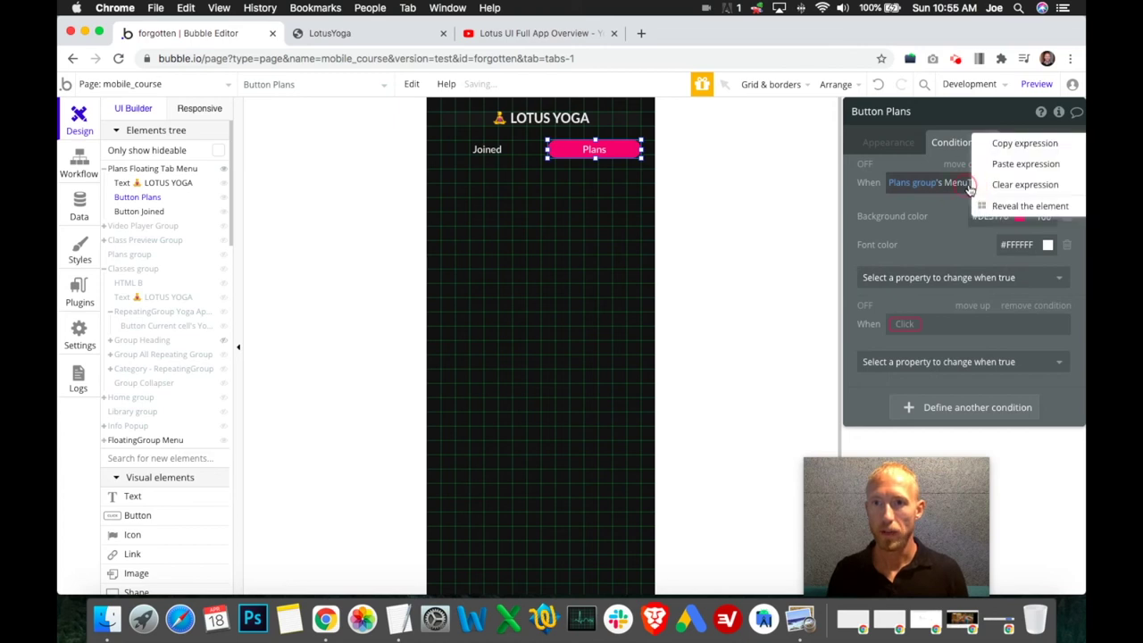
click(1002, 148)
right_click(907, 324)
click(919, 309)
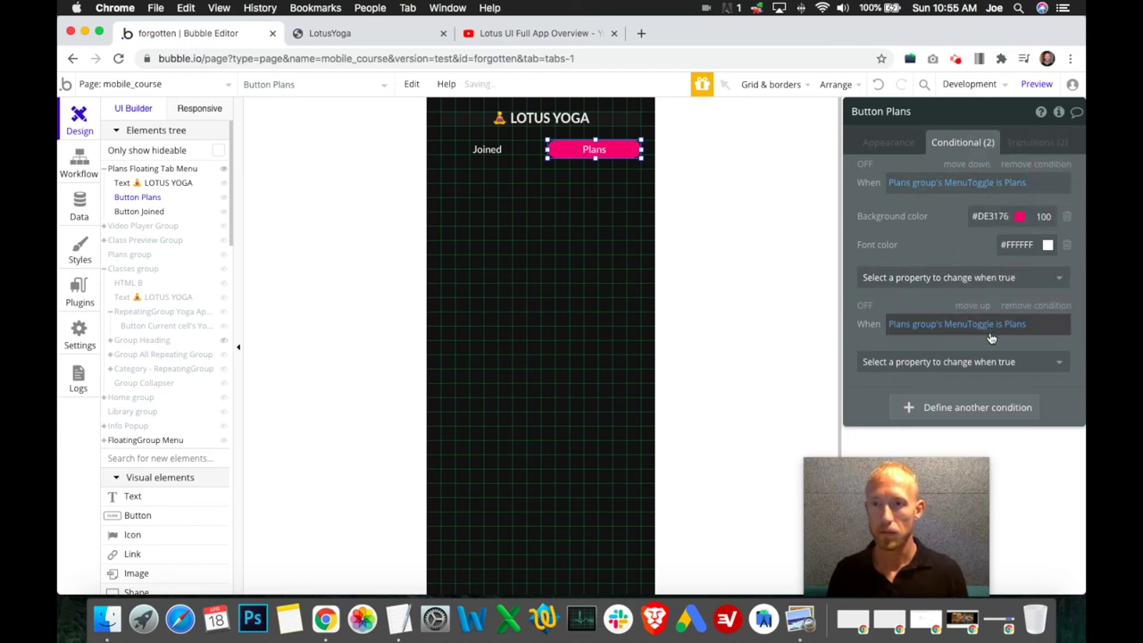
click(1006, 325)
click(1002, 363)
- Add a Background color property to the Plans button's "is not Plans" condition, keeping #DE3176 with its opacity set to 0
click(920, 362)
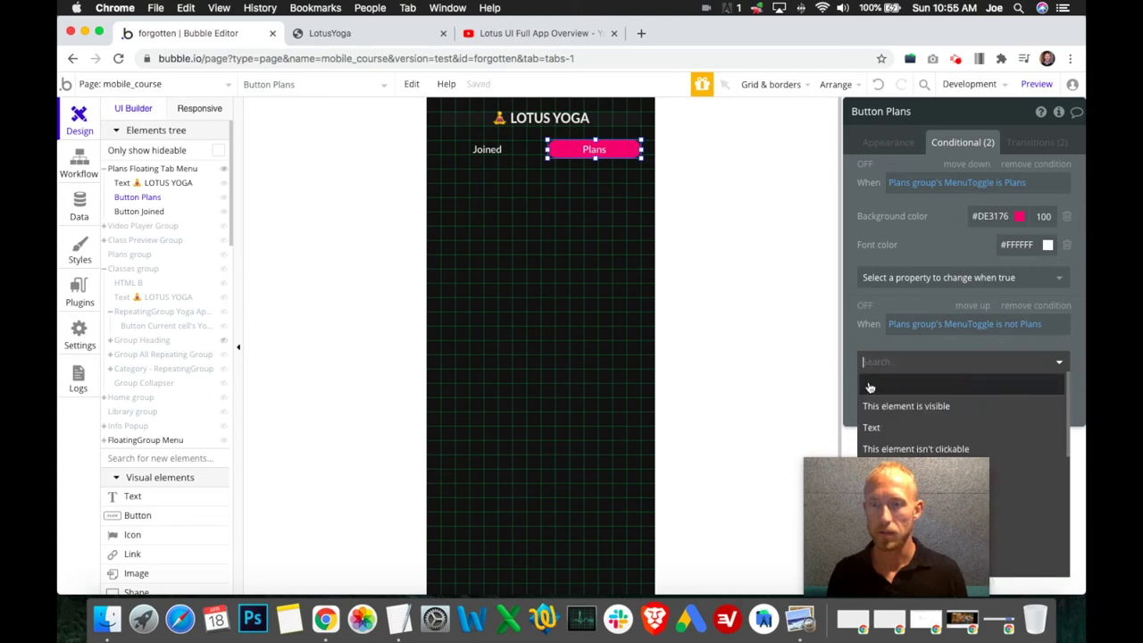
click(907, 509)
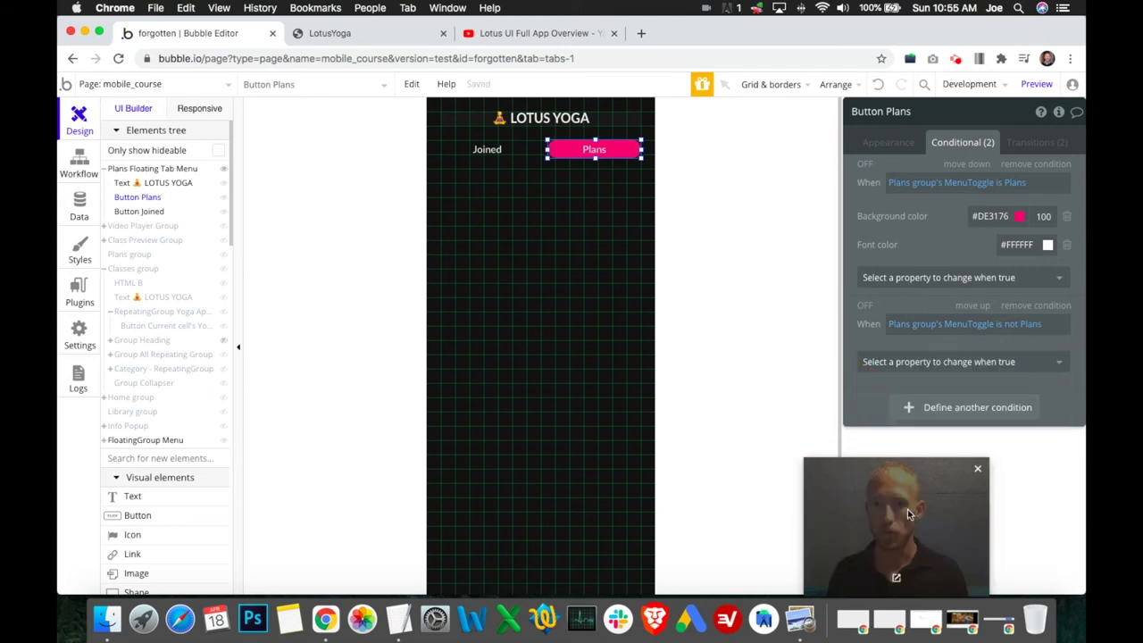
click(943, 362)
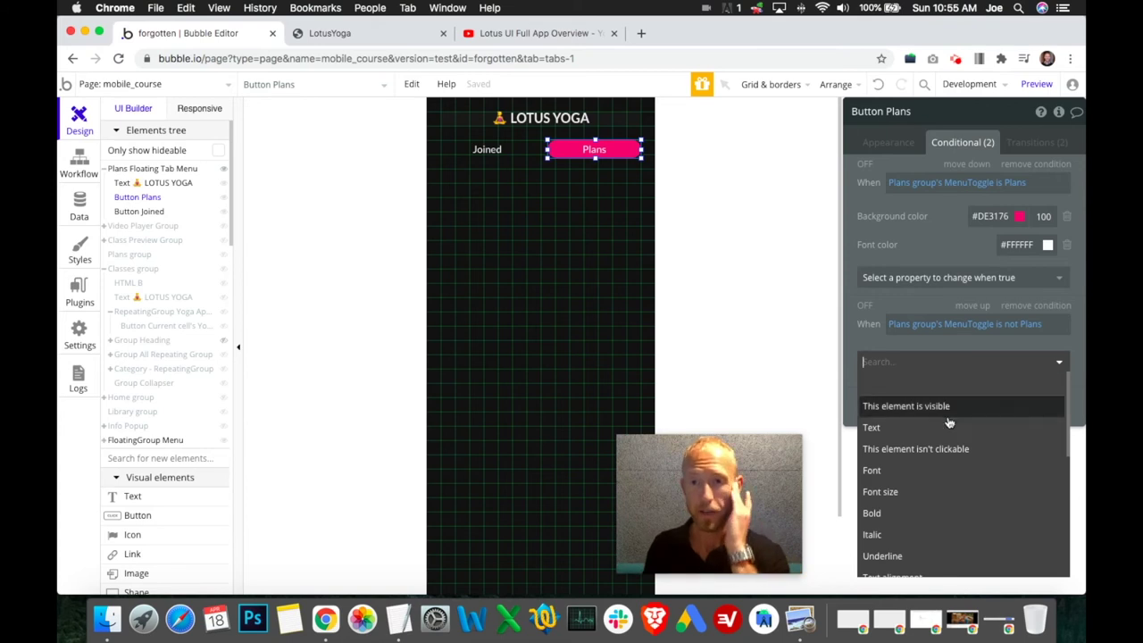
scroll(931, 520, down, 1)
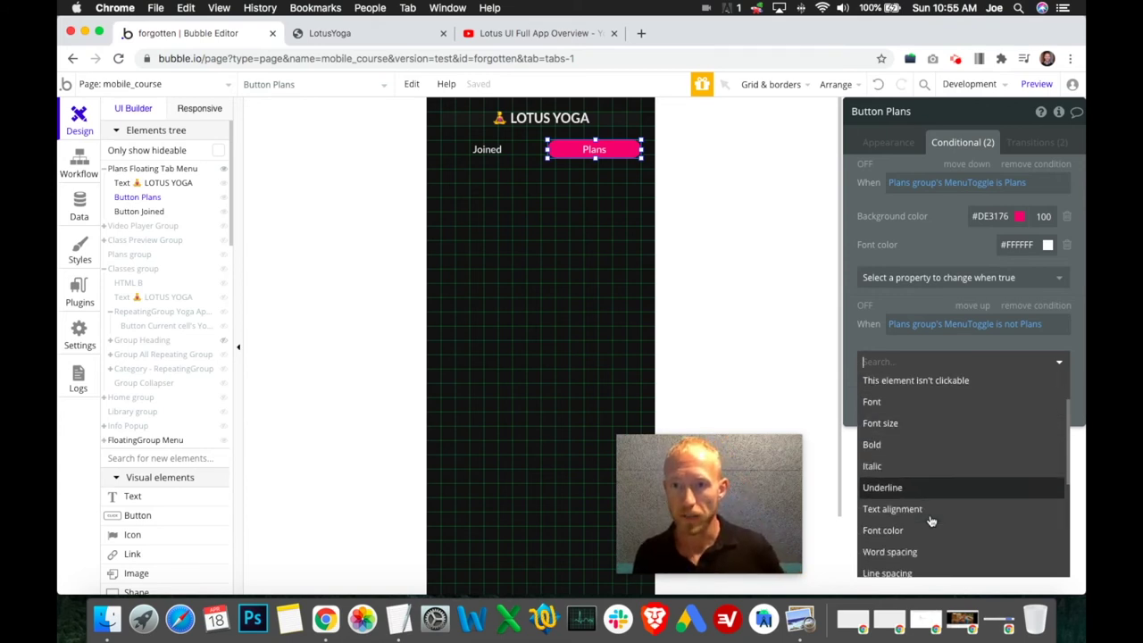
scroll(932, 521, down, 3)
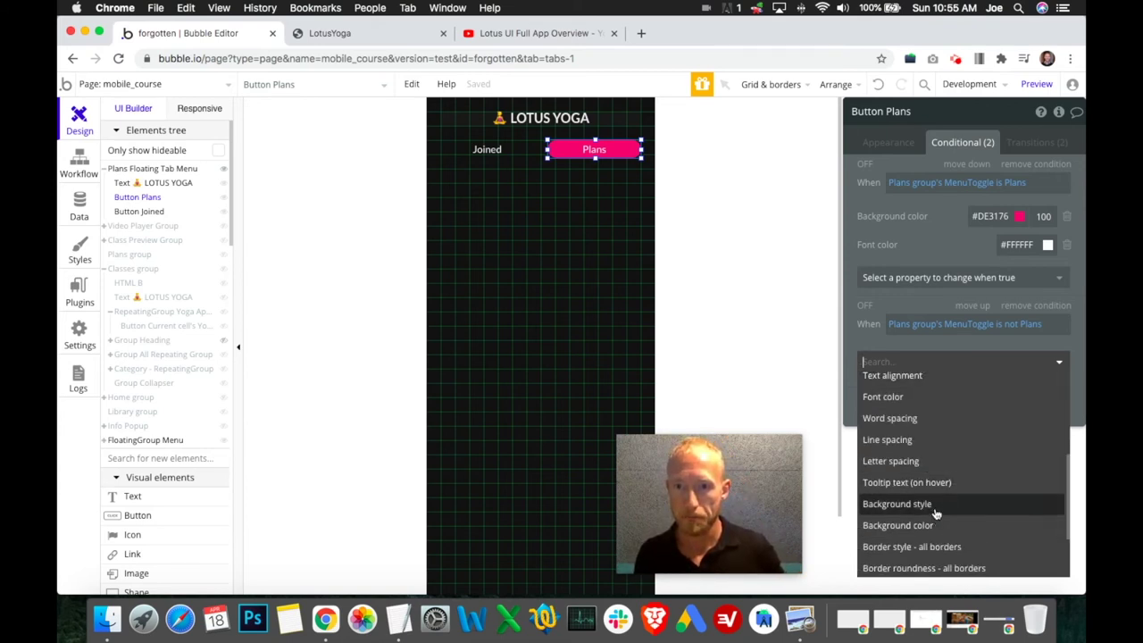
click(938, 525)
click(1006, 357)
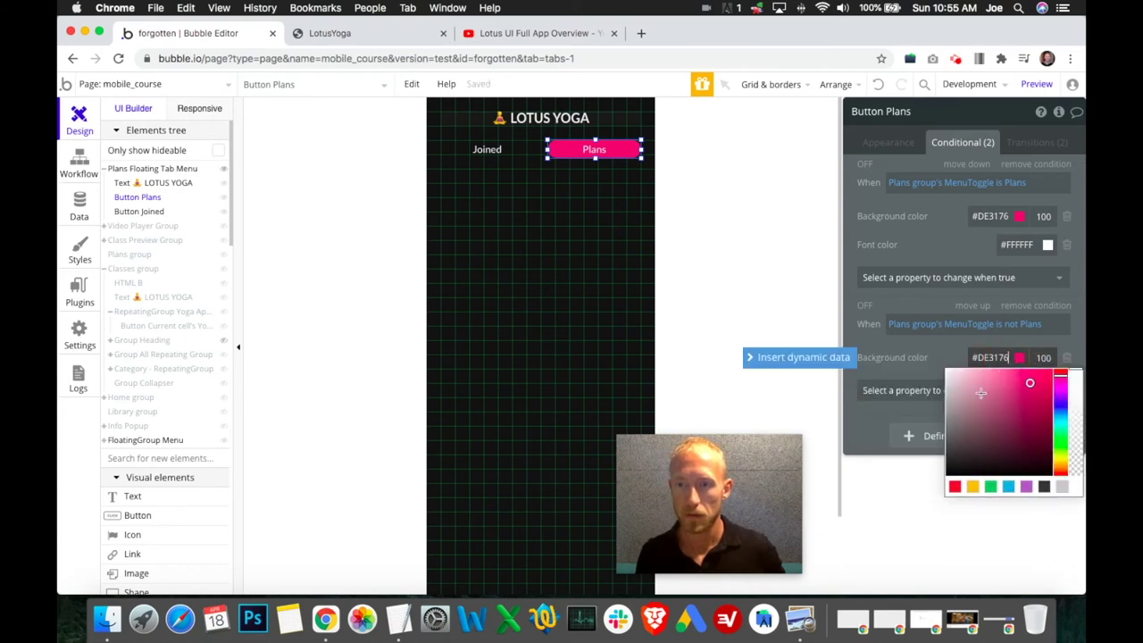
key(Return)
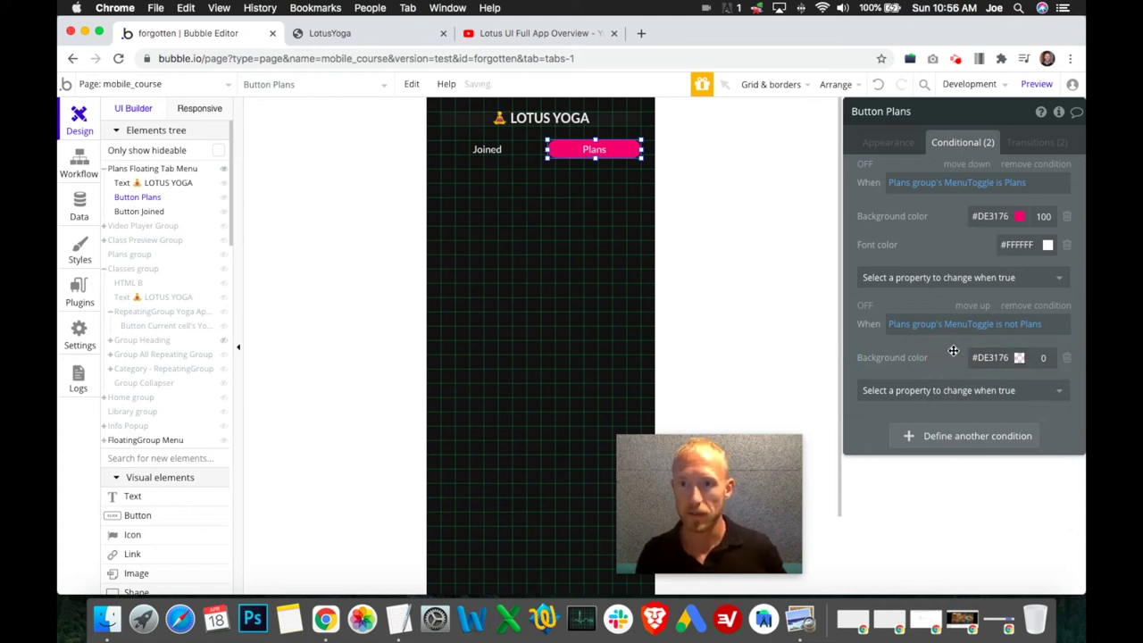
click(954, 390)
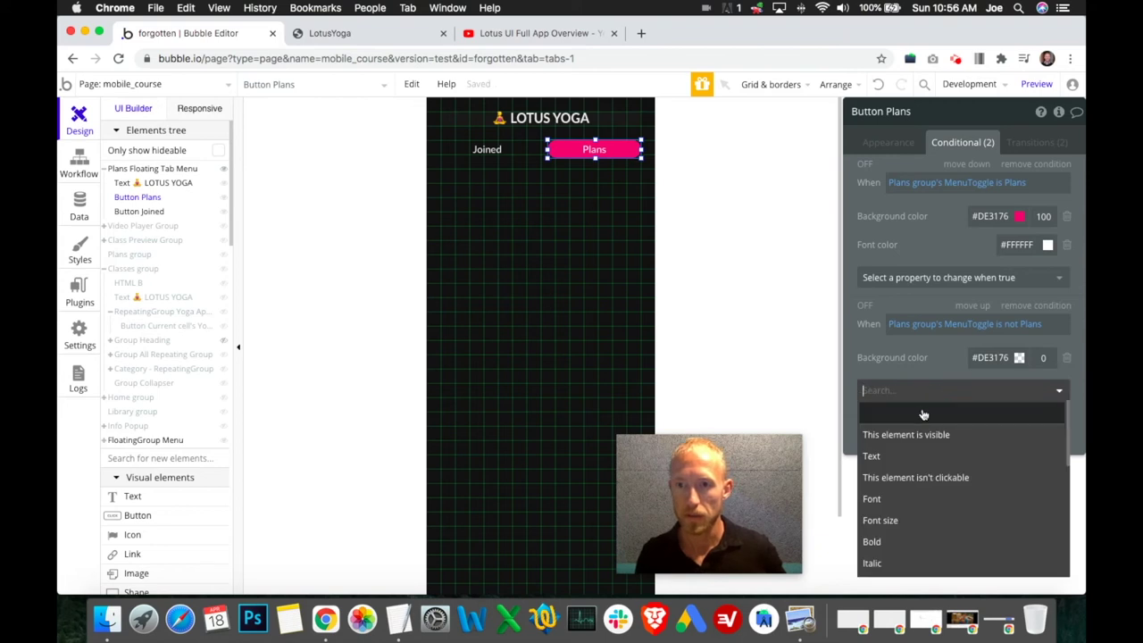
click(924, 356)
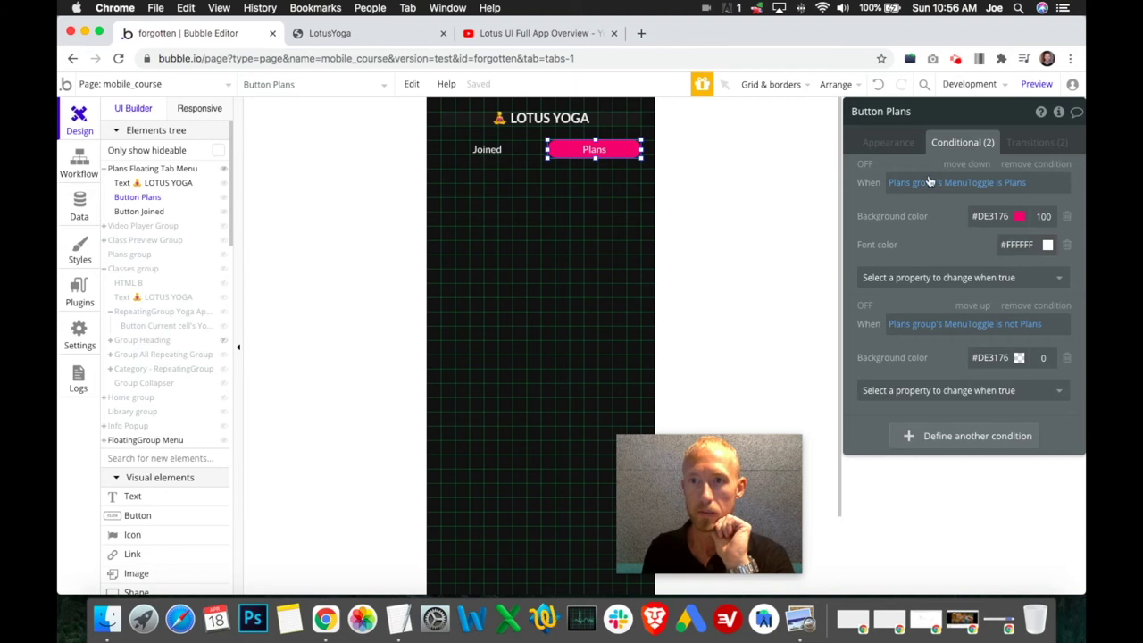
- Select the DE3176 background color code in the Plans button's first condition and remove the Font color property from the Joined button's condition
click(896, 145)
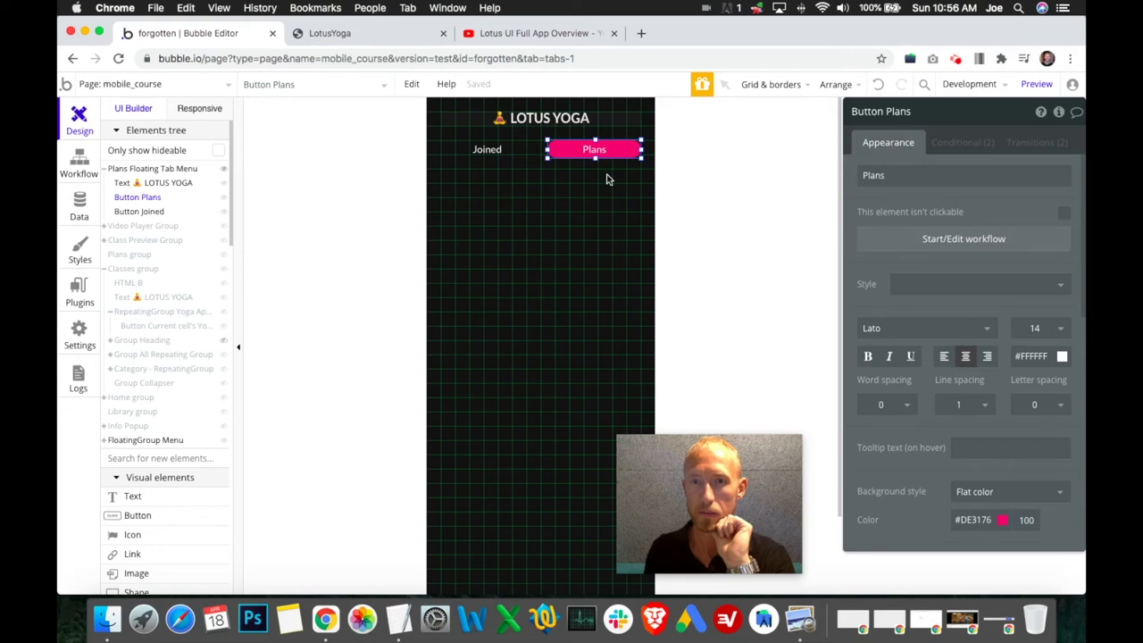
click(487, 149)
click(612, 154)
click(947, 145)
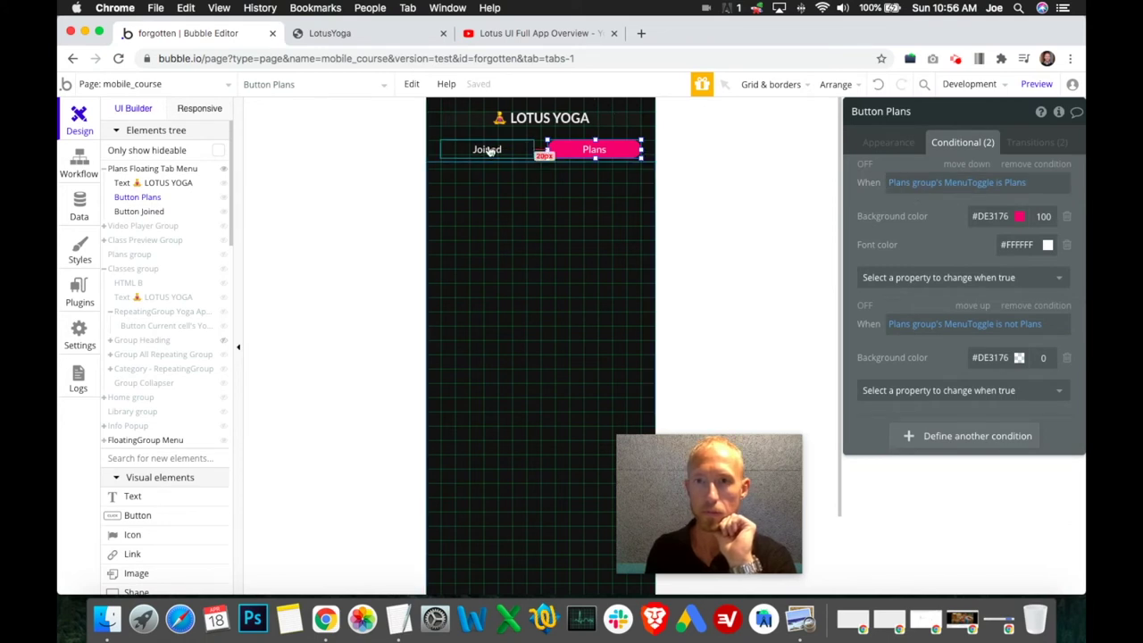
click(991, 217)
double_click(992, 217)
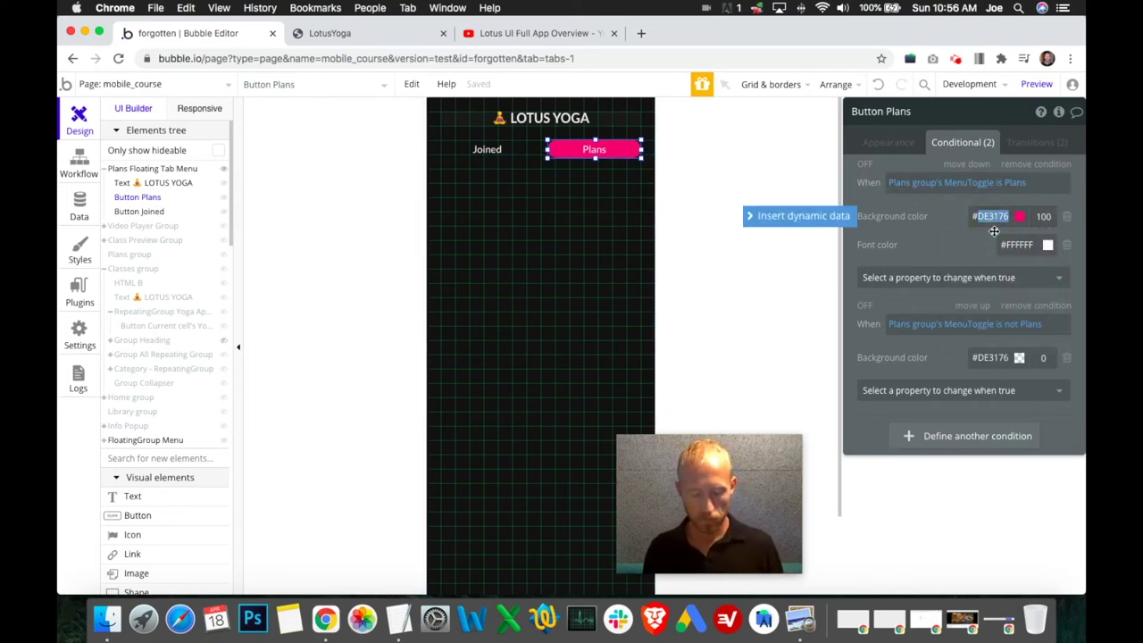
click(514, 154)
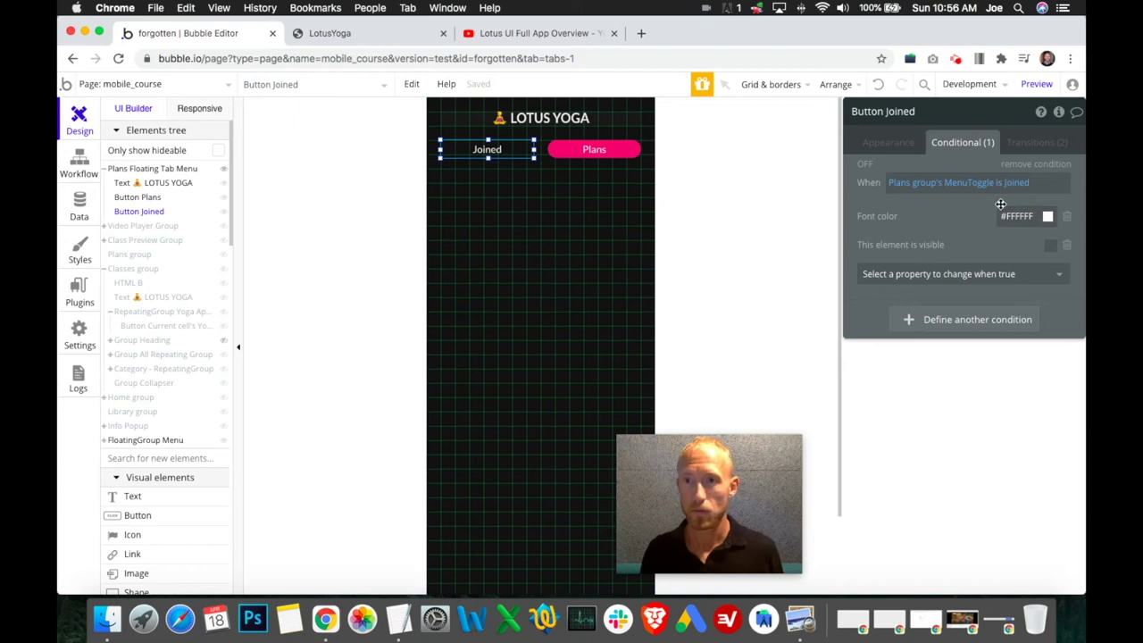
click(1069, 217)
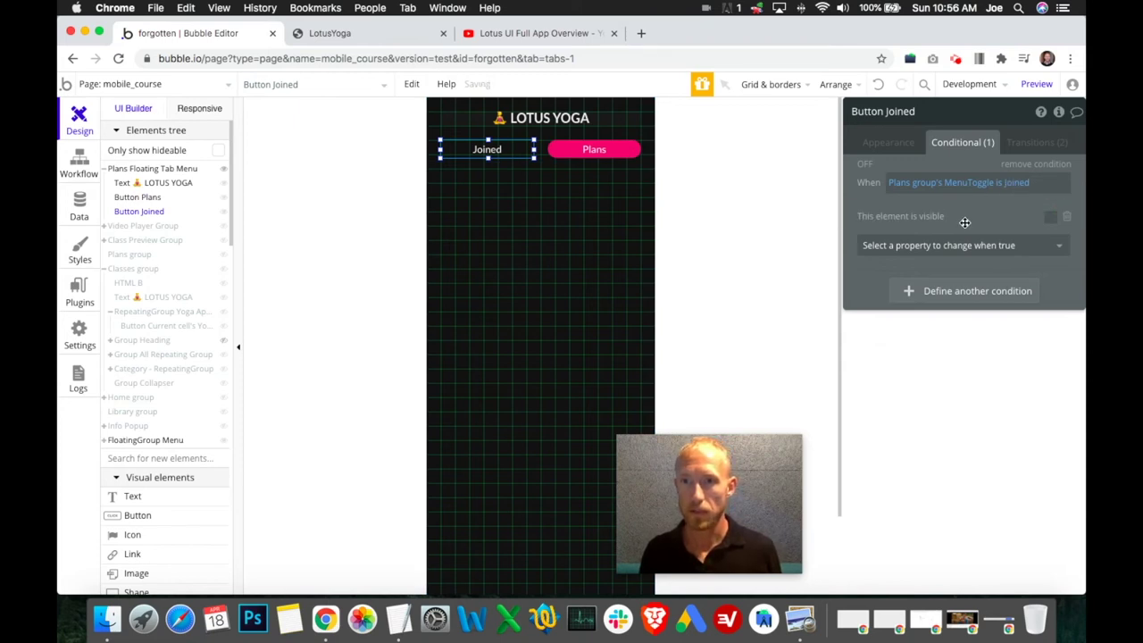
- Remove the "This element is visible" property from the Joined button's condition and look for a Background color property to add
click(1069, 219)
click(993, 223)
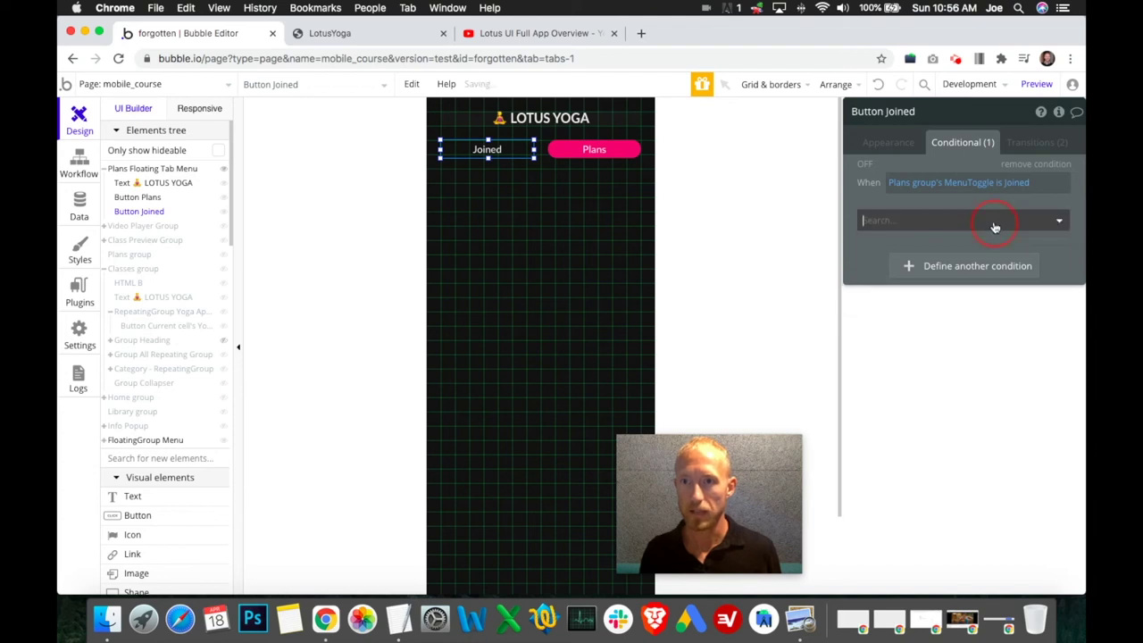
scroll(950, 357, down, 5)
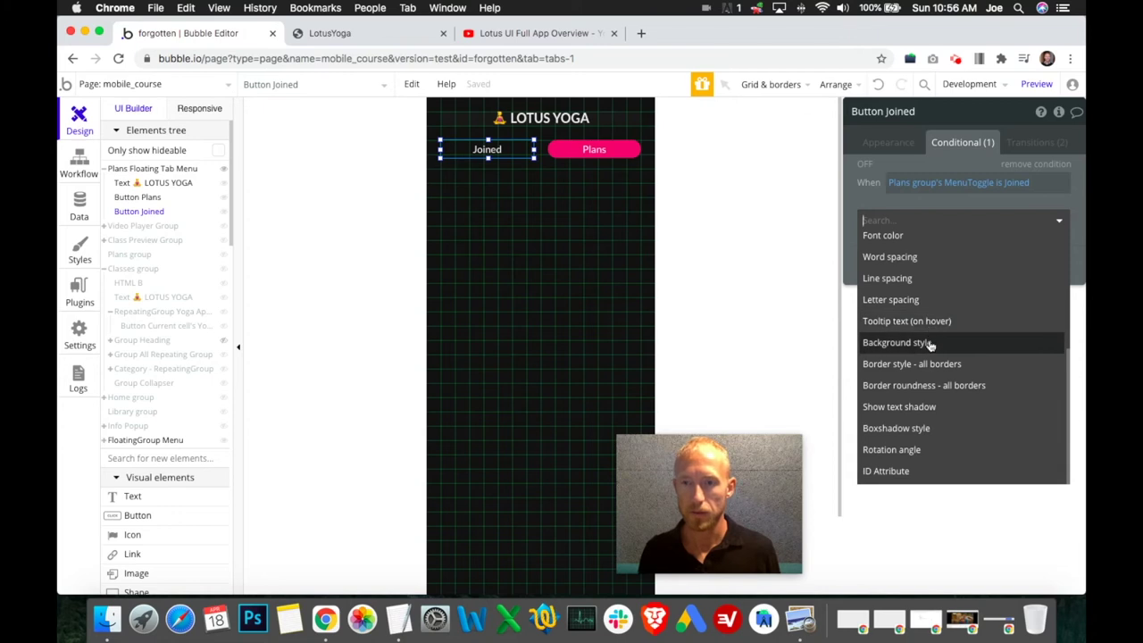
scroll(943, 407, up, 3)
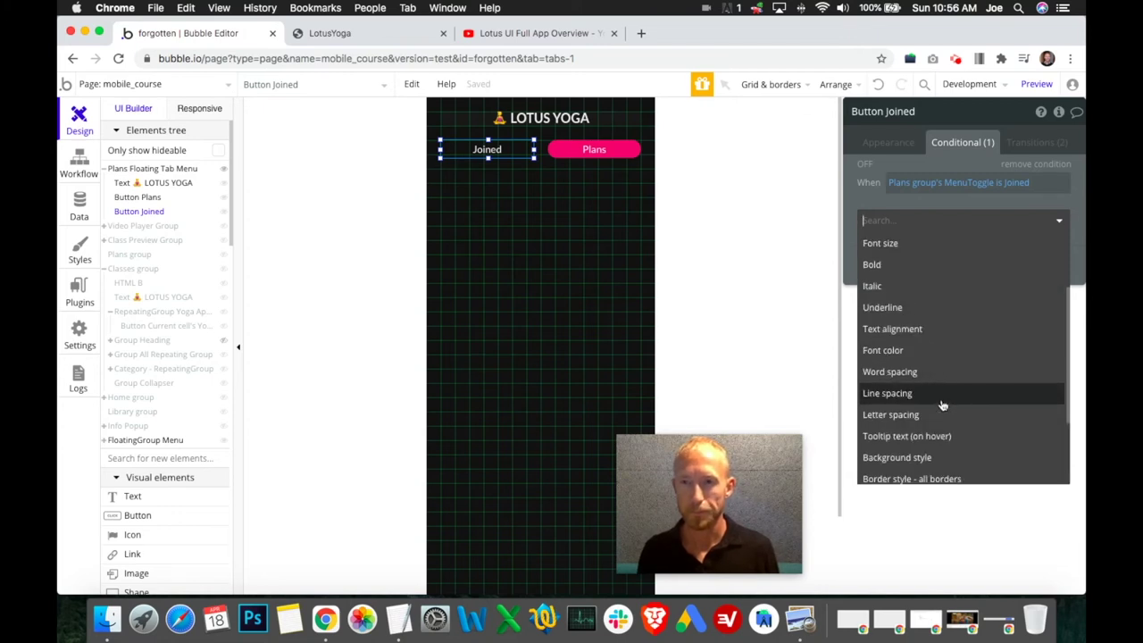
scroll(945, 403, up, 2)
text(ba)
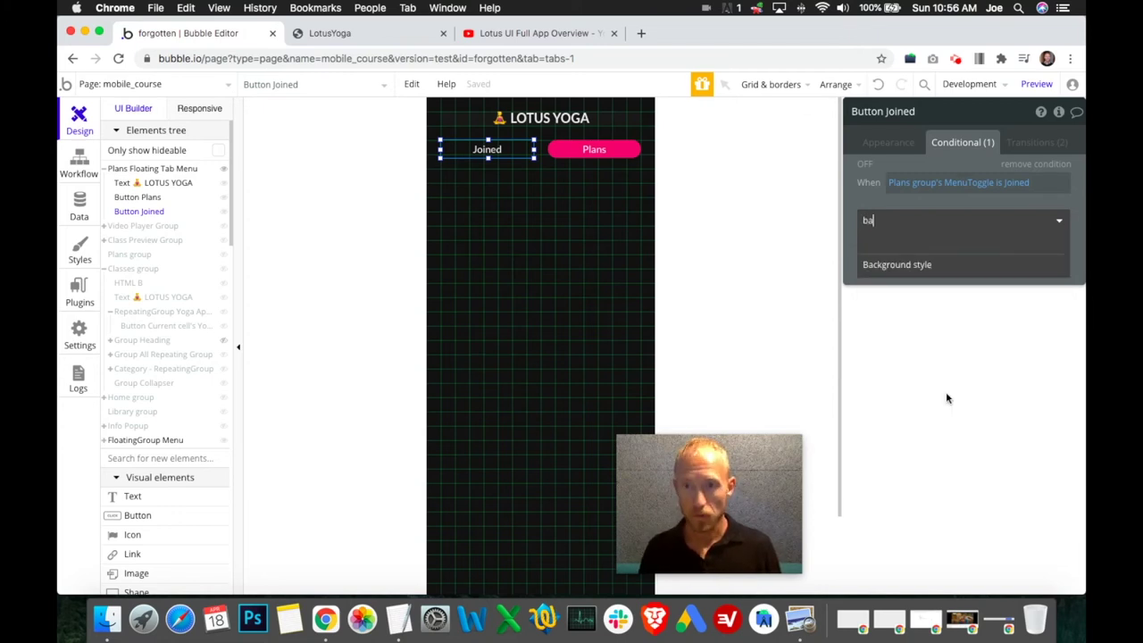
key(BackSpace)
key(BackSpace)
key(BackSpace)
key(Escape)
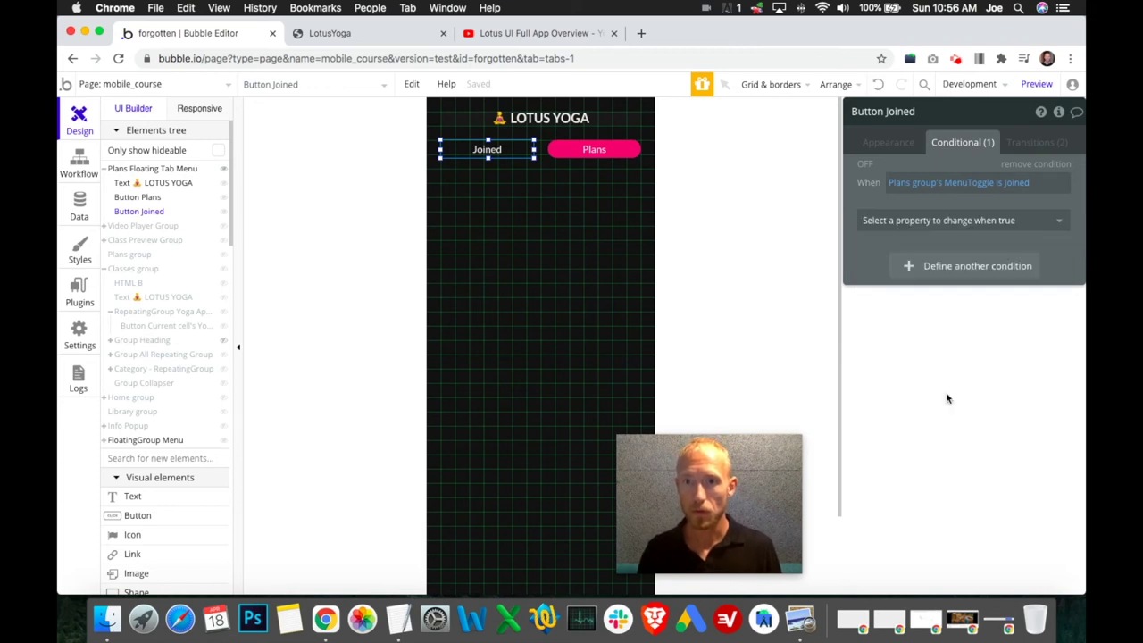
click(947, 220)
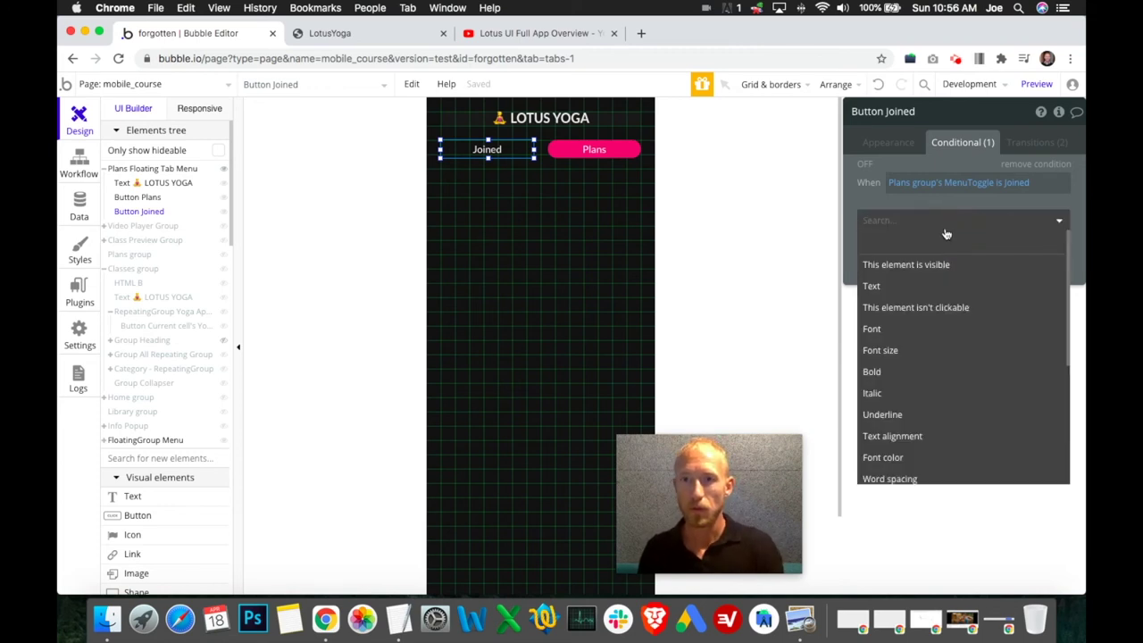
scroll(920, 327, down, 1)
scroll(920, 327, down, 5)
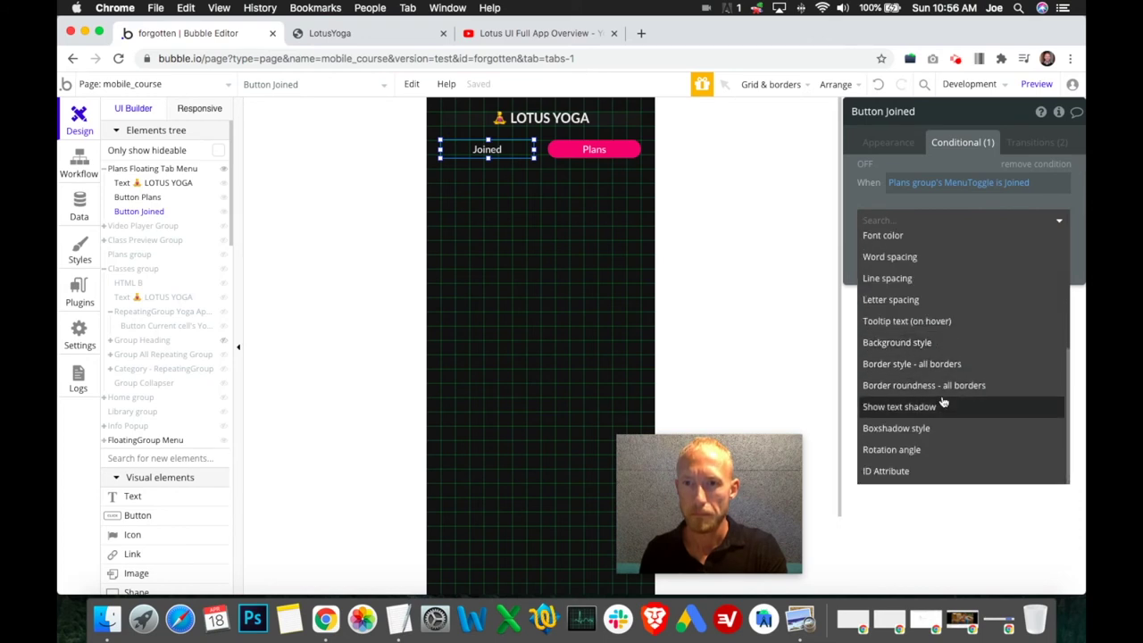
- Search the properties offered for the Plans button's "is not Plans" condition for the background options
click(607, 150)
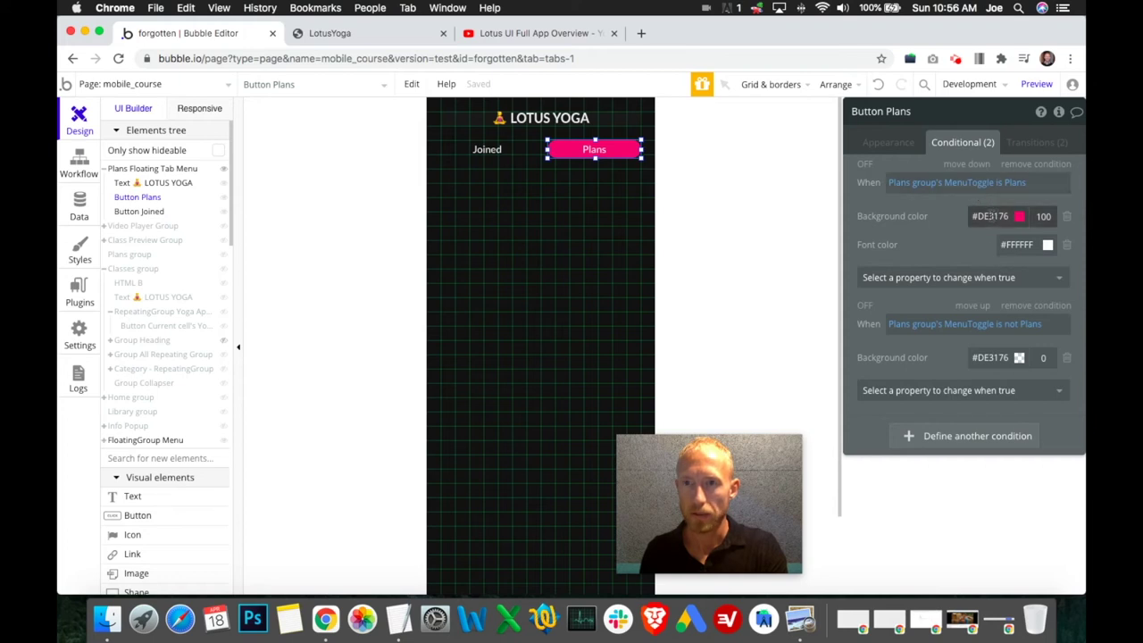
click(953, 393)
scroll(939, 436, down, 5)
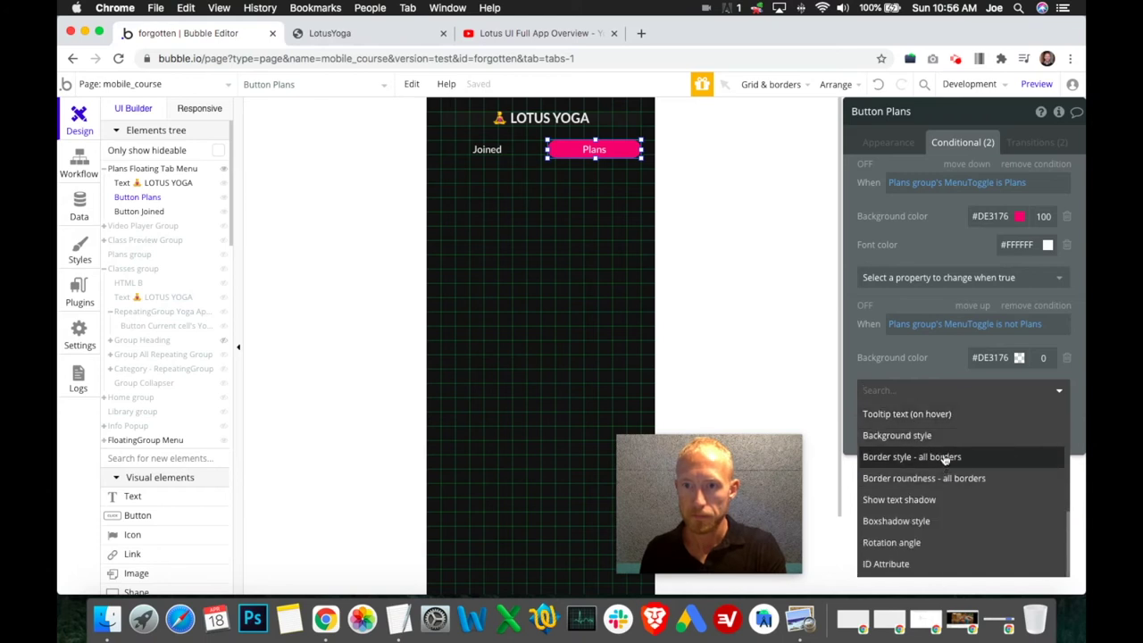
text(back)
key(BackSpace)
key(BackSpace)
key(BackSpace)
click(949, 355)
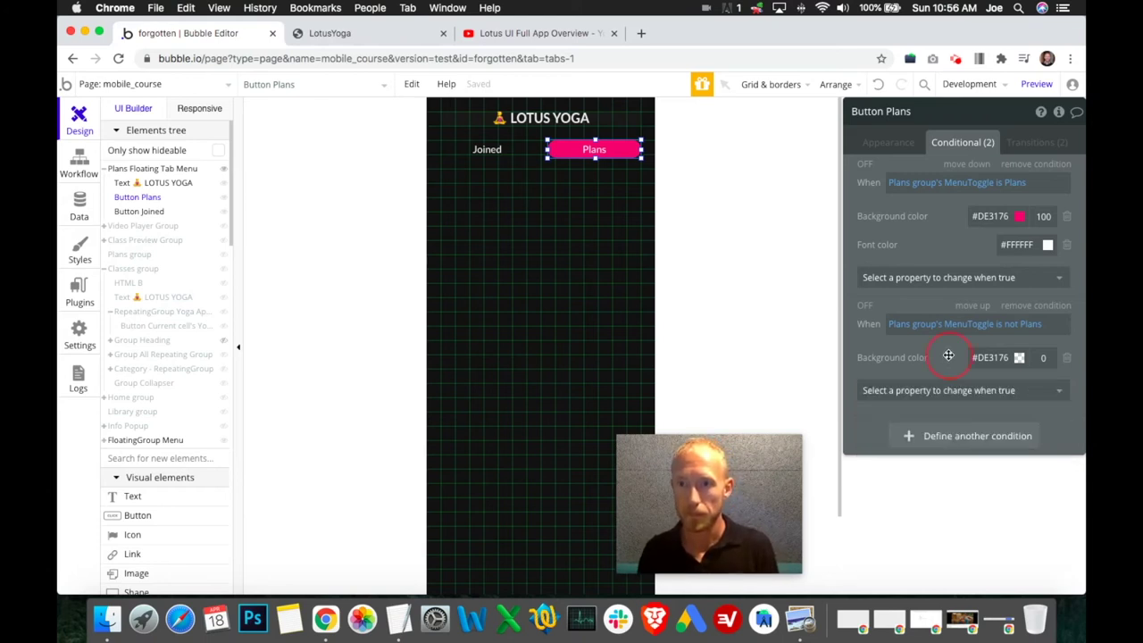
- Remove the Background color property from the Plans button's "is not Plans" condition and add it again as #DE3176 with opacity 0
click(1067, 360)
click(955, 361)
text(b)
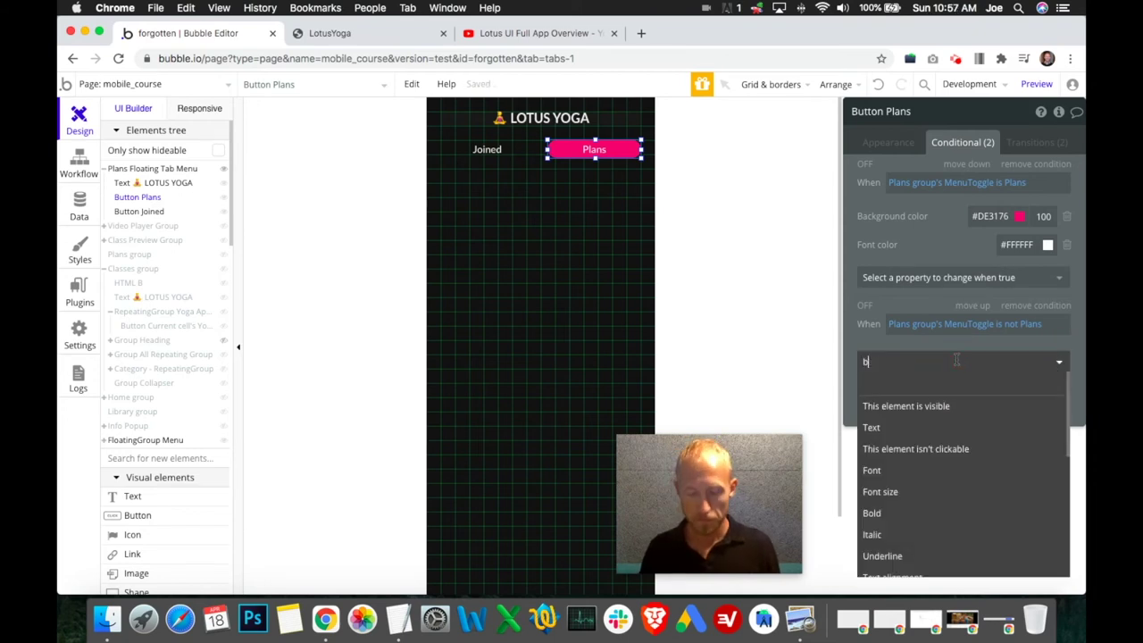
text(ack)
click(932, 429)
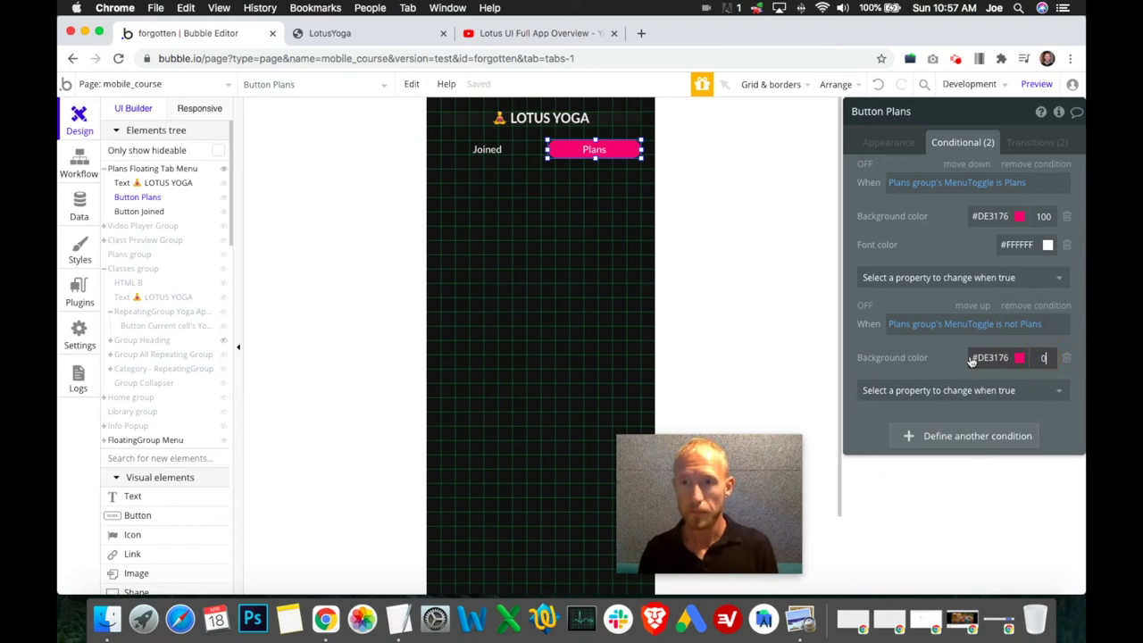
- Try to find a background property for the Joined button's existing condition
click(487, 149)
click(1004, 223)
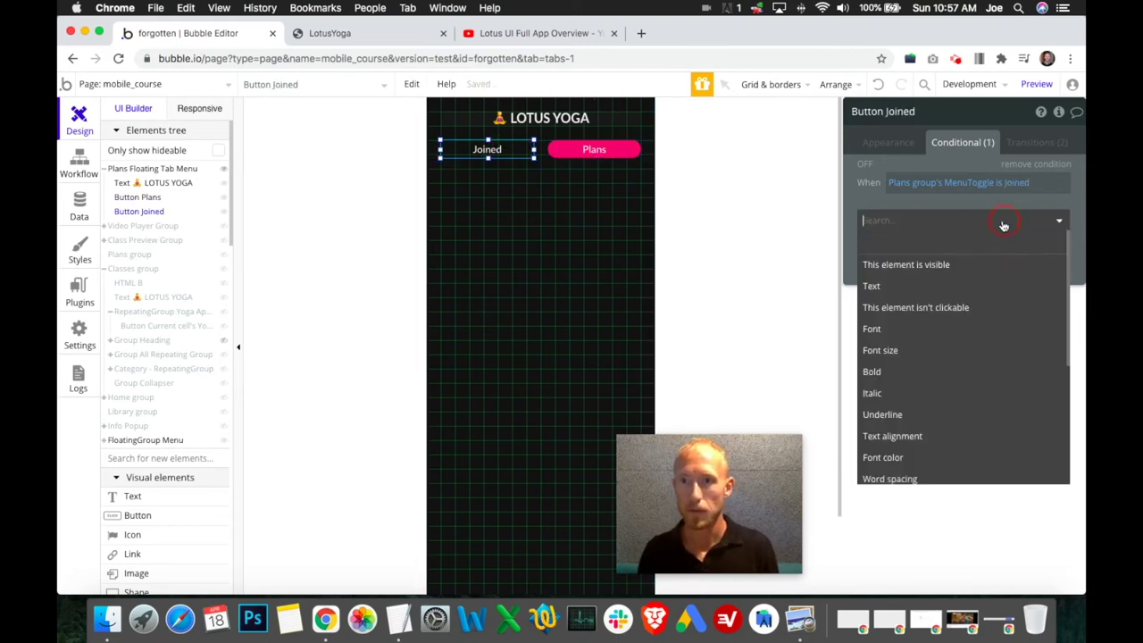
text(nac)
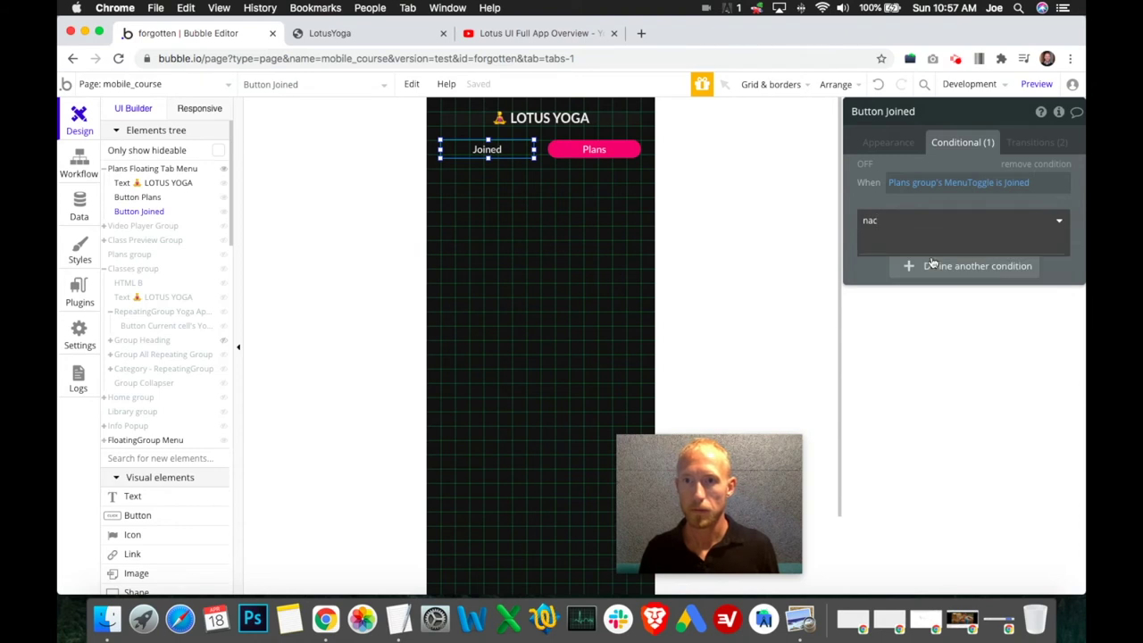
key(BackSpace)
key(Escape)
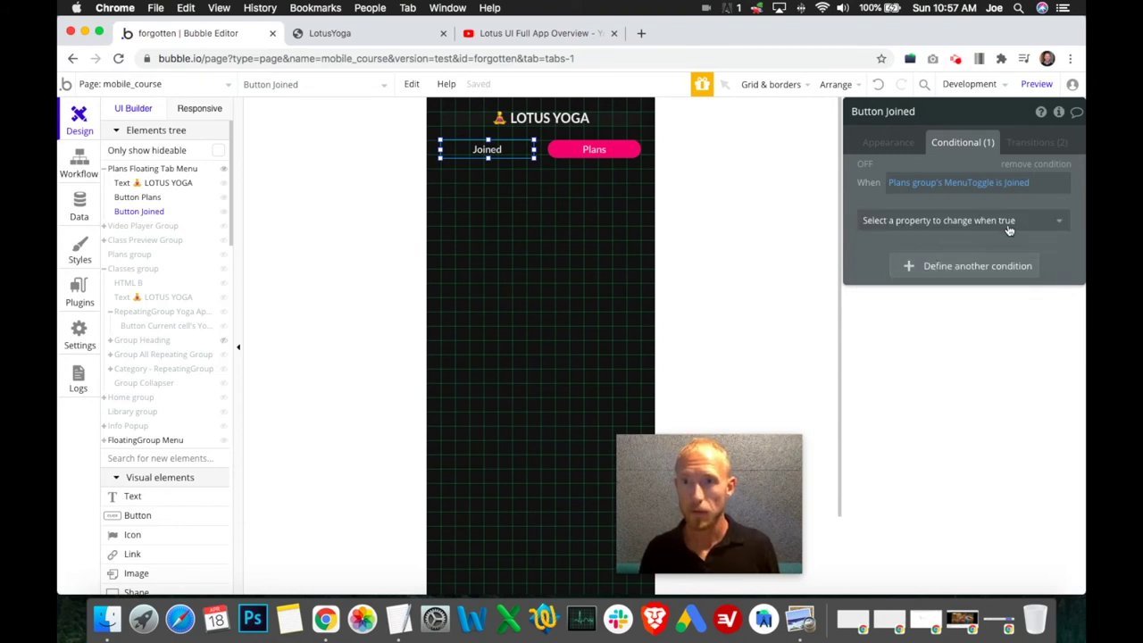
- Copy the Joined button's "Plans group's MenuToggle is Joined" expression, remove that condition, and paste the expression into a newly defined one
right_click(998, 182)
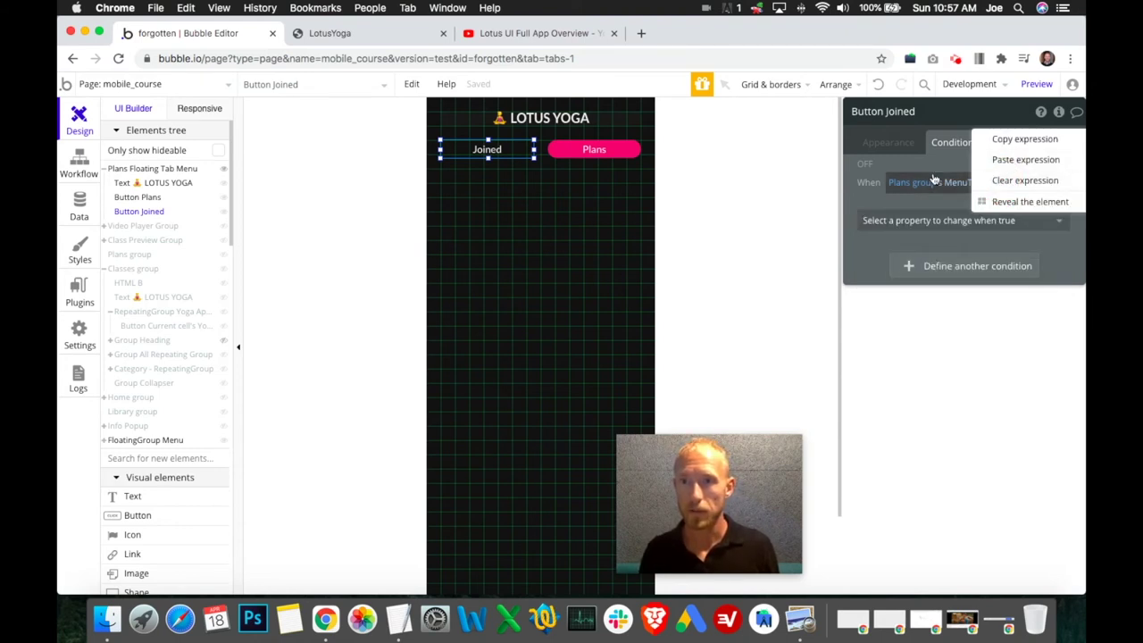
click(973, 163)
right_click(1015, 177)
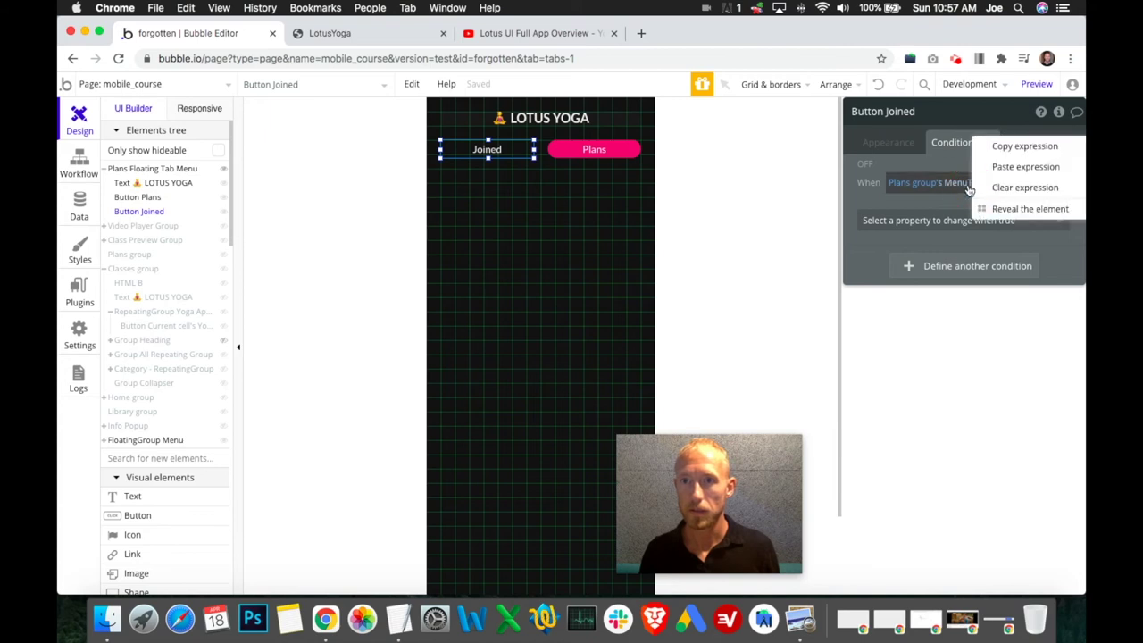
click(1018, 149)
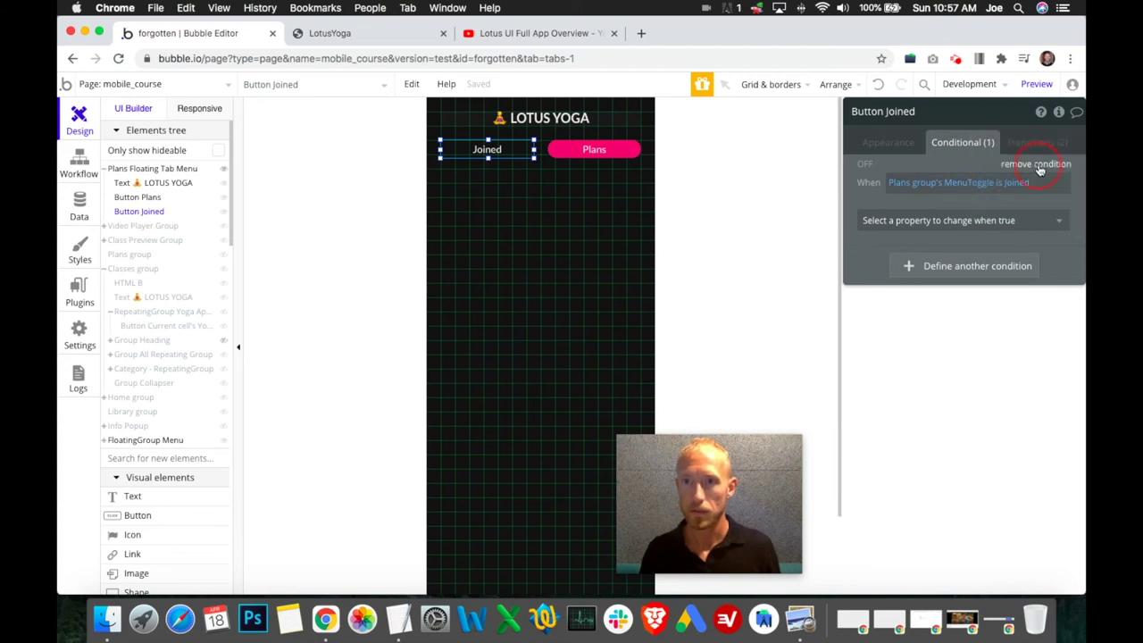
click(1038, 164)
click(938, 184)
right_click(911, 184)
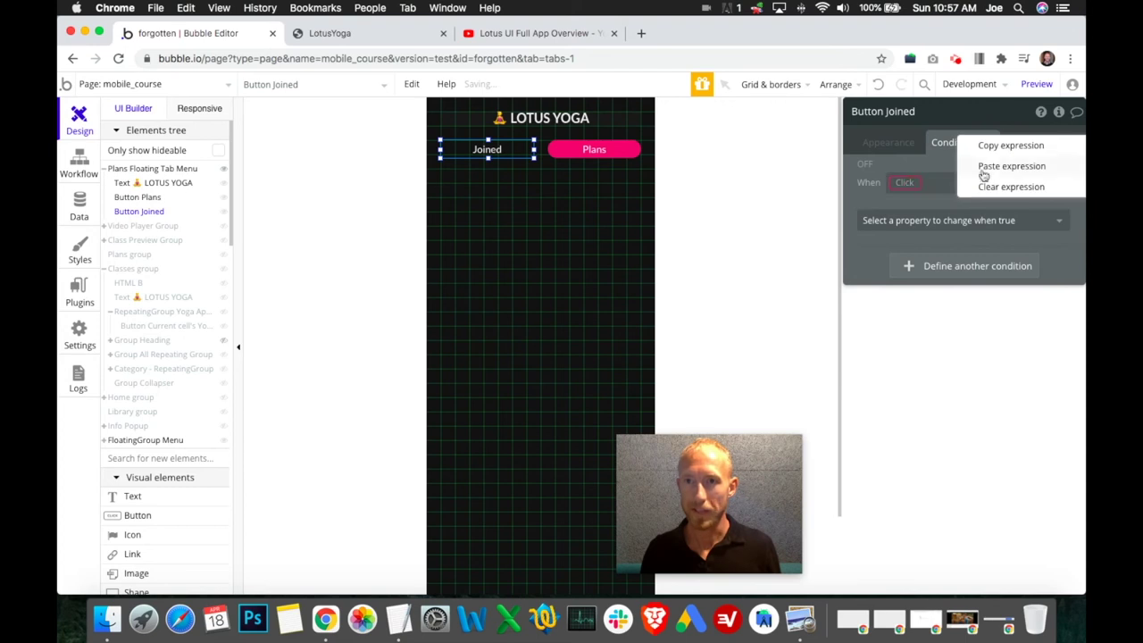
click(996, 165)
- Add a Background style property to the Joined button's new condition and set it to Flat color
click(966, 220)
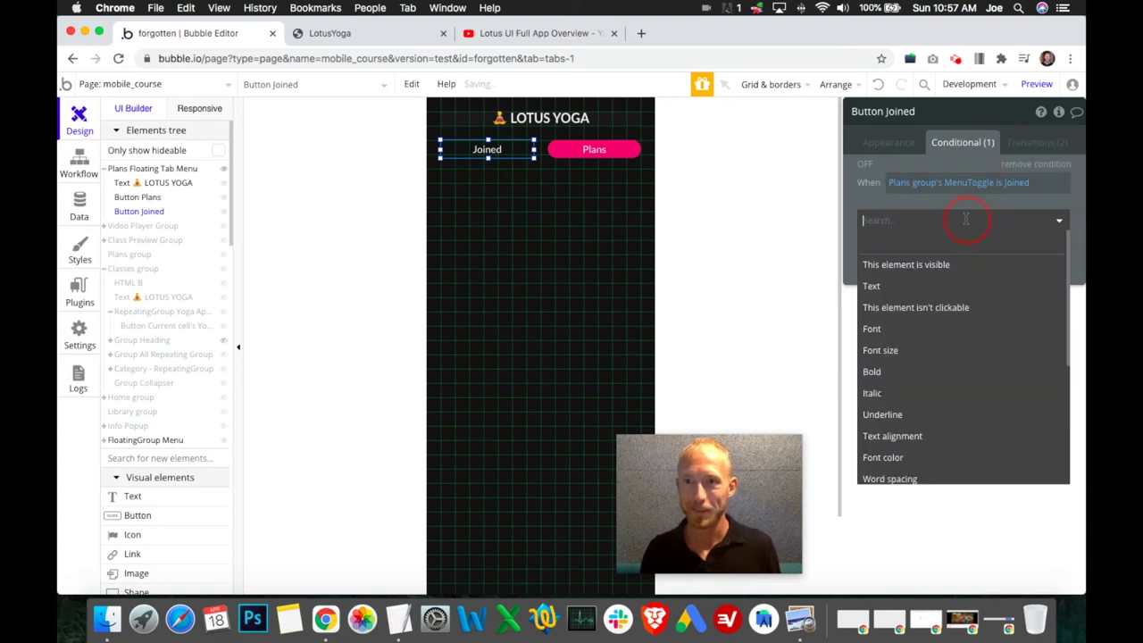
text(back)
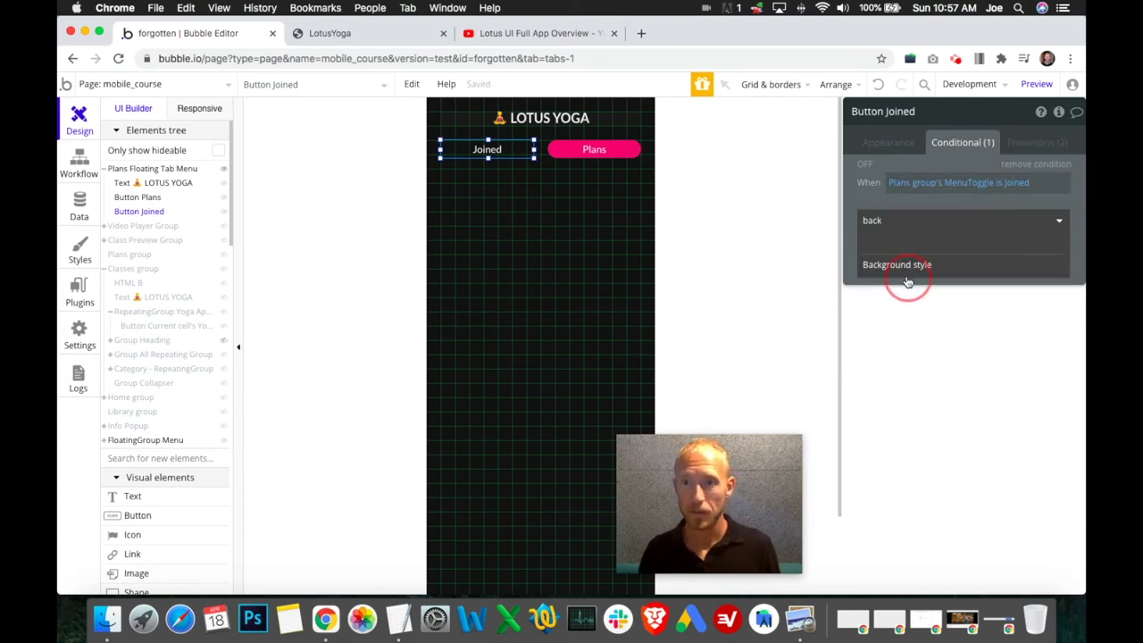
click(908, 268)
click(992, 223)
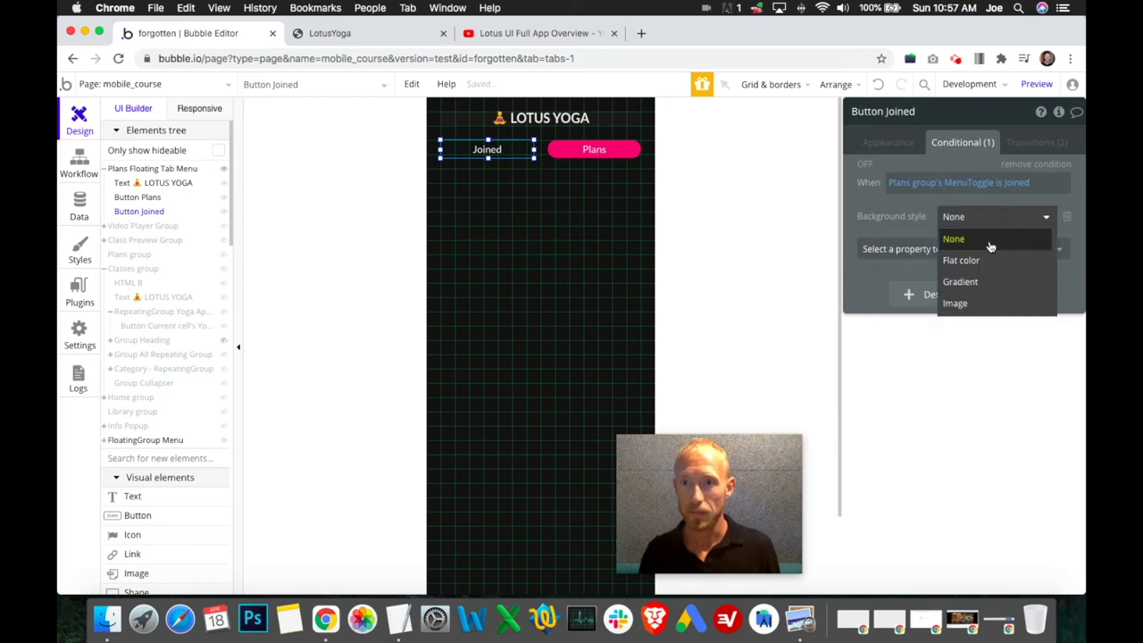
click(981, 259)
click(1003, 218)
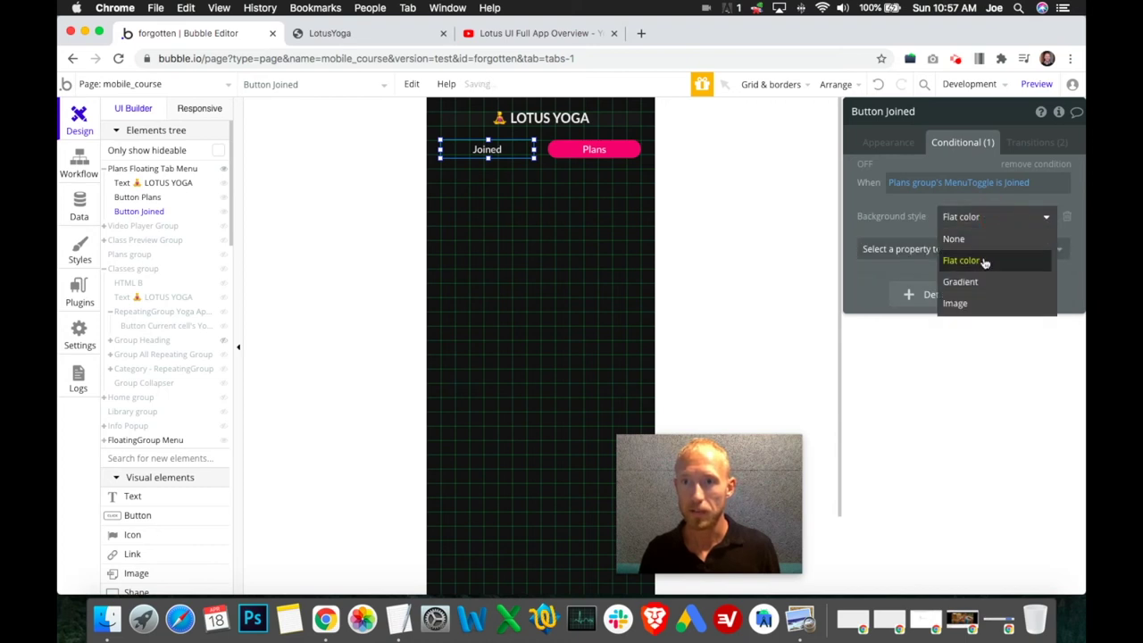
click(972, 280)
click(974, 222)
click(970, 259)
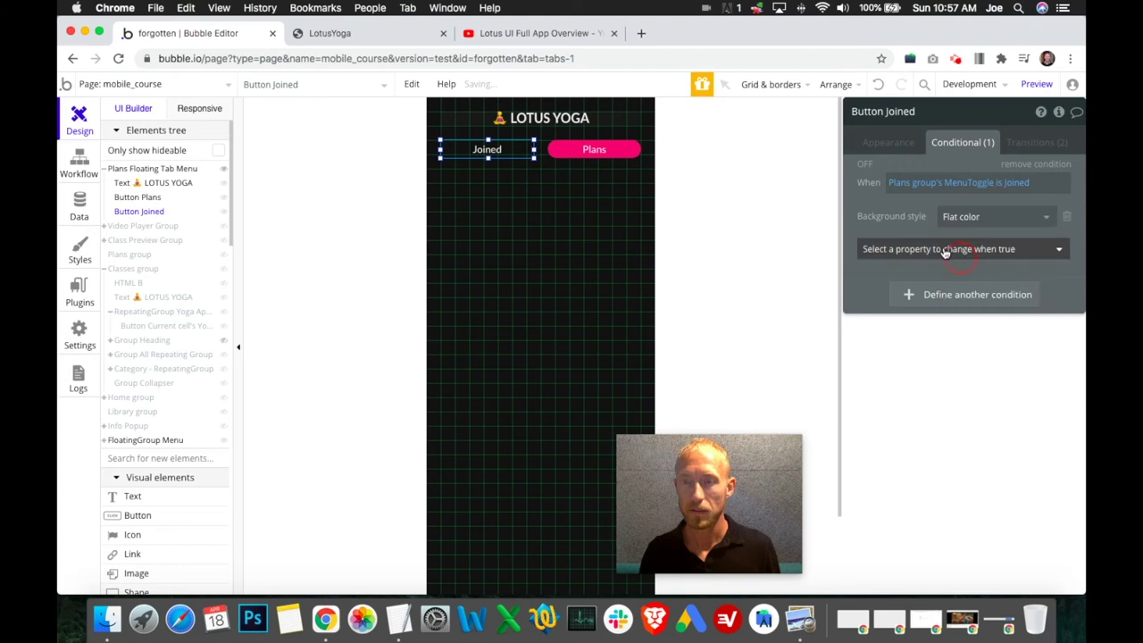
- Add a Background color property to the Joined button's condition and set it to #DE3176, copied from the Plans button's first condition
click(938, 249)
text(ba)
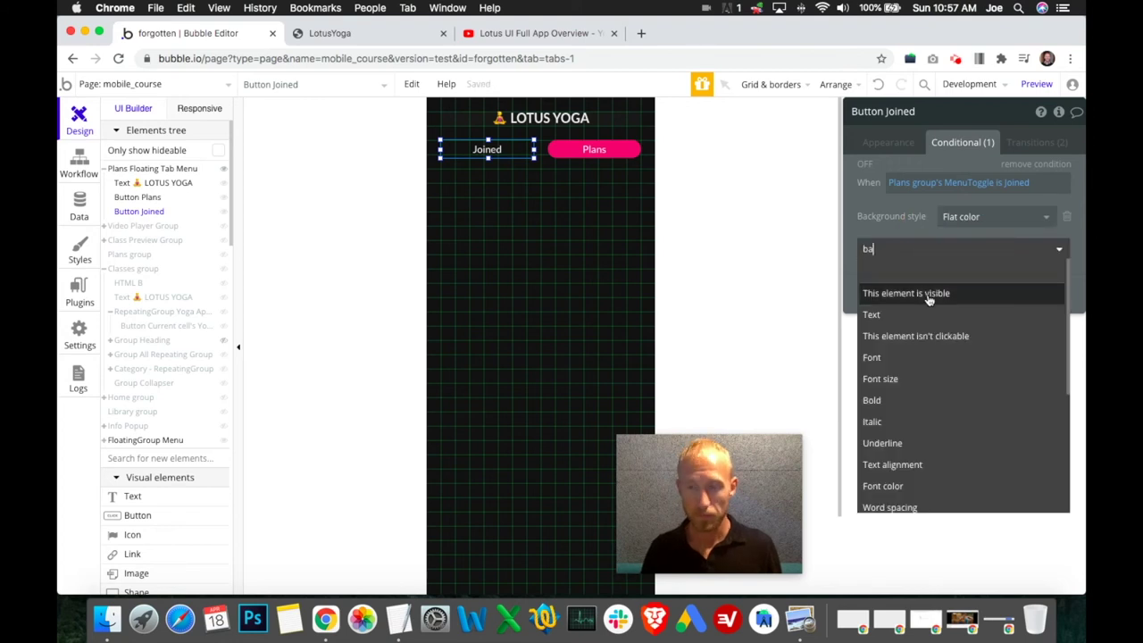
text(ck)
click(920, 303)
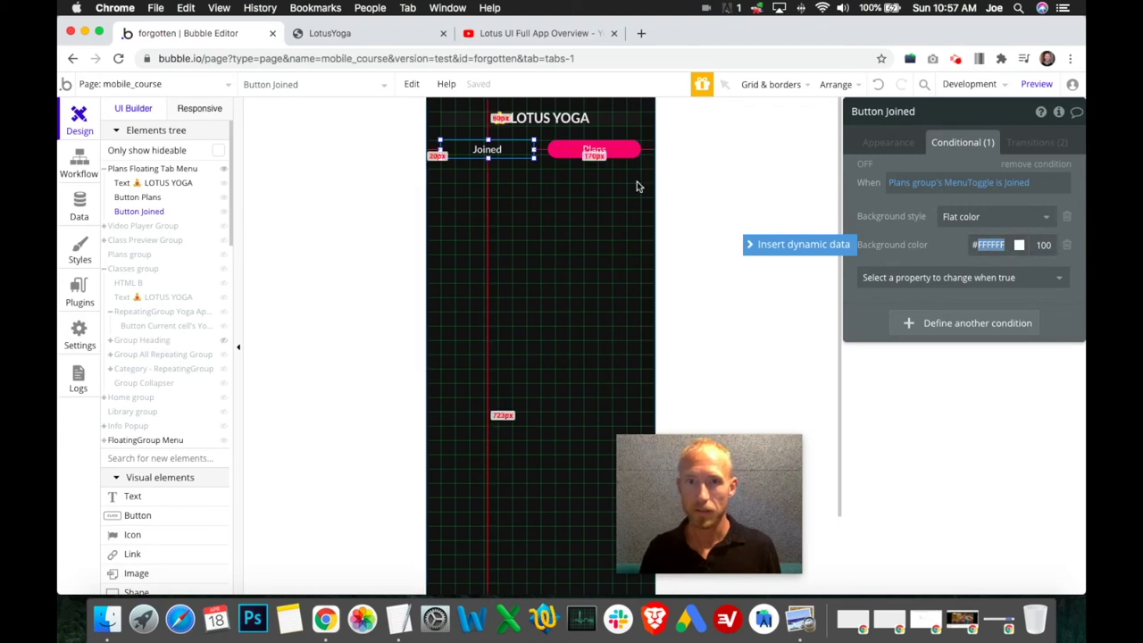
click(600, 149)
click(991, 216)
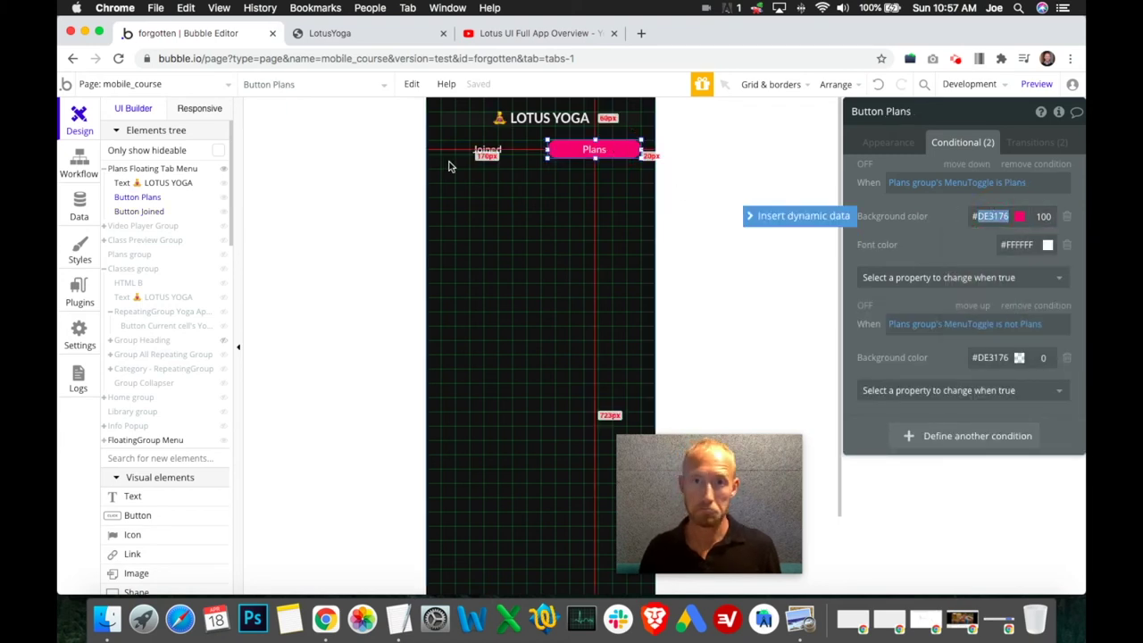
click(487, 150)
click(988, 245)
key(ctrl+v)
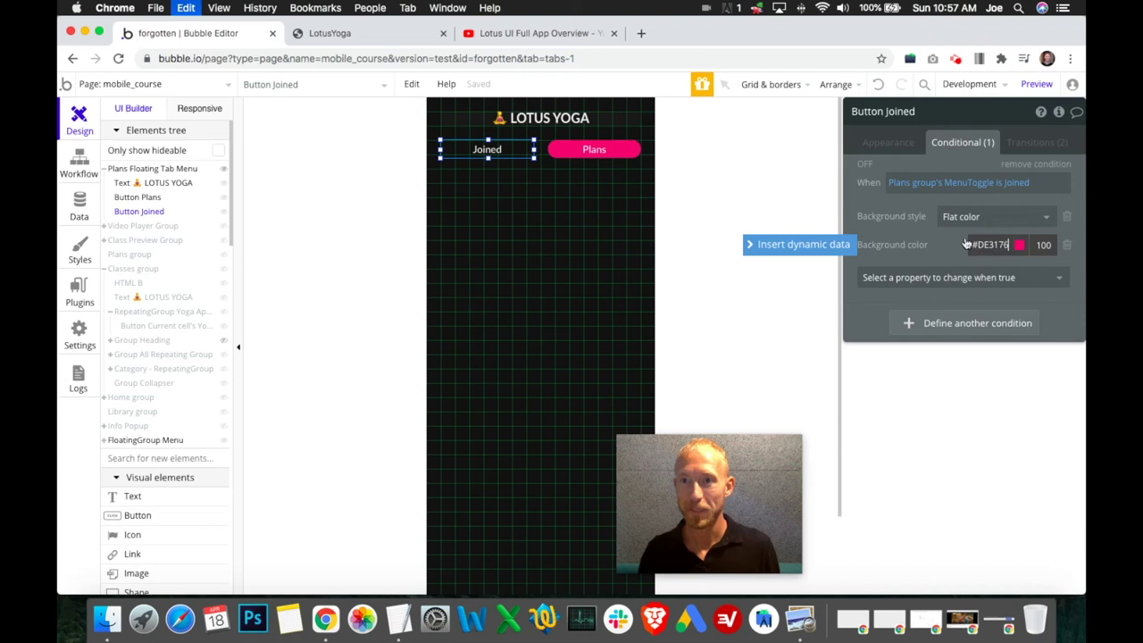
- Examine the Joined button's default background and border style settings
click(893, 141)
scroll(985, 348, down, 5)
click(967, 335)
click(932, 306)
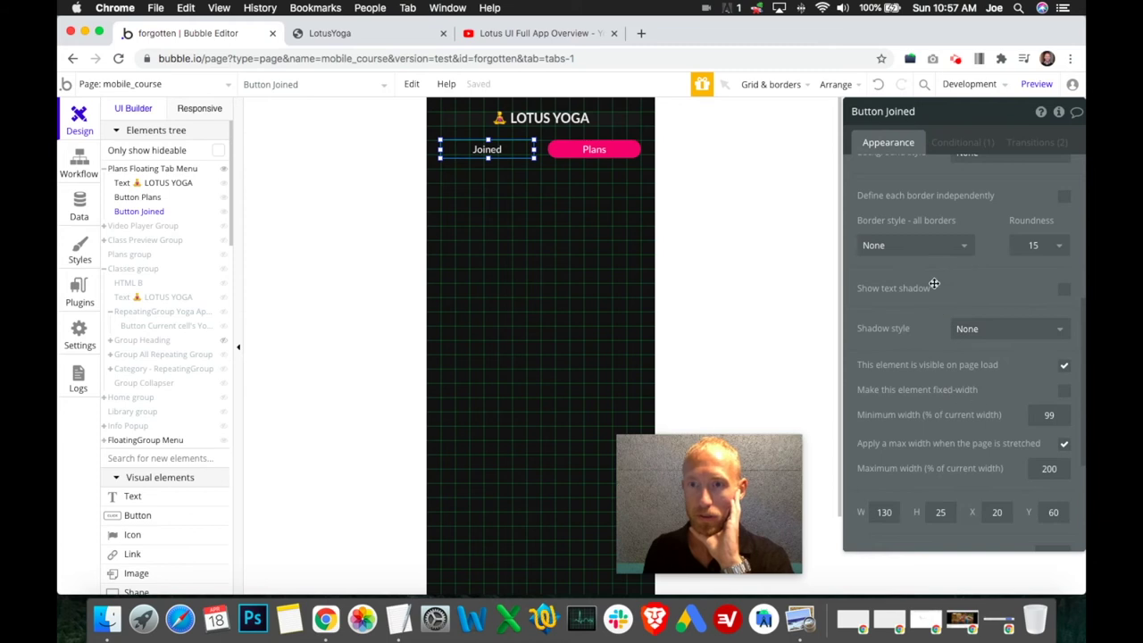
click(947, 244)
click(971, 219)
scroll(973, 261, up, 3)
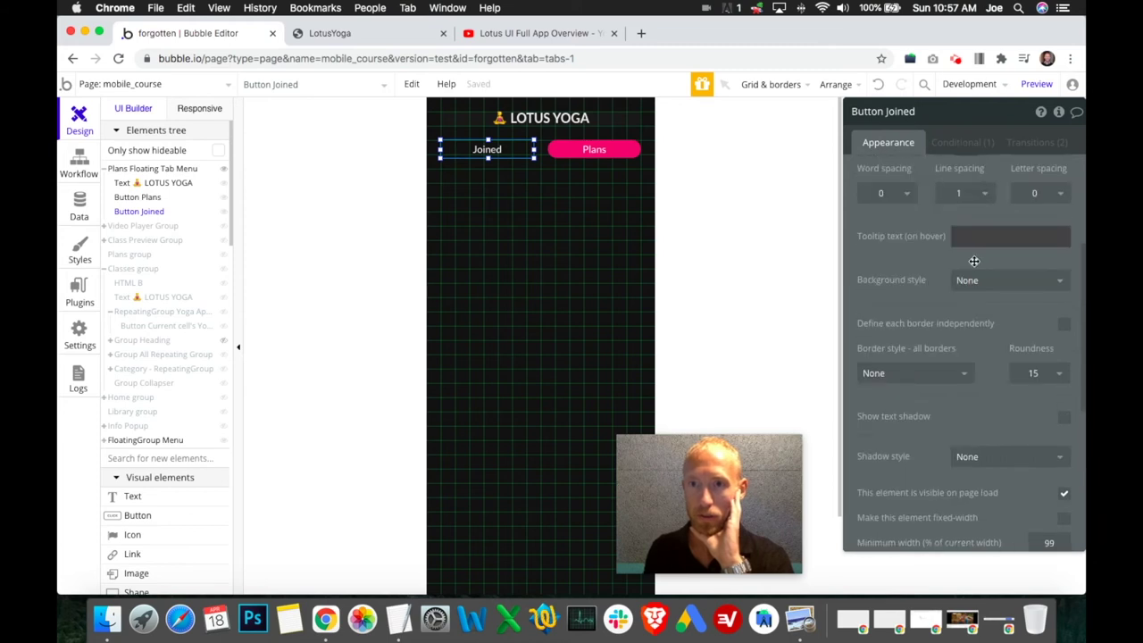
click(970, 284)
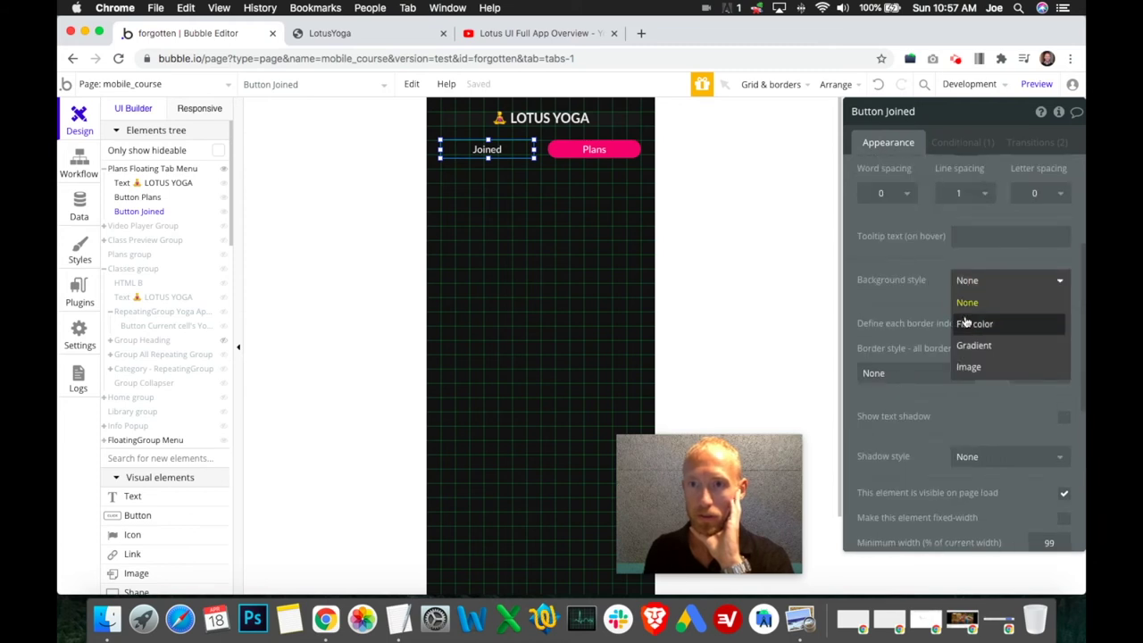
click(933, 307)
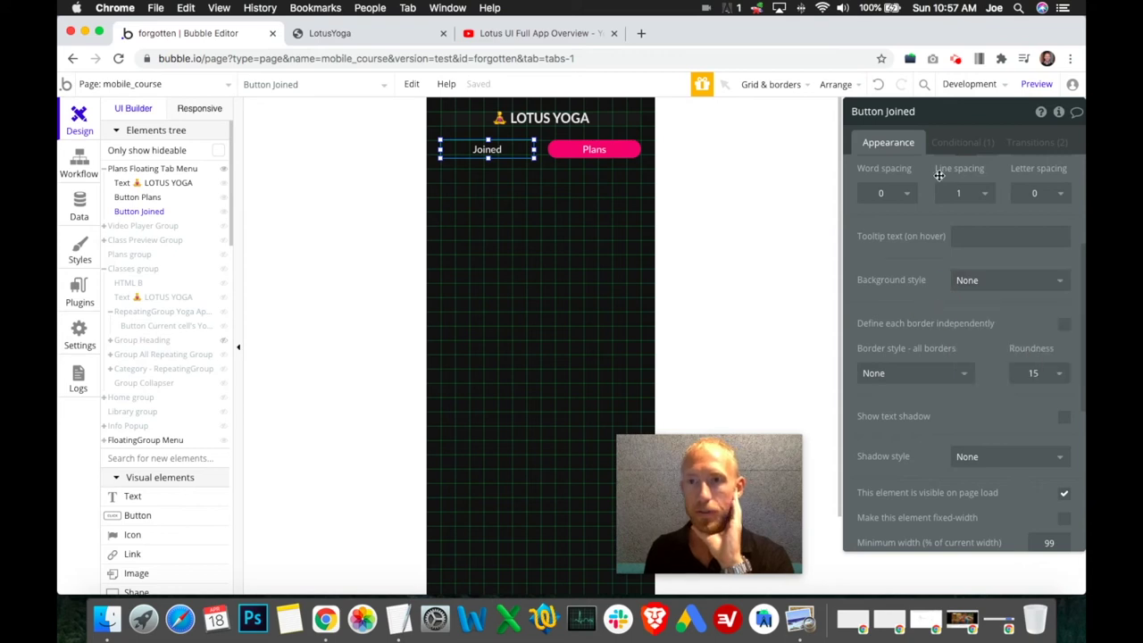
- Compare the Joined button's condition and default background style with the conditions on the Plans button
click(952, 143)
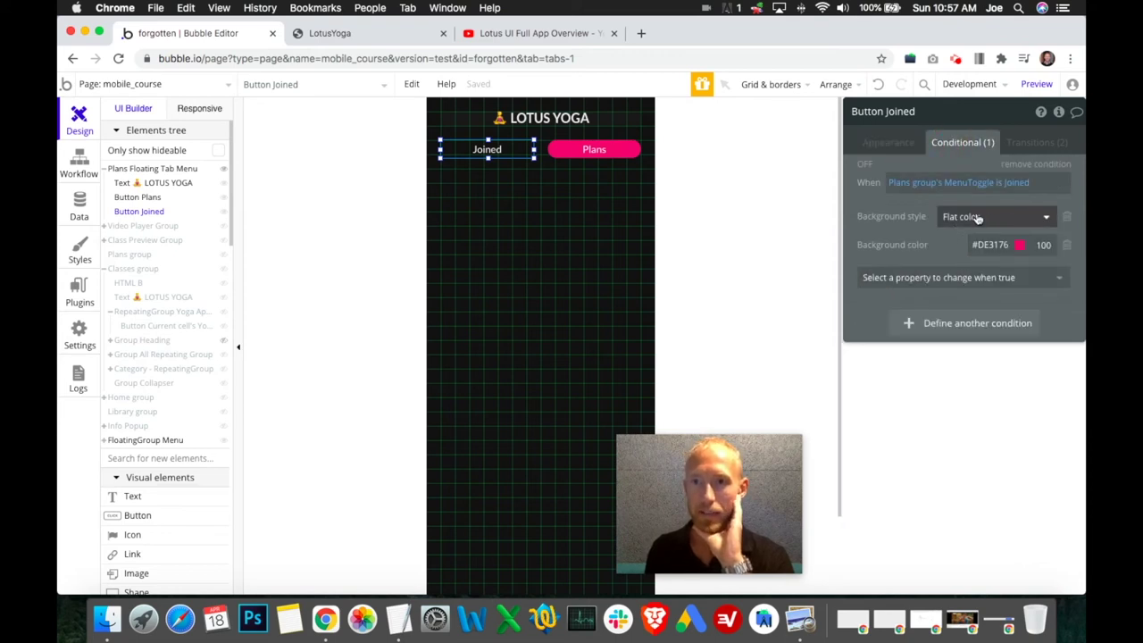
click(889, 142)
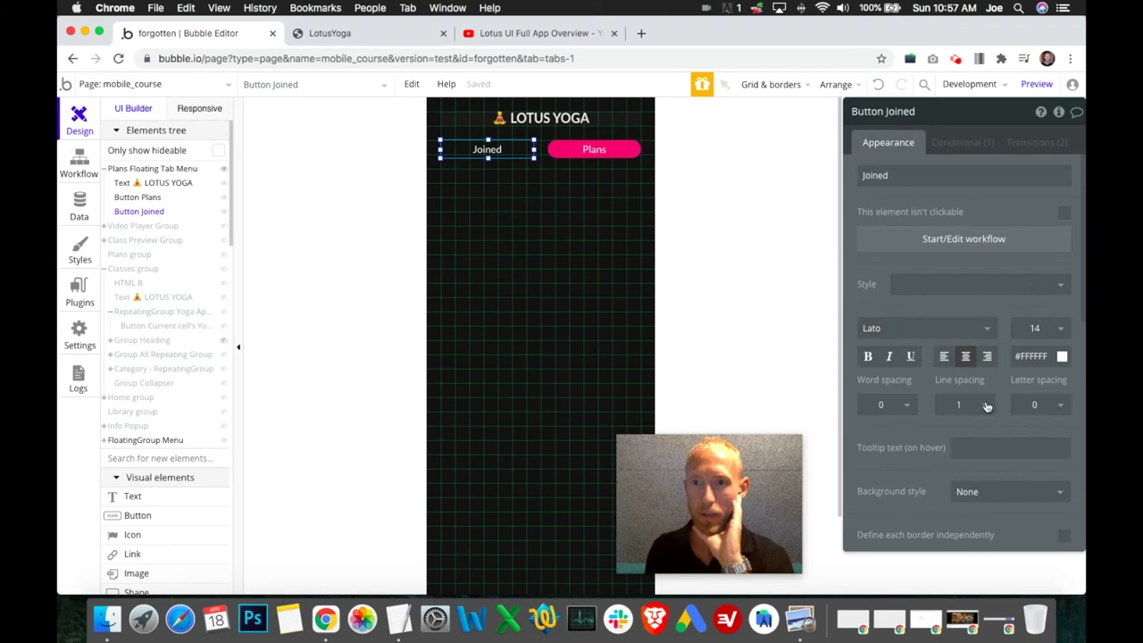
scroll(992, 415, down, 3)
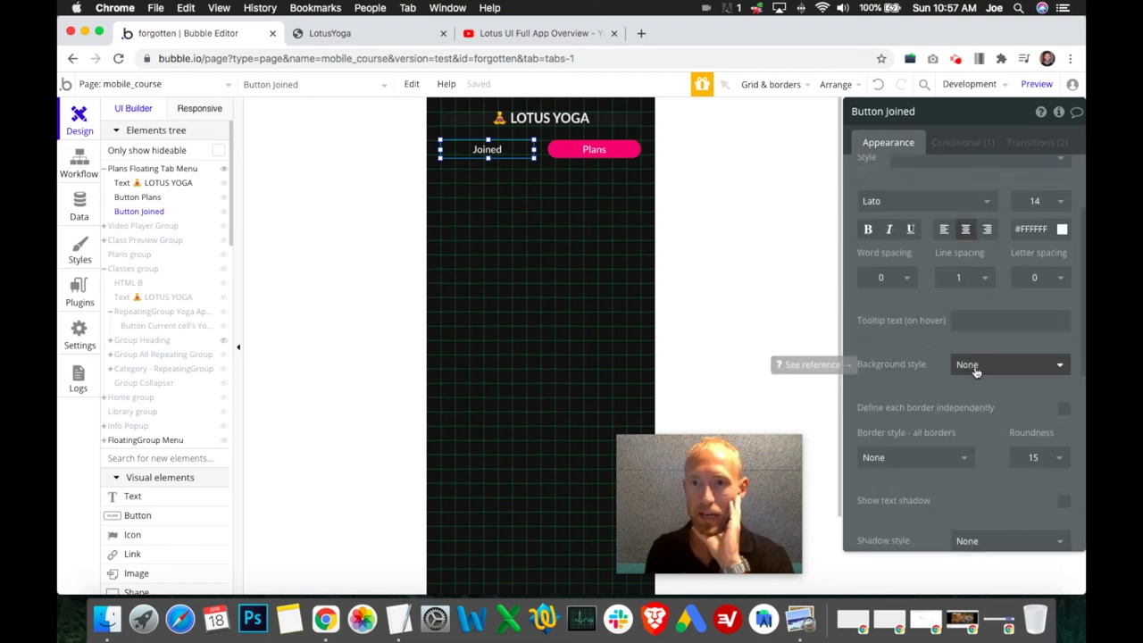
click(1006, 370)
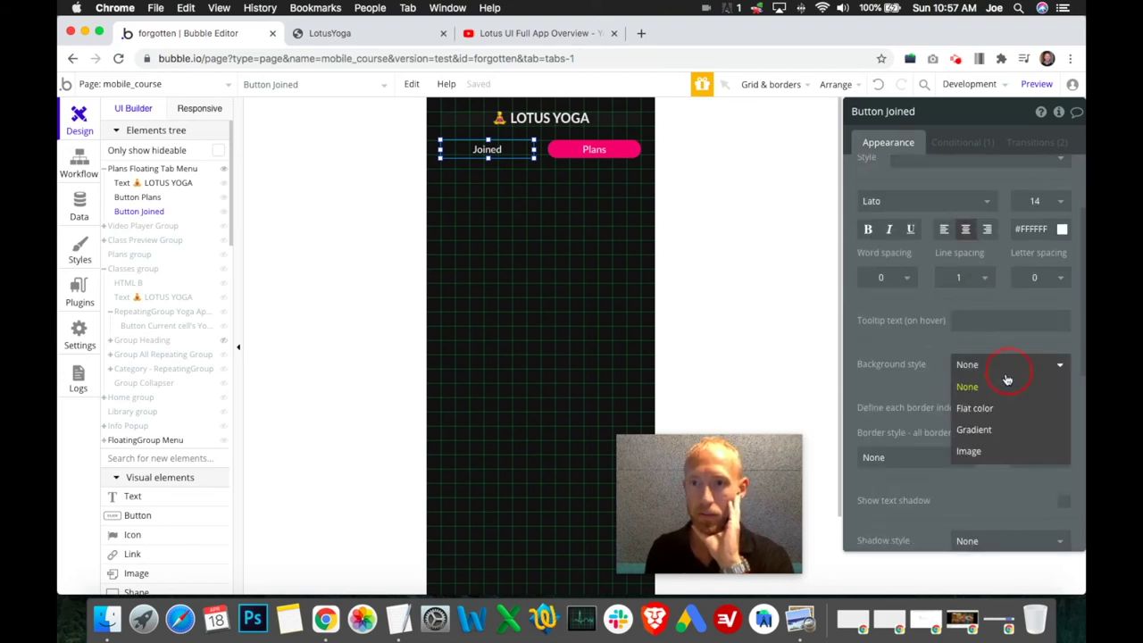
click(956, 386)
click(962, 143)
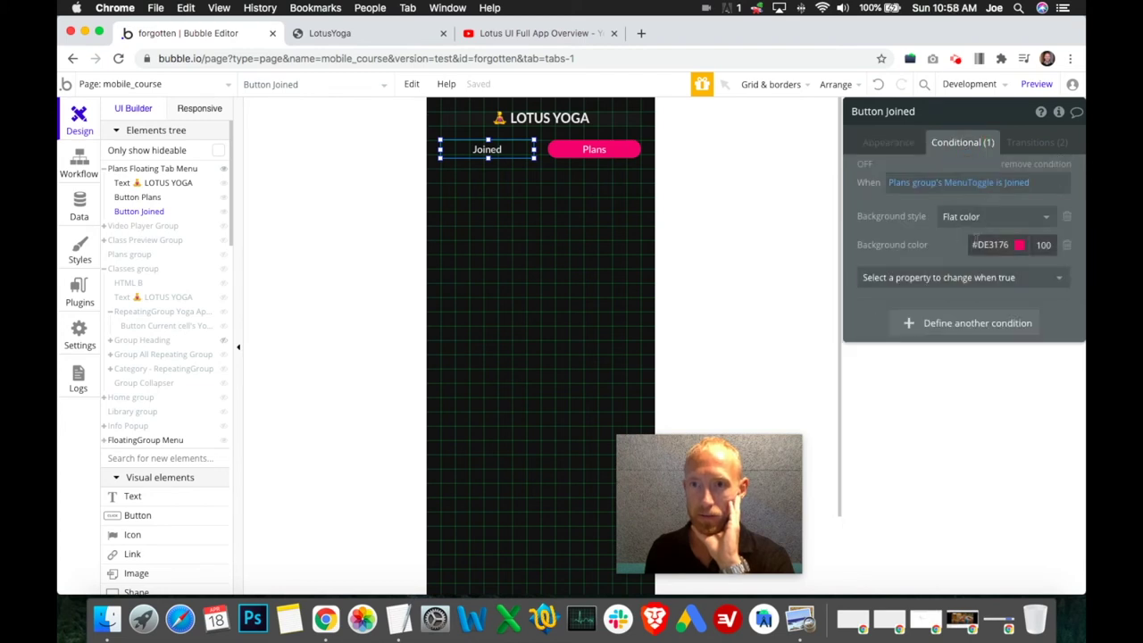
click(606, 150)
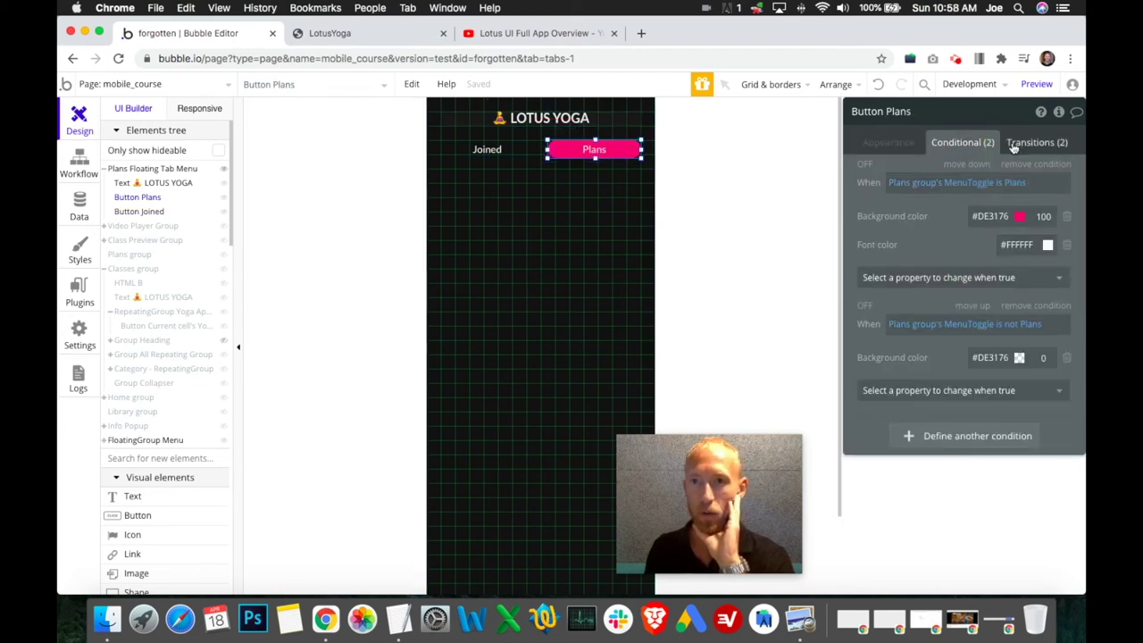
click(884, 152)
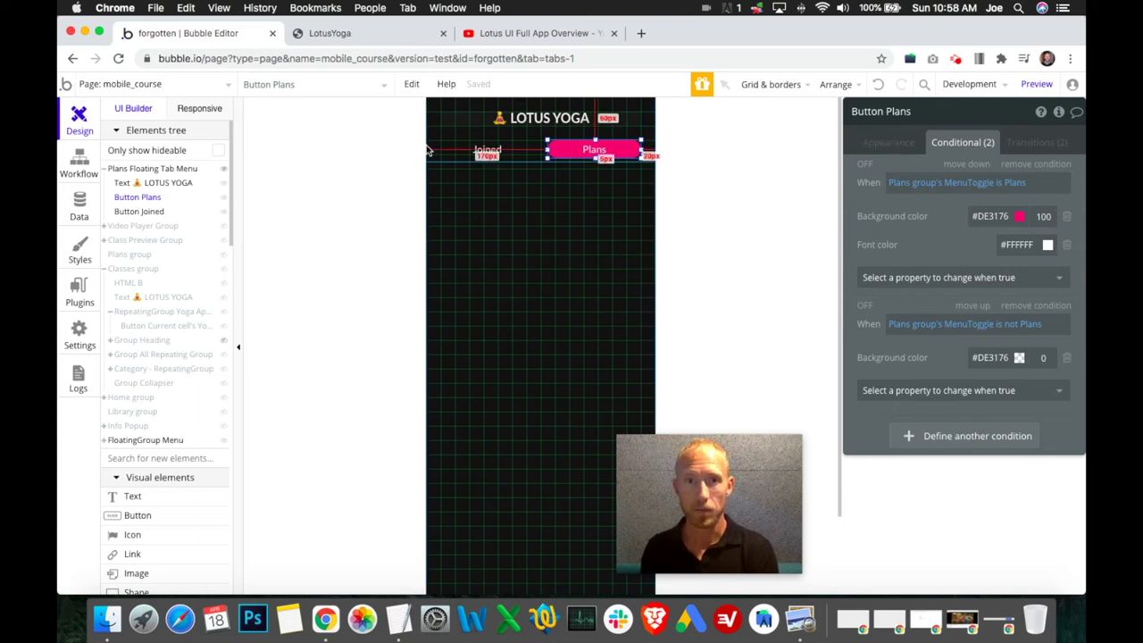
- Define a second condition on the Joined button by copying its first expression and changing it to "Plans group's MenuToggle is Plans"
click(486, 149)
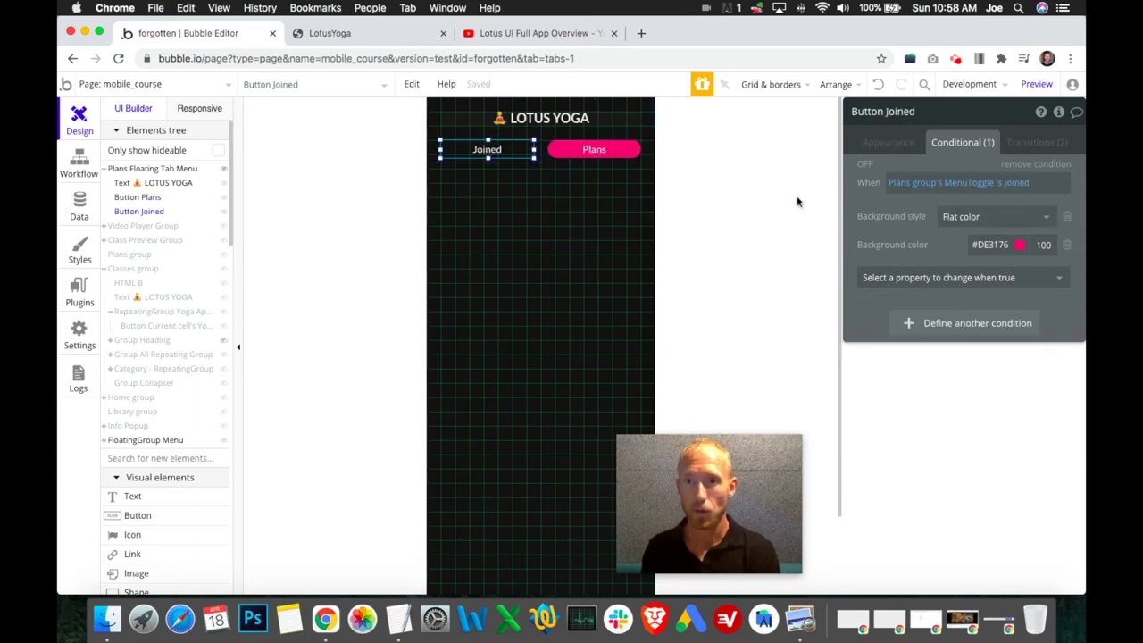
click(986, 319)
right_click(970, 184)
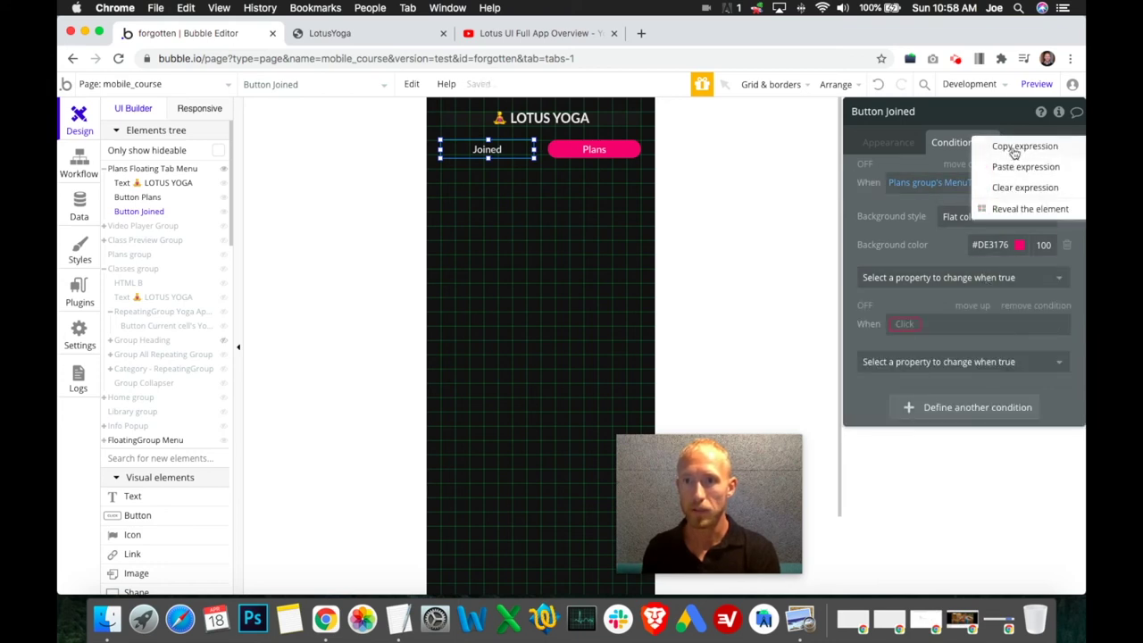
click(1017, 147)
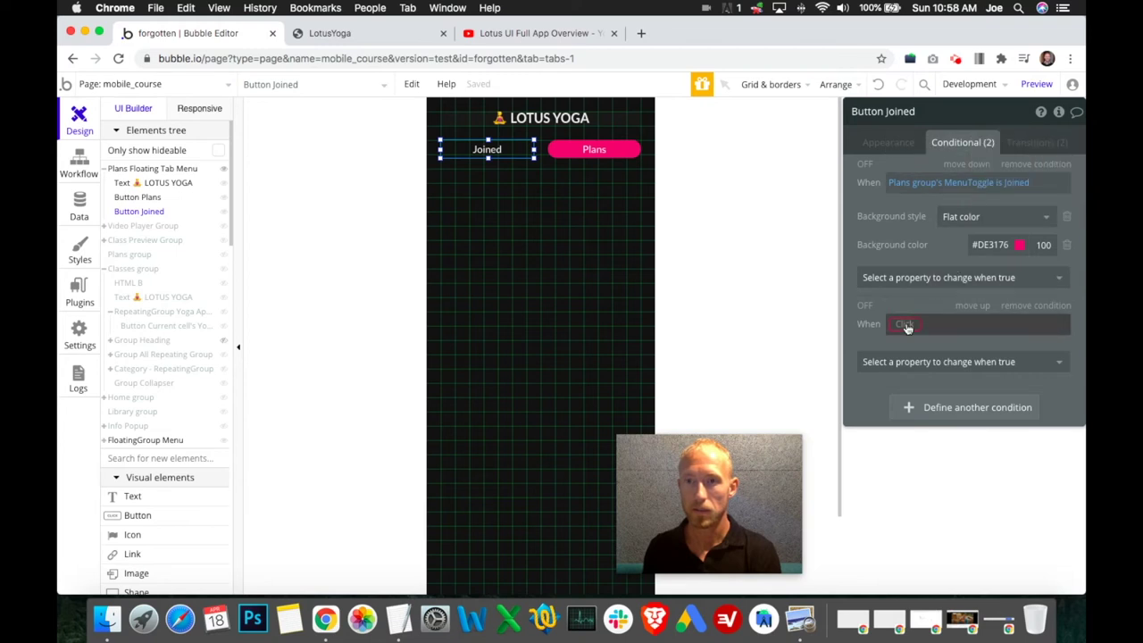
right_click(956, 323)
click(987, 306)
click(1018, 324)
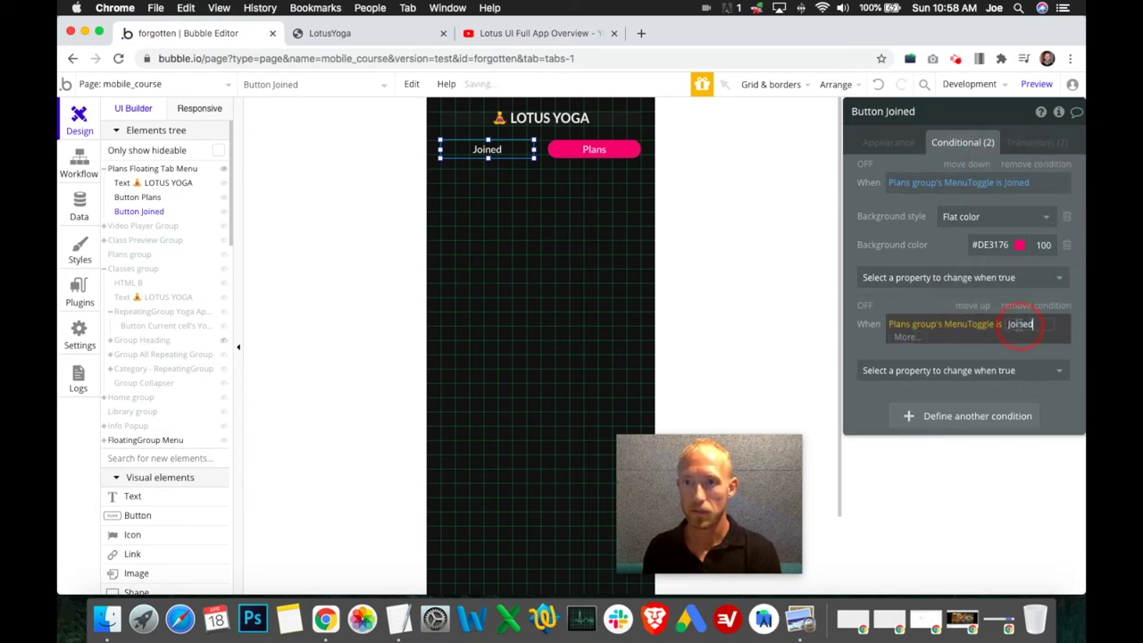
text(Plans)
key(Return)
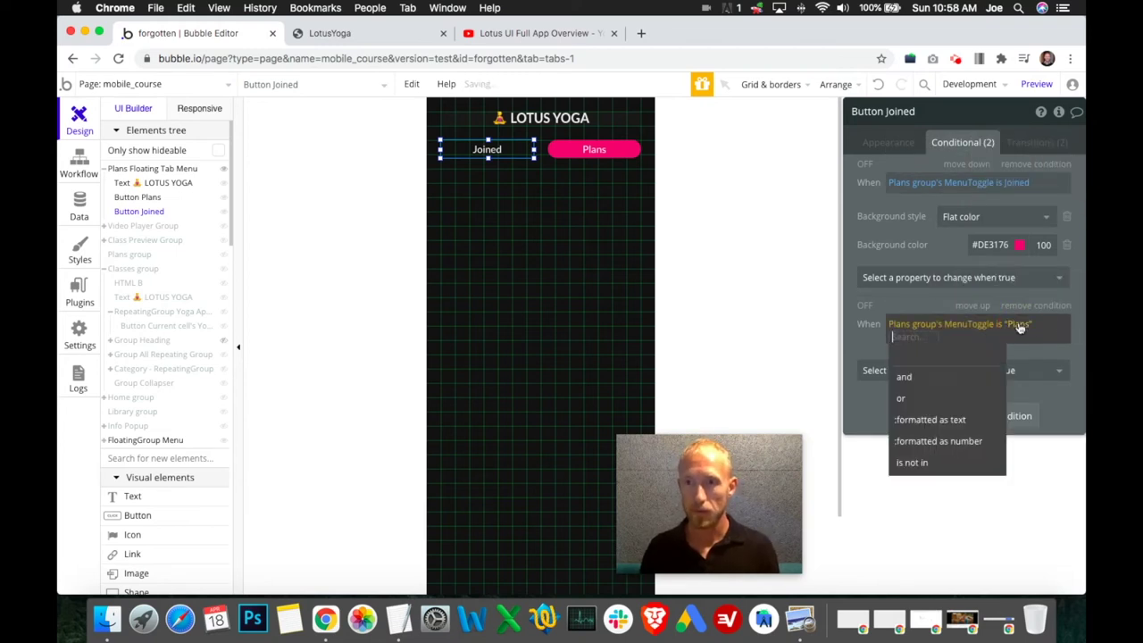
- Change the Plans button's second condition to "Plans group's MenuToggle is Joined"
click(594, 150)
click(1004, 325)
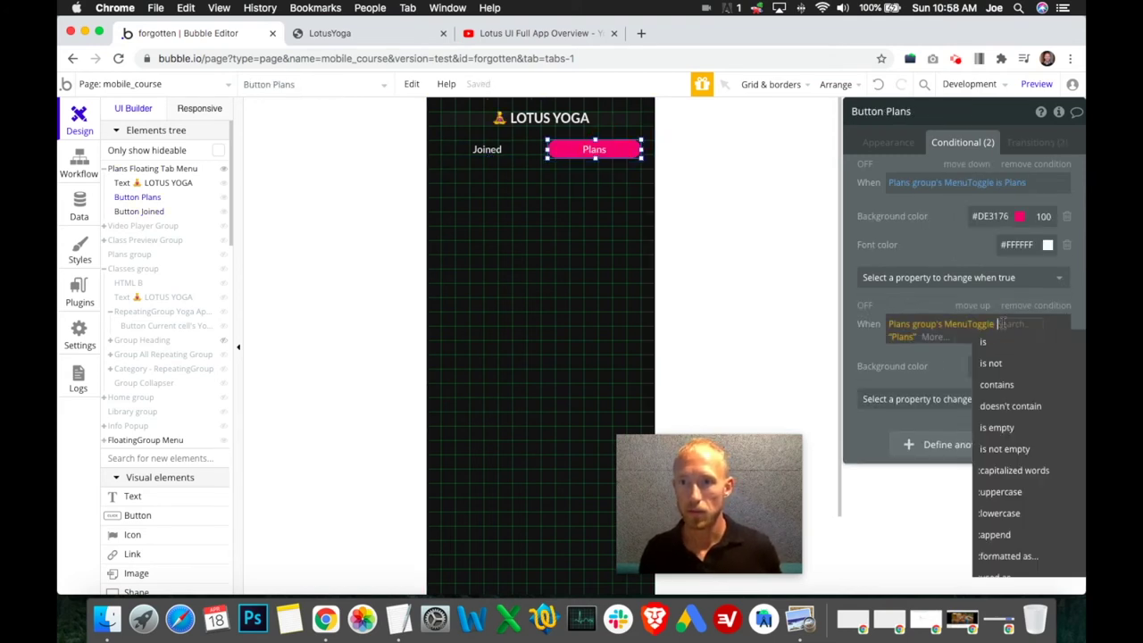
click(1002, 348)
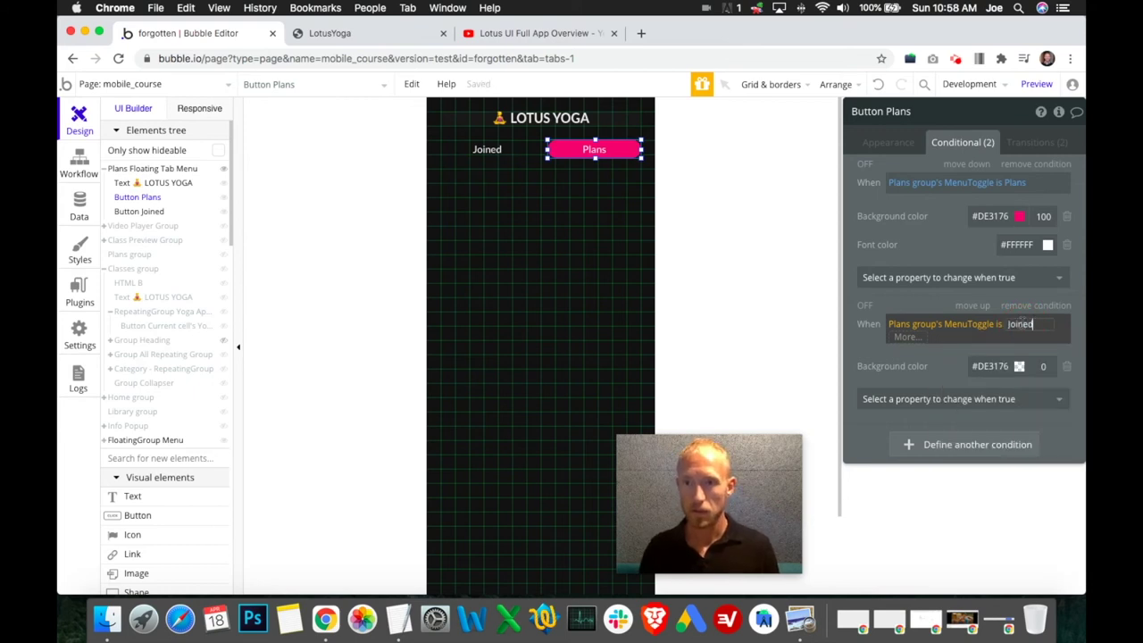
click(945, 366)
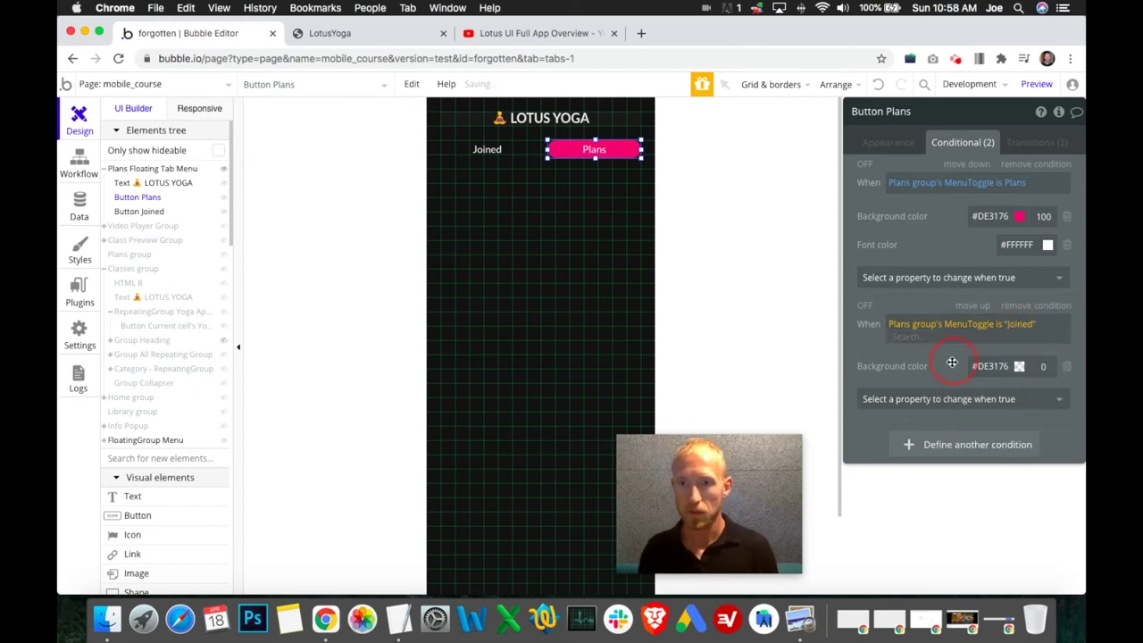
click(949, 363)
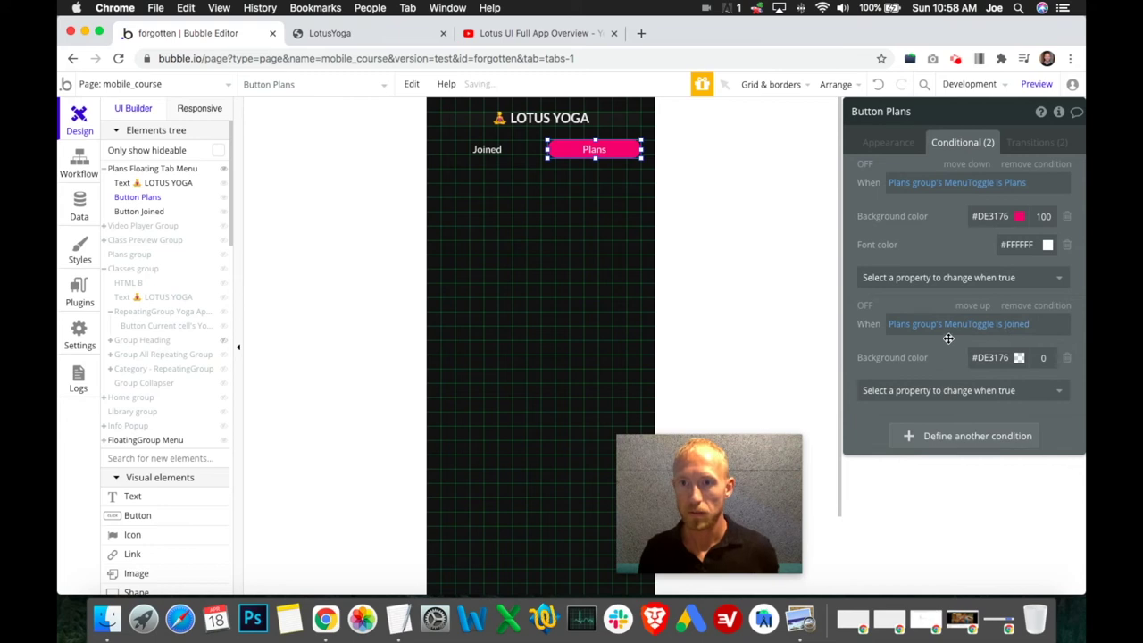
- Check the Plans button's default appearance and its first condition's expression
click(889, 145)
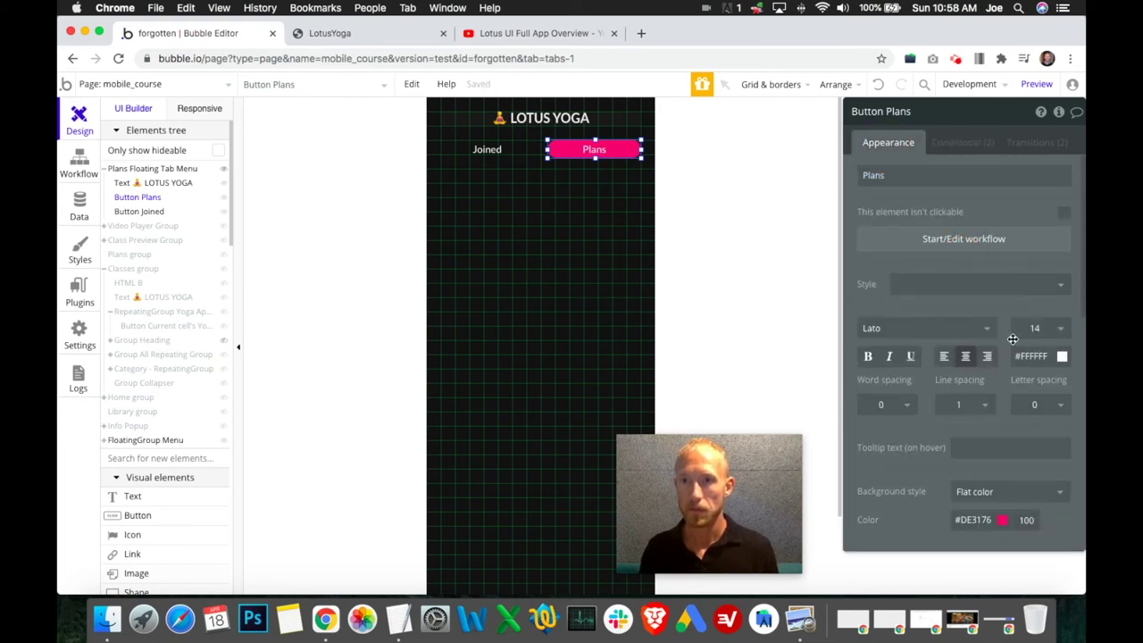
click(959, 143)
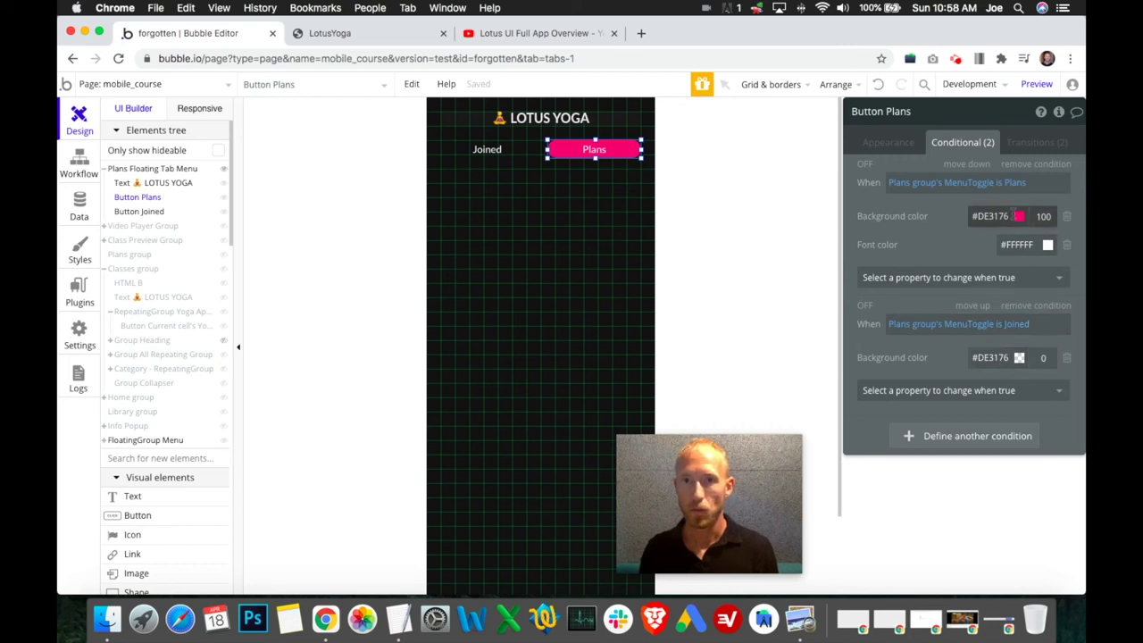
click(1017, 183)
click(1018, 183)
- Add a Background style property to the Joined button's "MenuToggle is Plans" condition and set it to None
click(521, 152)
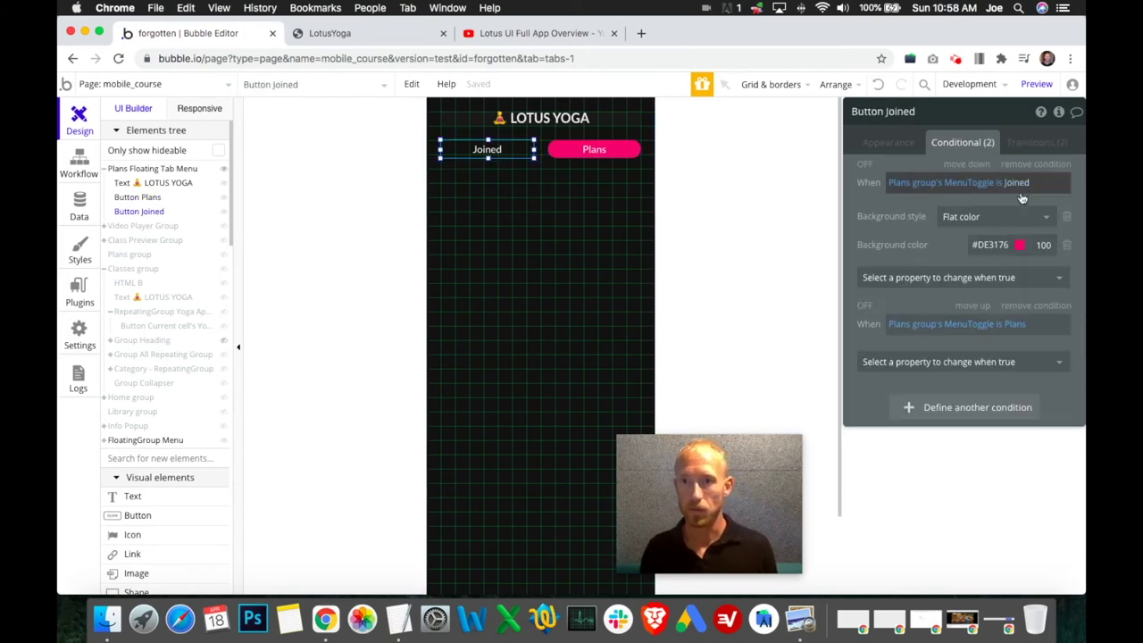
click(992, 362)
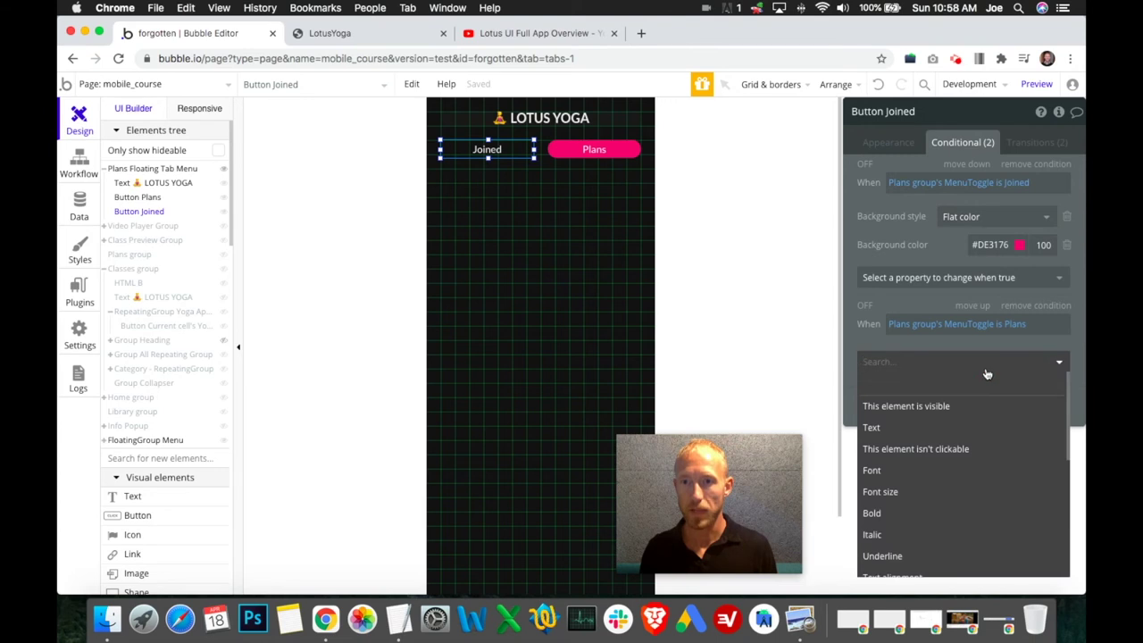
text(back)
click(942, 403)
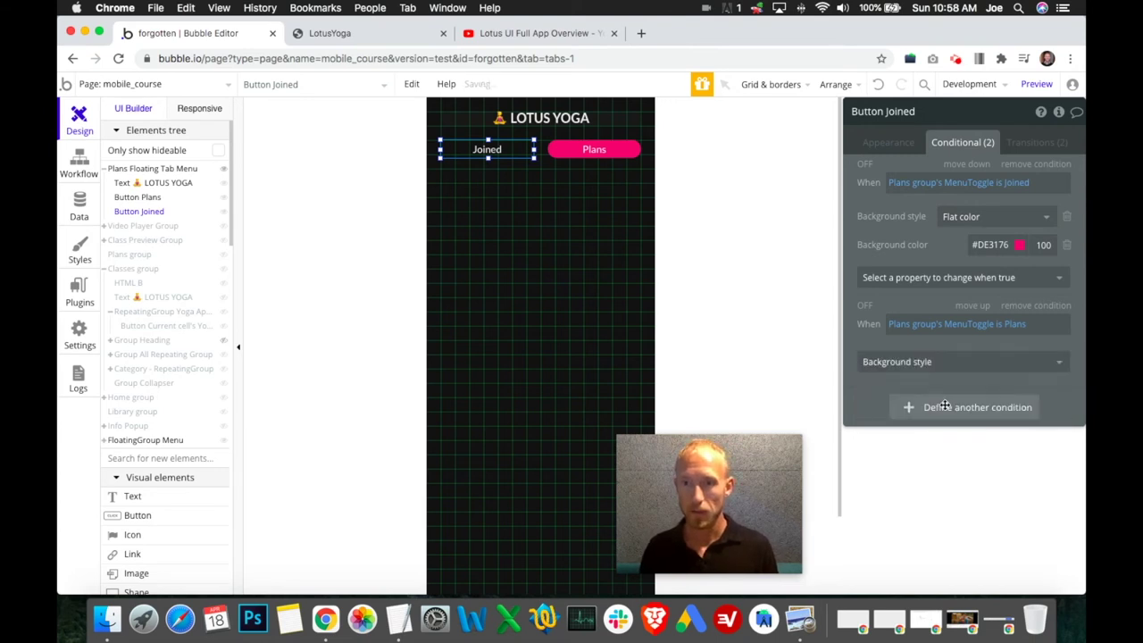
click(979, 367)
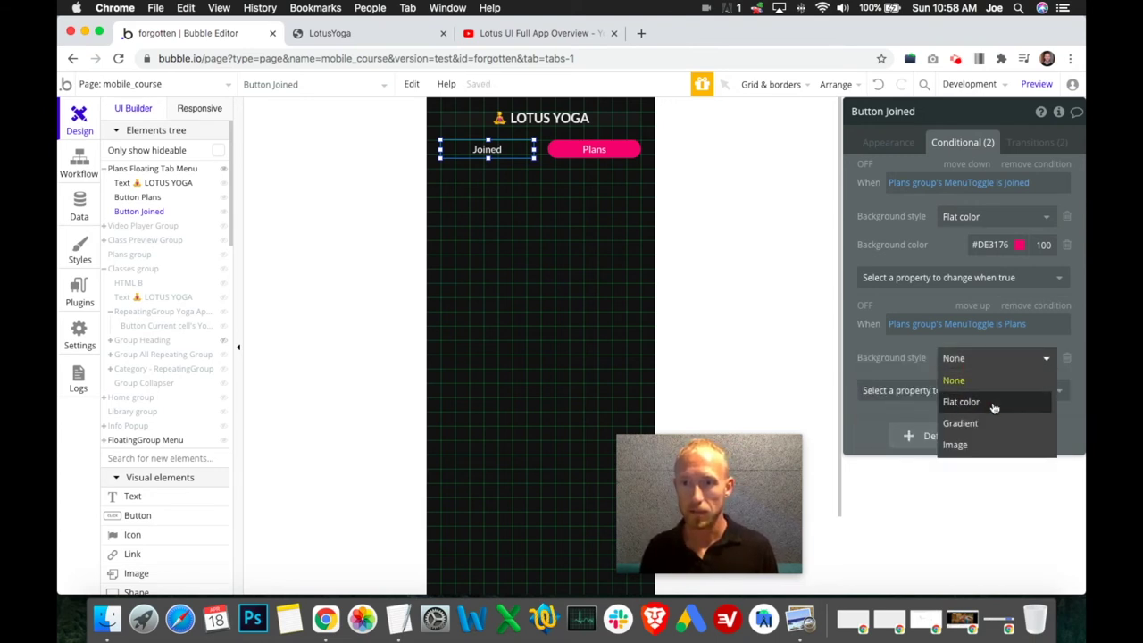
click(953, 380)
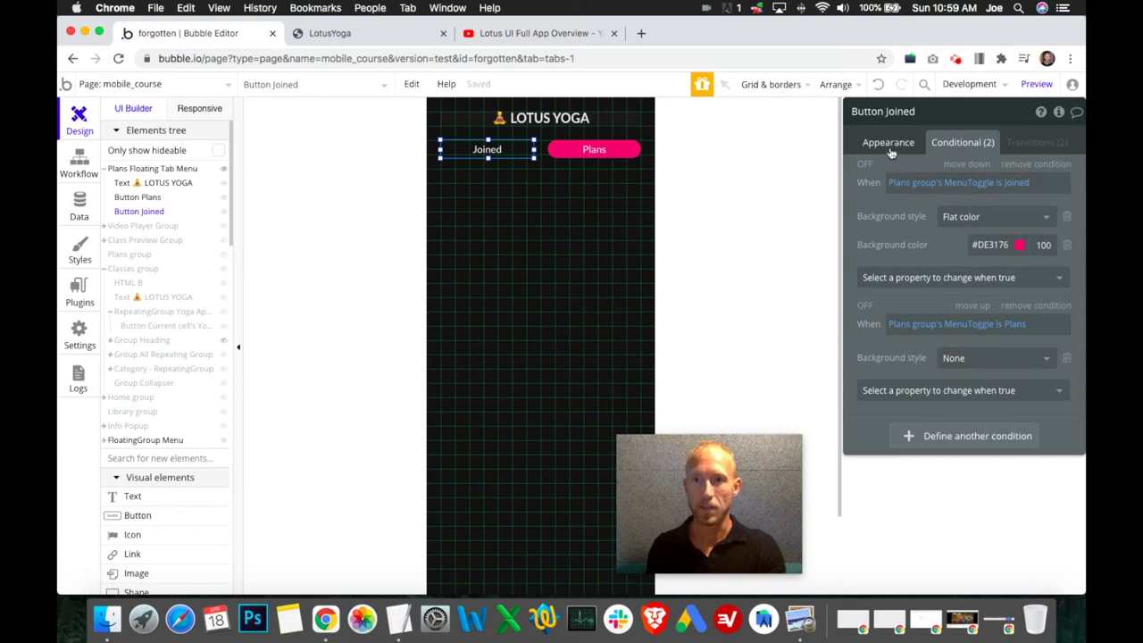
- Review the background color opacity in the Plans button's "MenuToggle is Joined" condition
click(615, 150)
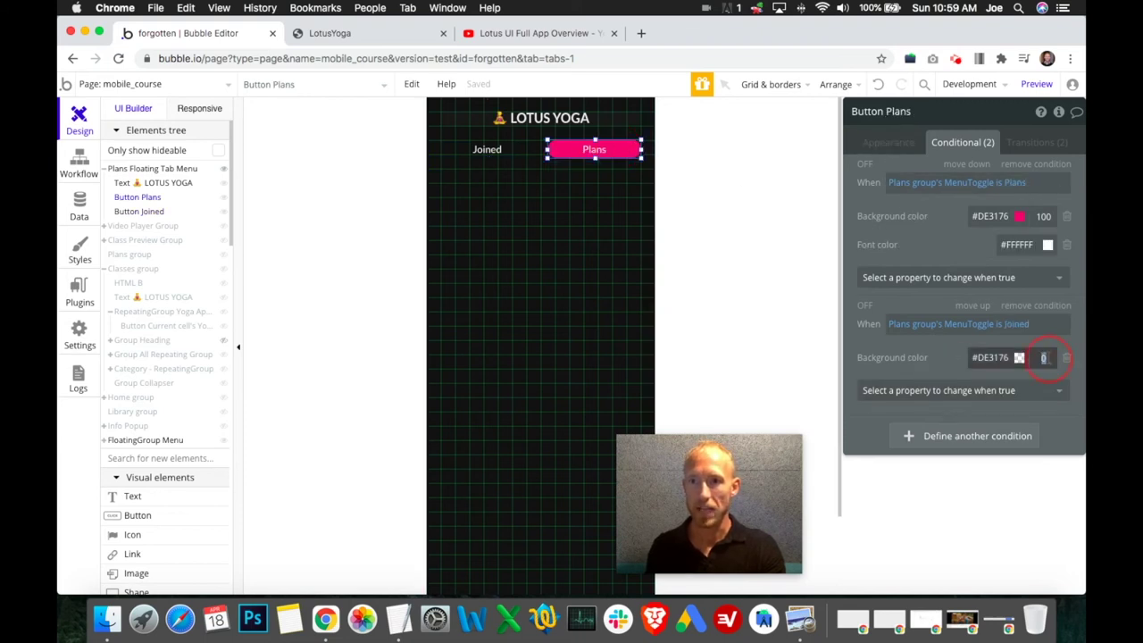
click(944, 356)
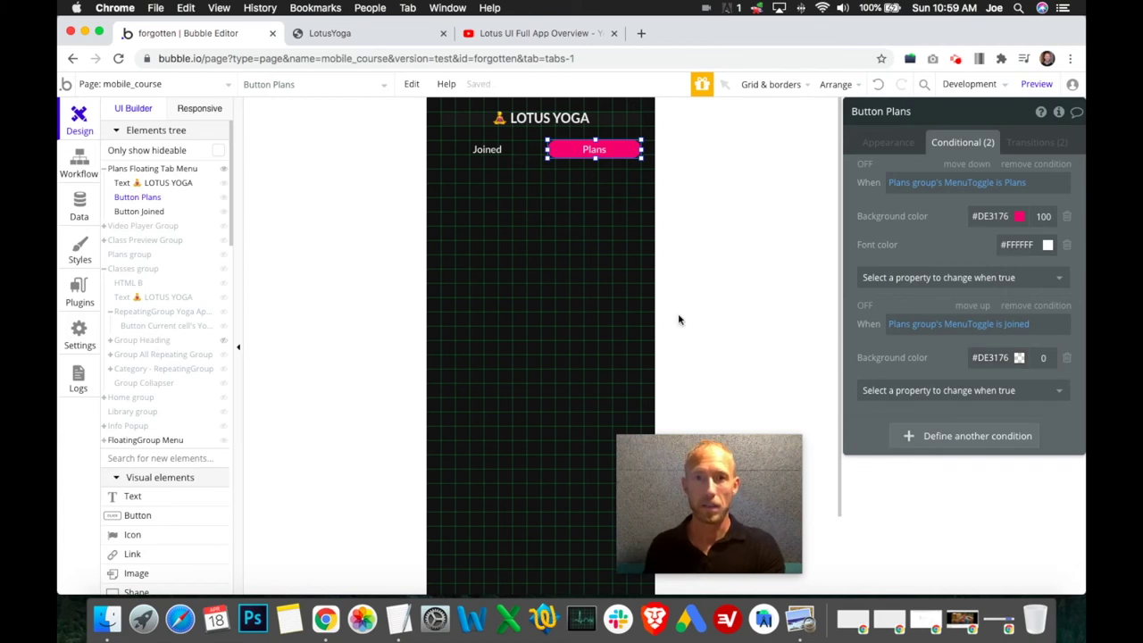
click(504, 151)
- Check the Plans Floating Tab Menu's visibility condition, and test switching to the Joined tab in the Plans section of the app preview
click(357, 34)
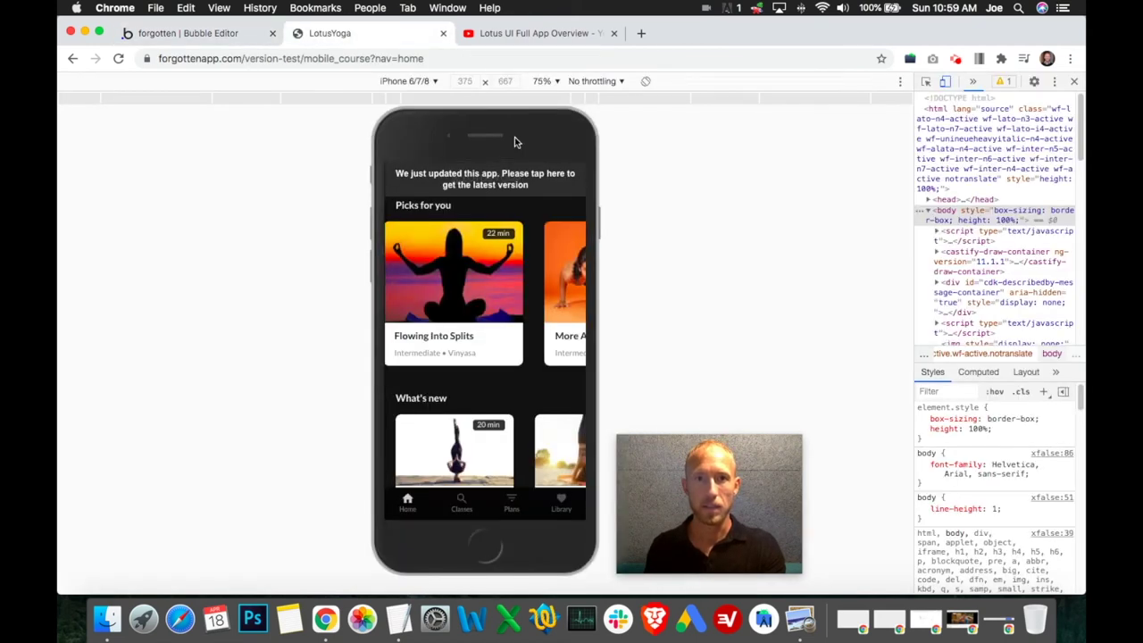
click(227, 34)
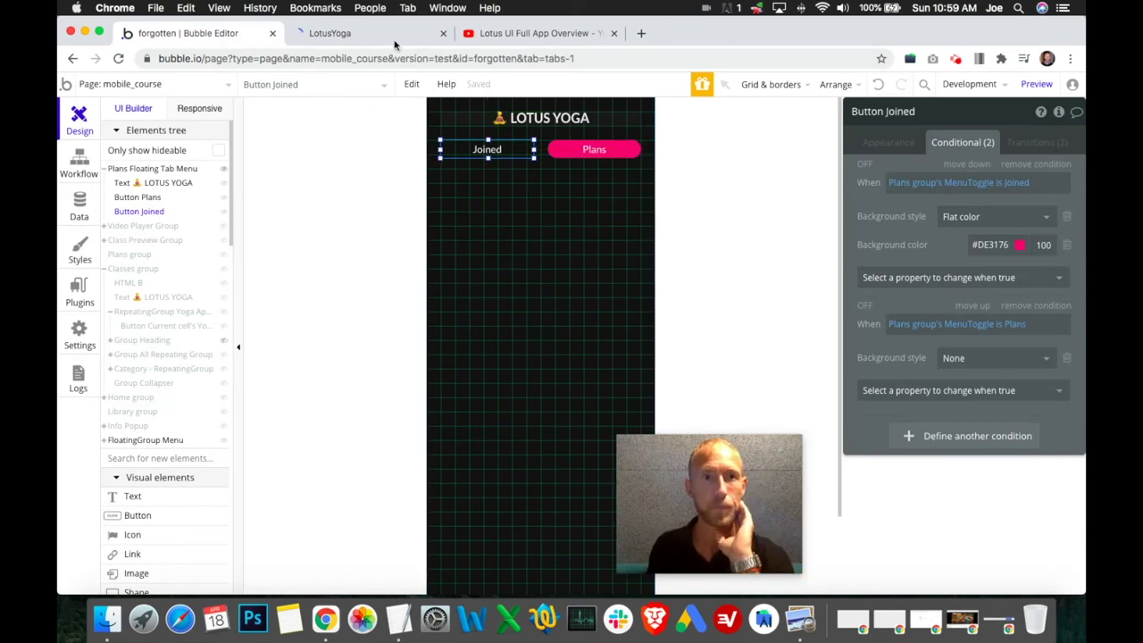
click(648, 127)
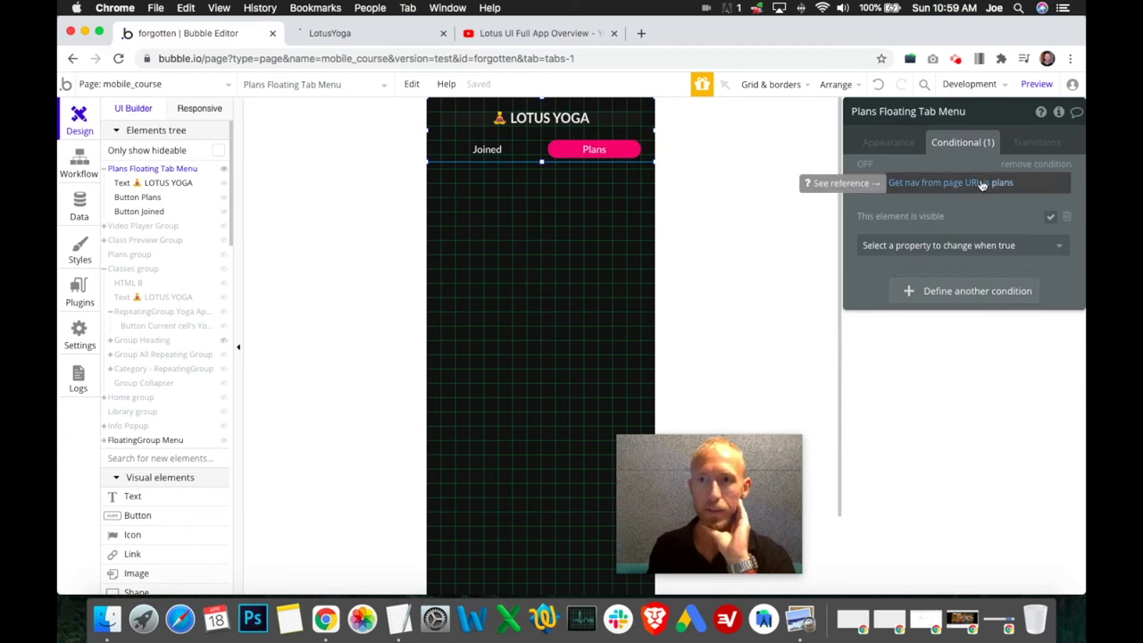
click(398, 36)
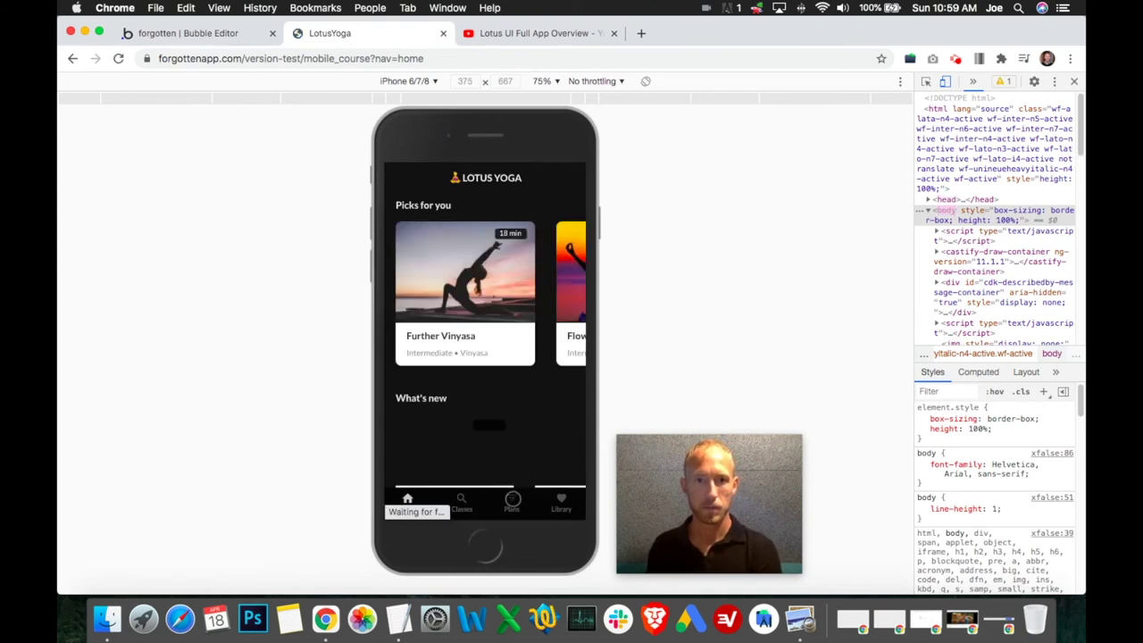
click(514, 501)
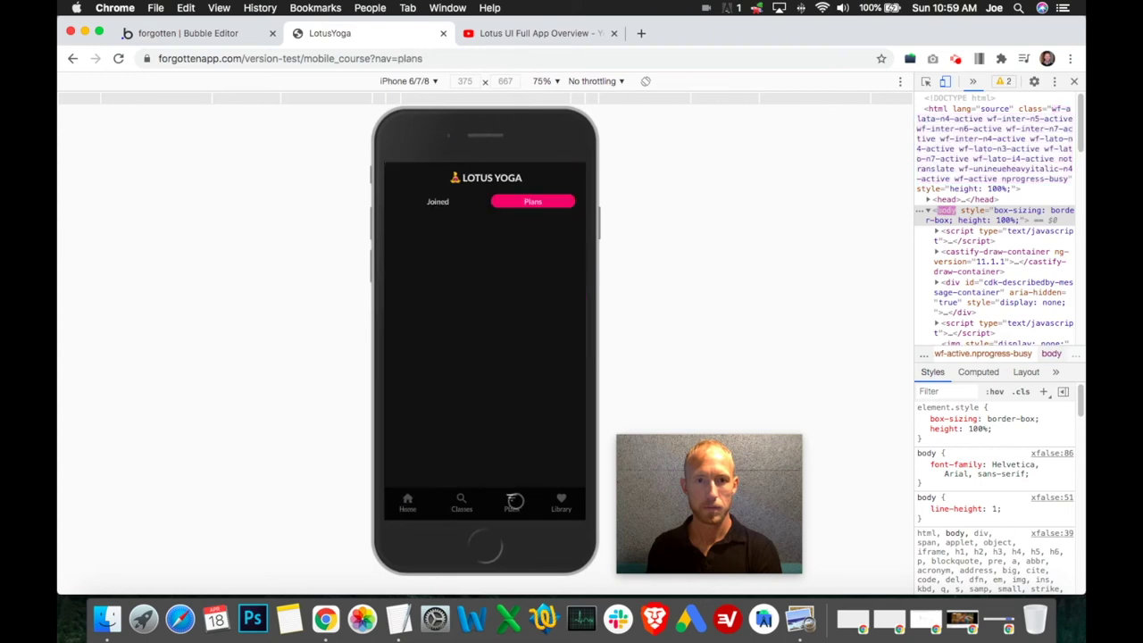
click(434, 202)
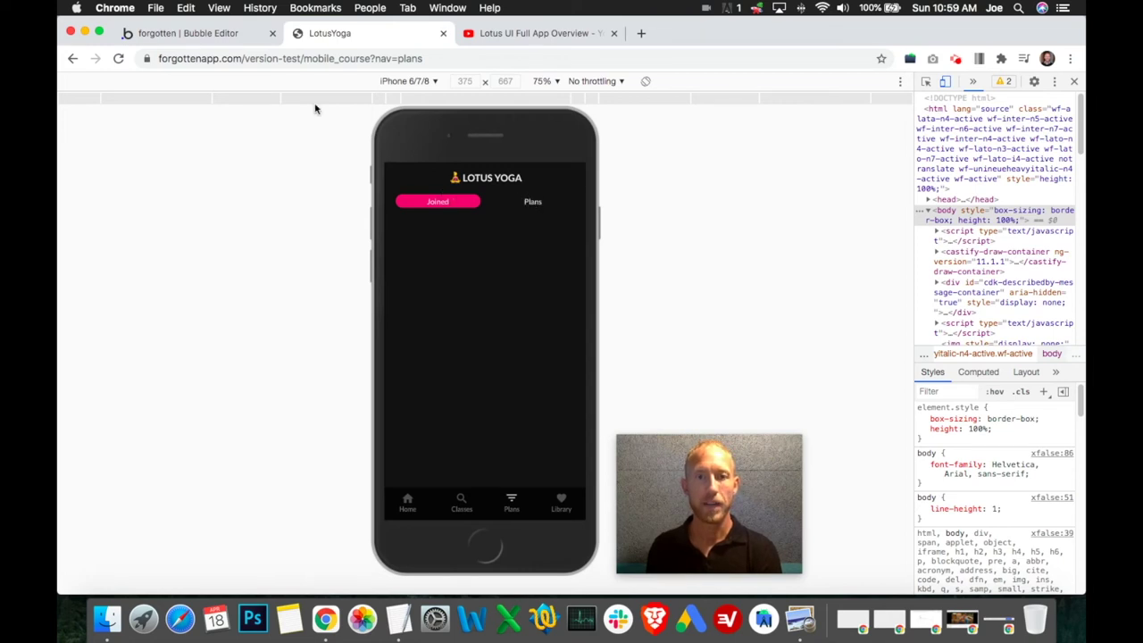
- Copy the Set state action from the Joined button's click workflow in the Bubble editor
click(231, 36)
click(486, 149)
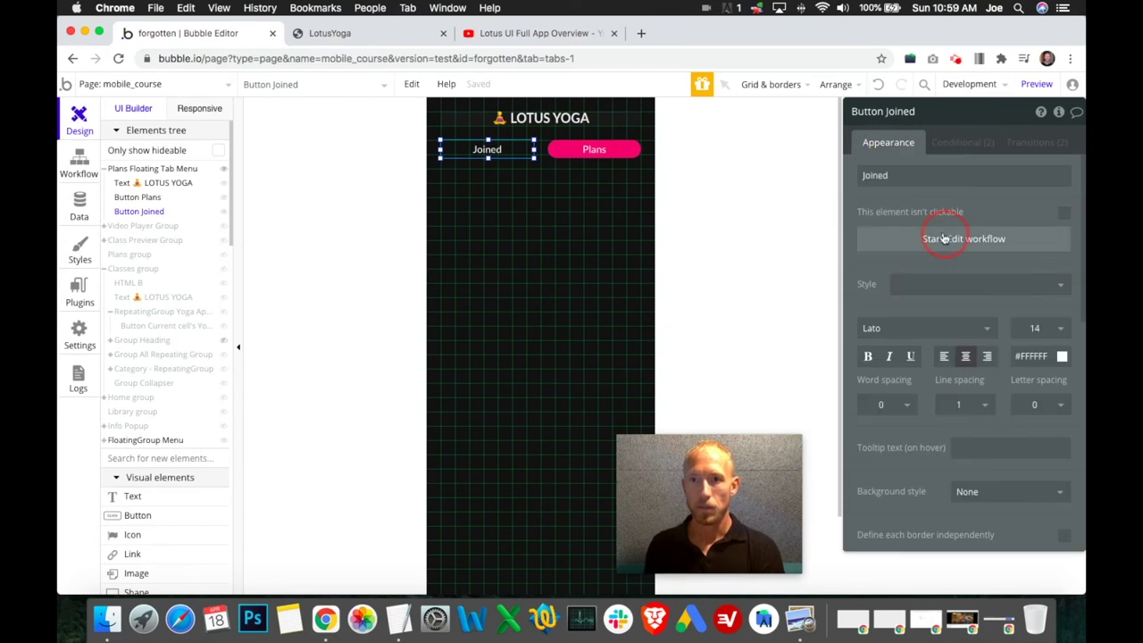
click(944, 238)
right_click(250, 268)
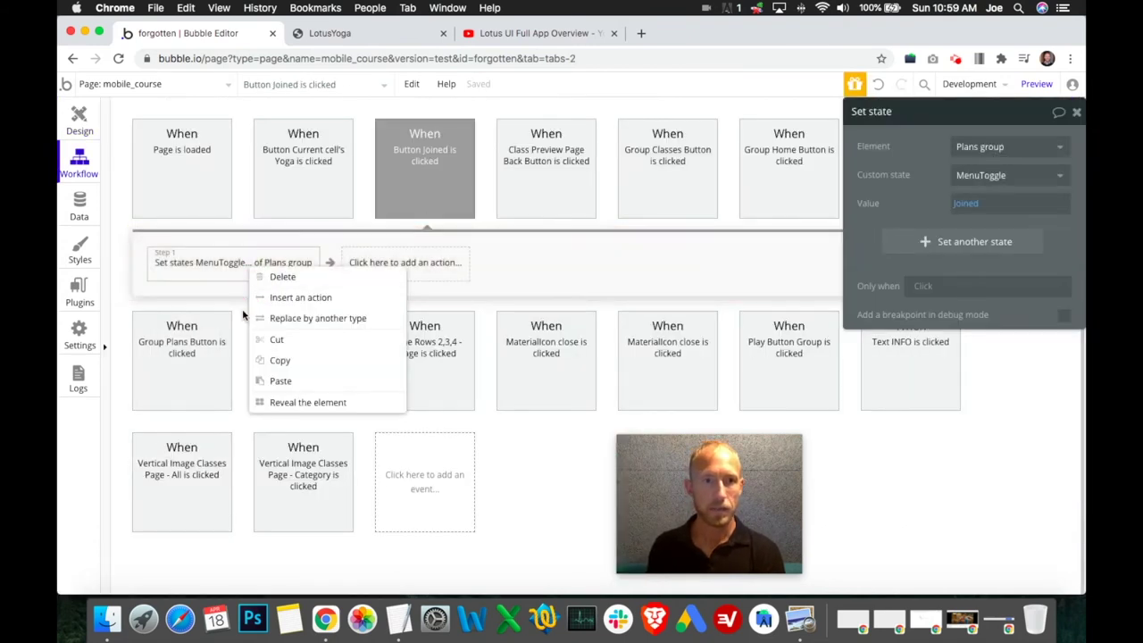
click(282, 361)
- Paste the copied Set state action into the Plans button's click workflow and set its MenuToggle value to Plans
click(78, 121)
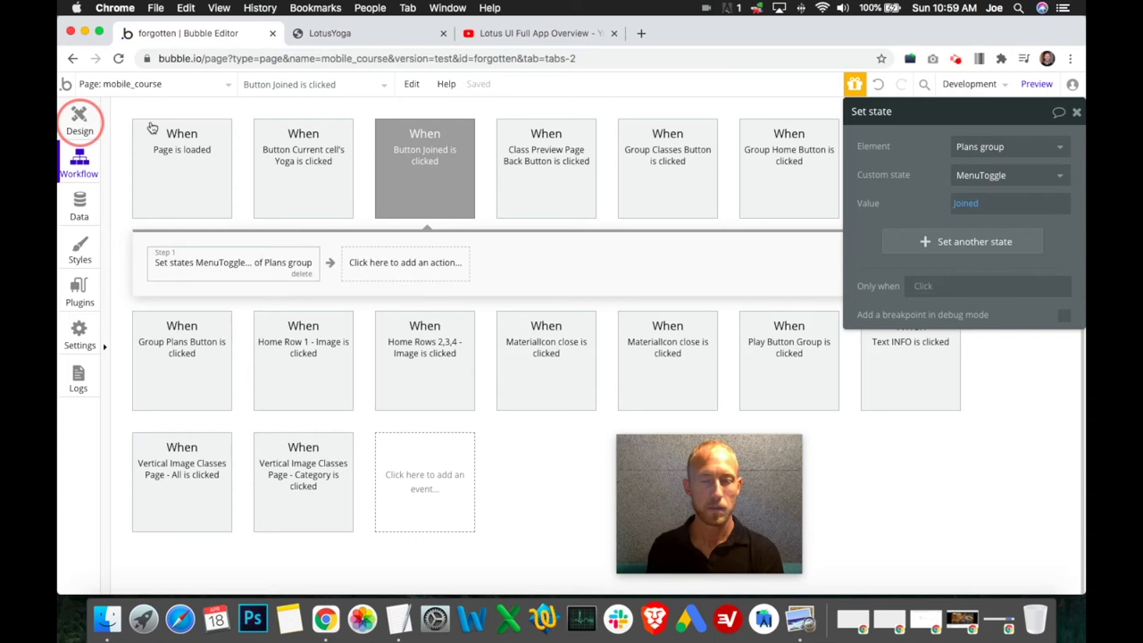
click(574, 154)
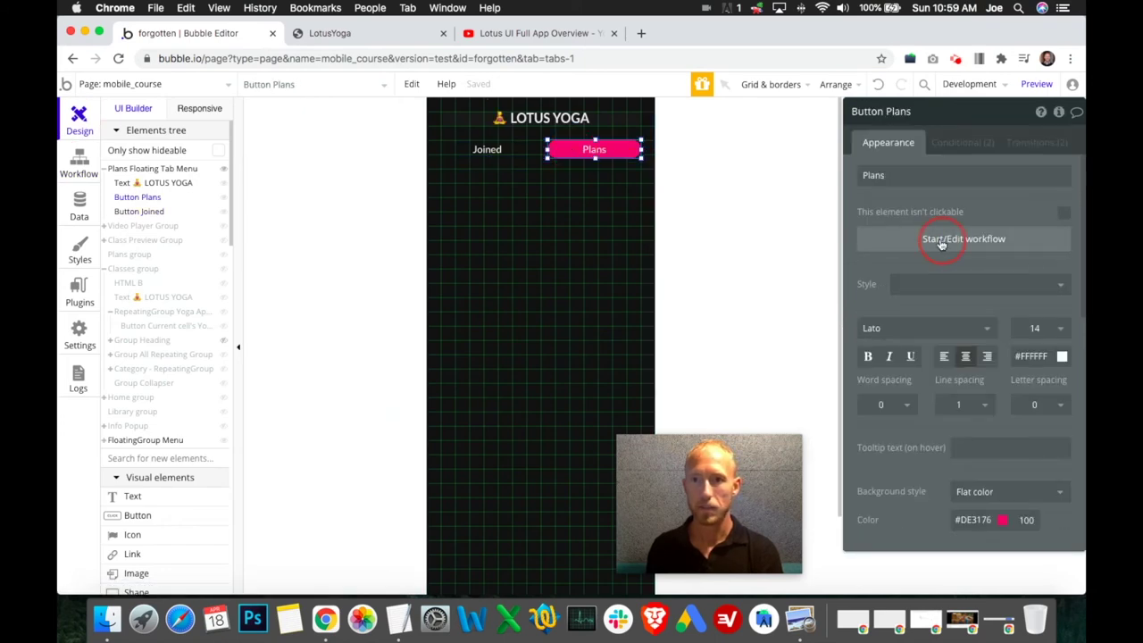
click(941, 241)
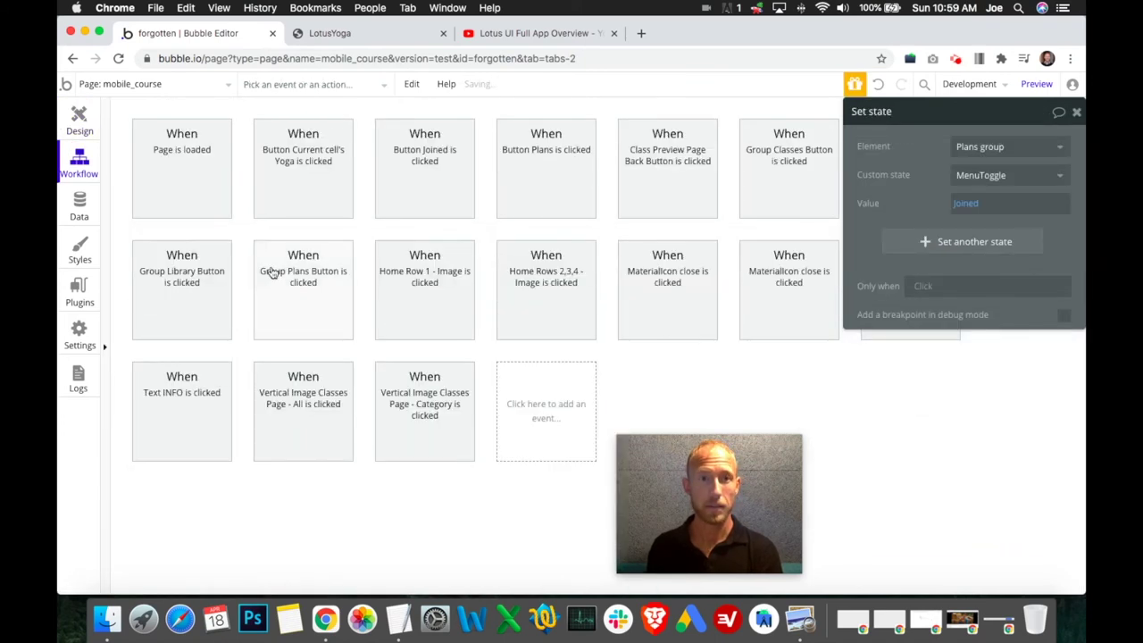
right_click(194, 268)
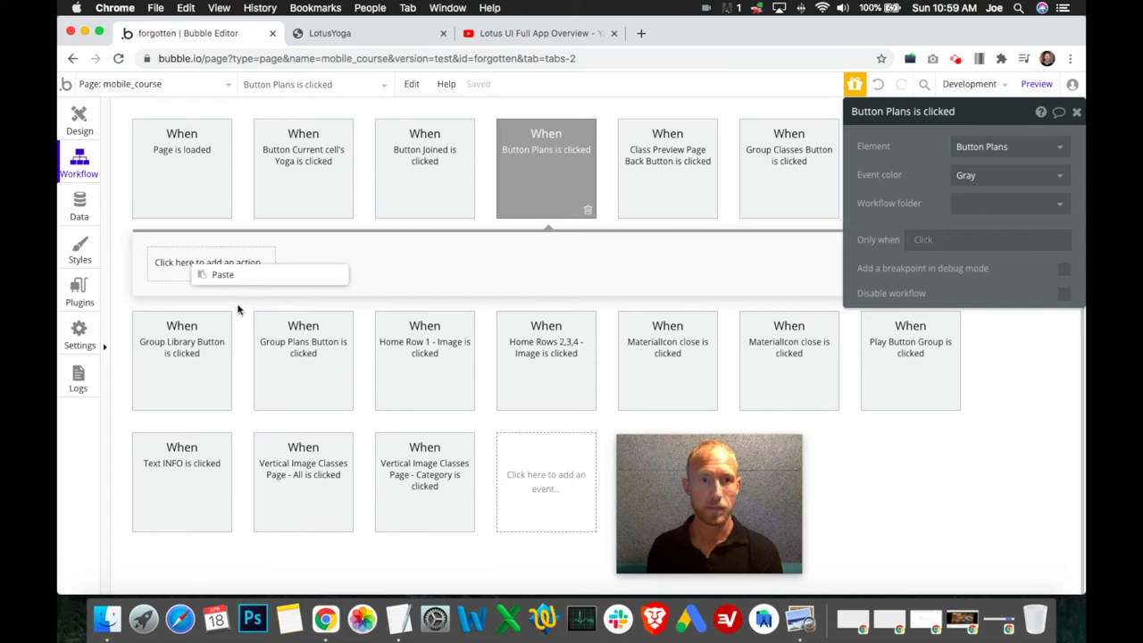
click(229, 283)
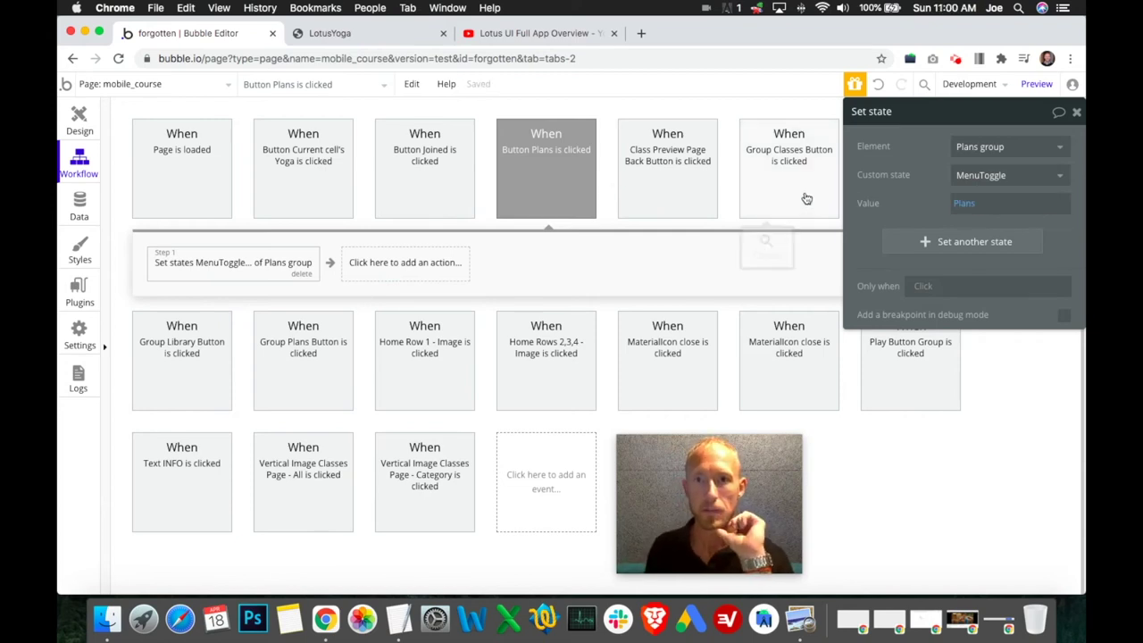
- Check the MenuToggle Set state action in the "Group Plans Button is clicked" workflow
drag(945, 123, 931, 262)
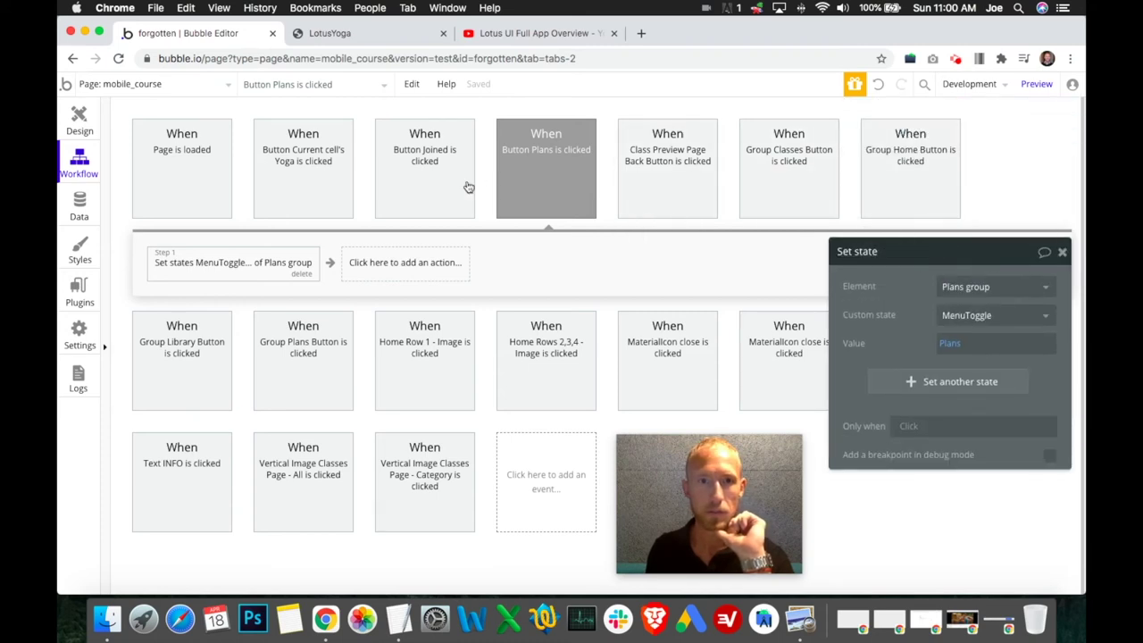
click(310, 362)
click(562, 385)
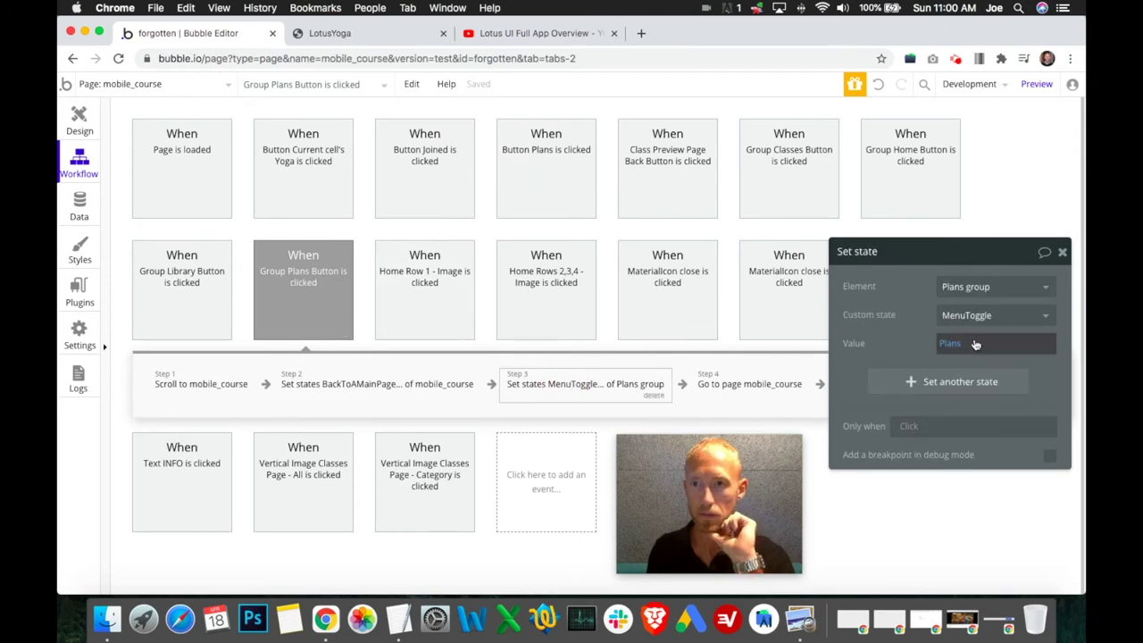
drag(1061, 252, 1062, 250)
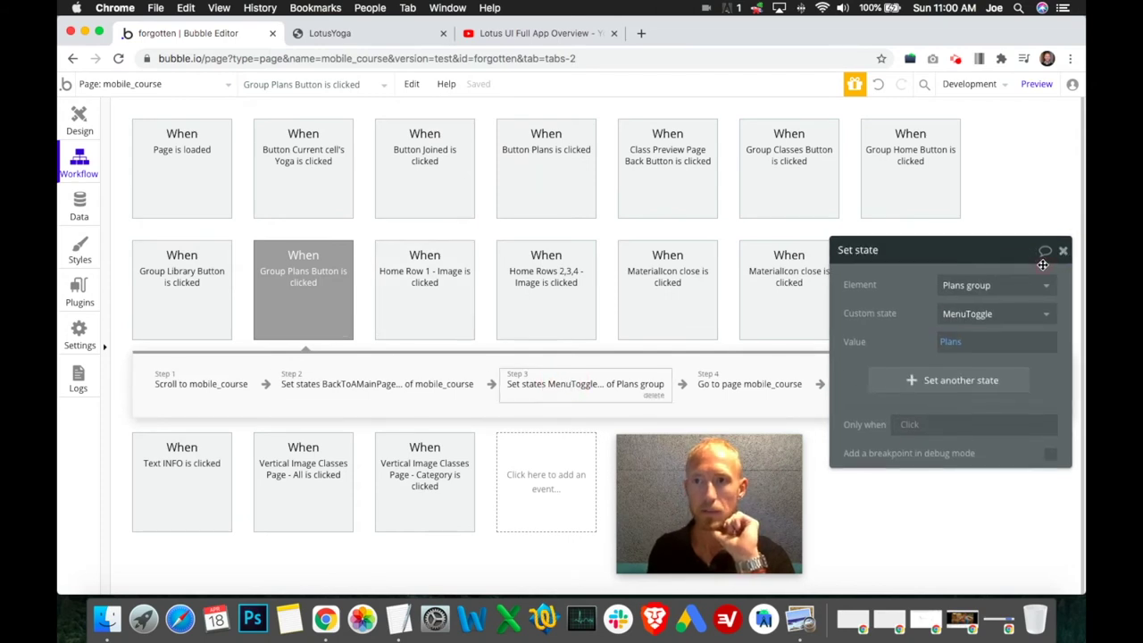
click(1064, 253)
- Switch to the LotusYoga app preview and test toggling between the Plans and Joined tabs
click(409, 33)
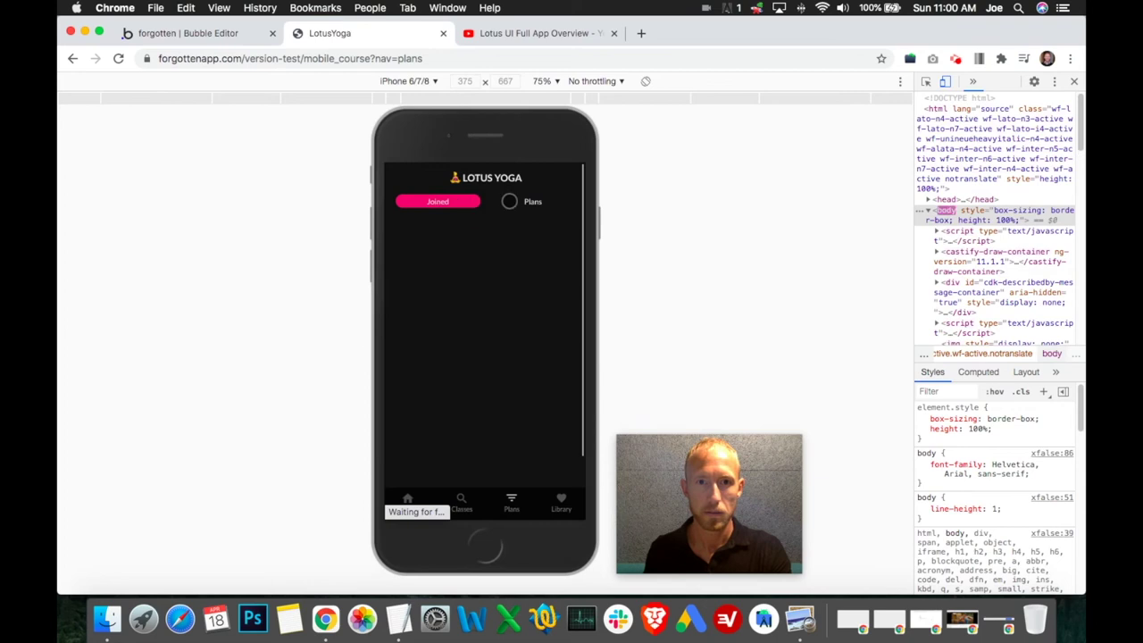
click(511, 201)
click(455, 202)
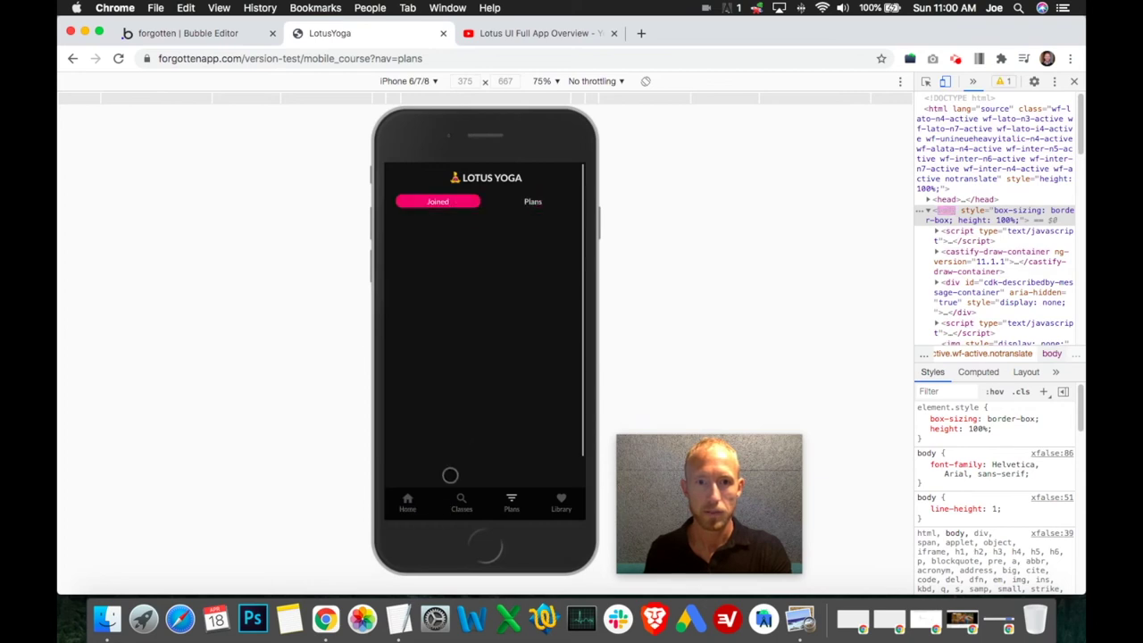
- Test going to Classes and back to Plans twice, selecting Joined after each return and finally the Plans tab
click(466, 500)
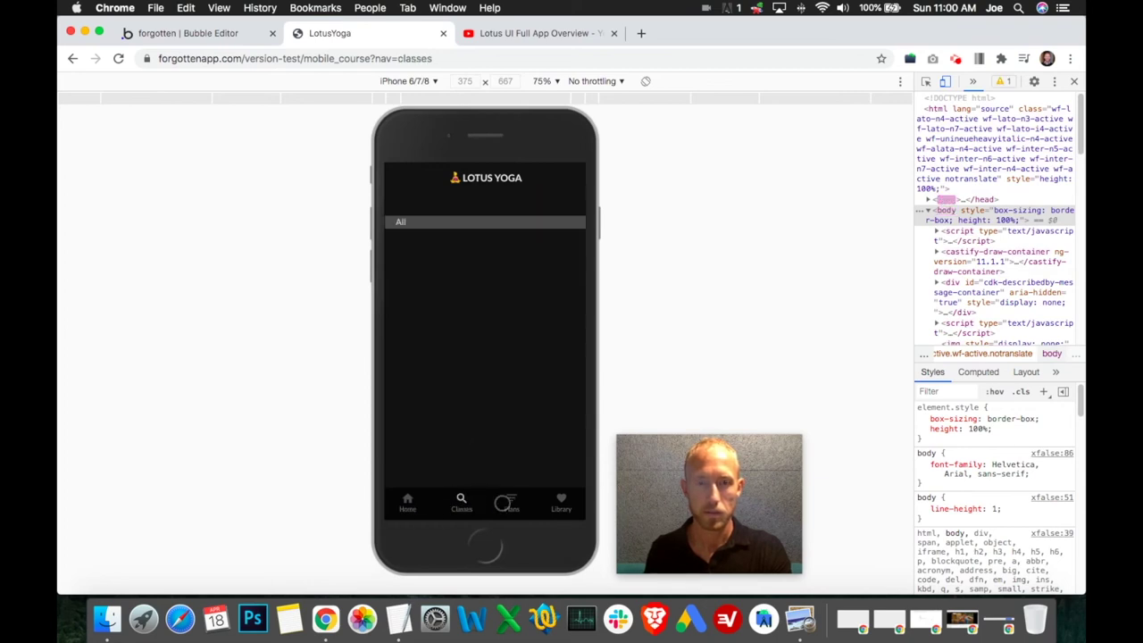
click(508, 499)
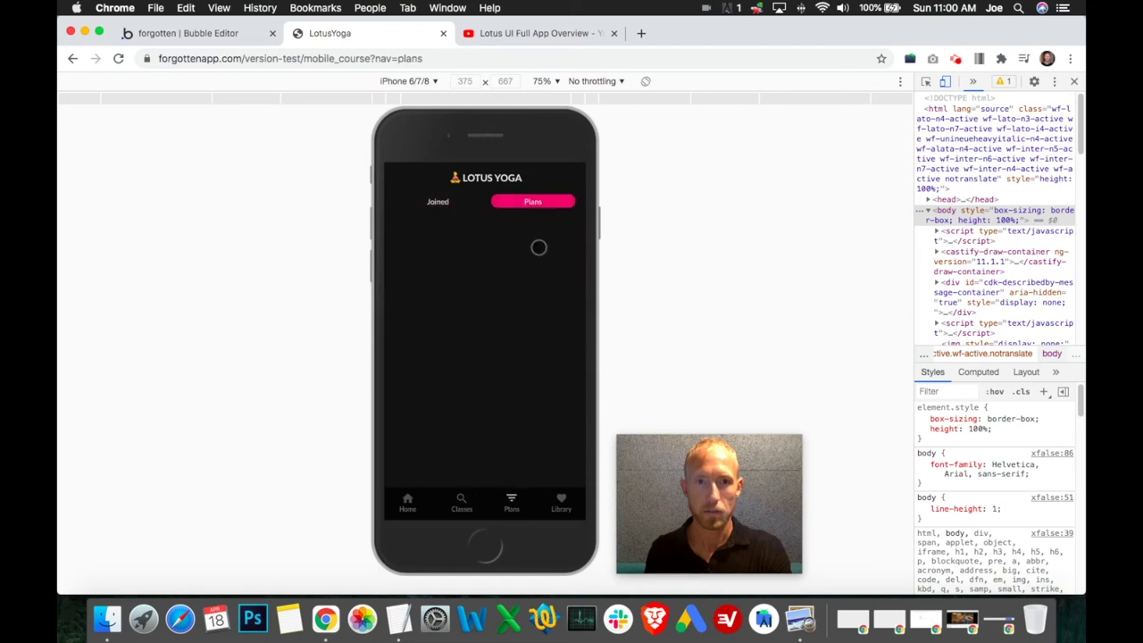
click(457, 202)
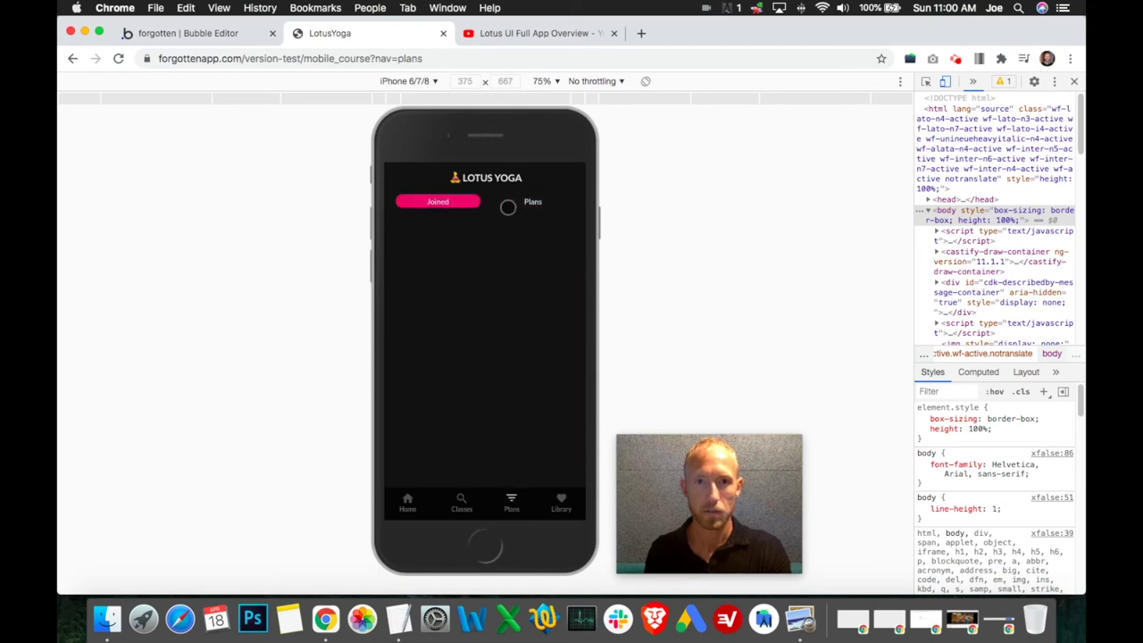
click(461, 502)
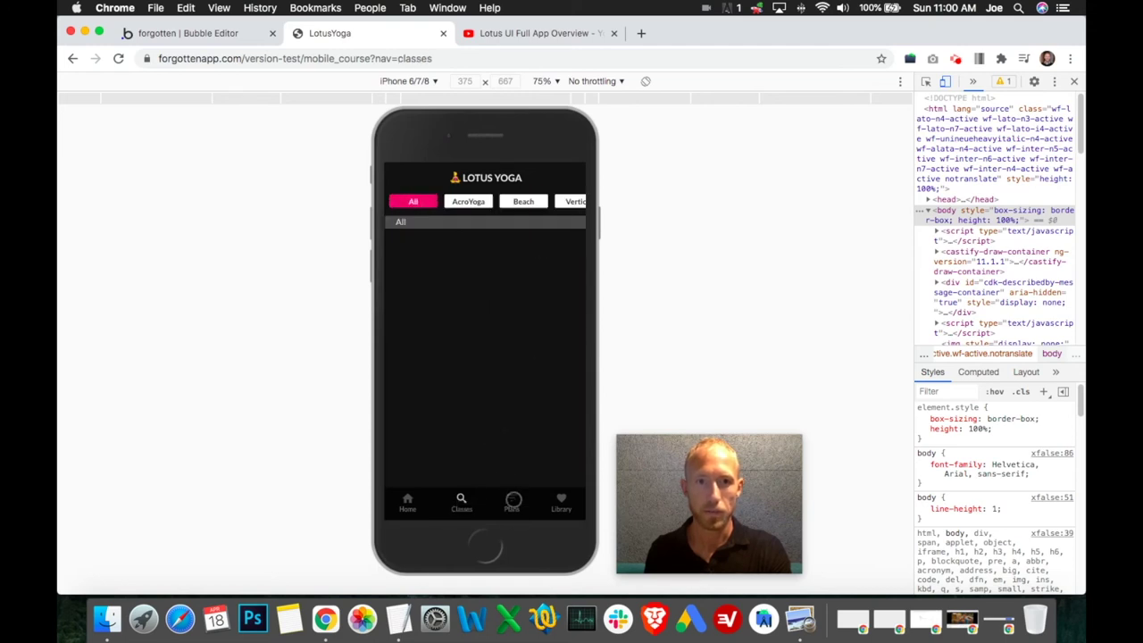
click(516, 498)
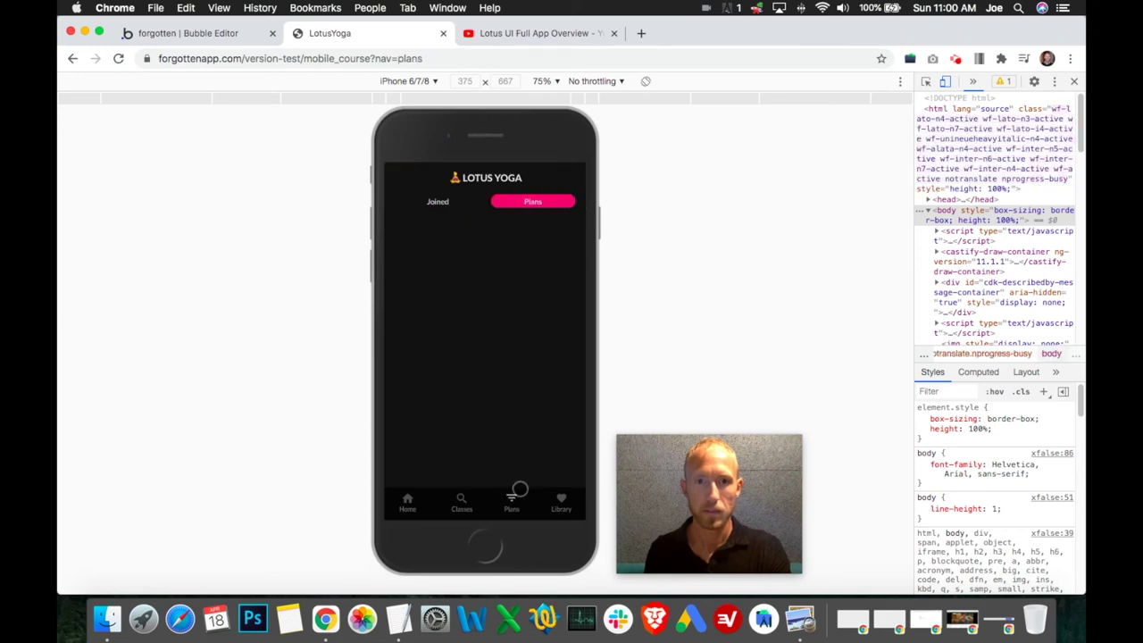
click(476, 200)
click(506, 201)
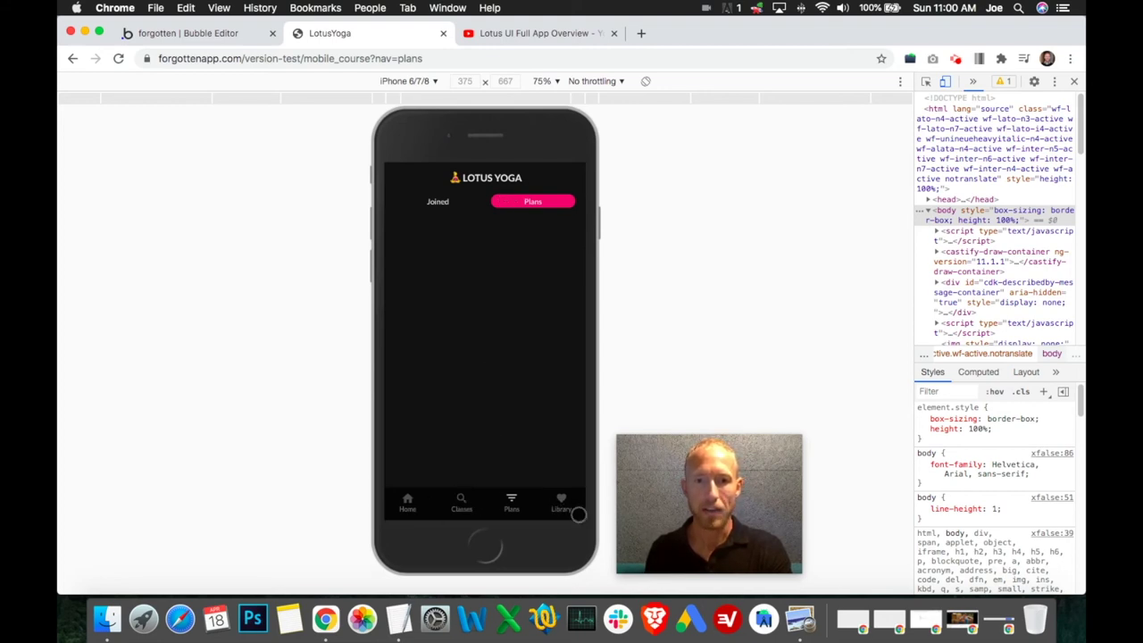
- Test the preview's bottom navigation by opening Library, and alternating between the Classes and Plans sections
click(555, 499)
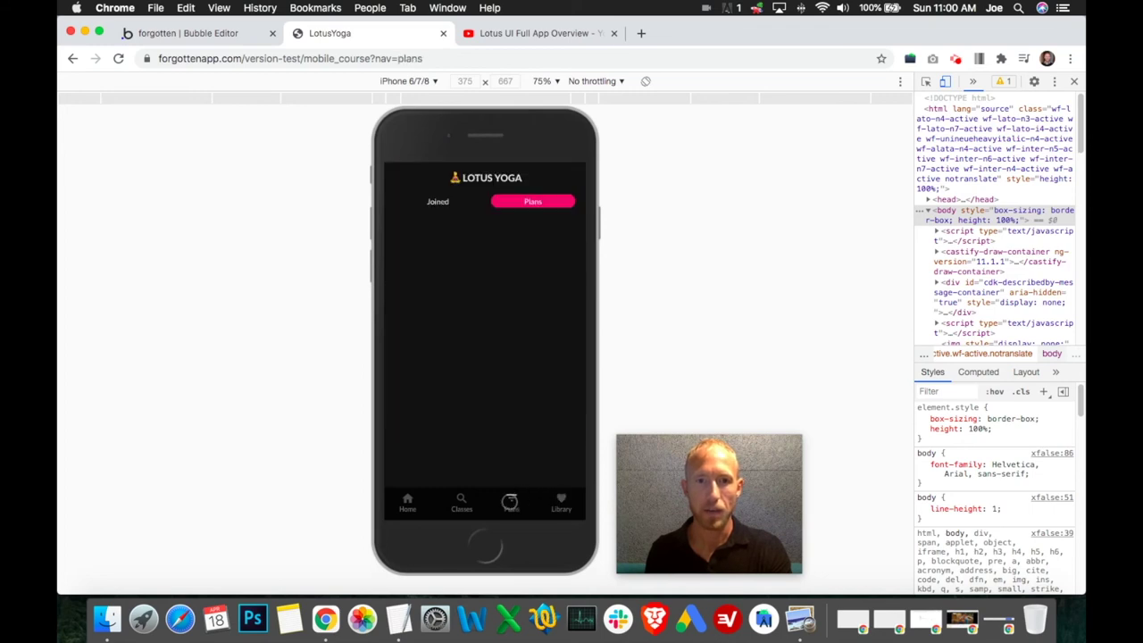
click(462, 500)
click(513, 498)
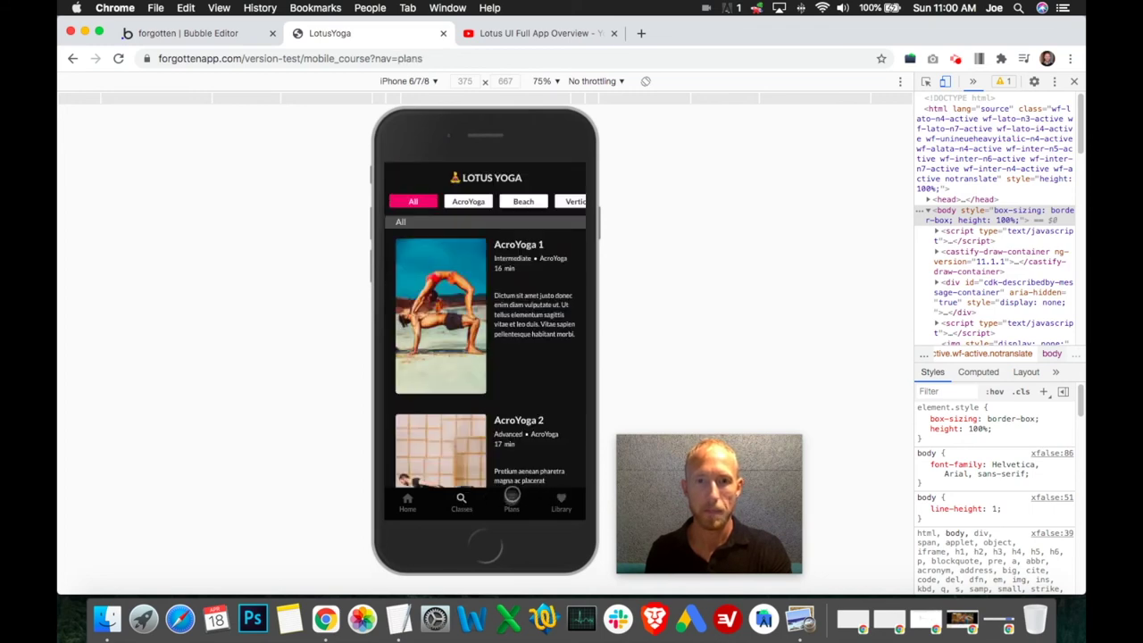
click(461, 498)
click(513, 499)
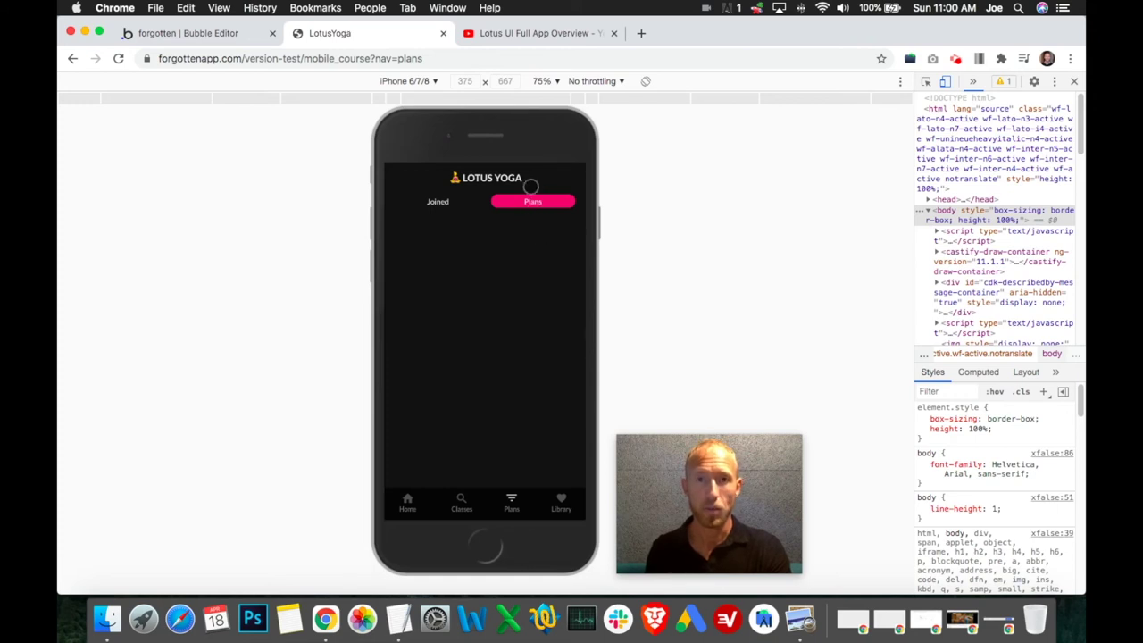
- Select the Joined tab, visit Classes, and return to Plans to test the tab's reset in the preview
click(441, 202)
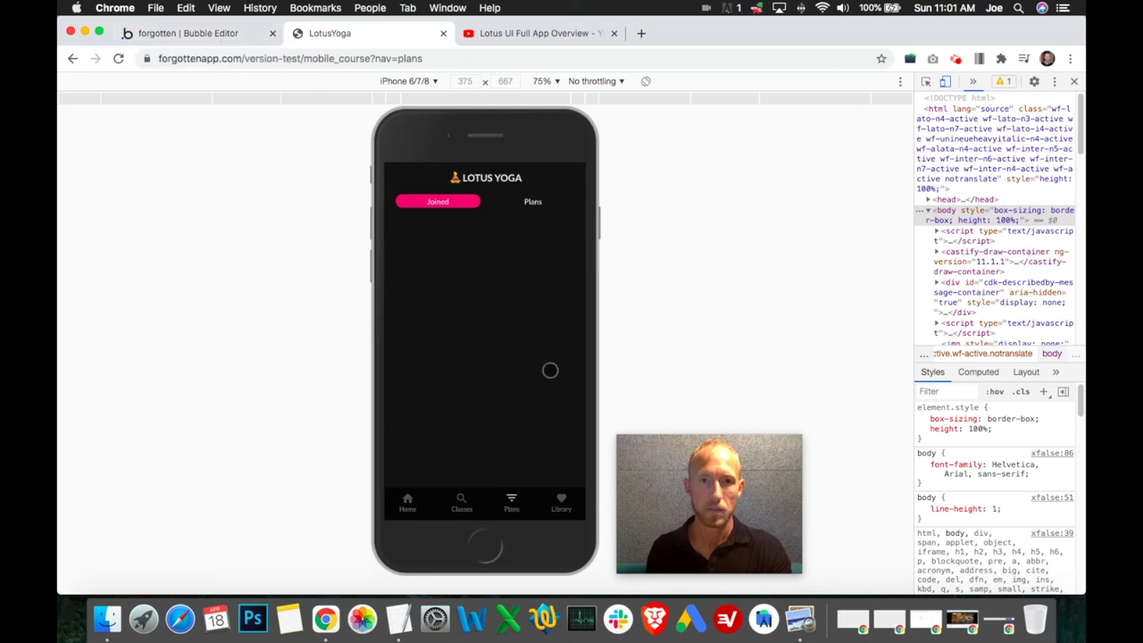
click(463, 501)
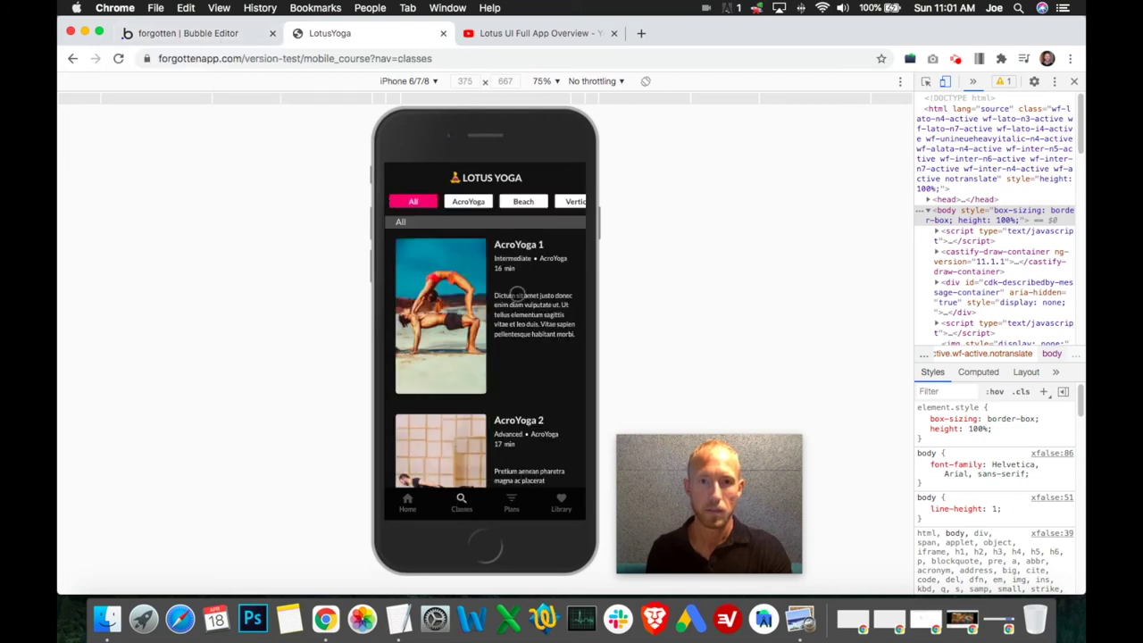
click(512, 504)
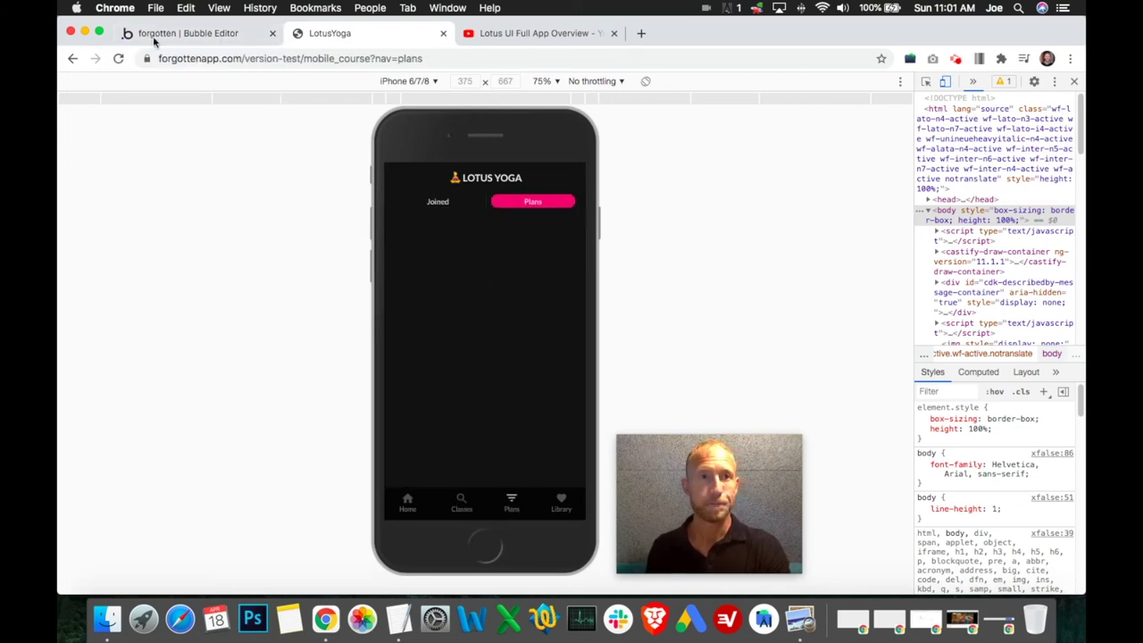
- Return the Bubble editor to the page design, and open the Lotus UI Full App Overview video on YouTube for reference
click(156, 36)
click(99, 117)
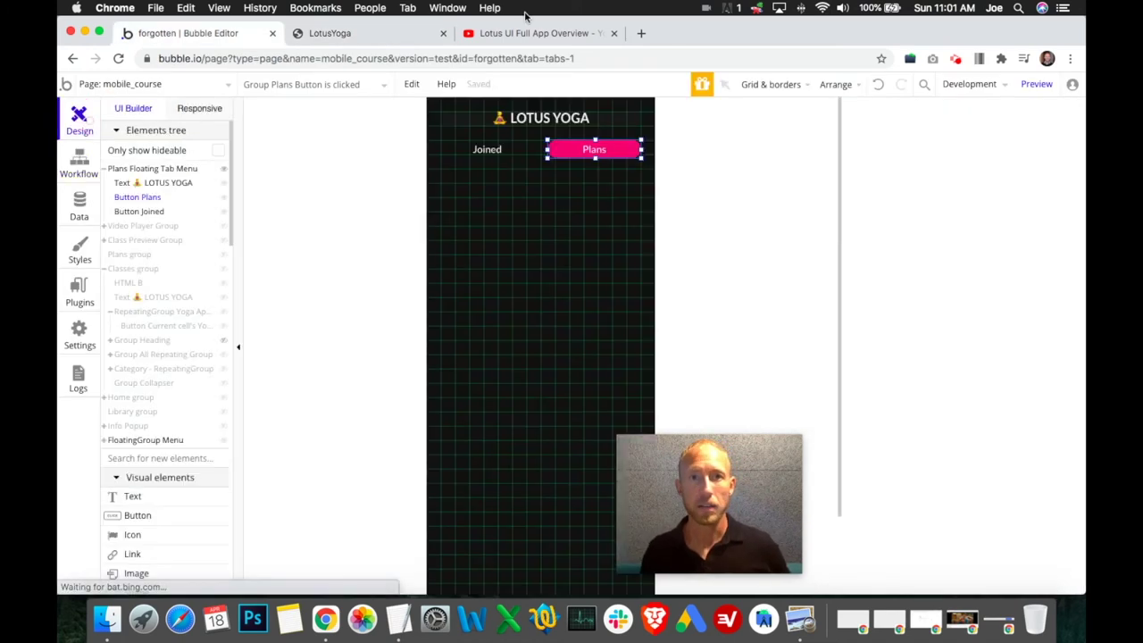
click(527, 33)
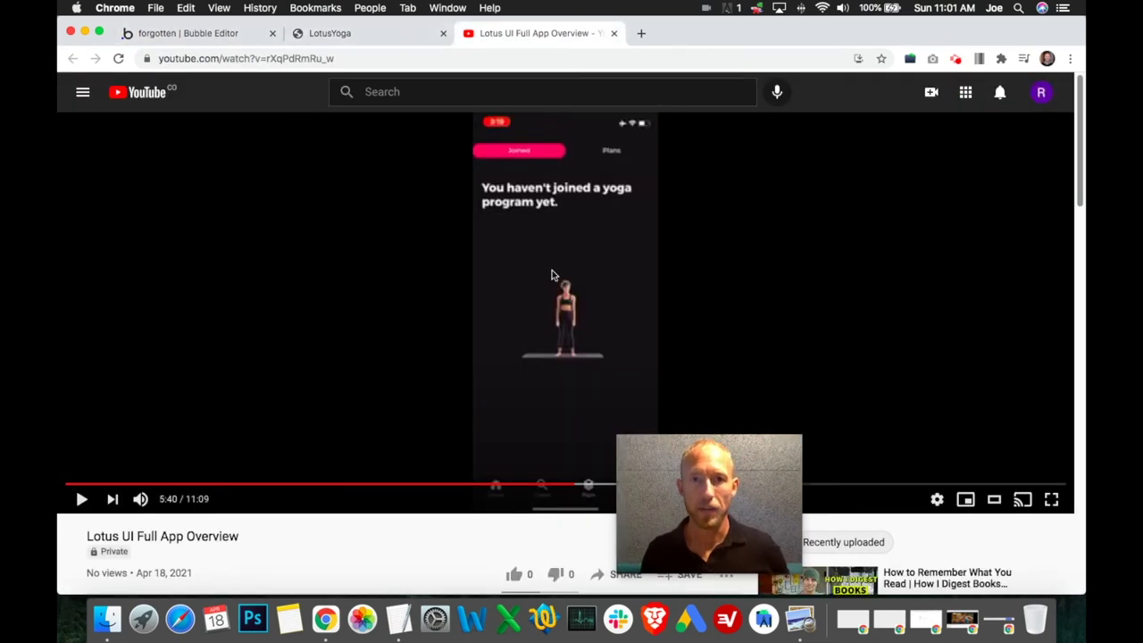